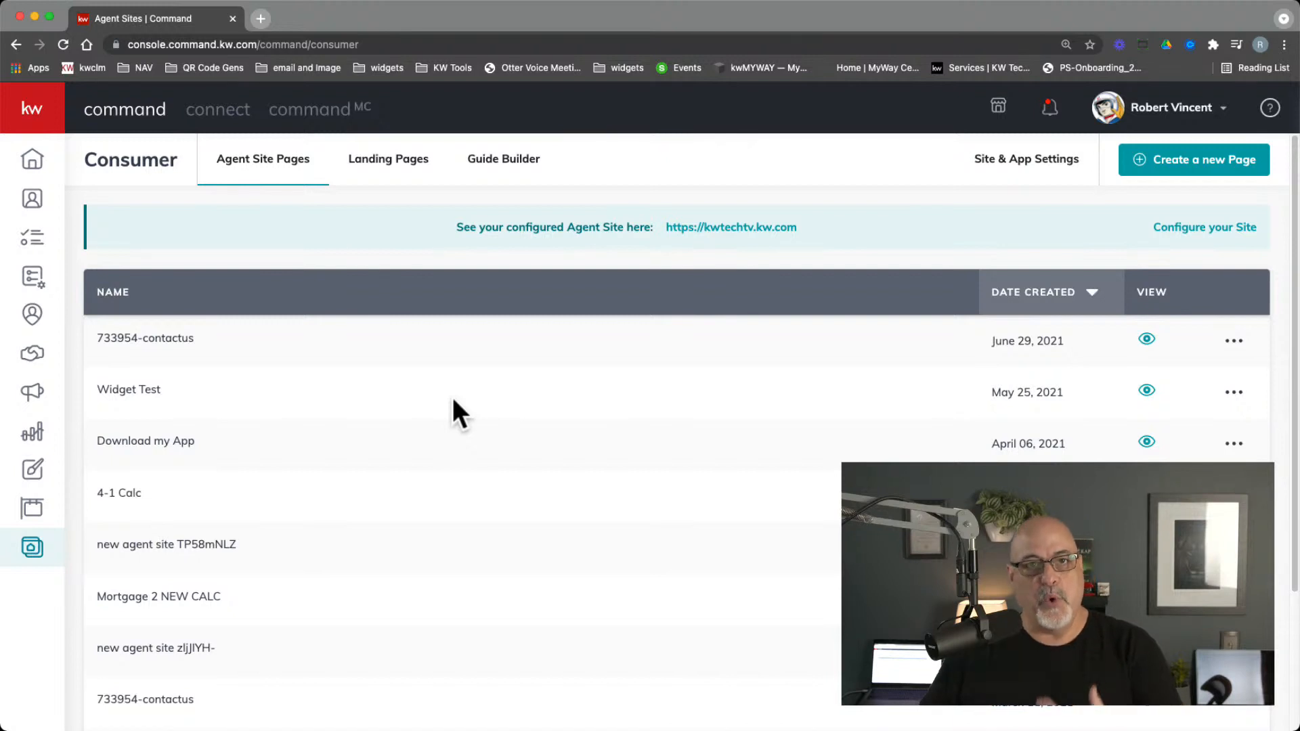
Step: Go from Site & App Settings back to the Agent Site Pages list and expand the sidebar labels
click(1035, 169)
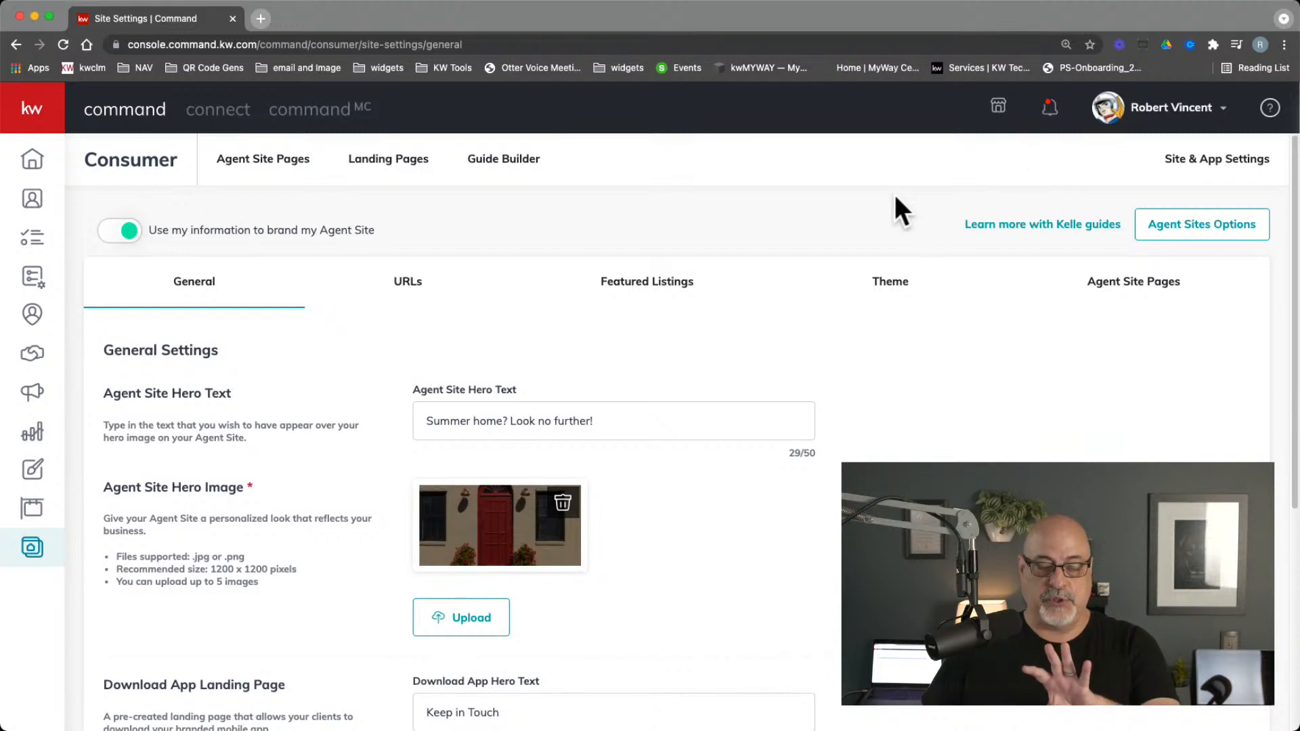
click(41, 551)
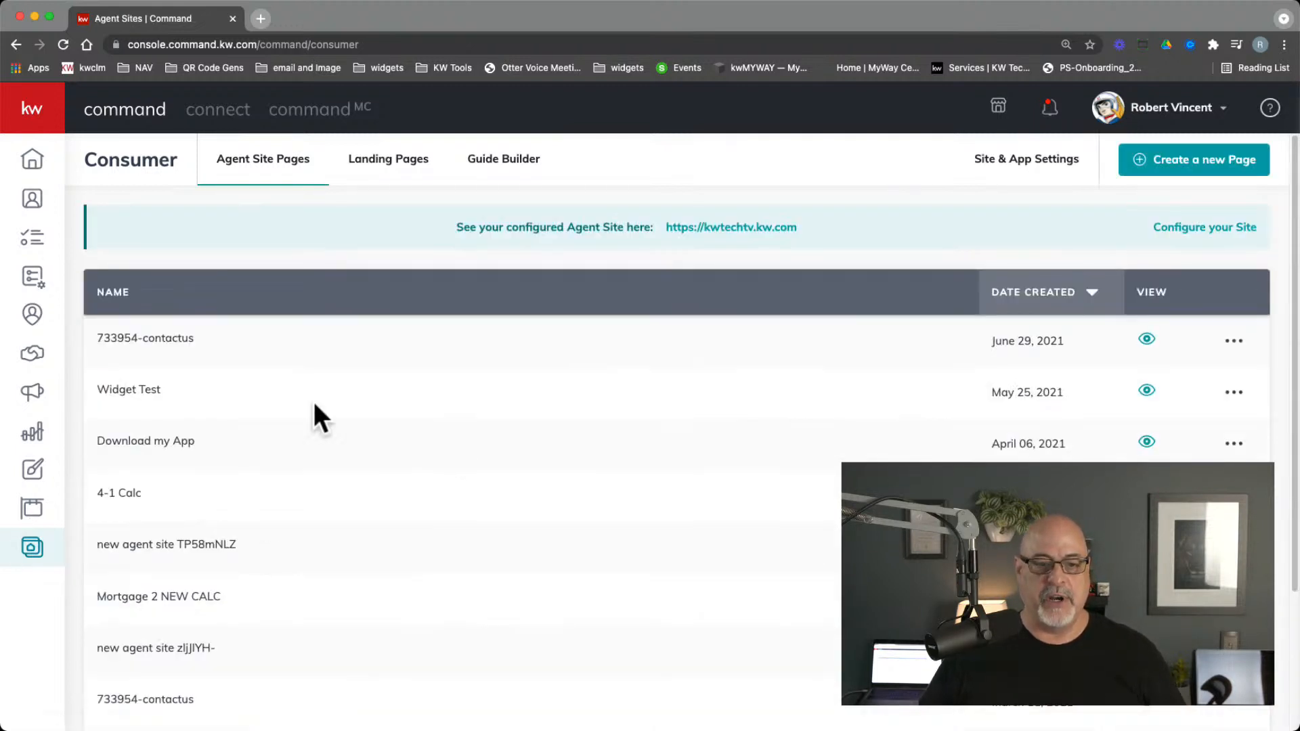
click(30, 124)
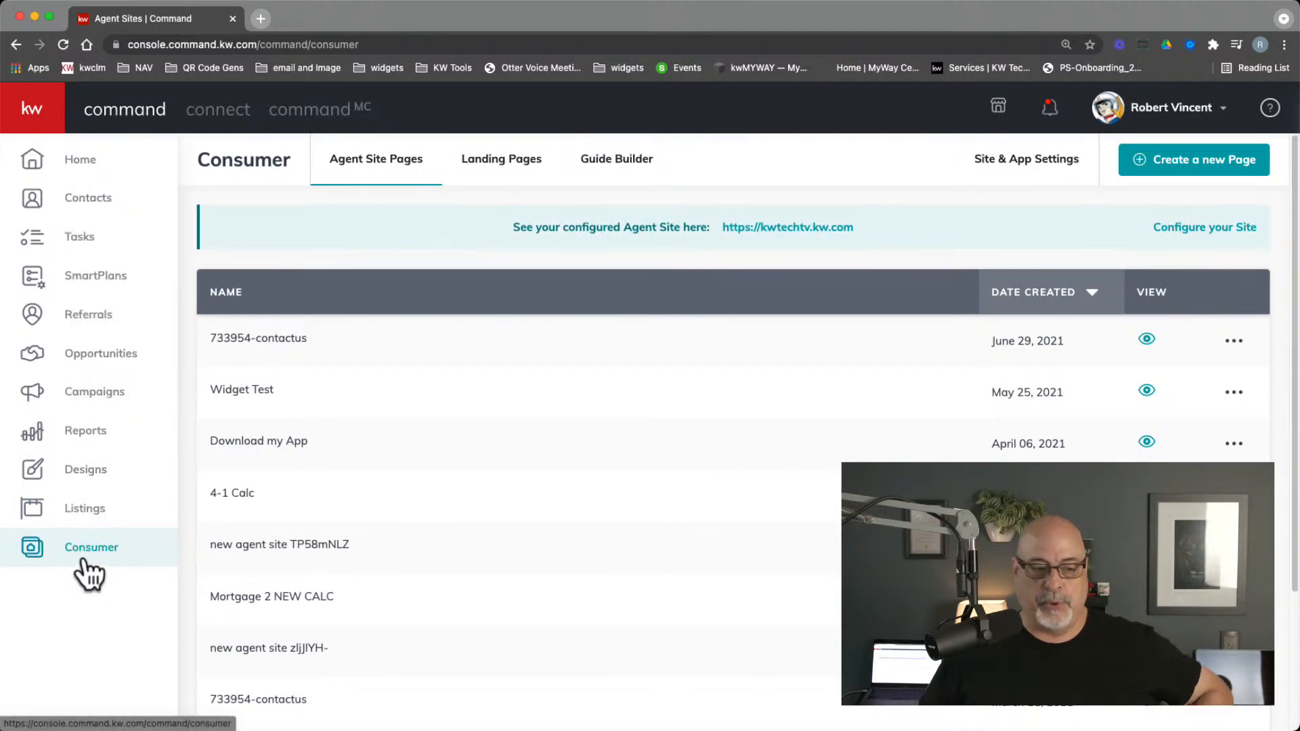
click(998, 171)
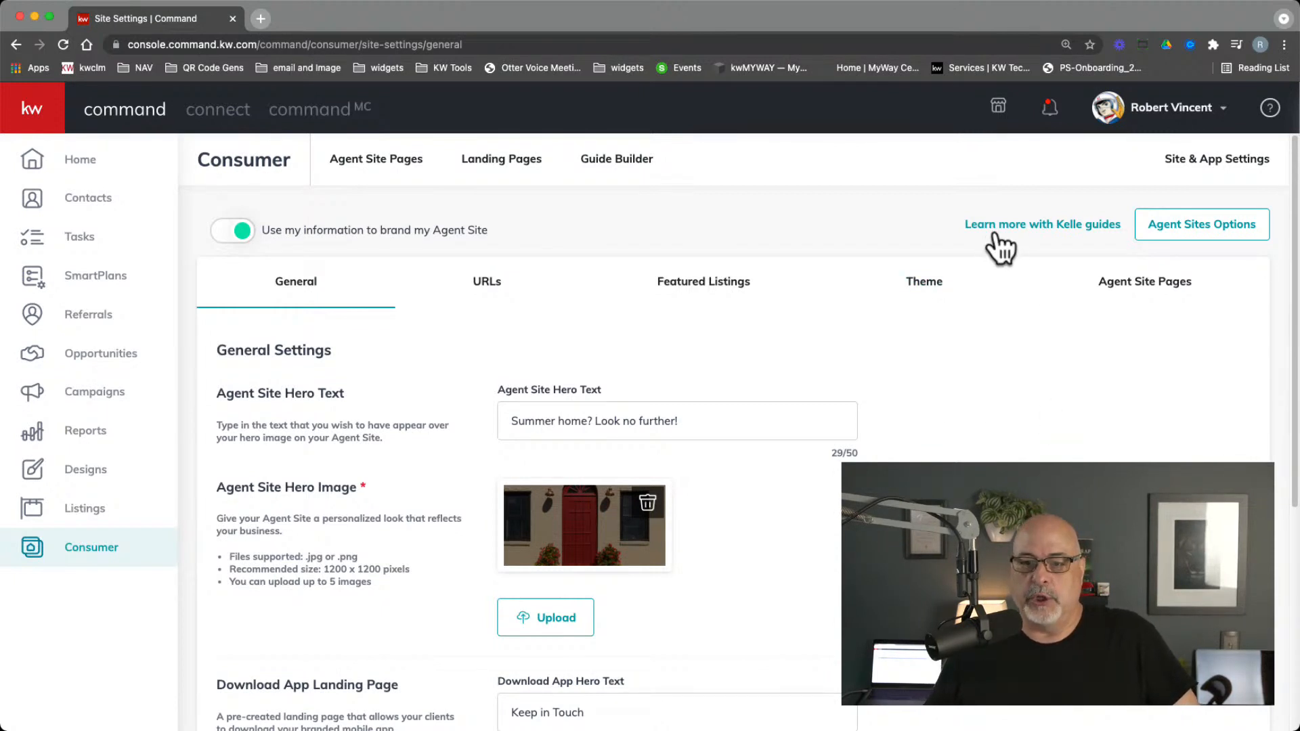
click(1042, 227)
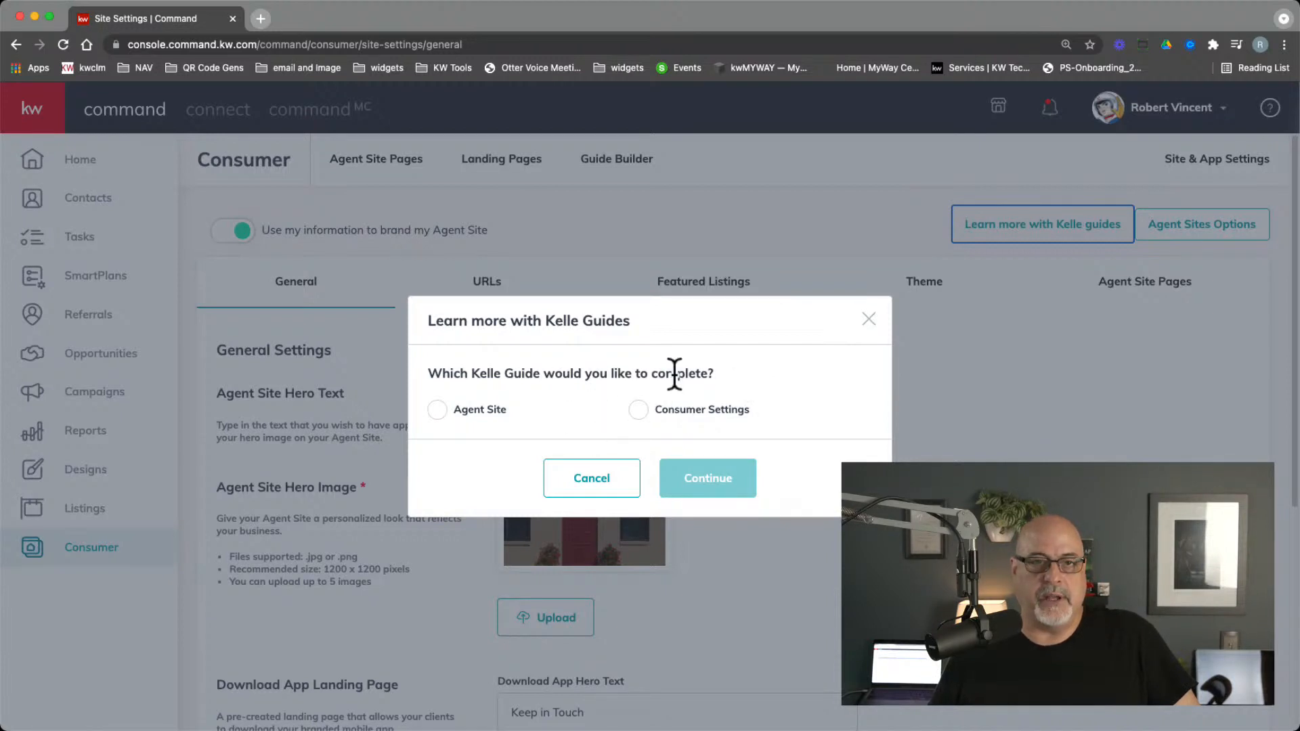
click(868, 319)
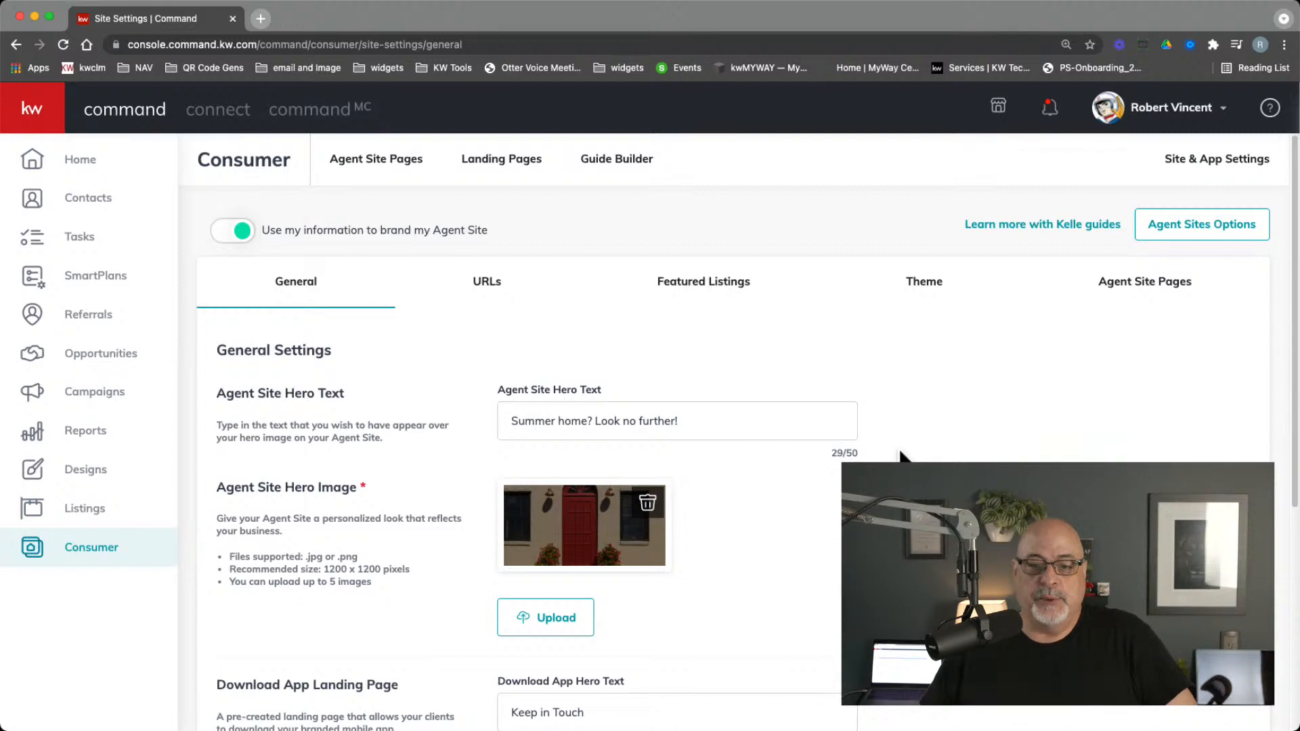
click(386, 159)
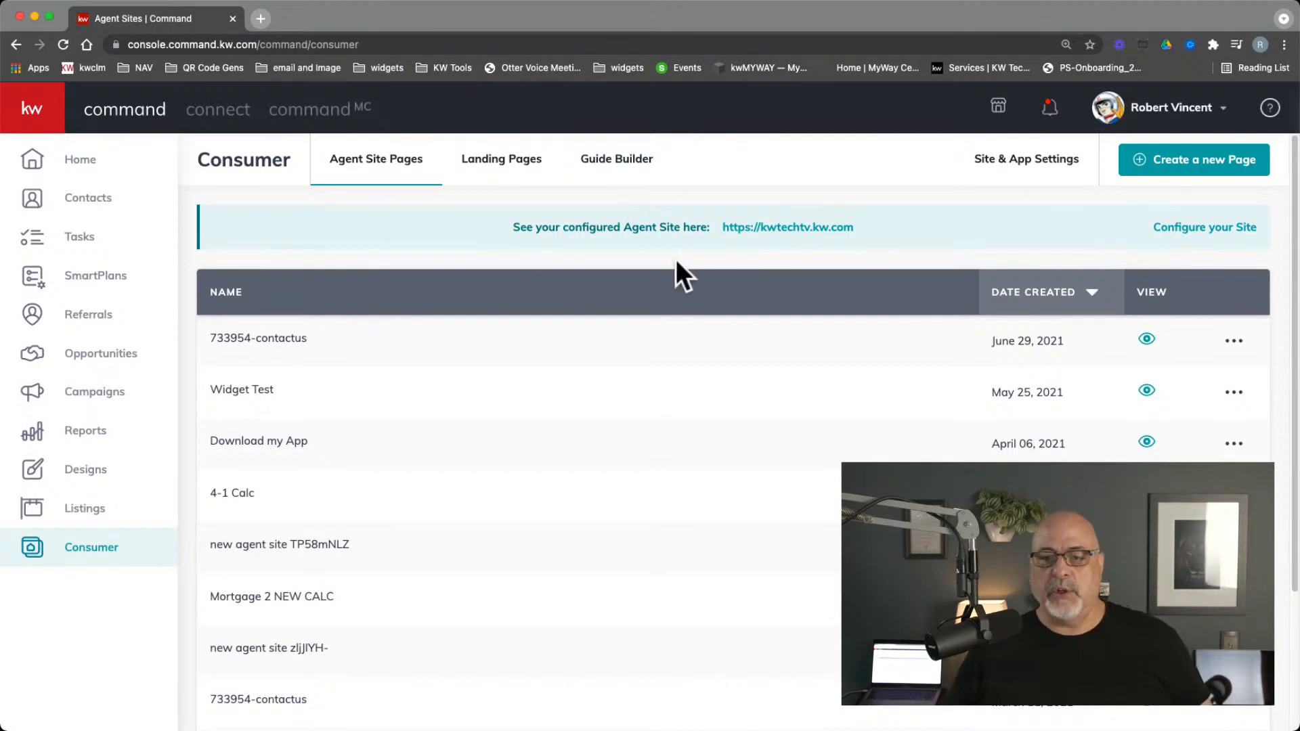
click(759, 230)
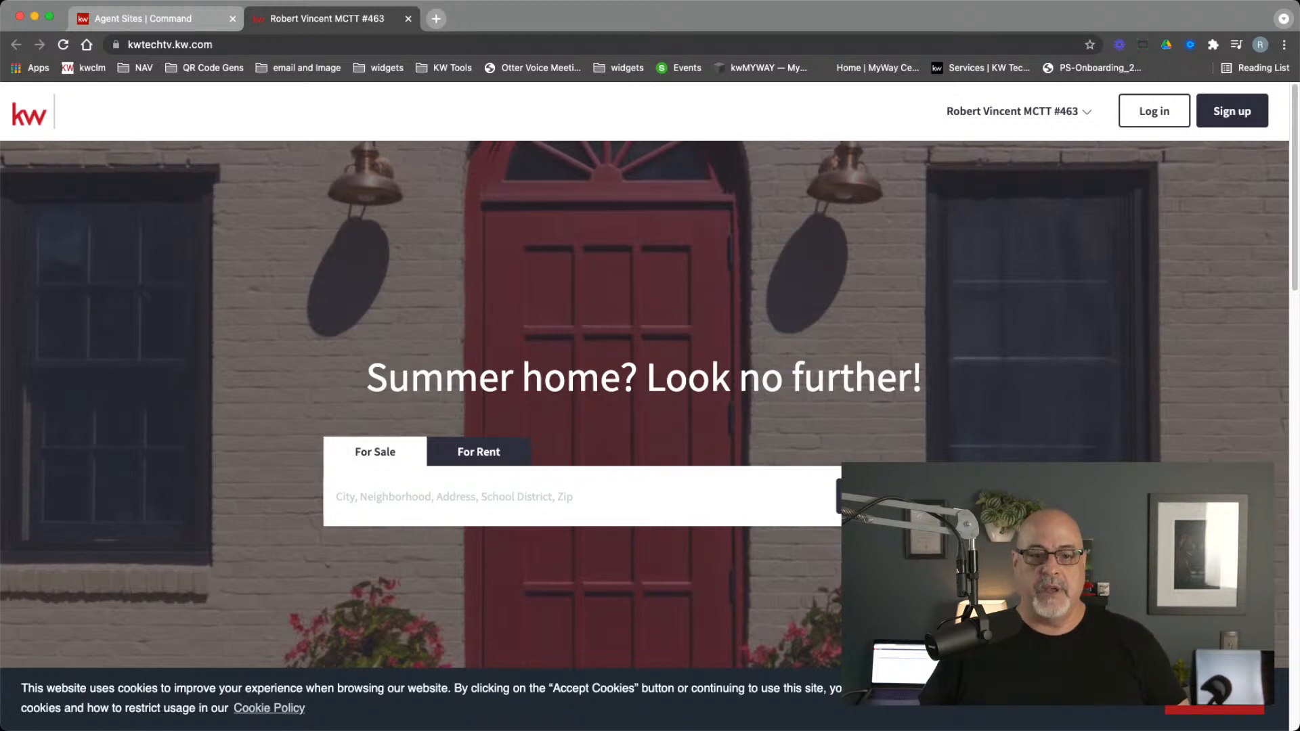
Step: Show the agent dropdown's page list, including Mortgage Calculator, School Report and Widget Test
click(975, 112)
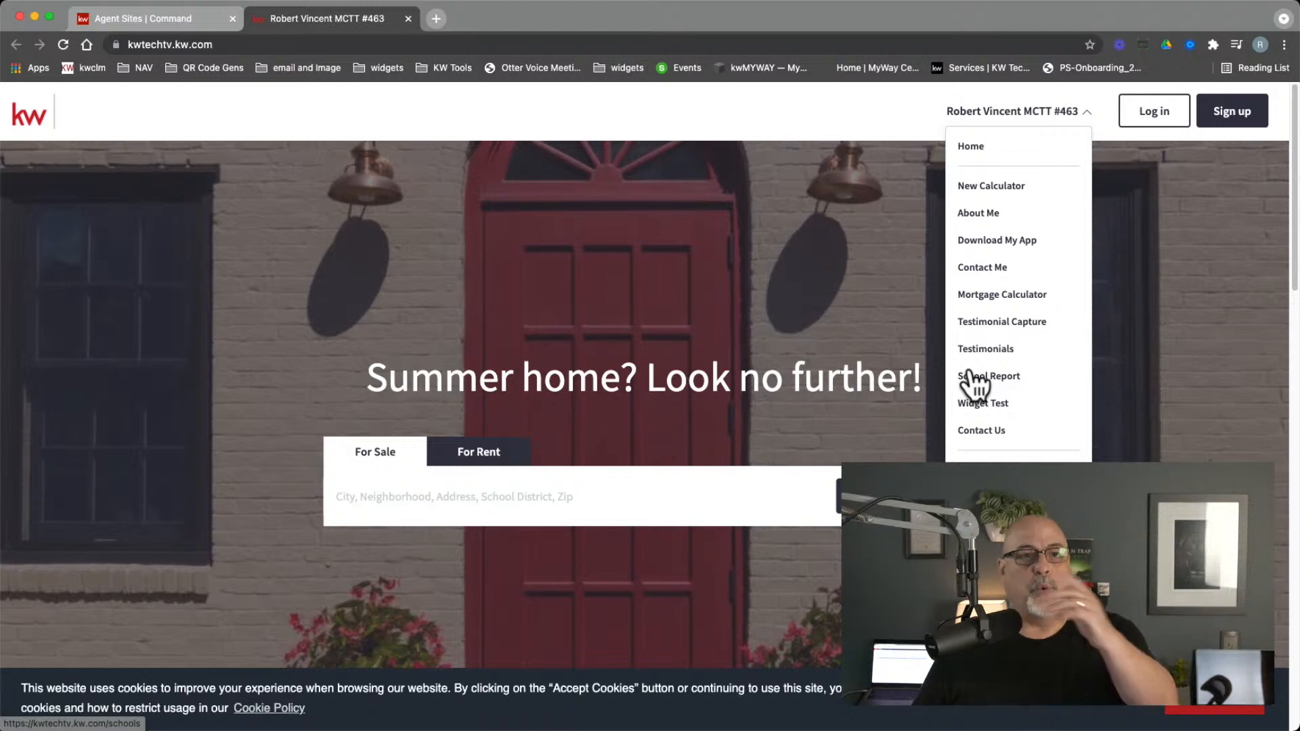
Step: Return to the Agent Sites | Command tab with the Agent Site Pages list
click(136, 19)
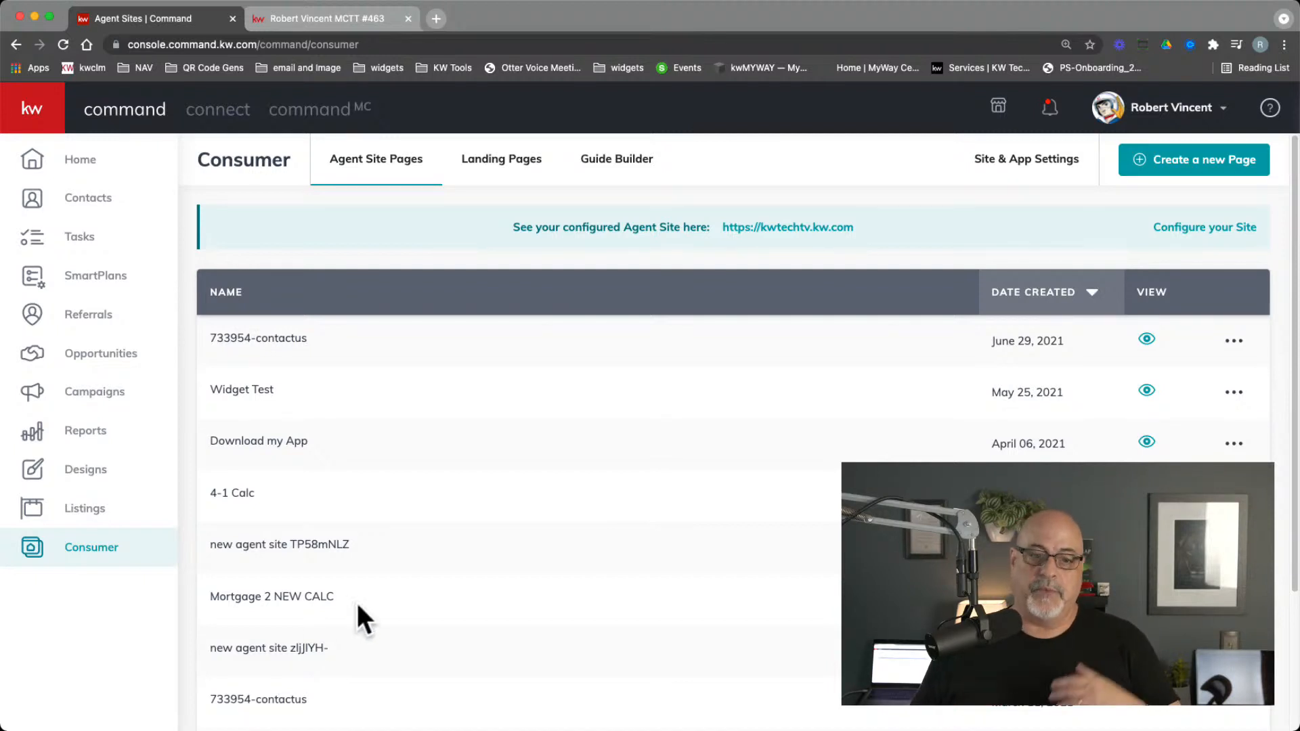
Step: Go to Campaigns, Paid Ads, and bring up the Create Campaign type chooser
click(101, 400)
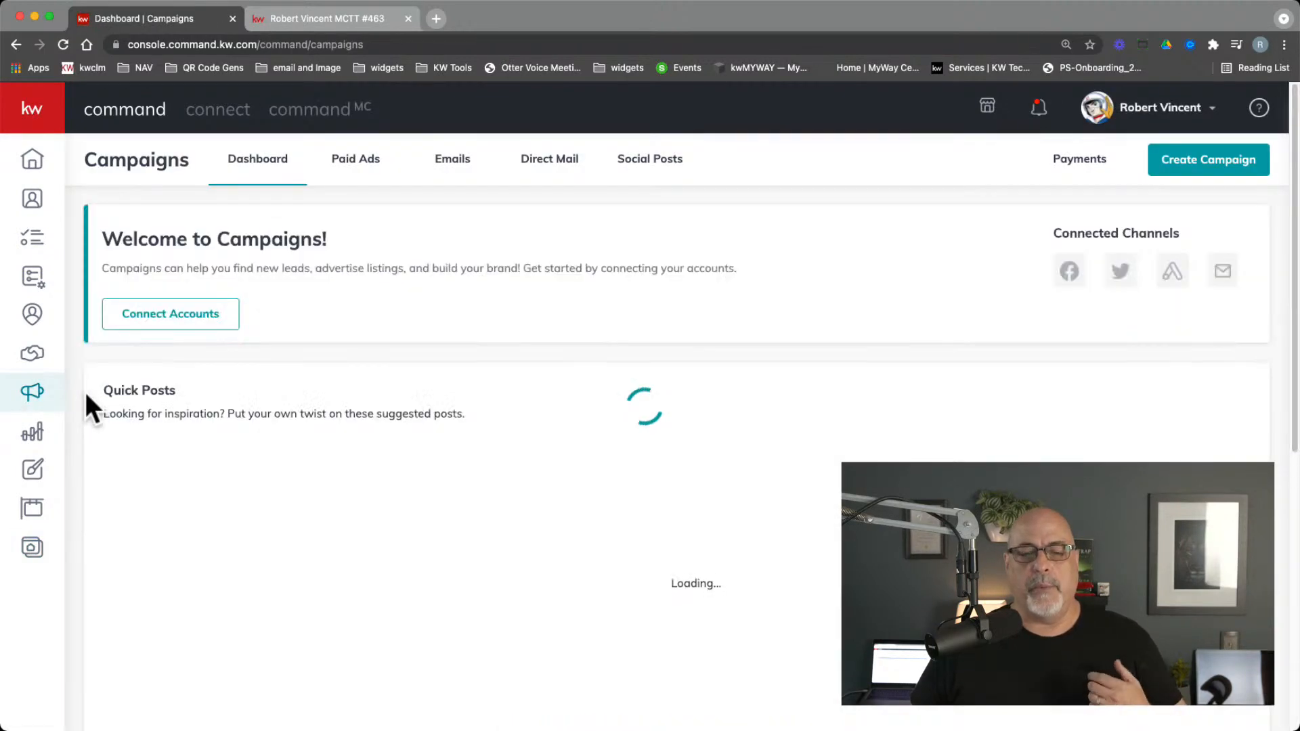
click(367, 171)
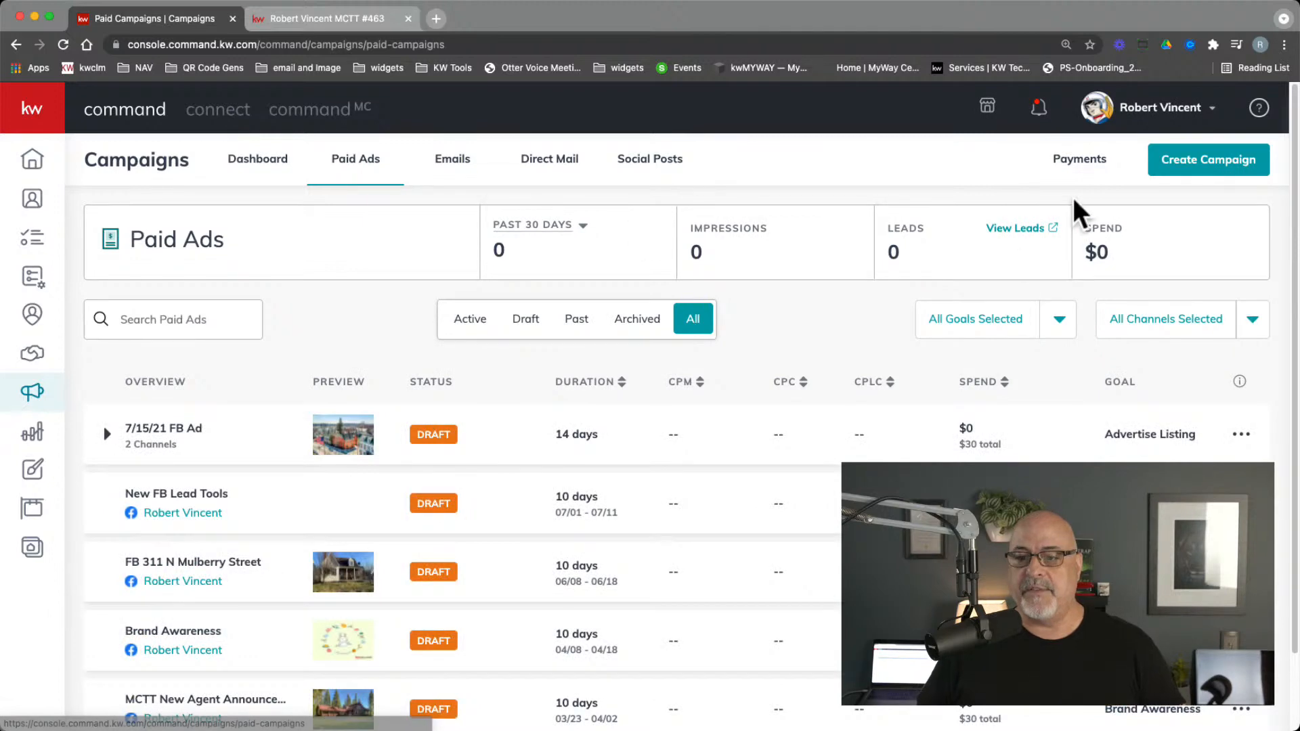
click(1216, 173)
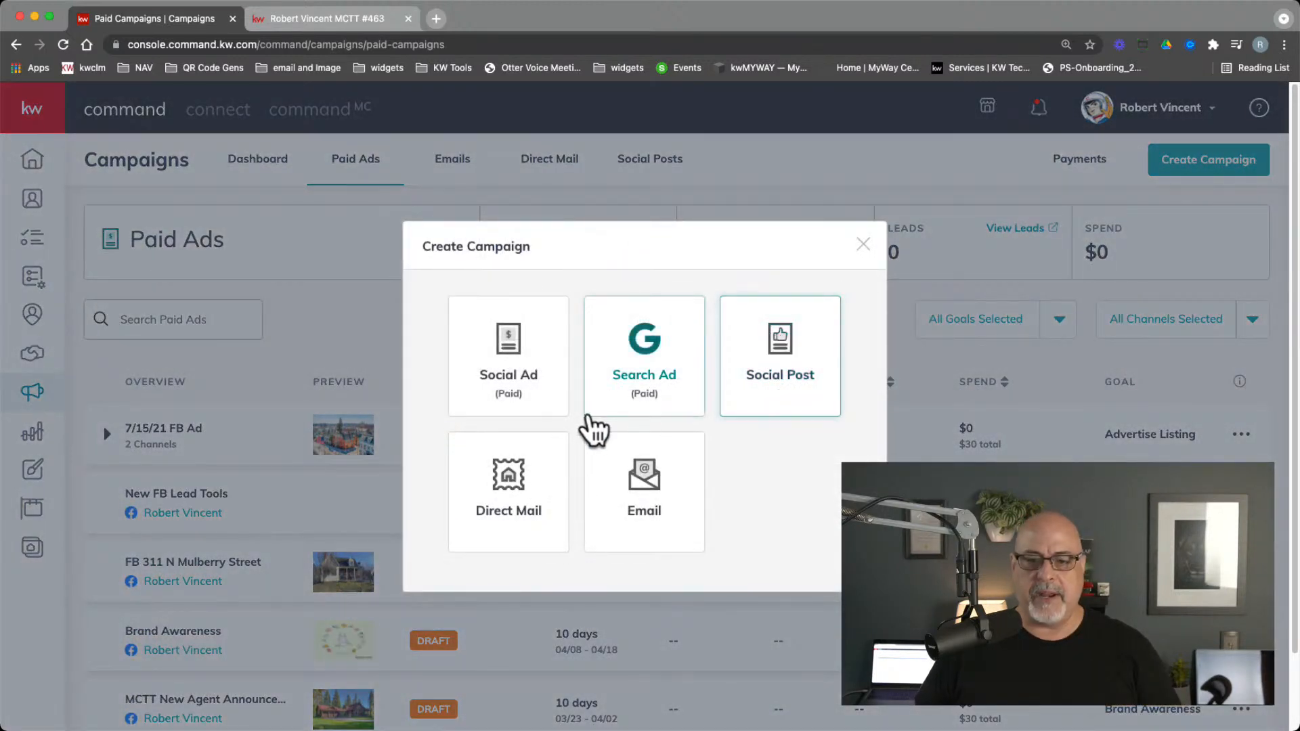
Step: Choose a Social Ad with the Attract Listings goal running on Facebook
click(519, 377)
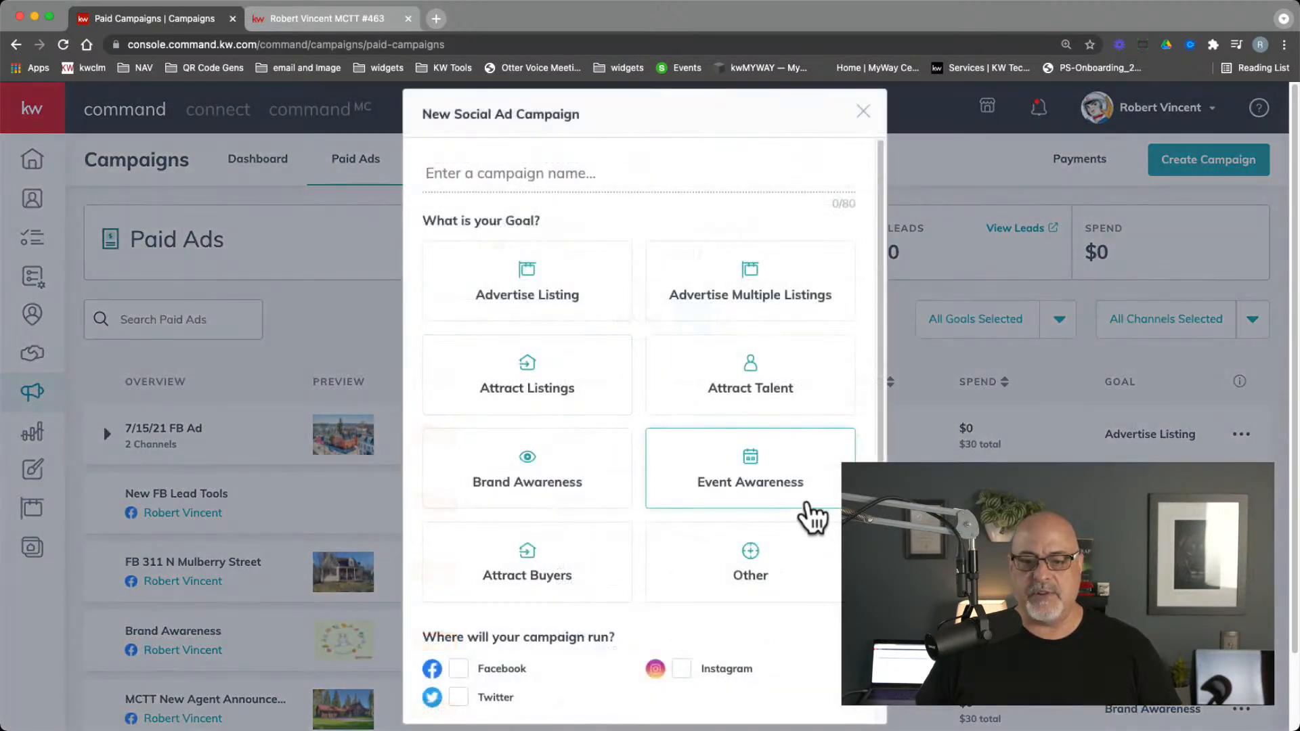
click(567, 401)
scroll(576, 610, down, 3)
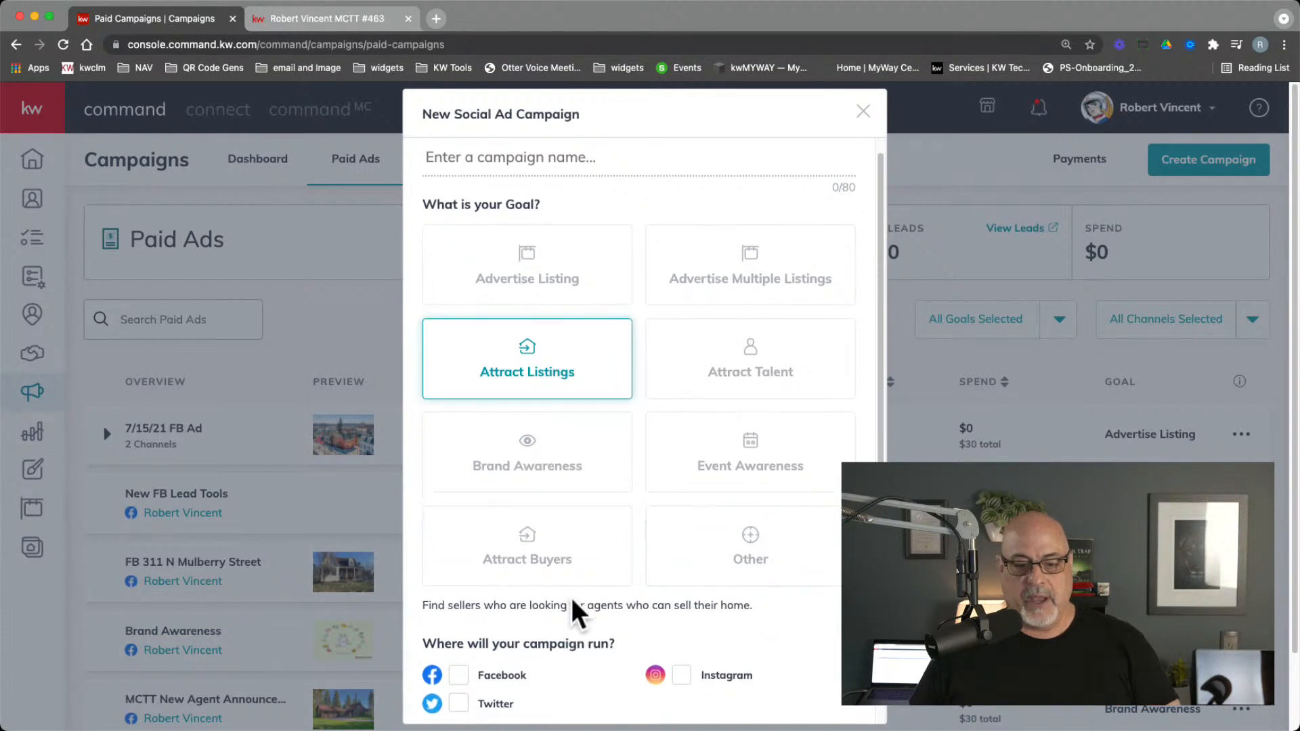
click(459, 600)
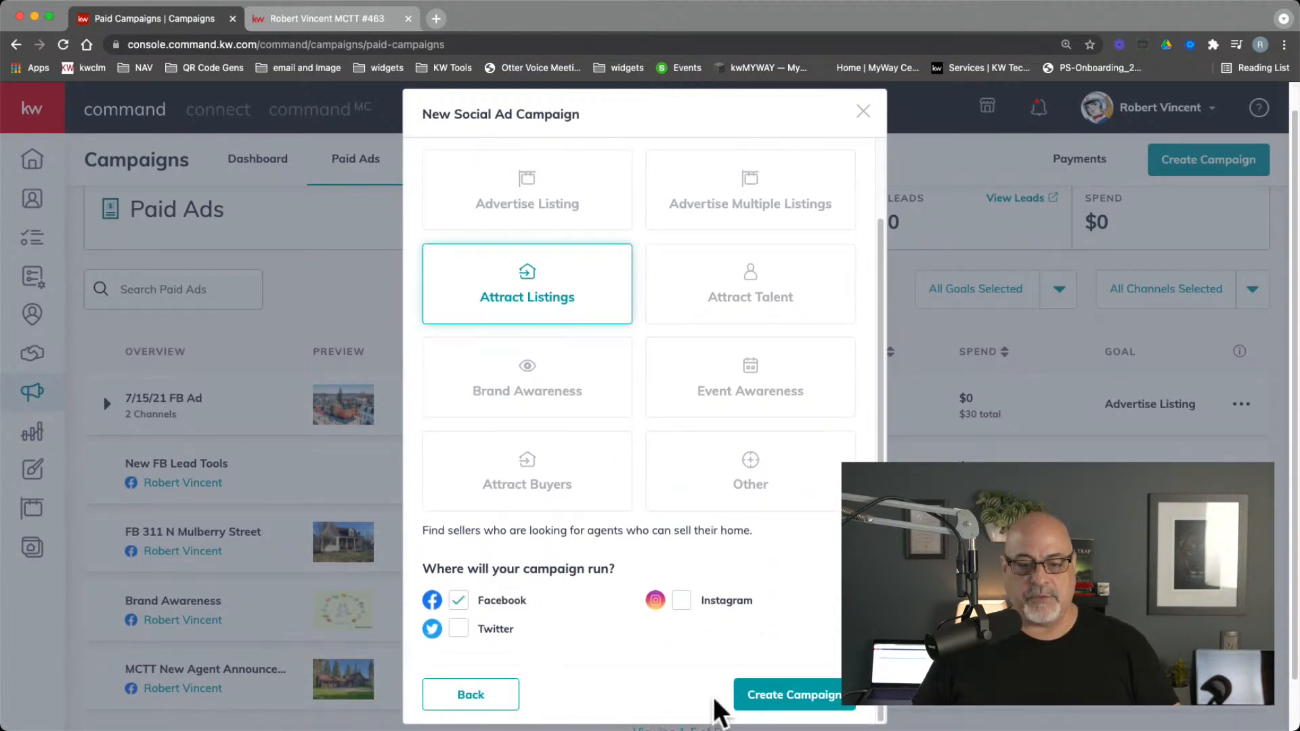
scroll(636, 522, up, 3)
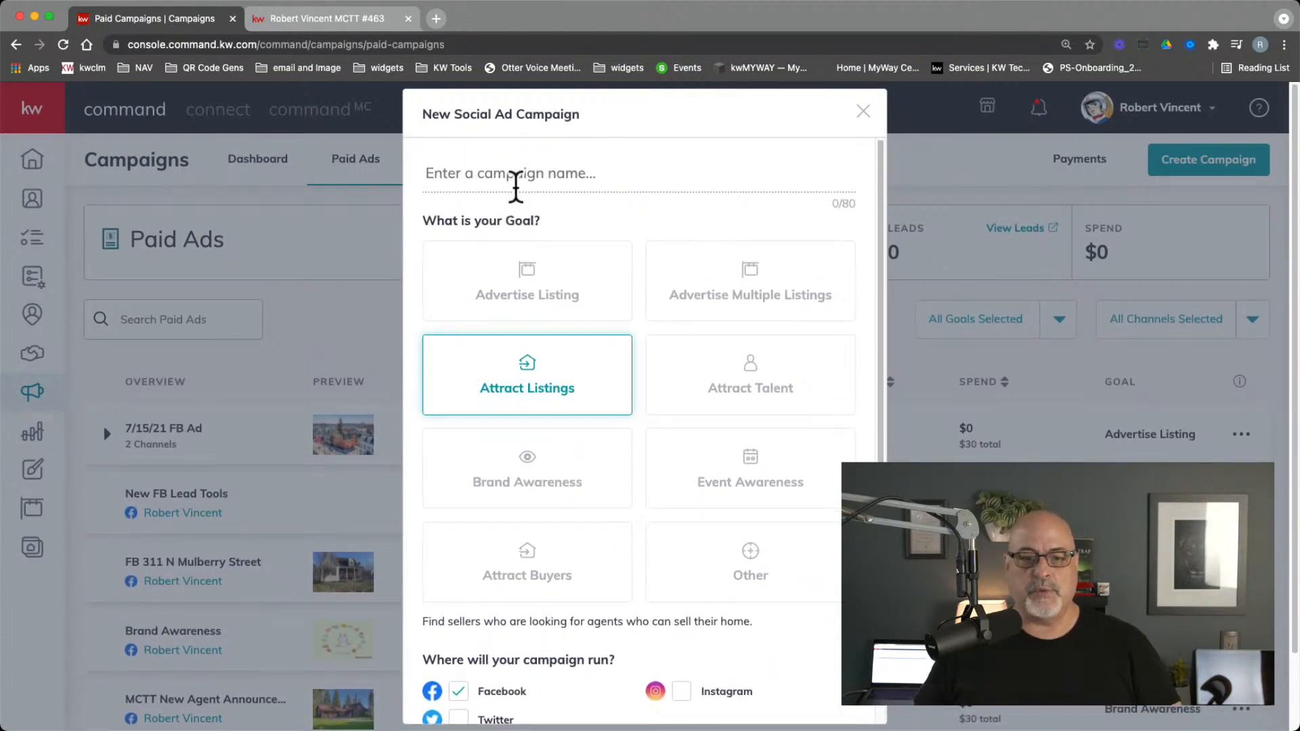
Step: Name the campaign '123 Main St'
click(517, 183)
text(123 Main St)
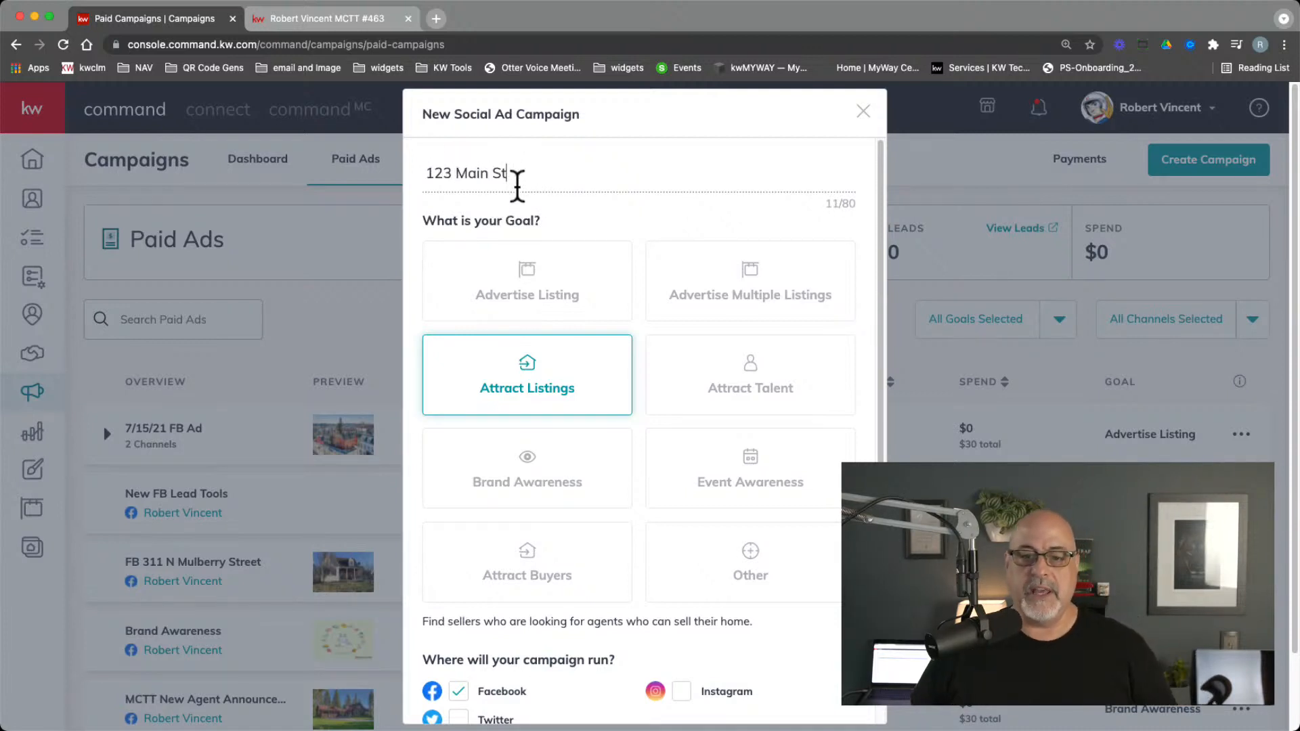
scroll(677, 515, down, 3)
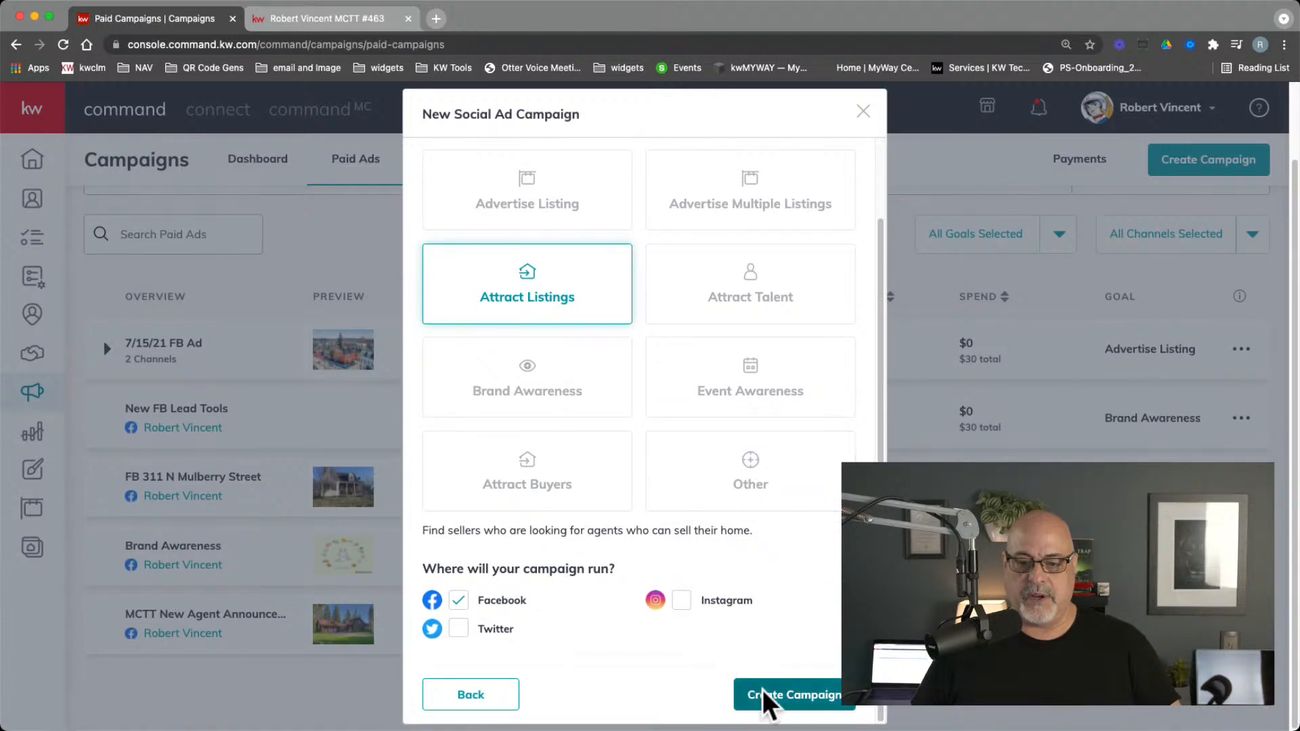
Step: Create the campaign and expand its Facebook Settings section in the editor
click(777, 696)
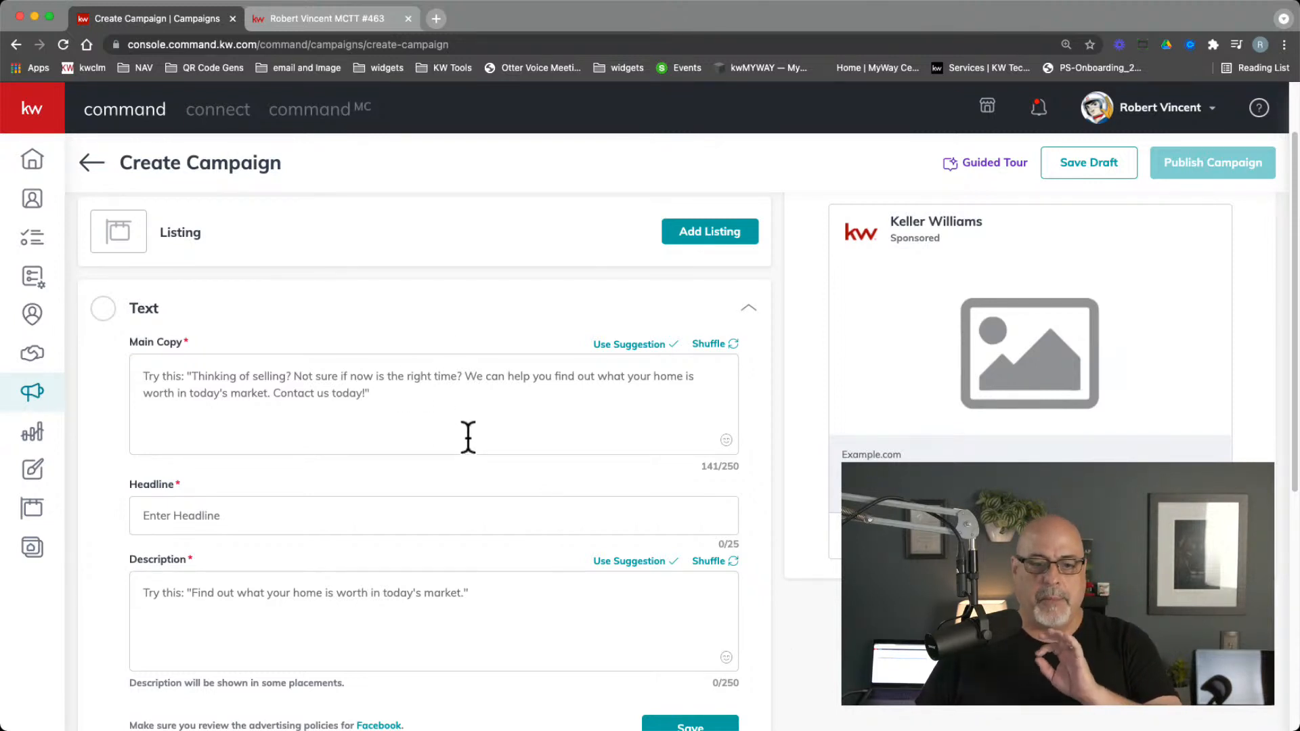
scroll(468, 439, down, 4)
scroll(468, 438, down, 10)
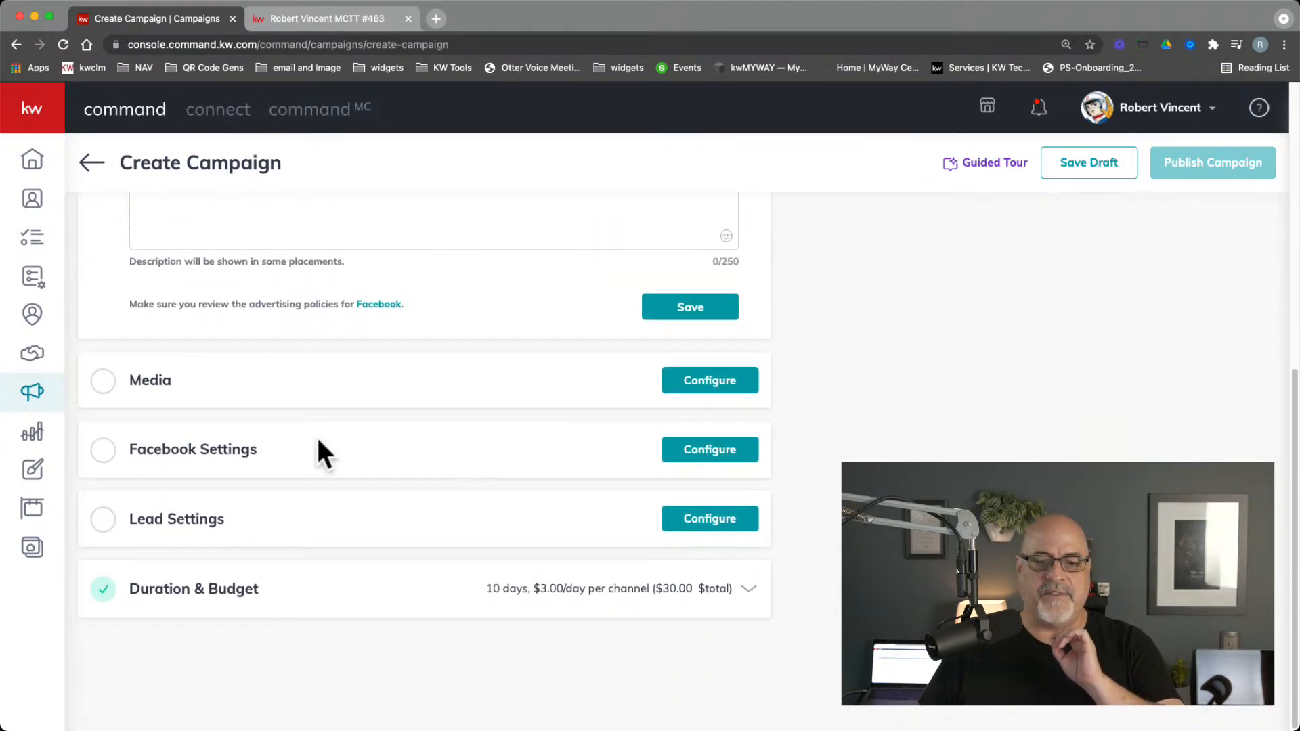
click(275, 454)
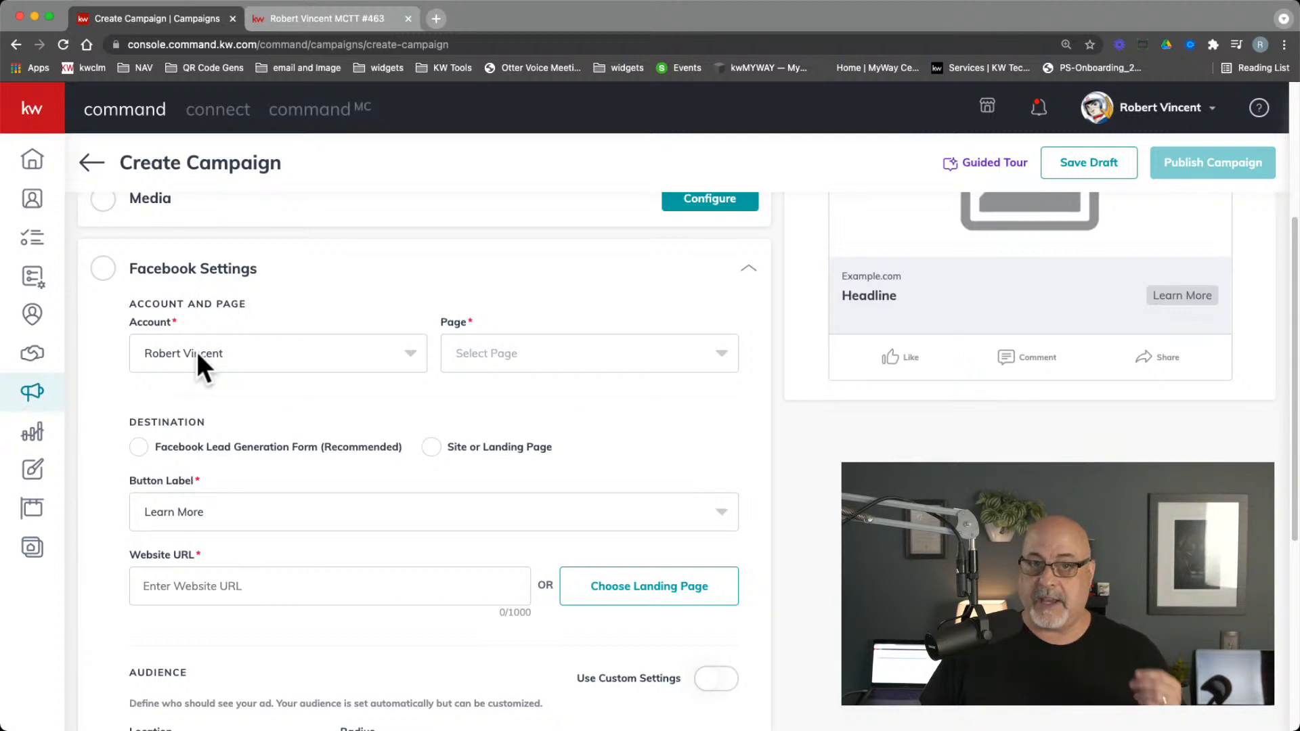
Step: Select the agent's Facebook business page in the campaign's Facebook Settings
click(539, 351)
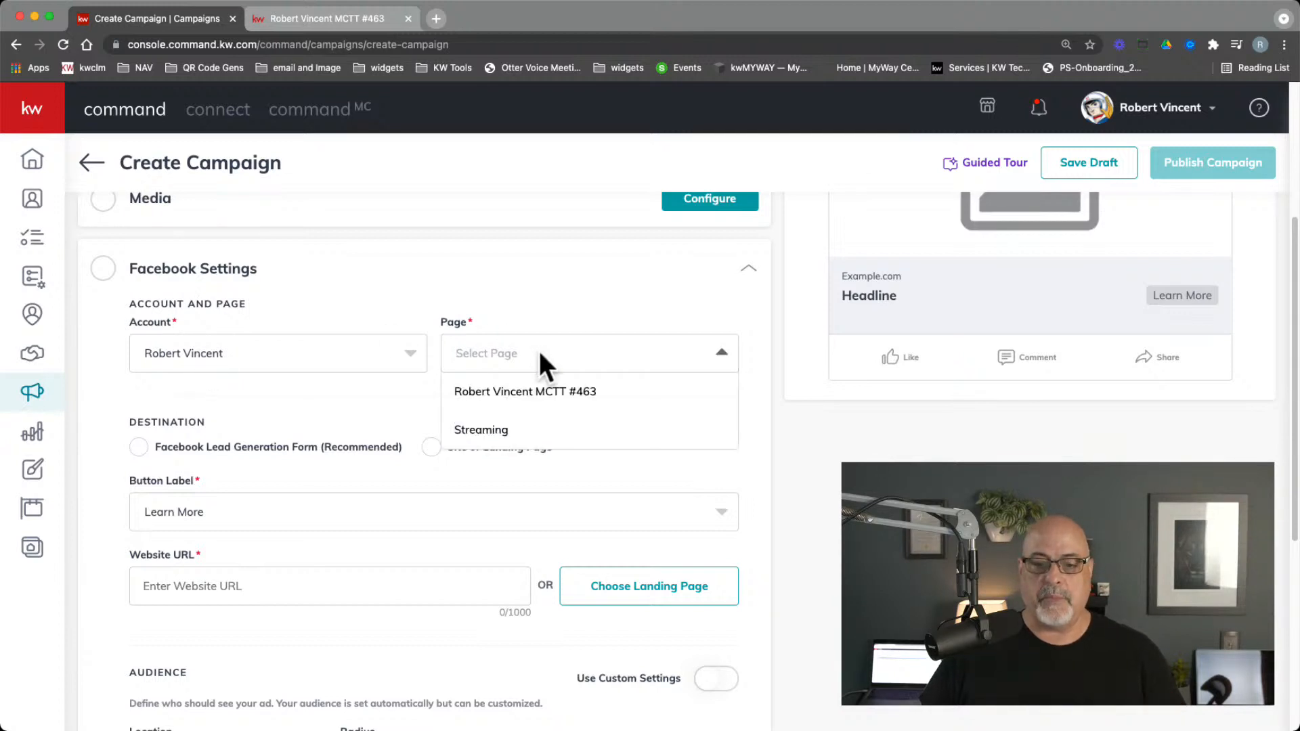
click(542, 395)
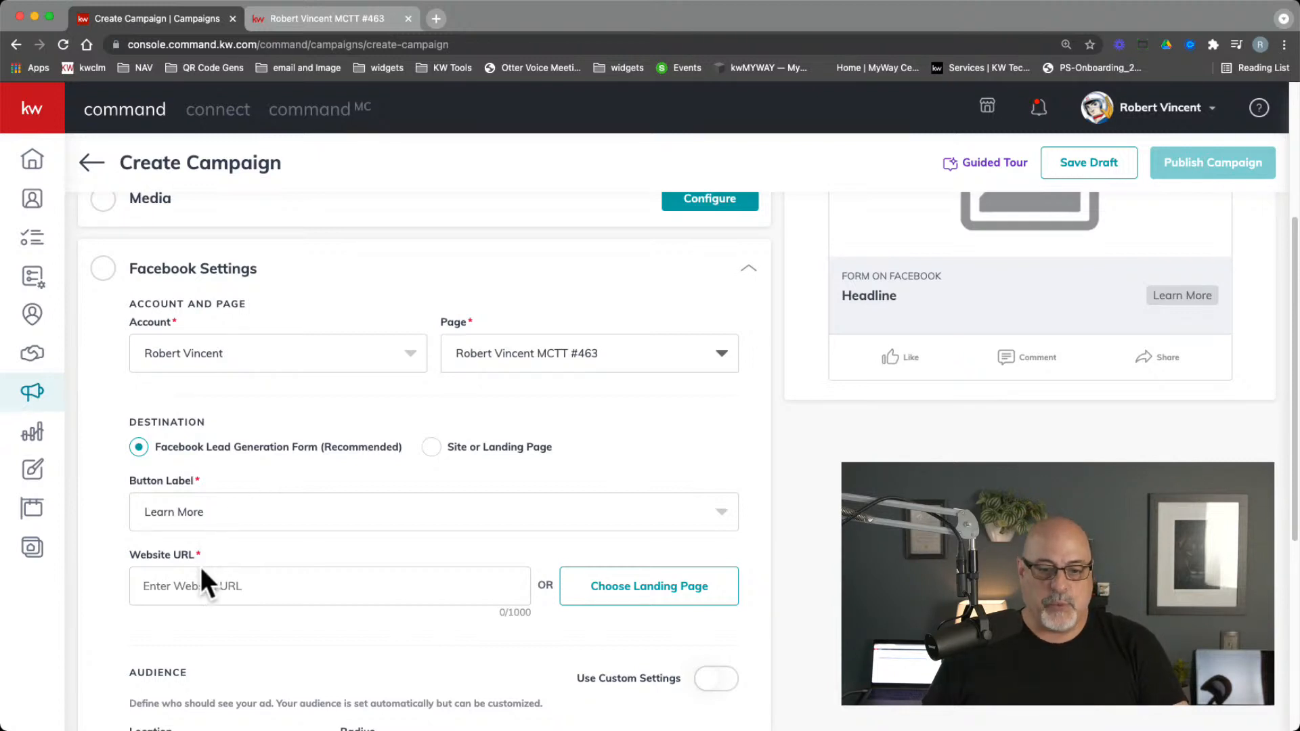
click(215, 588)
text(https://)
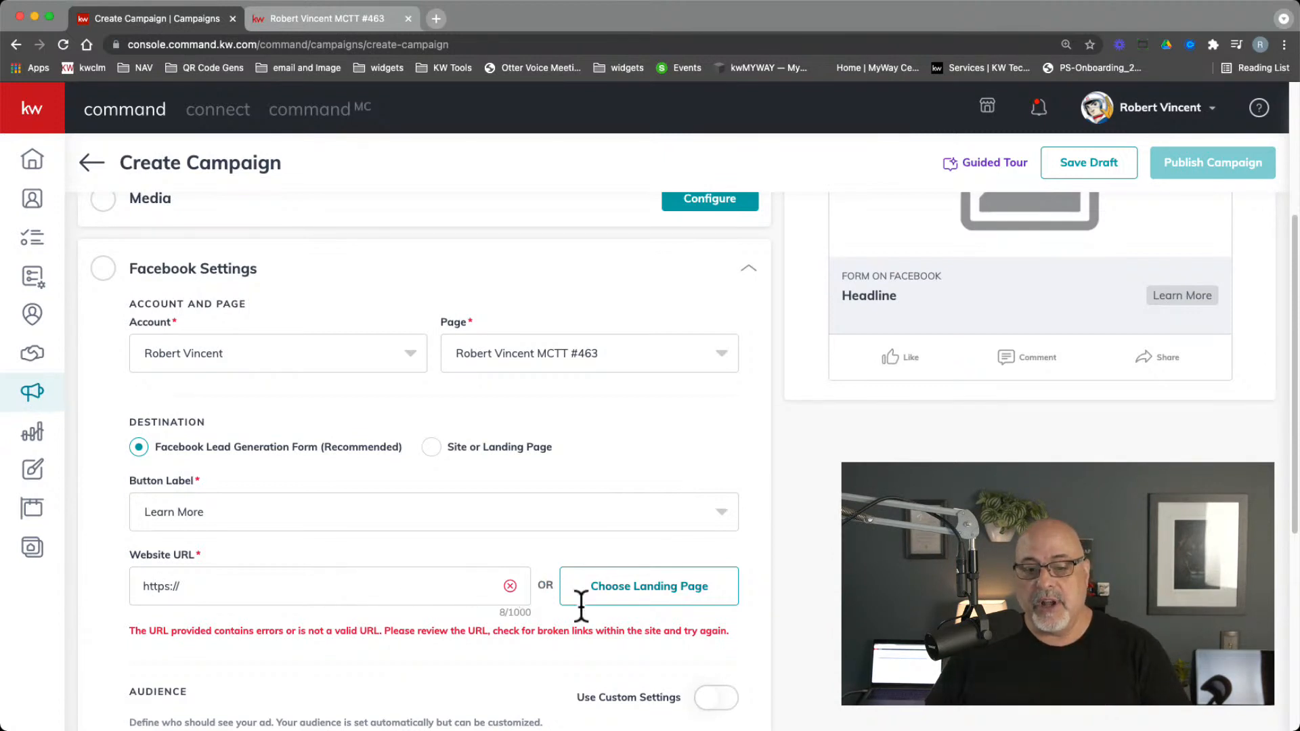
click(650, 589)
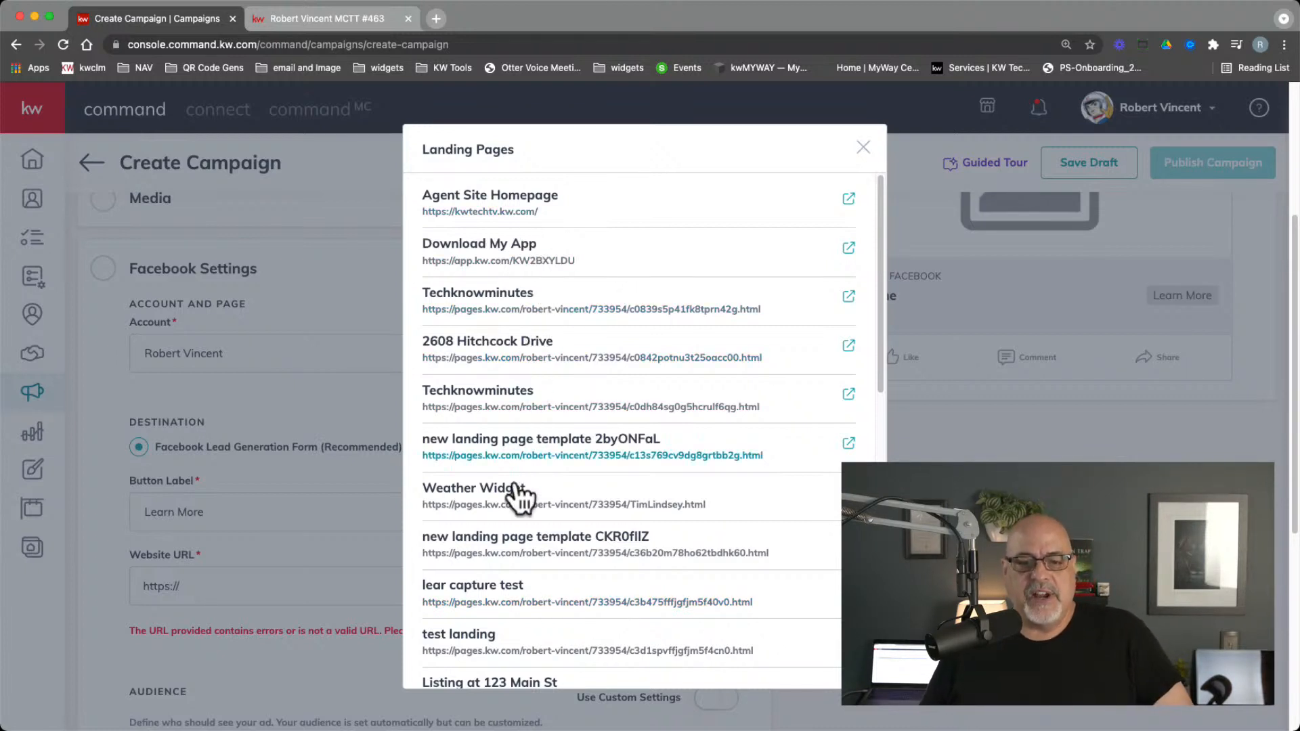
scroll(545, 572, down, 10)
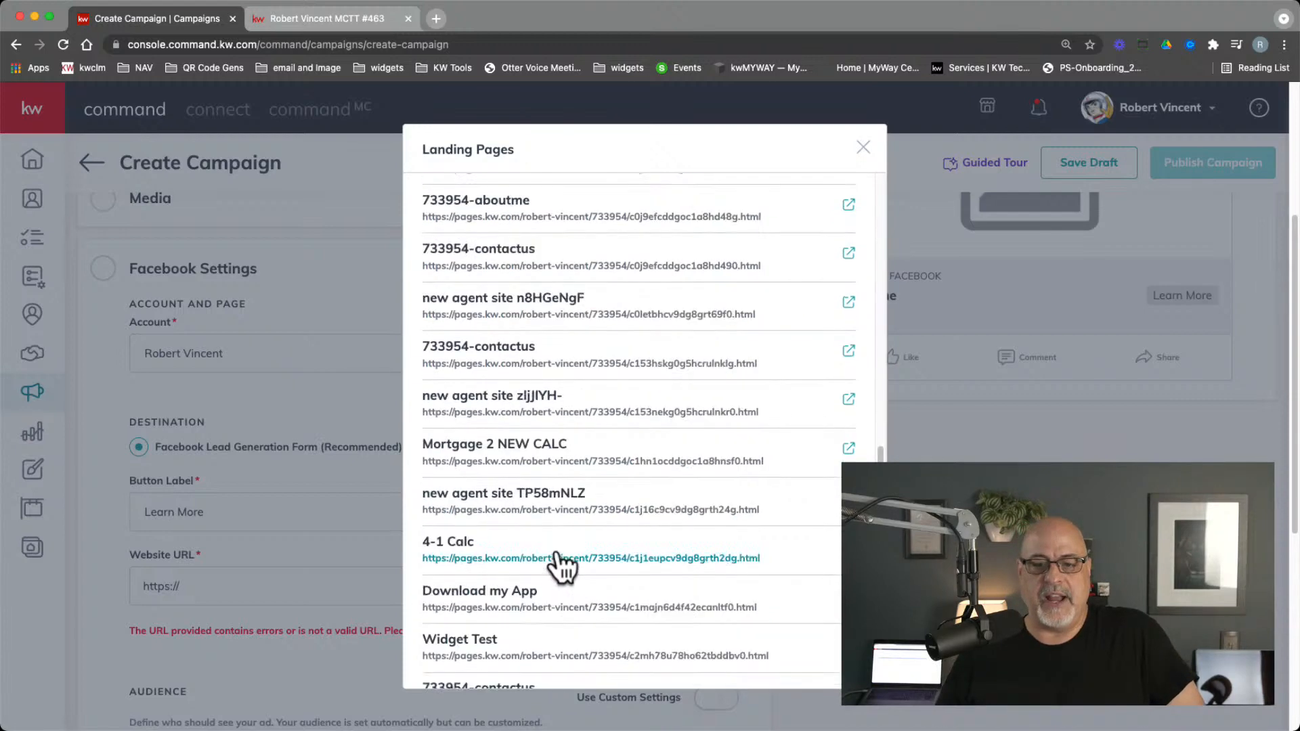
scroll(558, 566, up, 10)
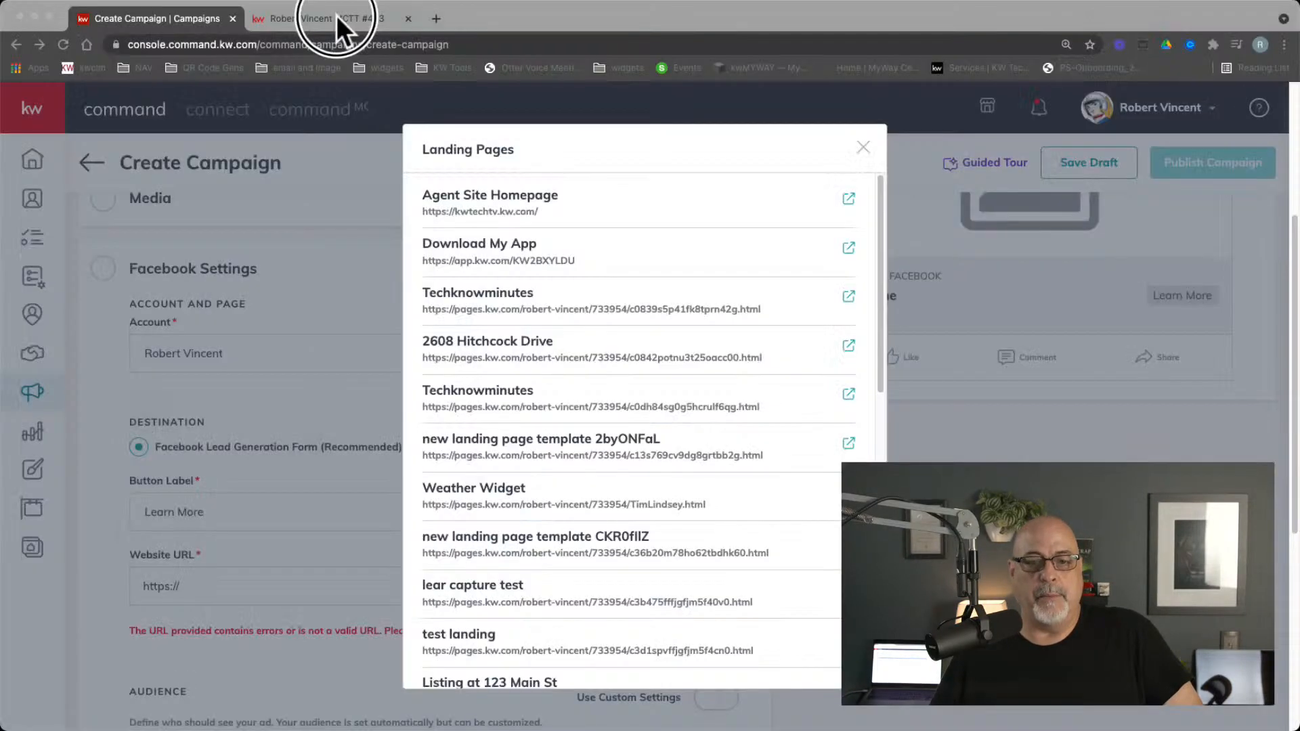
Step: In a second tab, reach the Consumer Landing Pages list from the NAV bookmark to the Command dashboard
click(335, 16)
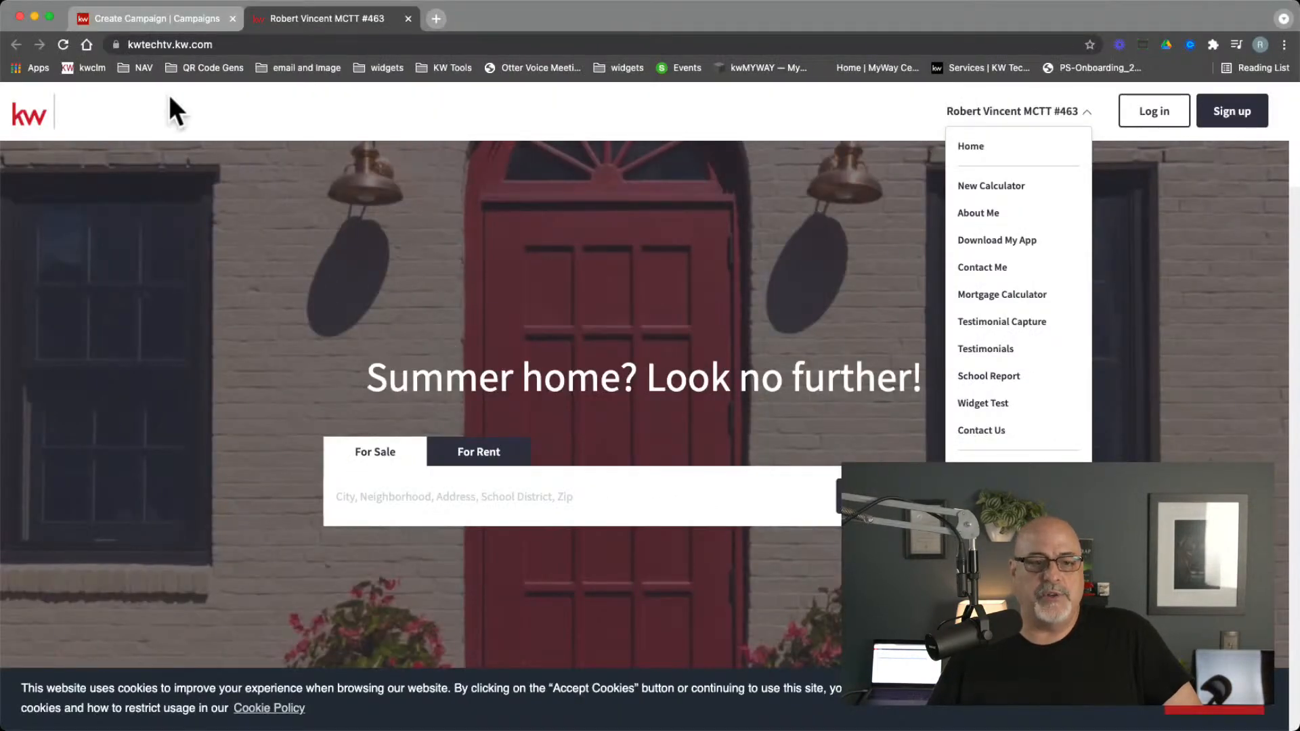
click(140, 69)
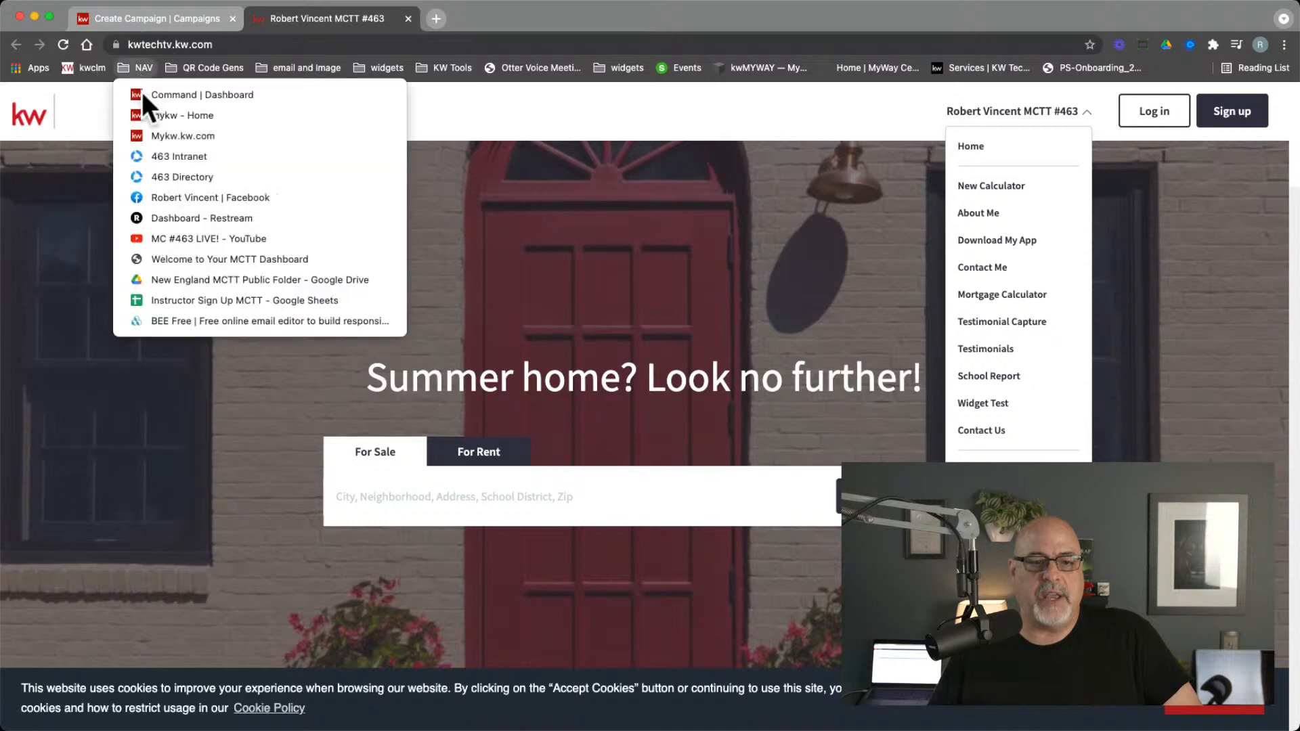
click(196, 95)
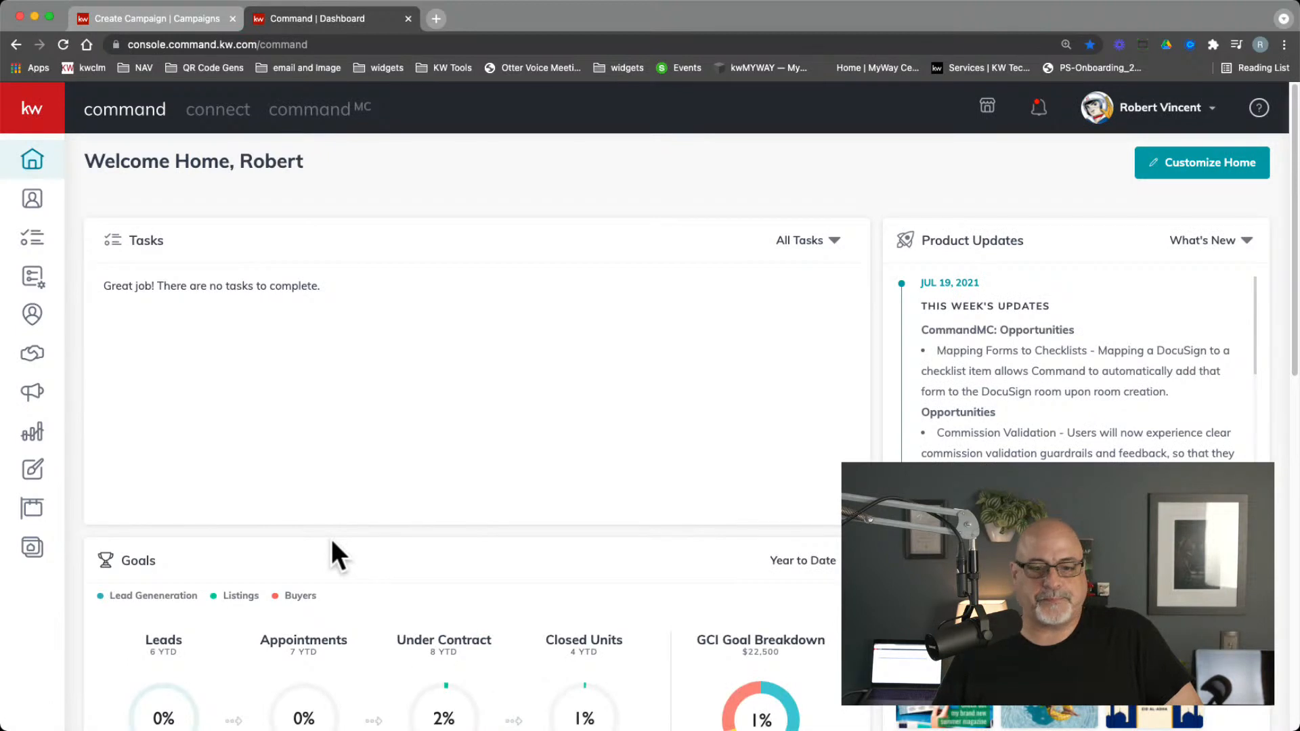
click(34, 548)
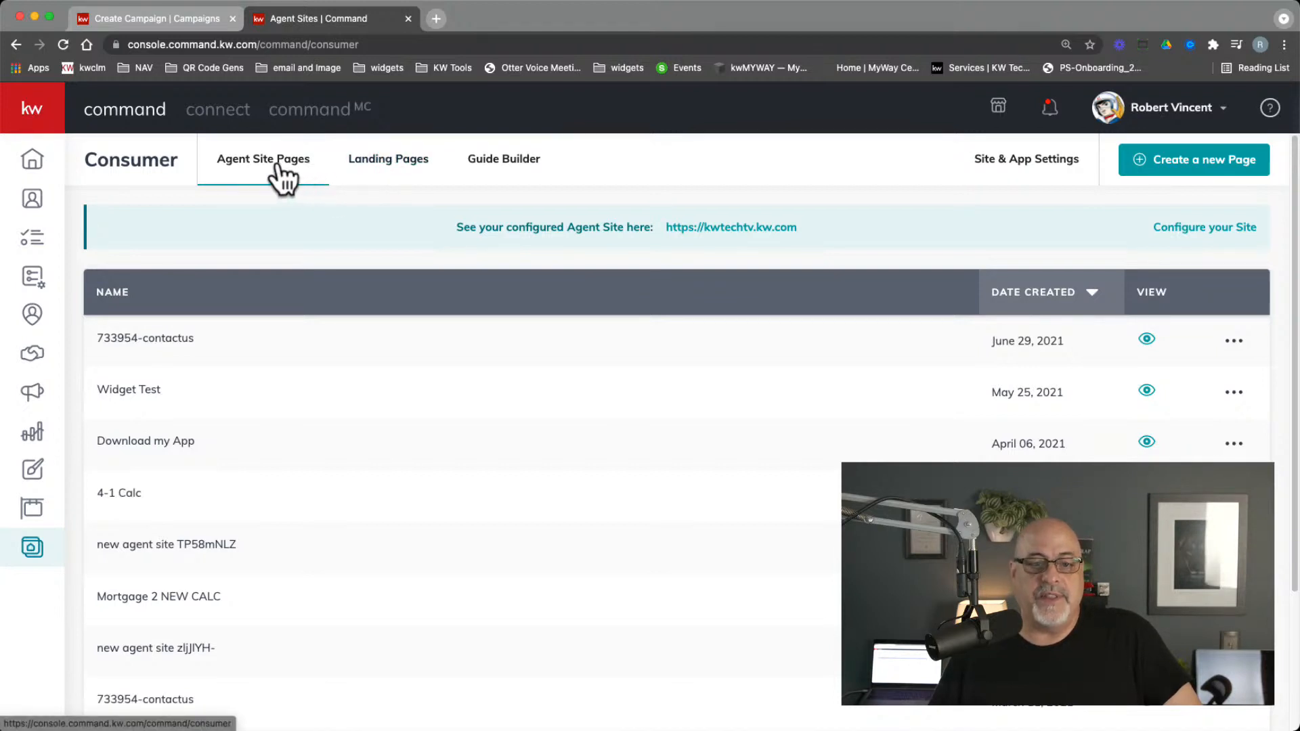
click(410, 171)
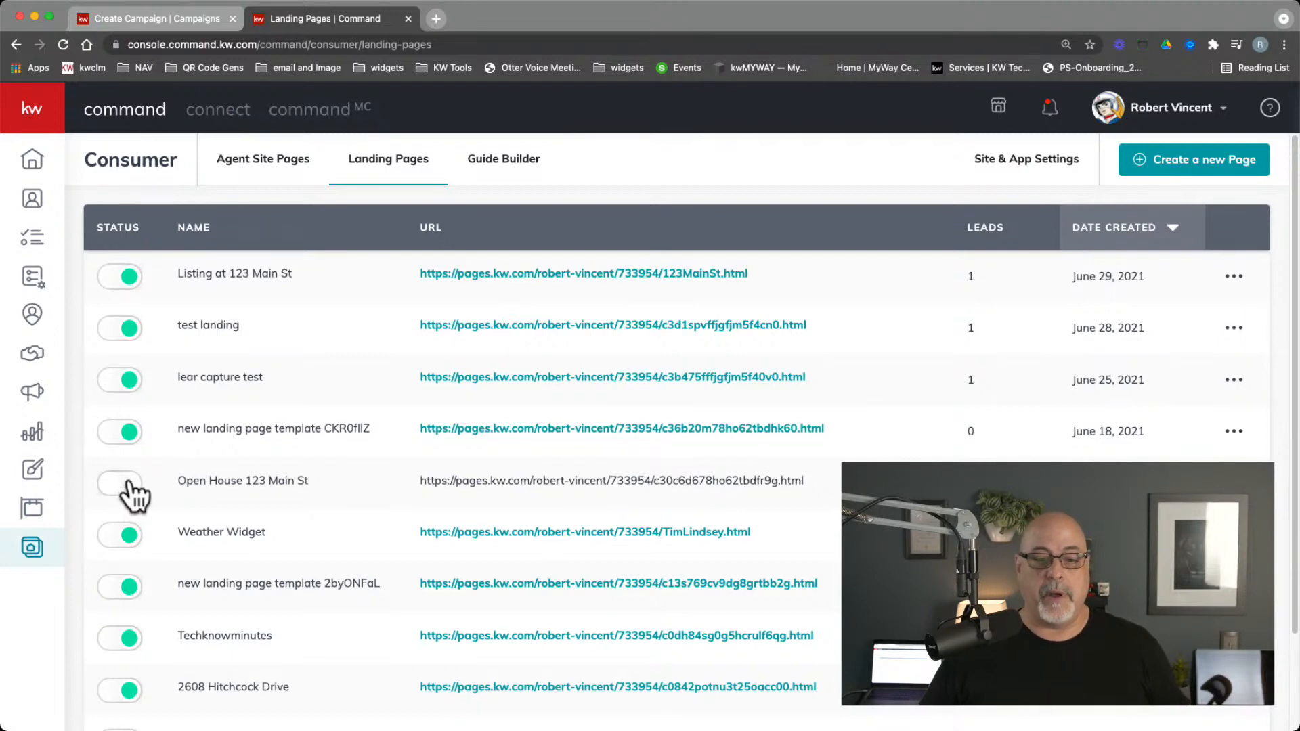
Step: Mark the Weather Widget landing page inactive, then return to the Create Campaign landing page picker
click(122, 531)
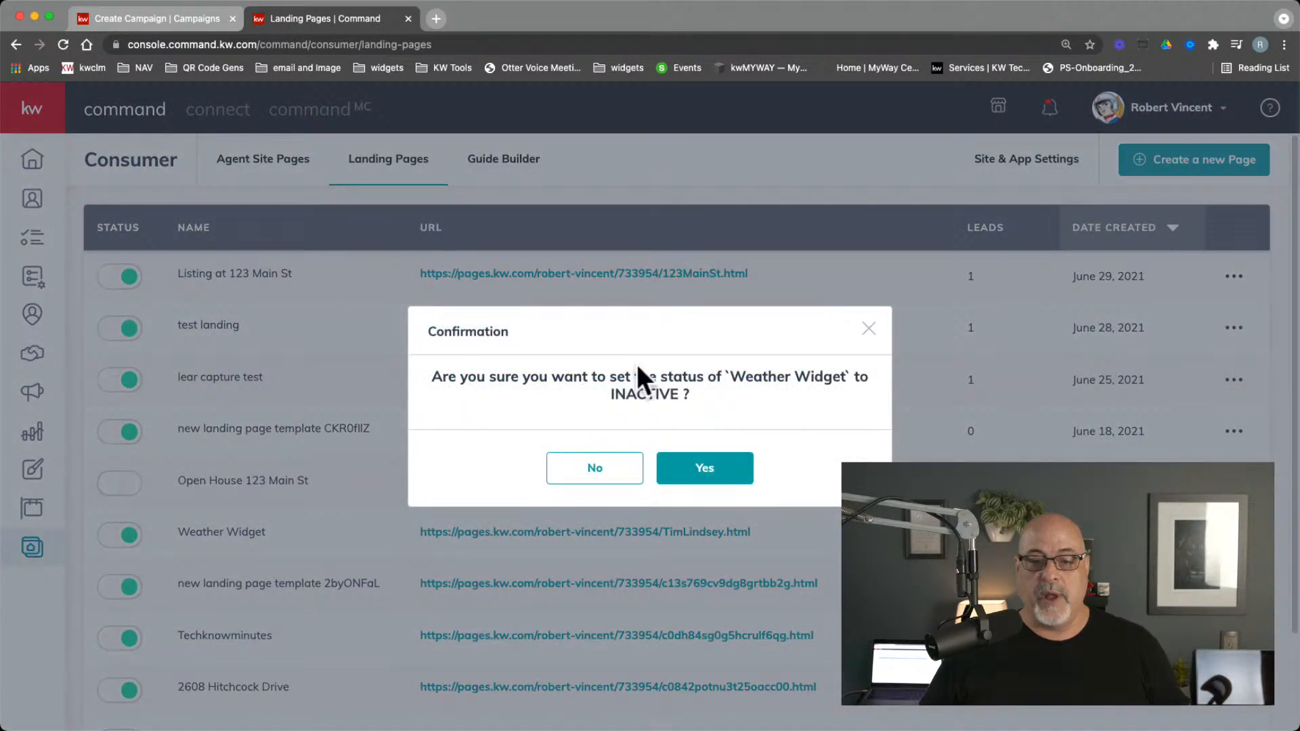
drag(611, 394, 692, 395)
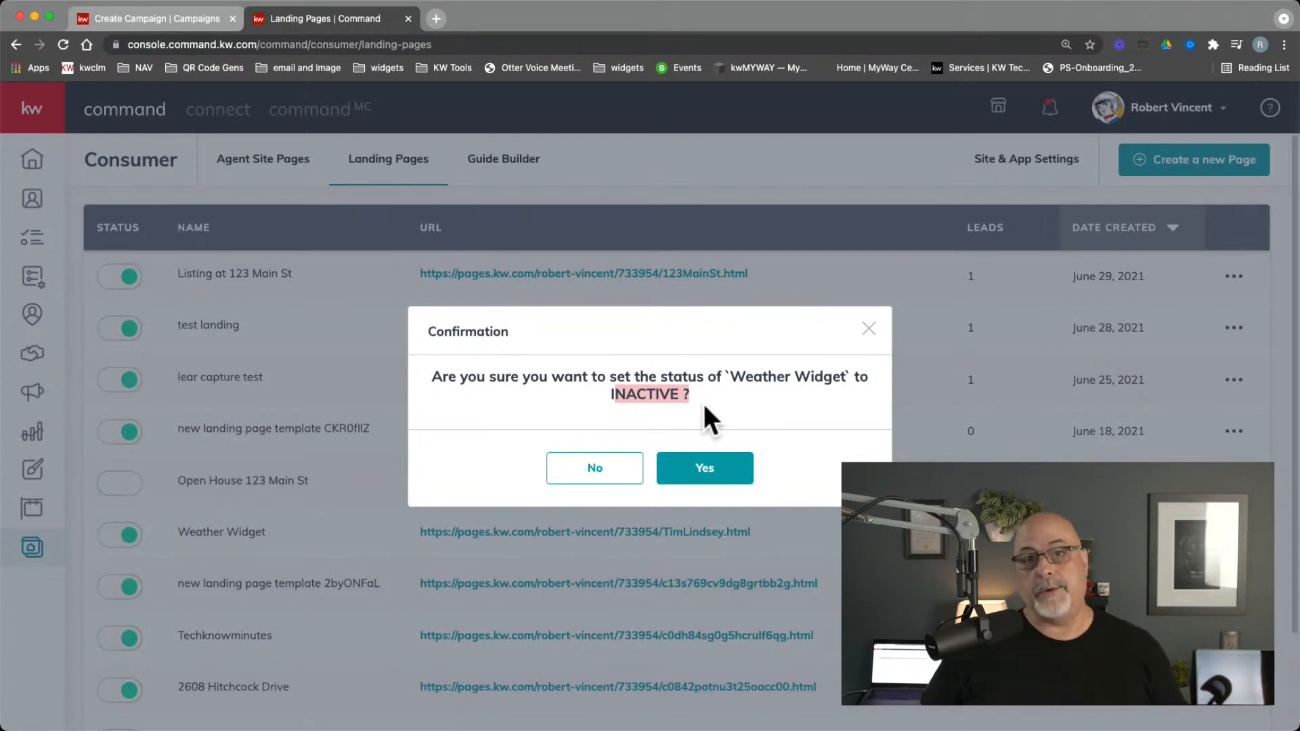
click(711, 472)
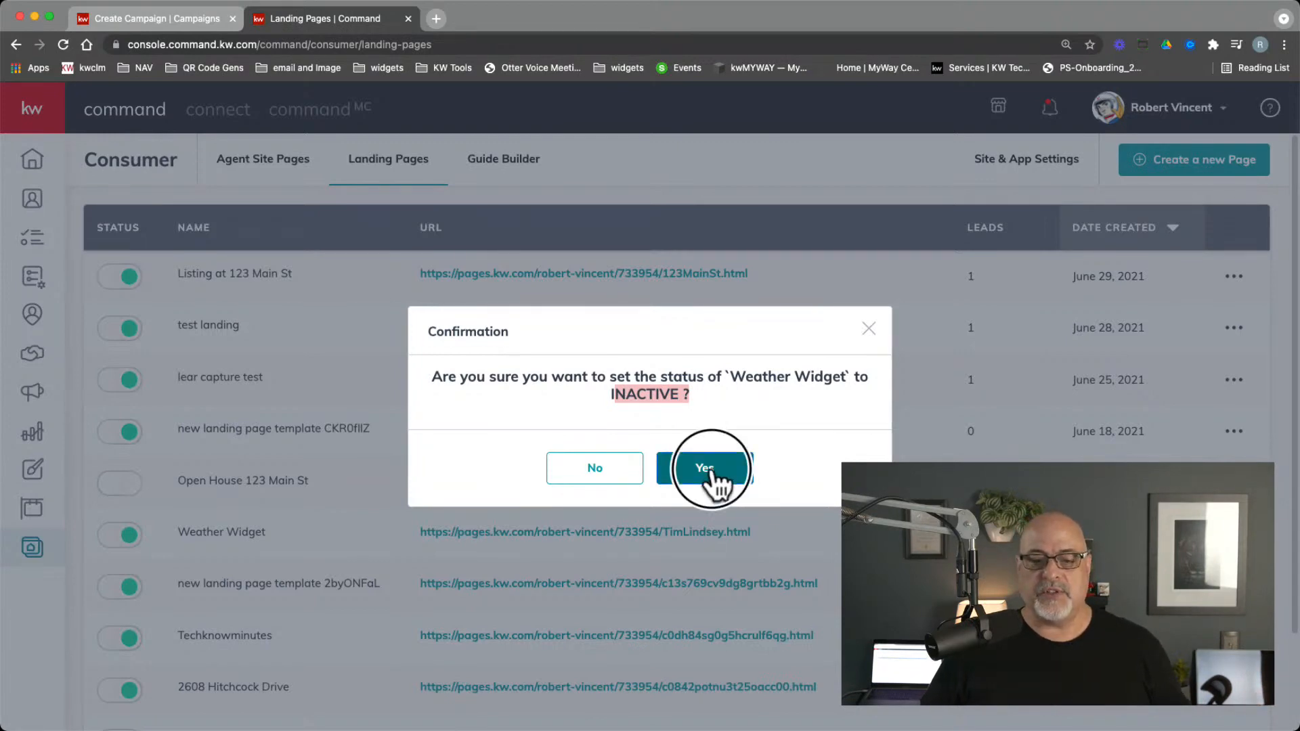
drag(178, 534, 282, 531)
click(283, 533)
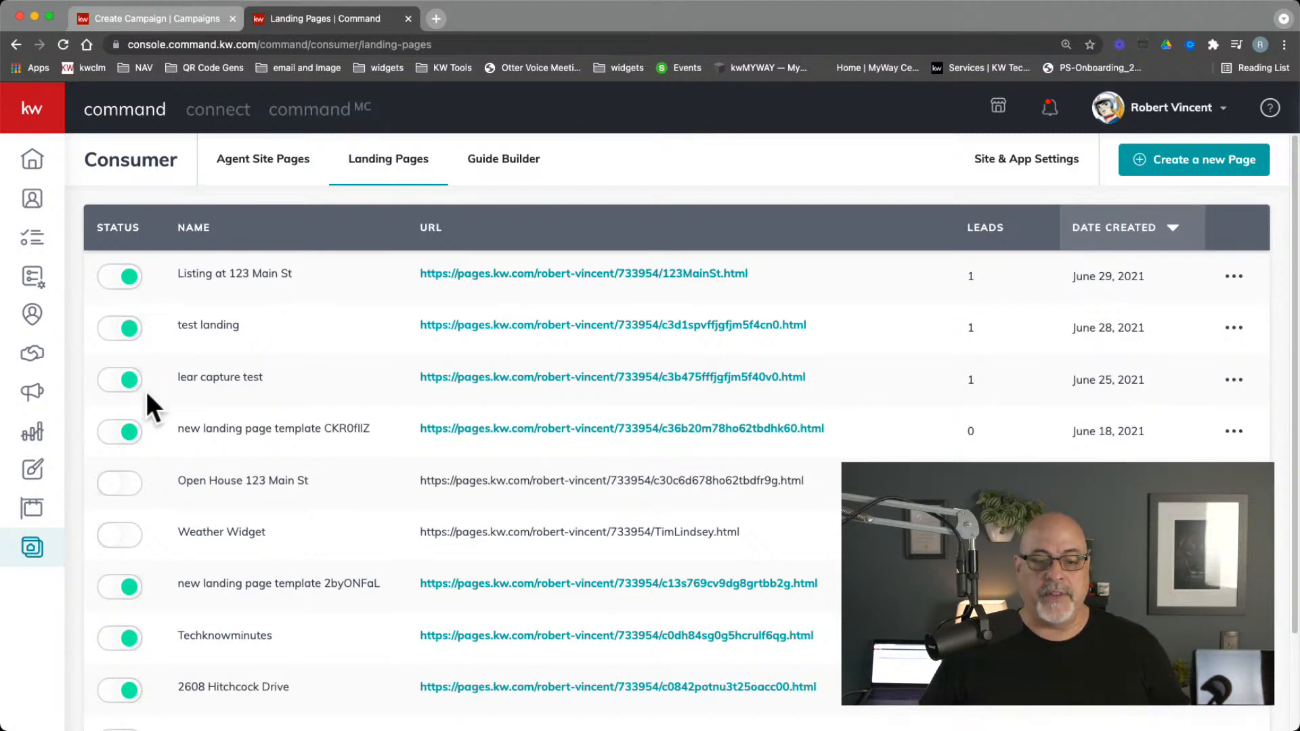
click(175, 23)
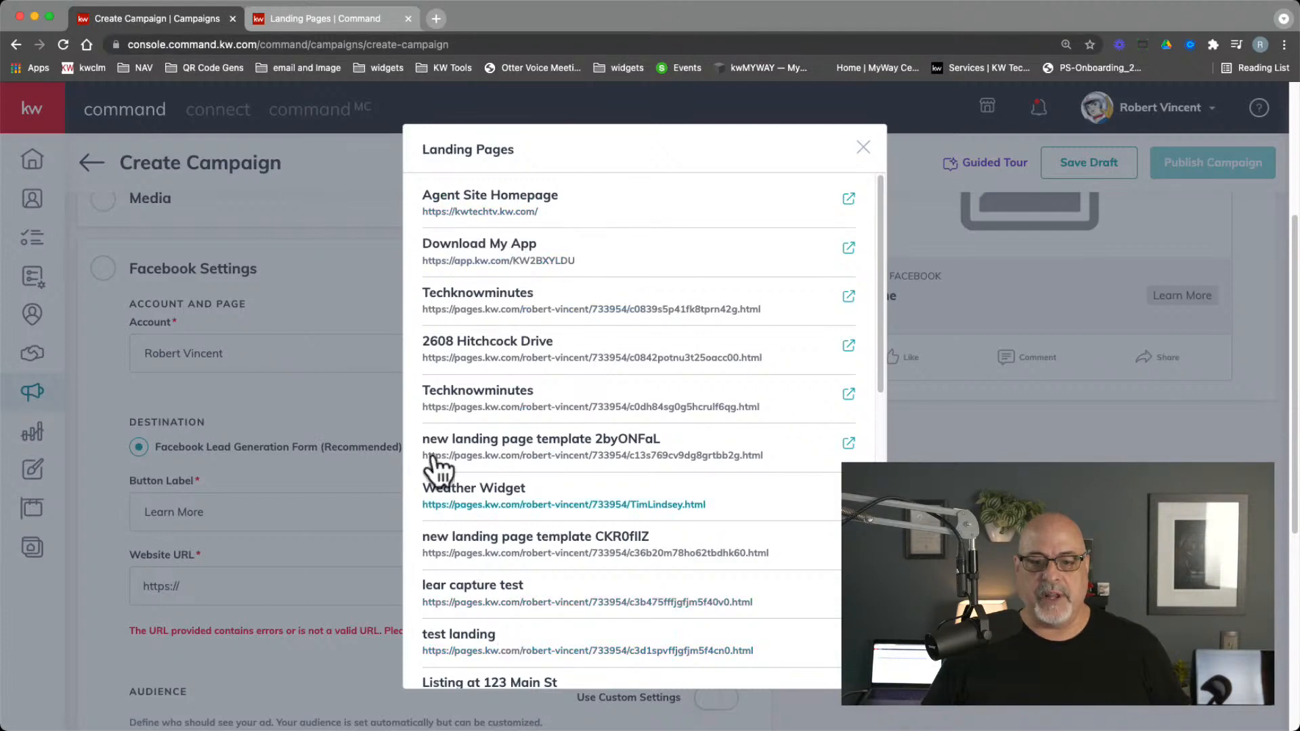
click(318, 12)
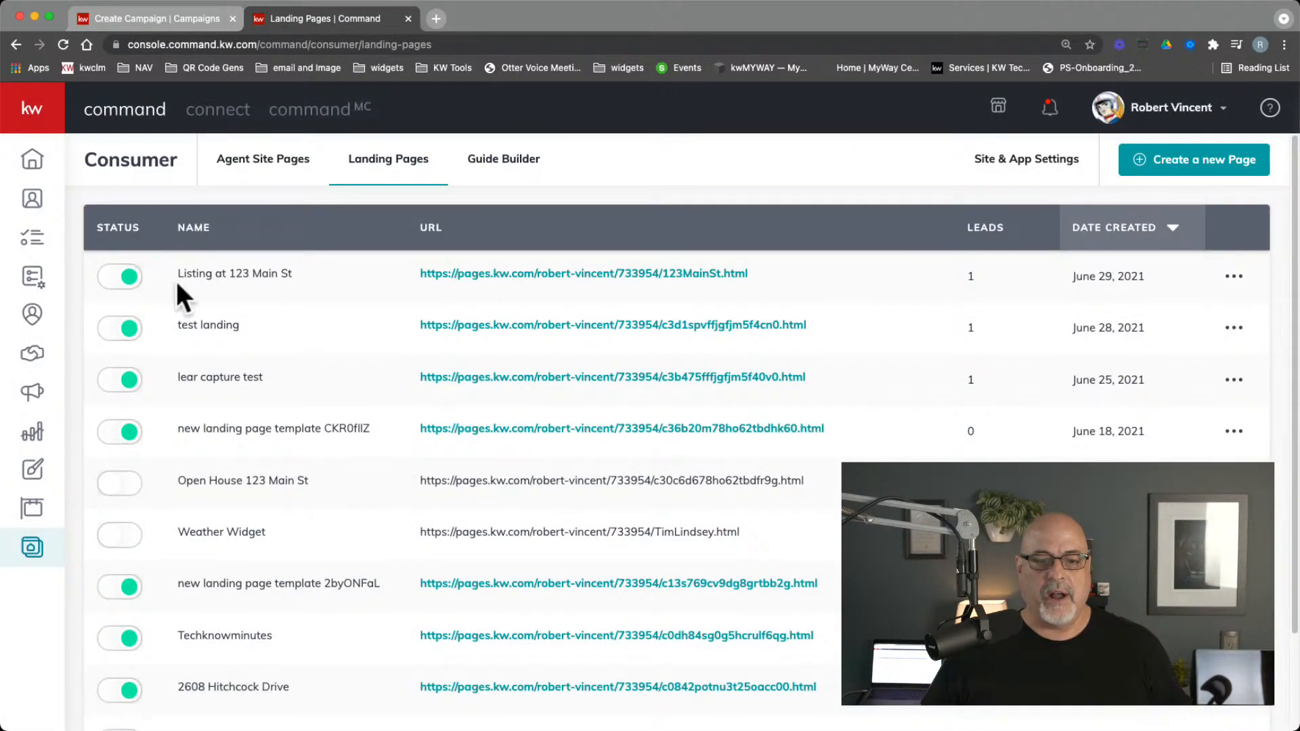
drag(211, 276, 302, 276)
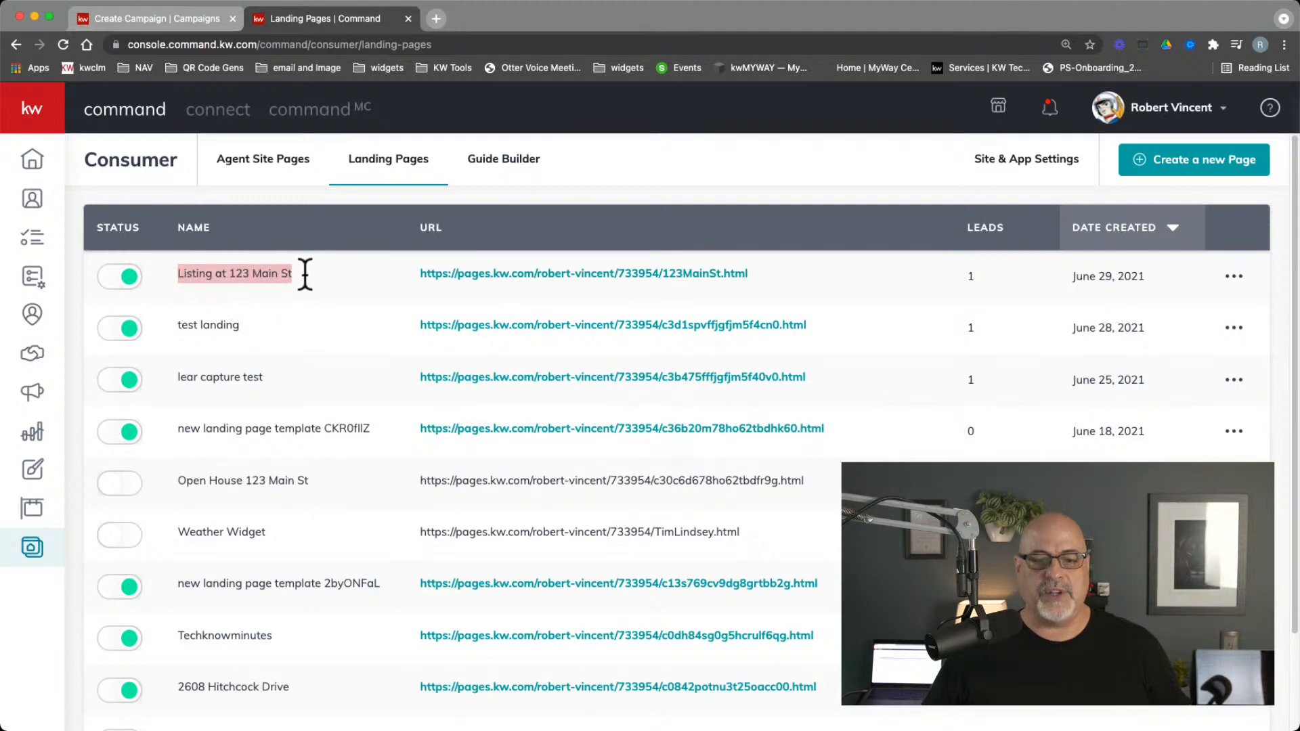
click(165, 19)
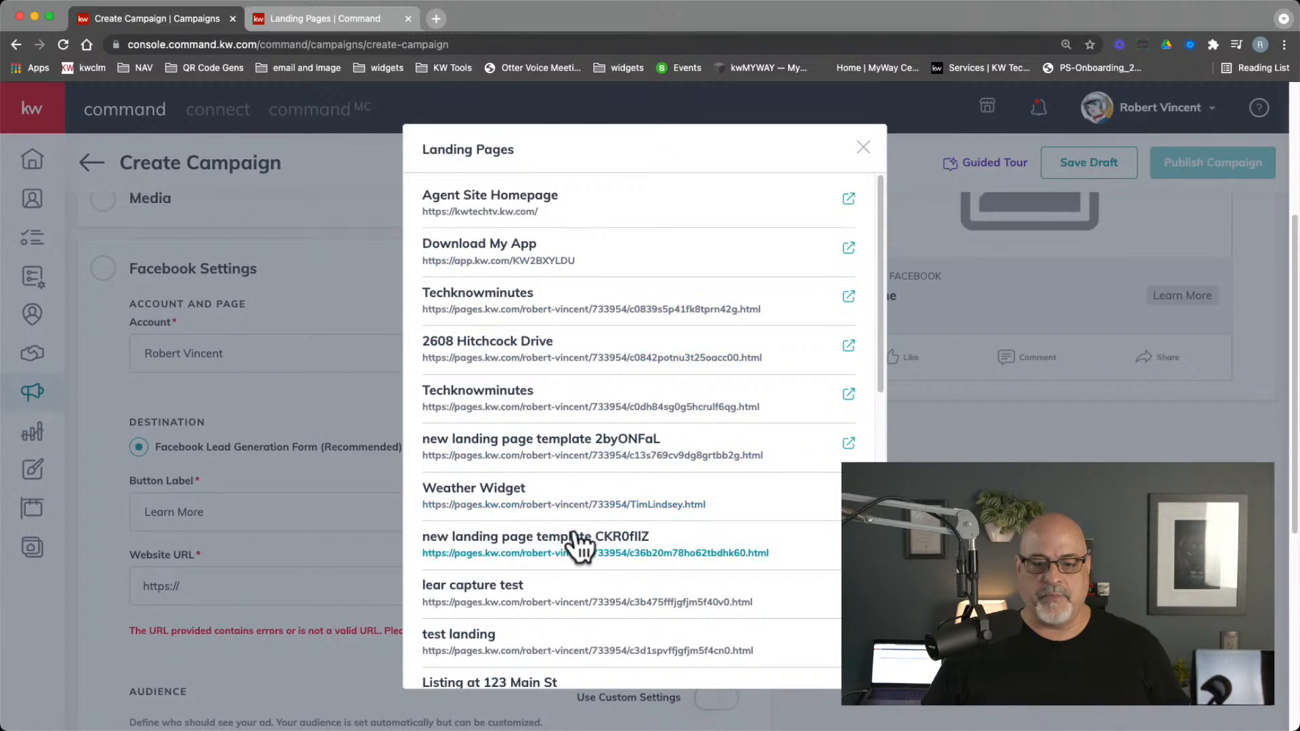
scroll(579, 540, down, 1)
scroll(575, 538, down, 4)
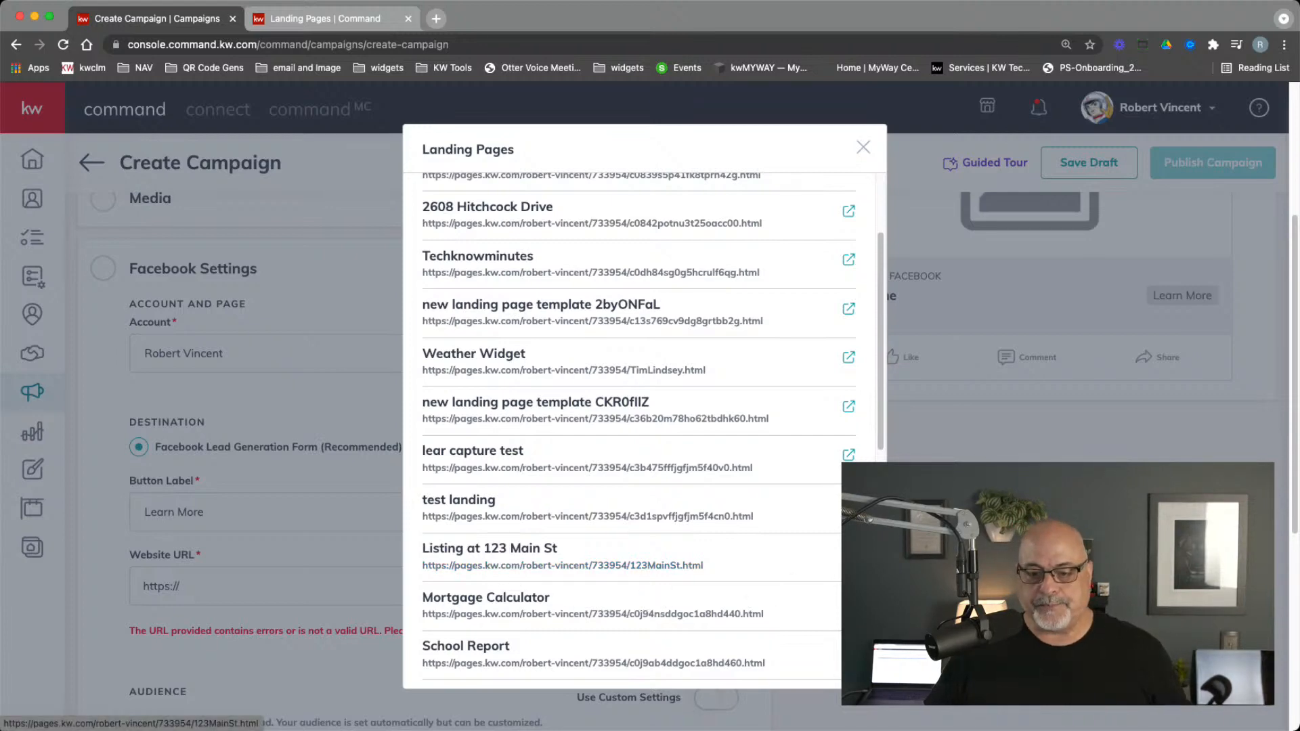
Step: Preview Listing at 123 Main St in a new tab, reviewing the sold $229,900 home and inquiry form
click(569, 565)
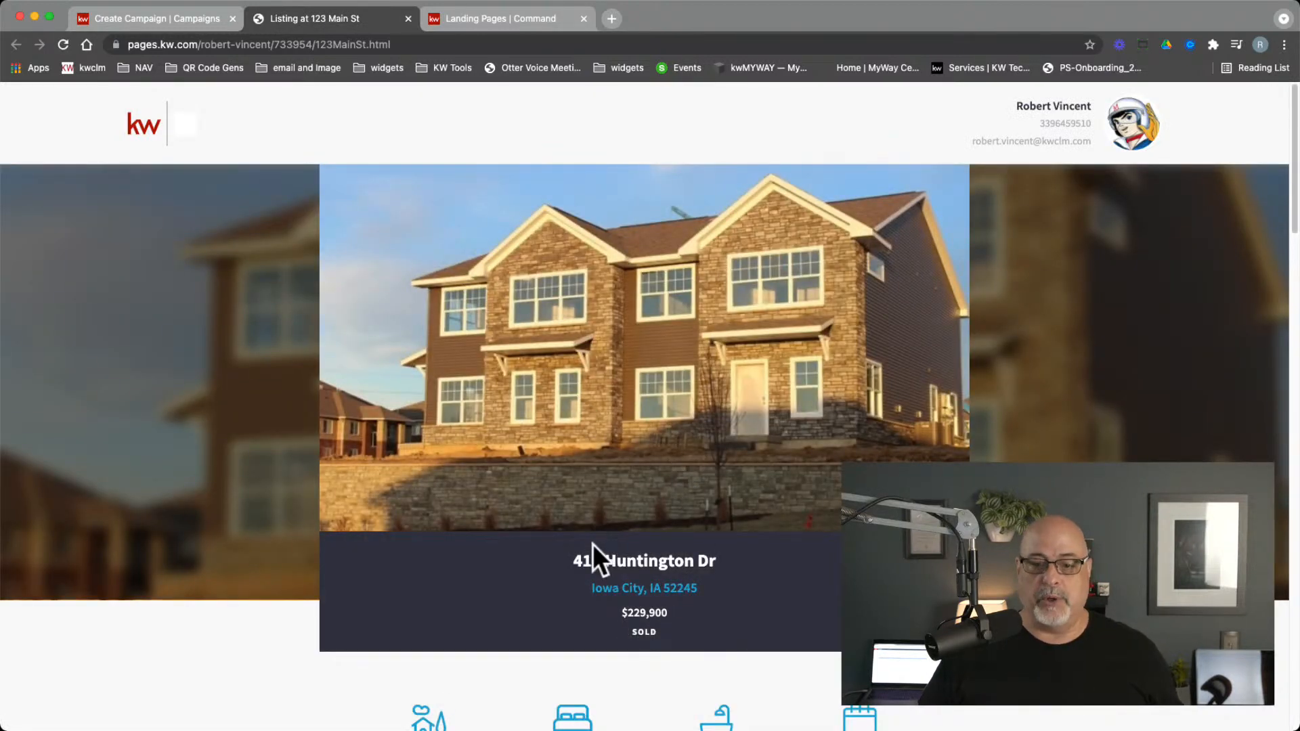
drag(581, 562, 746, 566)
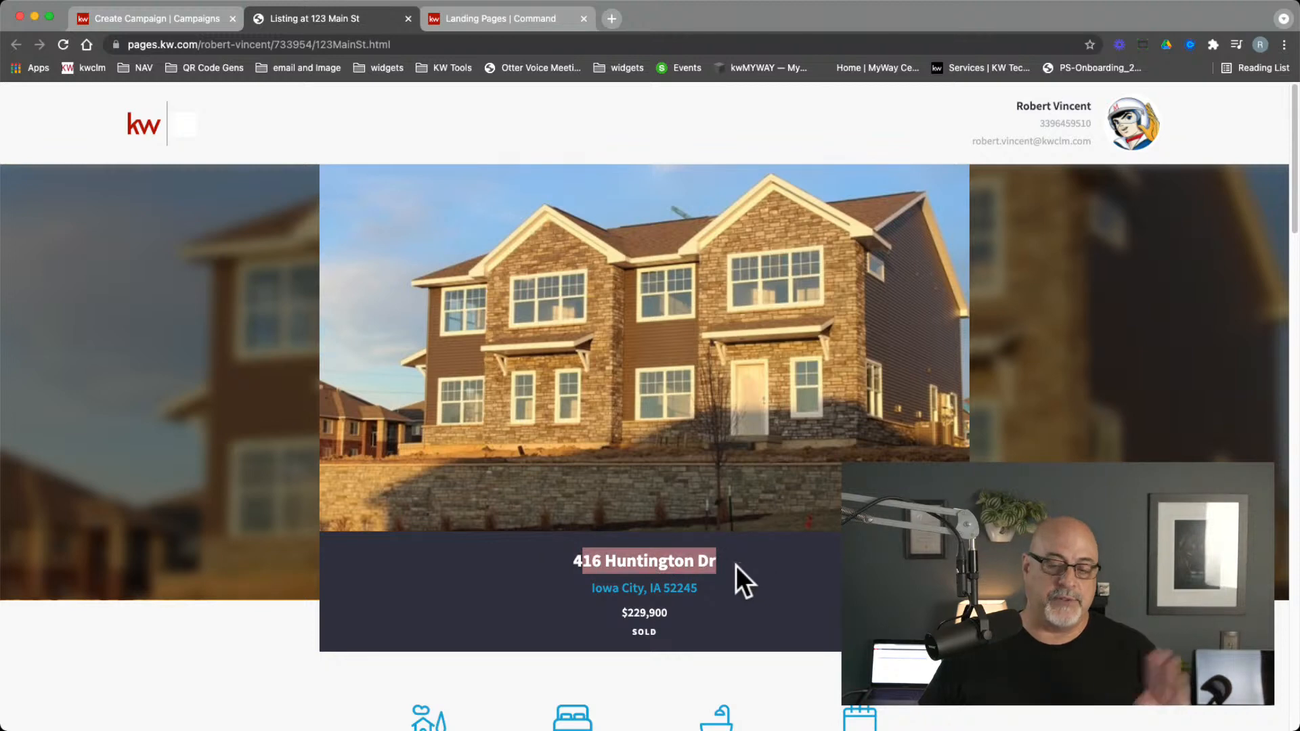
scroll(731, 526, down, 5)
scroll(733, 530, down, 5)
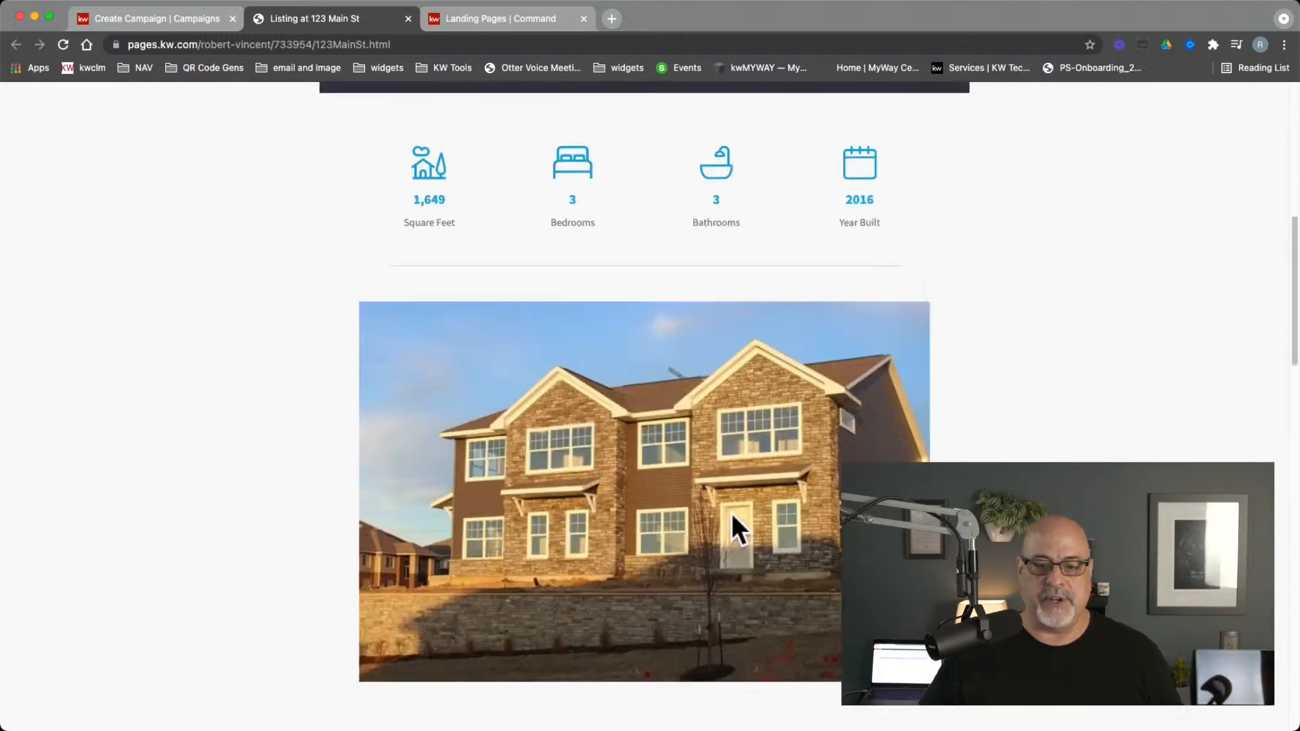
scroll(731, 521, down, 15)
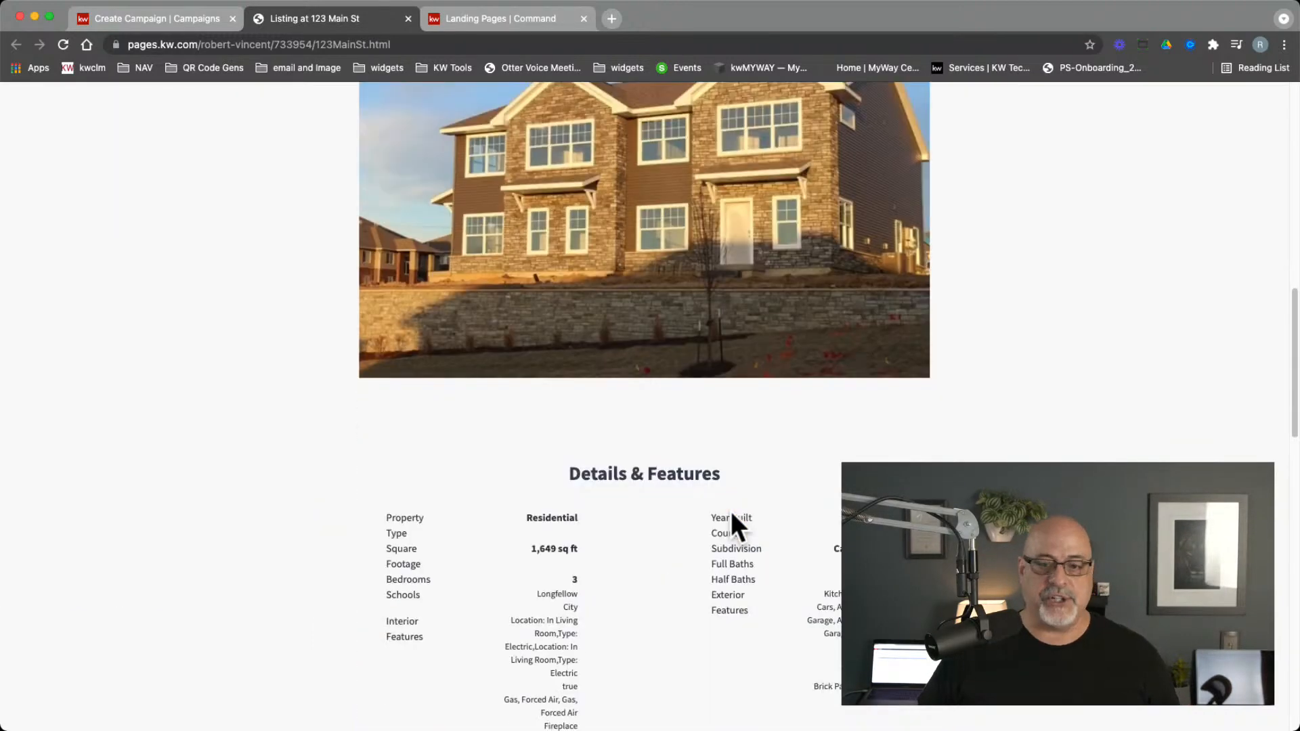
scroll(731, 512, down, 2)
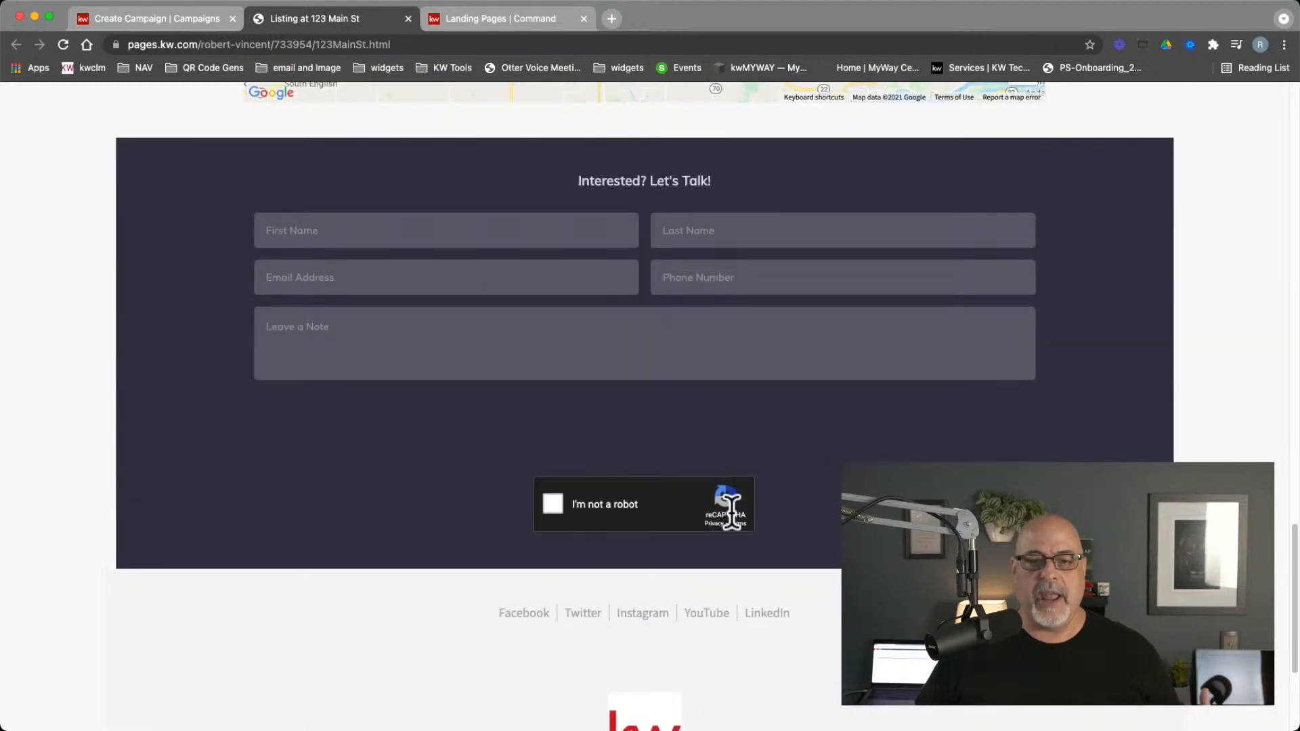
scroll(729, 509, up, 1)
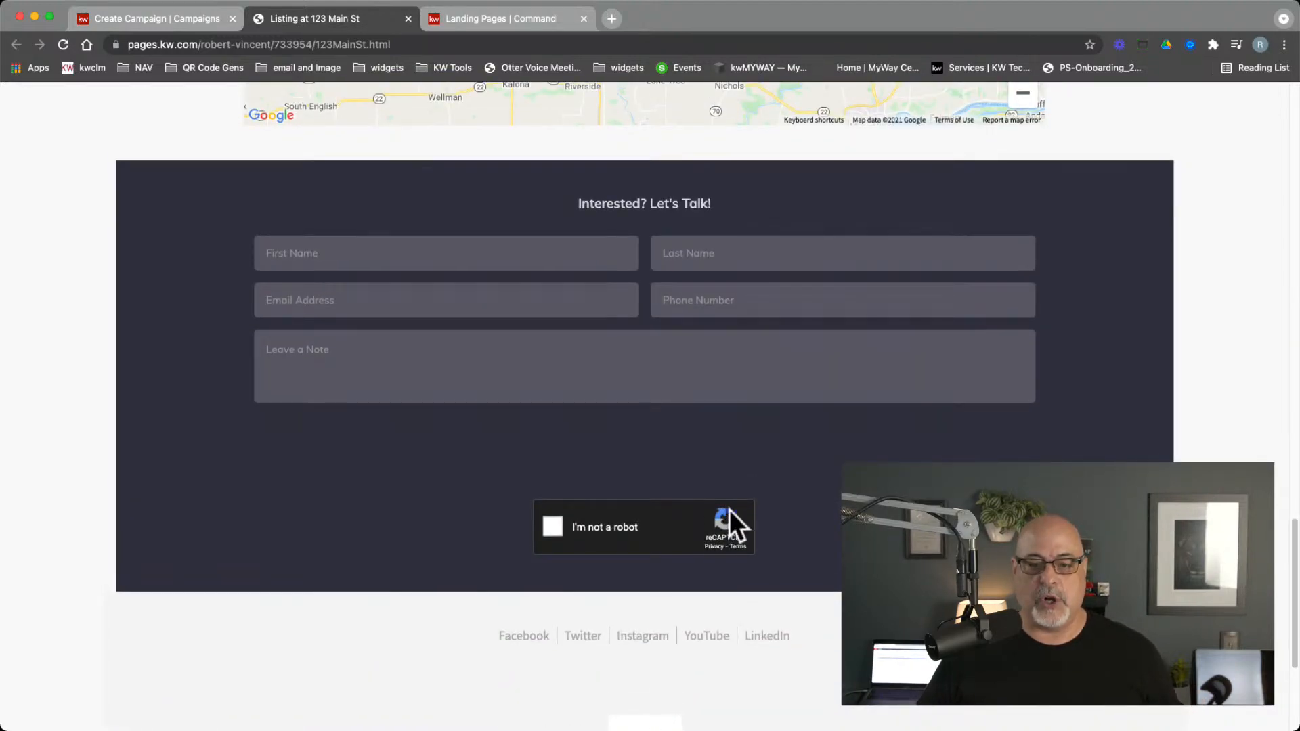
scroll(729, 509, up, 3)
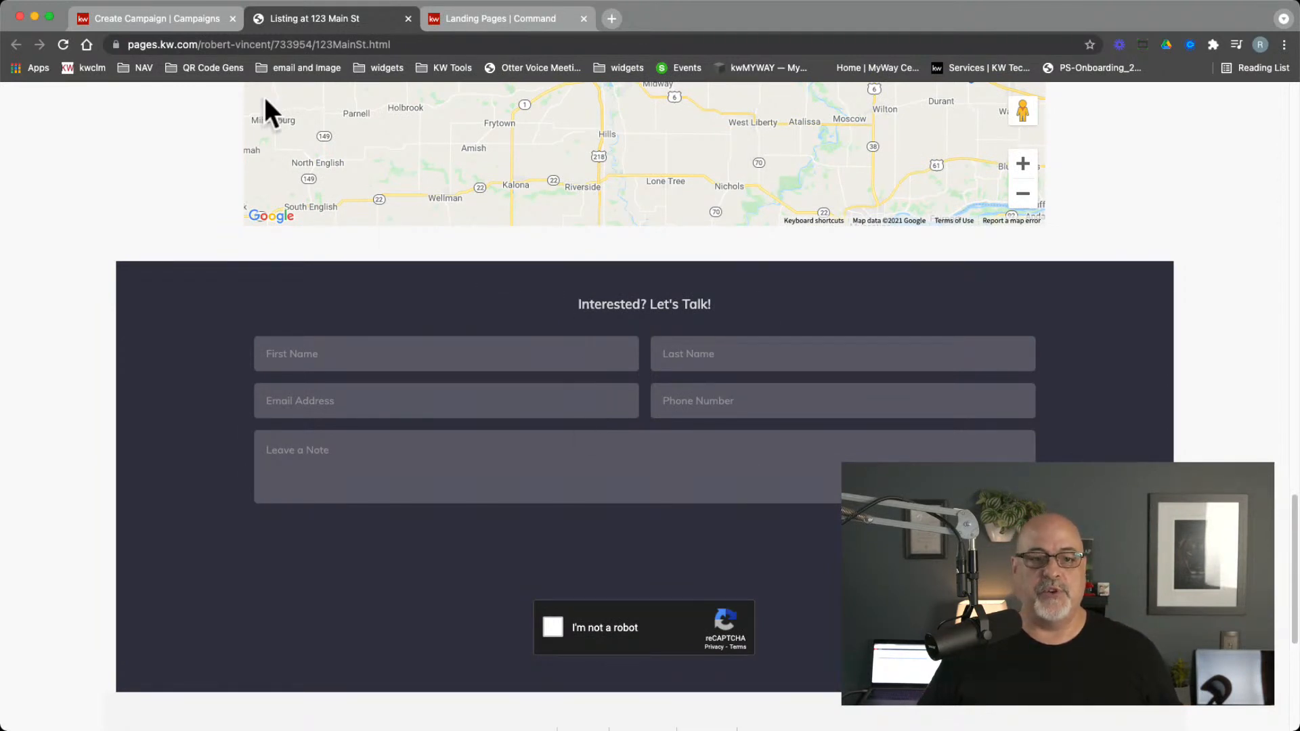
Step: Pick Listing at 123 Main St so the Website URL becomes the validated 123MainSt.html address
click(168, 21)
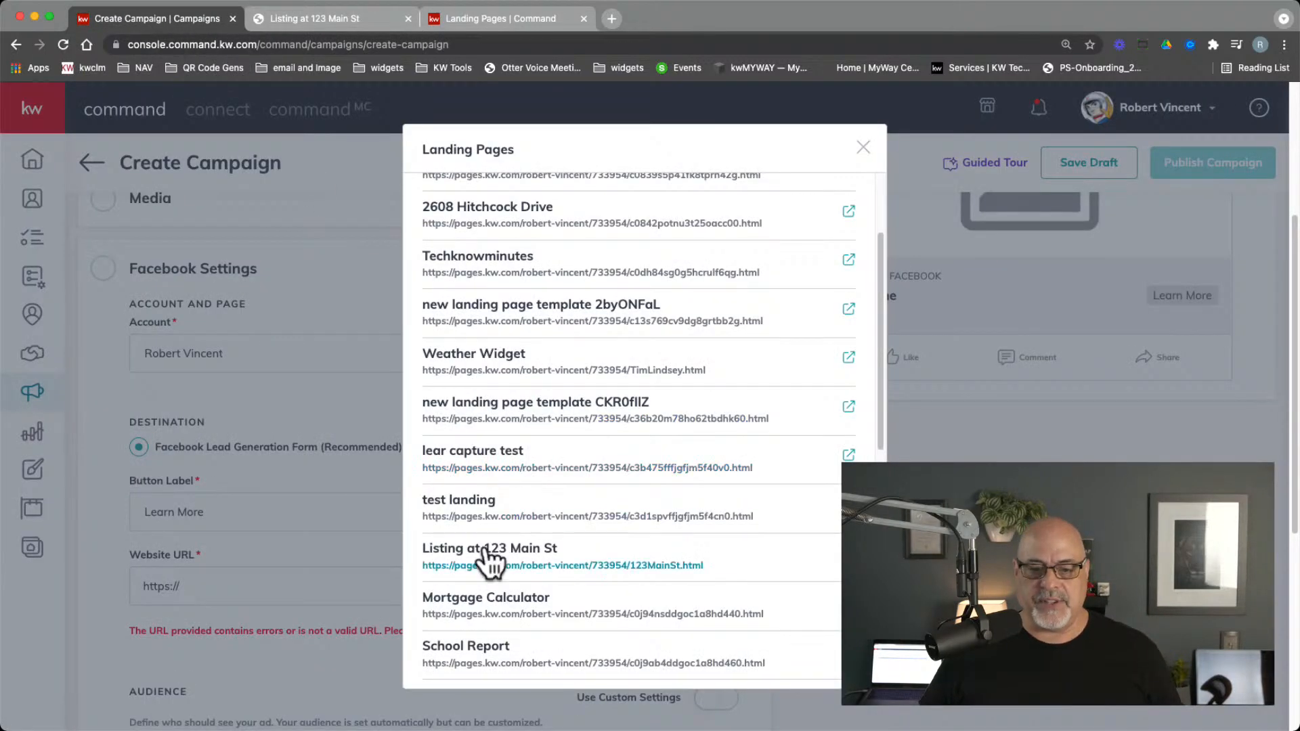
click(562, 562)
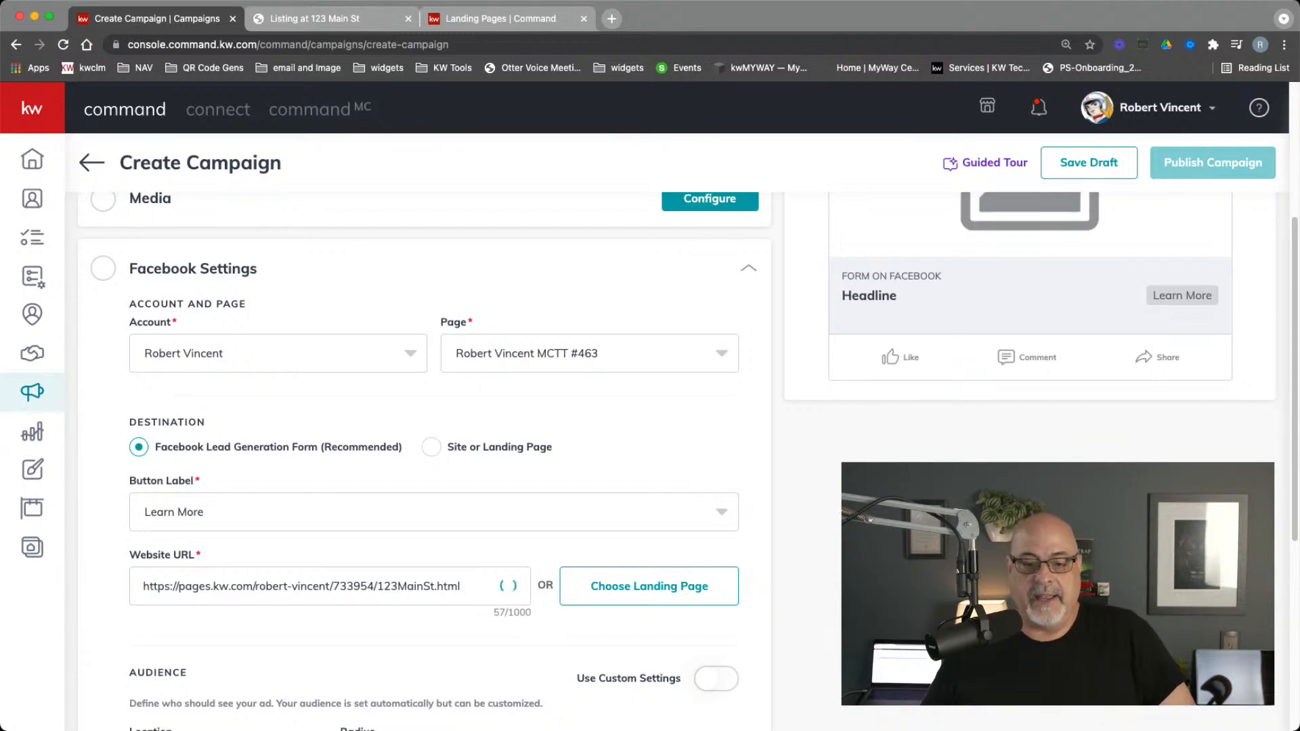
scroll(838, 557, down, 4)
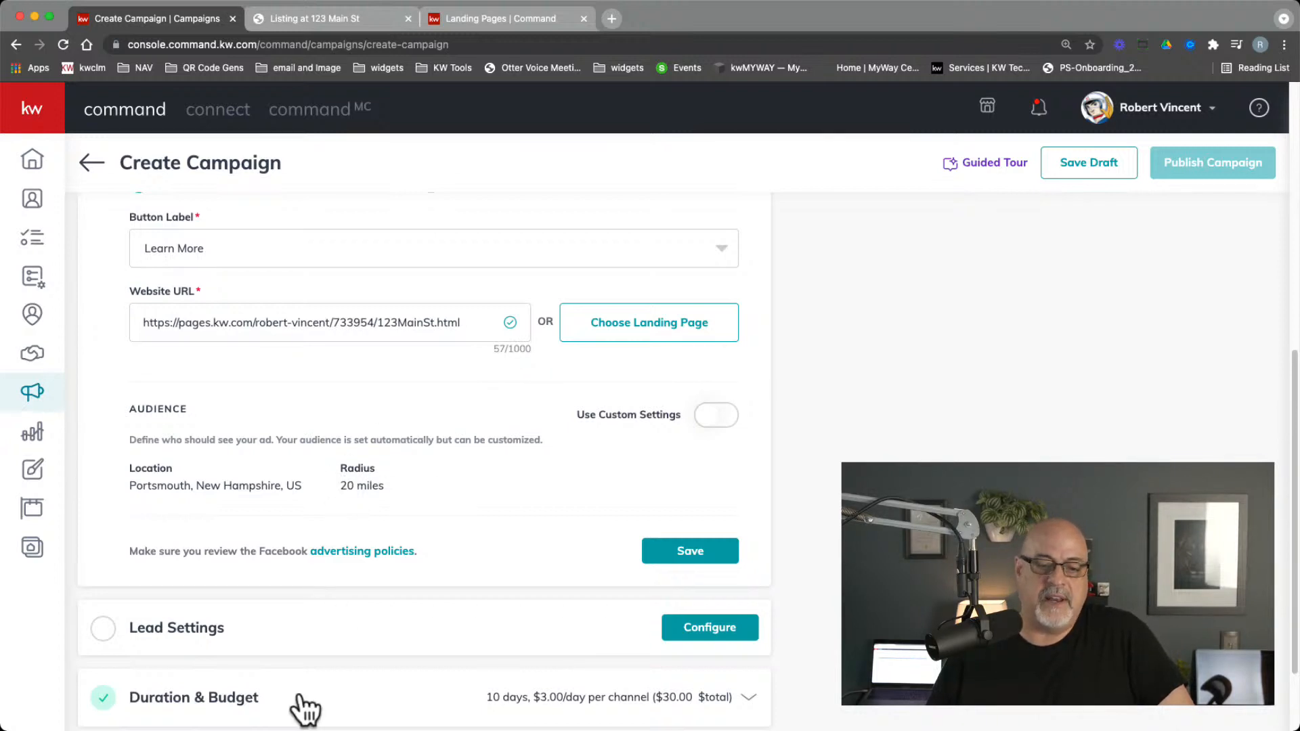
scroll(470, 485, down, 2)
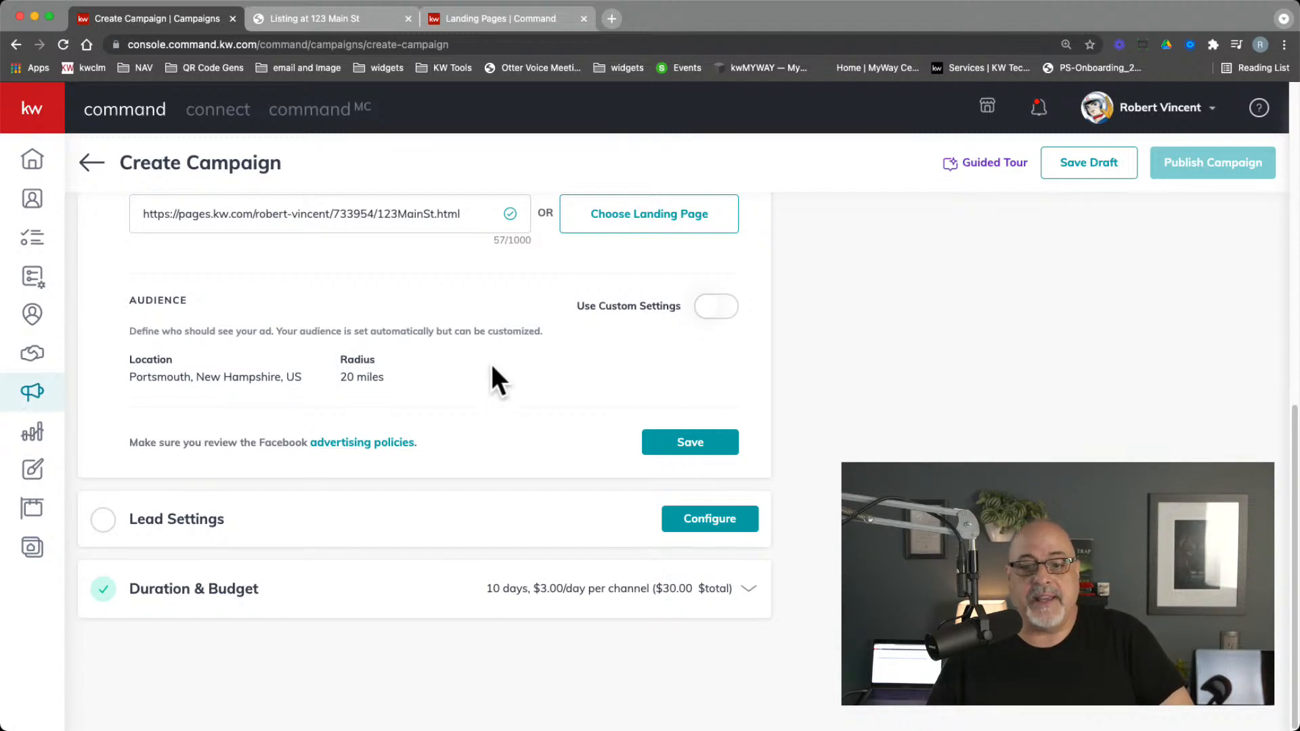
scroll(505, 386, up, 2)
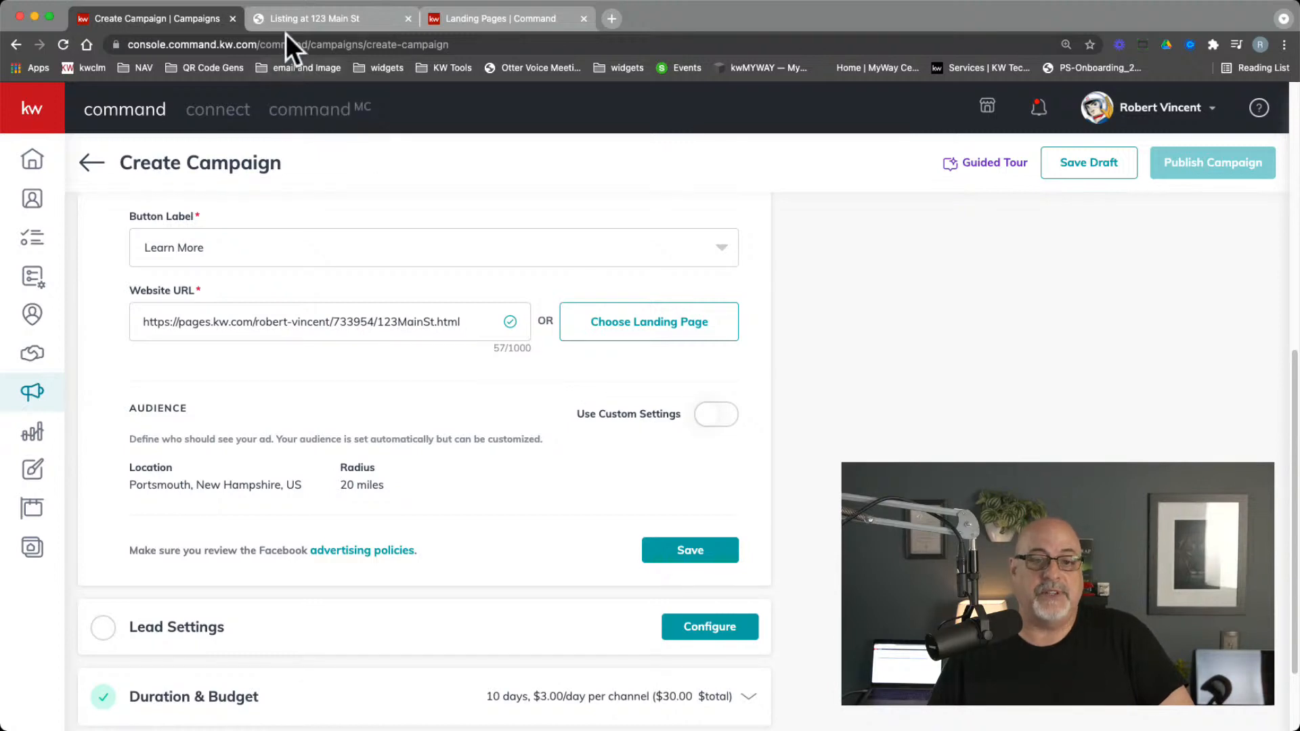
click(291, 15)
scroll(596, 345, up, 20)
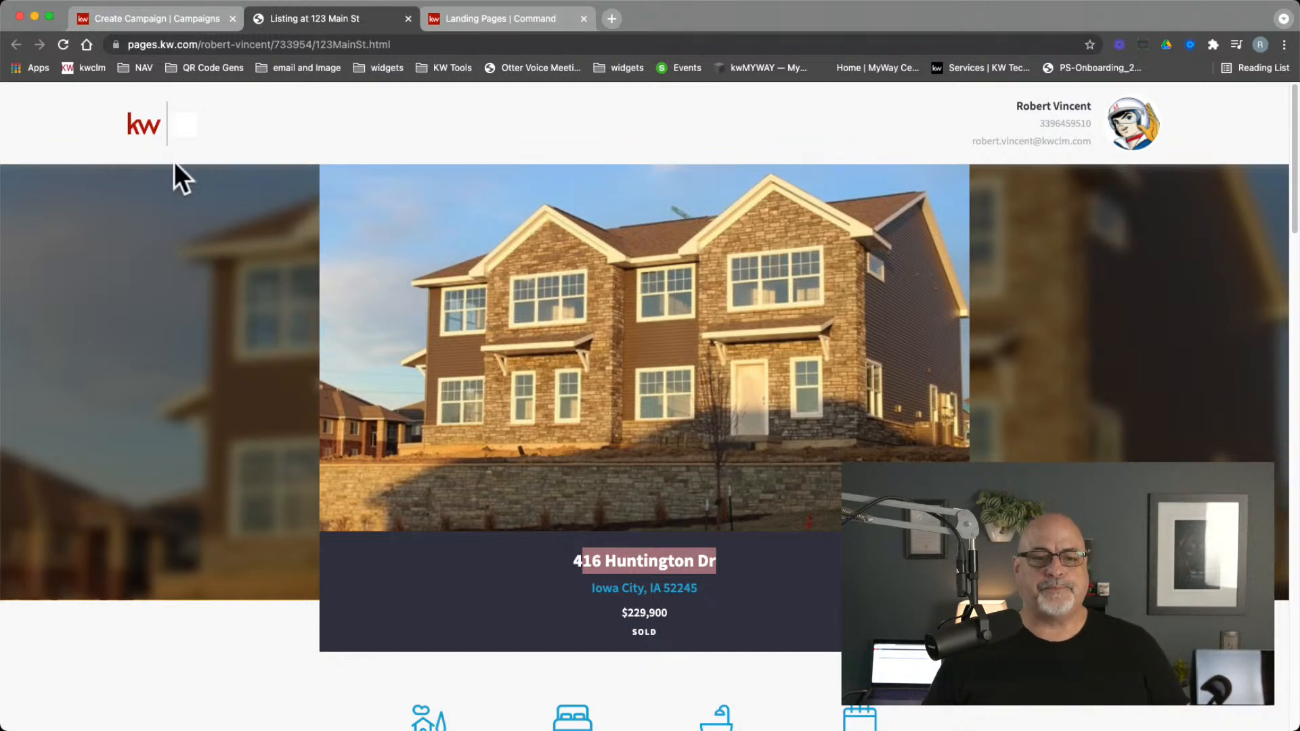
click(148, 25)
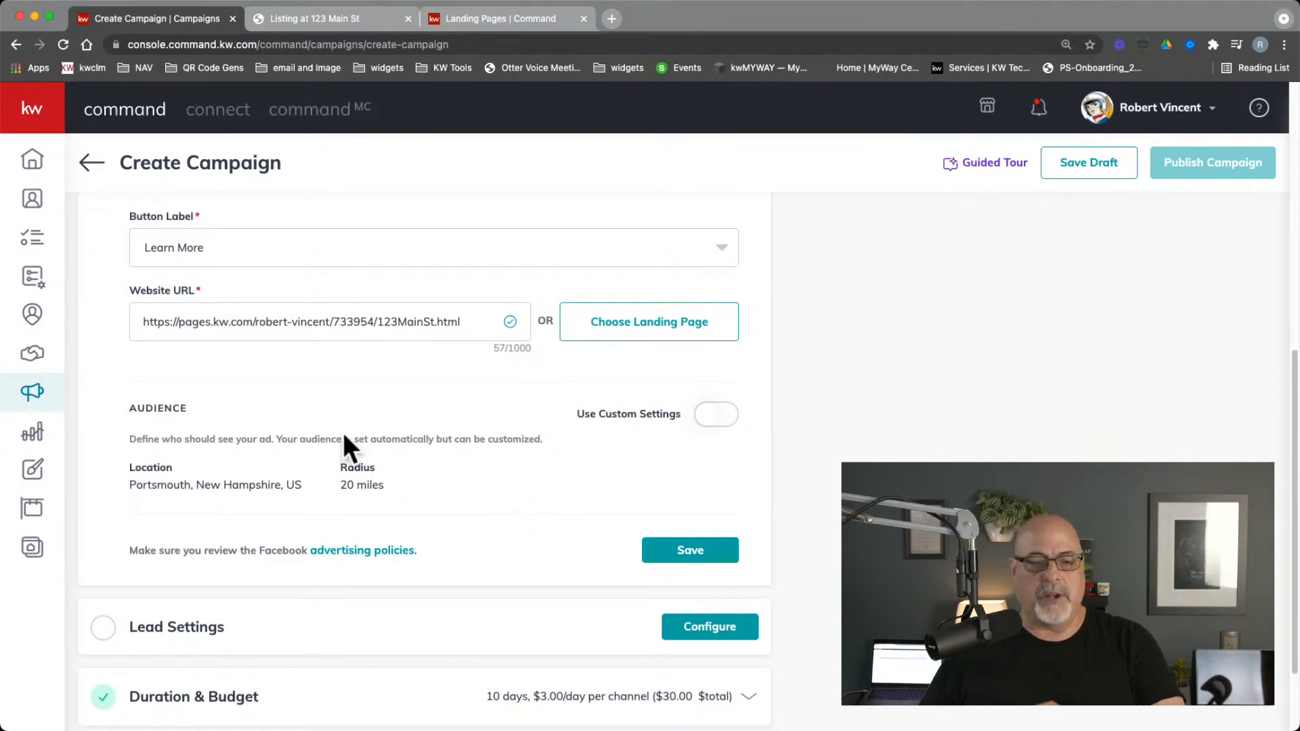
Step: Leave the ad draft via Opportunities without saving, then open the Campaigns dashboard
click(30, 354)
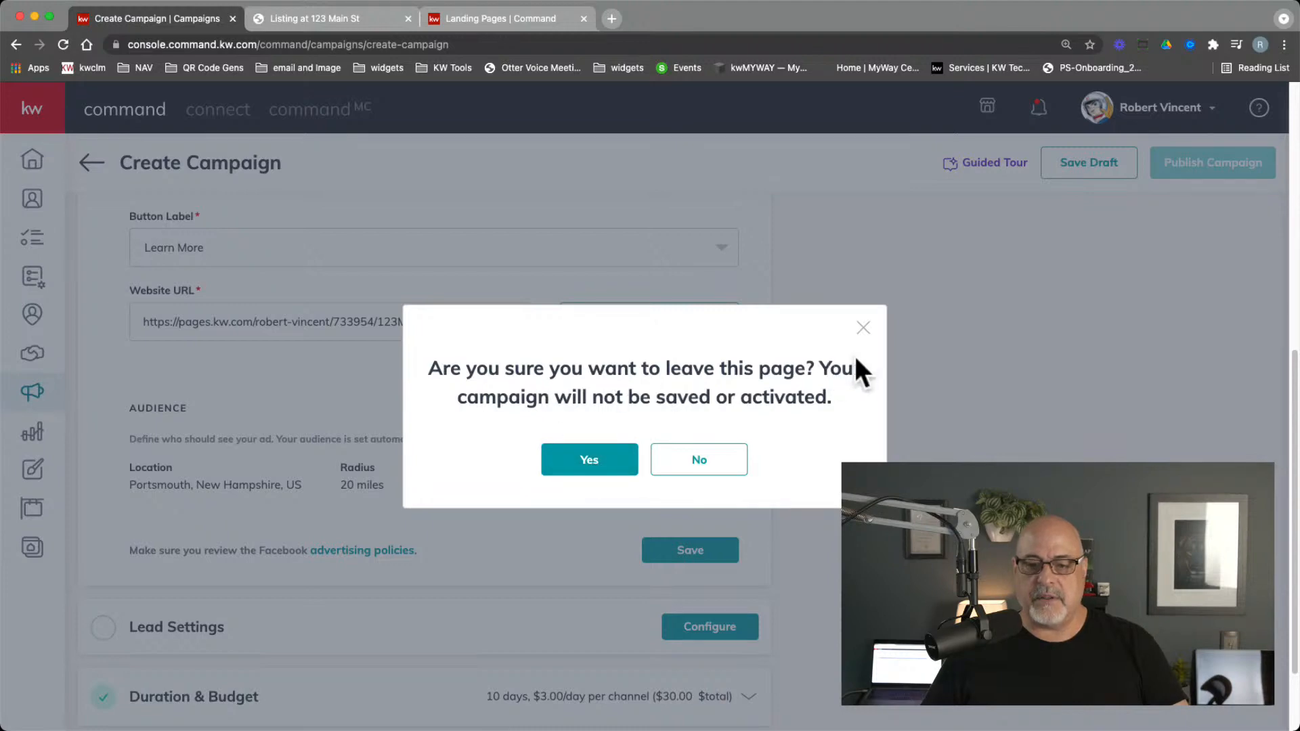
click(567, 463)
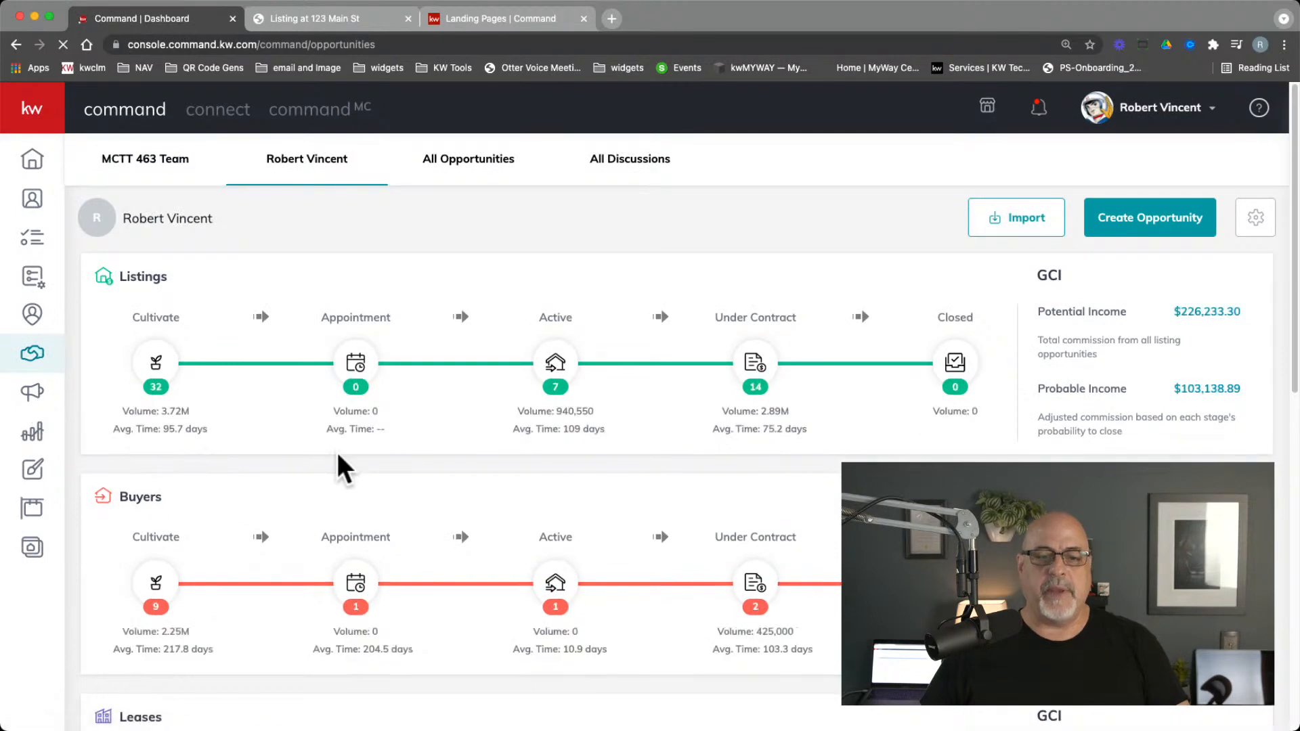
click(31, 391)
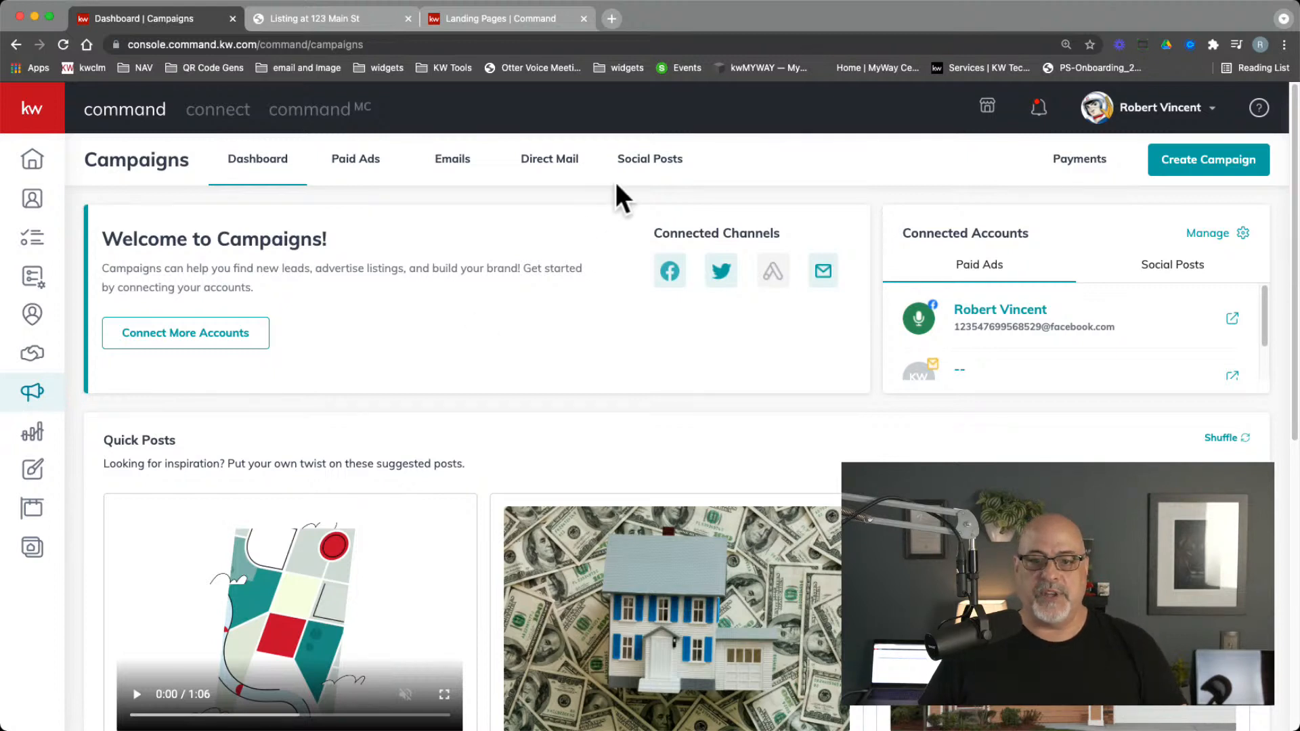
Step: Create a new post from Social Posts and reconnect Facebook using the MCTT #463 page
click(634, 169)
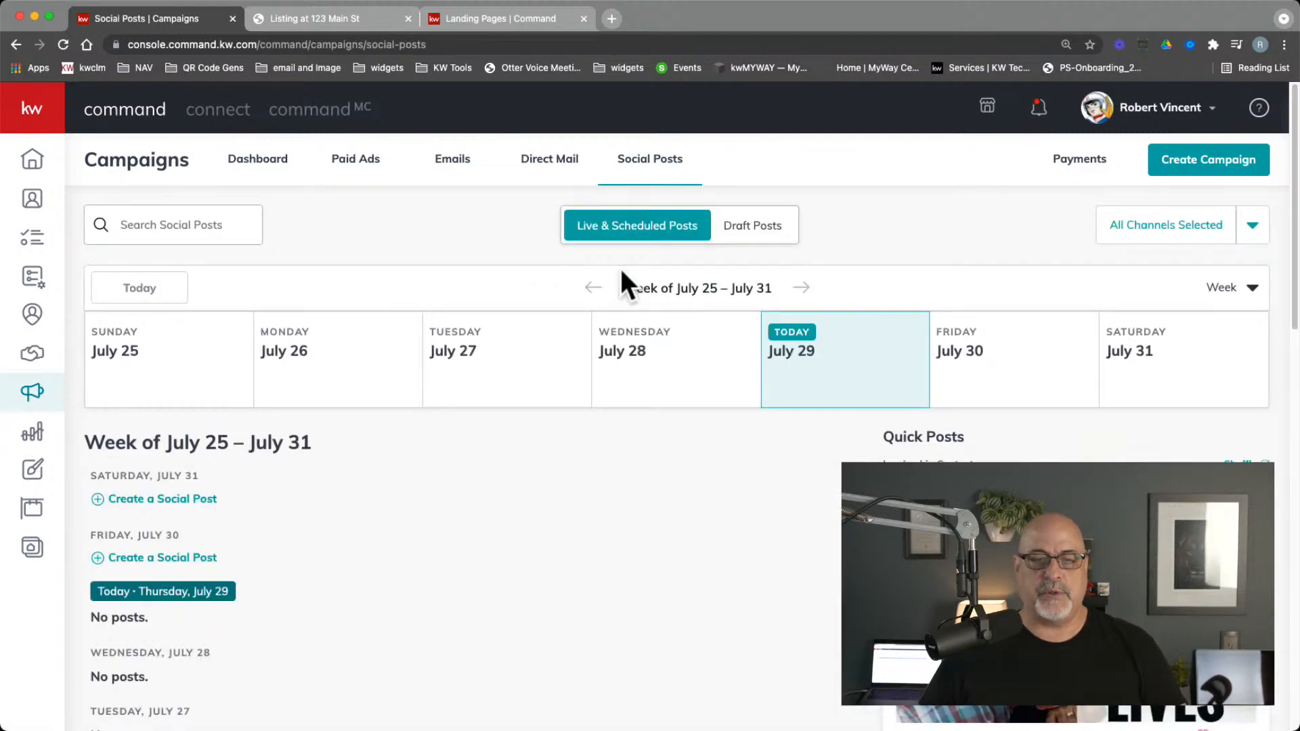
click(188, 559)
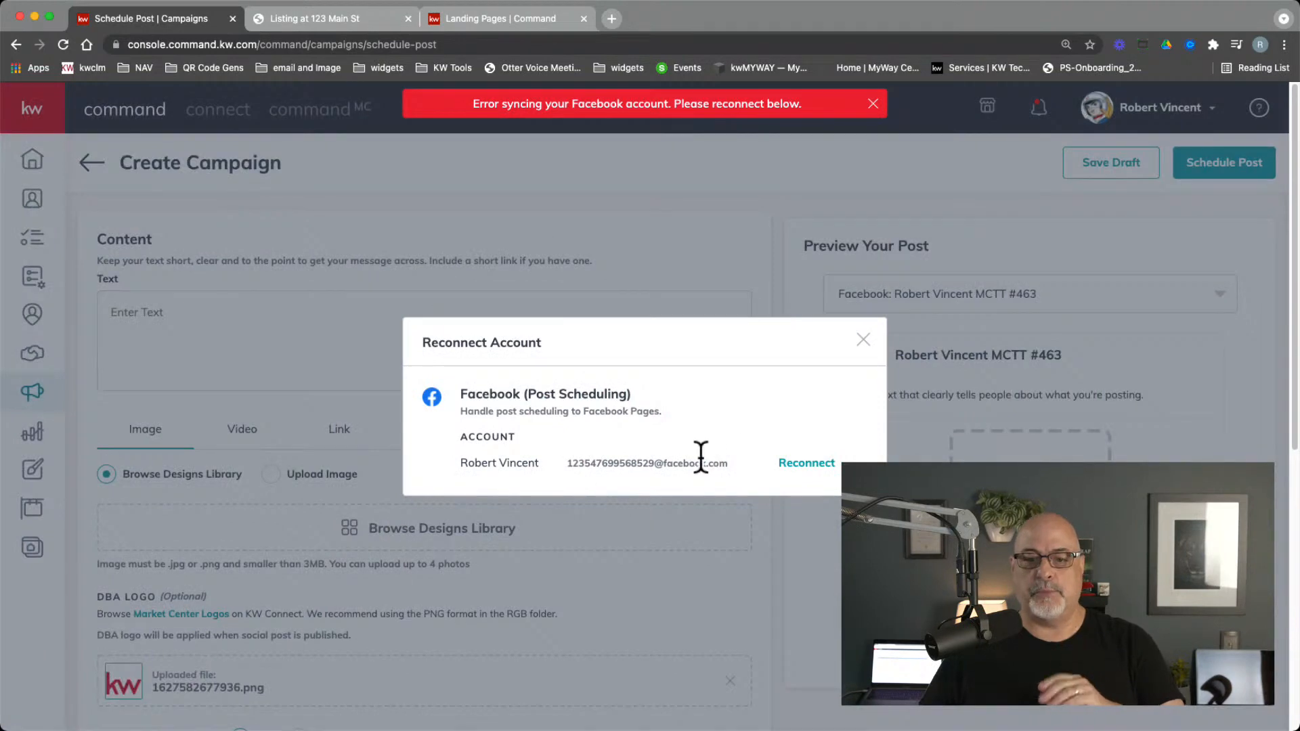
click(809, 464)
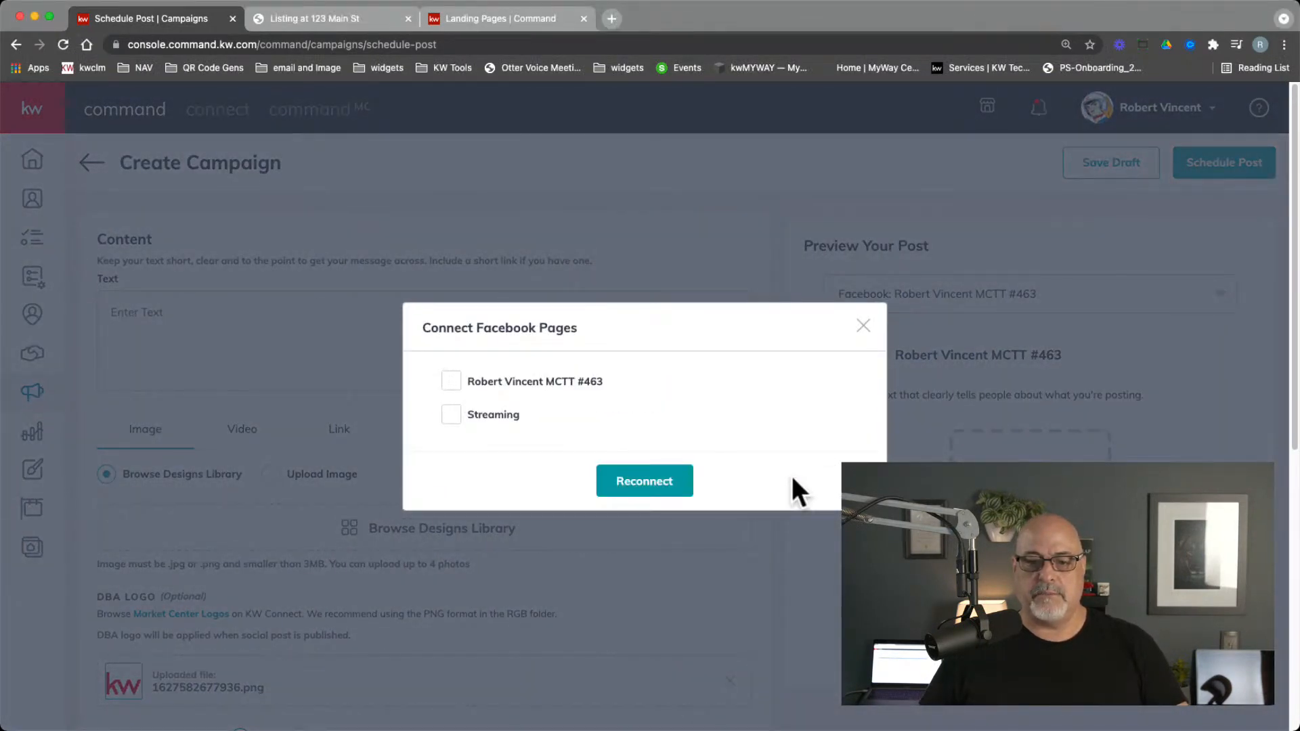
click(448, 381)
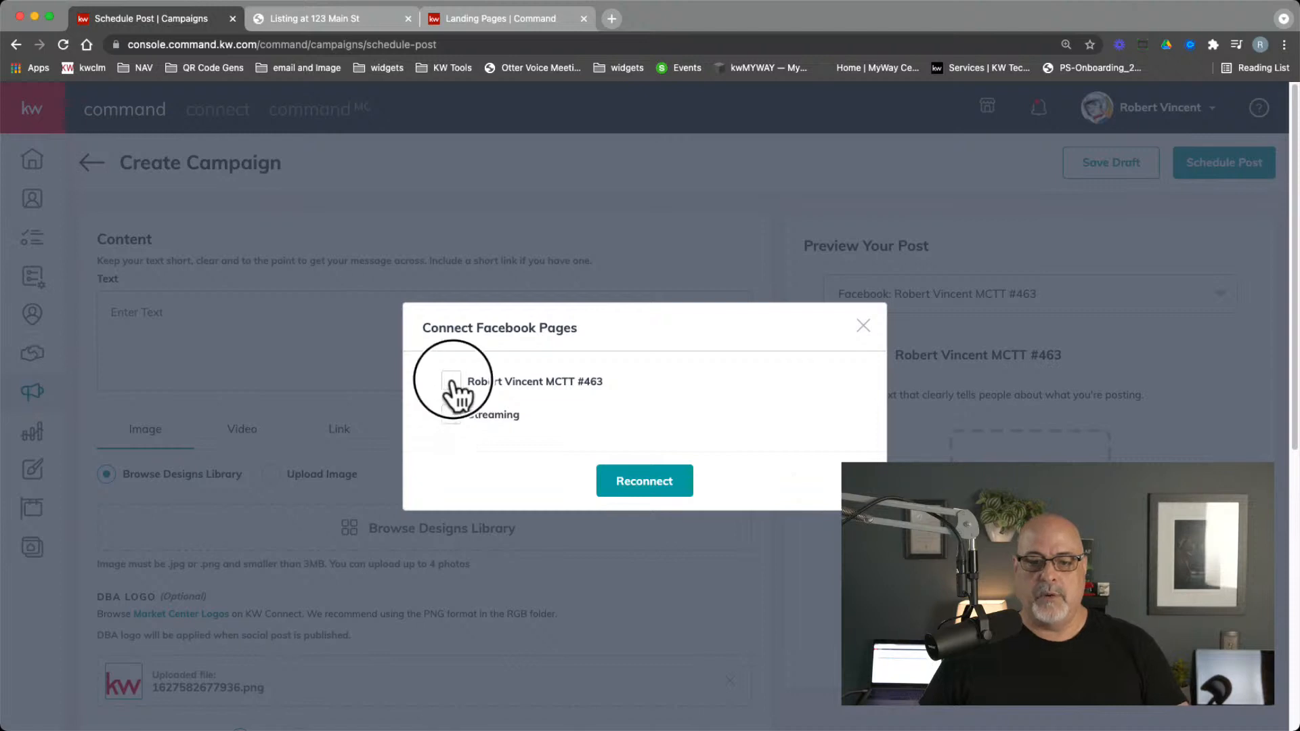
click(648, 486)
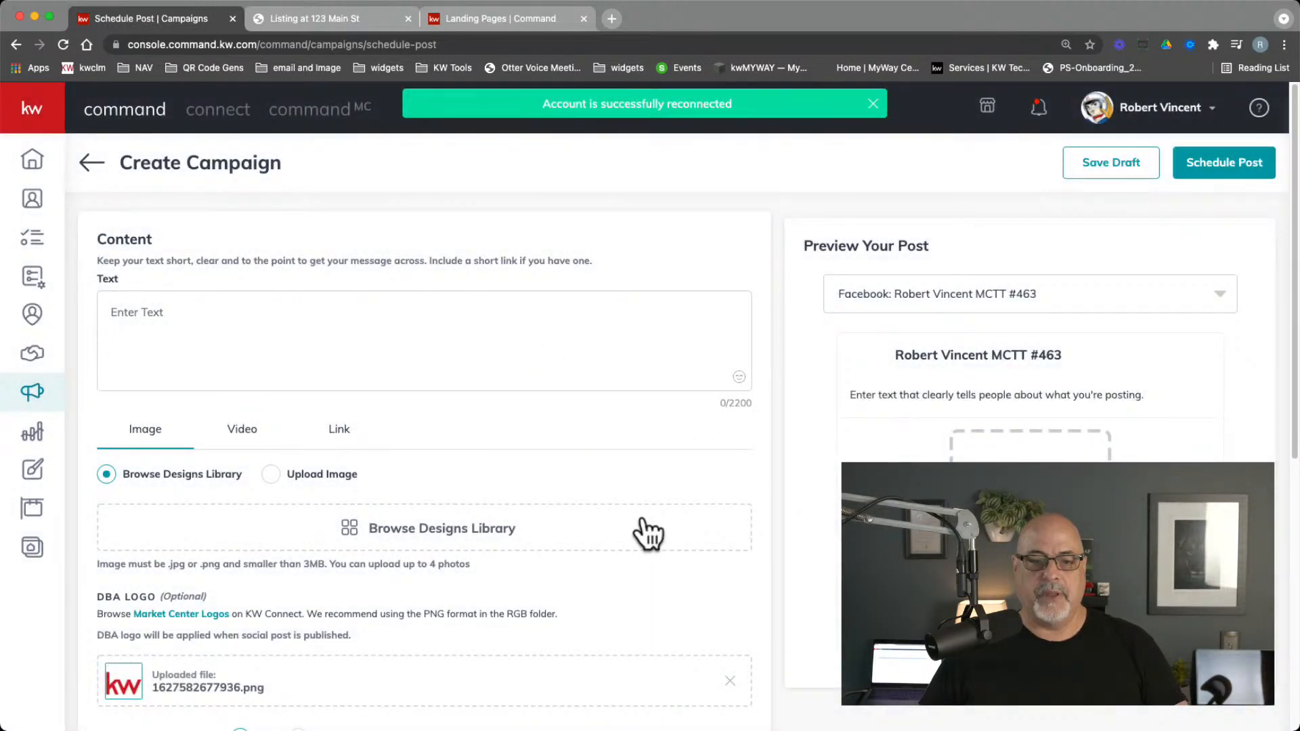
Step: Enter 'Hello check out this home' as the post text, inserting the missing 't' in 'out'
click(374, 328)
text(H)
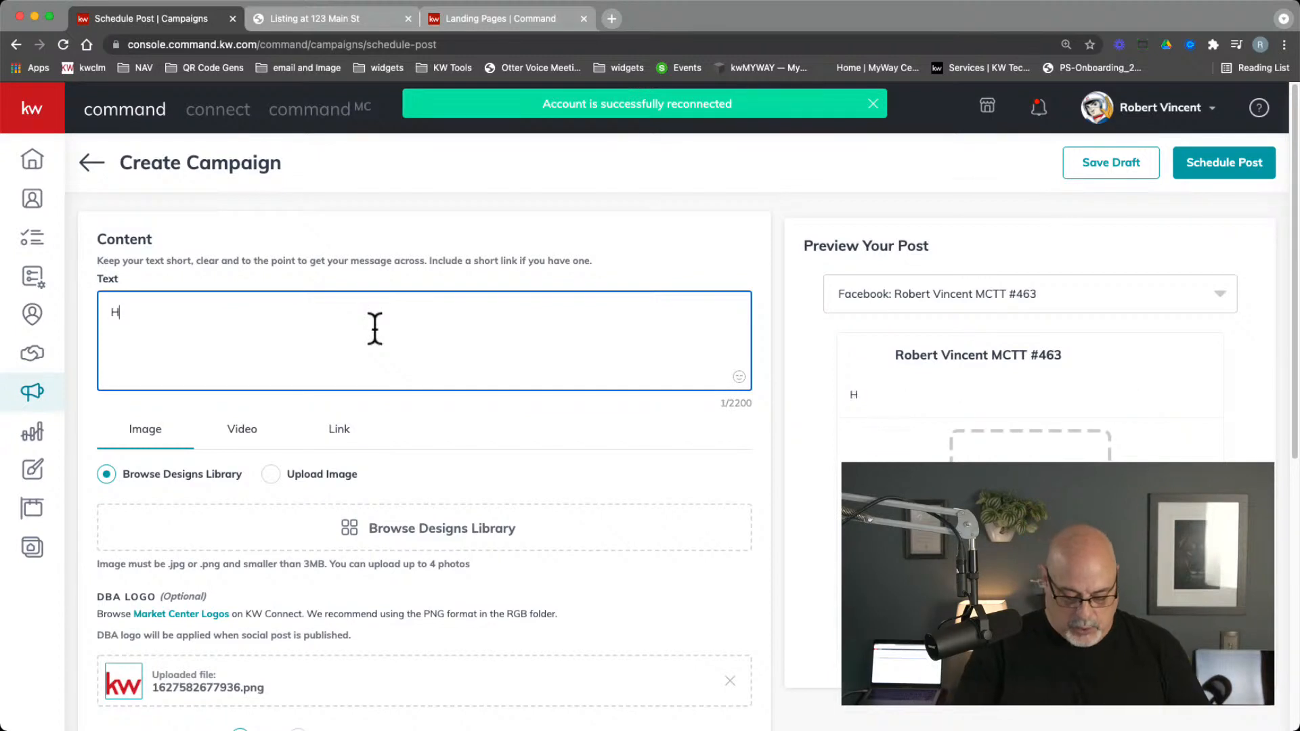
text(ello chec)
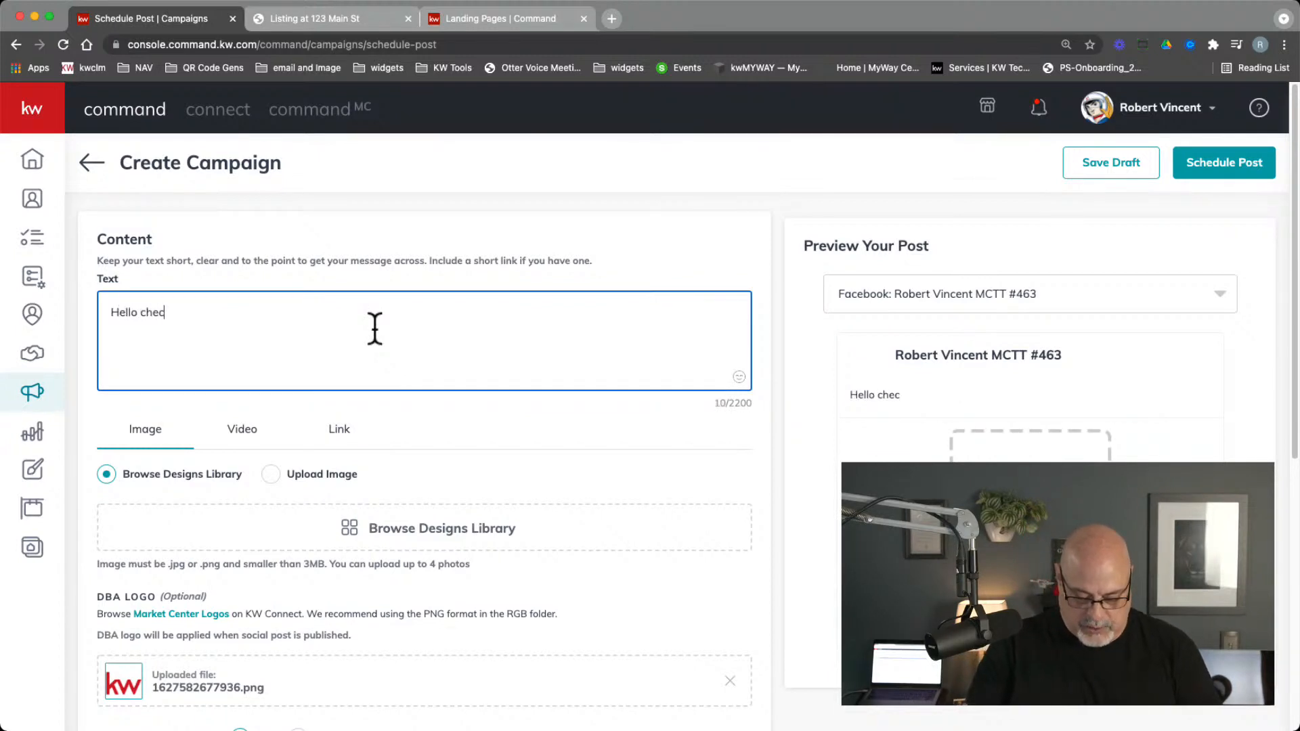
text(k ou this)
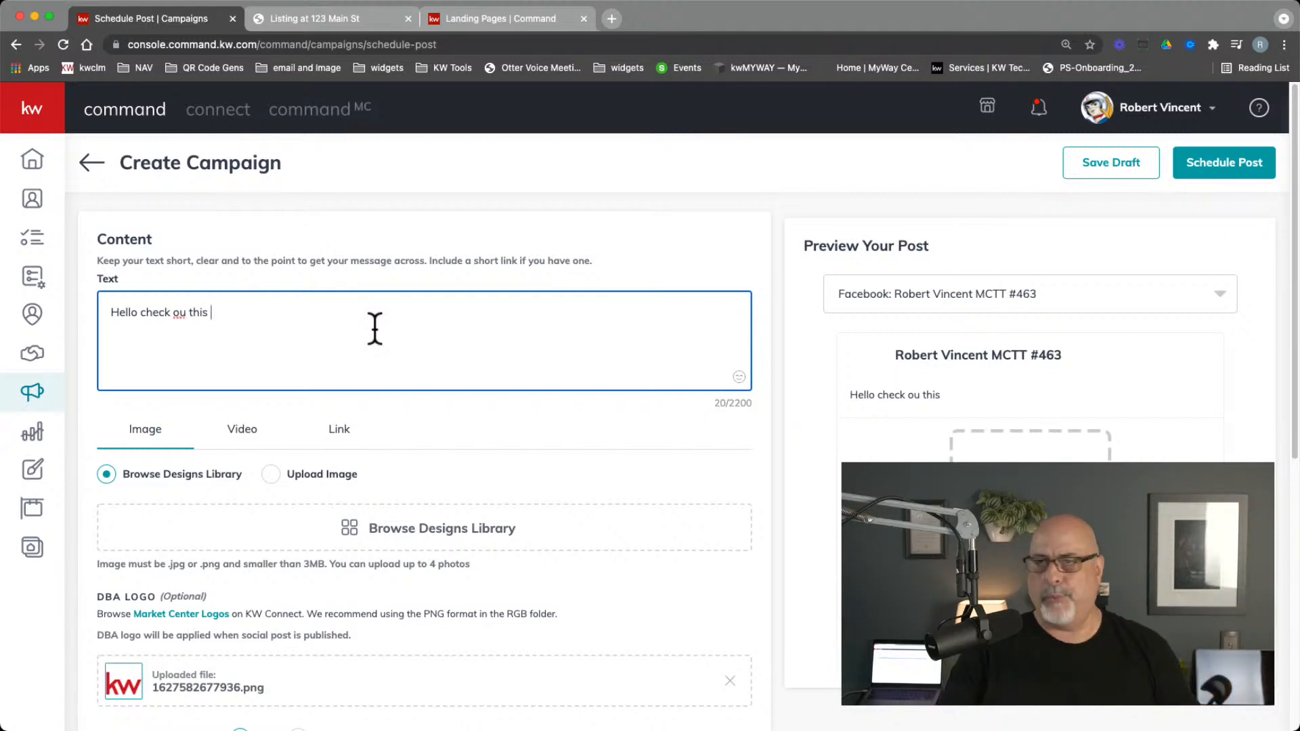
text( home)
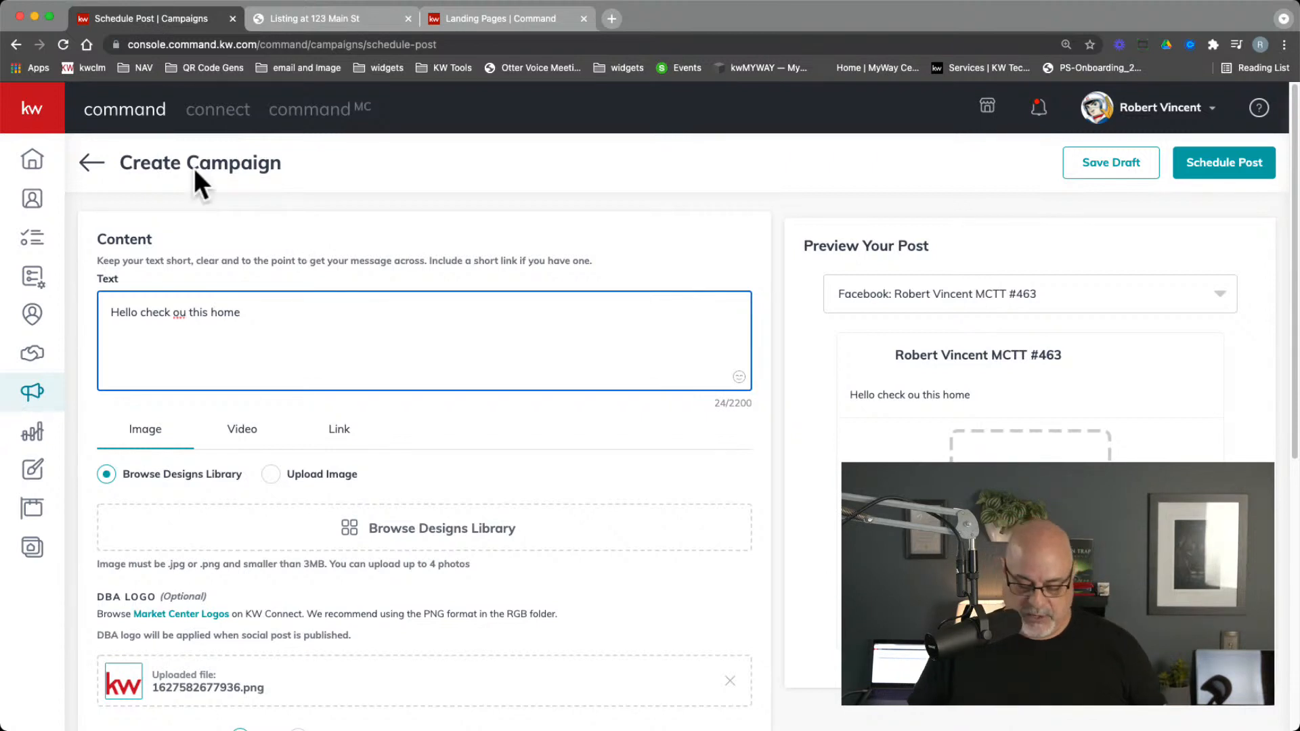
click(184, 312)
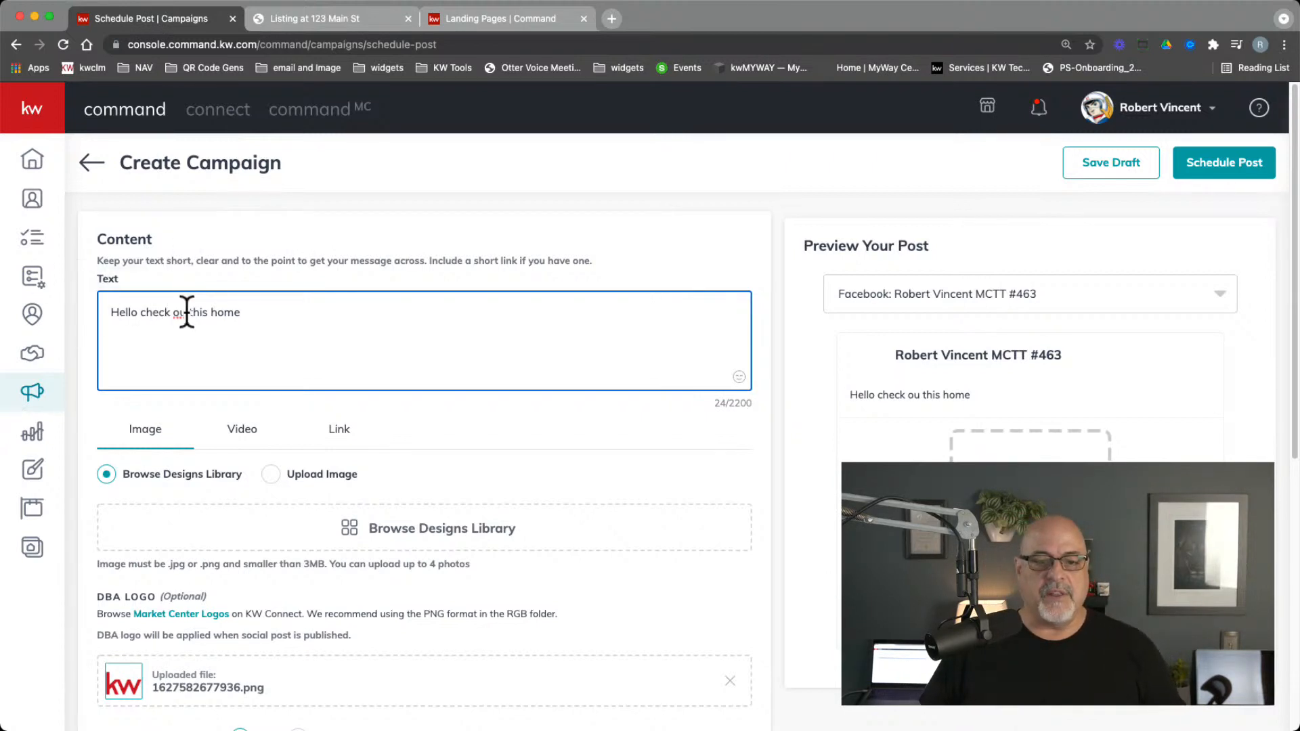
text(t)
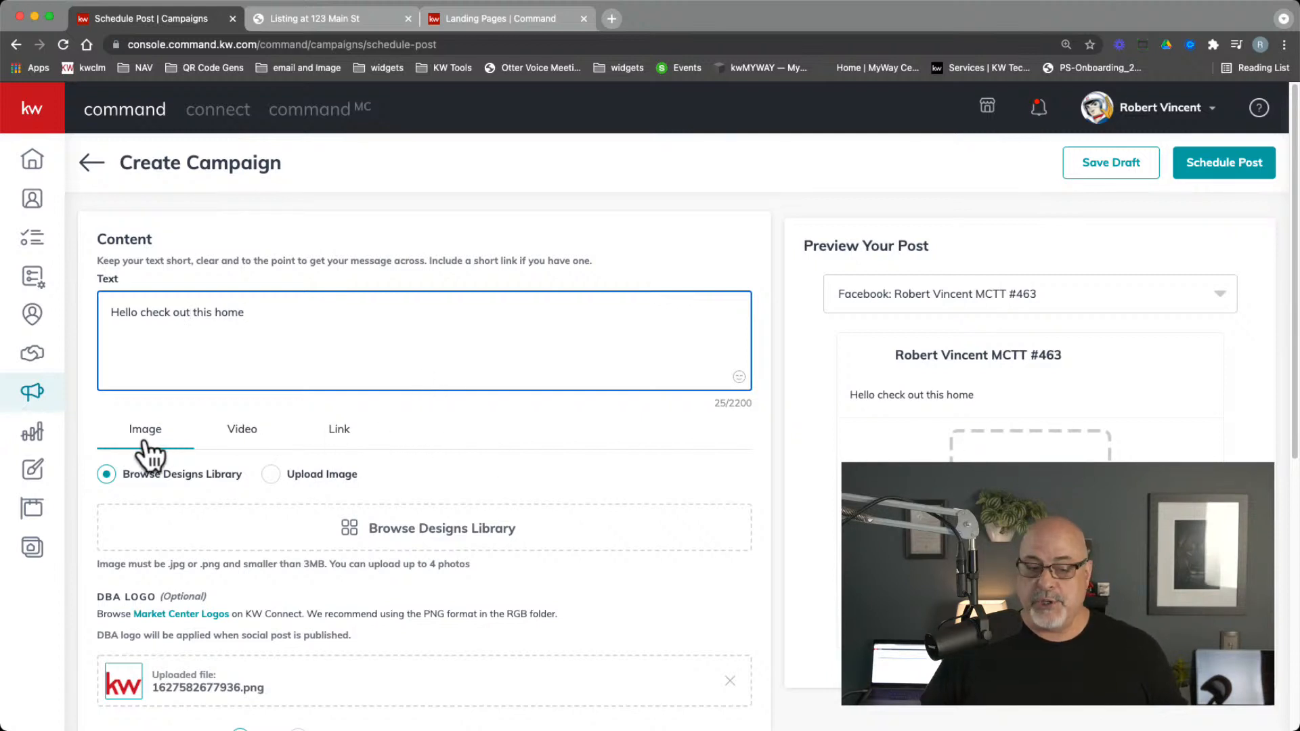
Step: Paste the copied 123MainSt.html listing URL as the post's link and validate it, keeping the same Facebook page
click(332, 440)
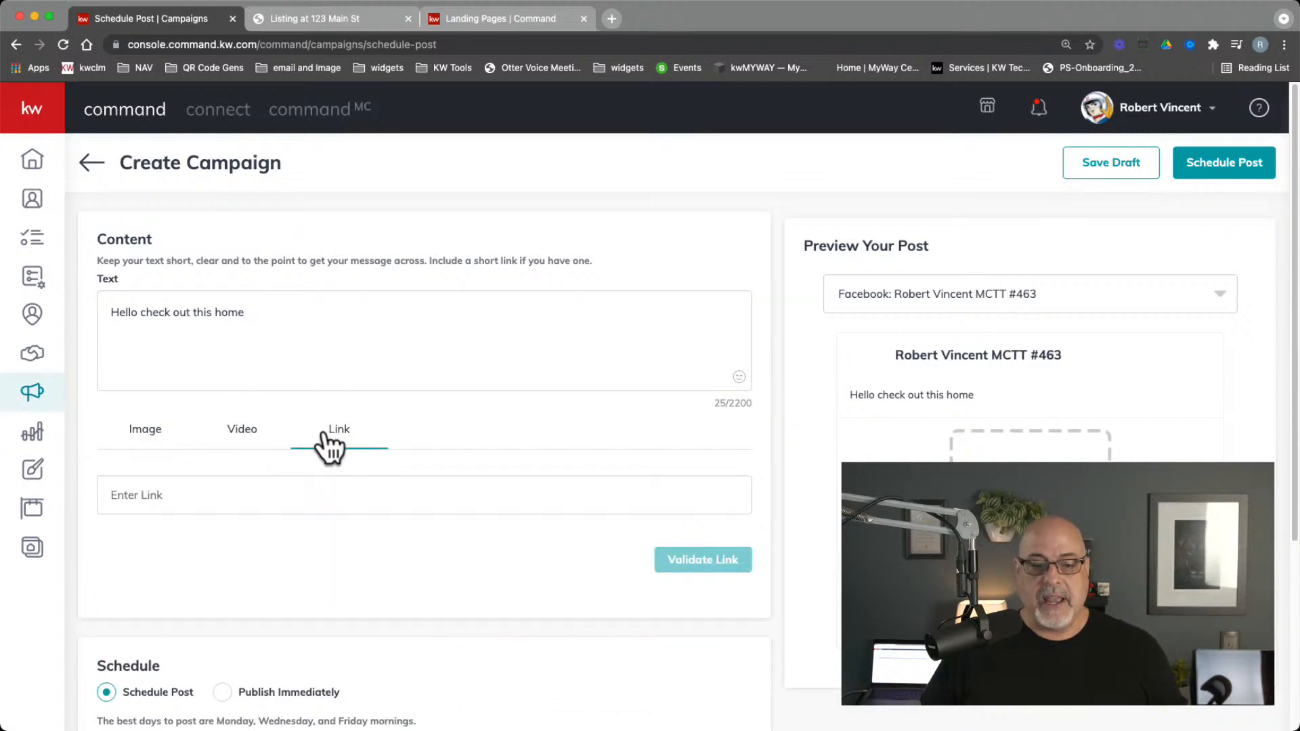
click(356, 26)
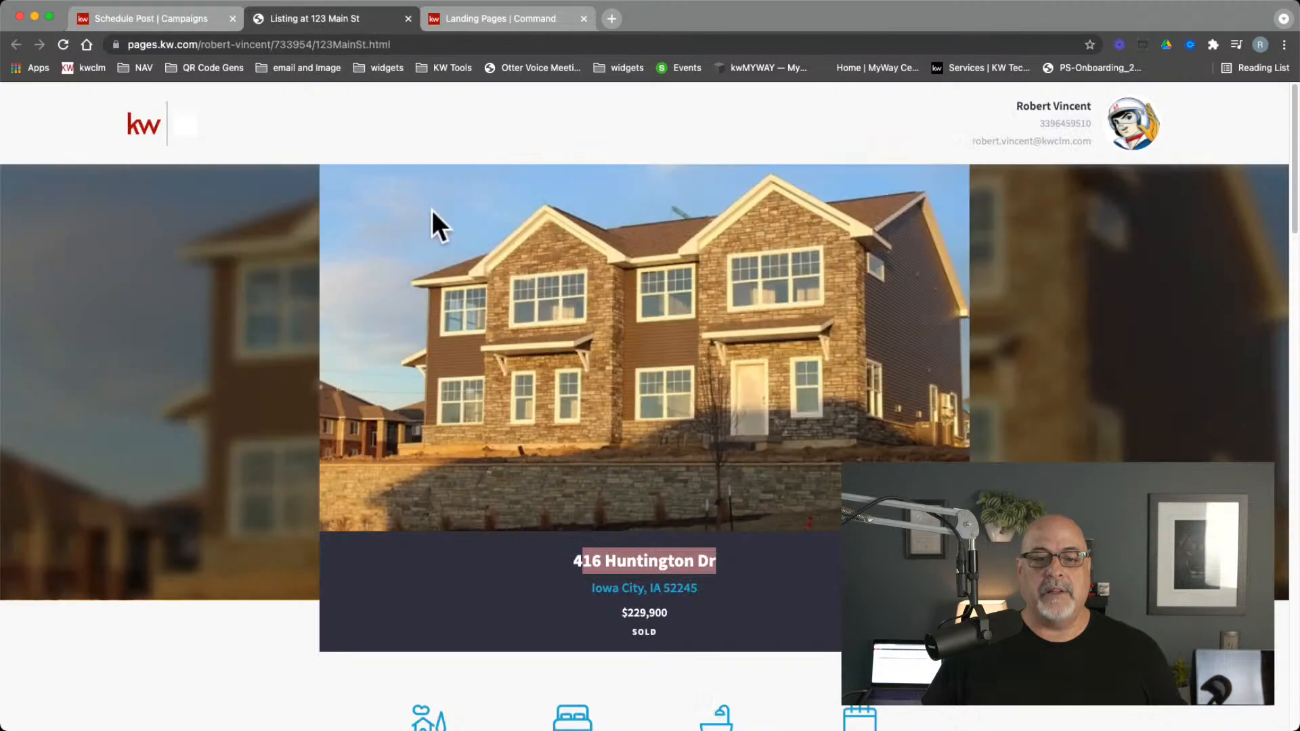
click(442, 44)
key(super+c)
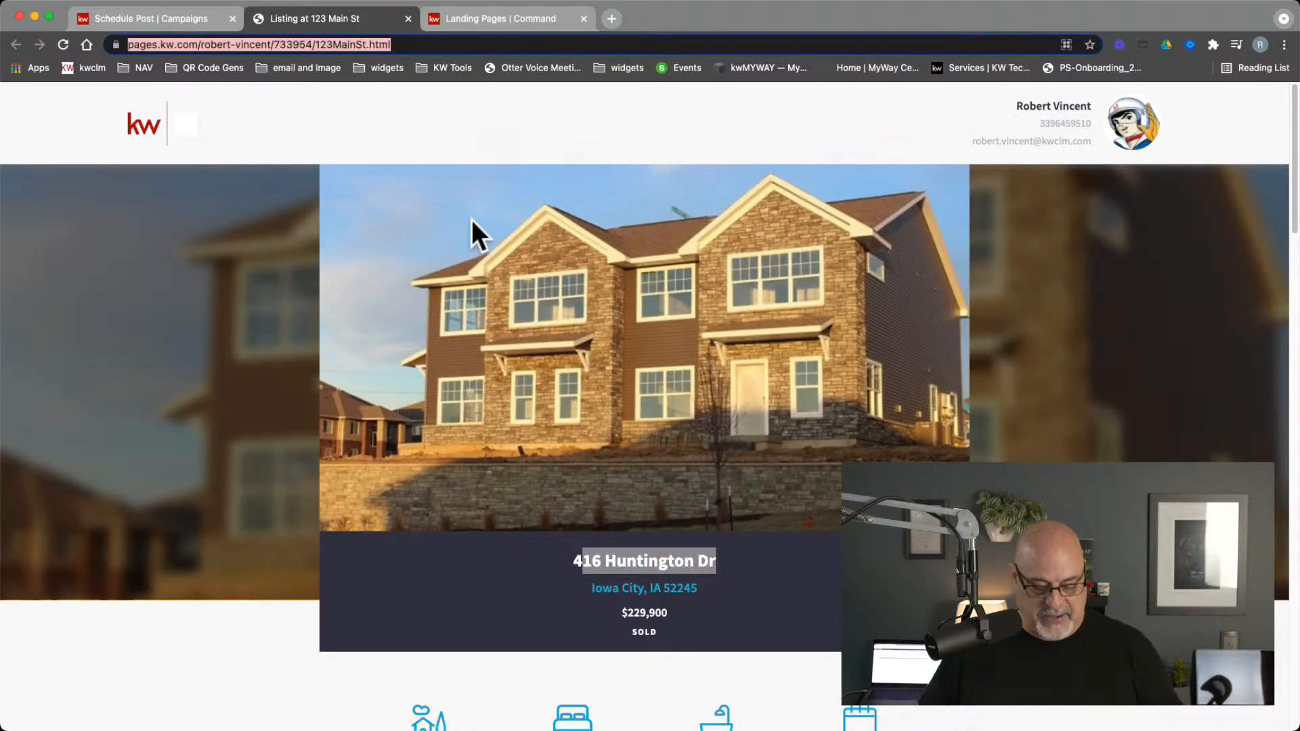
click(187, 22)
click(177, 493)
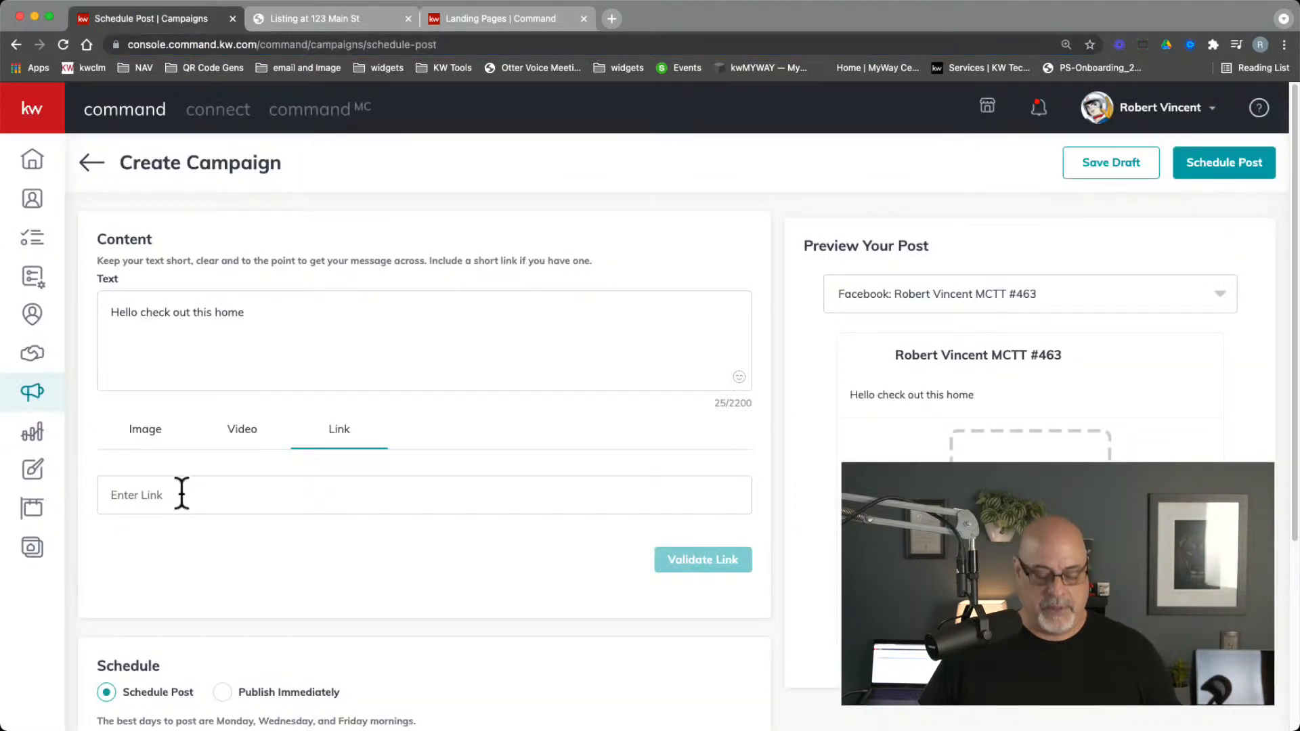
key(super+v)
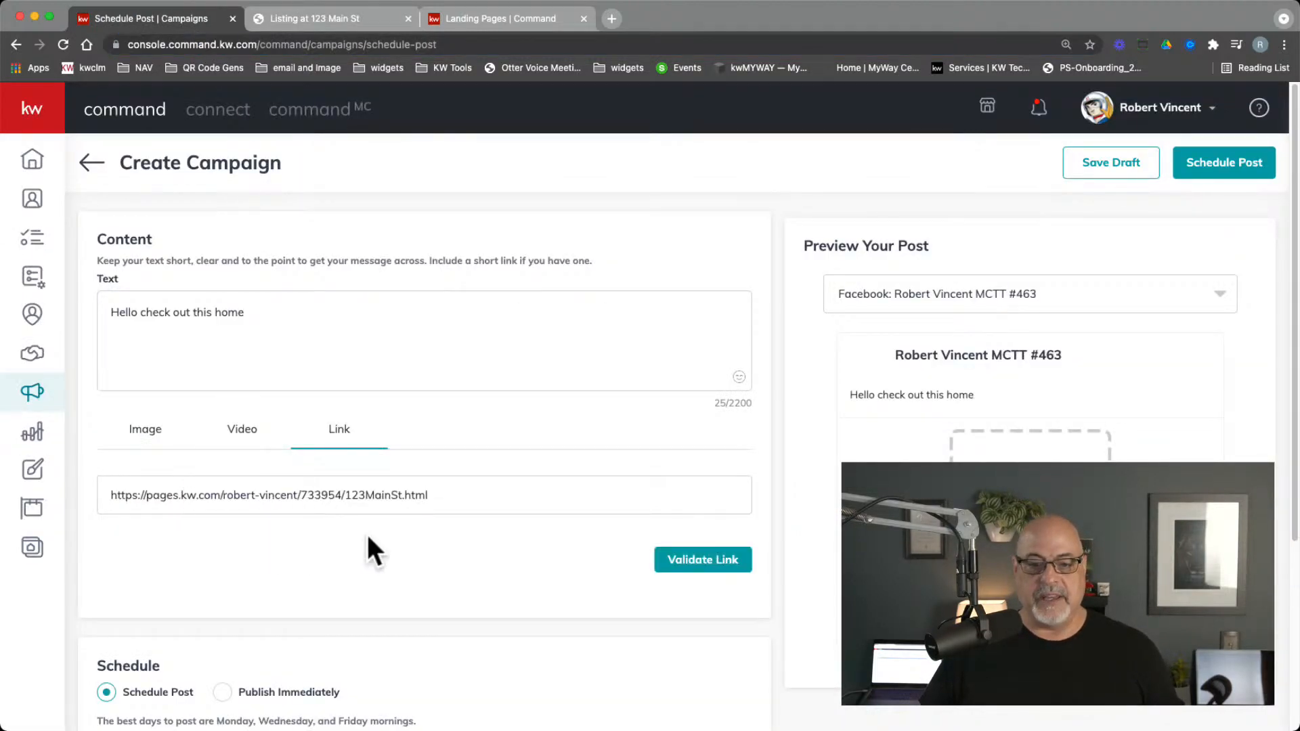
click(678, 569)
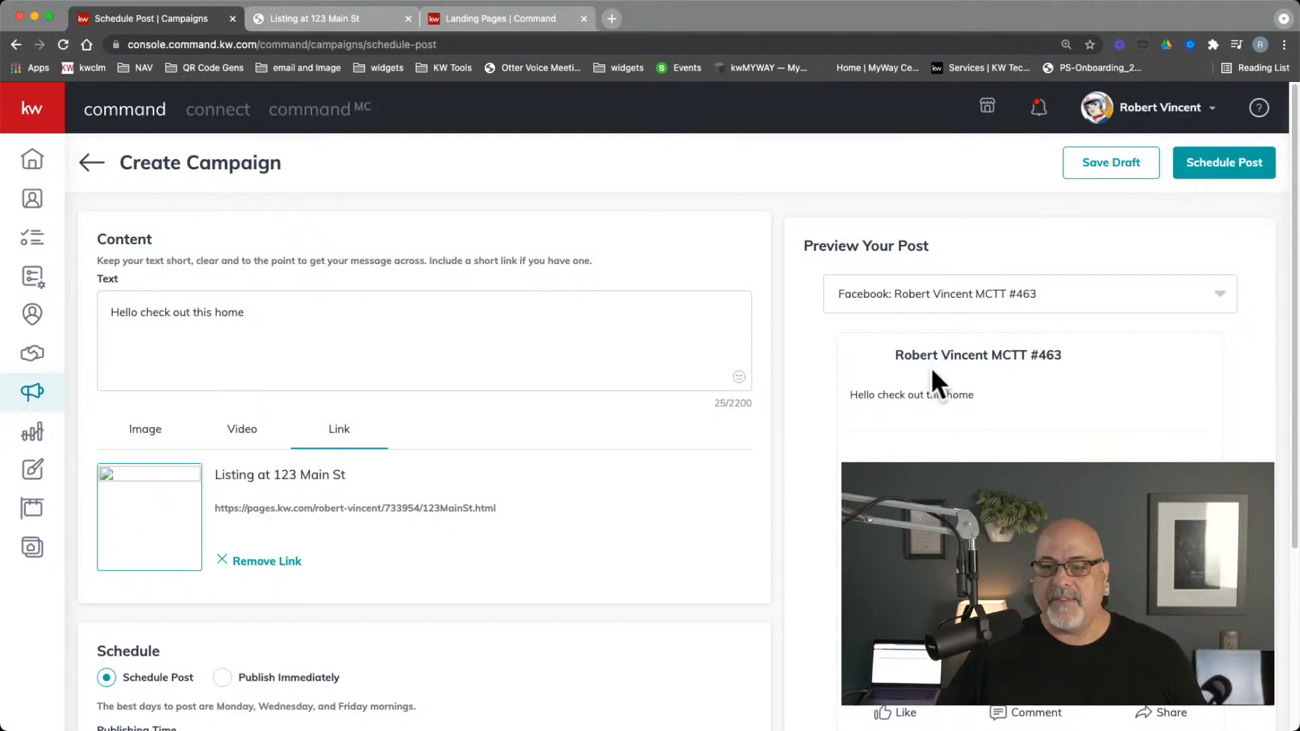
click(915, 294)
click(912, 328)
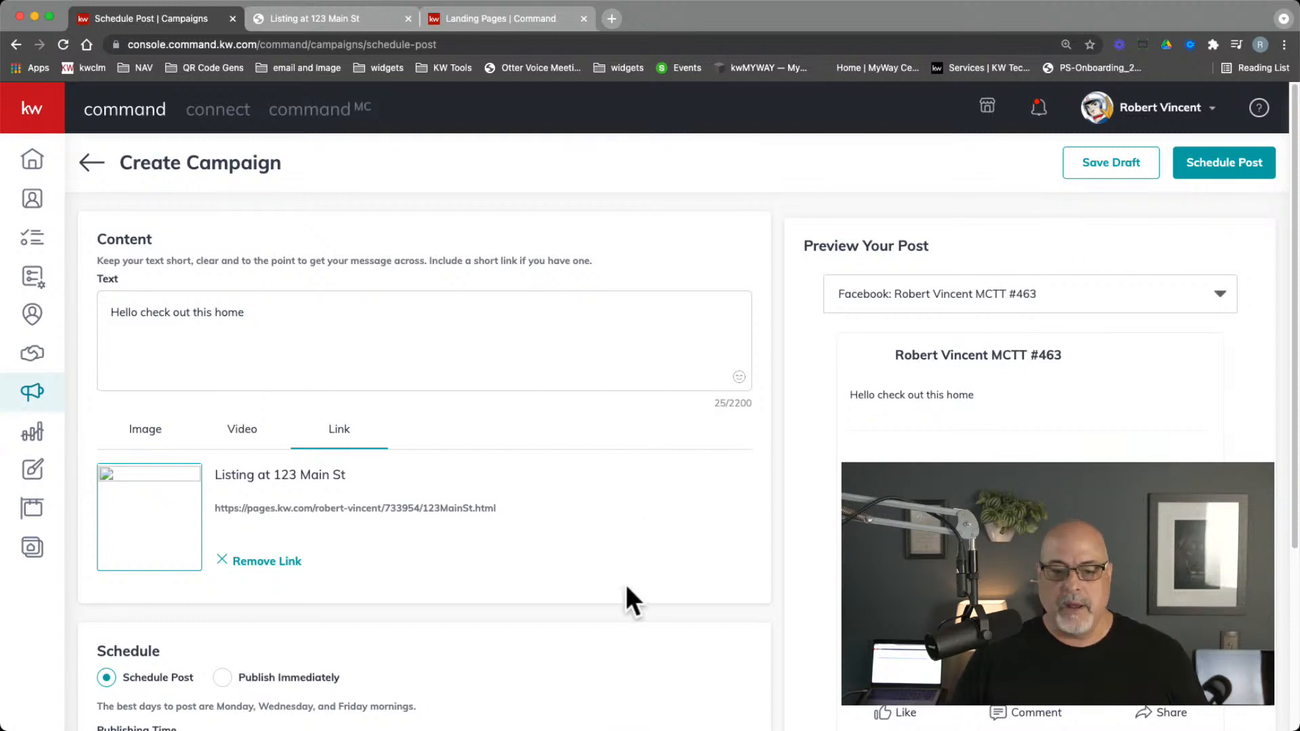
Step: Publish the post immediately and confirm; today's post shows POST ERROR with 1 channel failed
click(220, 678)
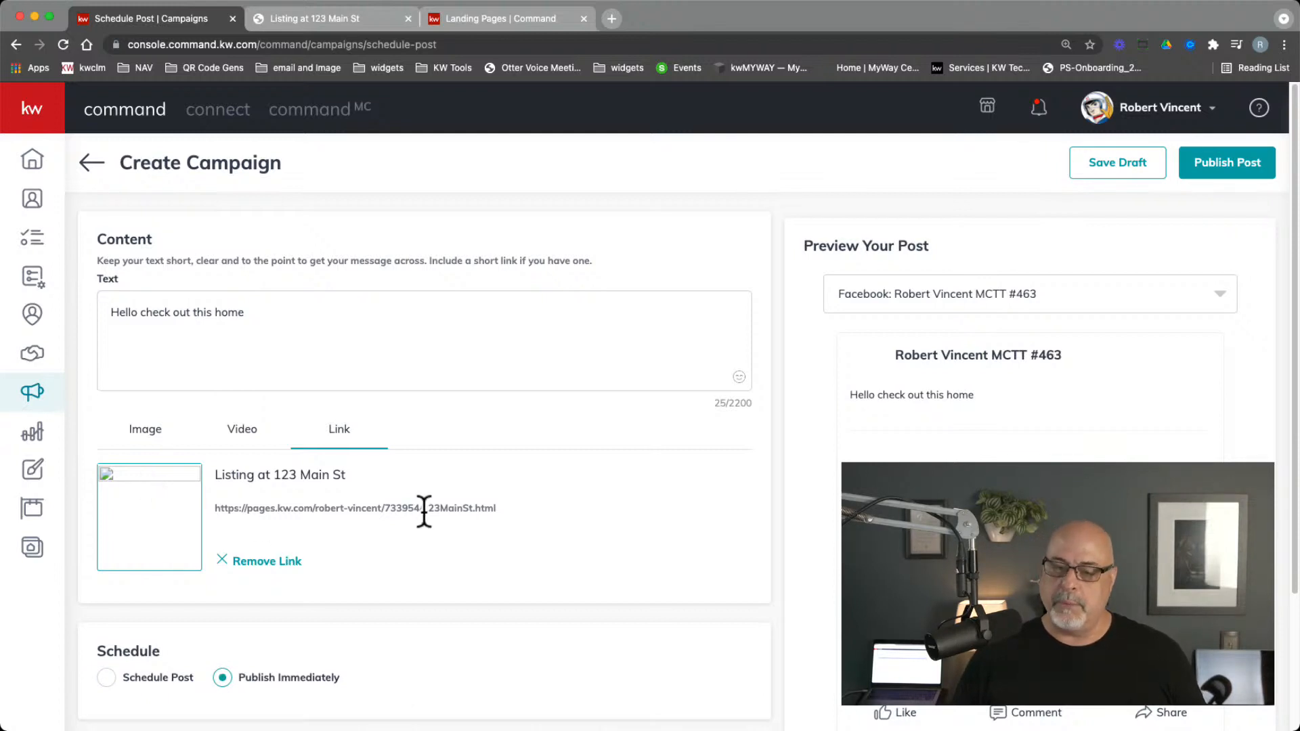
scroll(474, 512, down, 3)
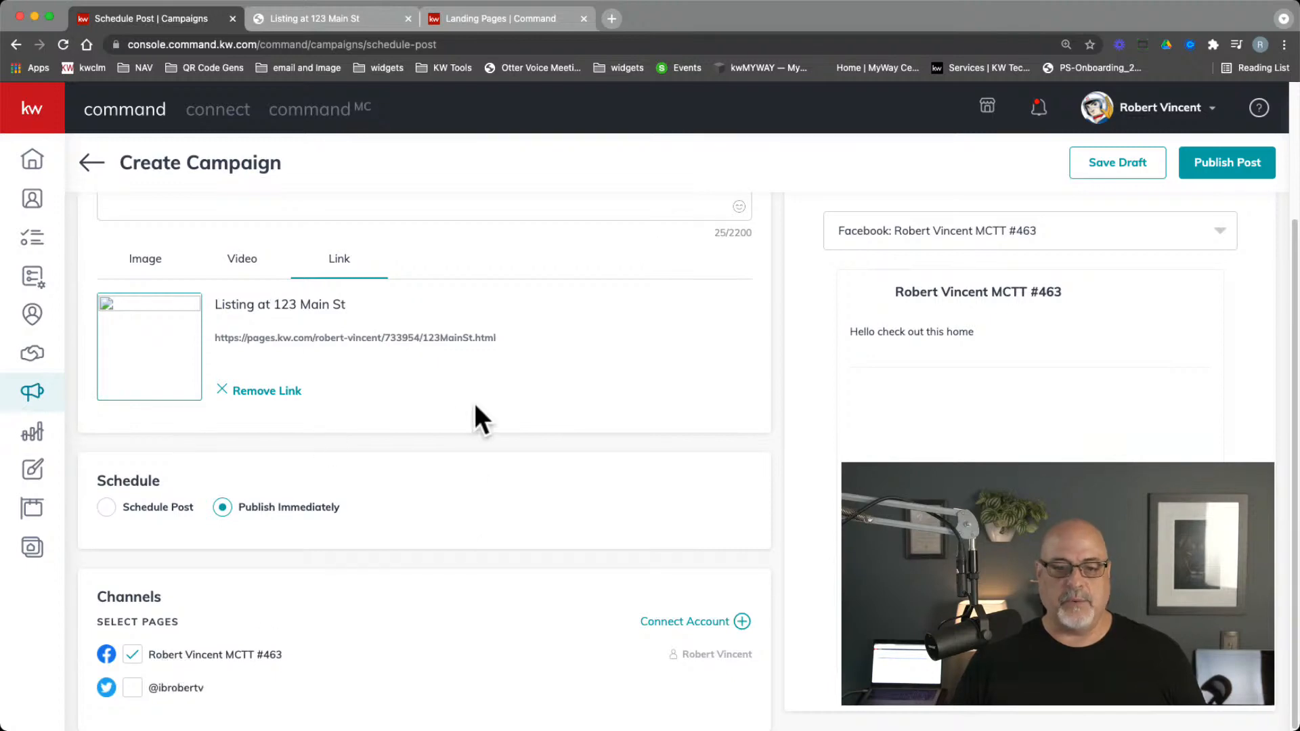
click(1226, 163)
click(681, 469)
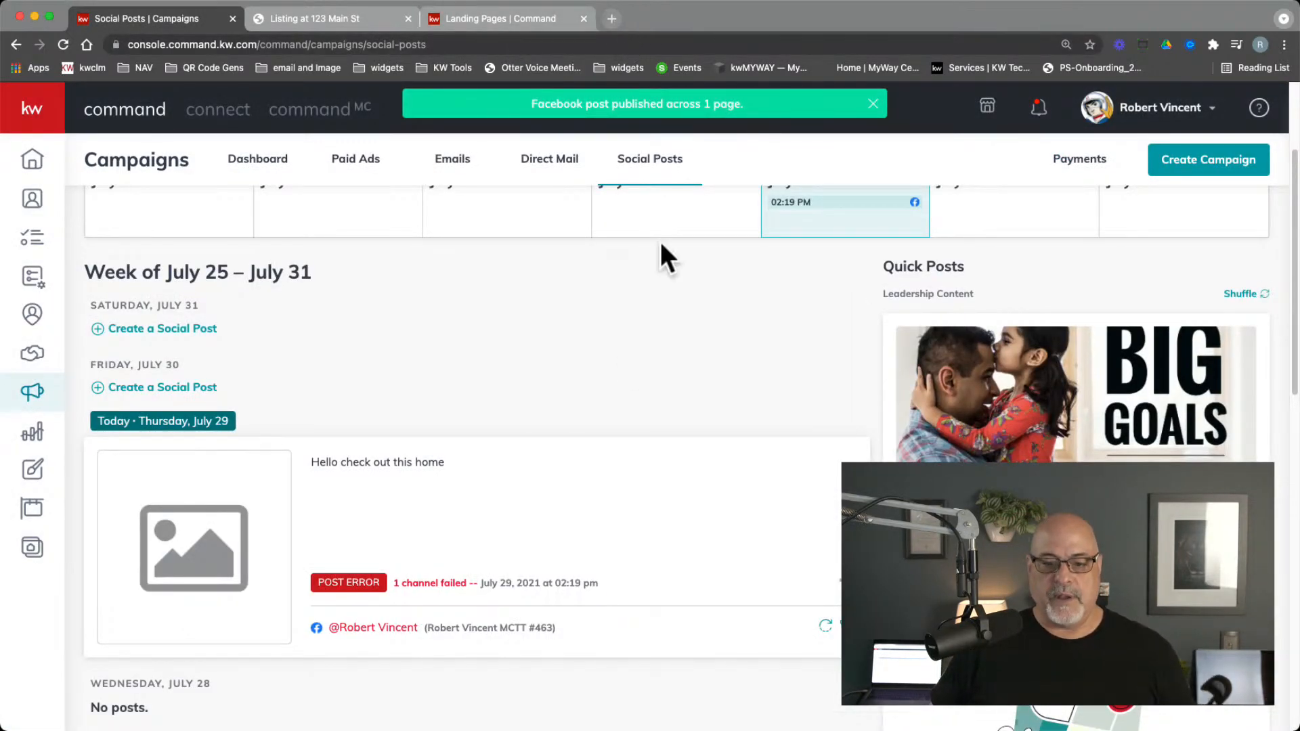
mouse_move(445, 581)
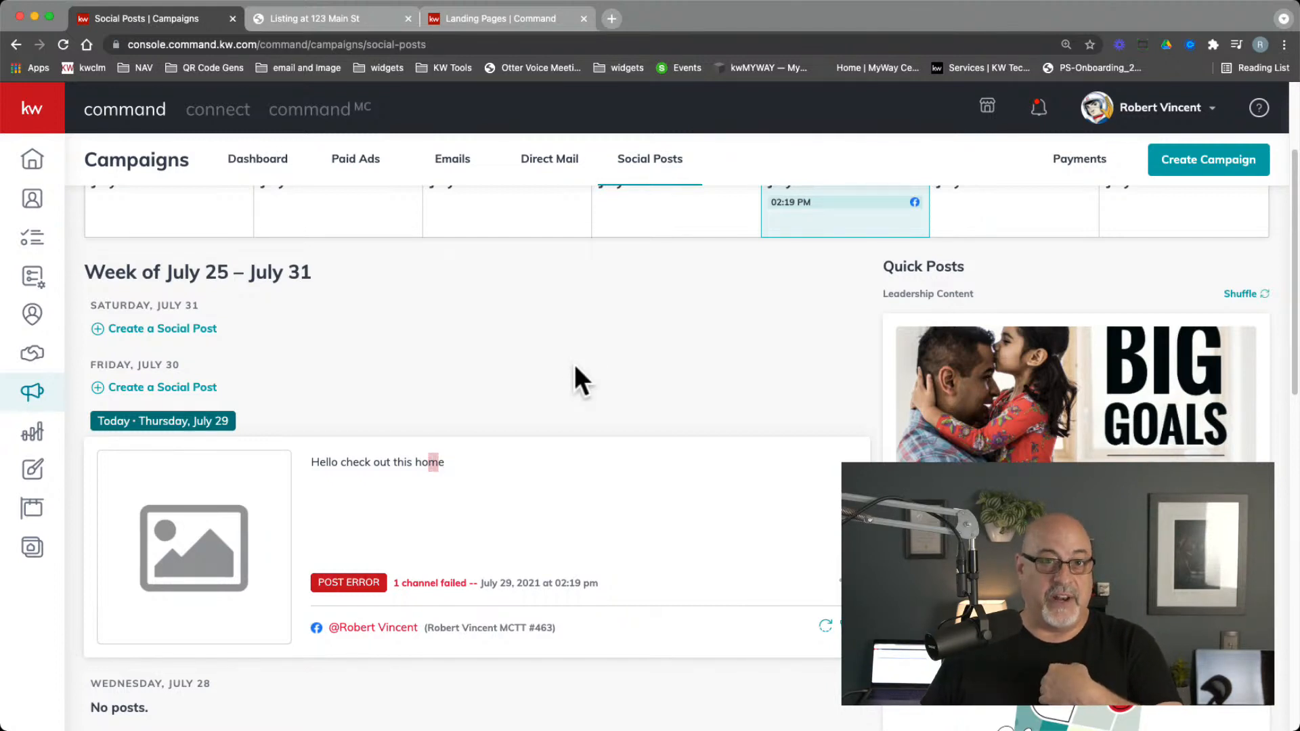
Step: Load Facebook (fb.co) in a new tab and open the managed real estate business page
click(618, 15)
text(fb.com)
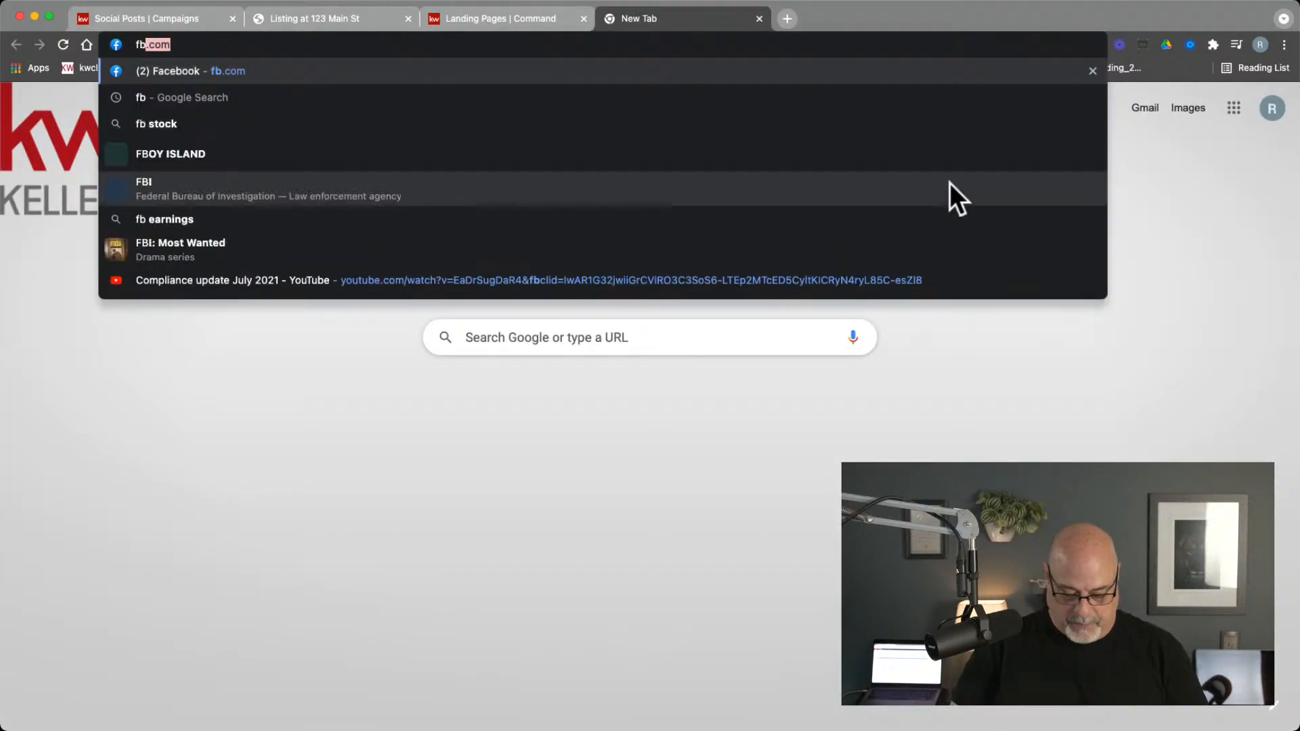
key(Return)
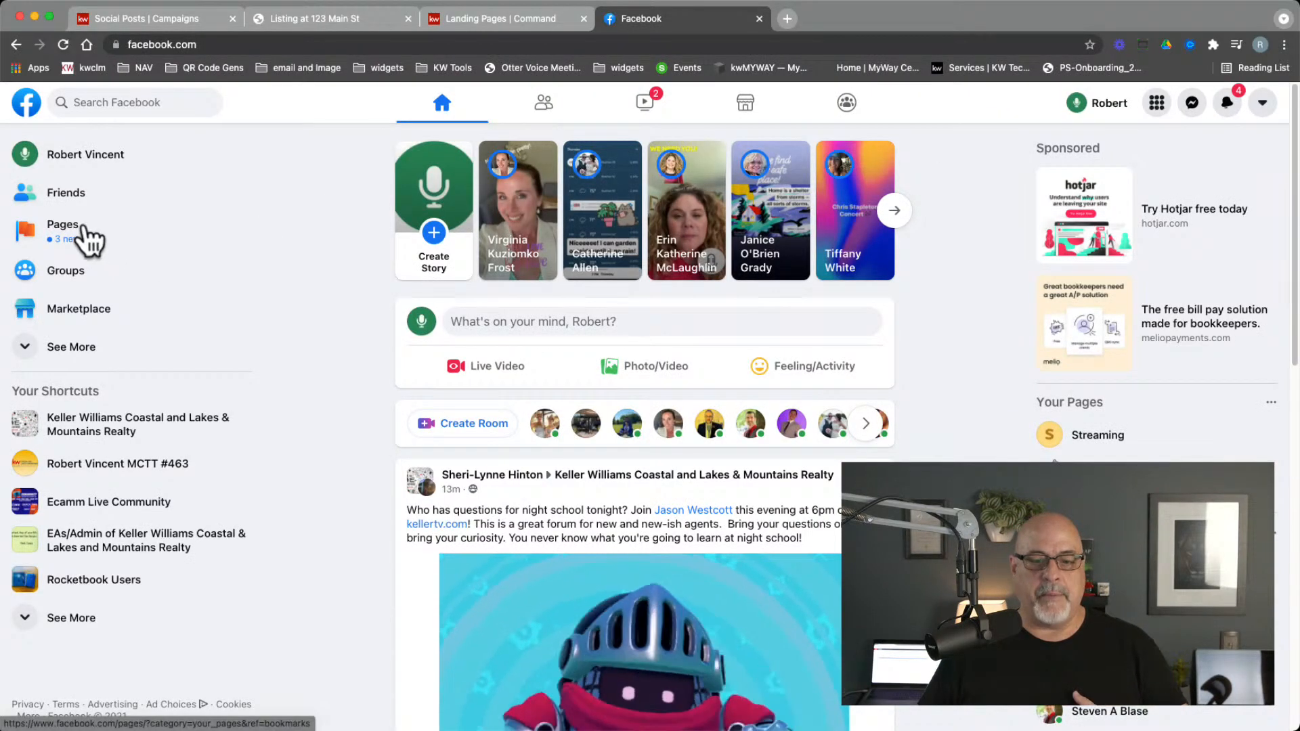
click(81, 230)
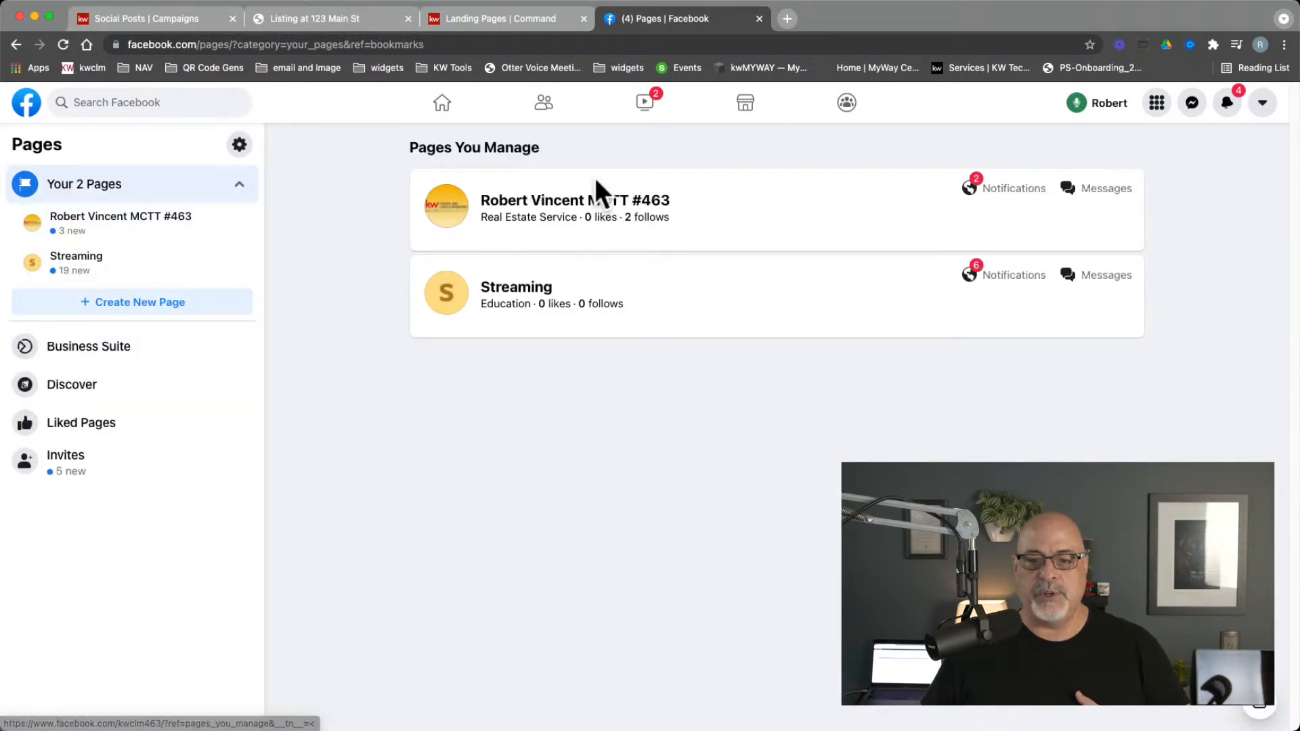
click(595, 205)
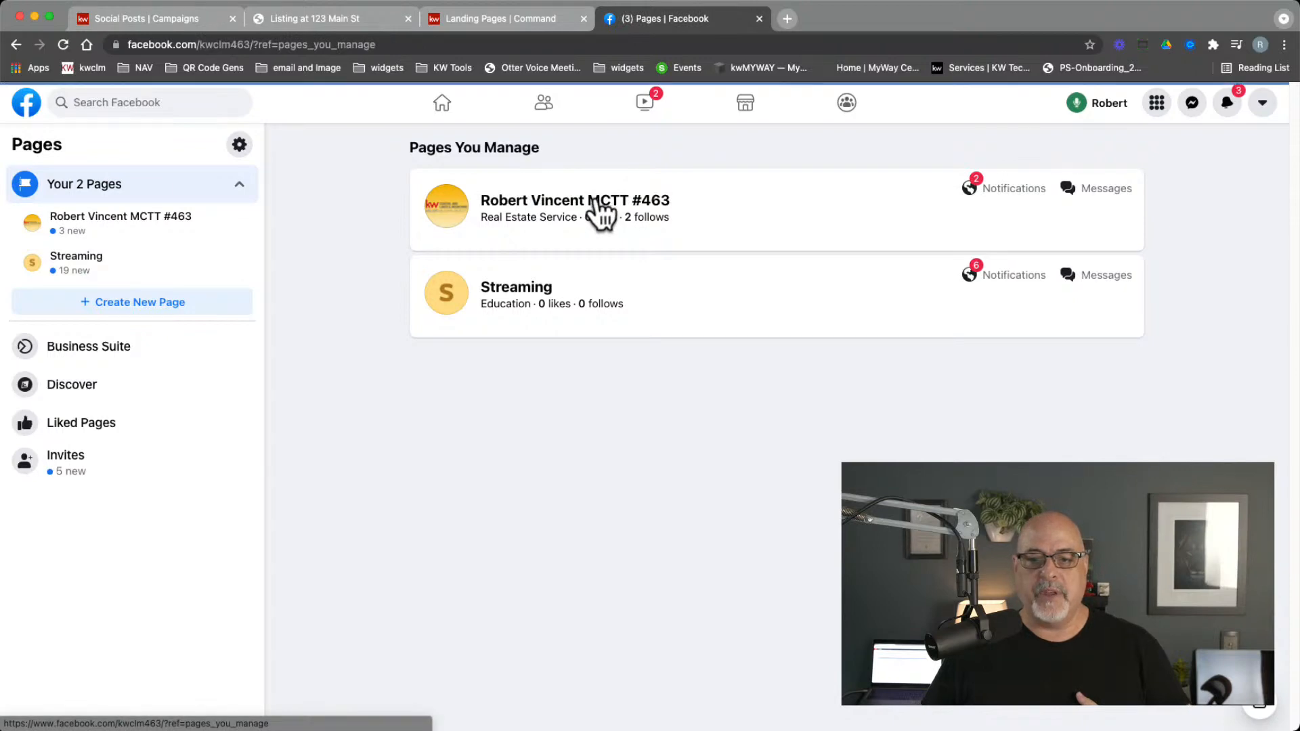
Step: Scroll the business page, then go back to KW Command's Consumer Agent Site Pages list
scroll(599, 218, down, 2)
scroll(776, 451, down, 4)
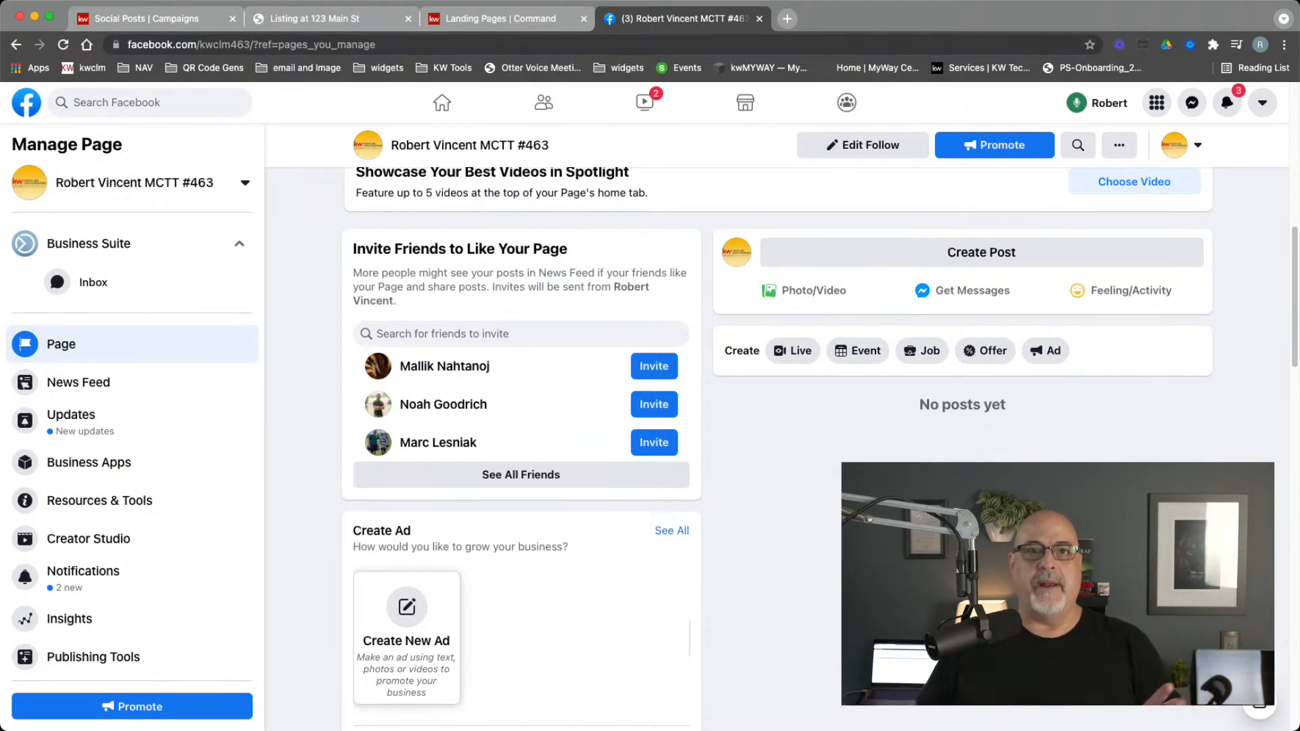
click(153, 21)
click(32, 548)
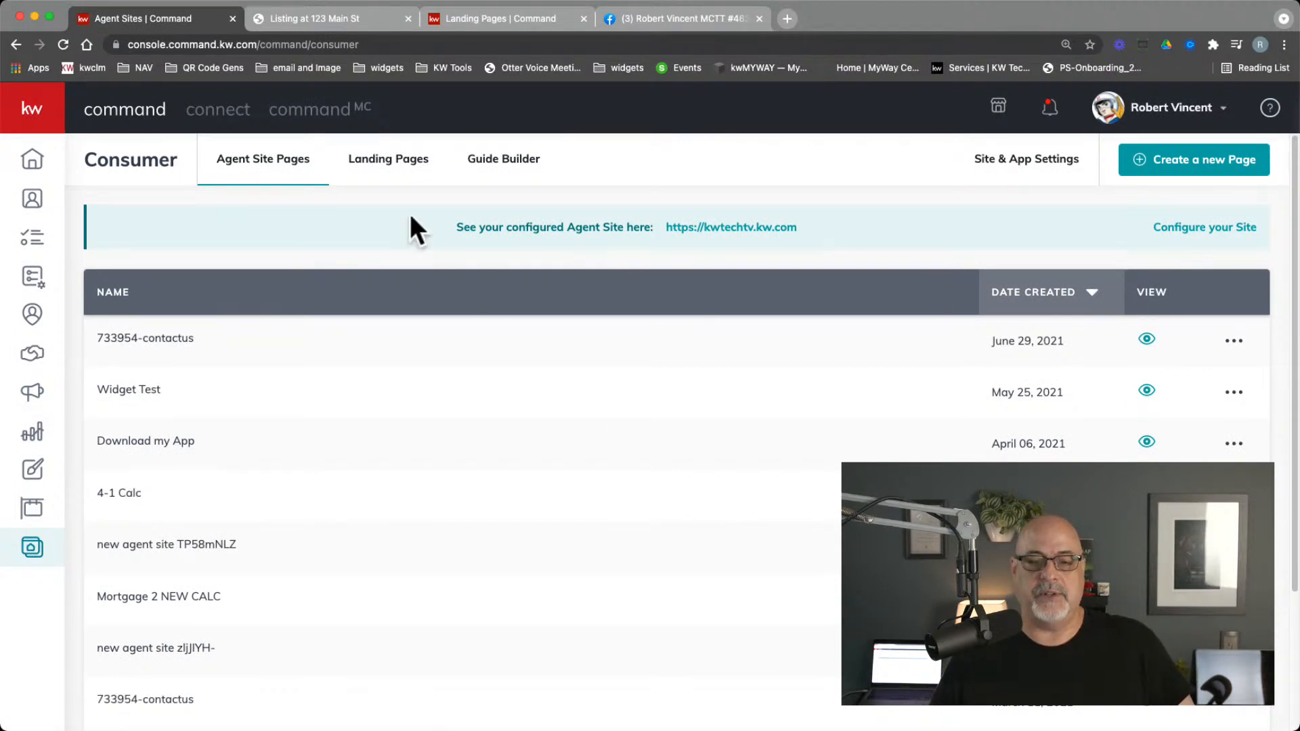
Step: From the Landing Pages list, create a new page as a standalone landing page
click(373, 164)
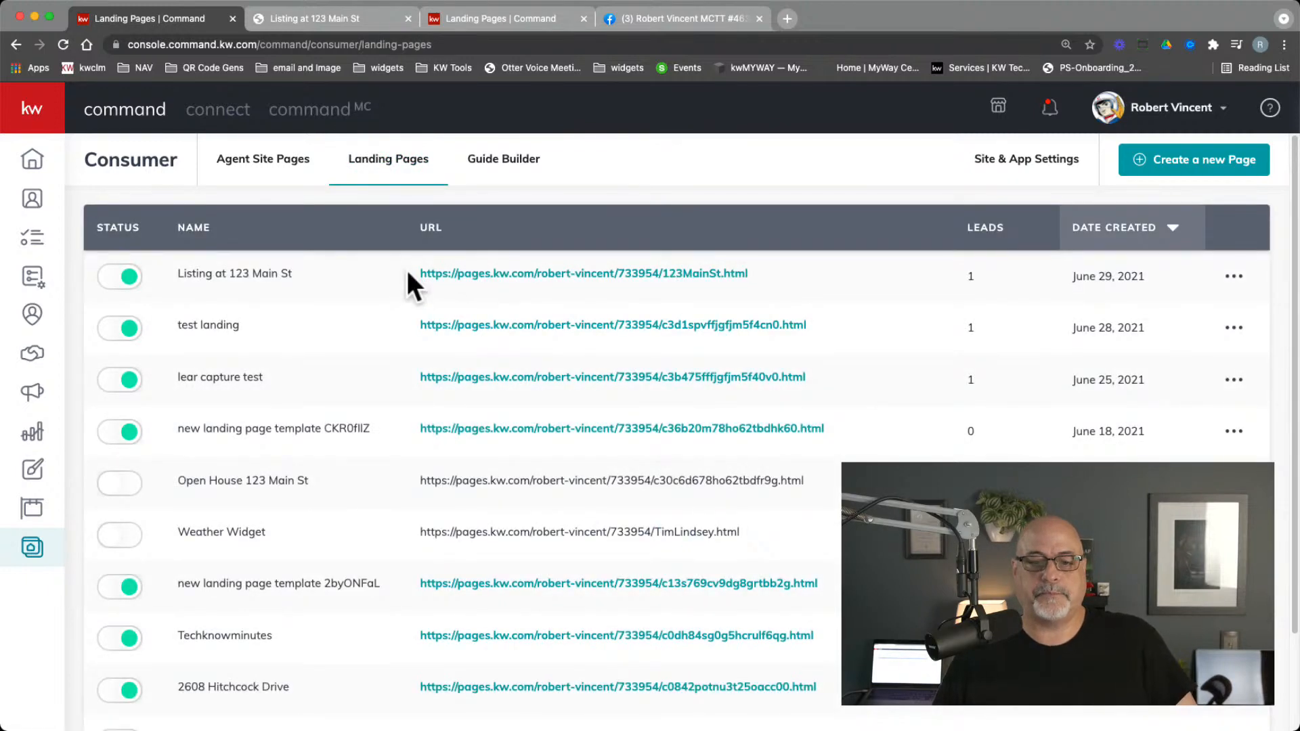
click(50, 544)
click(393, 166)
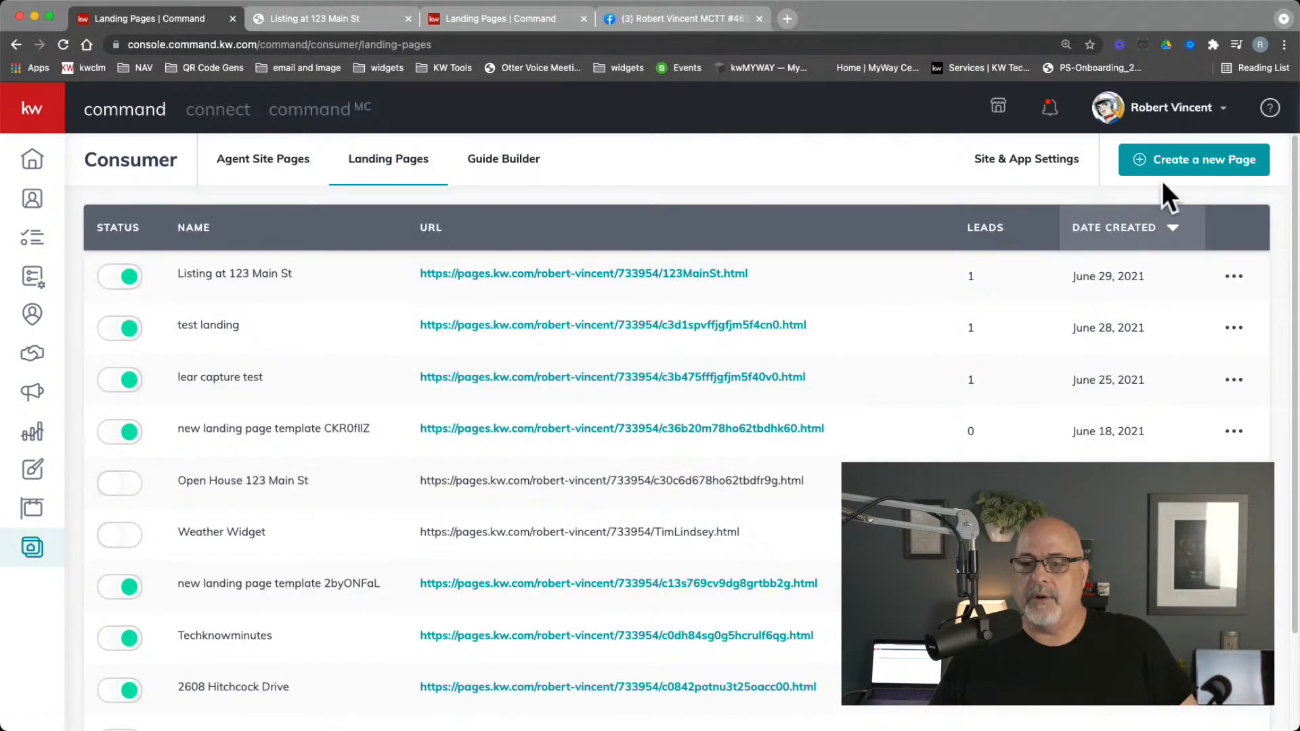
click(1211, 173)
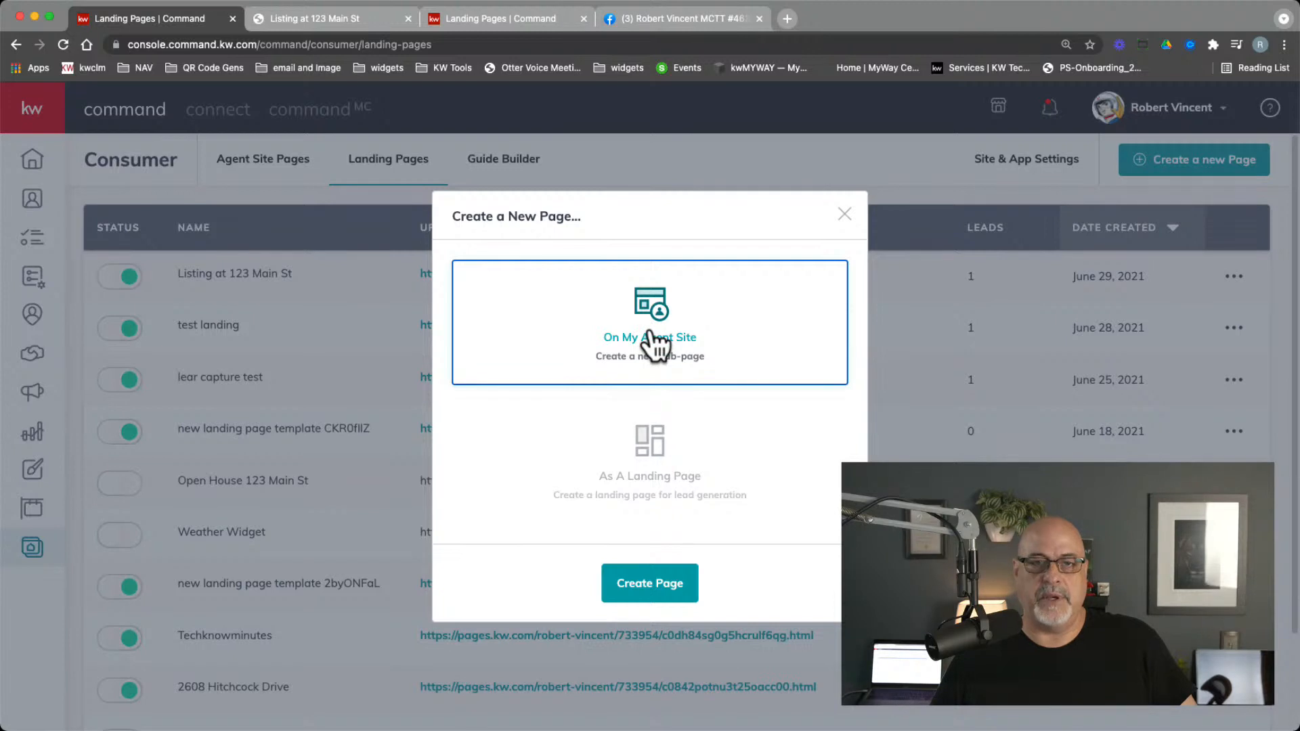
click(654, 459)
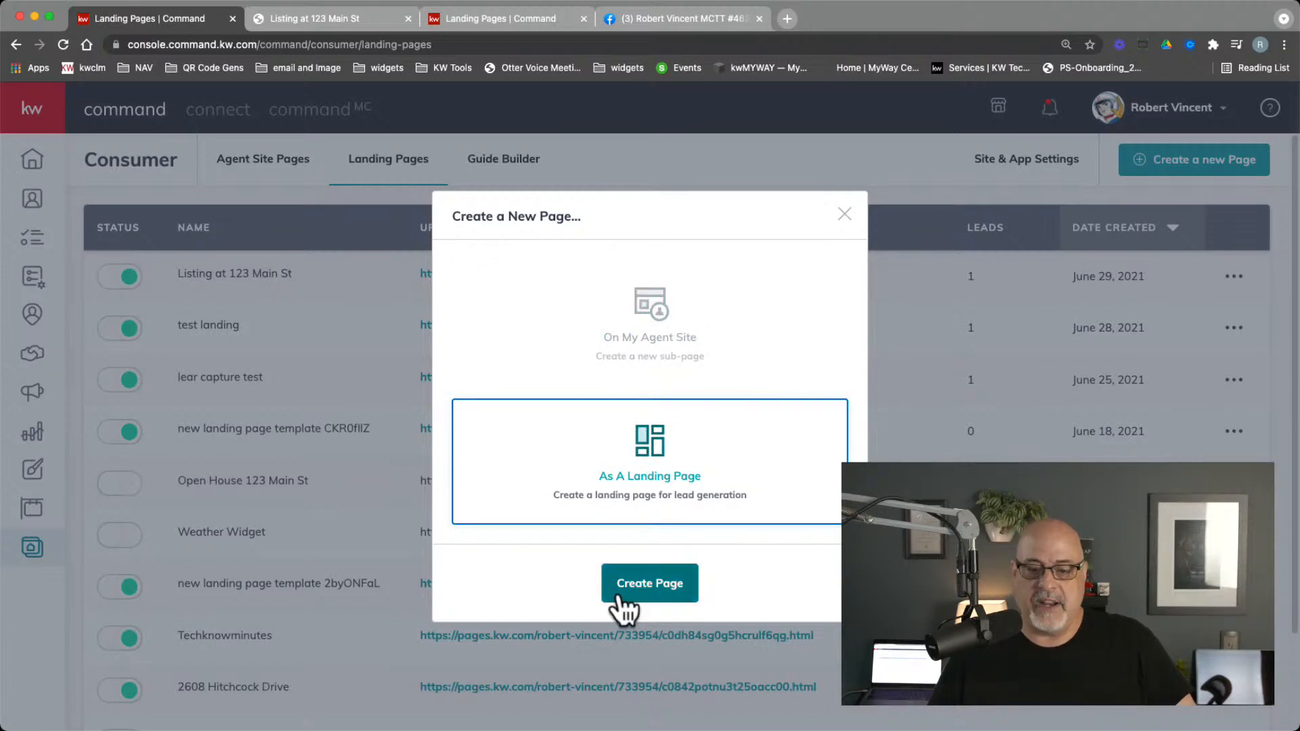
click(643, 587)
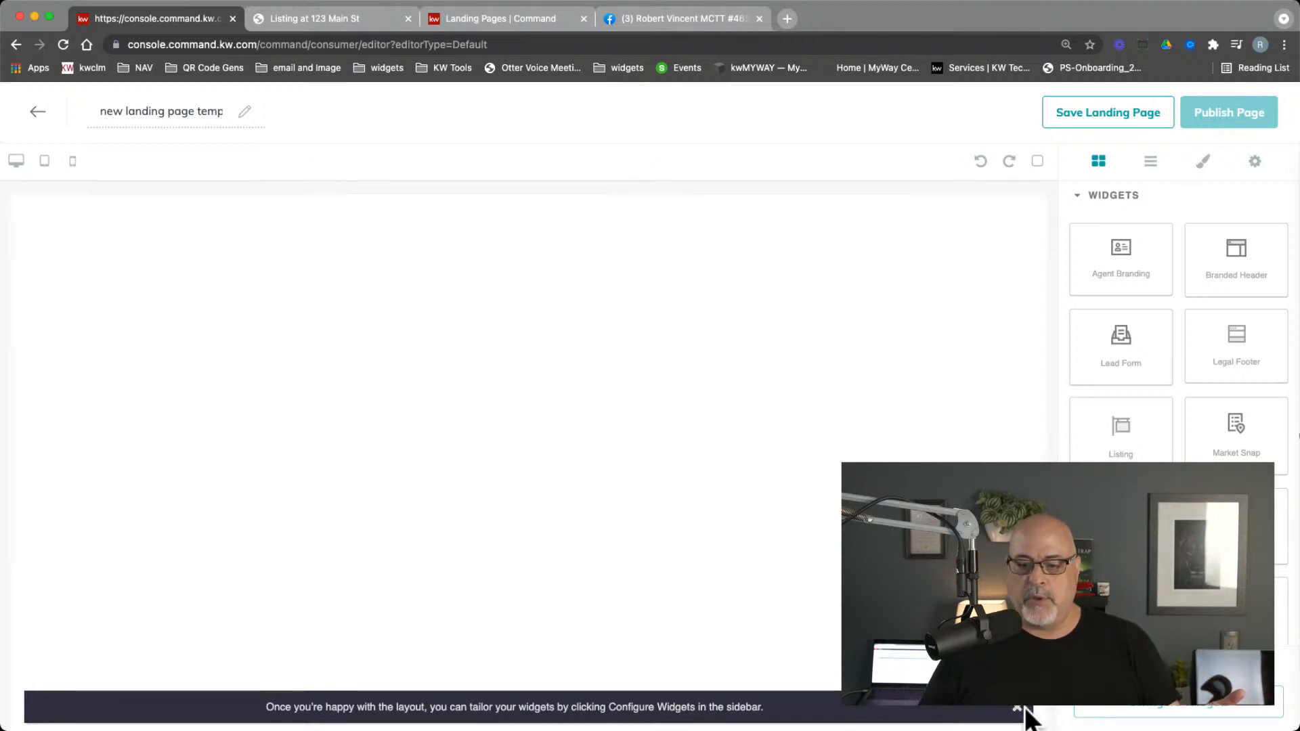
Step: Replace the default page title with 'class 7/29/21'
click(166, 110)
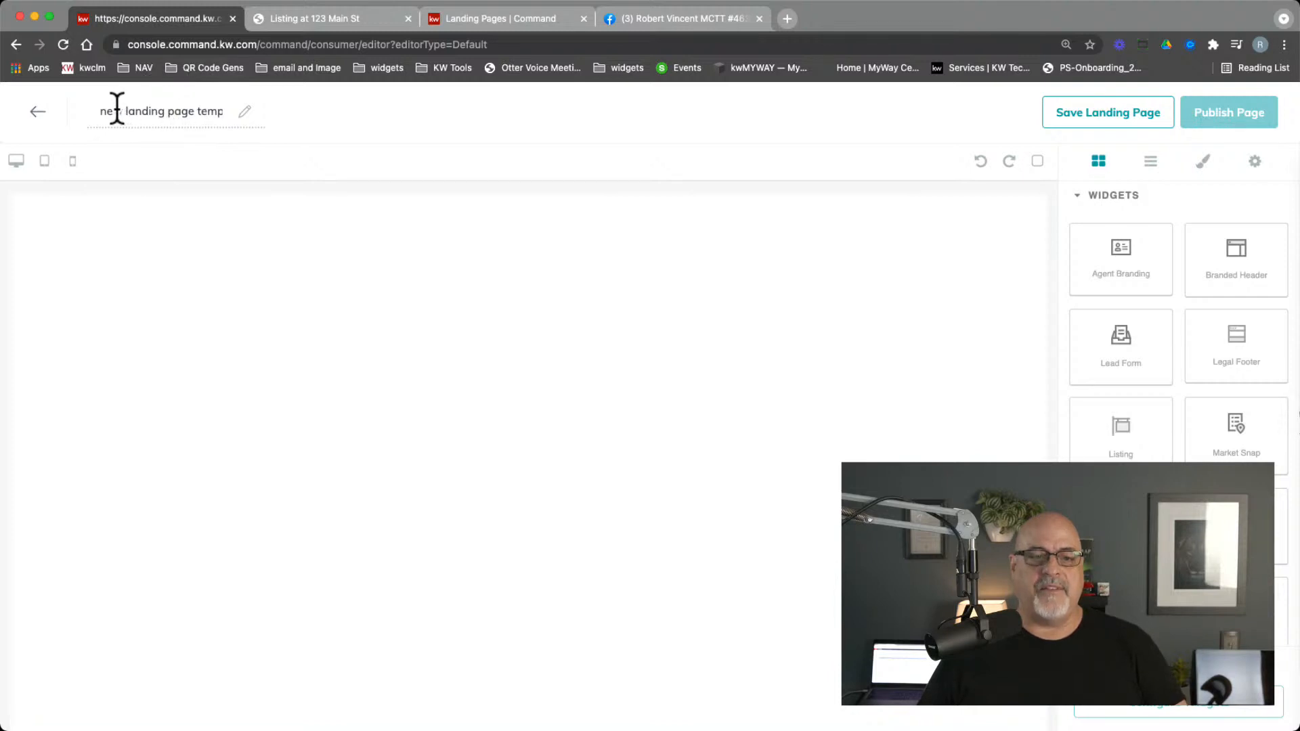
drag(103, 111, 250, 120)
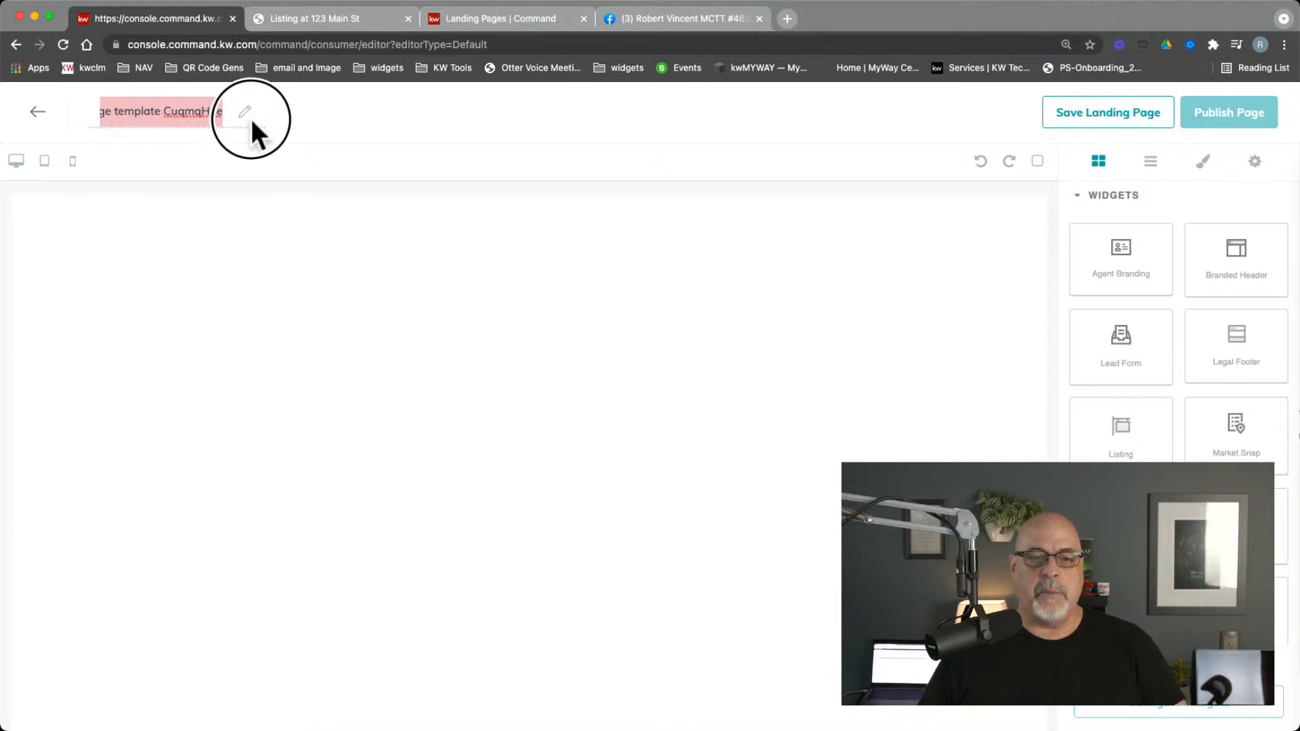
key(BackSpace)
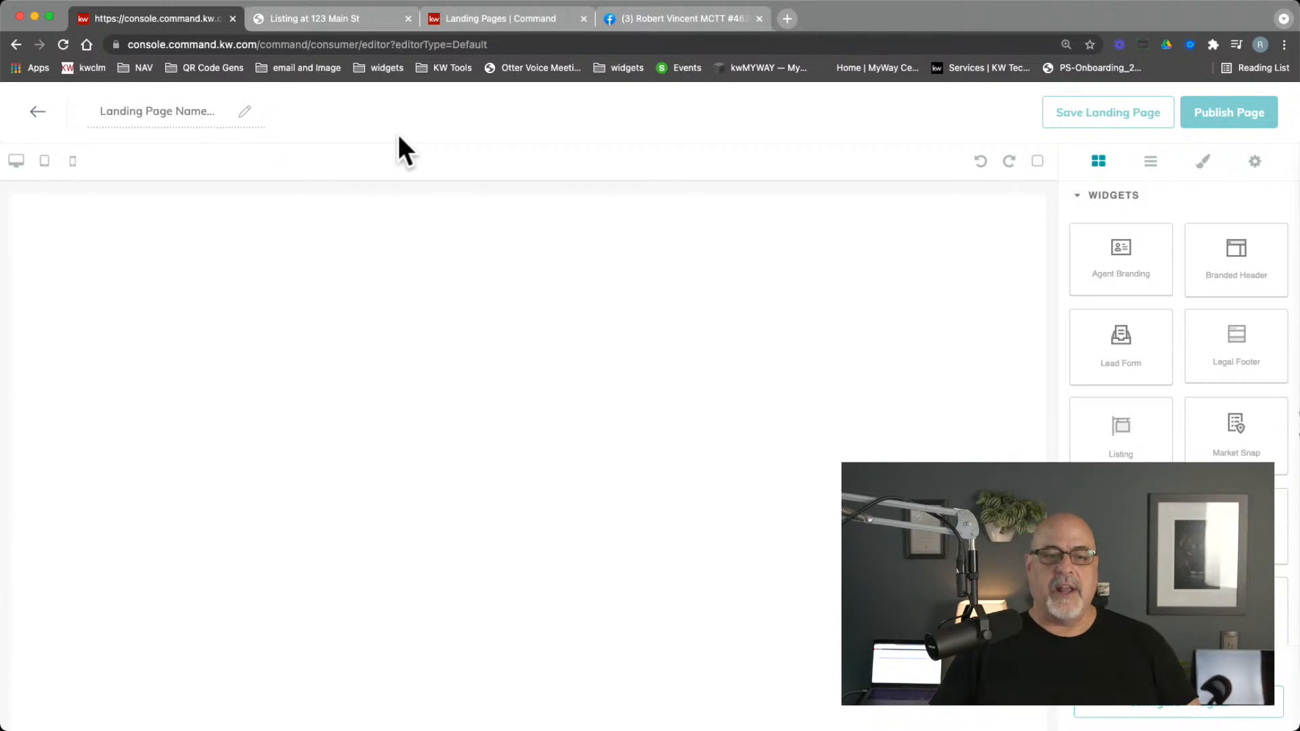
text(c)
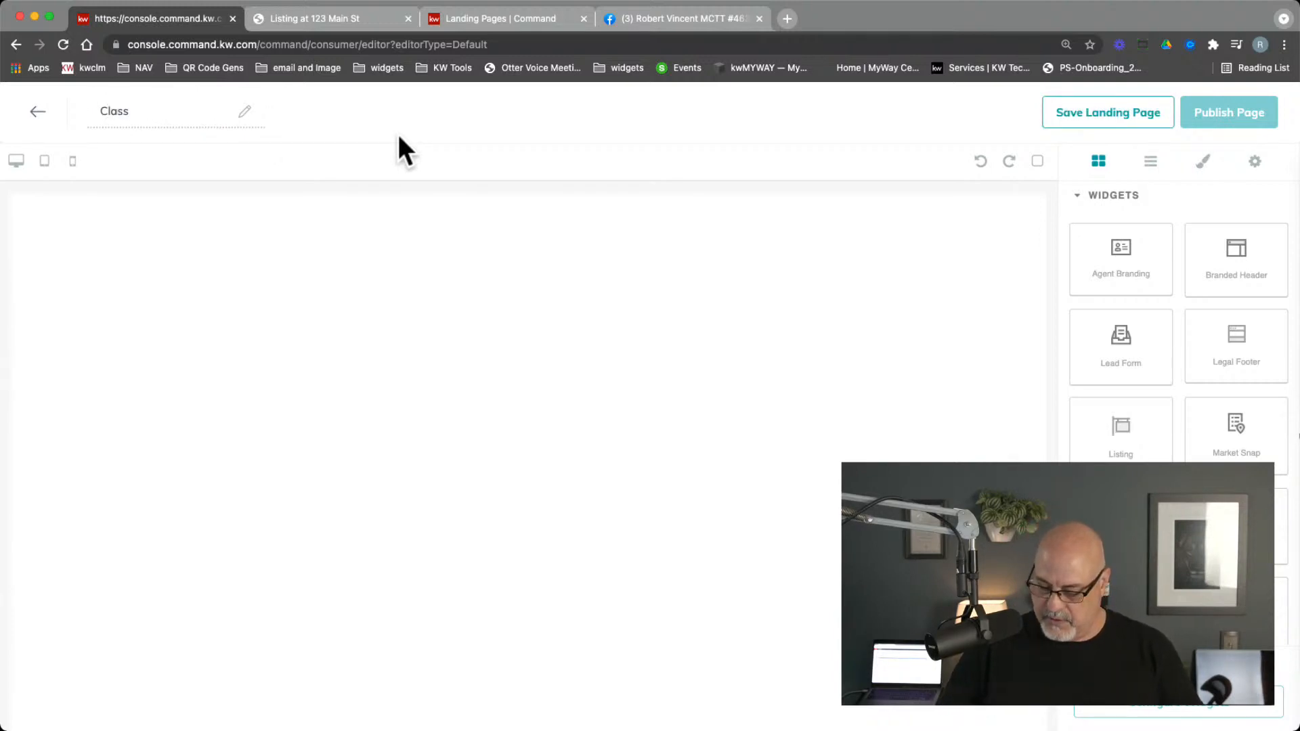
text(lass 7/29/21)
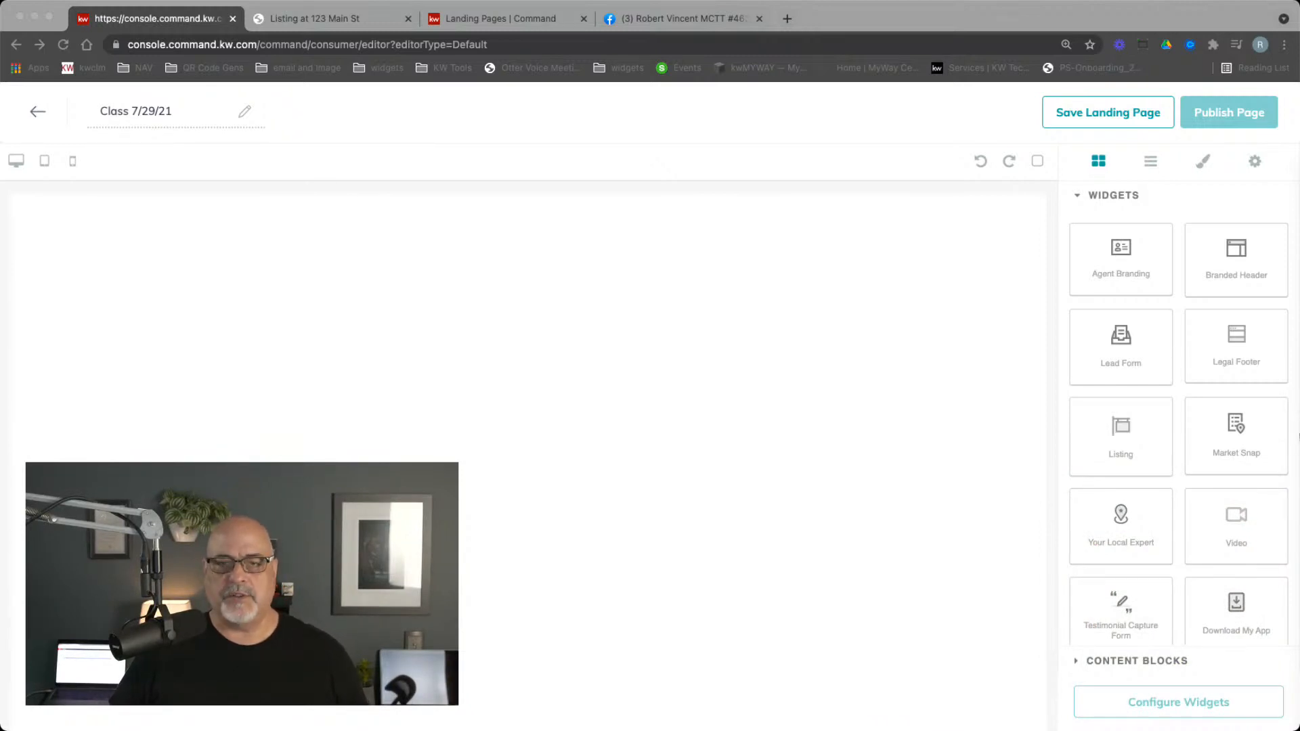
scroll(1298, 420, down, 1)
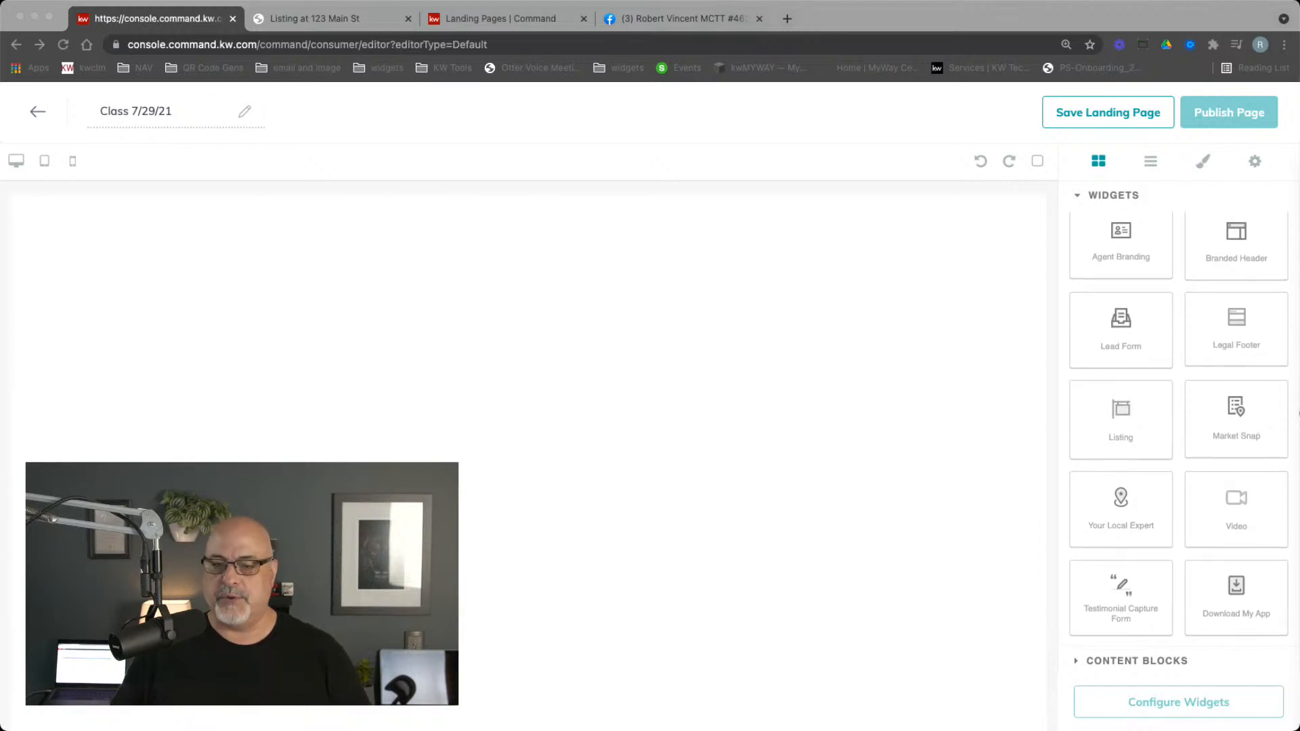
scroll(1298, 415, up, 1)
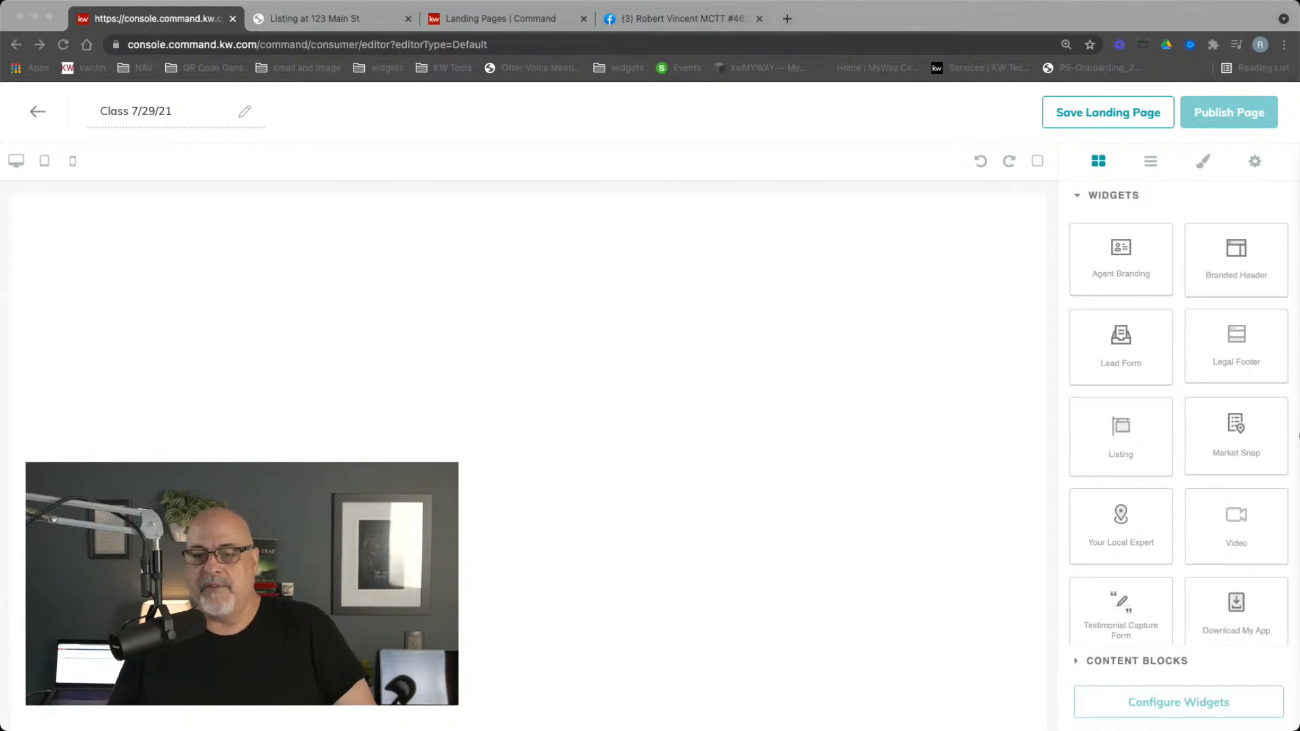
Step: Drag a Branded Header widget from the Widgets panel to the top of the empty canvas
click(1125, 364)
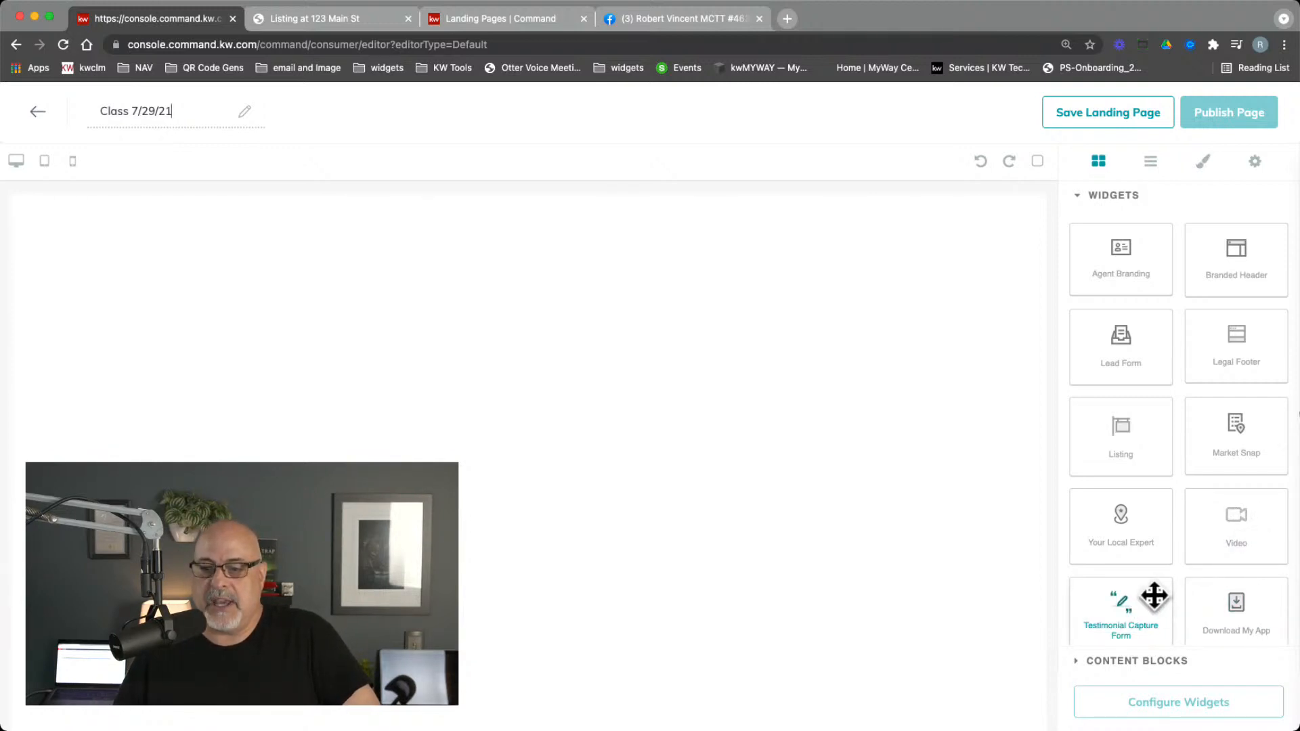
scroll(1144, 607, down, 1)
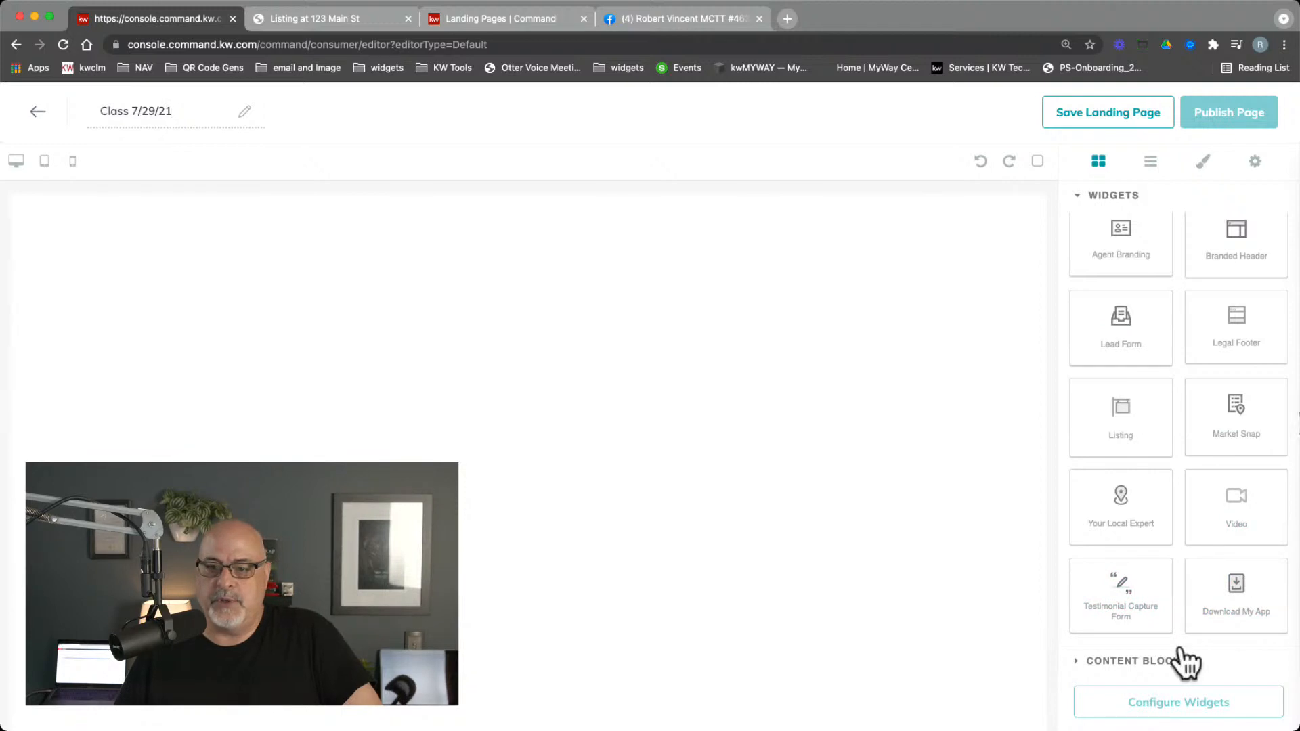
scroll(1184, 662, up, 1)
drag(1171, 525, 509, 367)
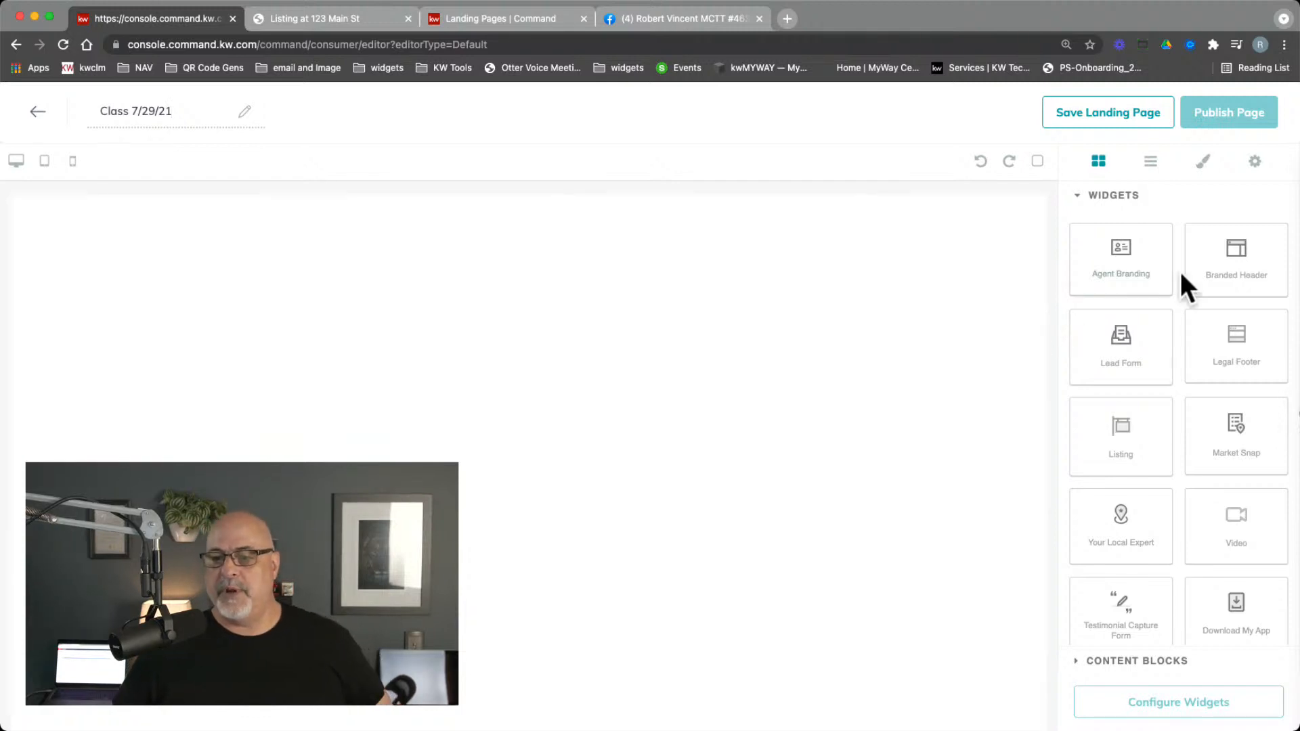
drag(1241, 258, 683, 331)
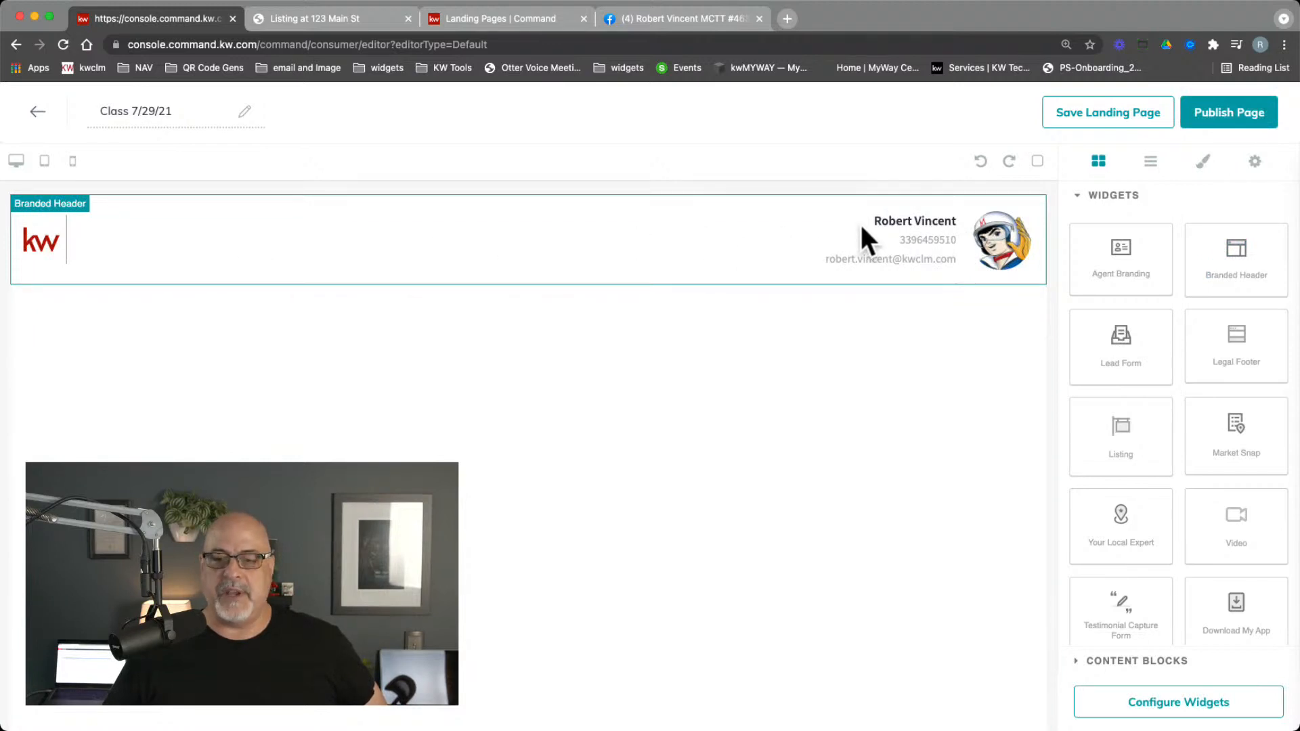
Step: Swap the Branded Header for Agent Branding, then delete that and restore the Branded Header
click(916, 230)
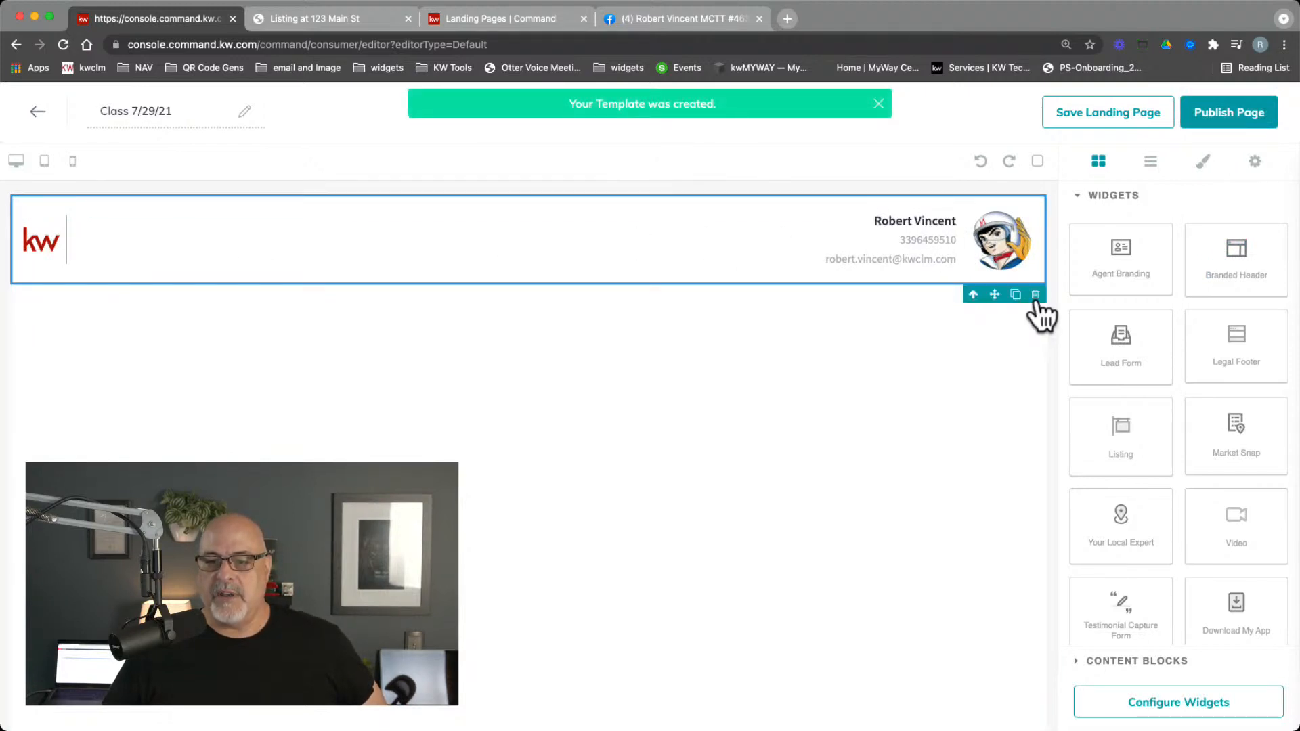
click(1035, 296)
drag(1140, 271, 575, 310)
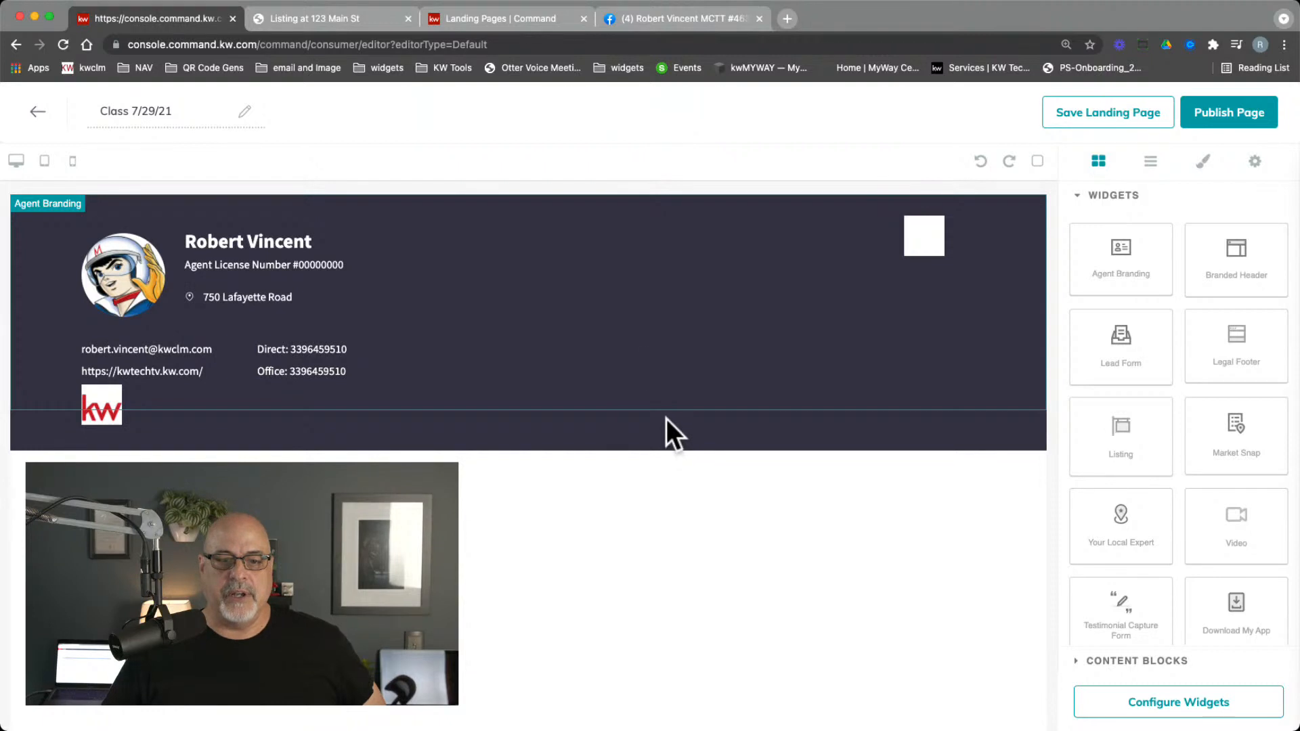
click(823, 310)
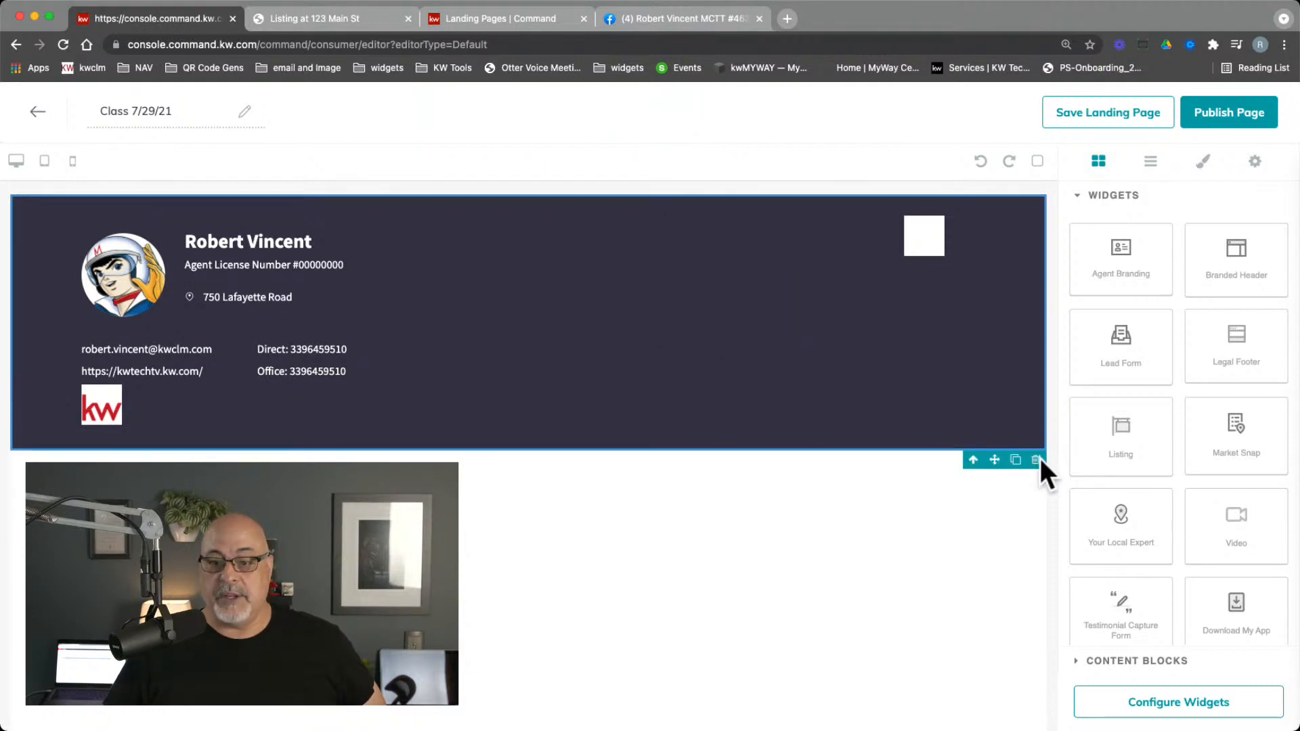
click(1036, 460)
drag(1186, 262, 809, 210)
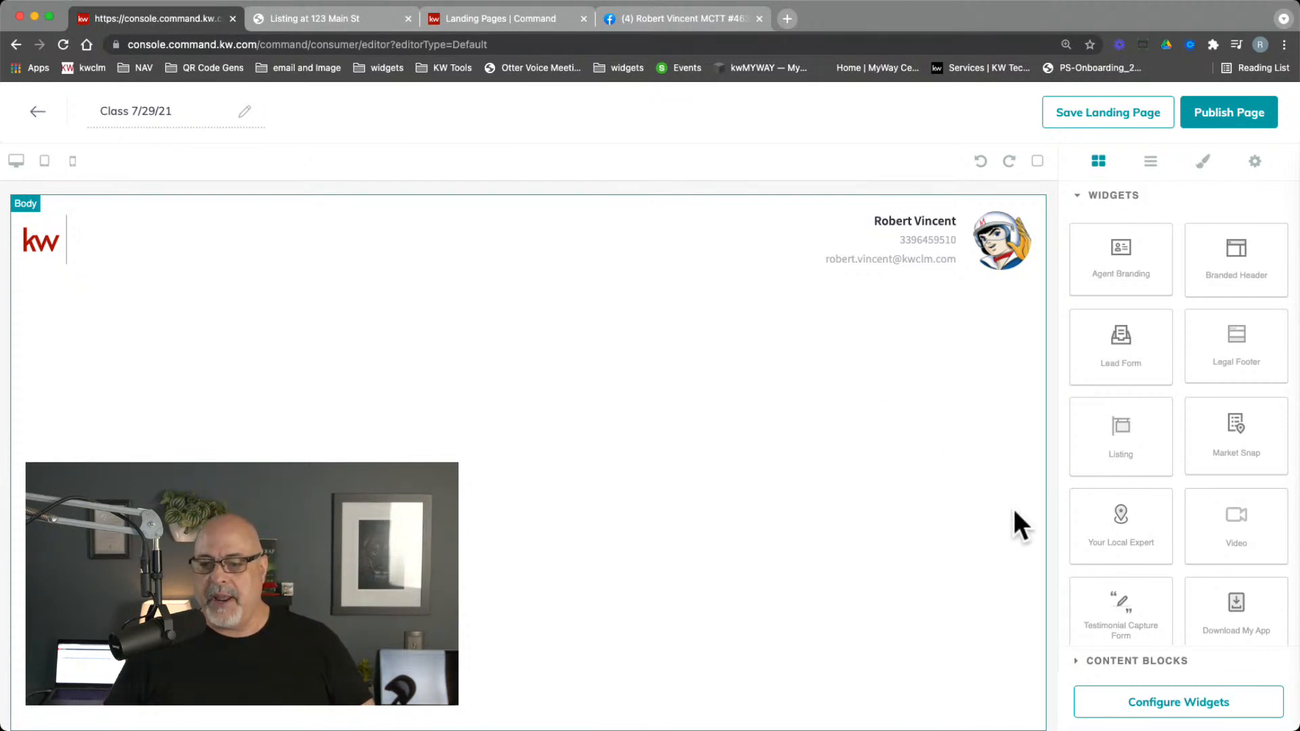
Step: Add a Legal Footer below the header and a Listing widget above the footer
drag(1227, 327, 683, 610)
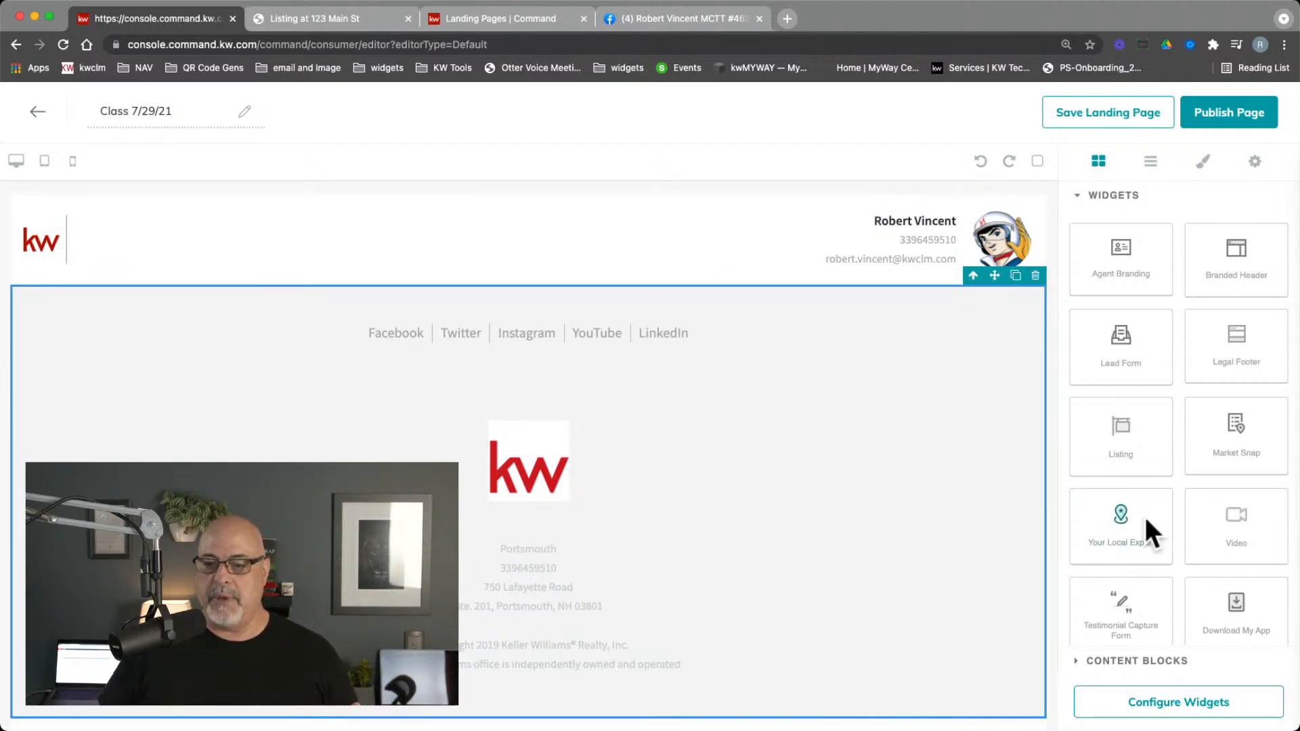
drag(1140, 451, 770, 318)
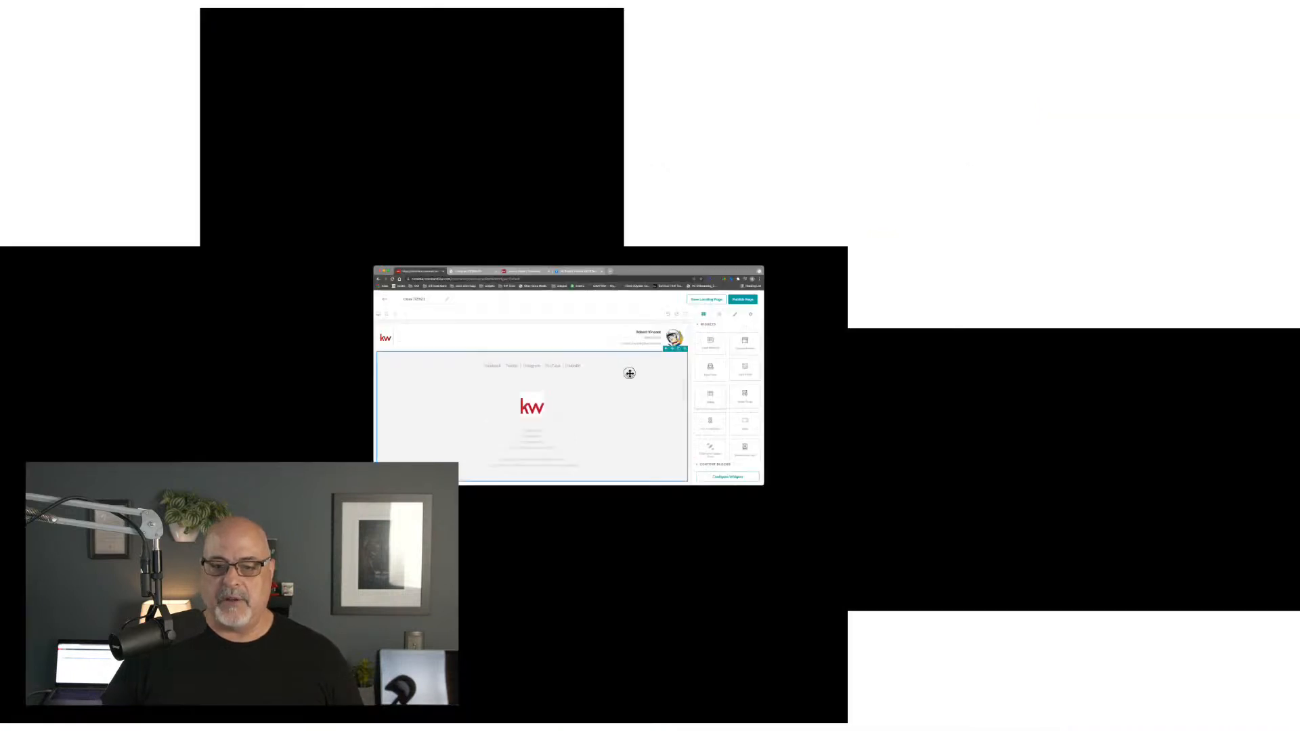
drag(600, 354, 601, 352)
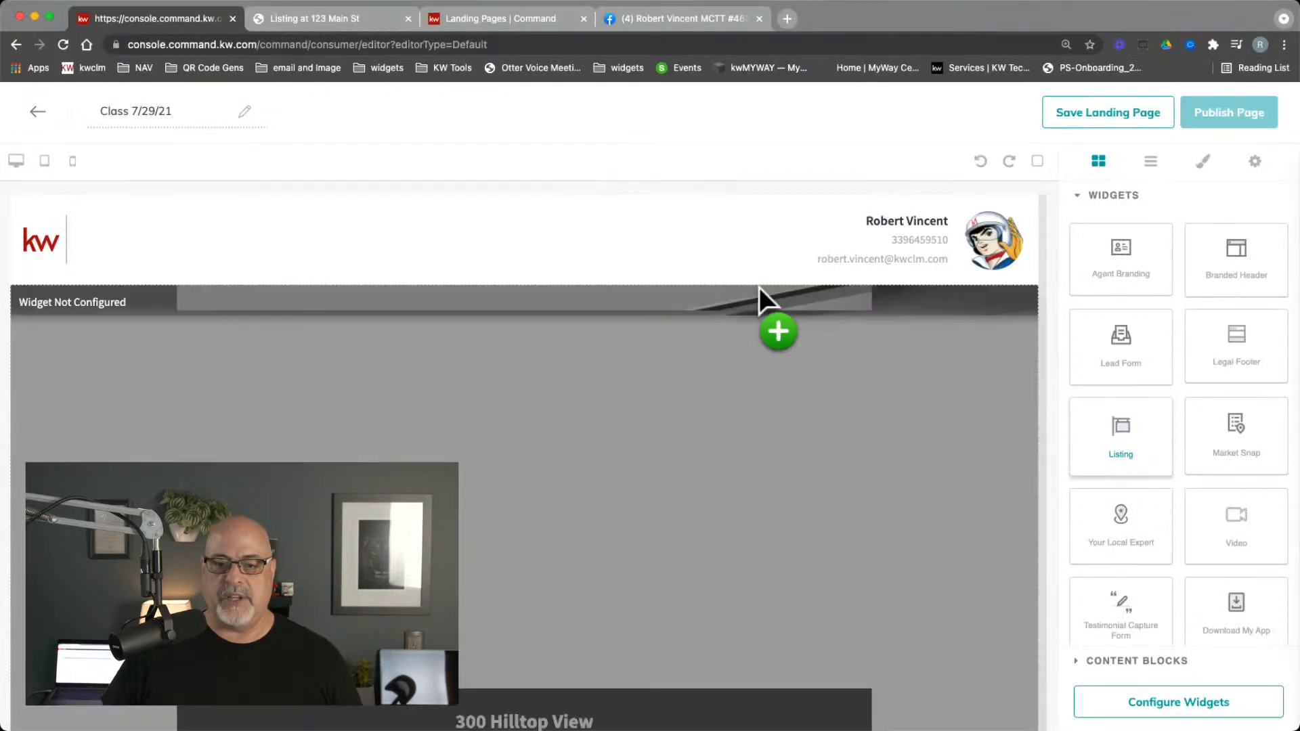
drag(758, 287, 758, 287)
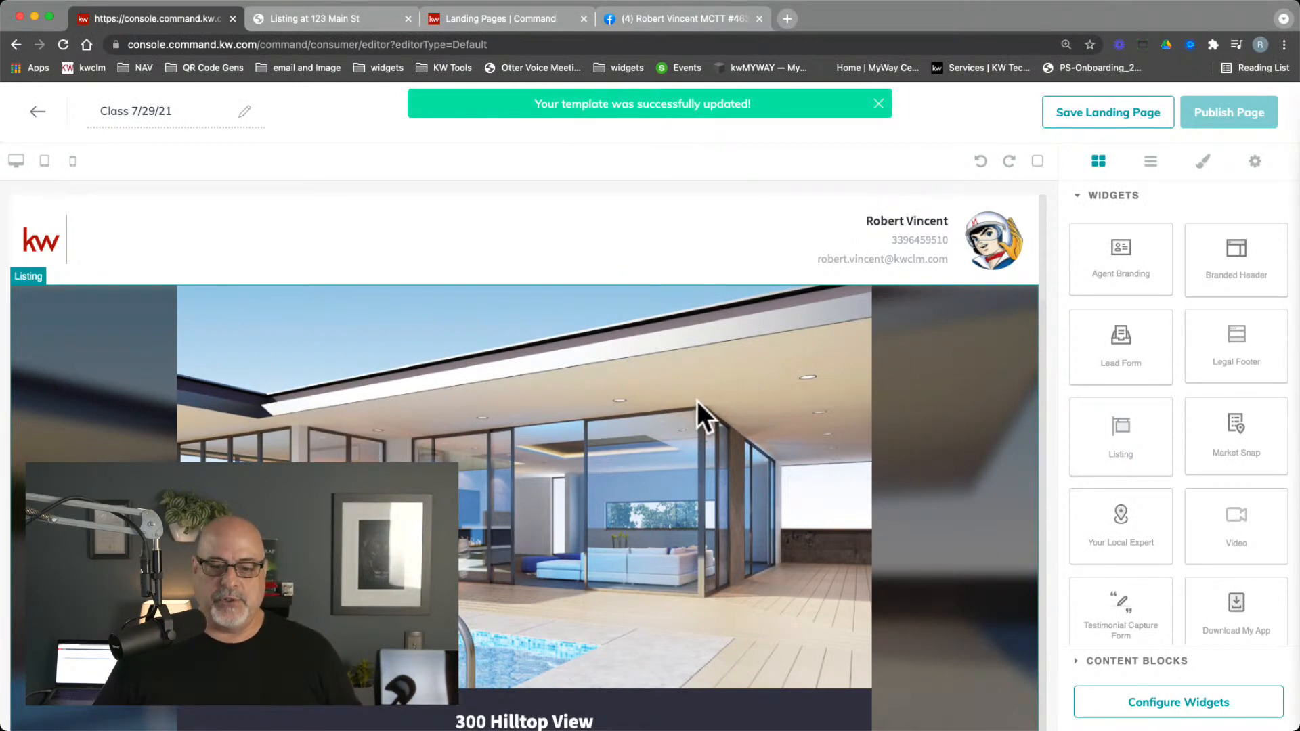
scroll(565, 471, down, 7)
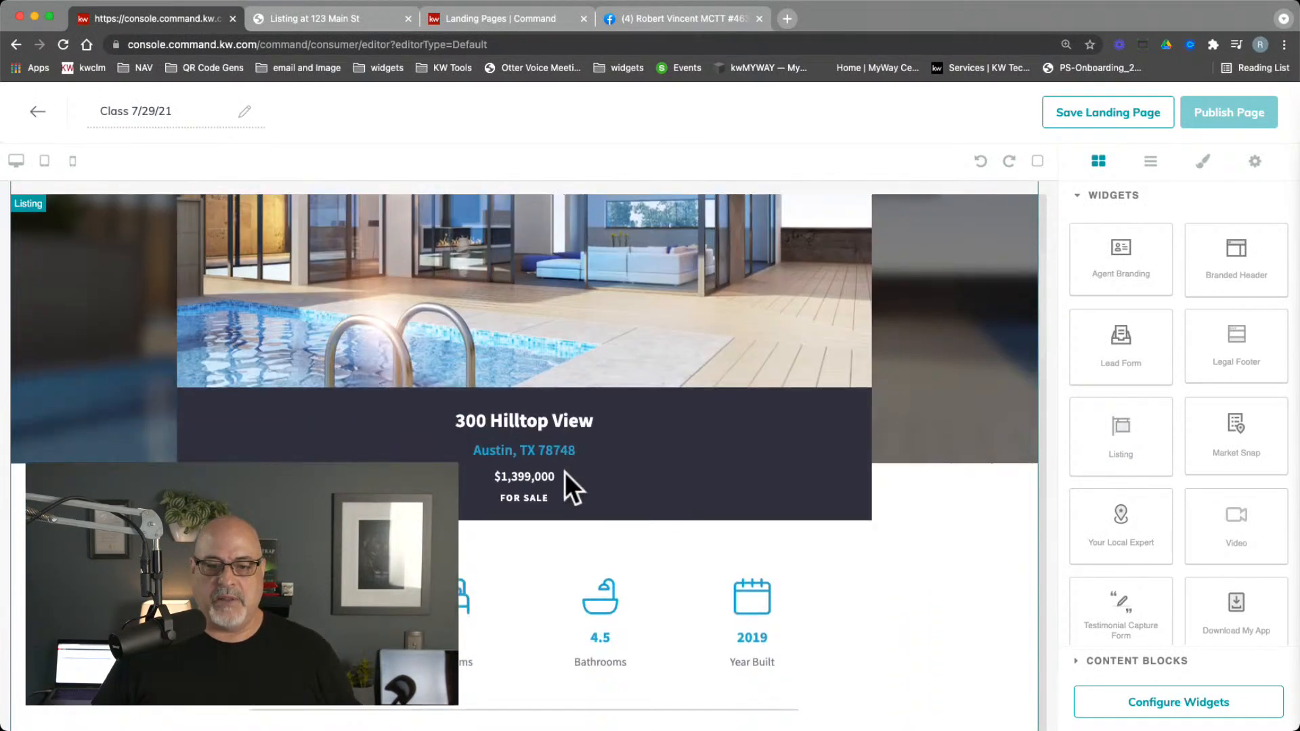
scroll(564, 484, down, 2)
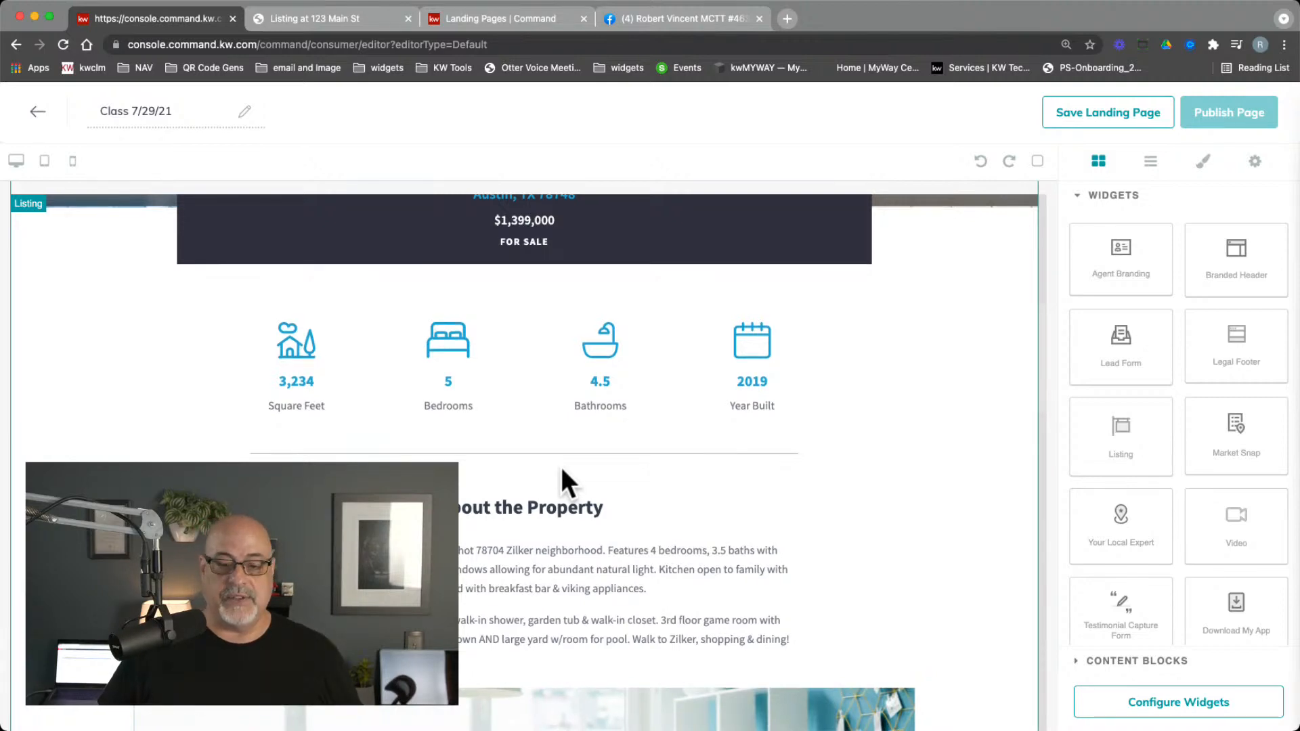
scroll(562, 471, down, 2)
scroll(560, 465, down, 10)
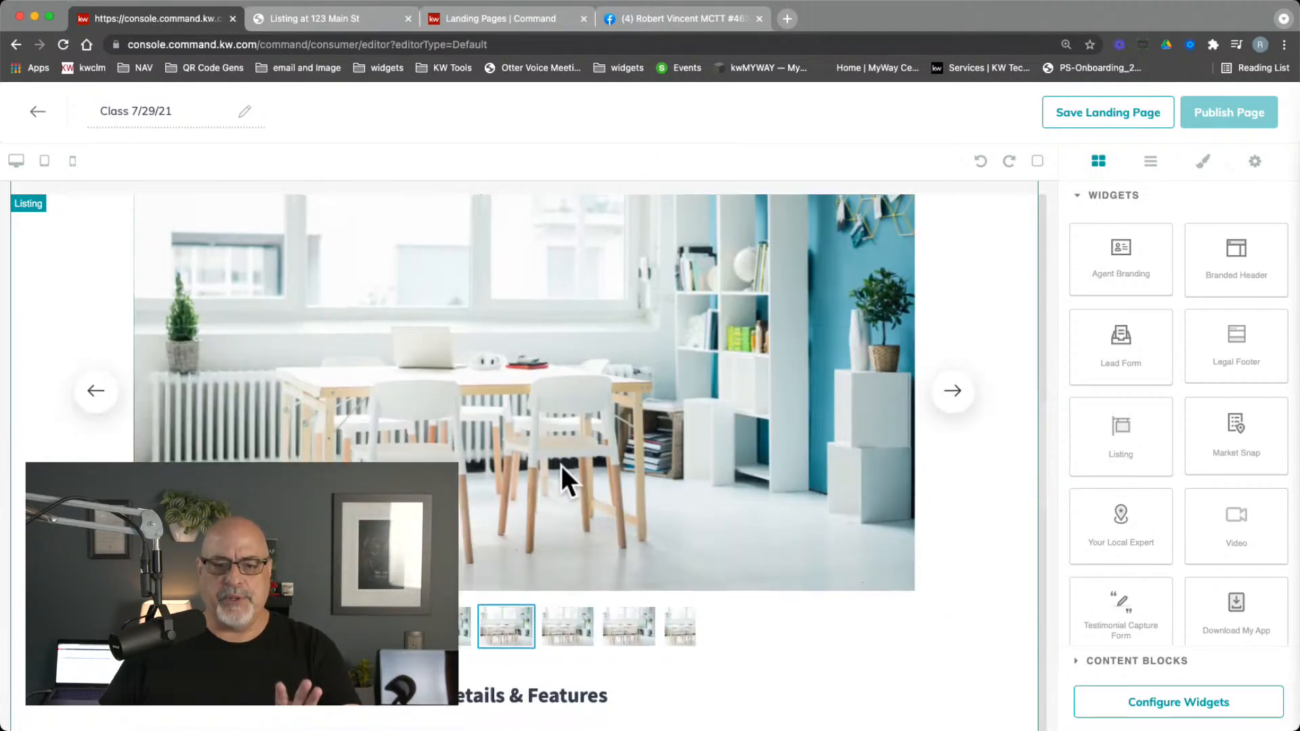
scroll(561, 465, down, 5)
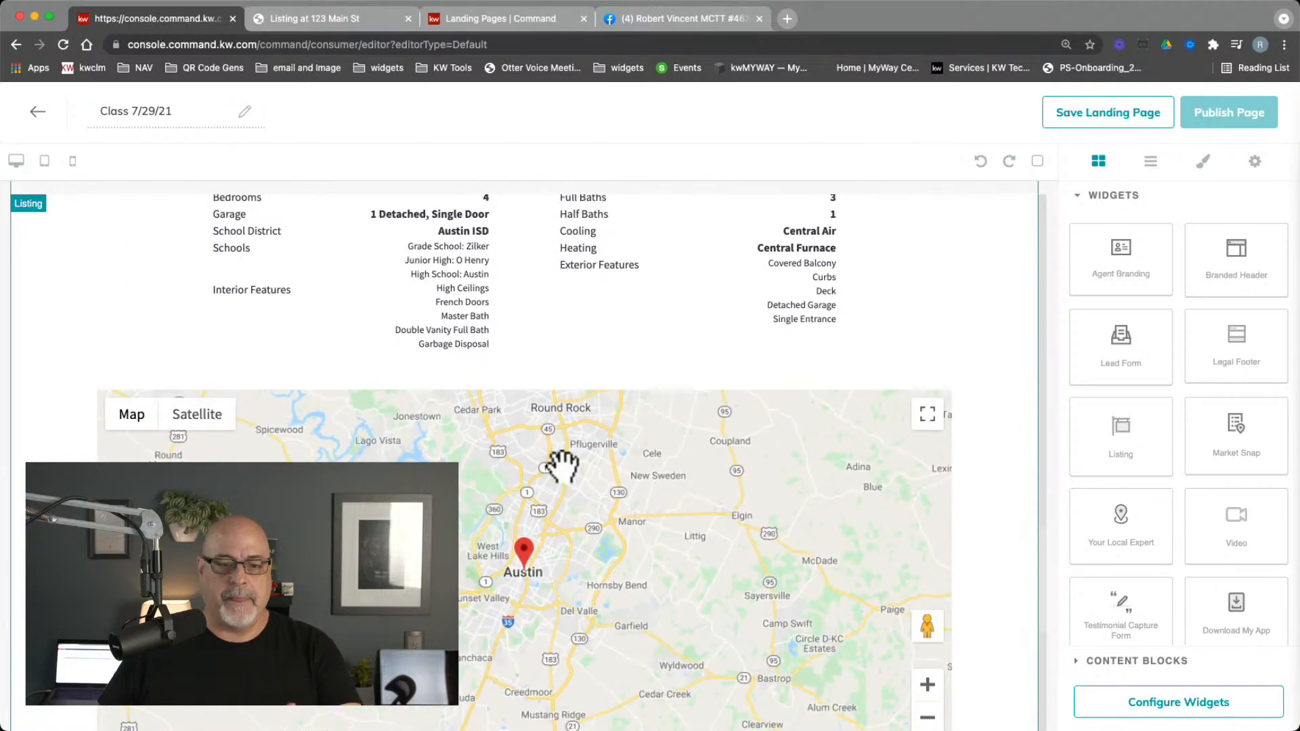
scroll(560, 465, down, 5)
scroll(639, 573, up, 8)
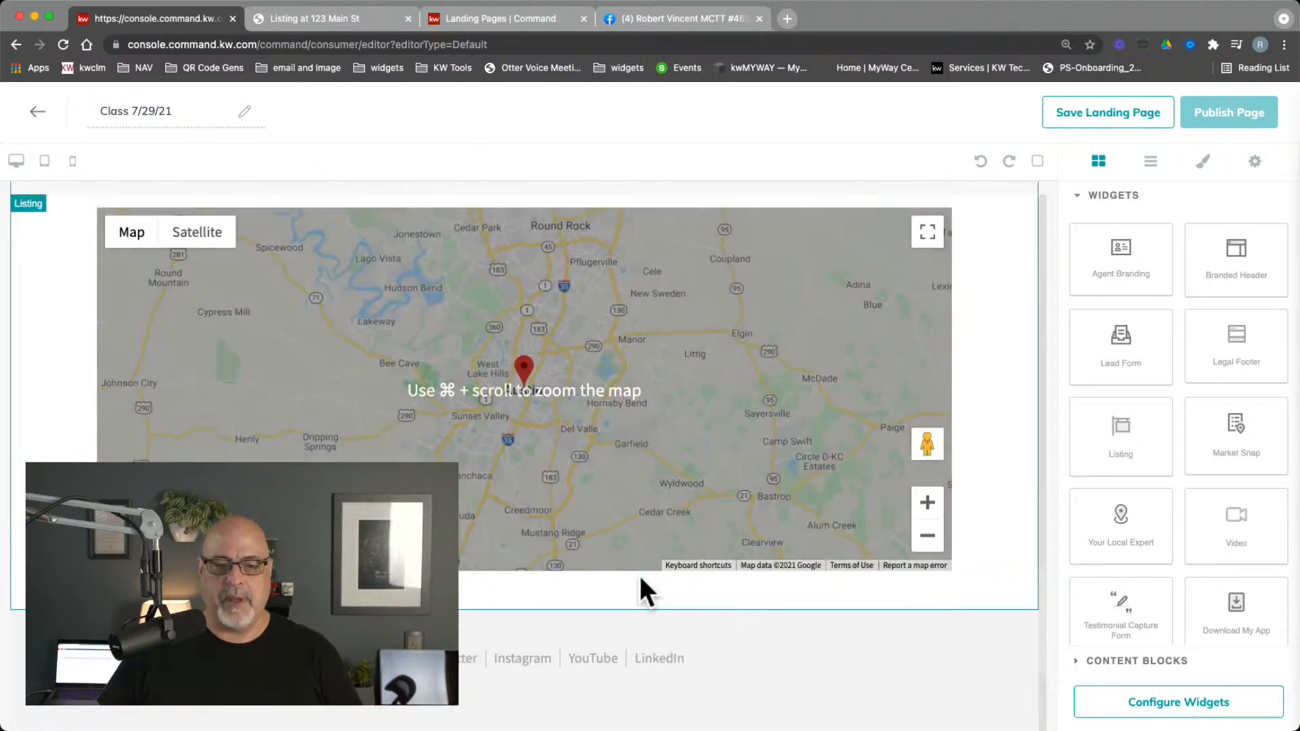
scroll(622, 534, up, 10)
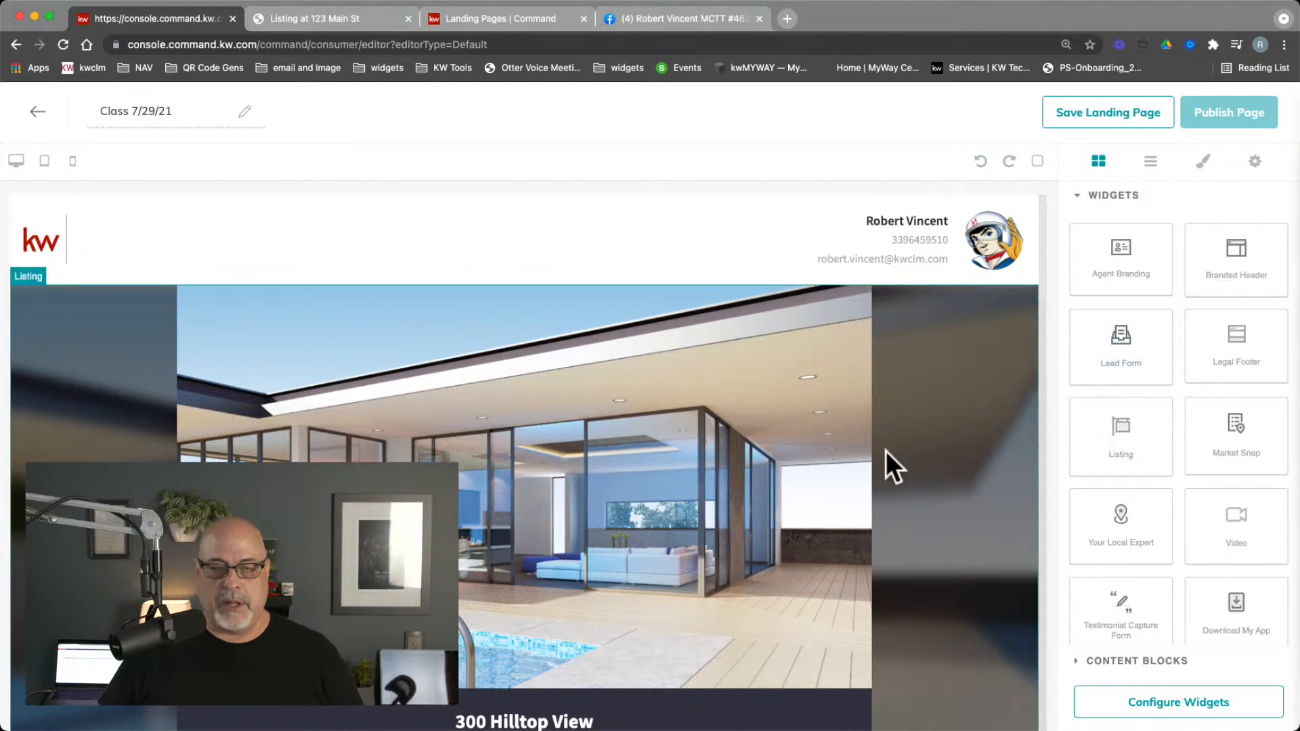
click(903, 396)
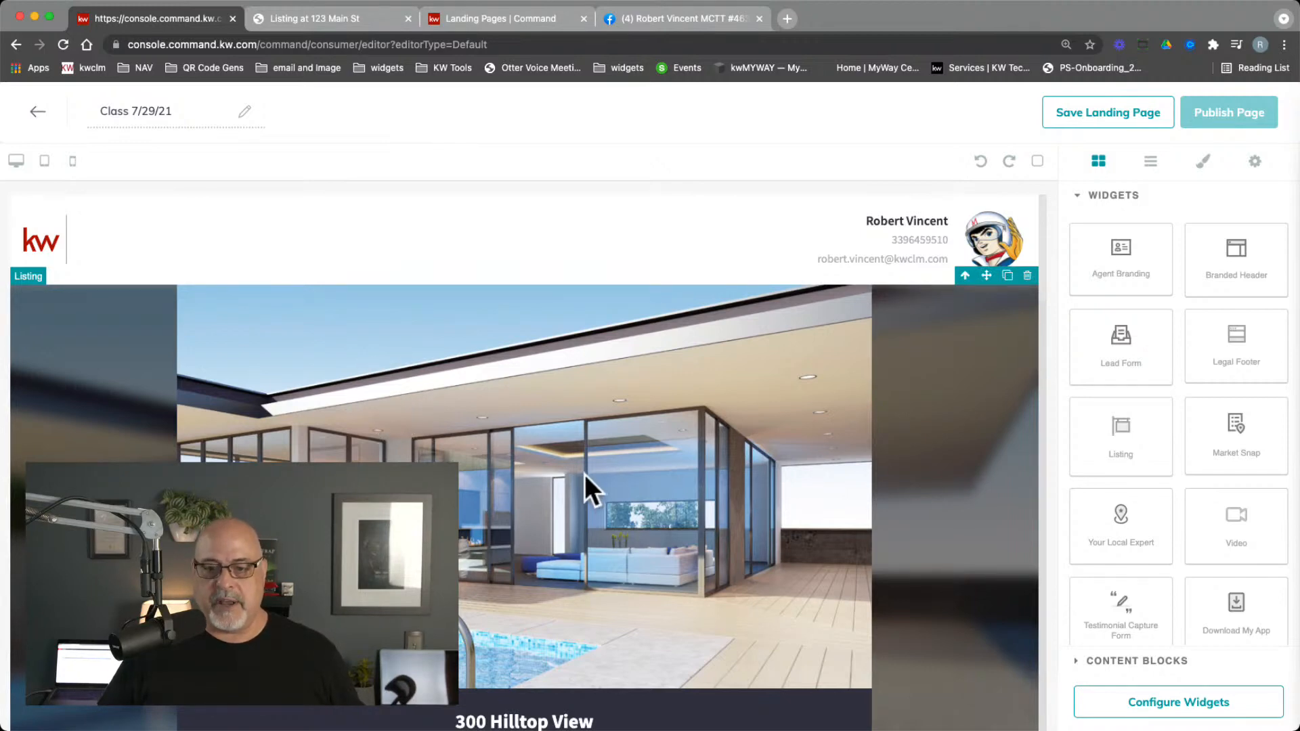
scroll(659, 488, down, 5)
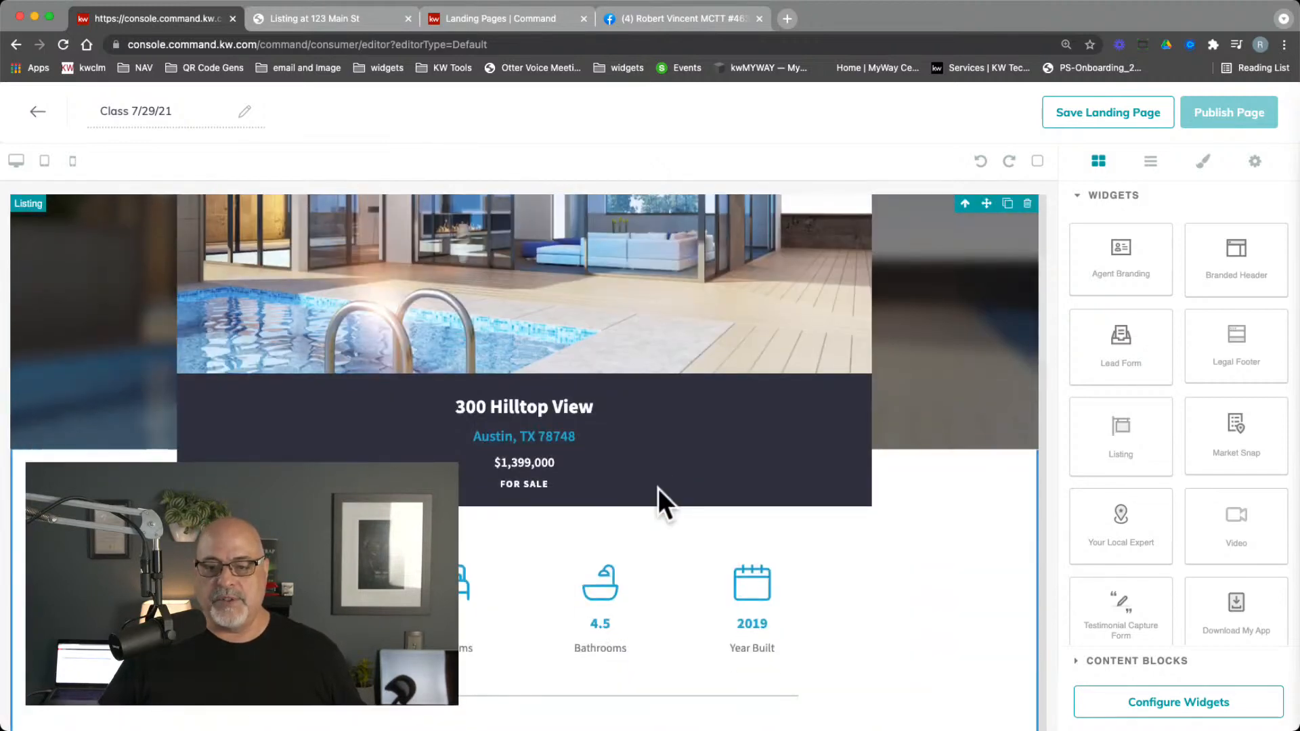
Step: Browse listings from the Listing widget settings, showing results page 2, searched by Property Address
click(1164, 705)
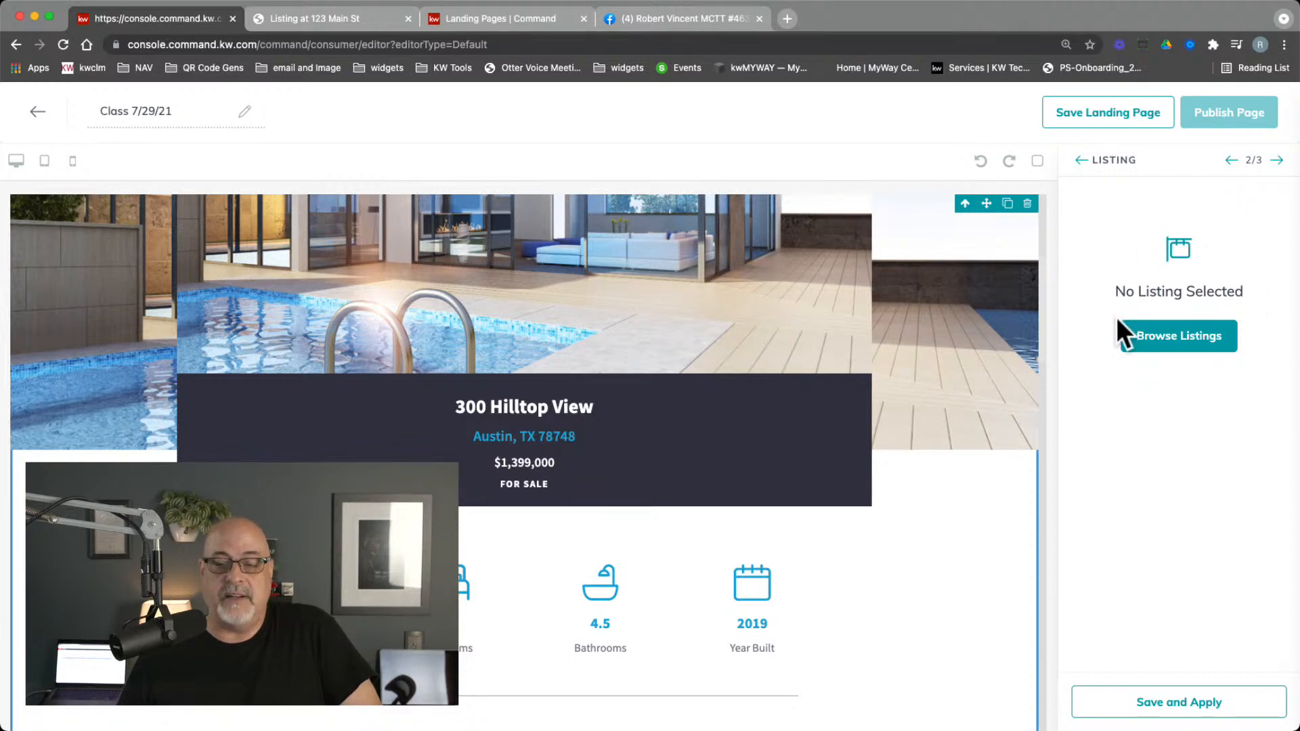
click(1175, 340)
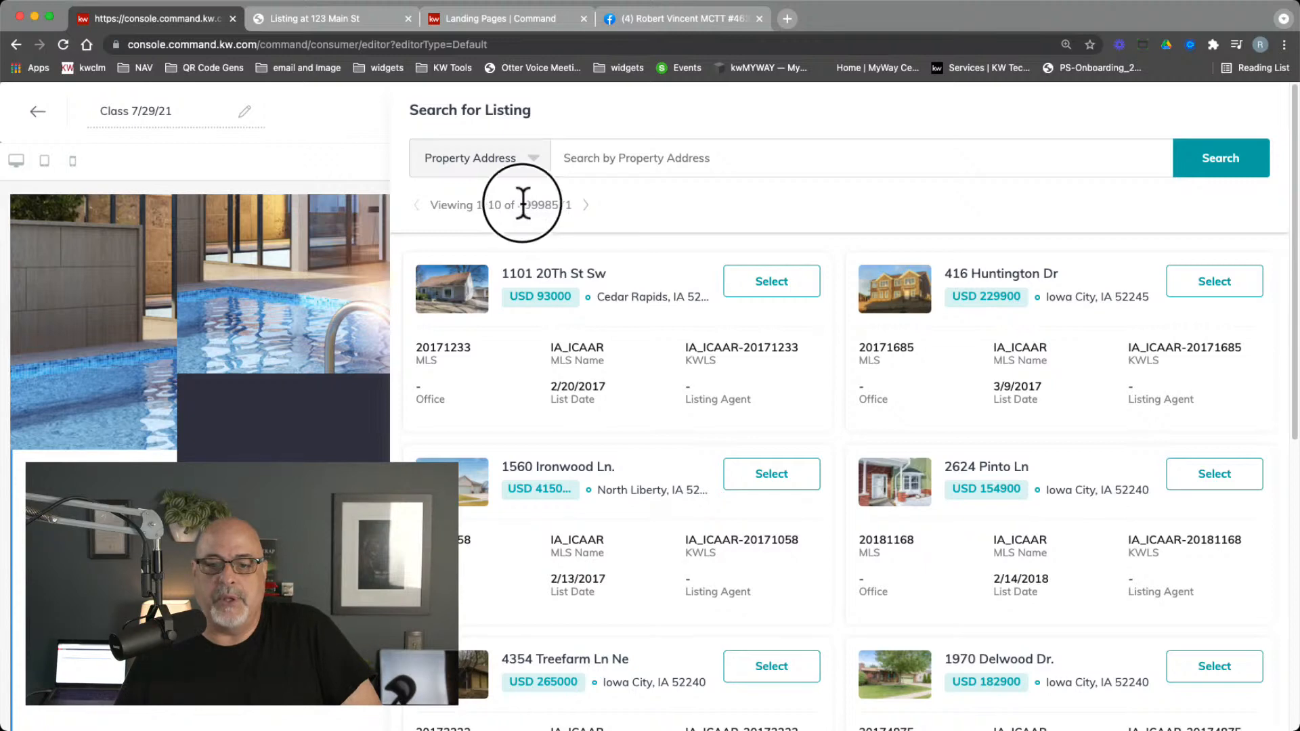
triple_click(560, 204)
click(586, 204)
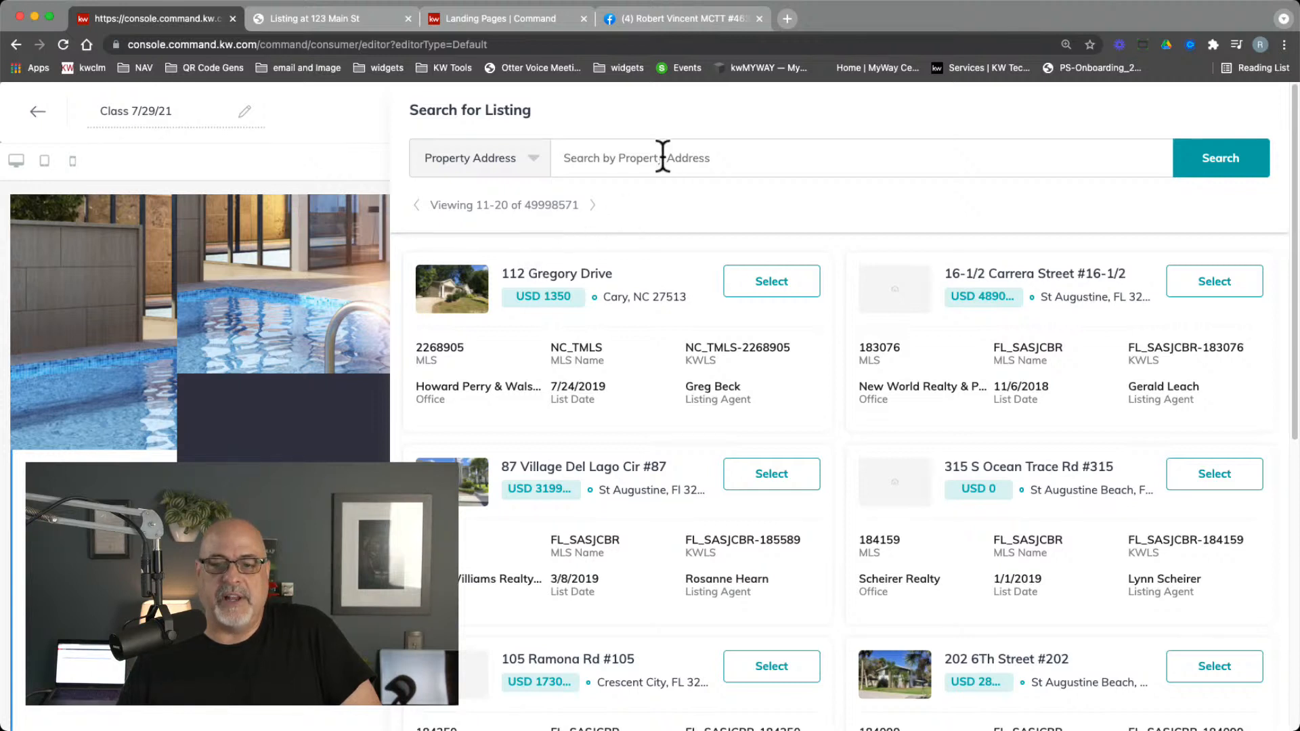
click(517, 164)
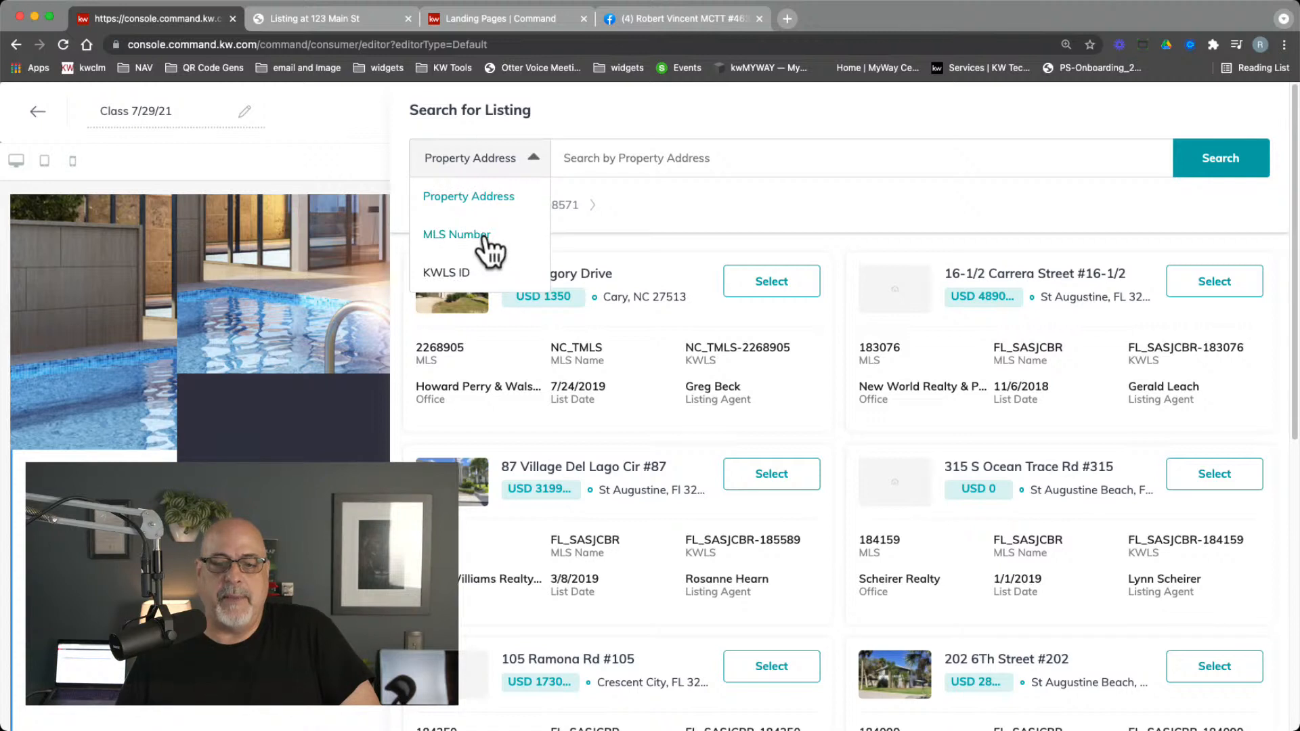
click(677, 121)
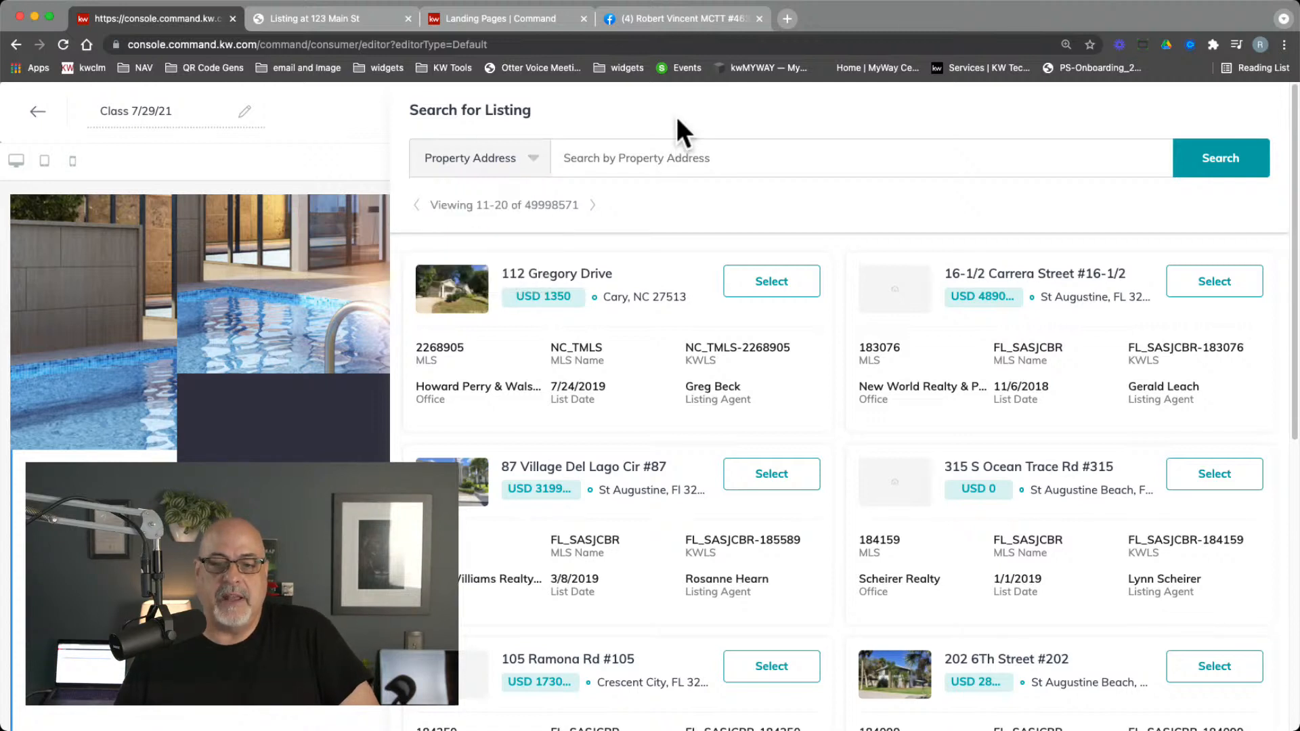
click(765, 476)
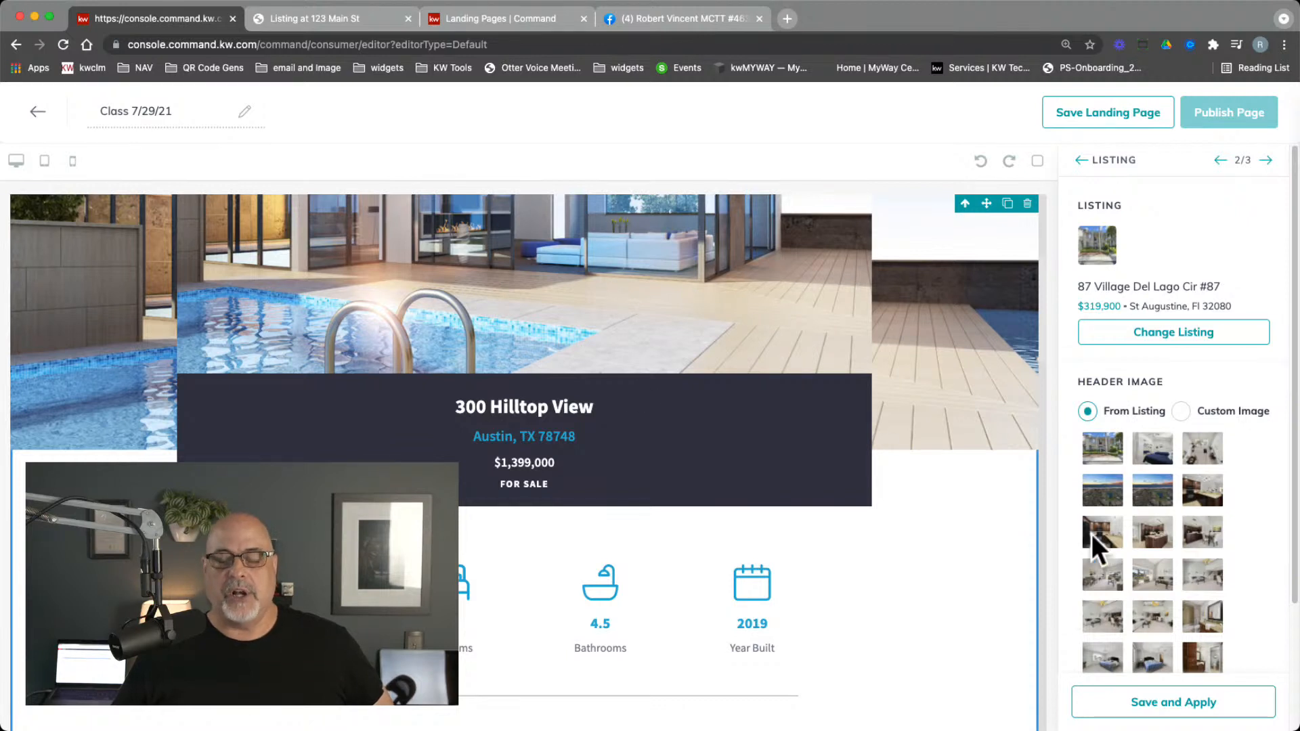
scroll(1189, 580, down, 4)
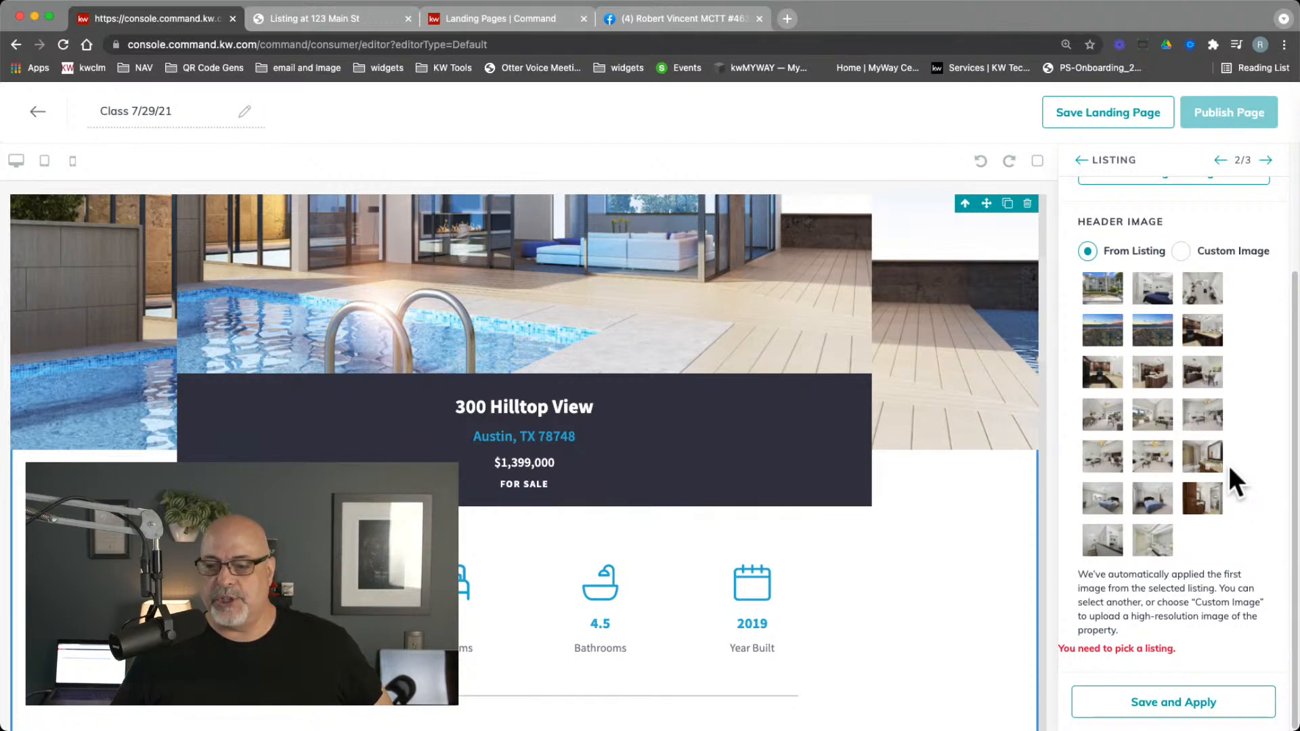
scroll(1228, 466, up, 2)
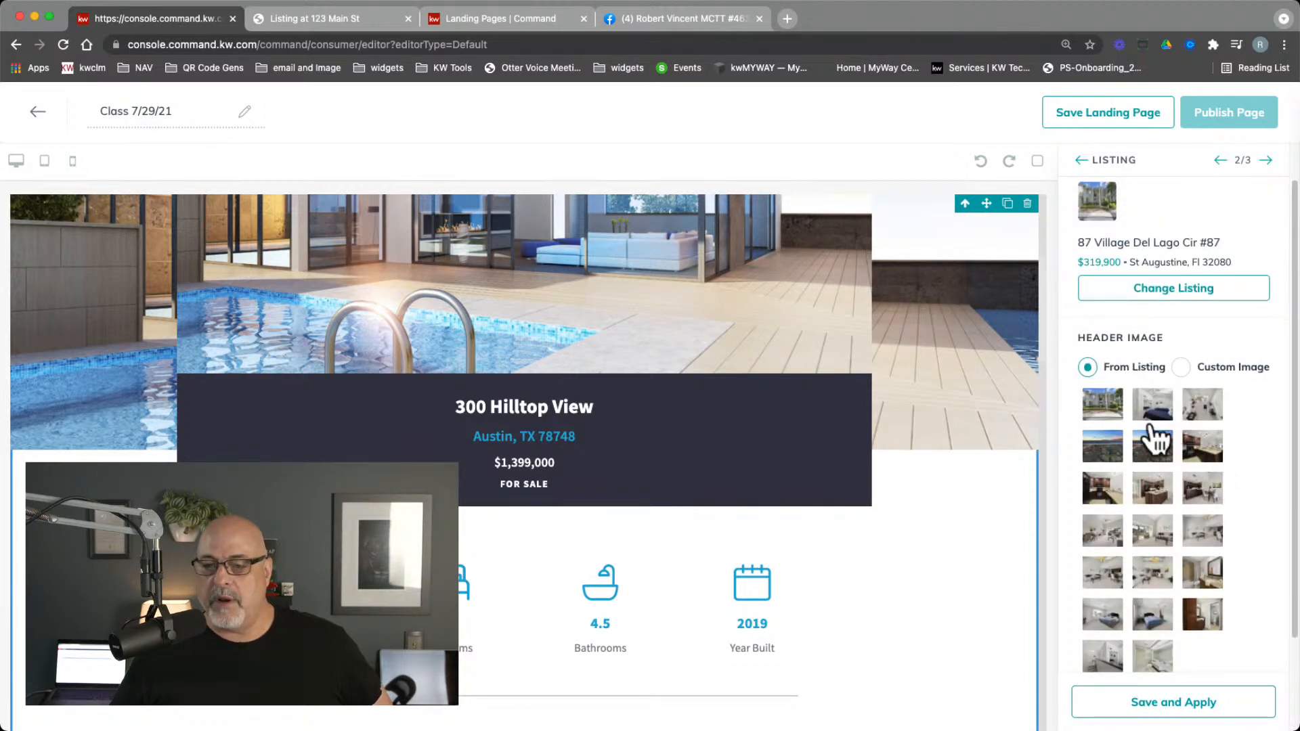
click(1109, 414)
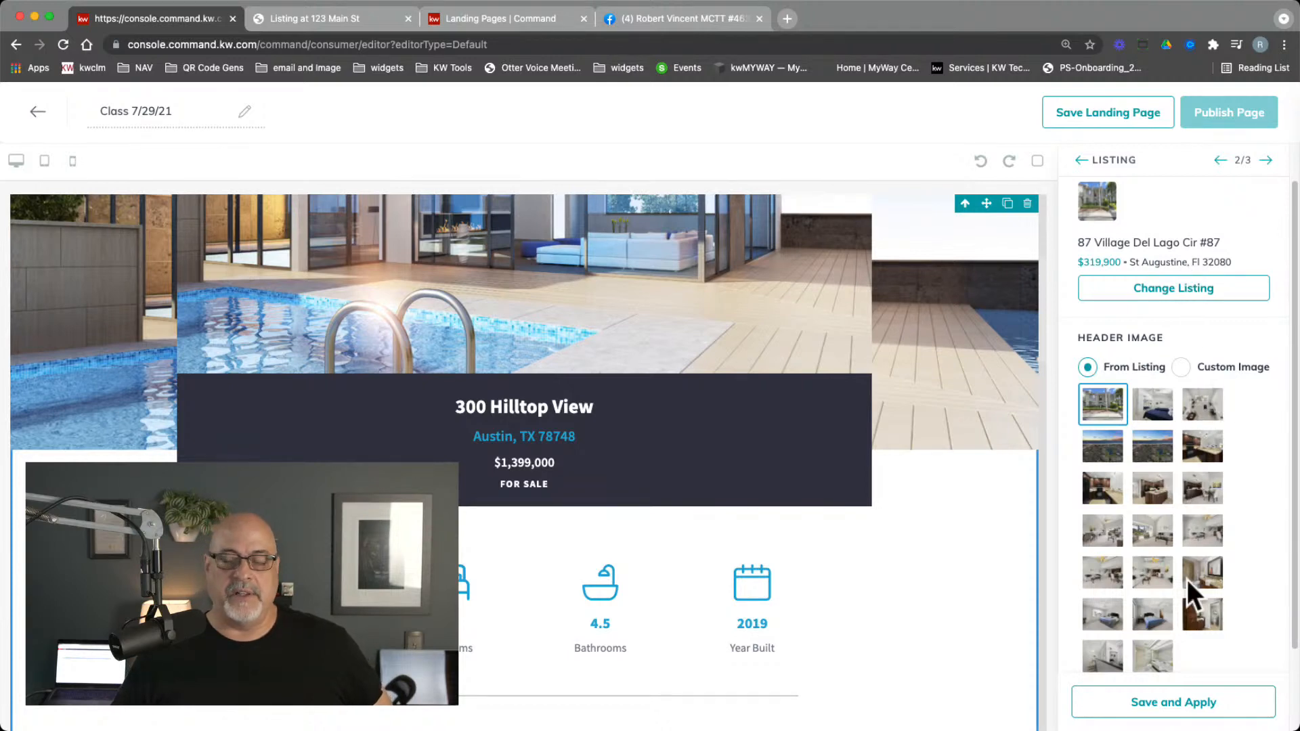
click(1162, 706)
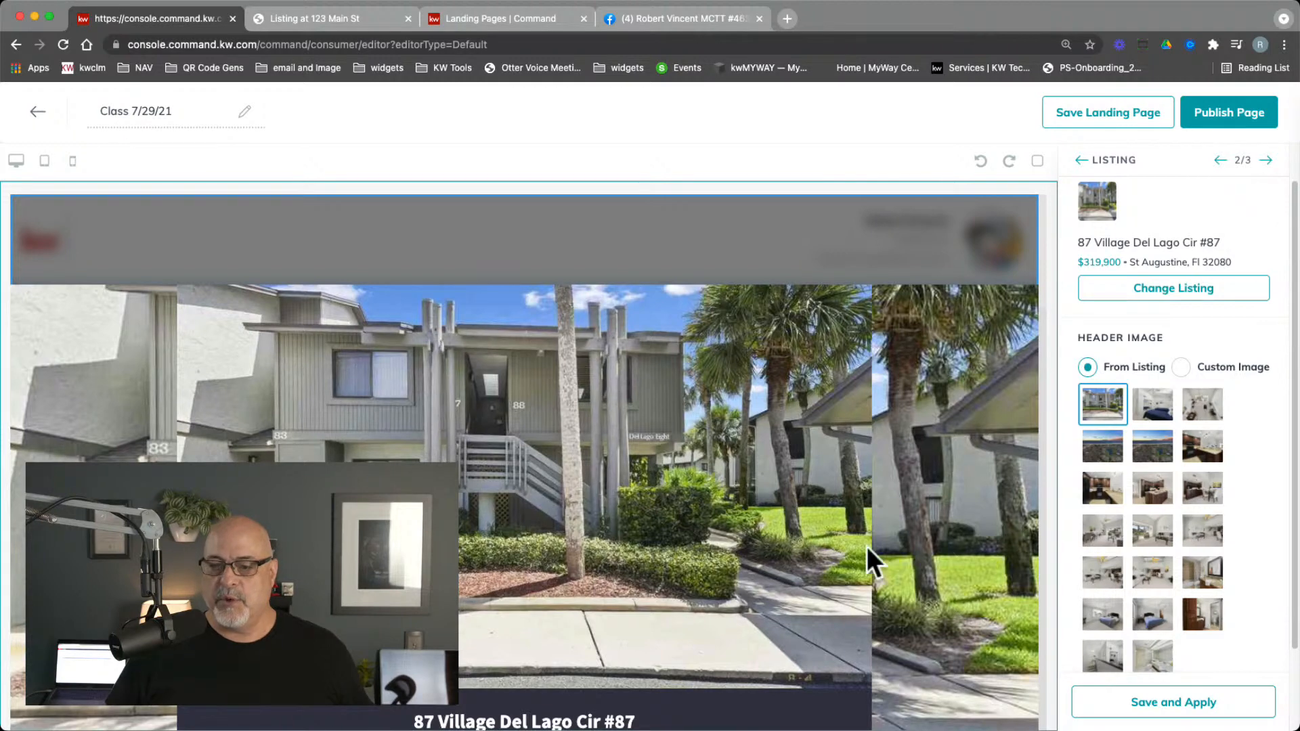
scroll(685, 502, down, 3)
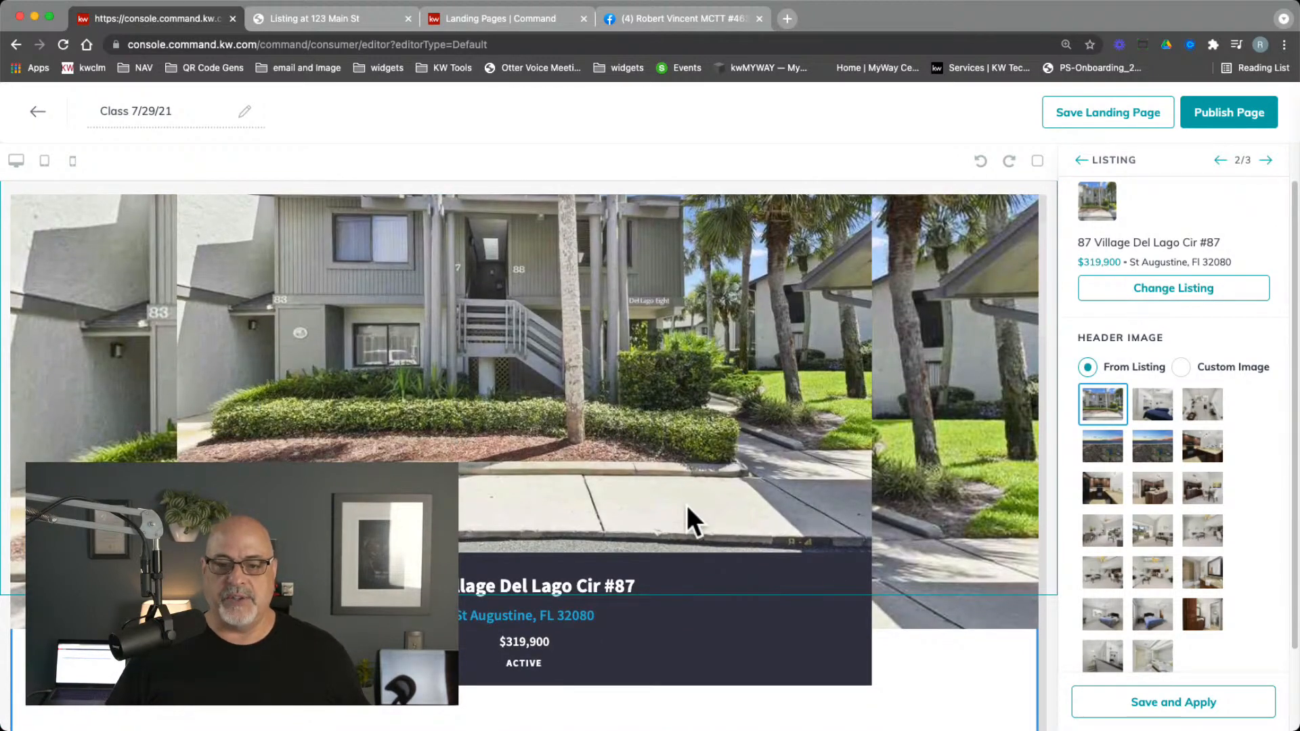
scroll(686, 506, down, 5)
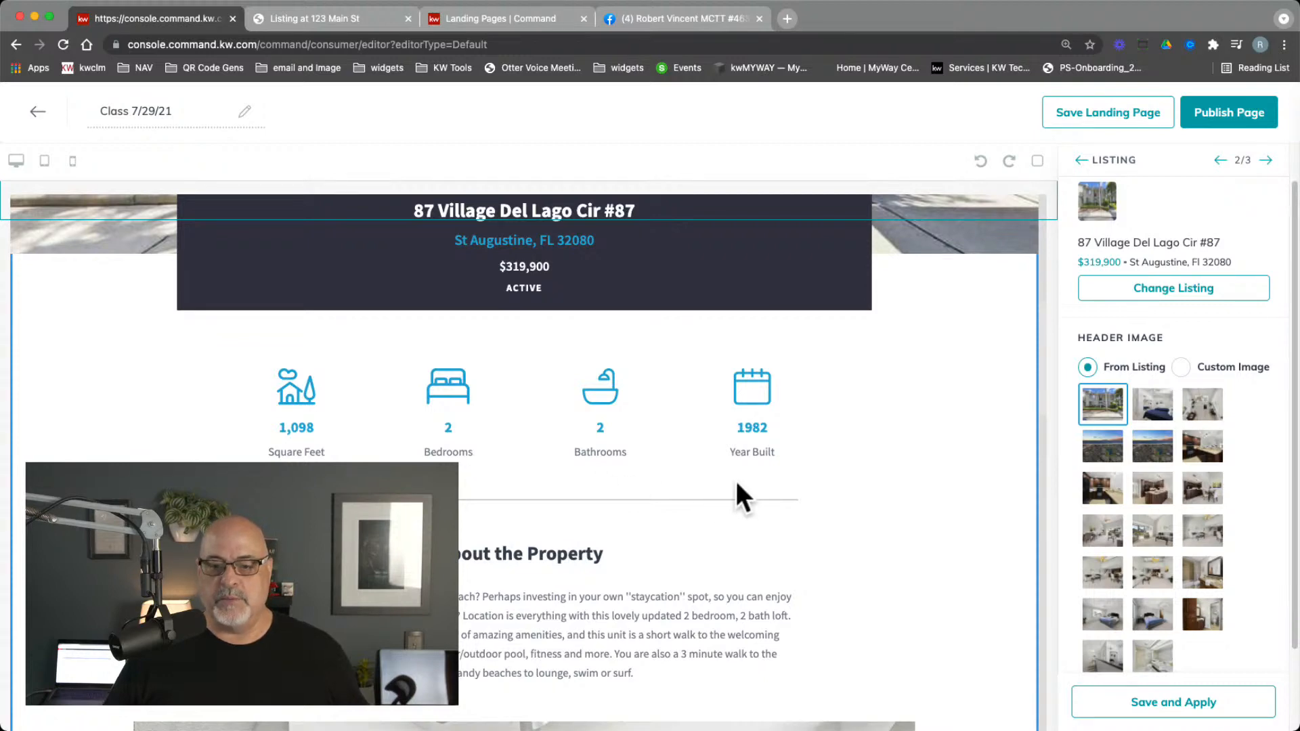
scroll(734, 482, down, 10)
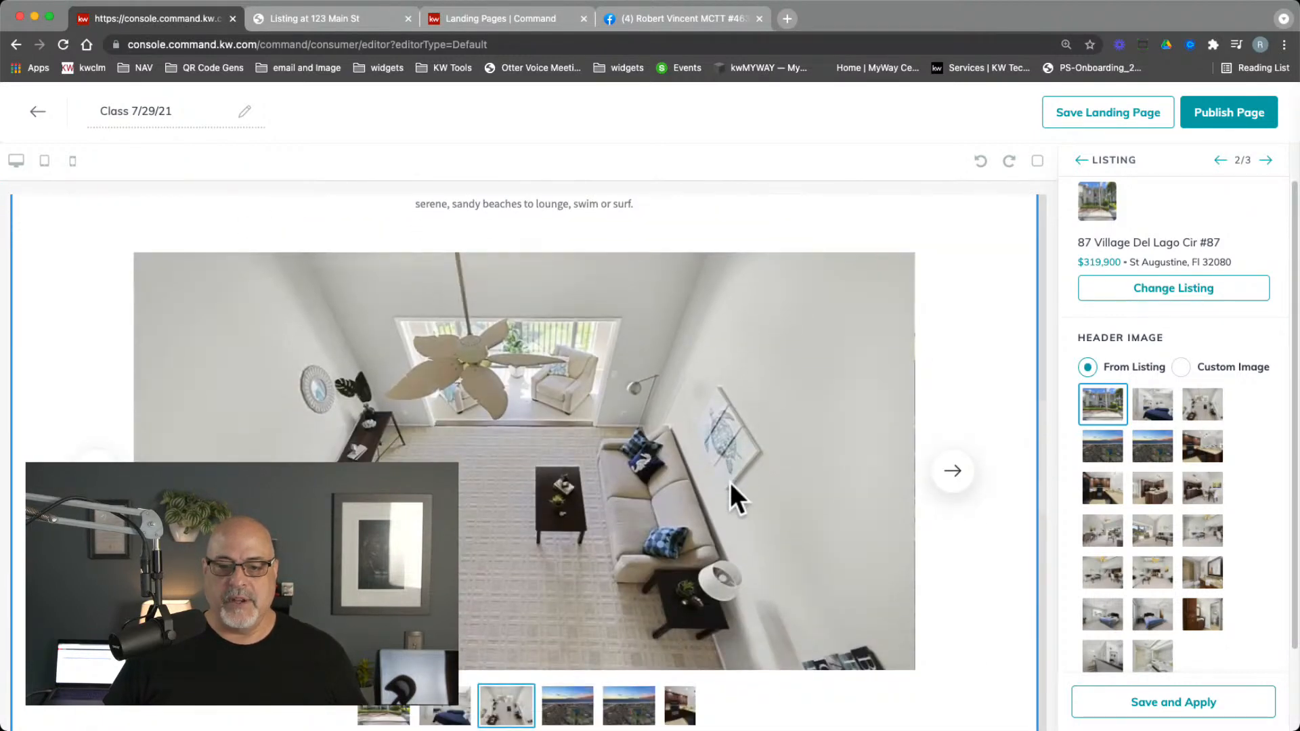
click(954, 481)
click(951, 481)
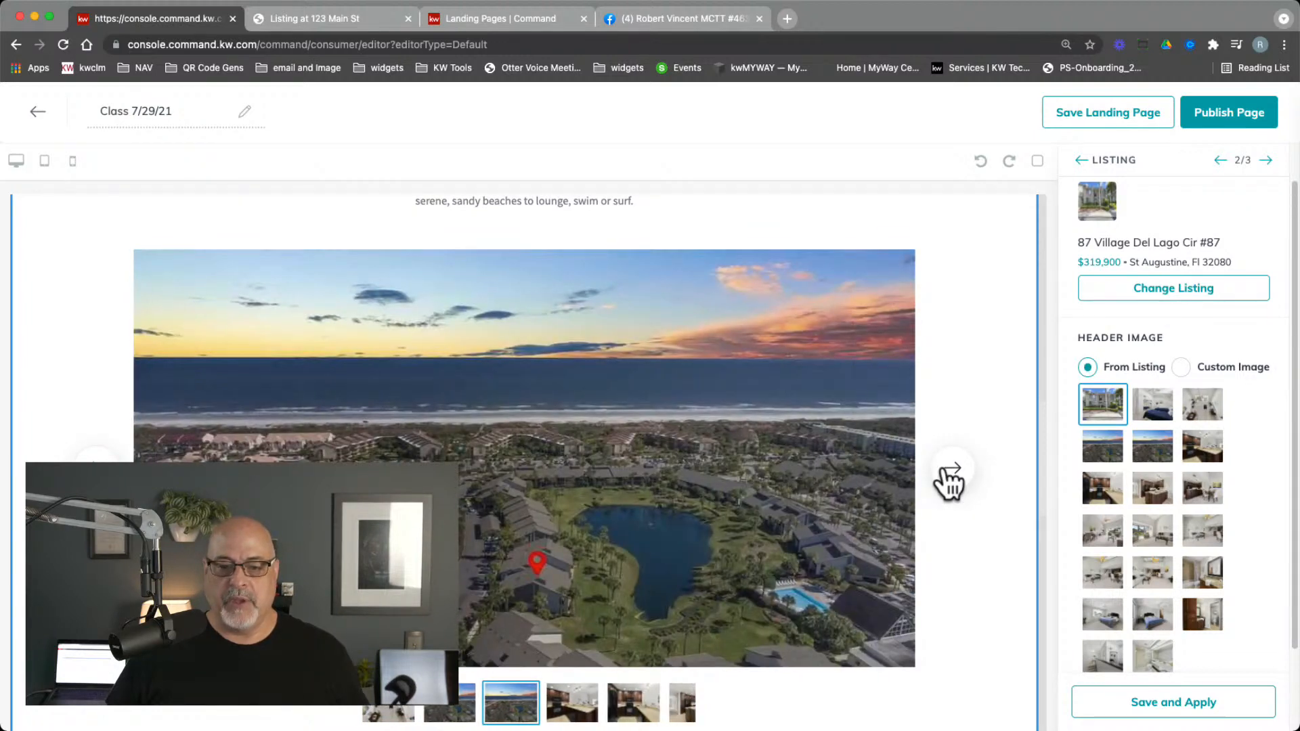
click(949, 477)
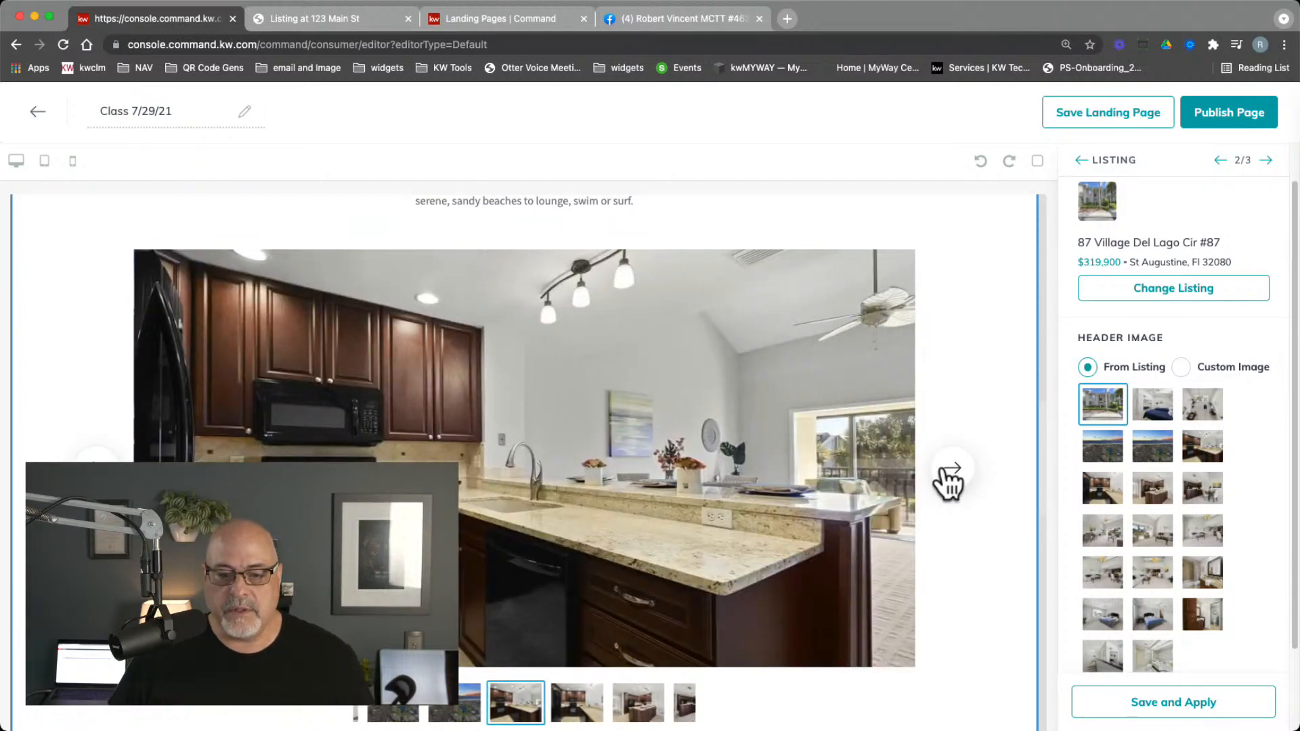
click(95, 474)
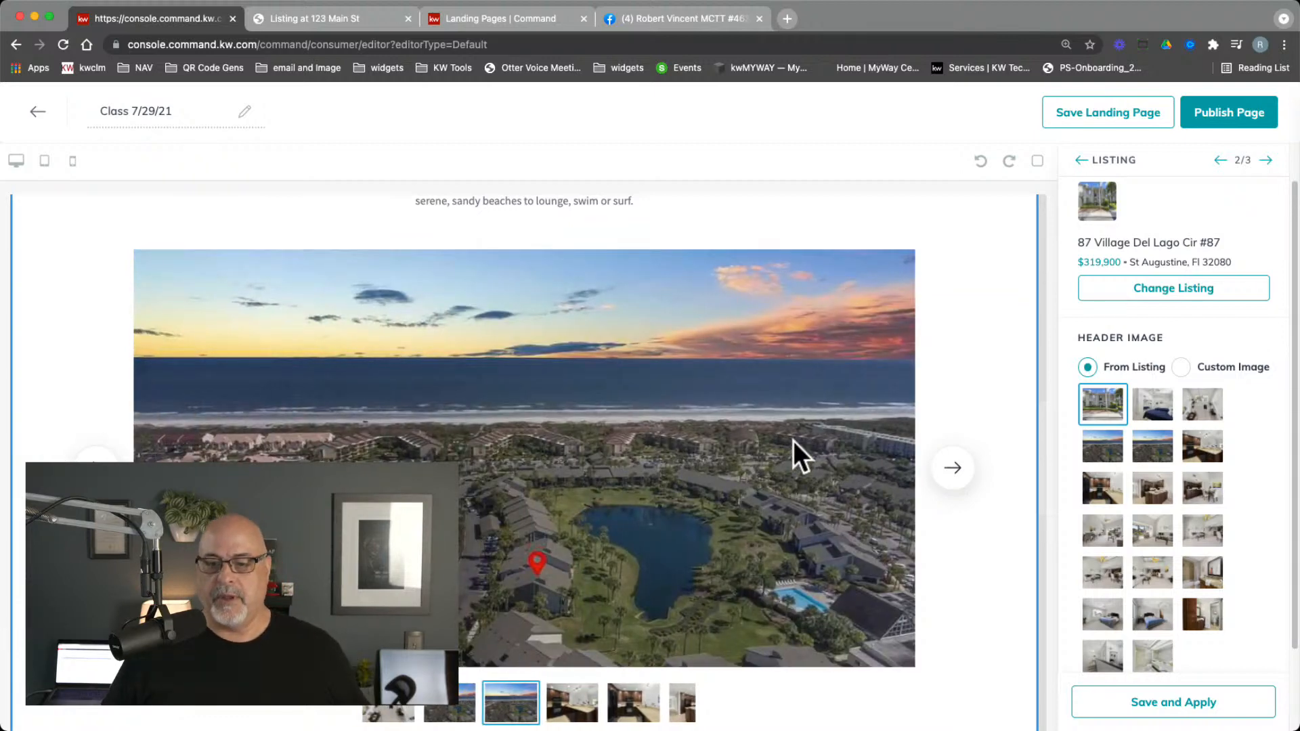
click(950, 477)
click(950, 478)
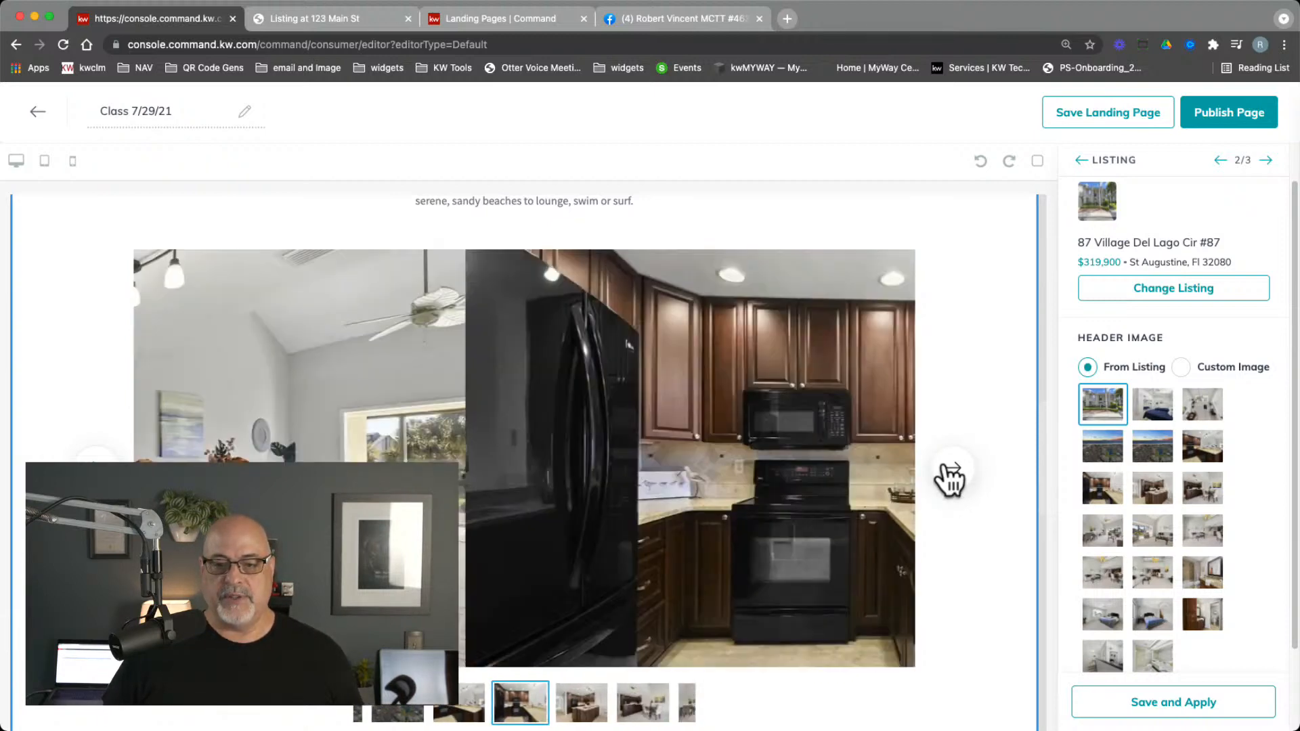
scroll(900, 507, down, 3)
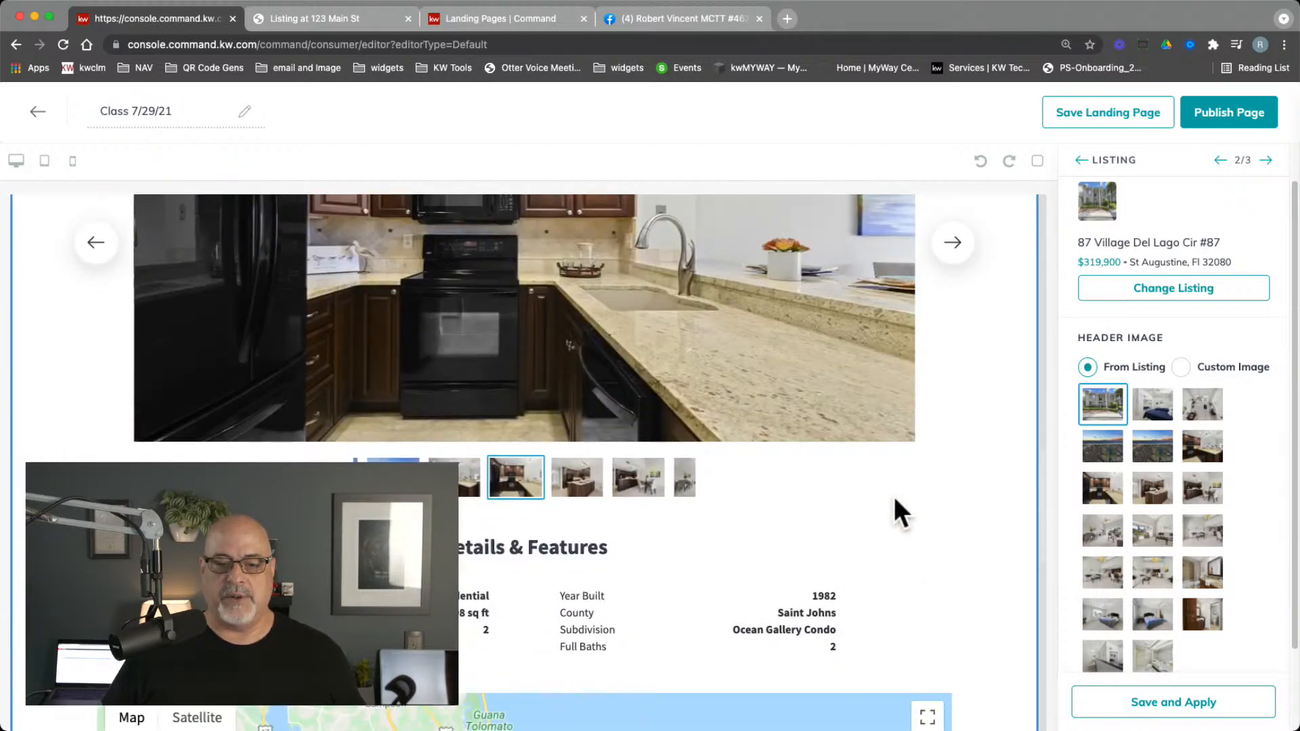
scroll(894, 497, down, 2)
scroll(562, 499, down, 4)
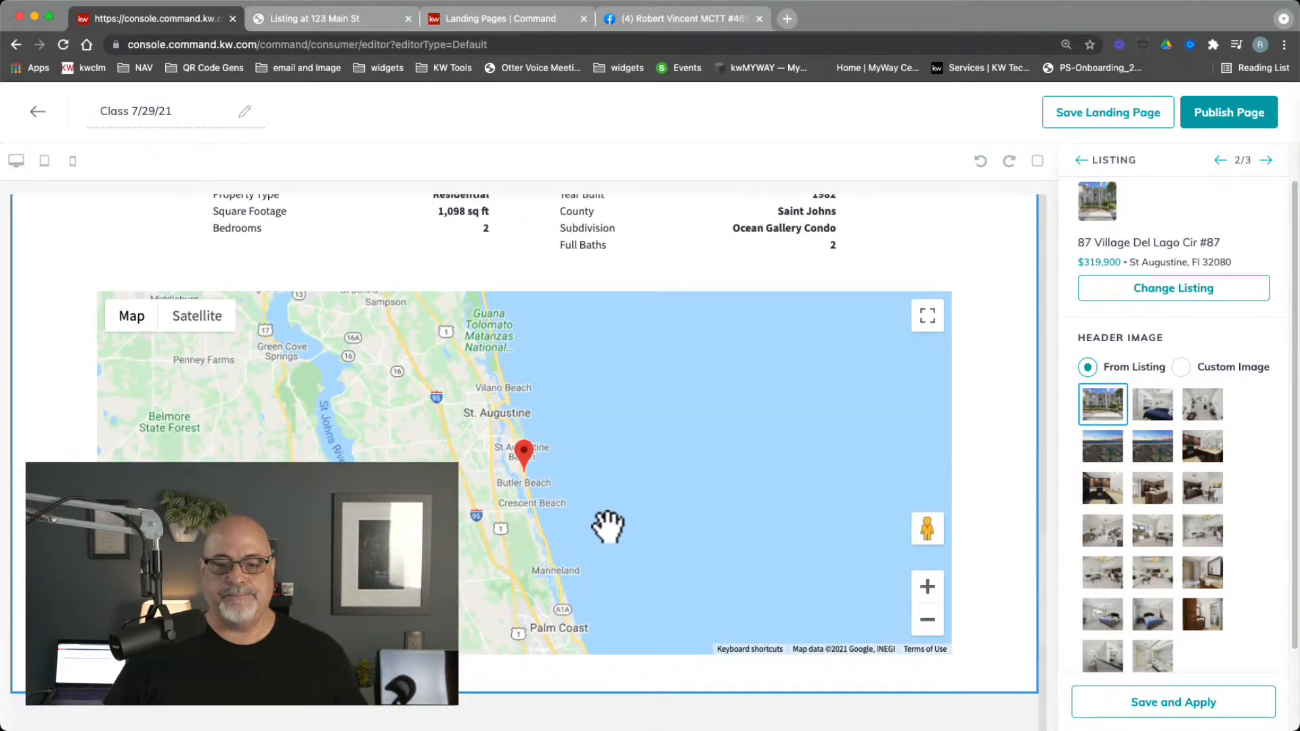
scroll(619, 509, down, 2)
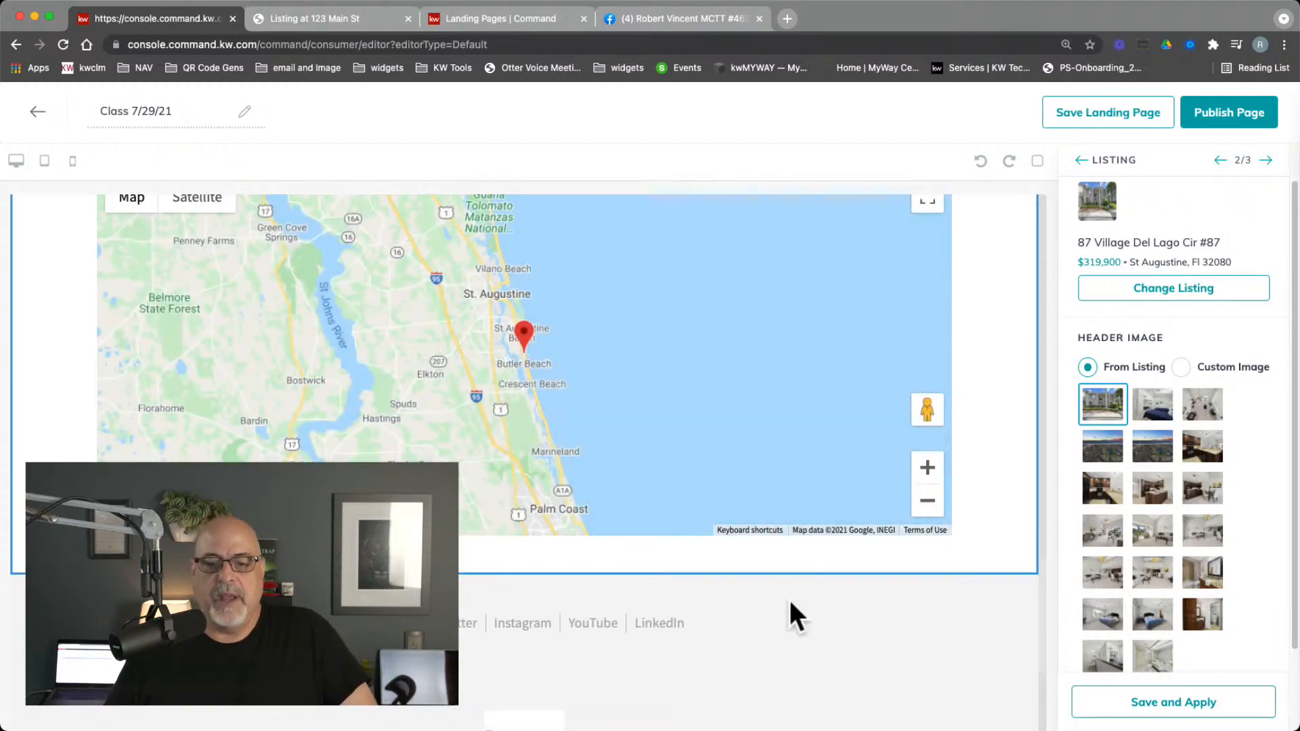
scroll(786, 596, down, 5)
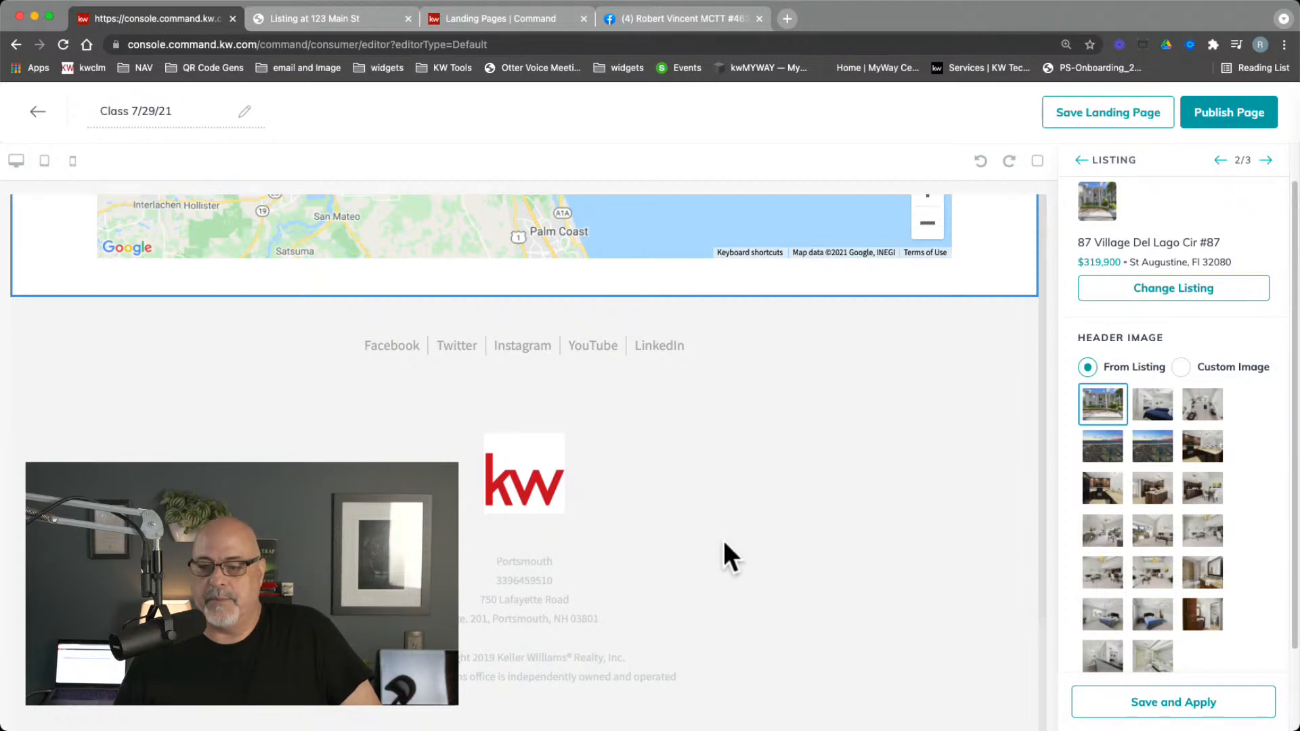
click(1145, 706)
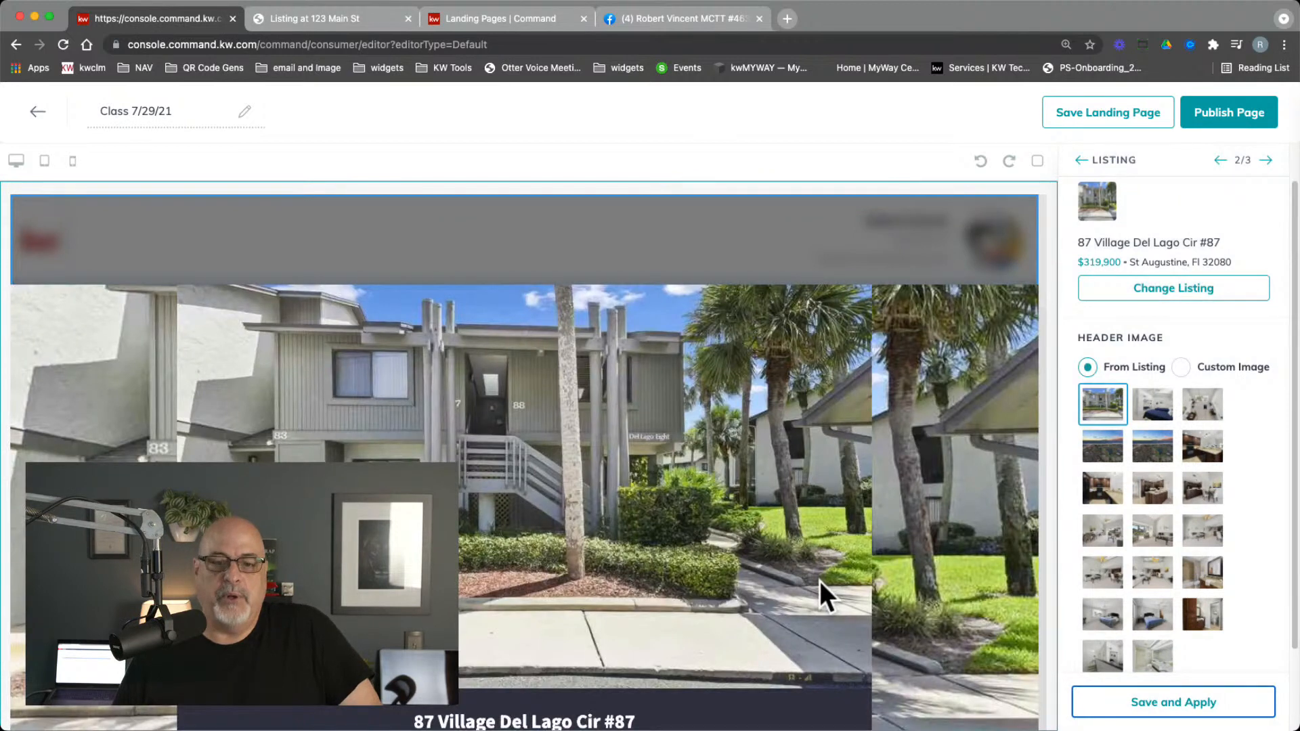
scroll(765, 610, down, 2)
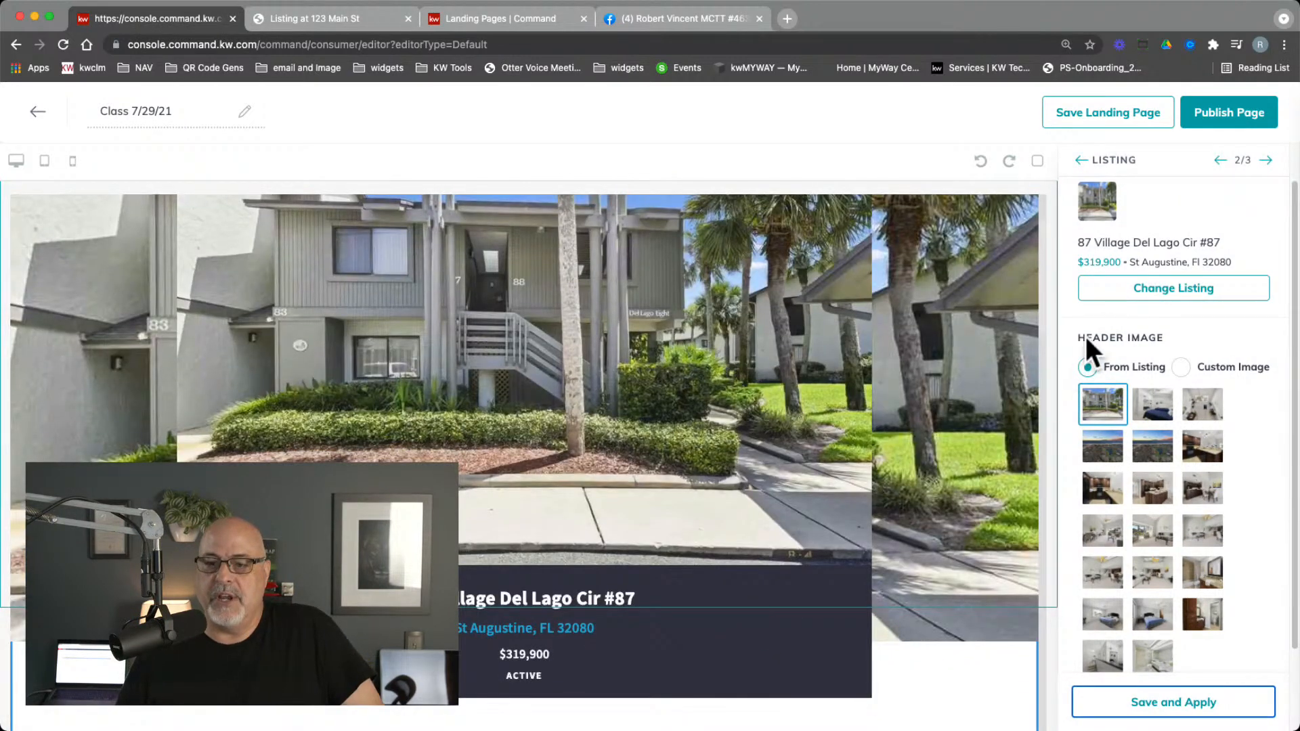
drag(1079, 243, 1226, 241)
key(cmd+c)
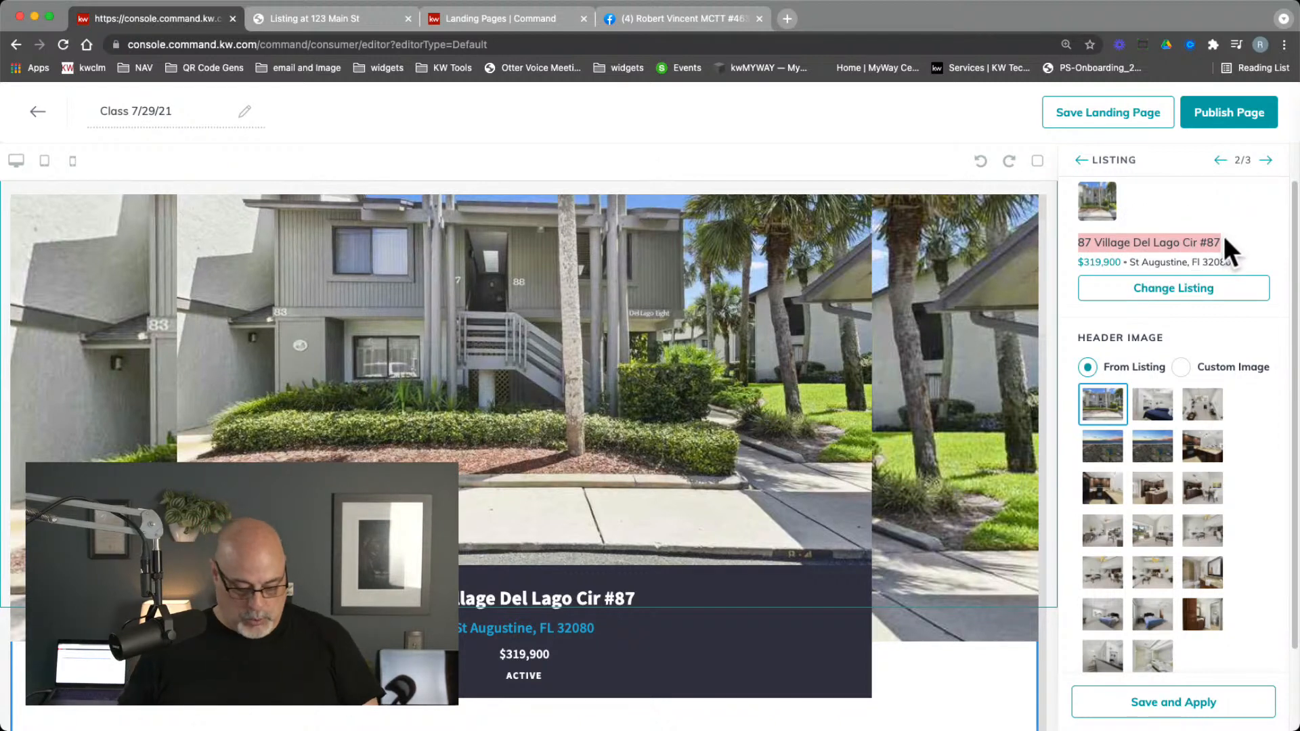
drag(212, 110, 79, 114)
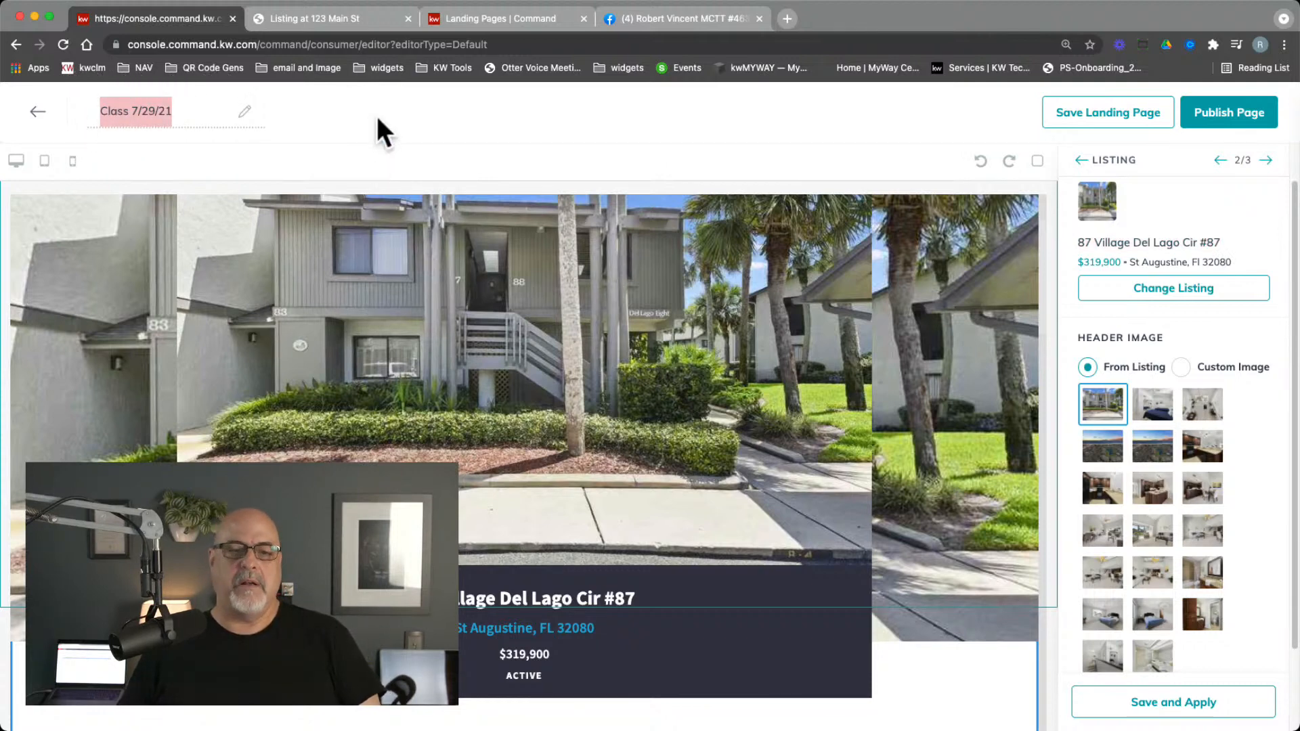
key(cmd+v)
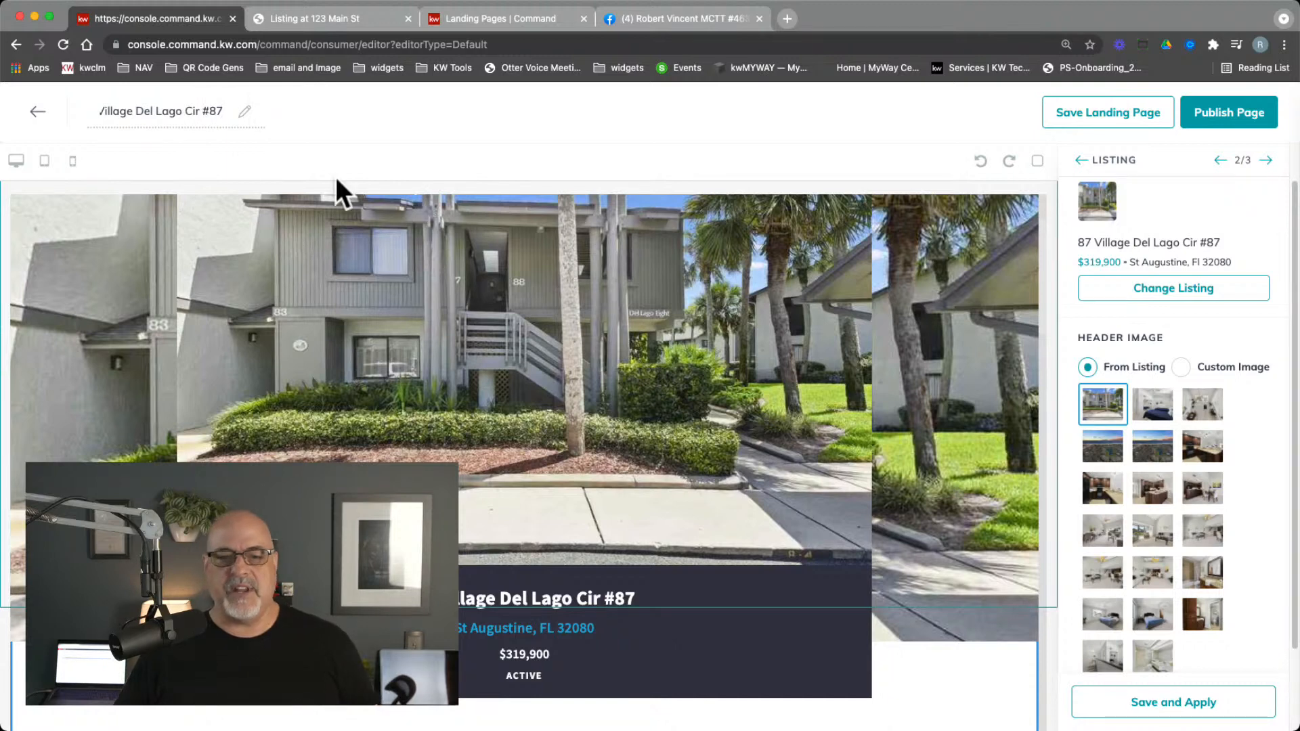
drag(147, 119, 40, 116)
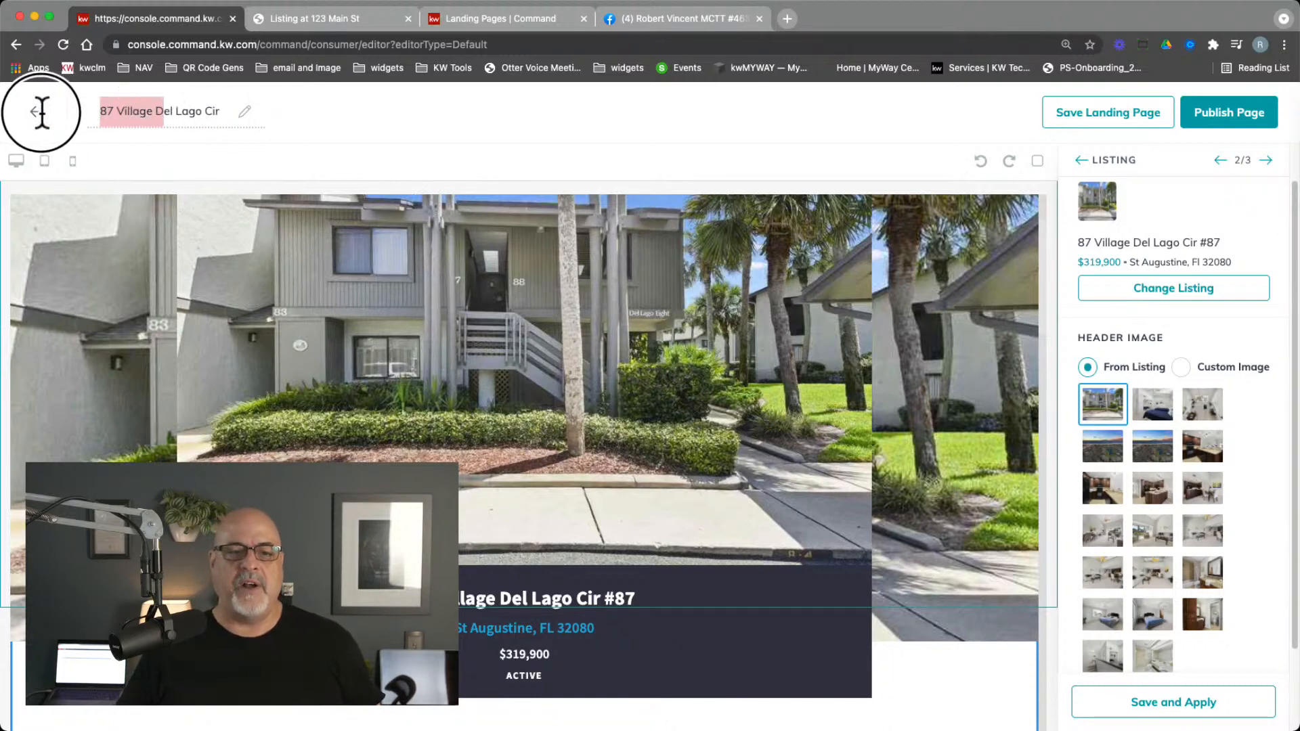
click(441, 109)
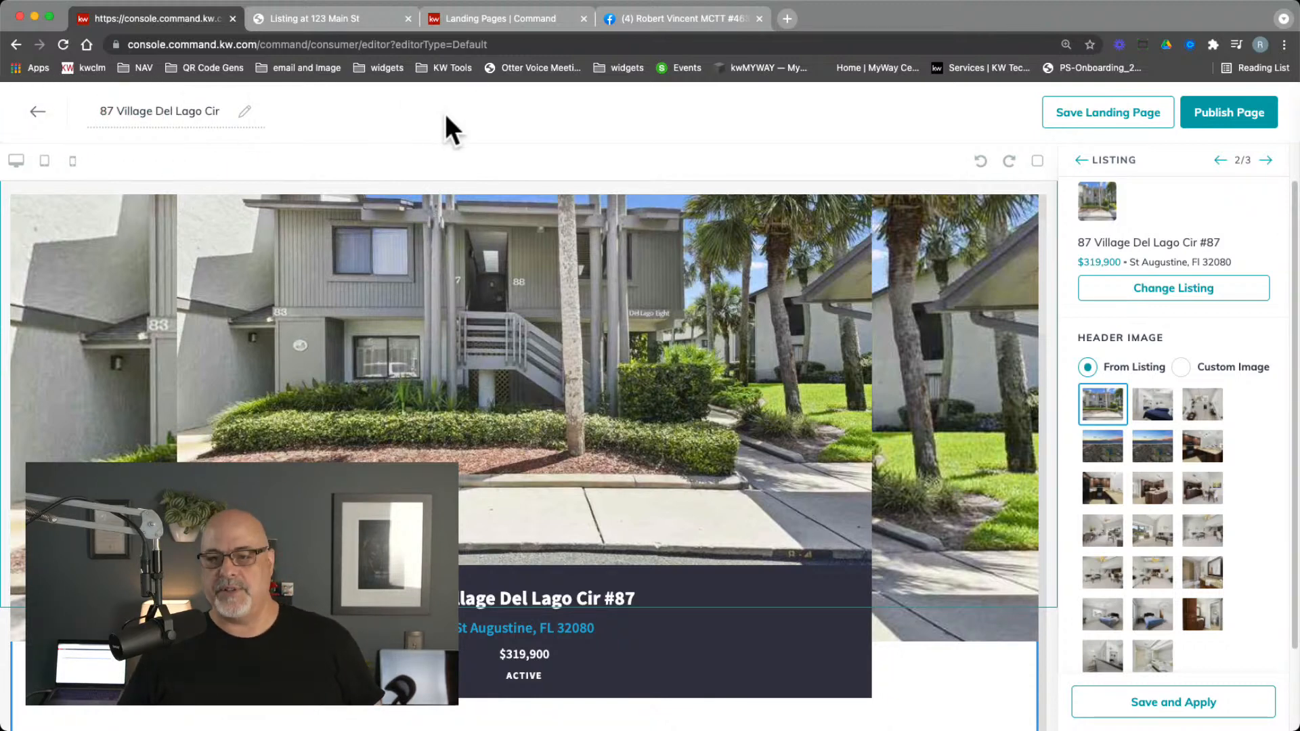
Step: Publish the page and confirm updating the already-live version
click(1227, 125)
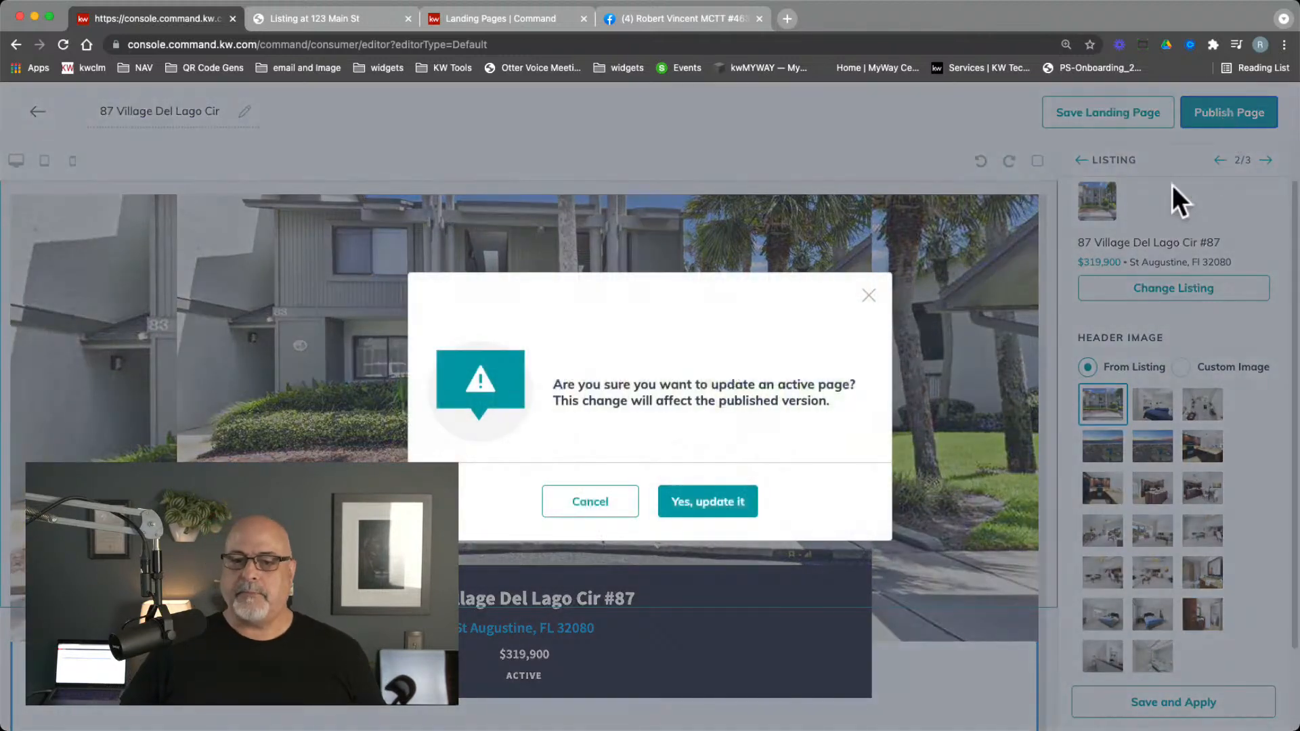
drag(727, 389, 821, 394)
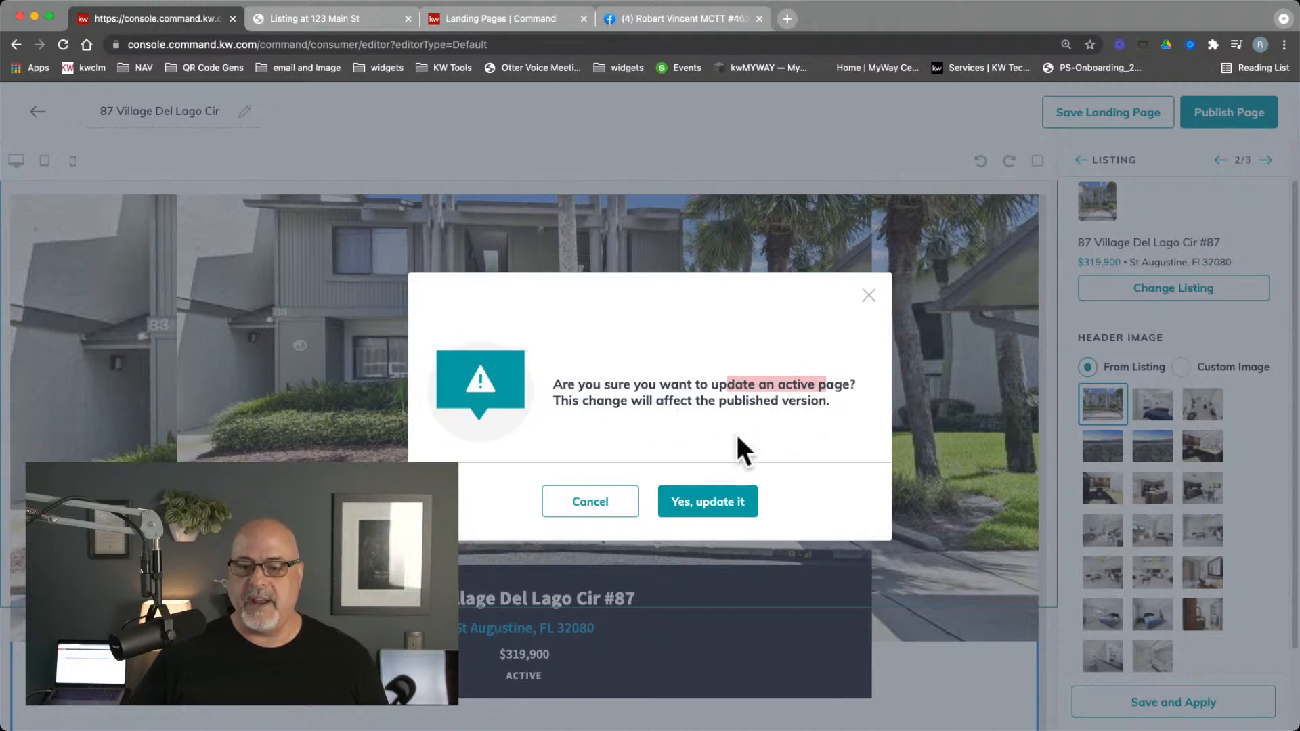
click(708, 509)
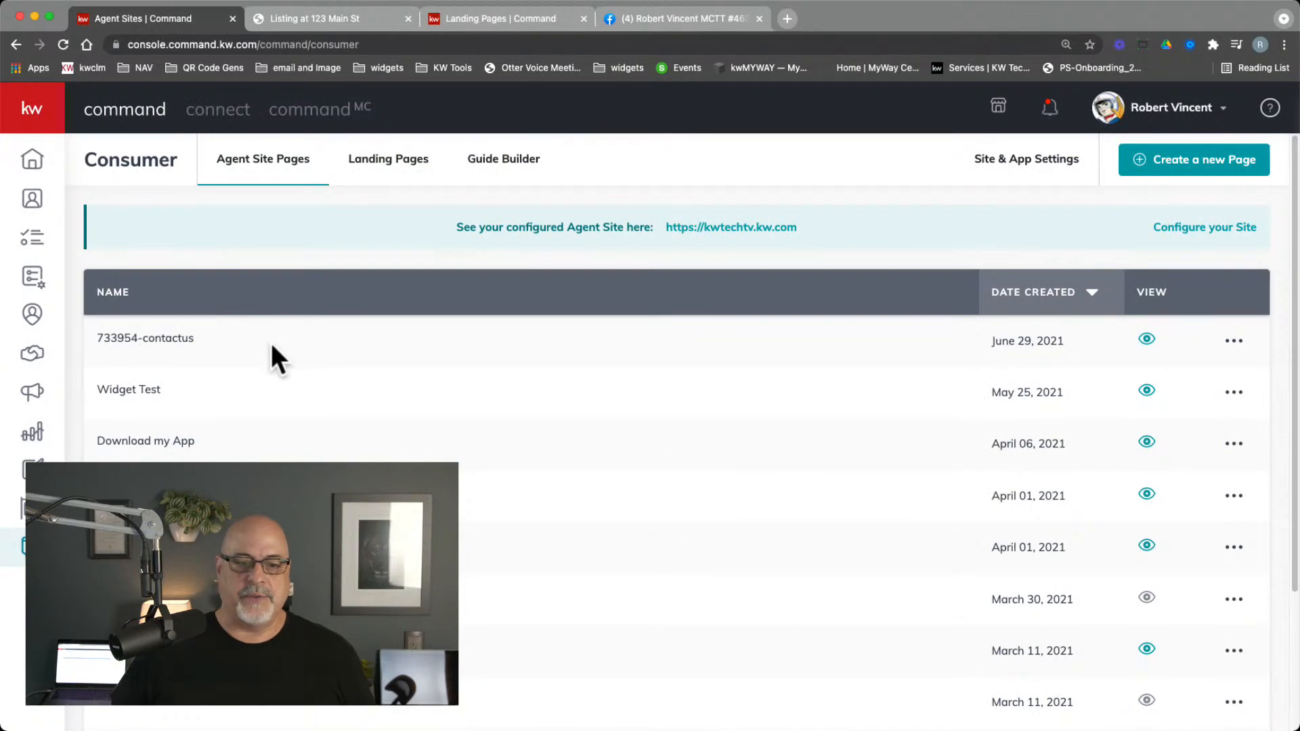
click(380, 170)
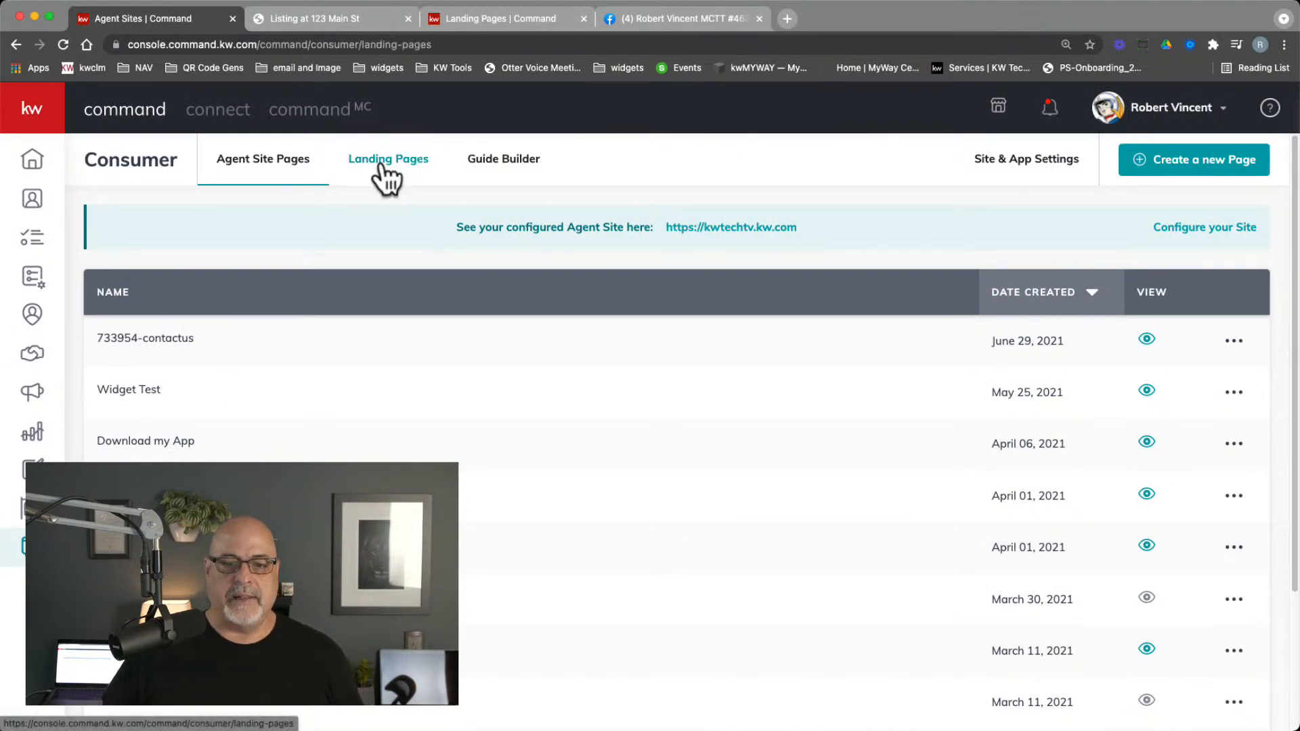
drag(332, 276, 171, 280)
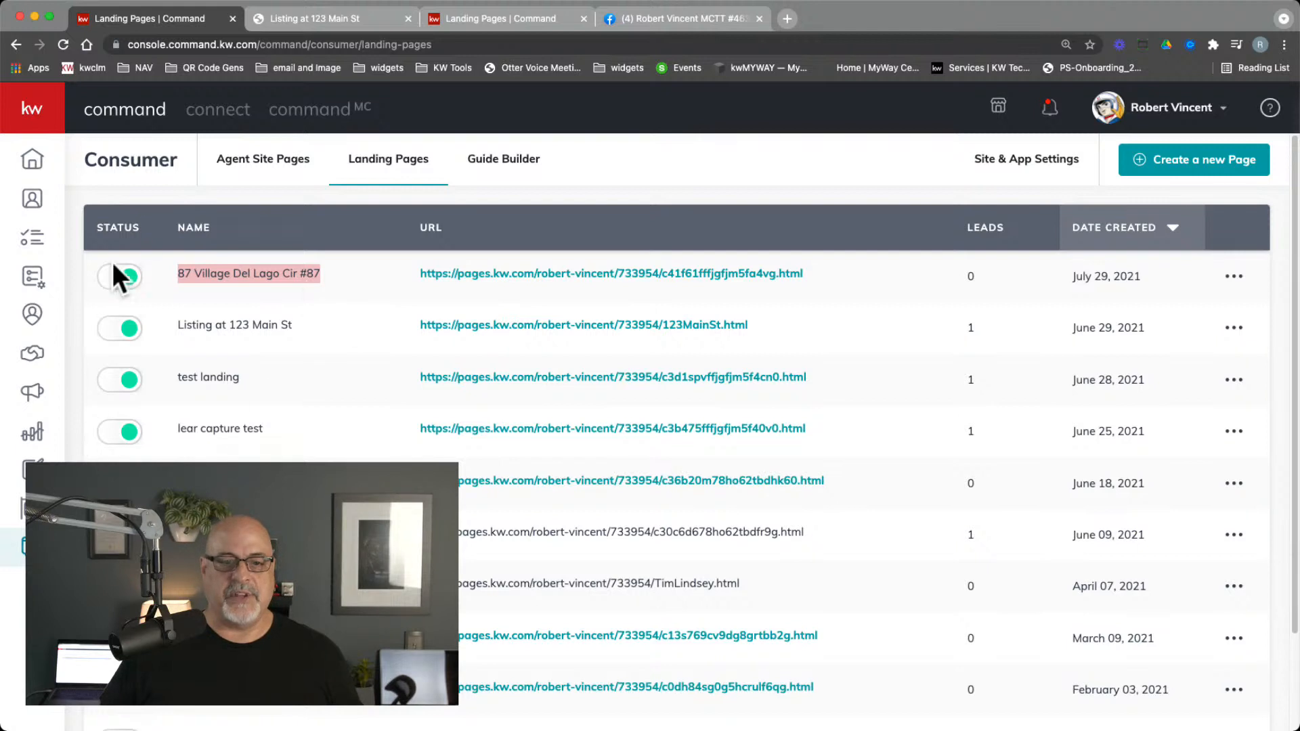
click(475, 21)
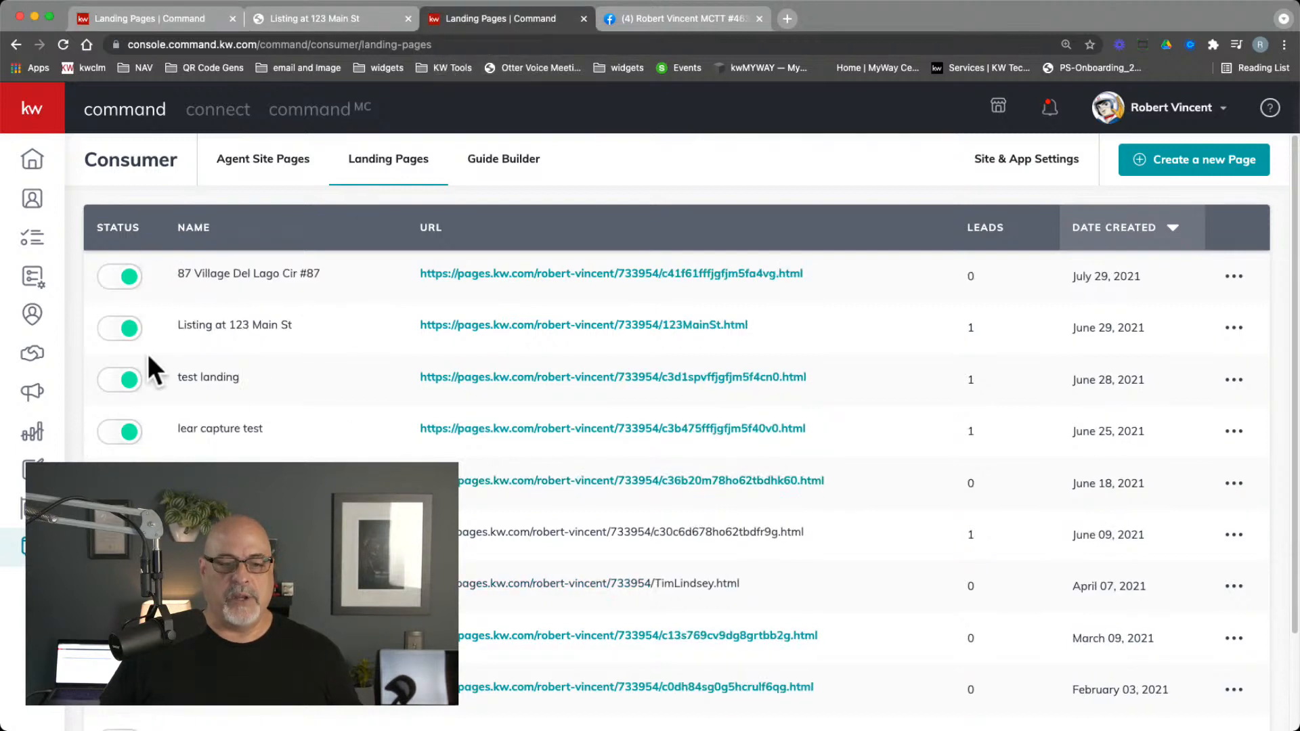
click(37, 396)
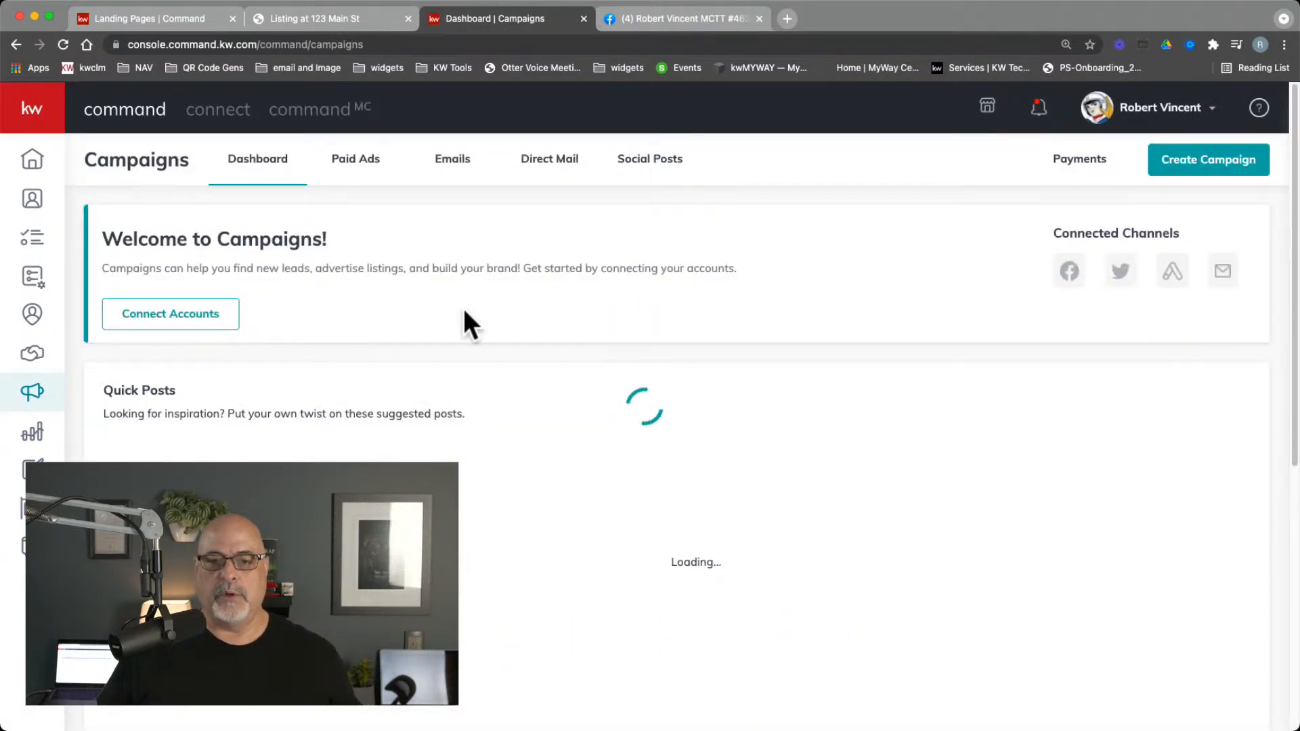
Step: Start a Social Posts campaign and reconnect the Facebook page account for scheduling
click(651, 162)
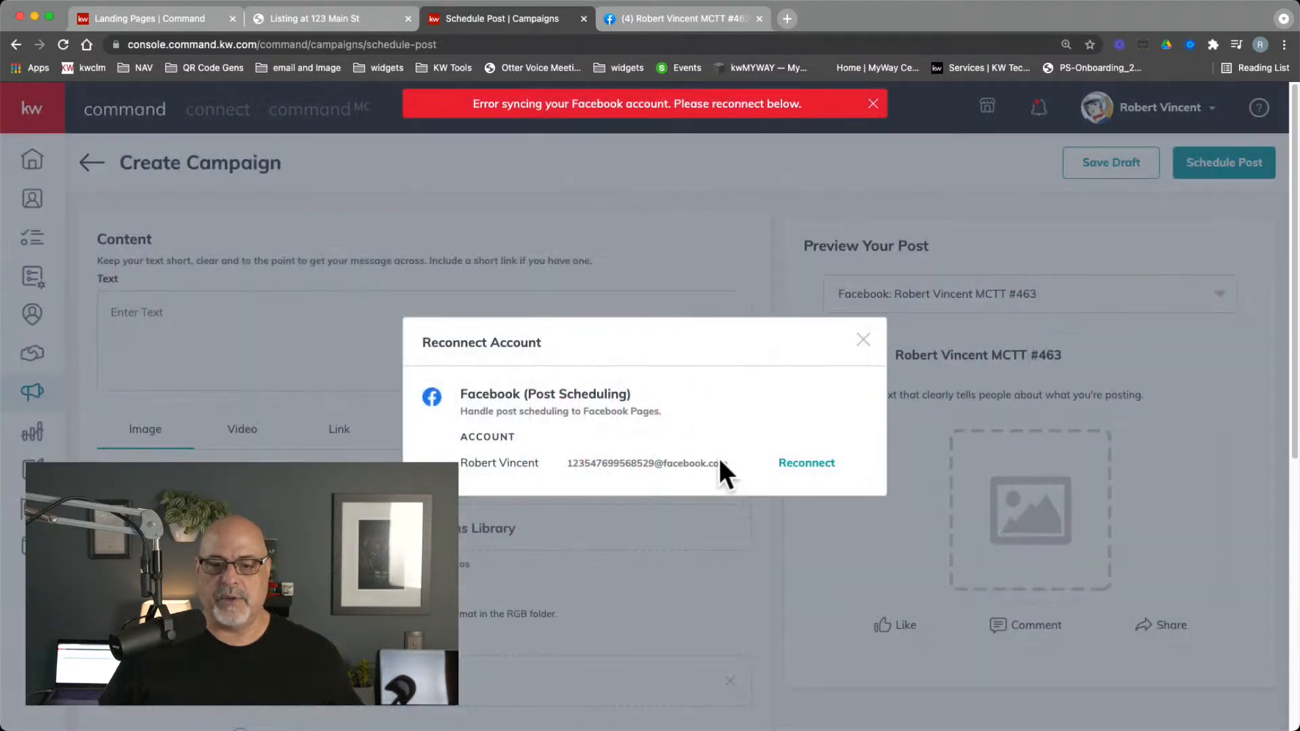
click(793, 463)
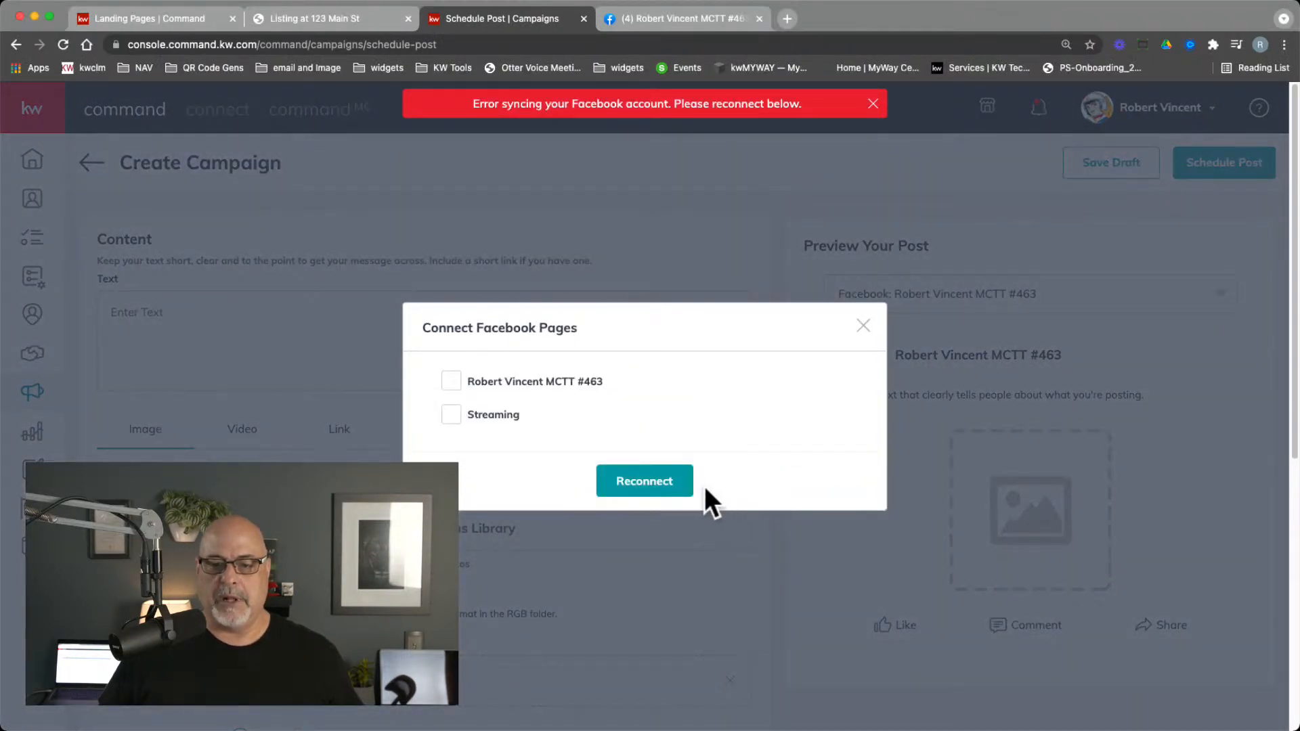
click(544, 384)
click(635, 489)
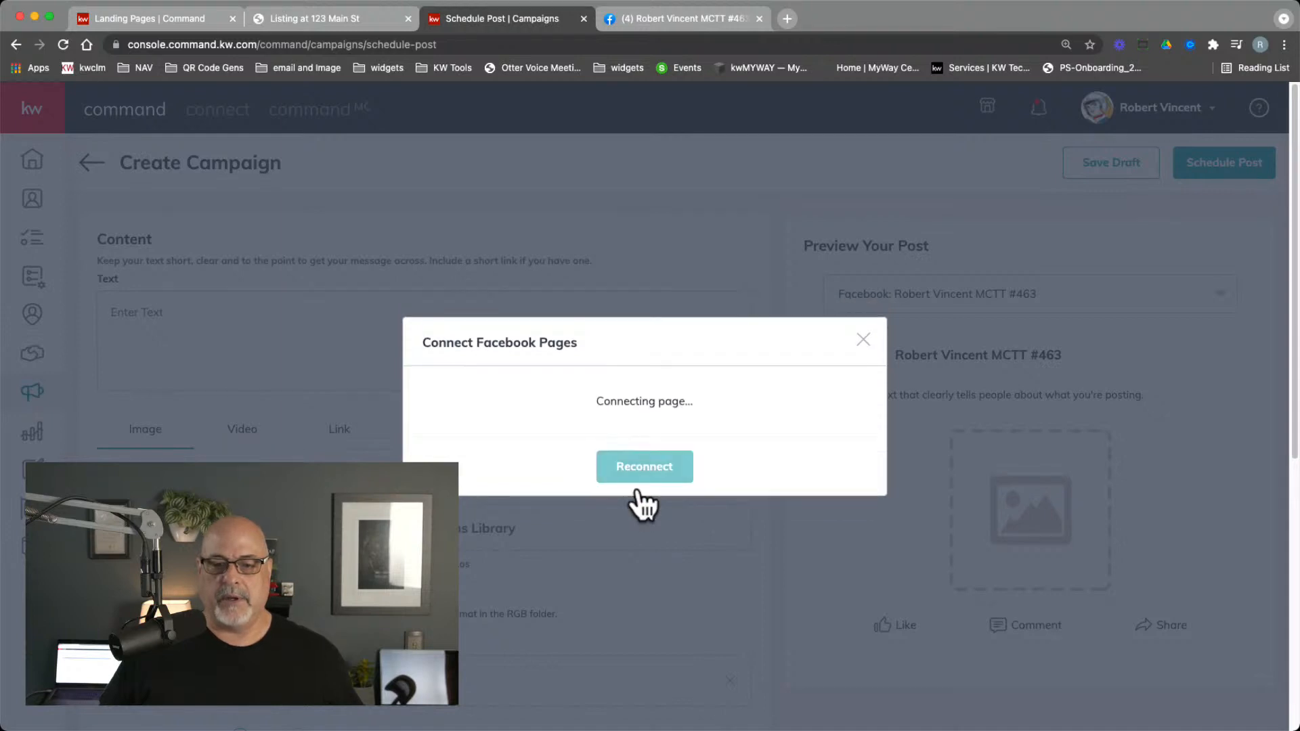
scroll(555, 474, down, 7)
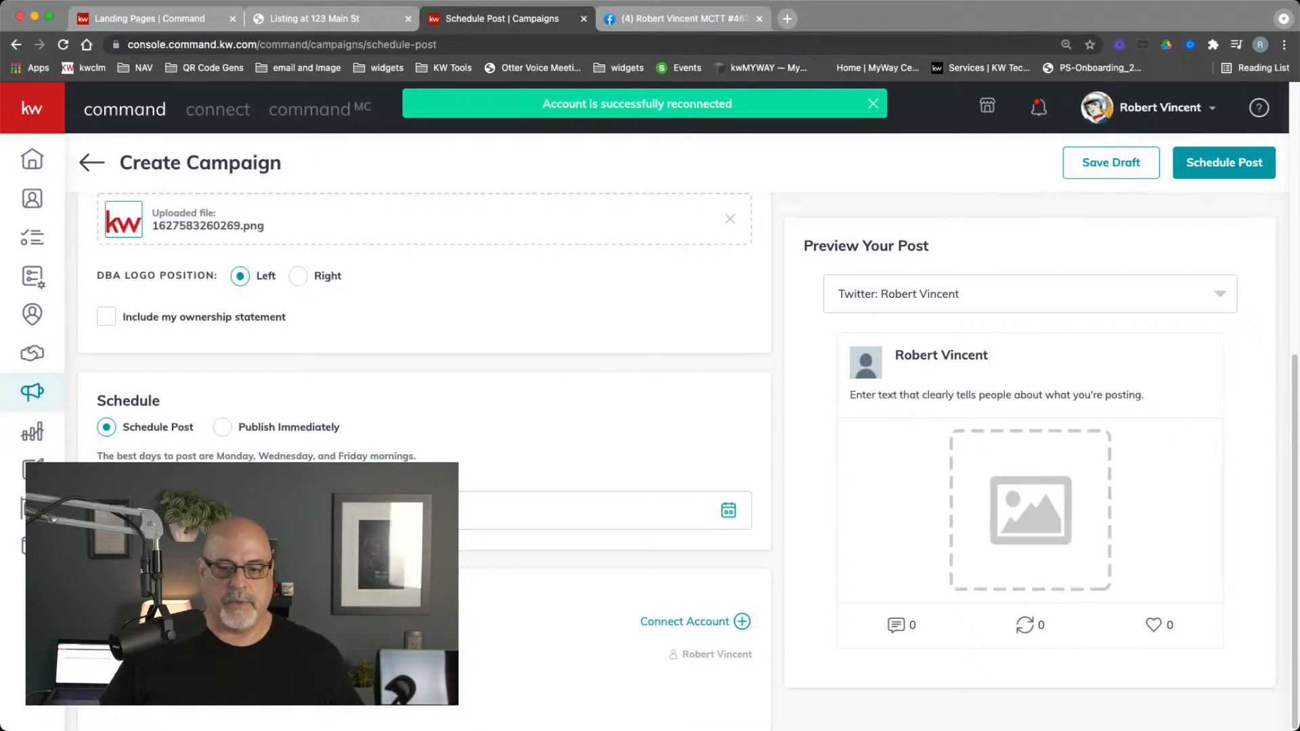
scroll(424, 406, up, 7)
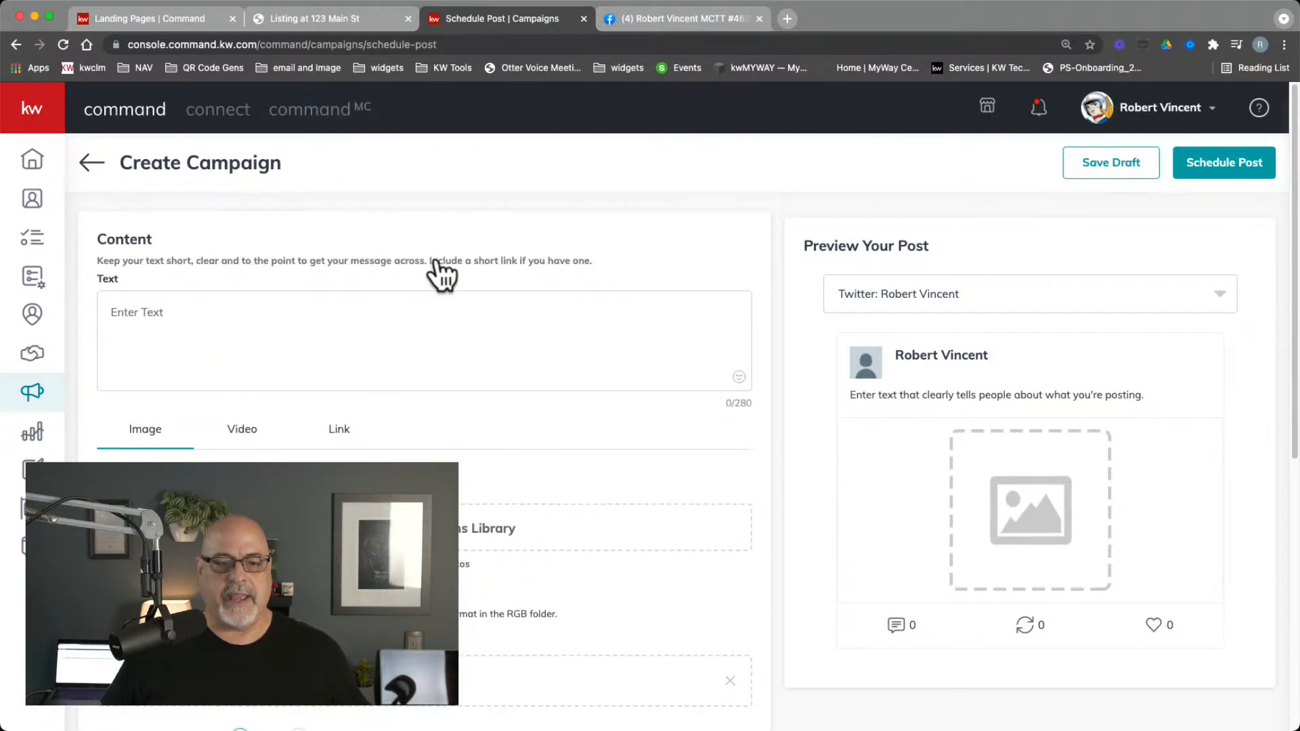
Step: Make the post a Link post reading 'Check this house out!' and return to the Landing Pages list
click(339, 433)
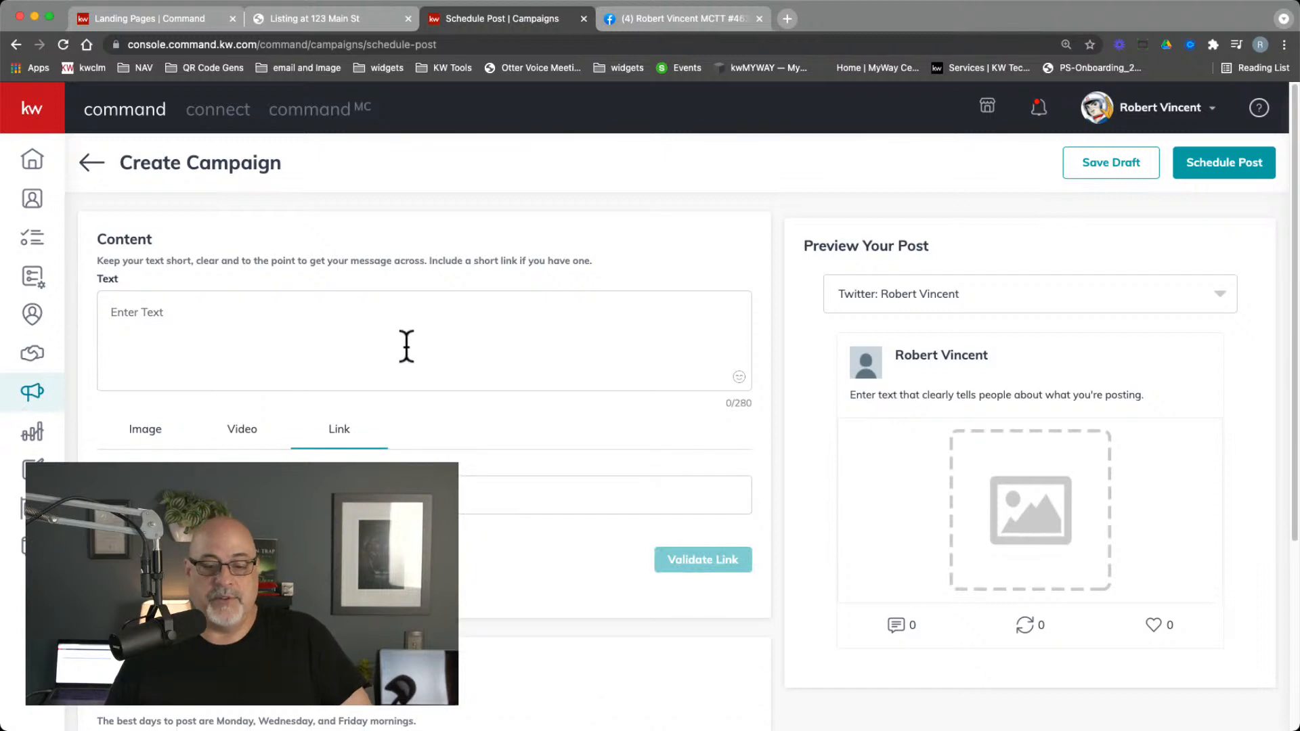
click(293, 325)
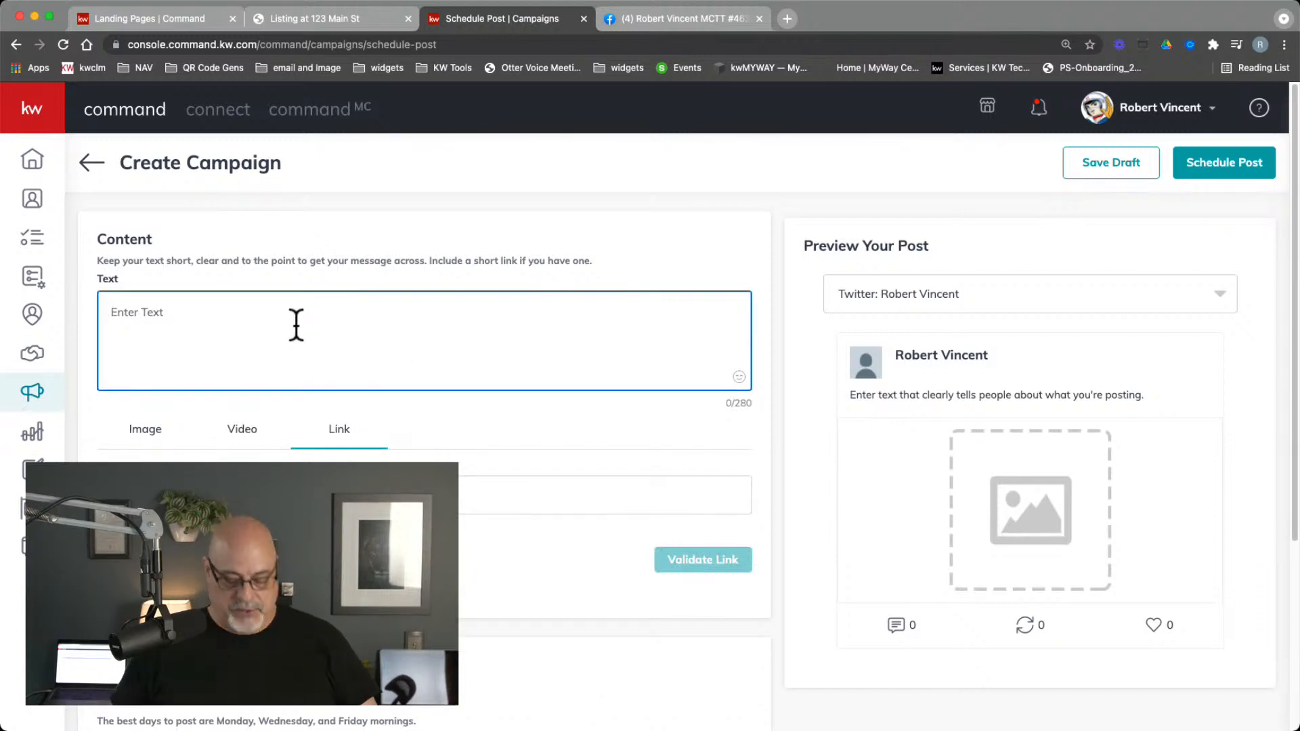
text(Check thi)
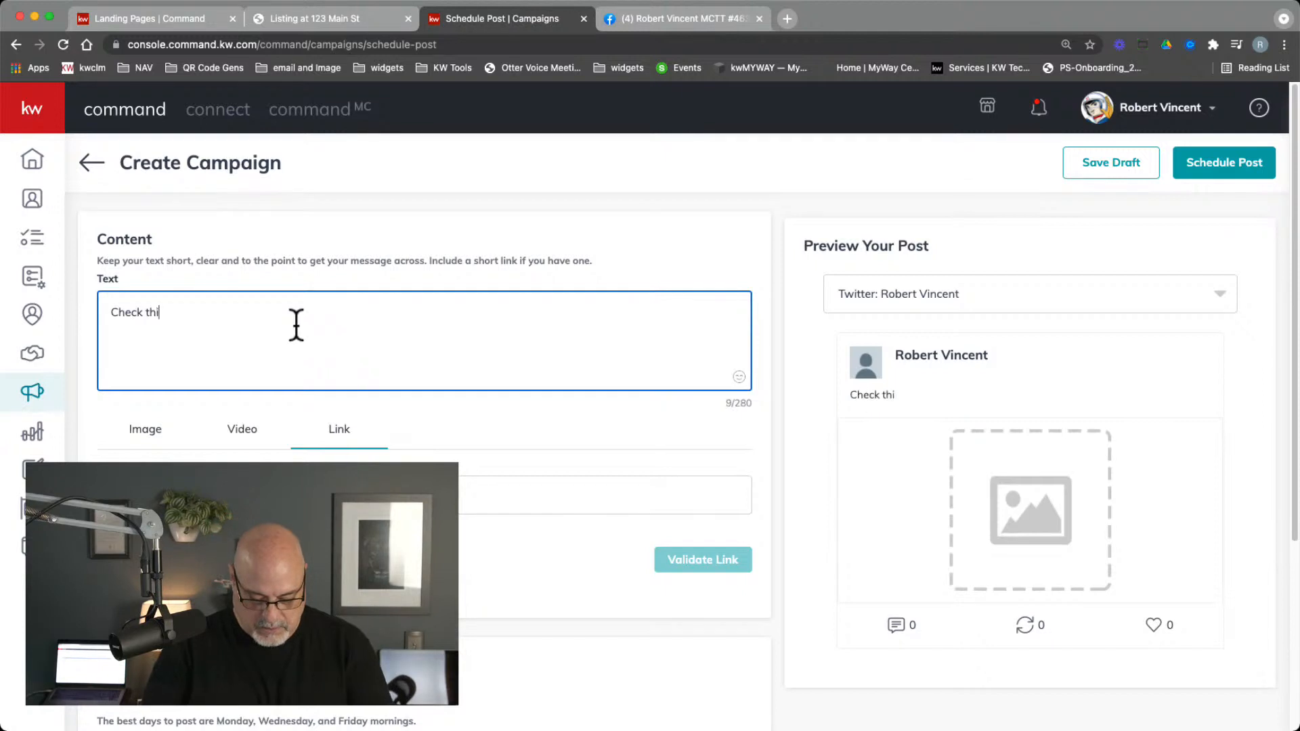
text(s house ou)
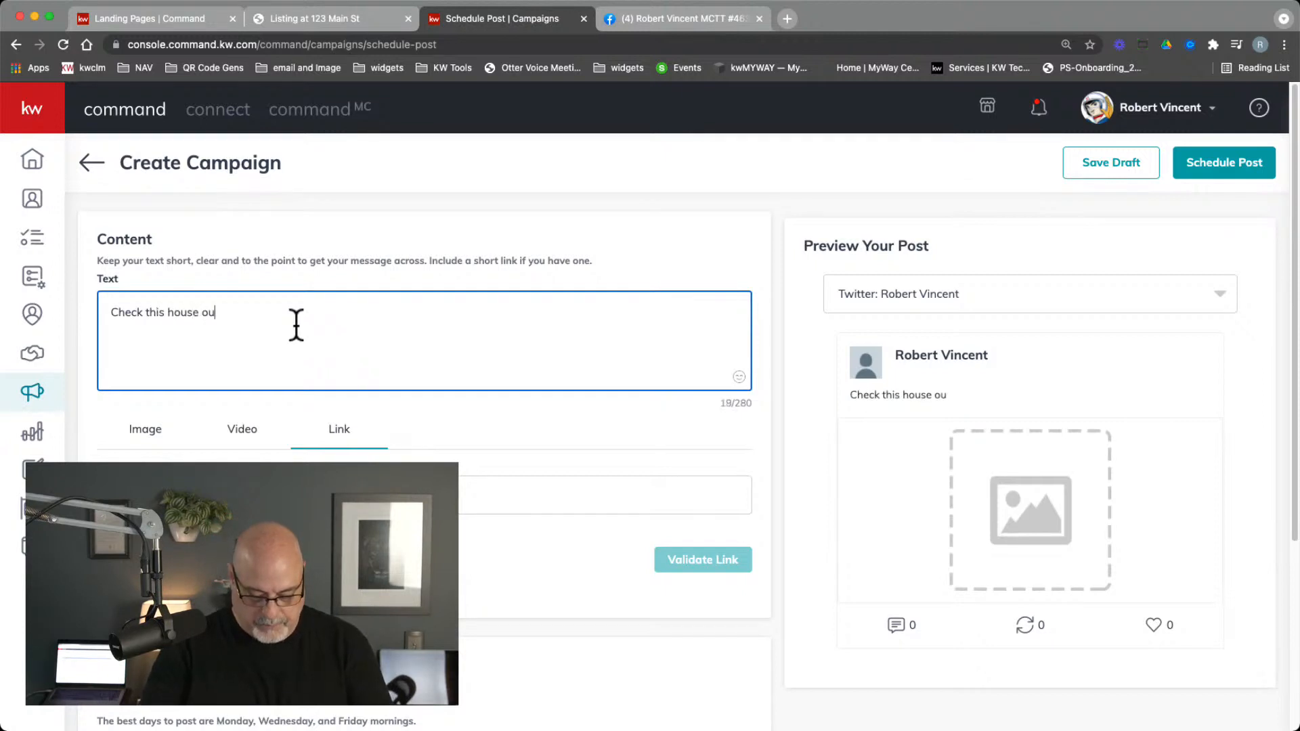
text(t!)
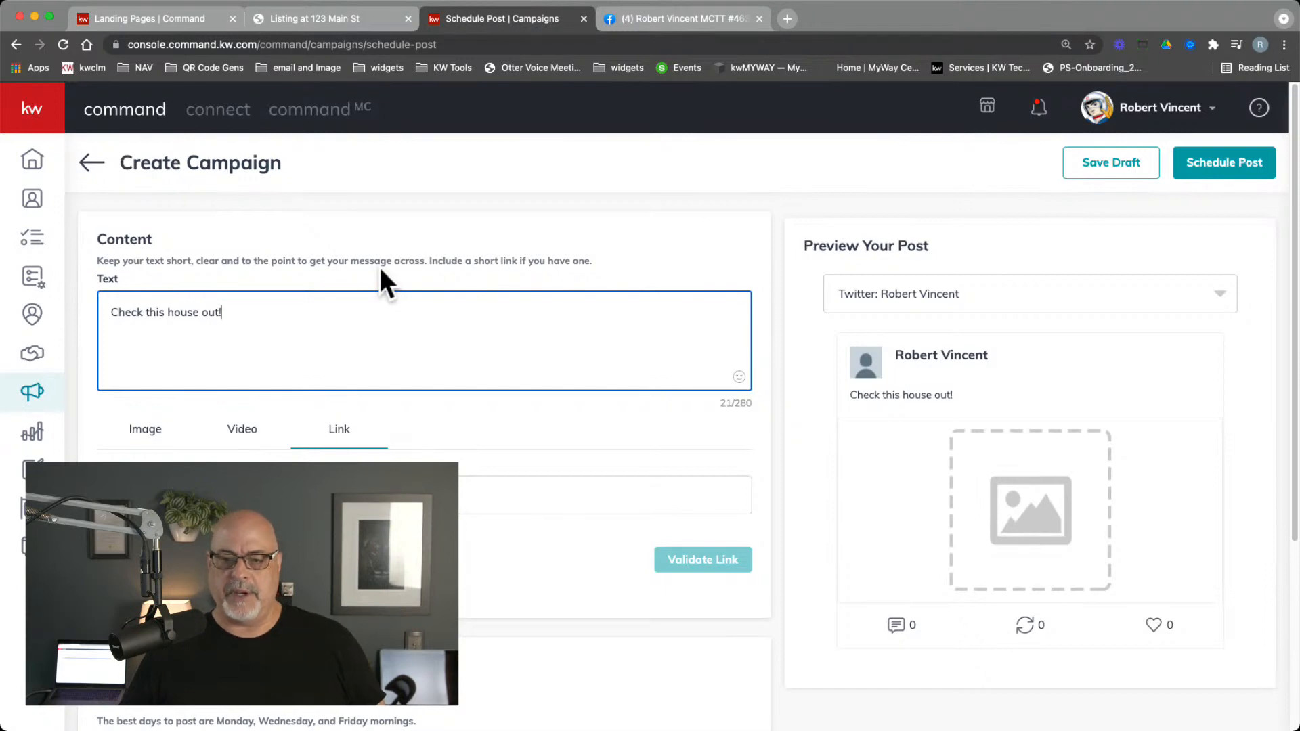
click(156, 19)
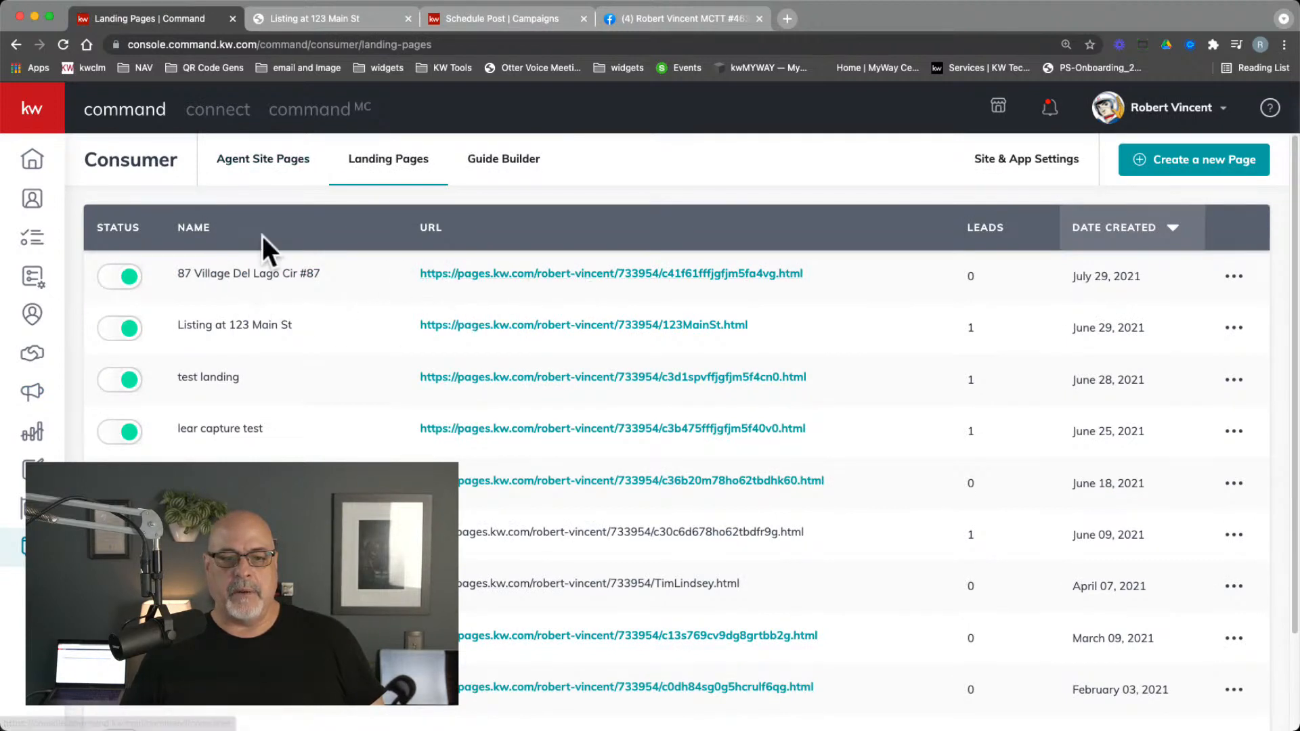
Step: Copy the first landing page row's URL and go back to the social post draft
right_click(467, 278)
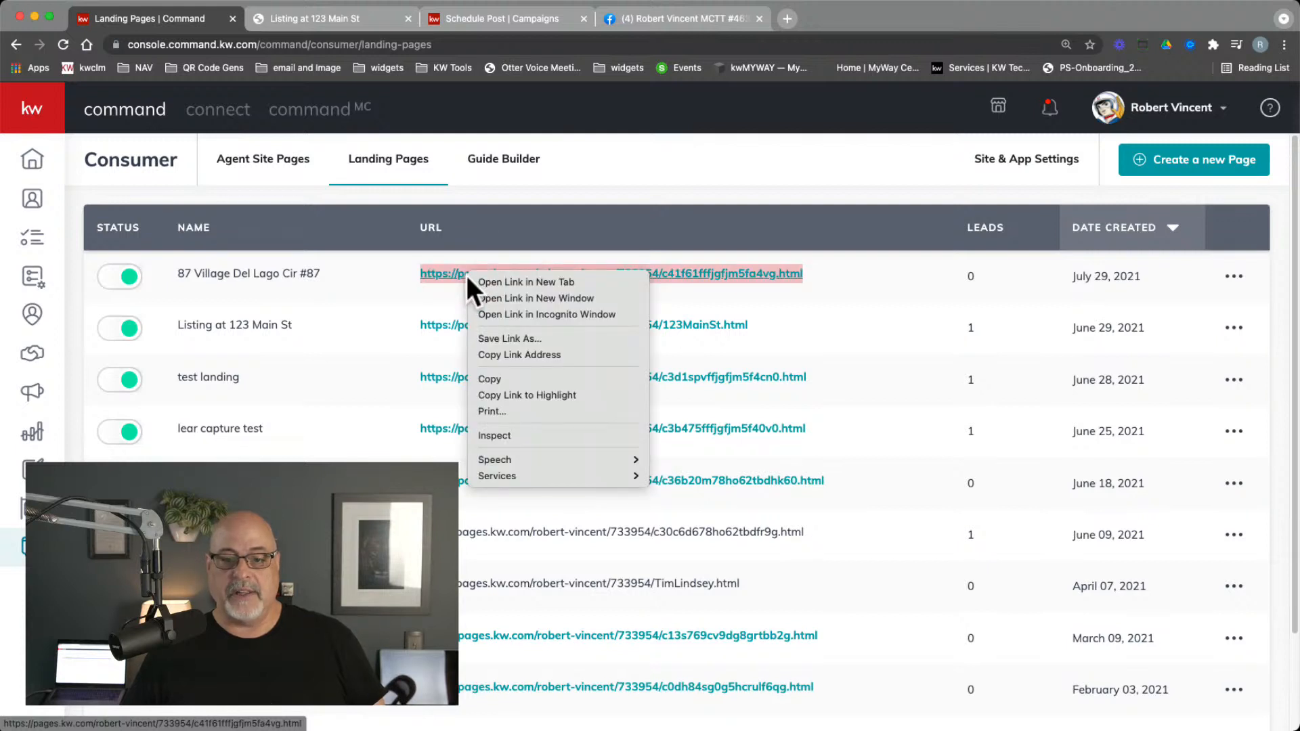
click(497, 353)
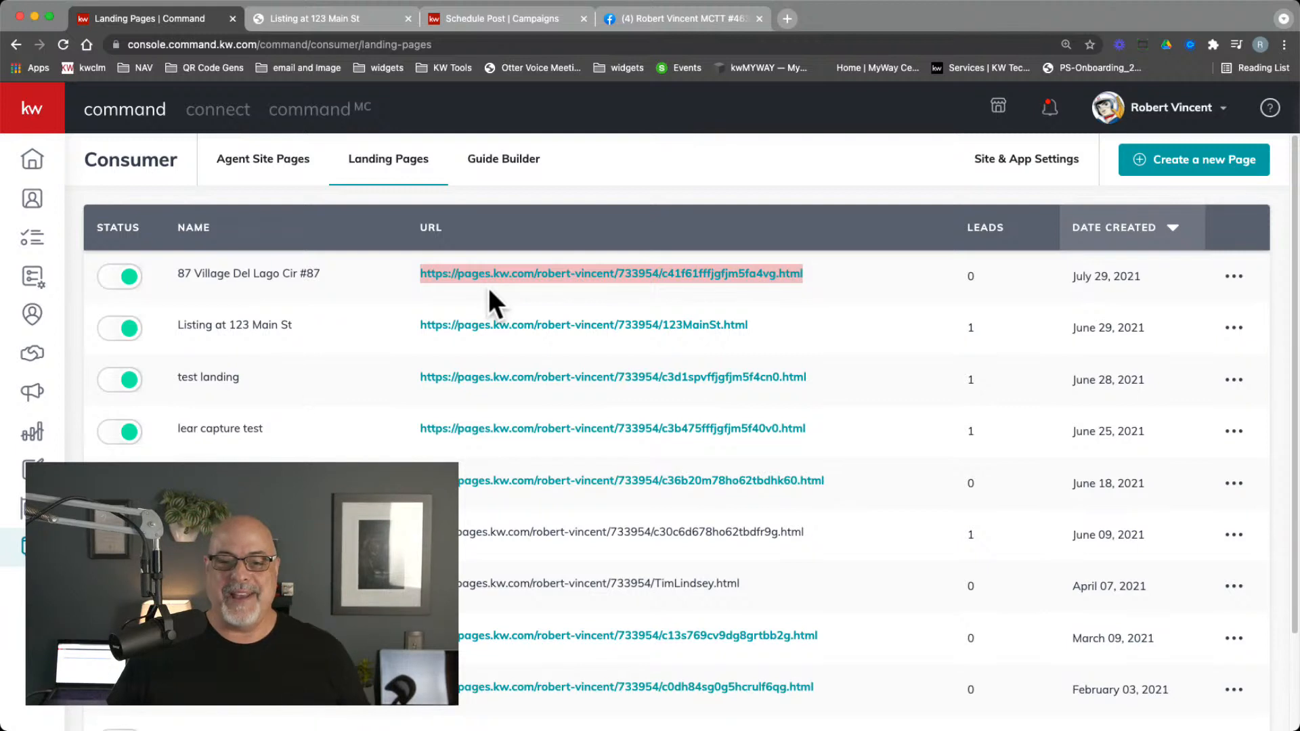
click(465, 21)
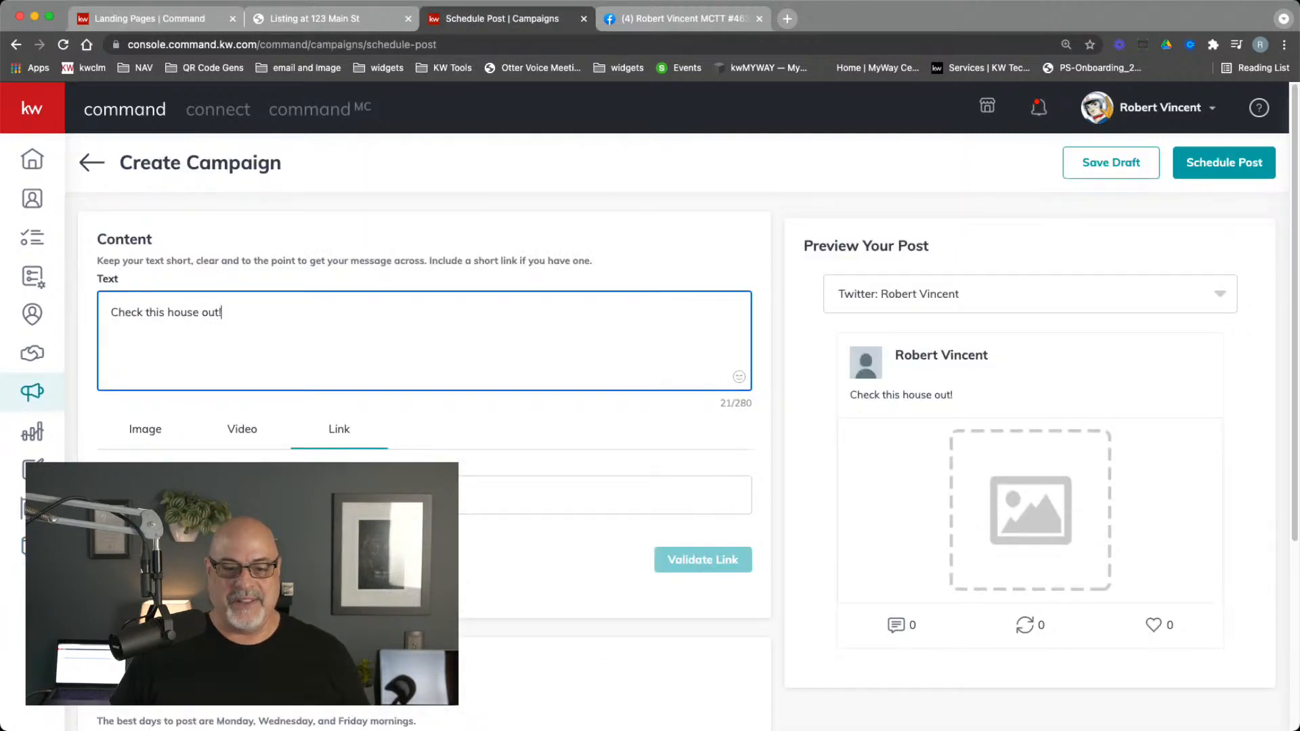
Step: Paste the landing page address as the post link and load its preview
key(super+v)
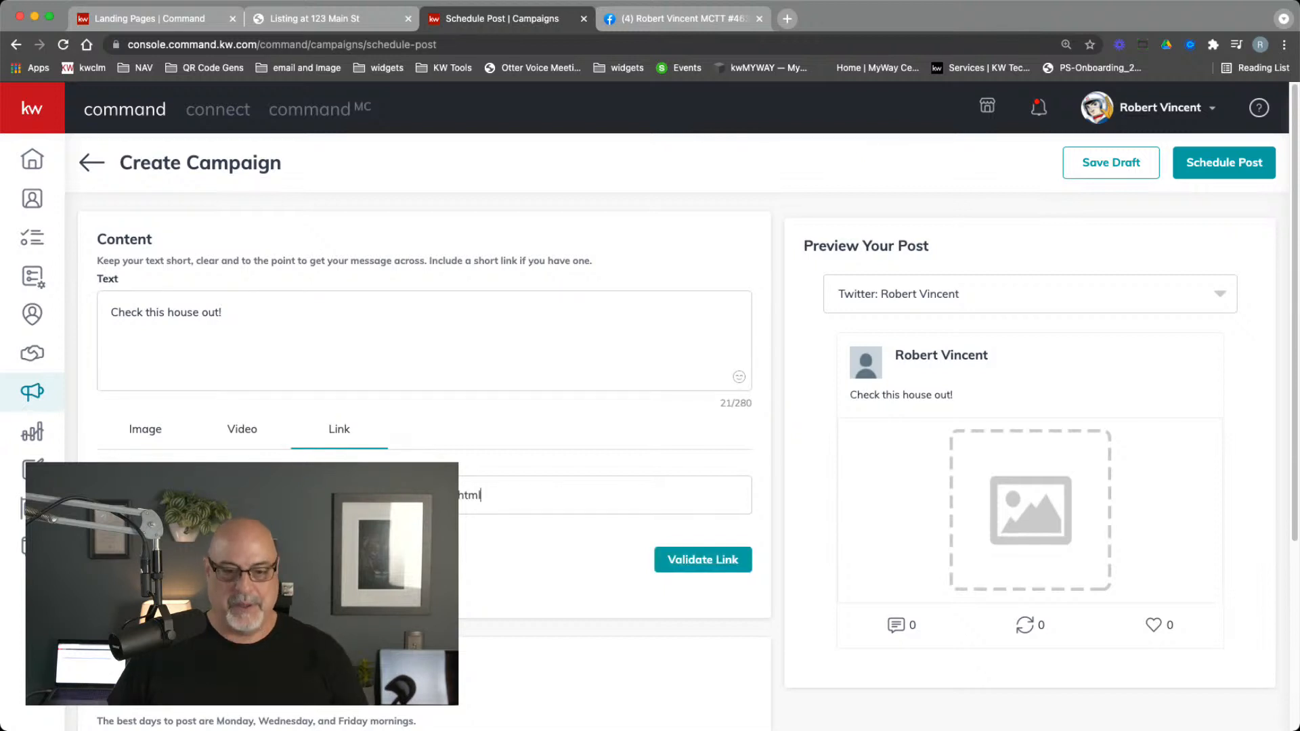
click(684, 565)
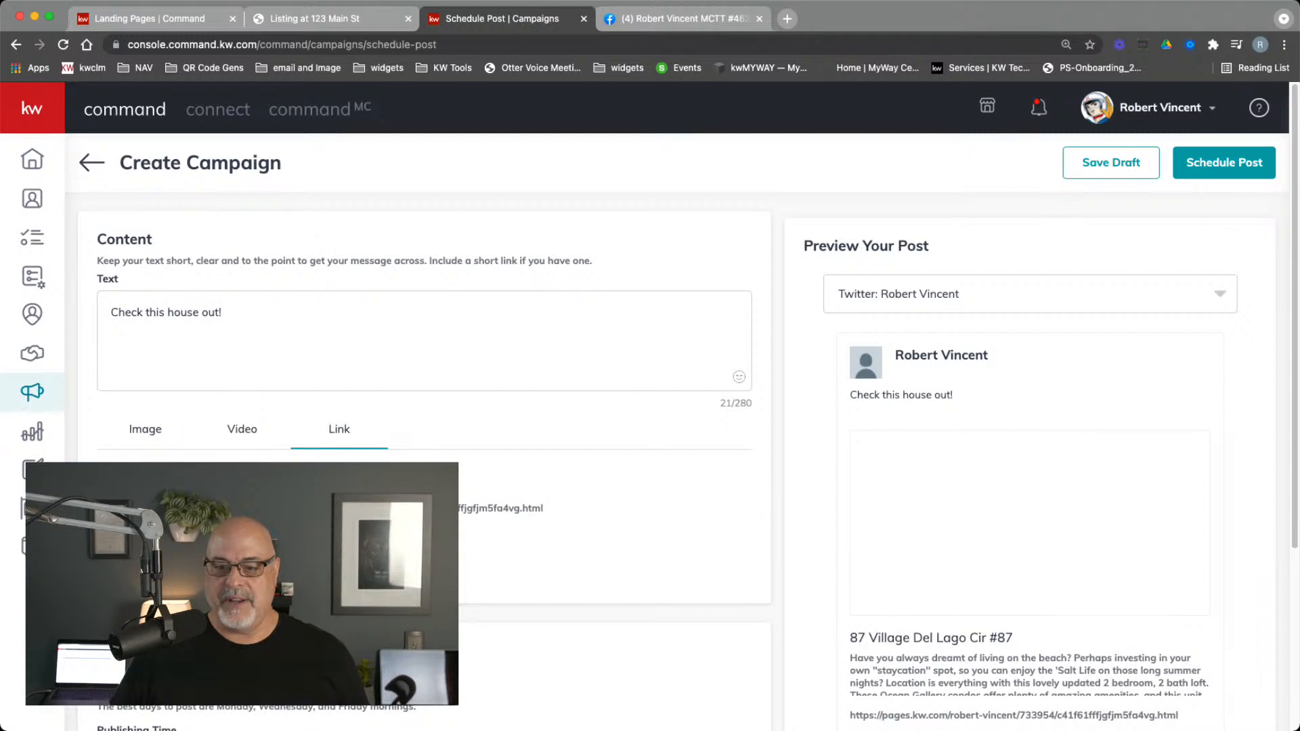
scroll(987, 480, down, 3)
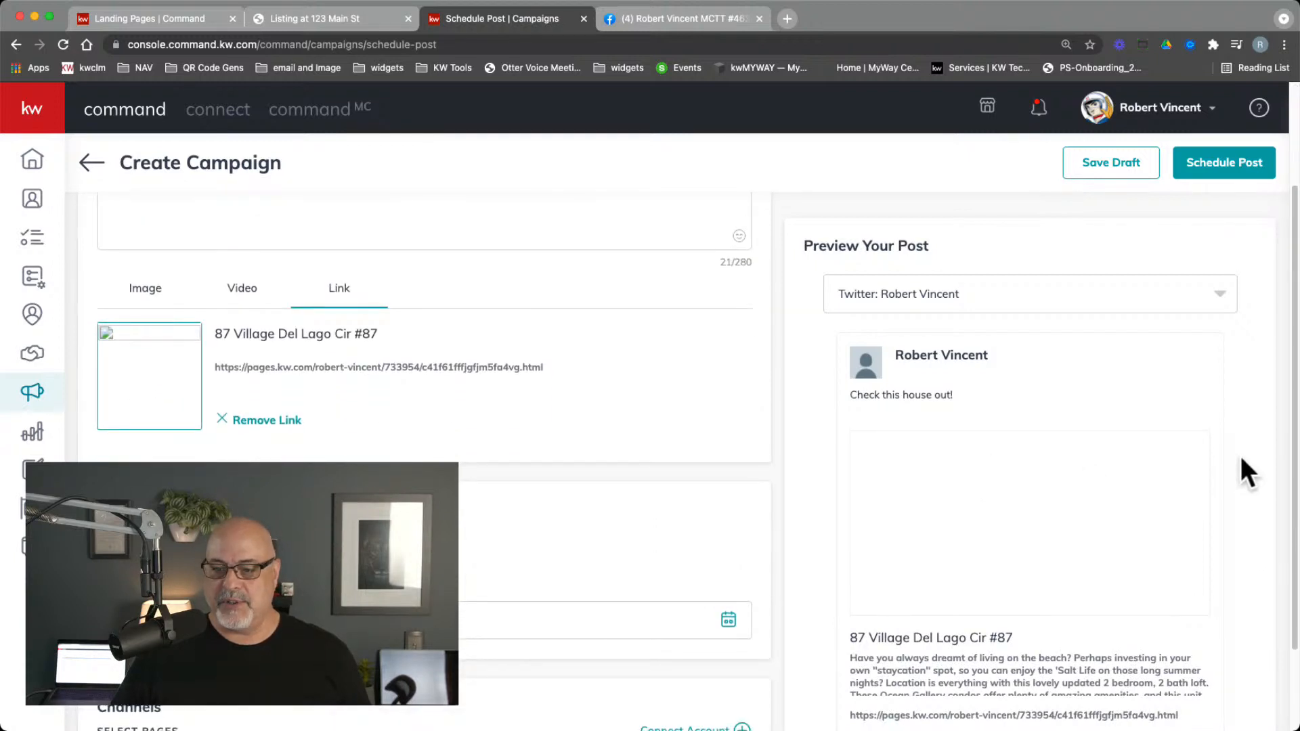
scroll(1228, 501, down, 2)
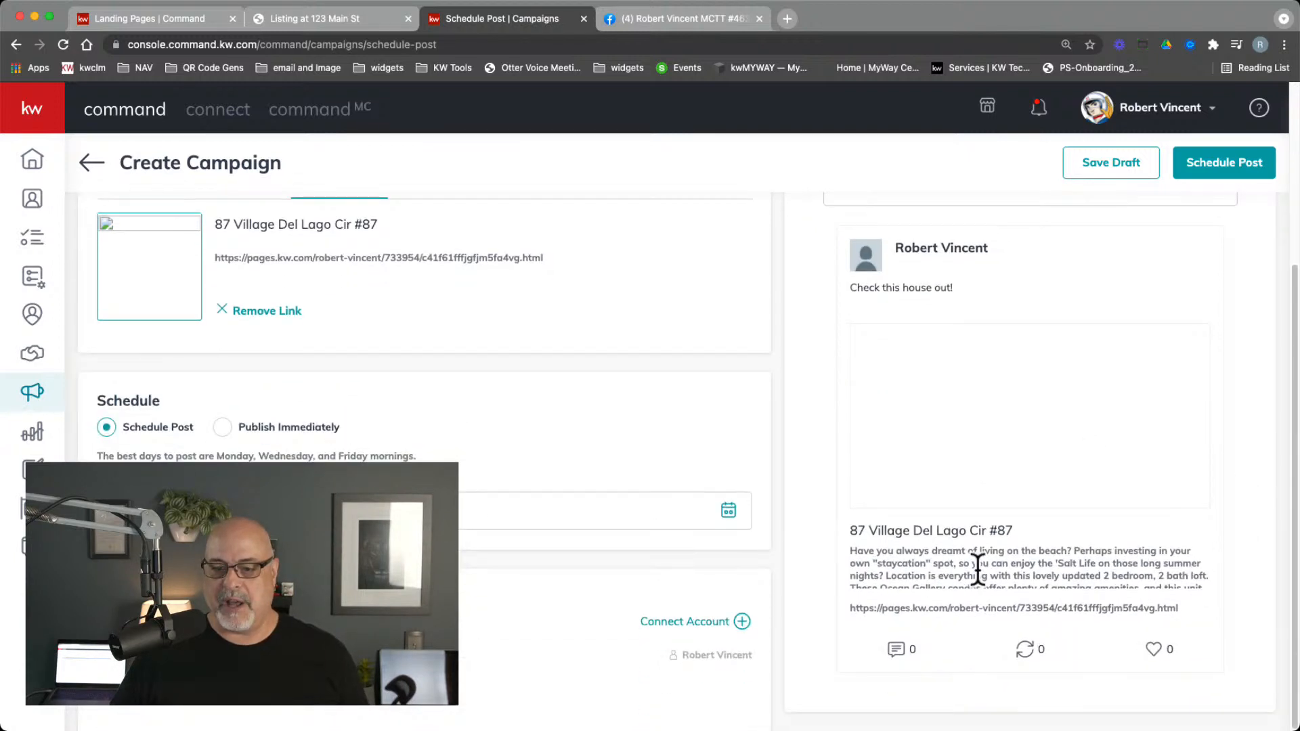
drag(977, 567, 984, 635)
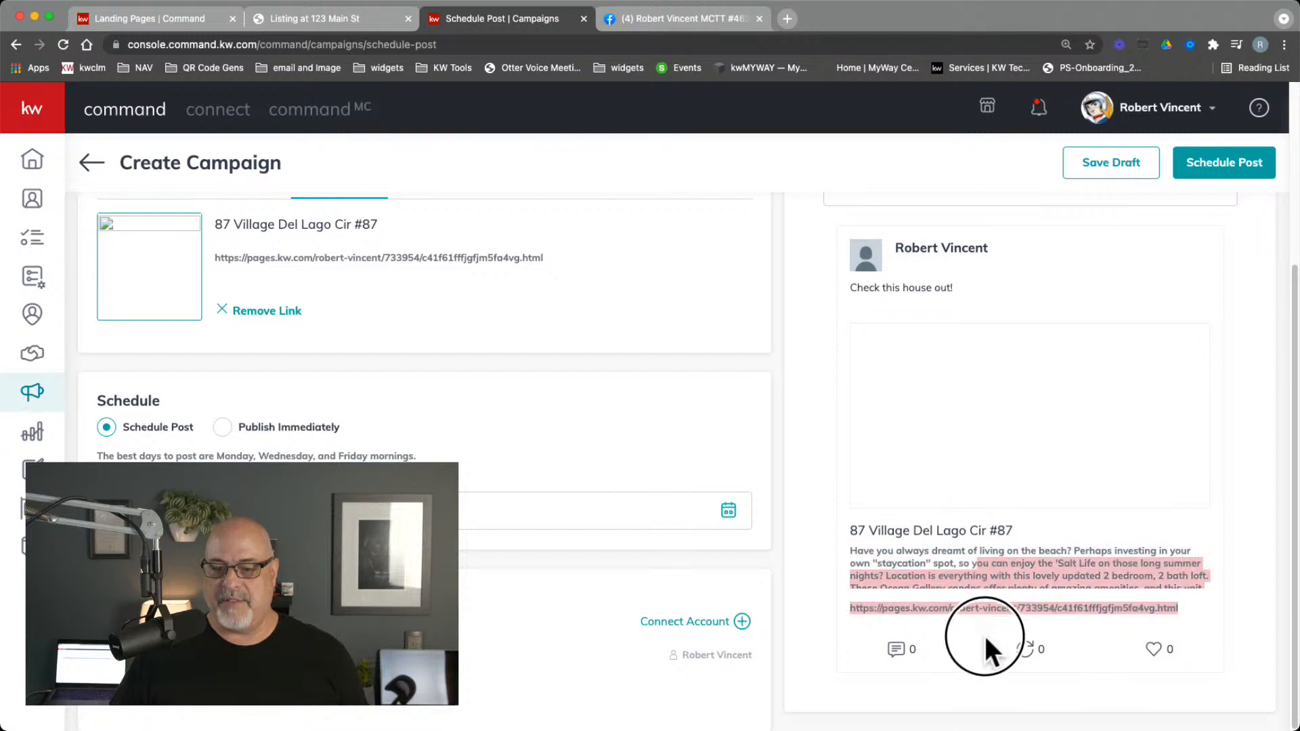
click(1034, 457)
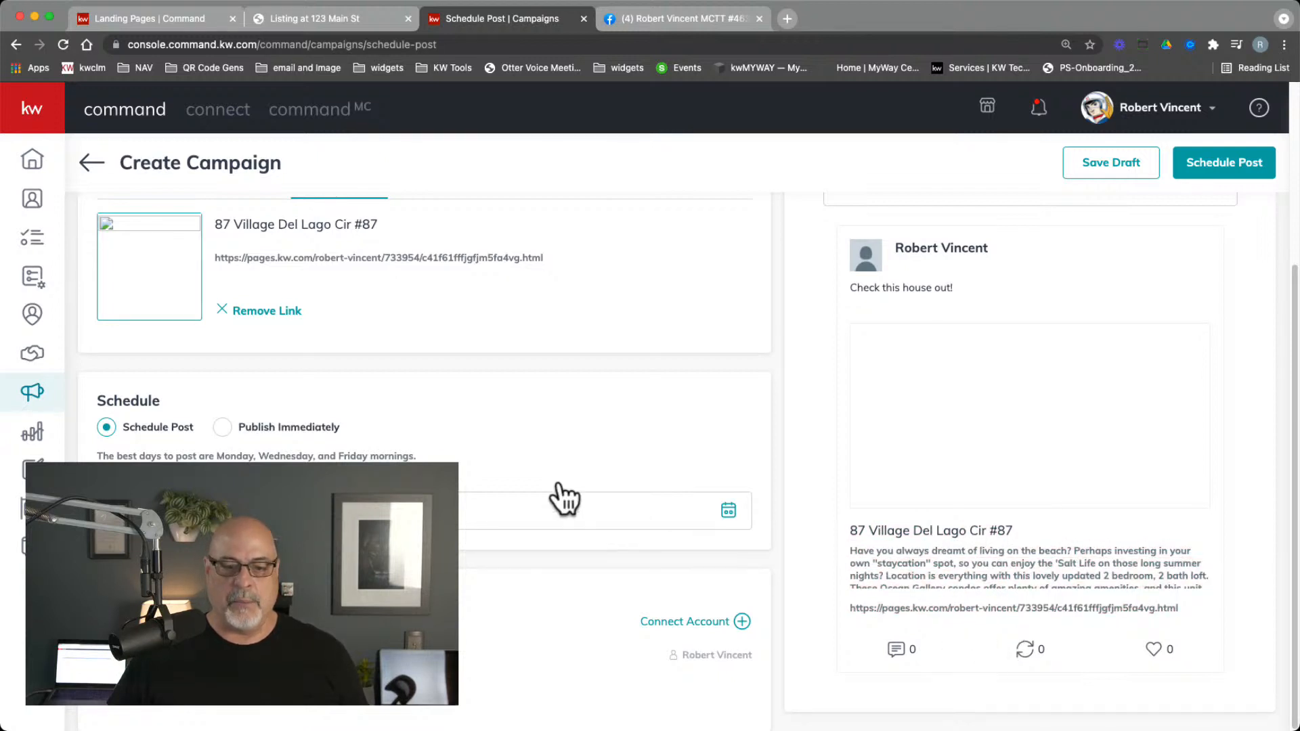
Step: Publish the post to Twitter immediately, confirming in the dialog
click(330, 431)
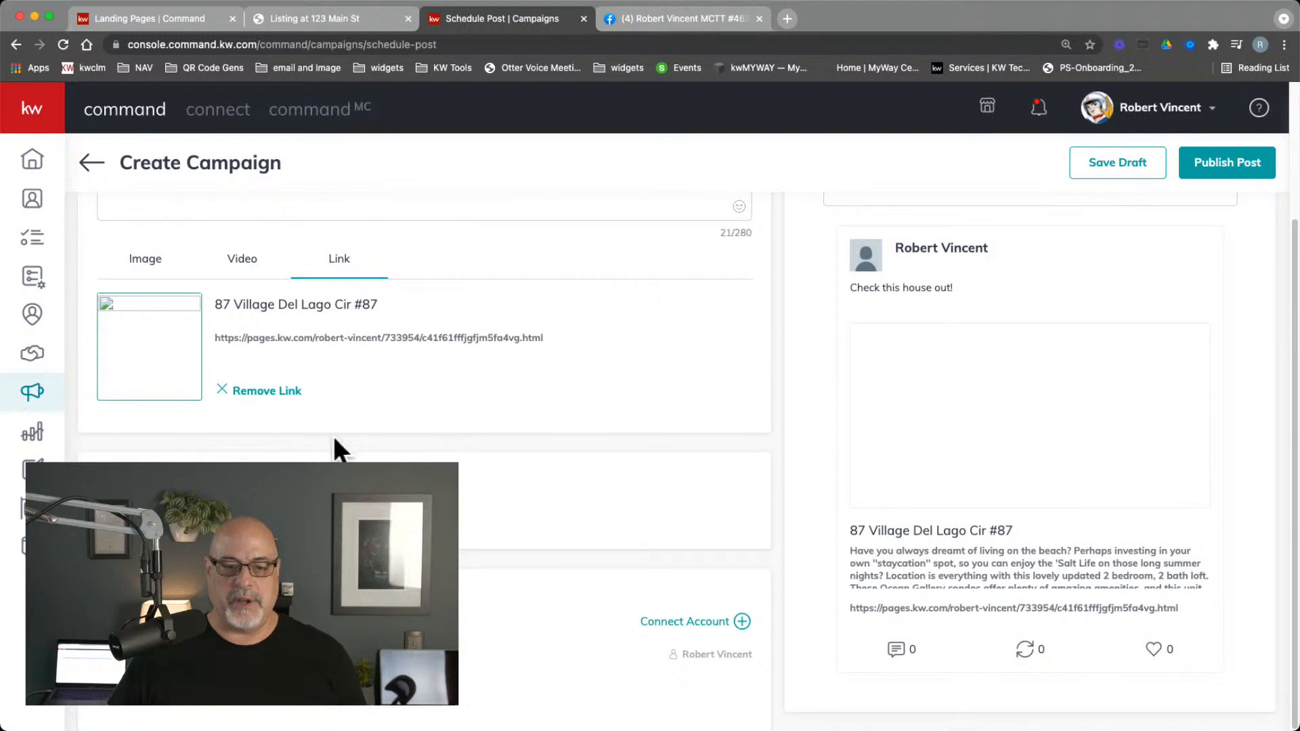
click(1221, 173)
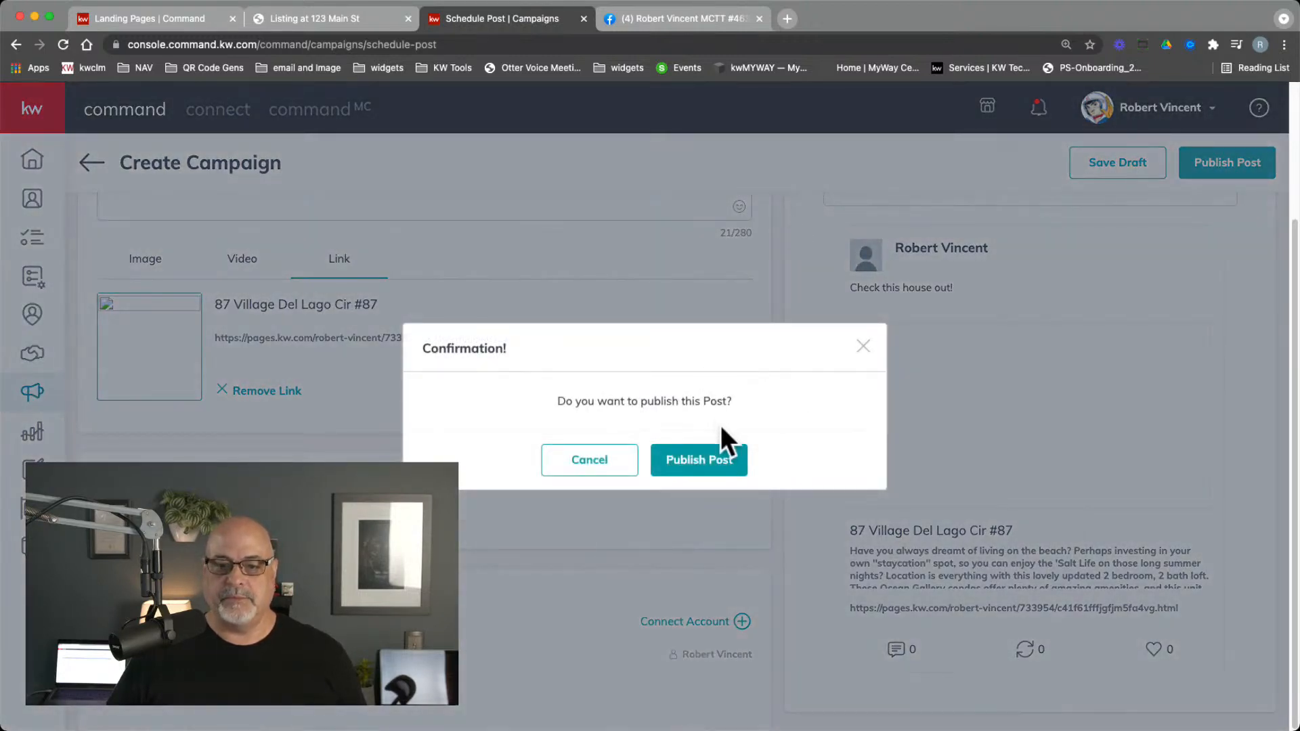
click(711, 463)
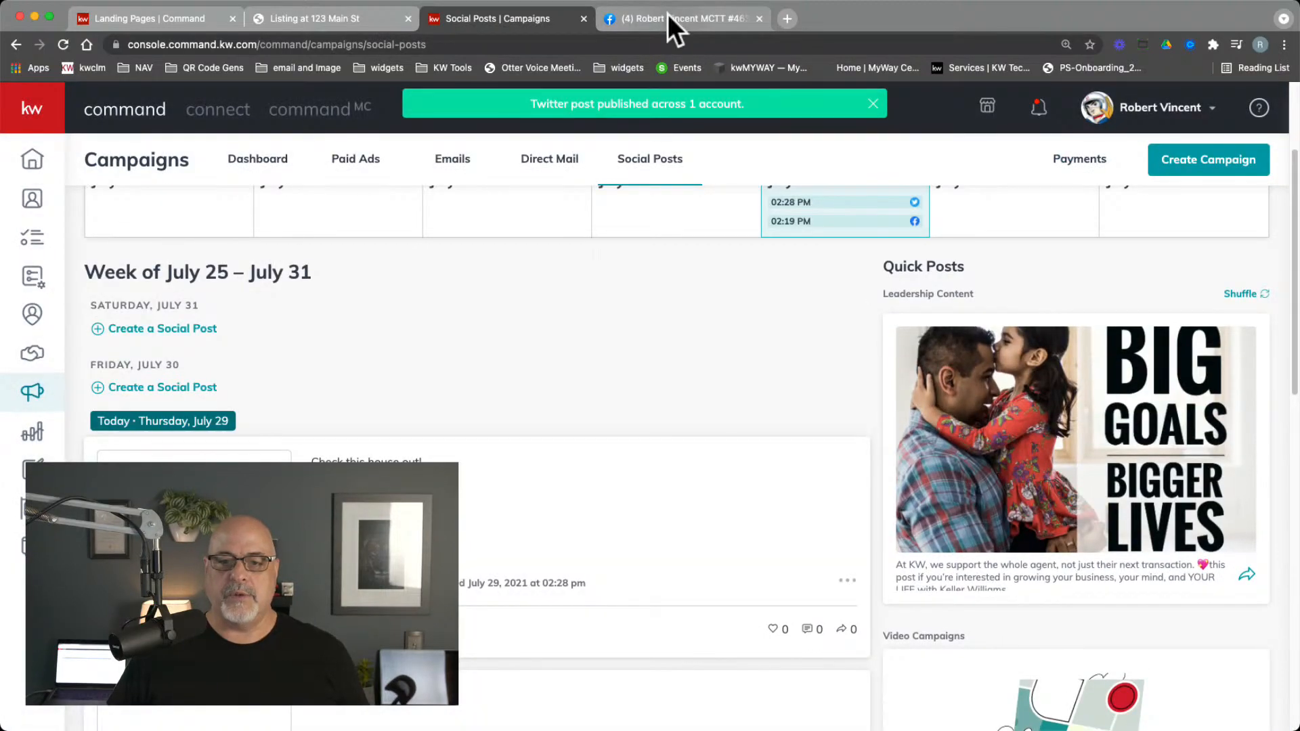
click(668, 18)
Step: Go to twitter.com, sign in with the saved account, and dismiss the terms notice
click(663, 39)
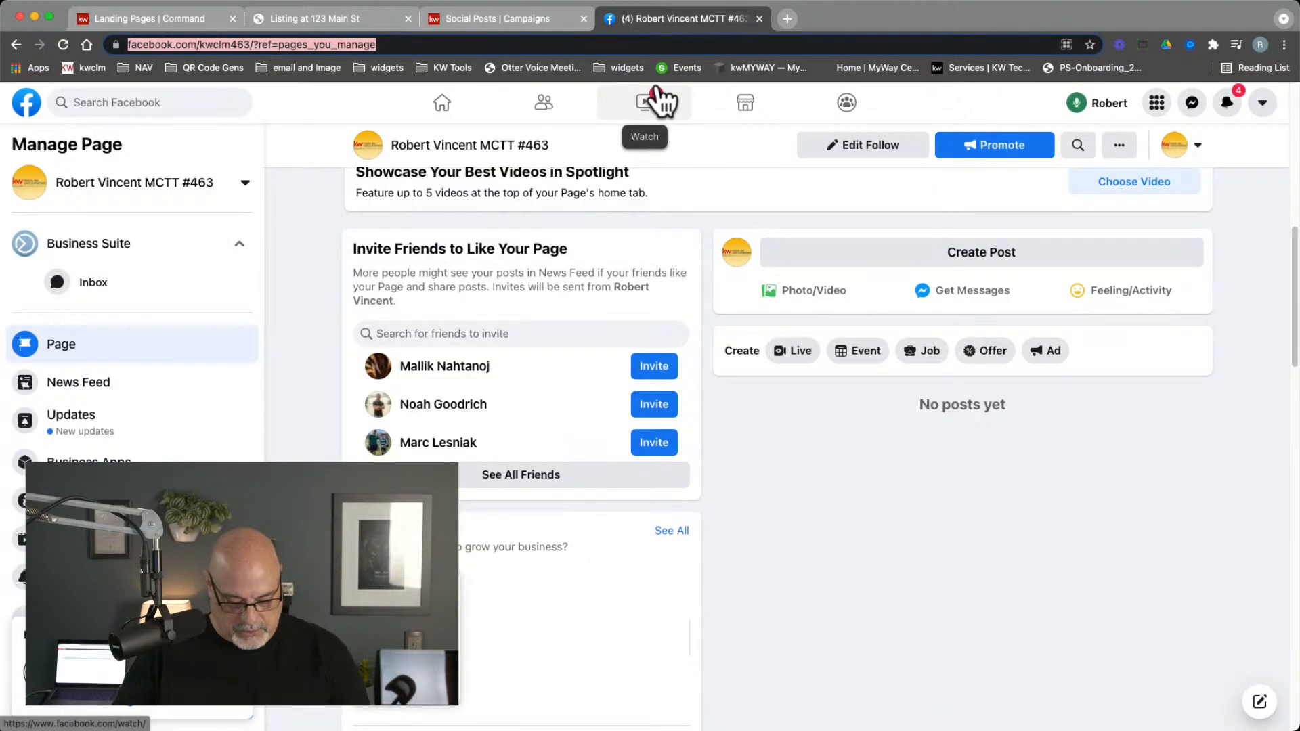
text(twitter.com)
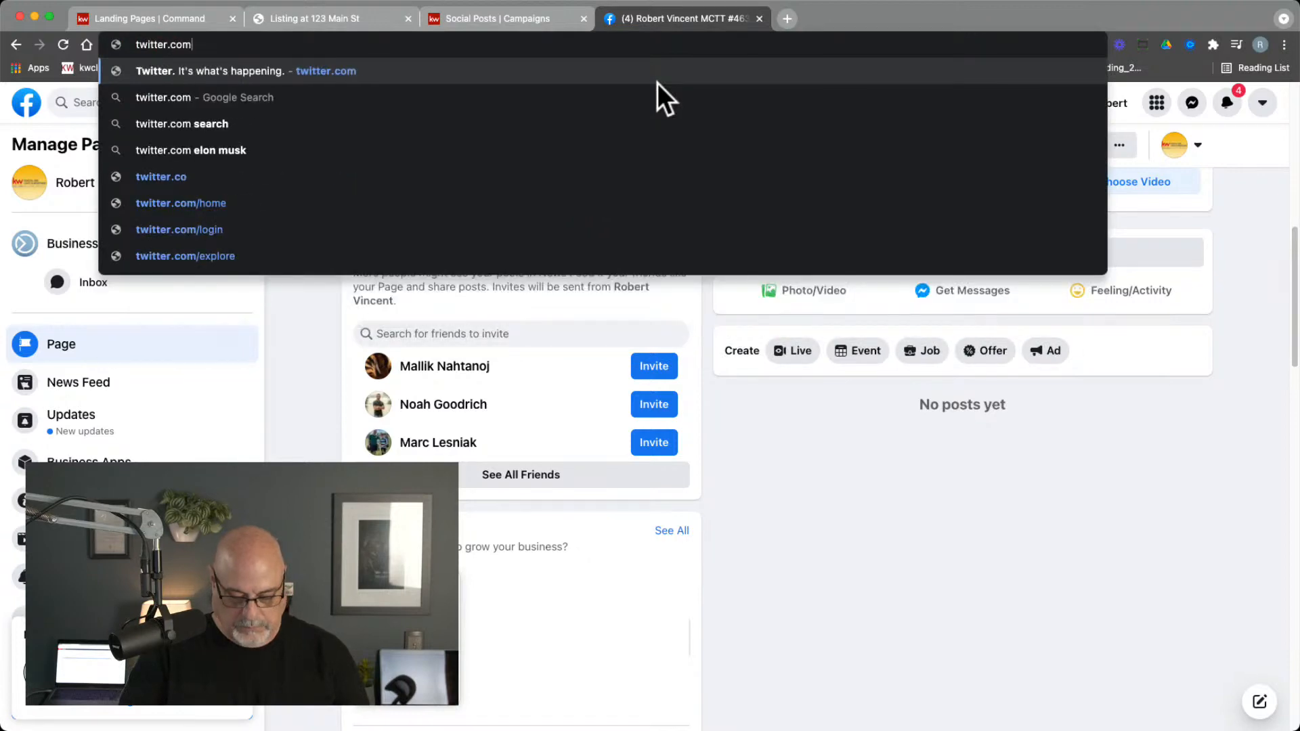
key(Return)
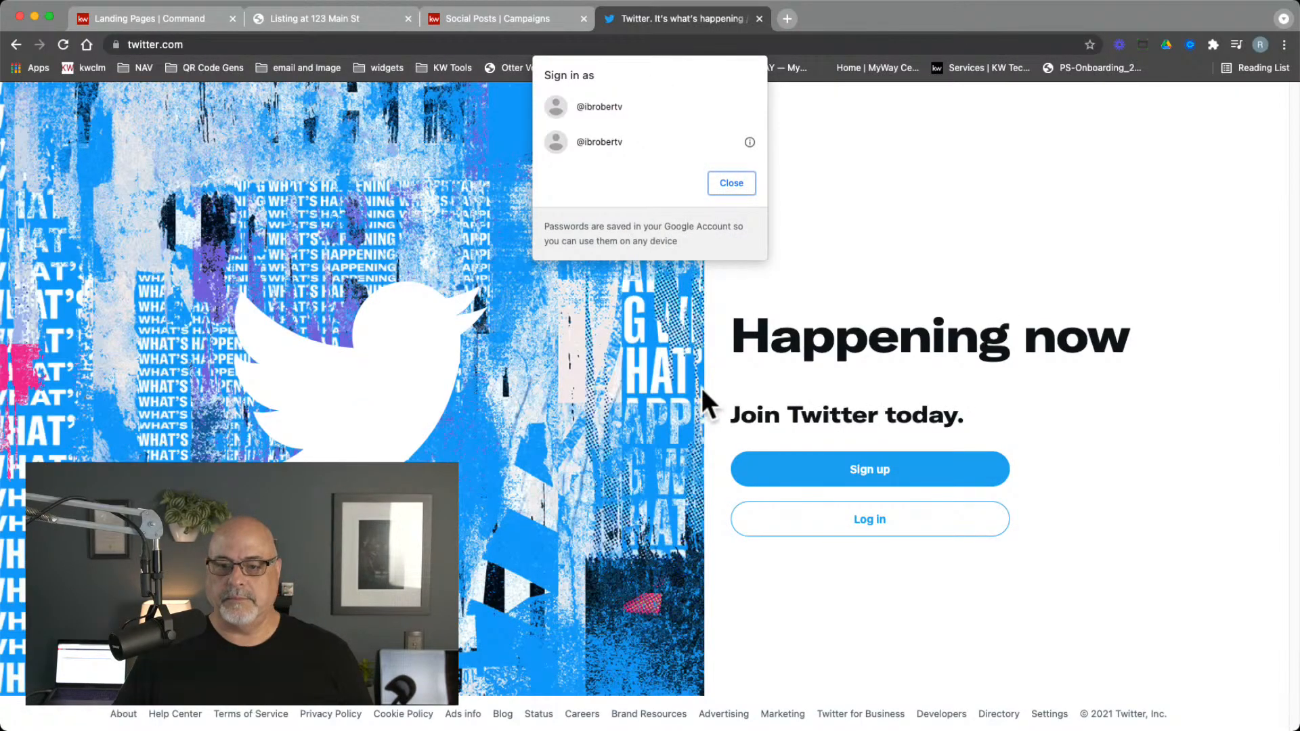
click(612, 105)
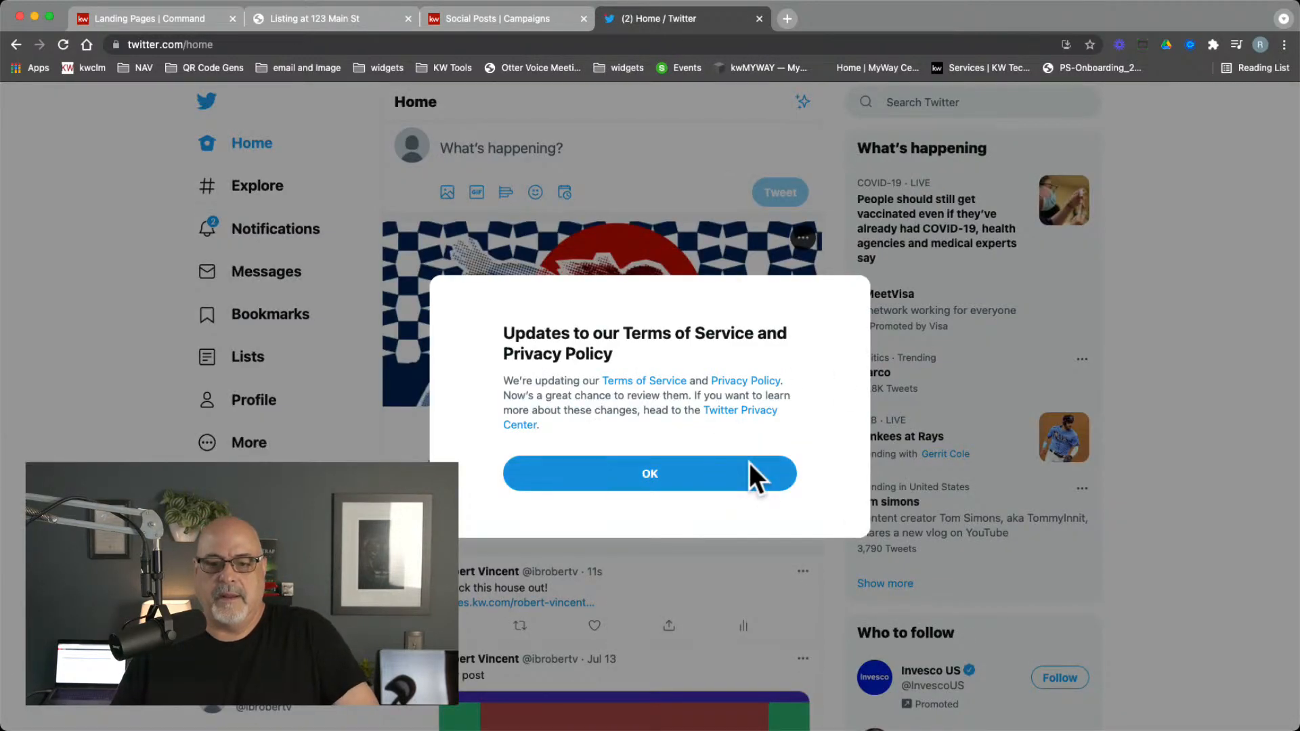
click(749, 467)
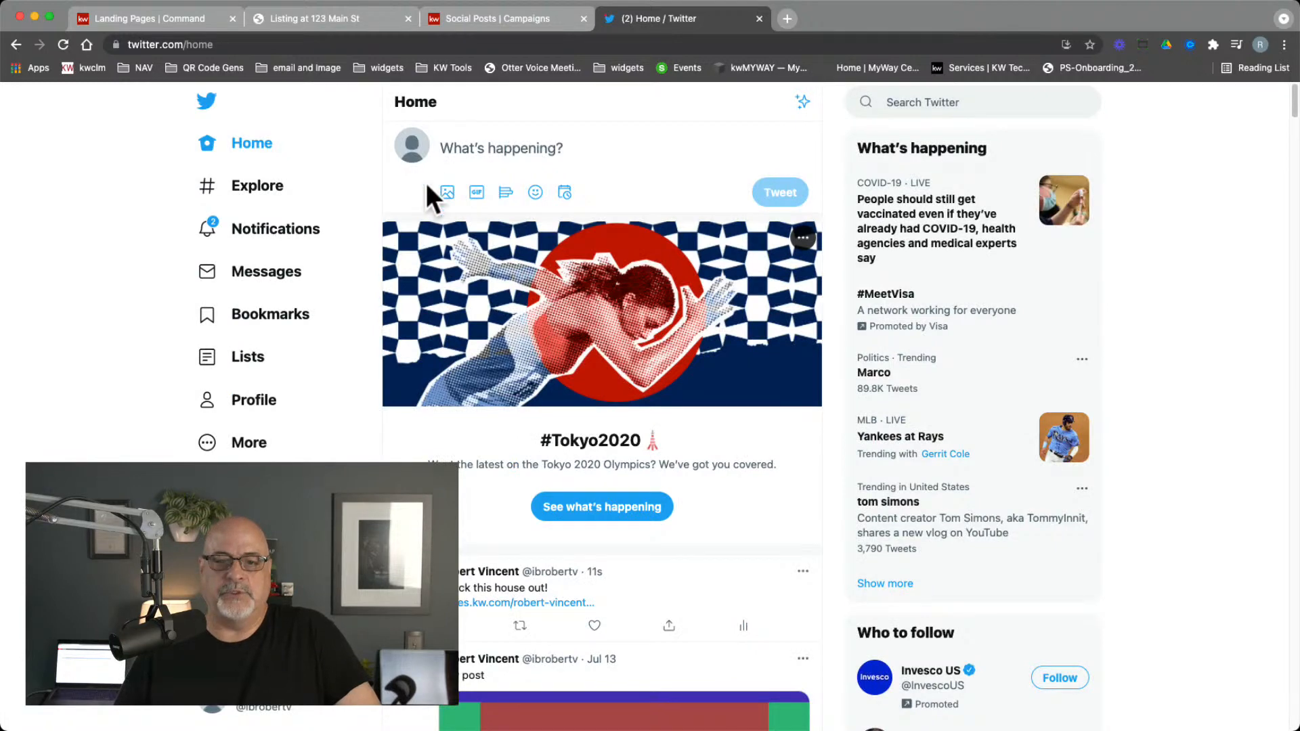
Step: Find the new tweet on the profile page and open its listing link
scroll(602, 406, down, 4)
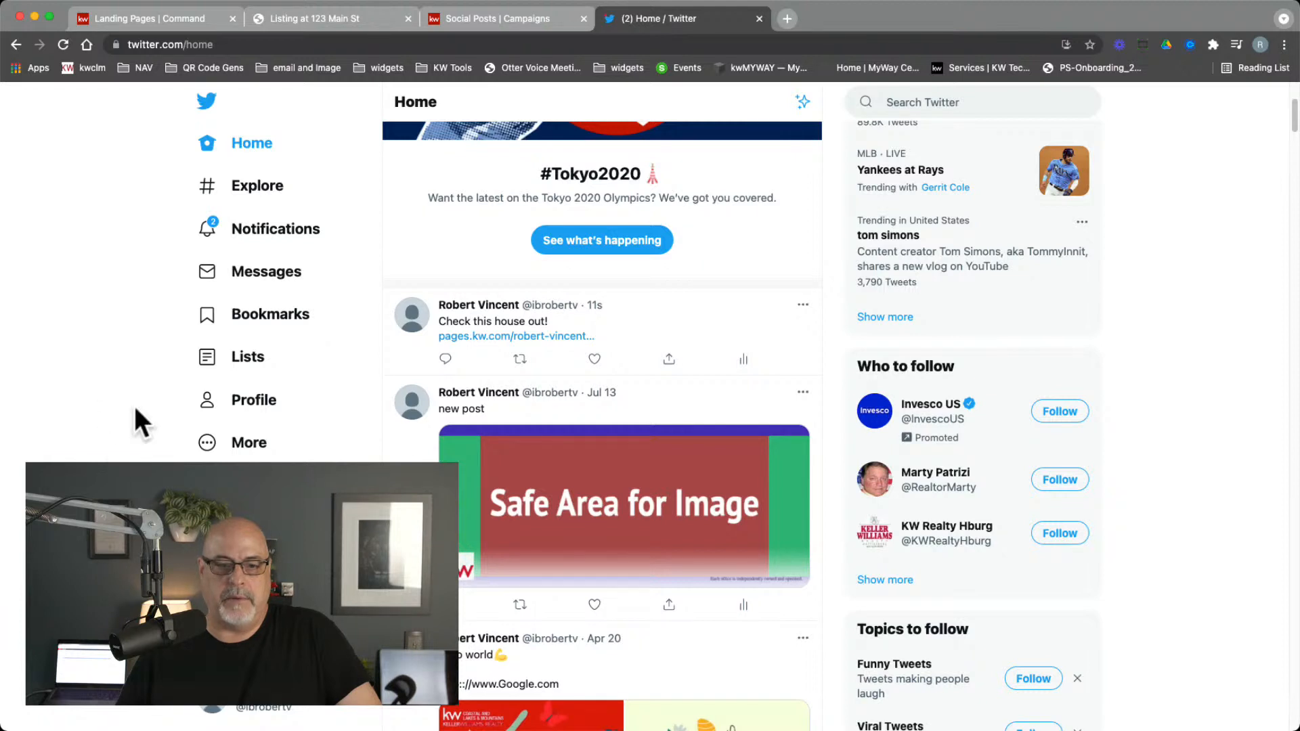
click(267, 409)
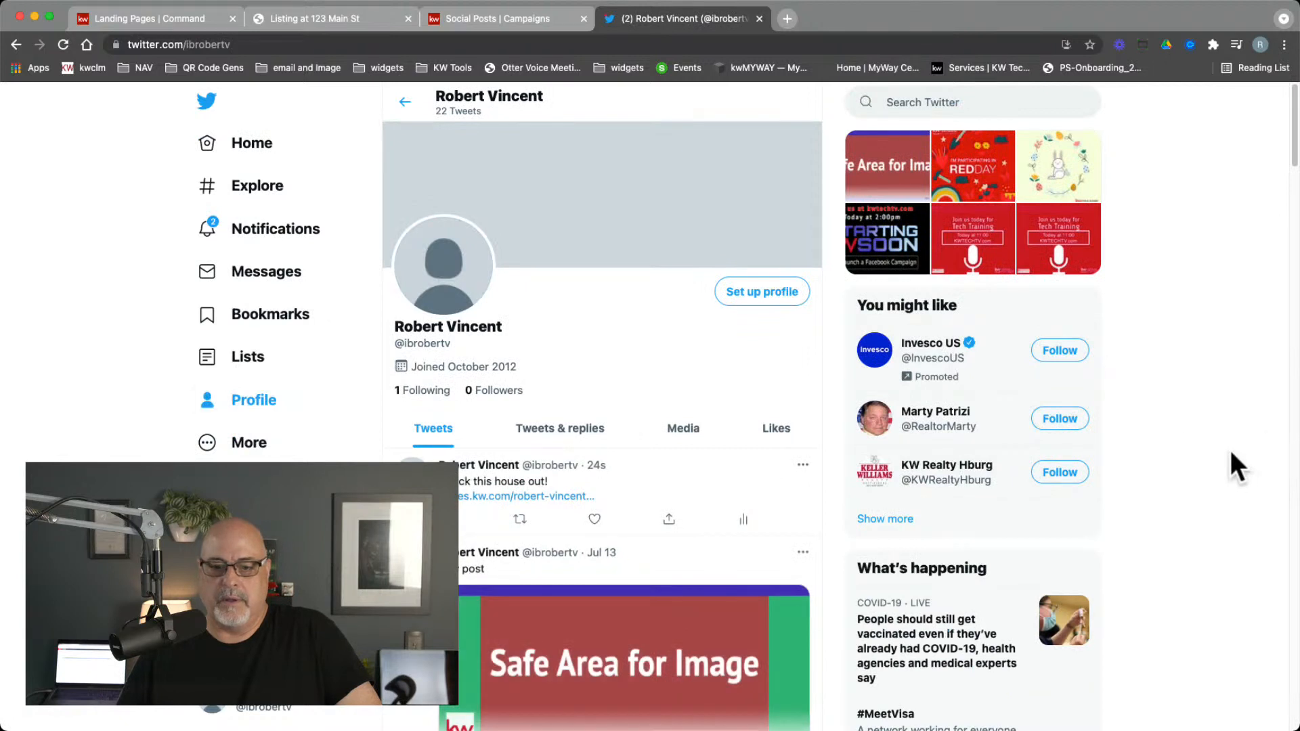
click(526, 500)
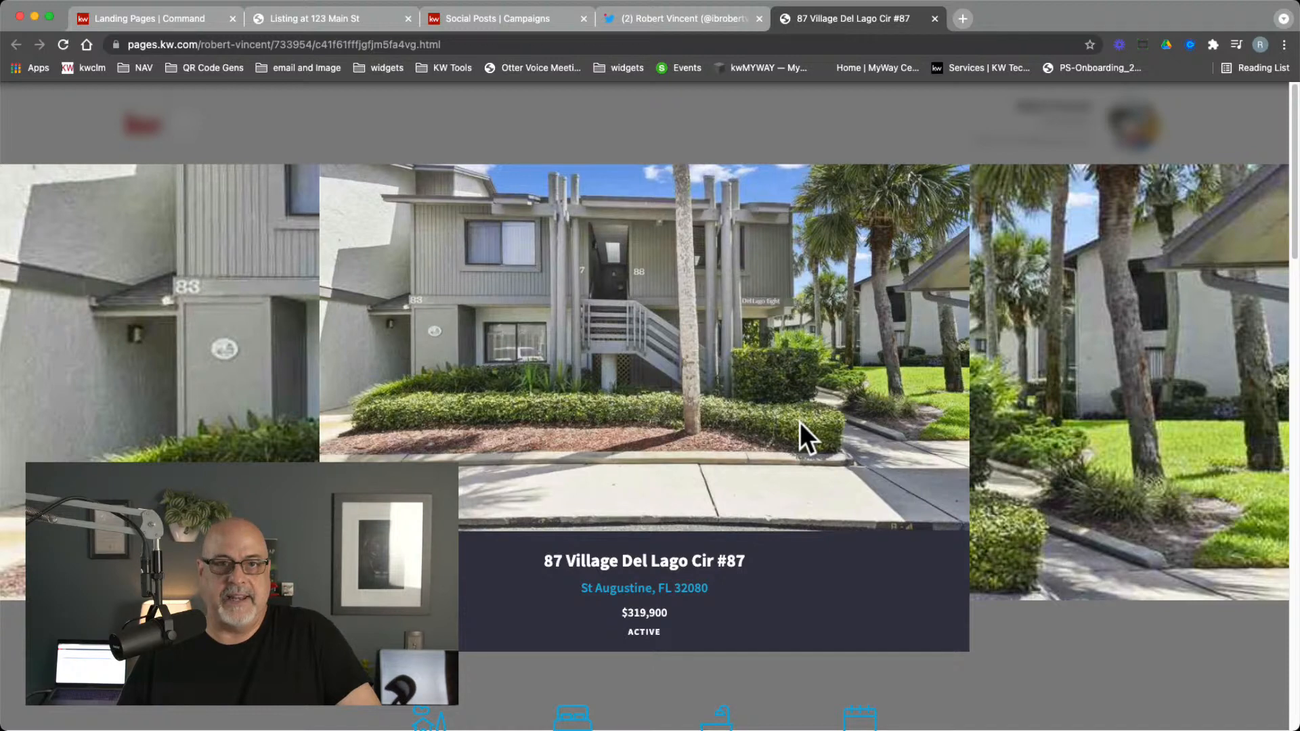
Step: Move through the open tabs back to the KW Command Landing Pages list
click(679, 21)
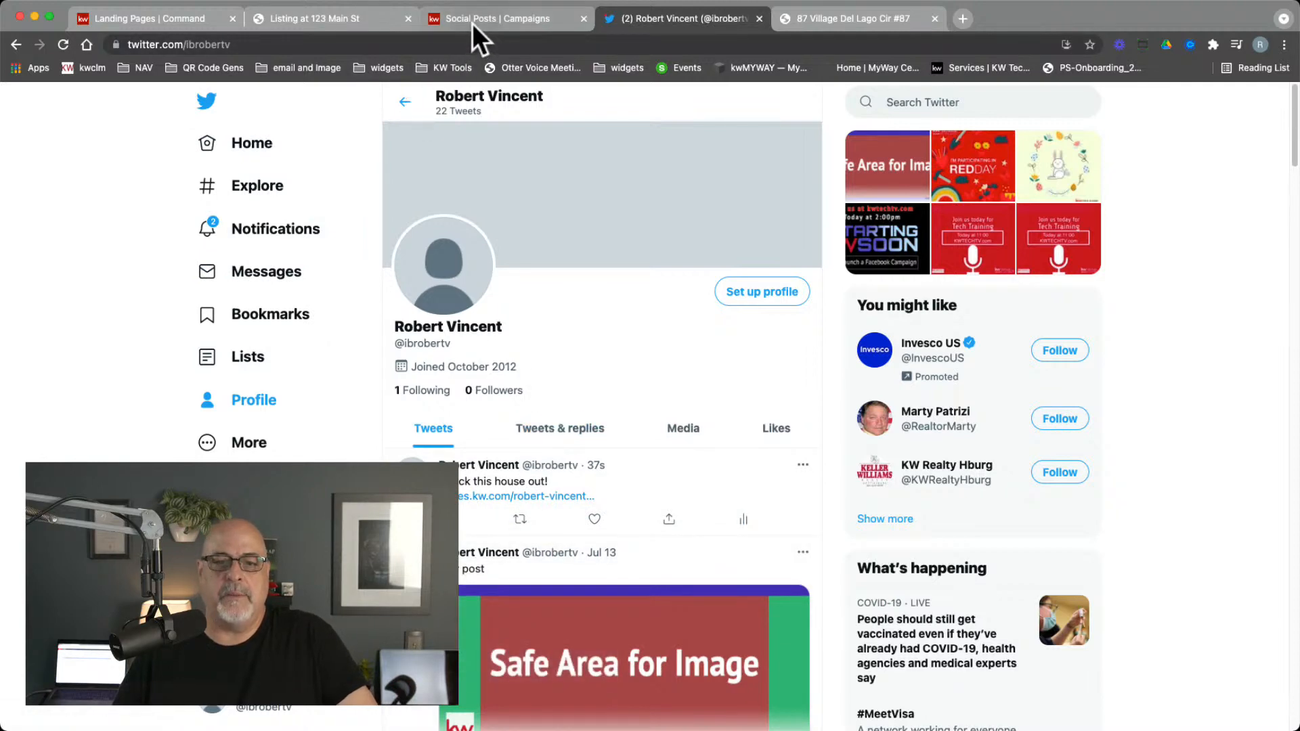
click(296, 21)
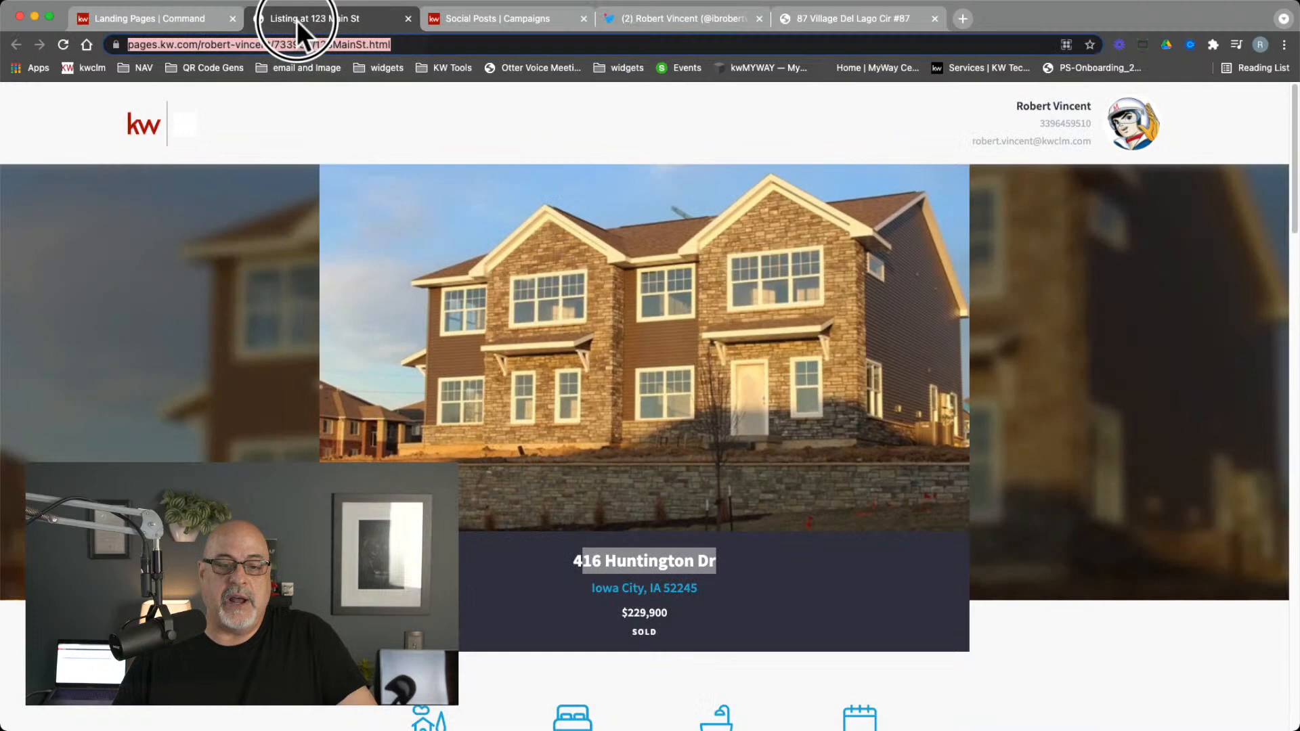
click(159, 27)
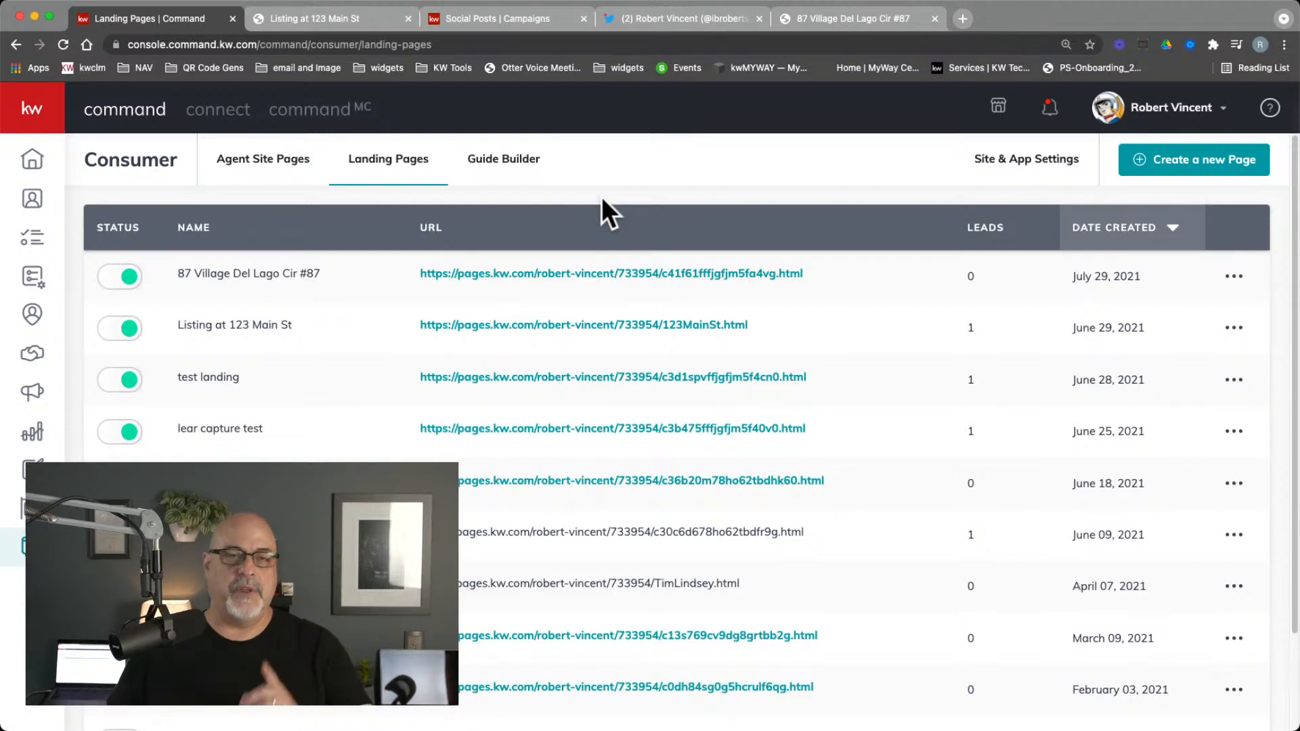
click(576, 274)
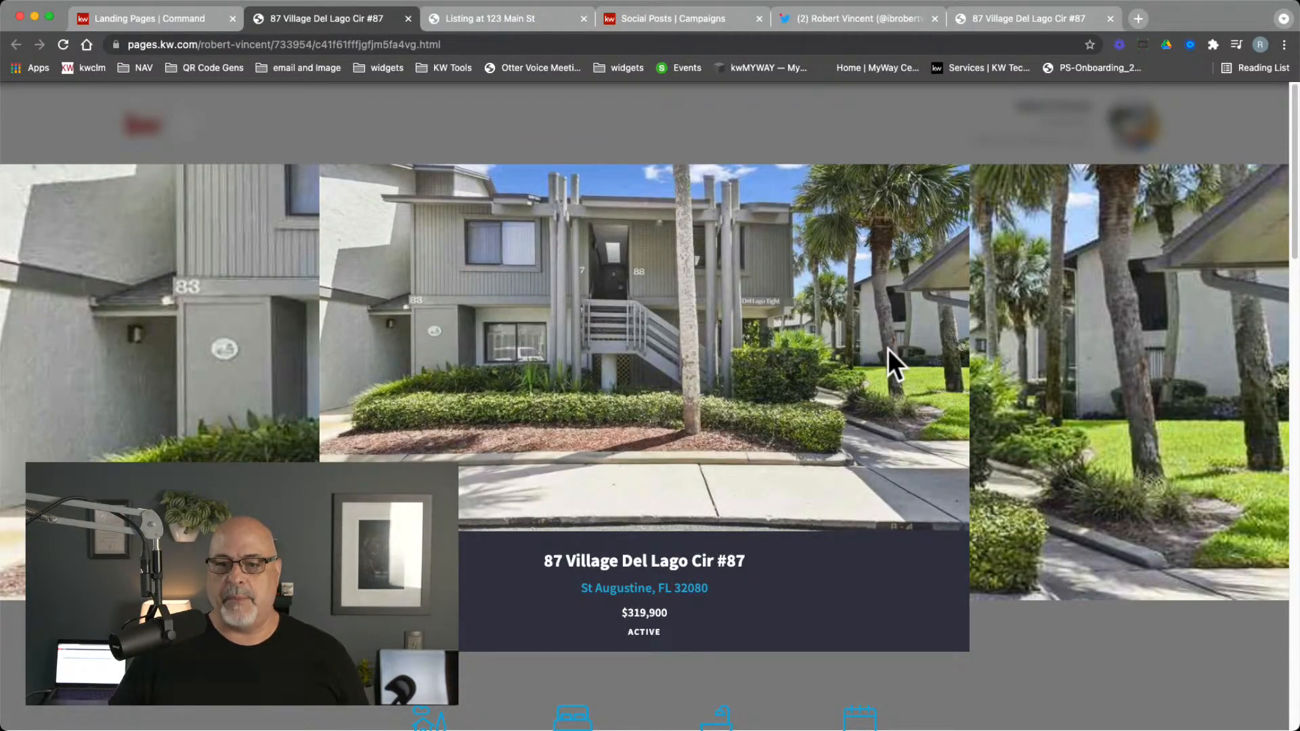
scroll(880, 339, down, 12)
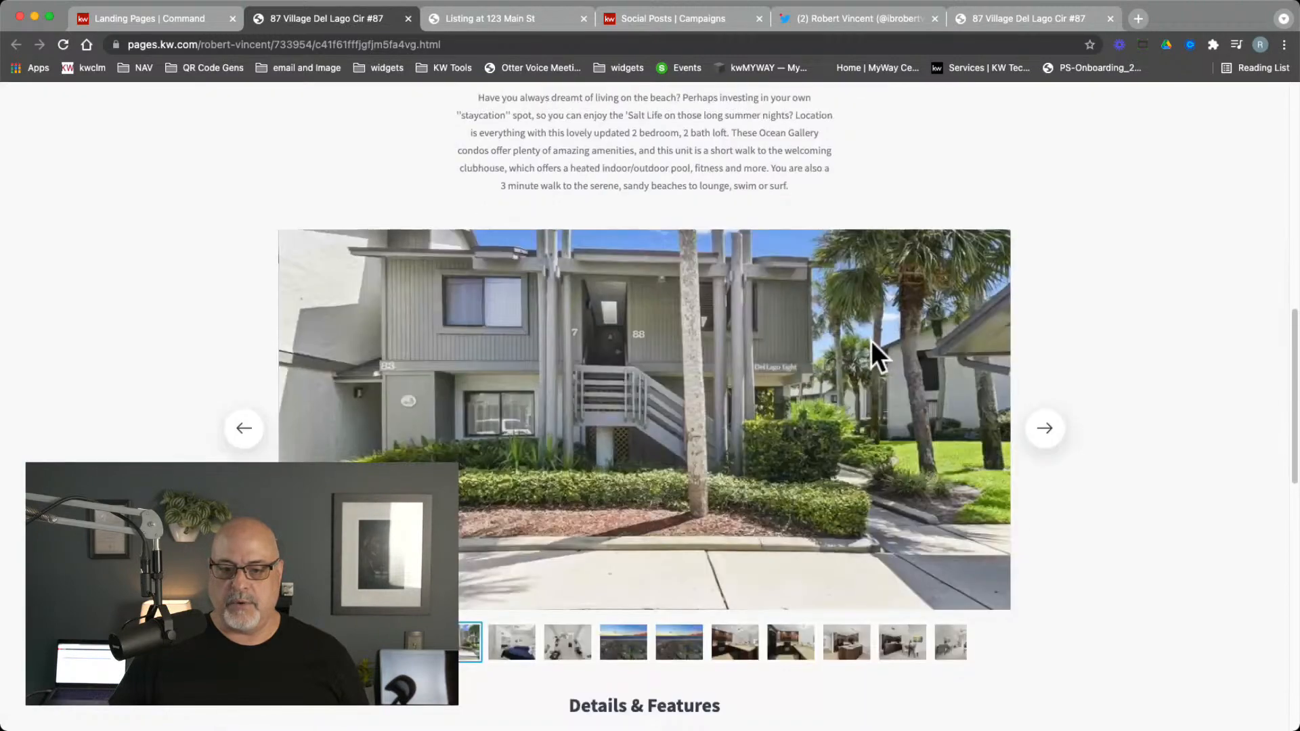
scroll(871, 340, down, 12)
scroll(863, 340, up, 20)
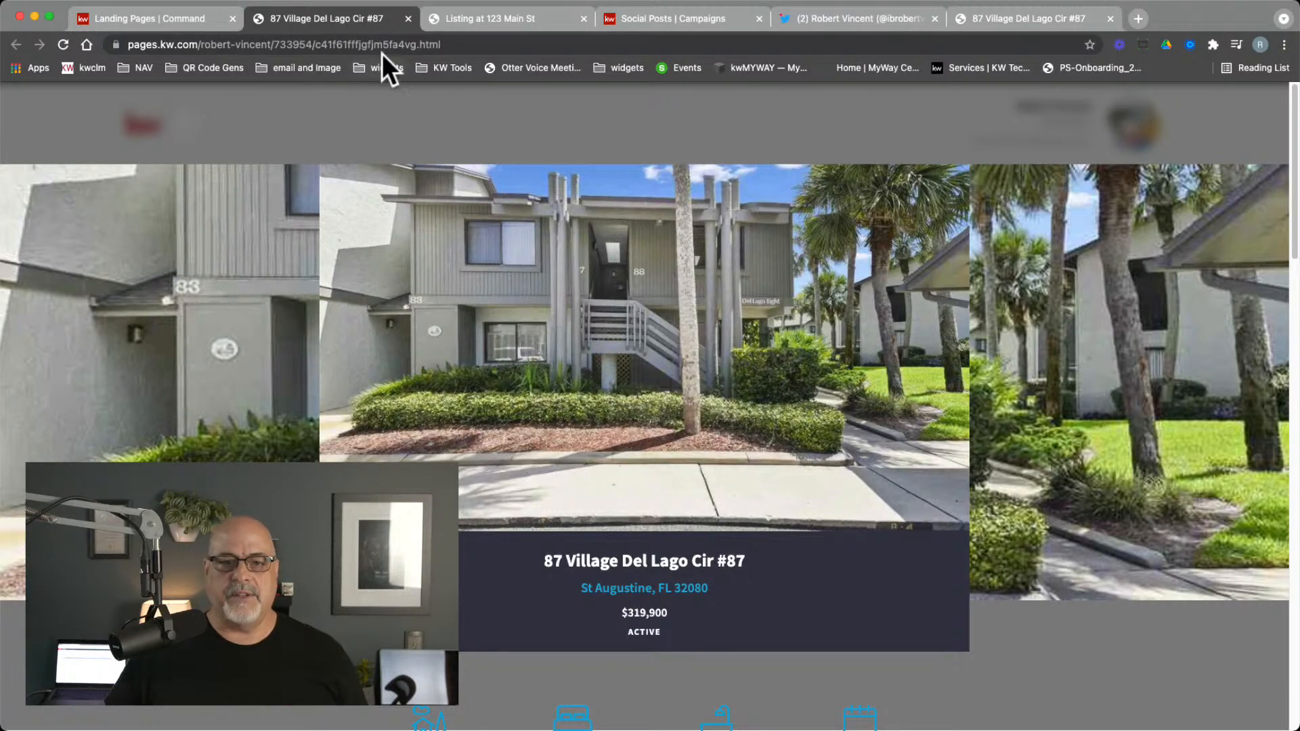
click(407, 19)
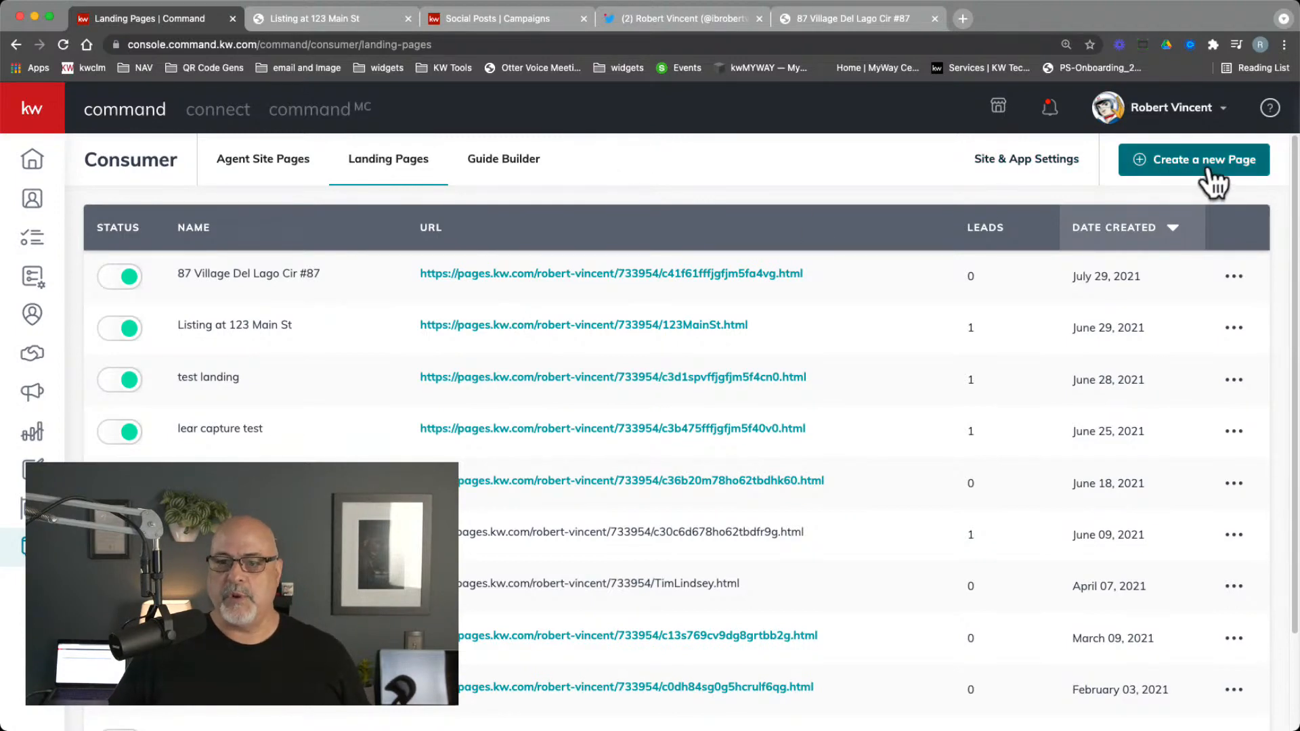
Step: Create a new landing page and rename it '2nd try'
click(1205, 166)
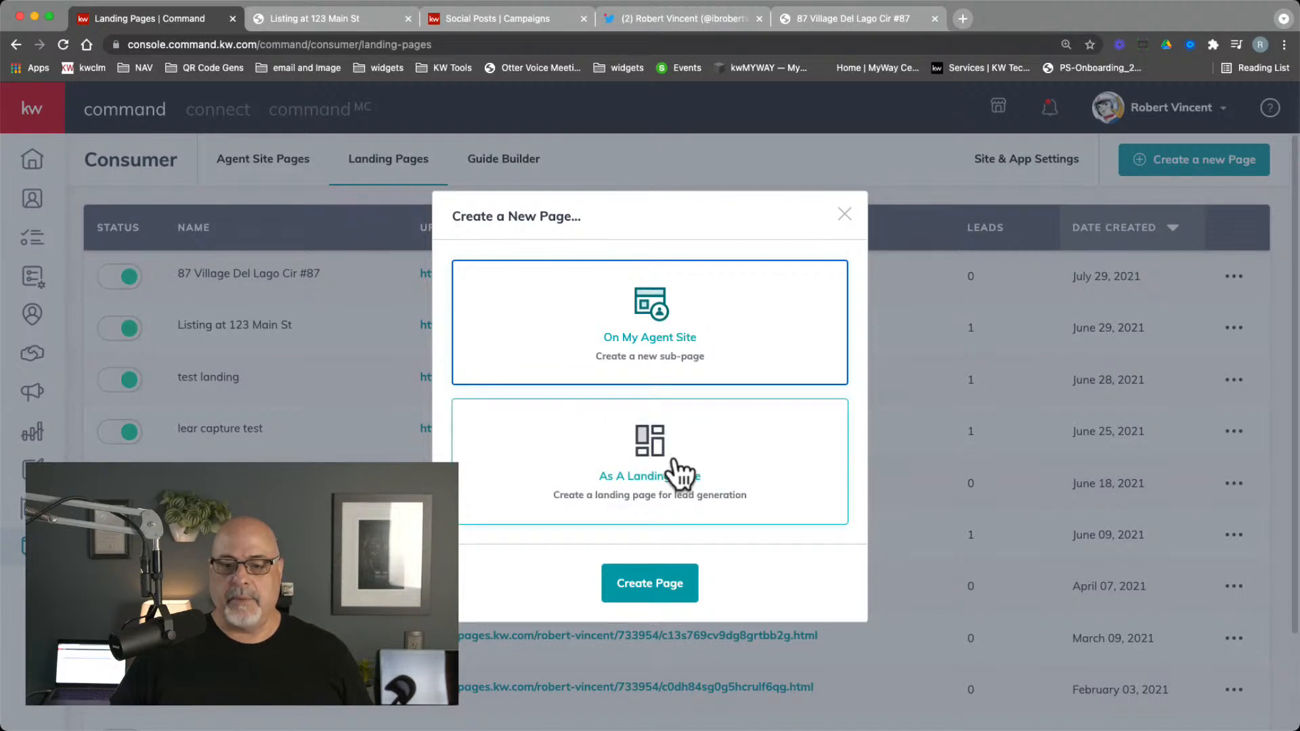
click(680, 473)
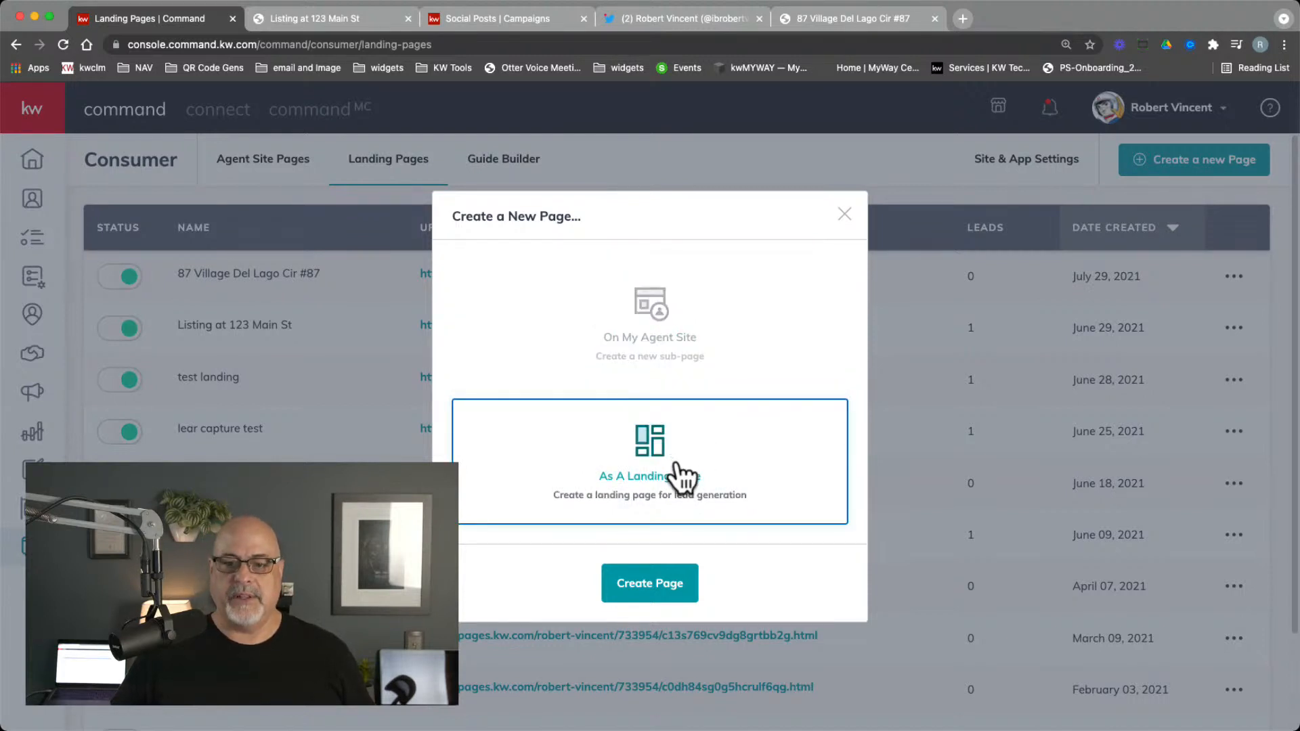
click(670, 598)
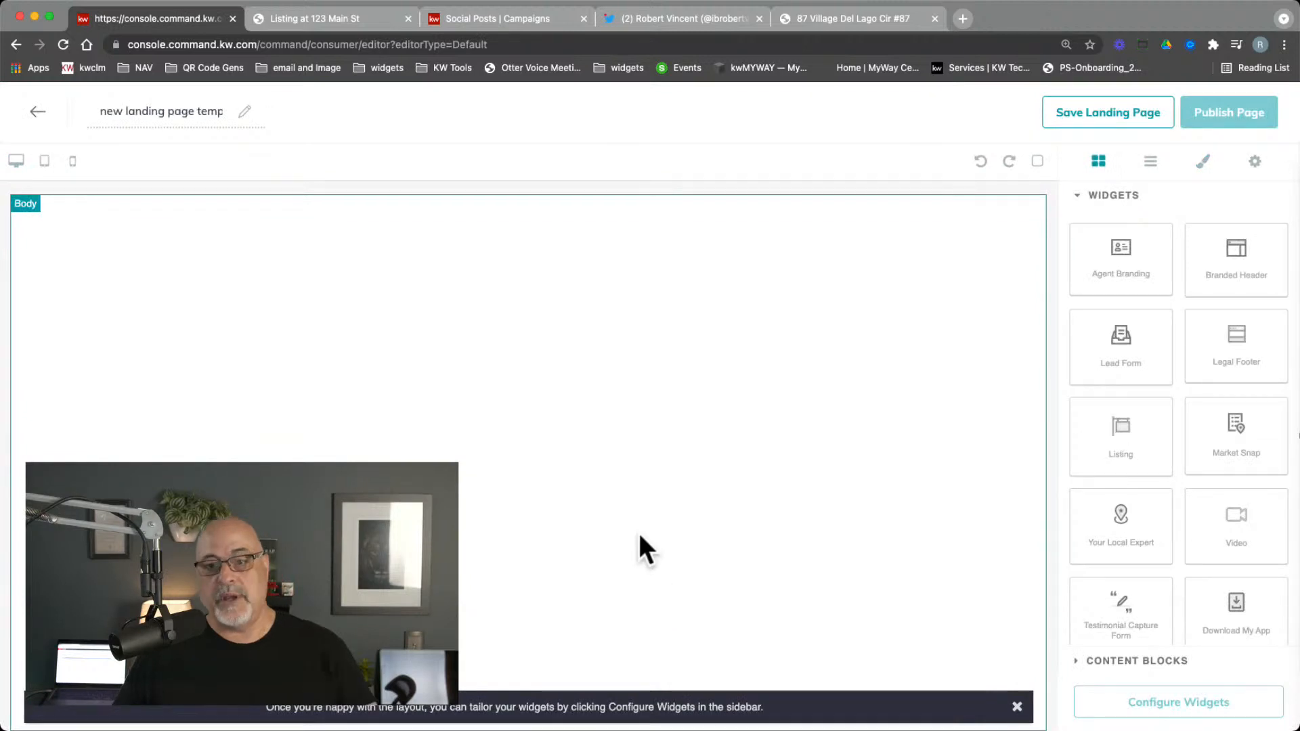
click(180, 112)
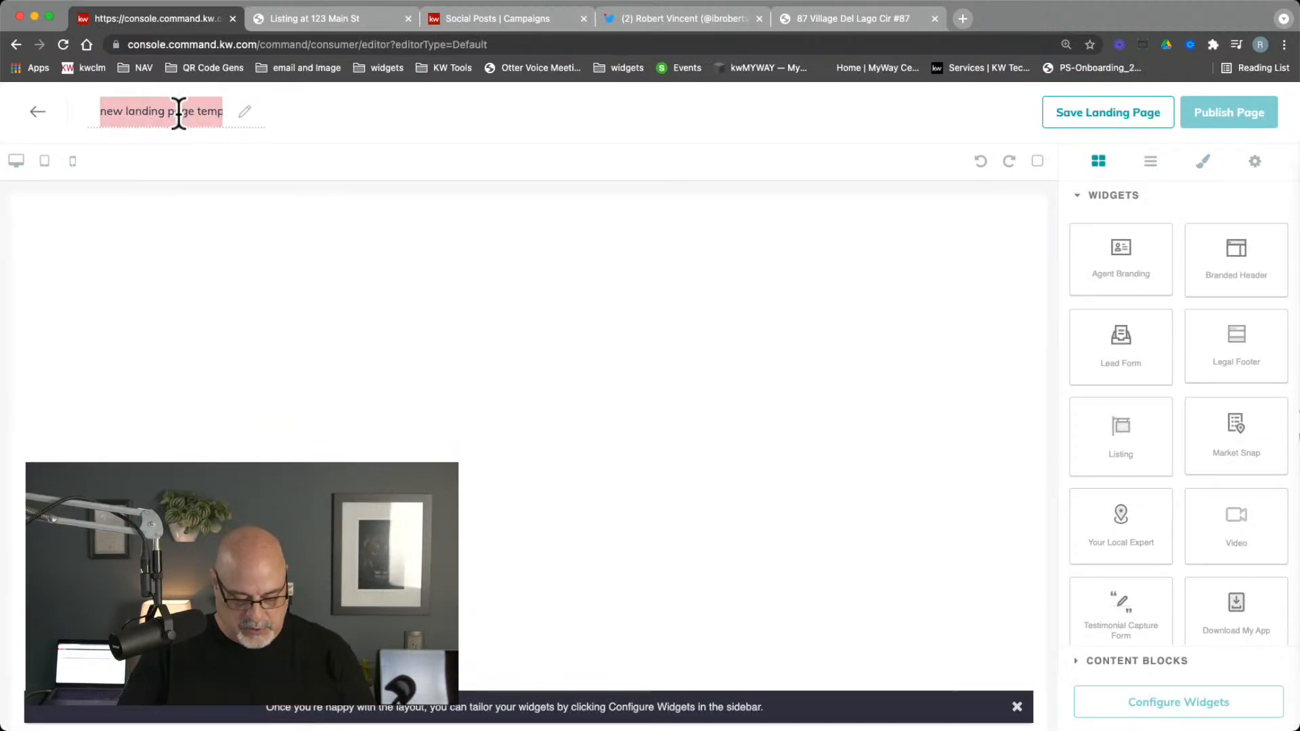
text(2nd try)
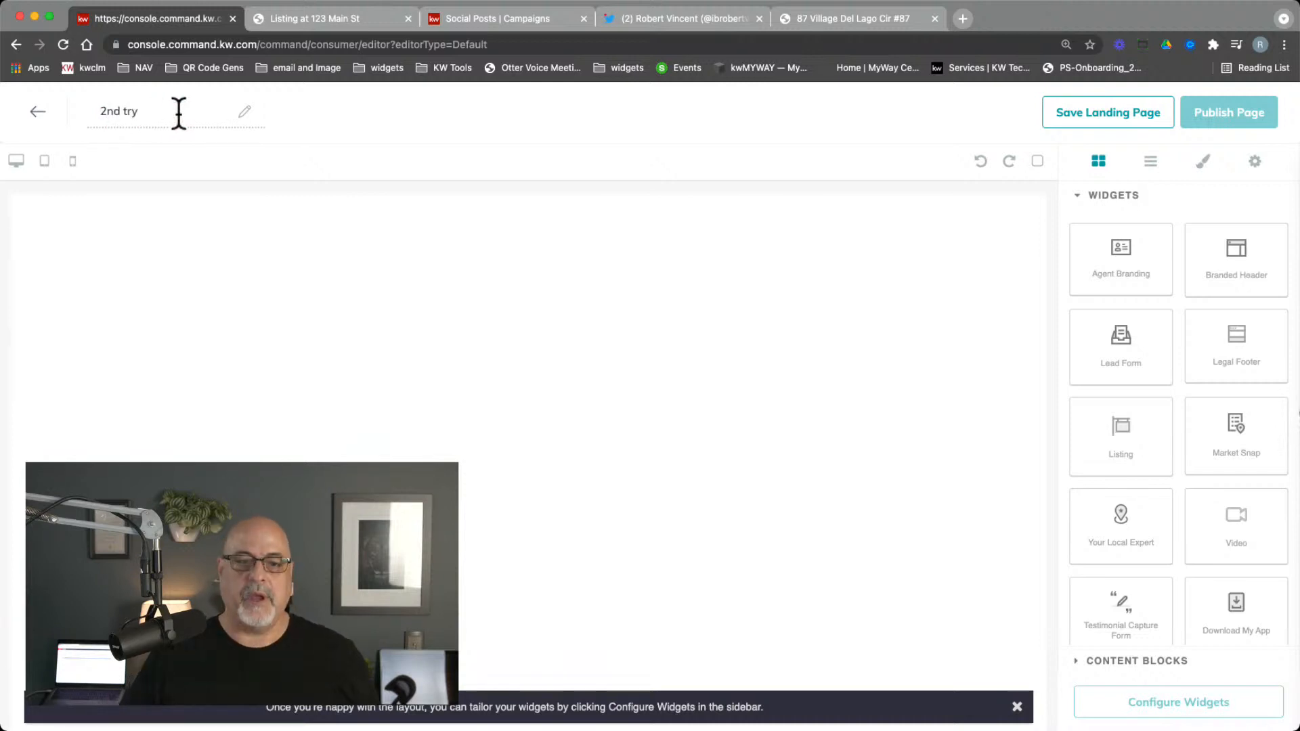
click(370, 423)
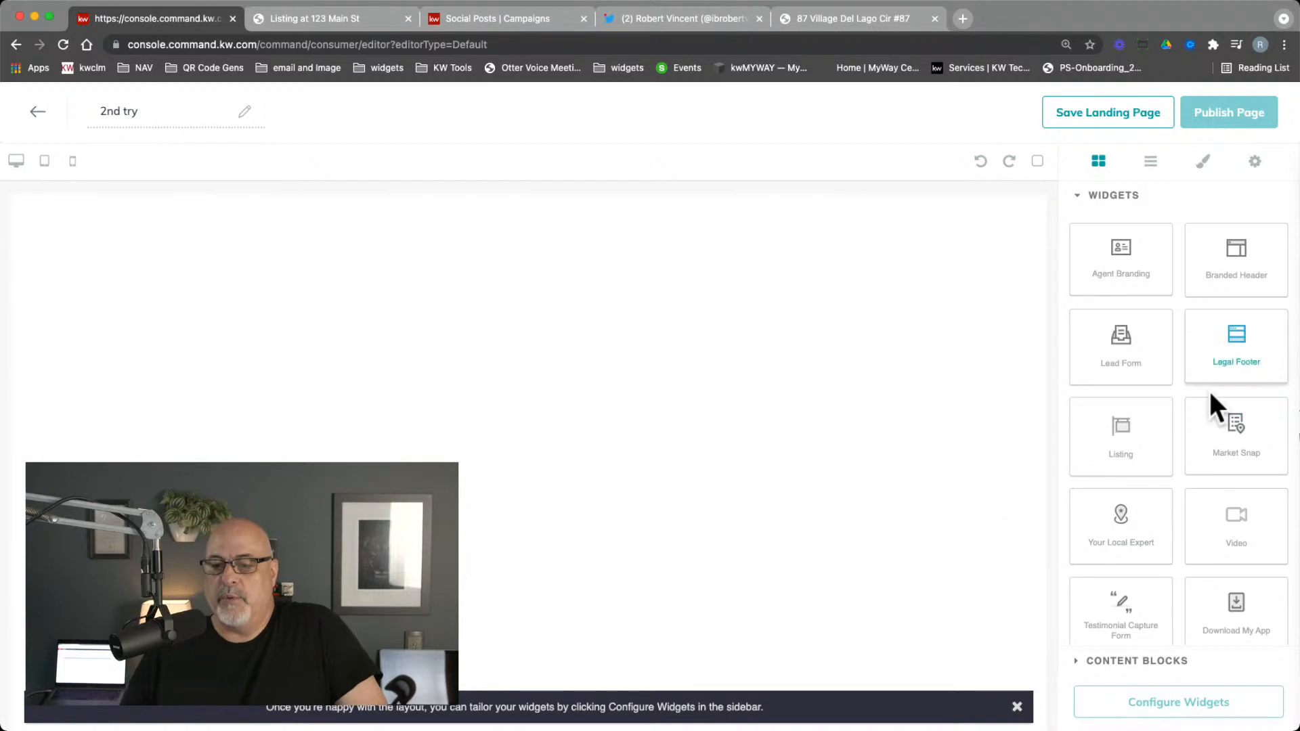
Step: Add a Lead Form to the page, delete it again, then exit the editor
click(1132, 345)
drag(1133, 345, 900, 395)
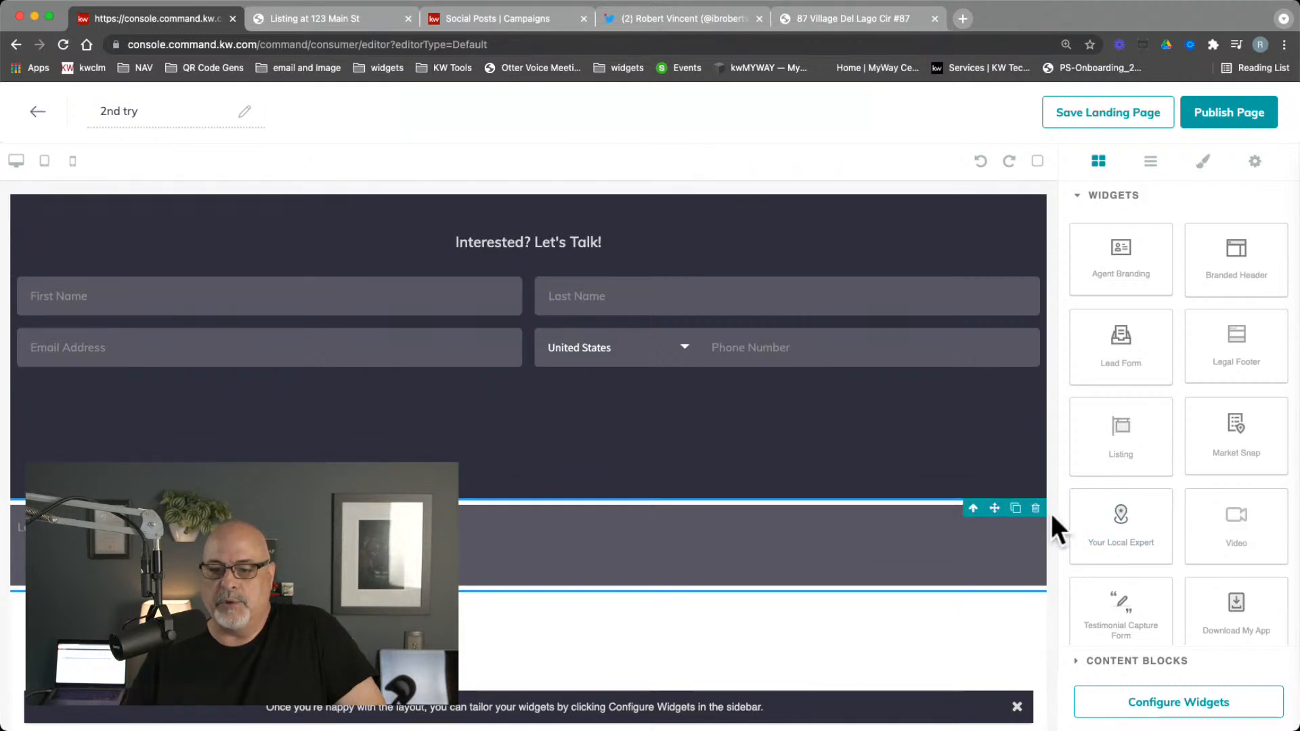
click(1035, 509)
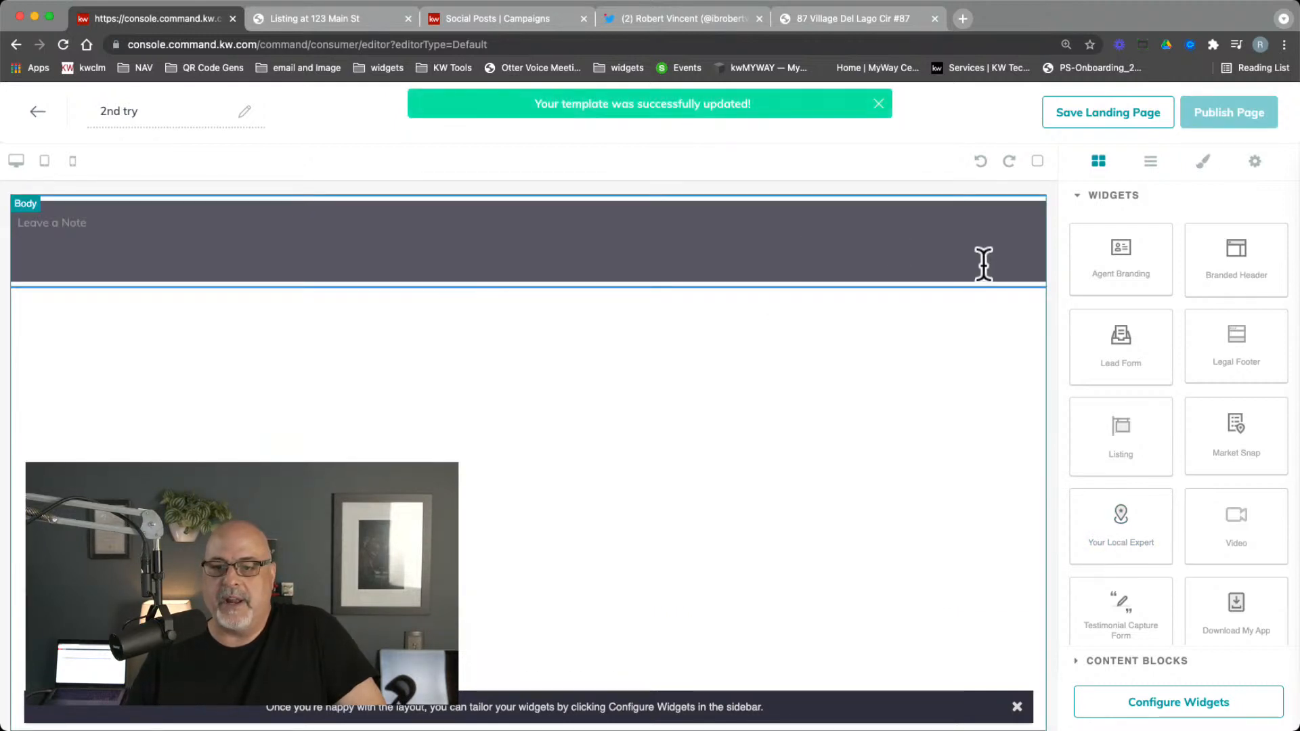
click(1016, 706)
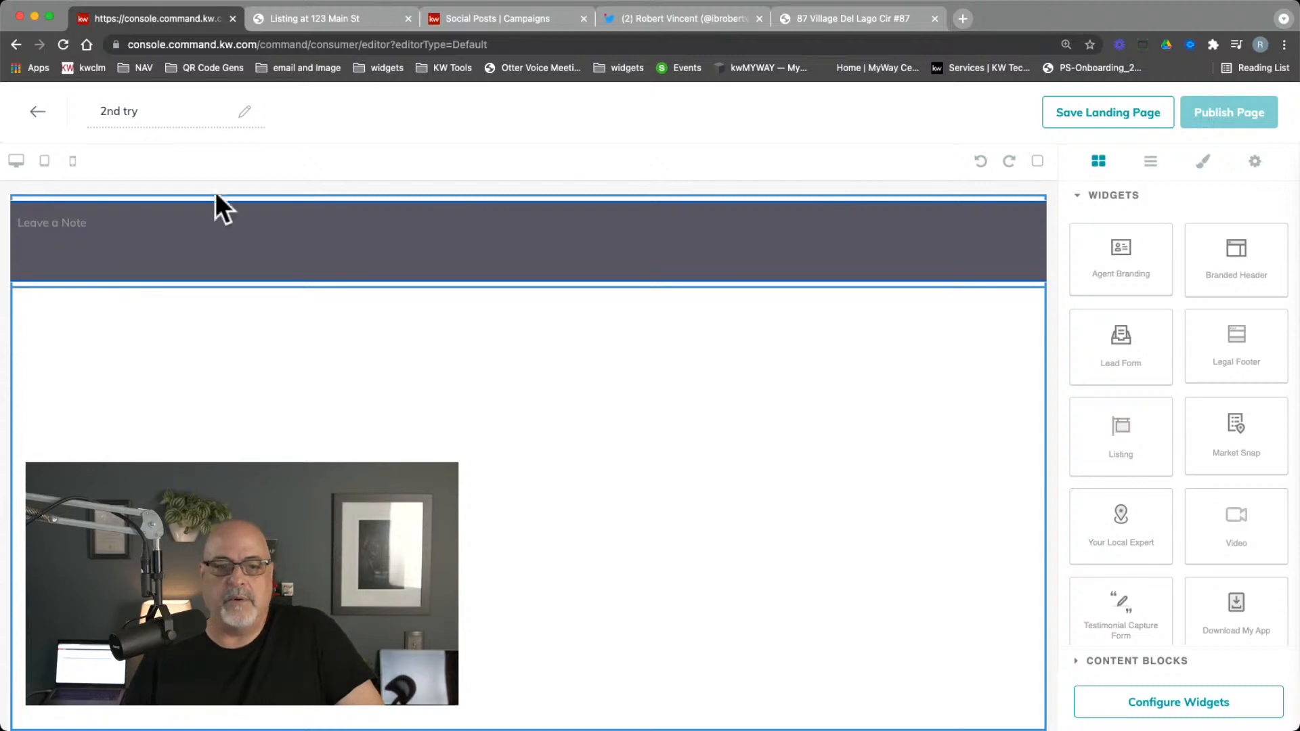
click(38, 112)
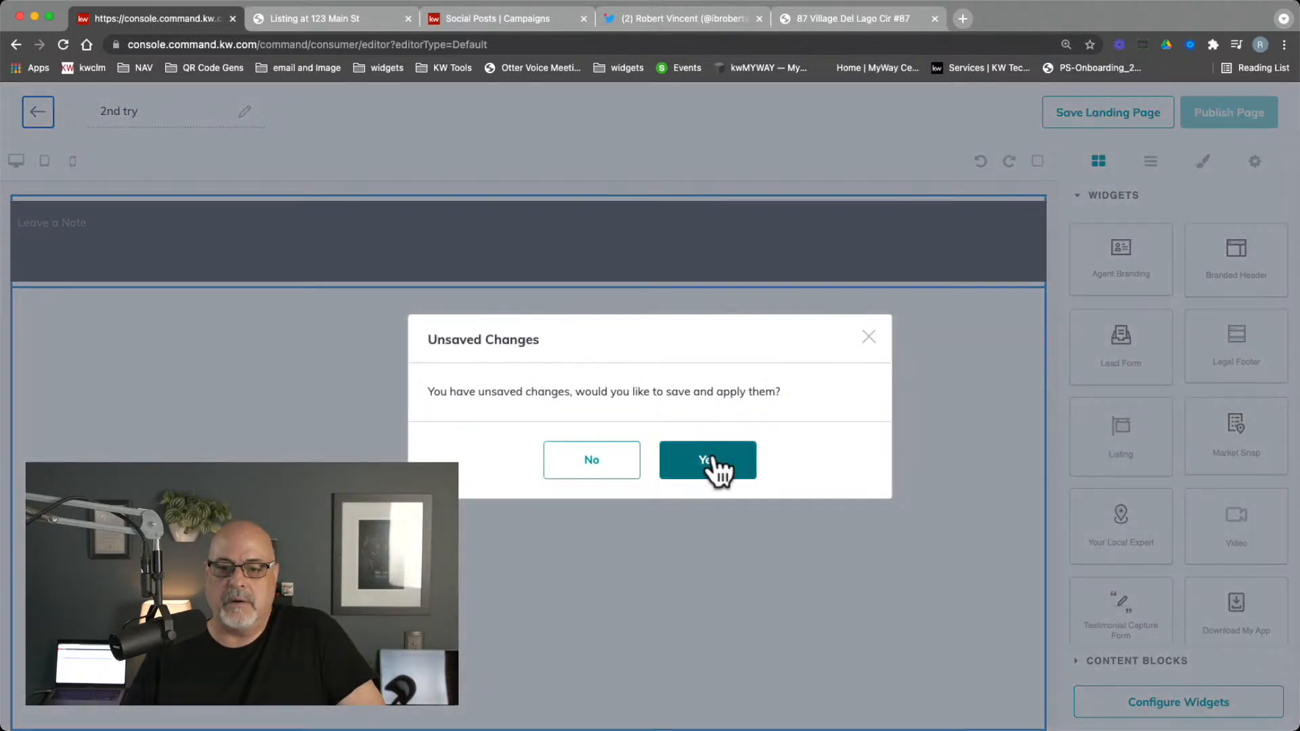
Step: Save the '2nd try' changes and create another new landing page
click(711, 460)
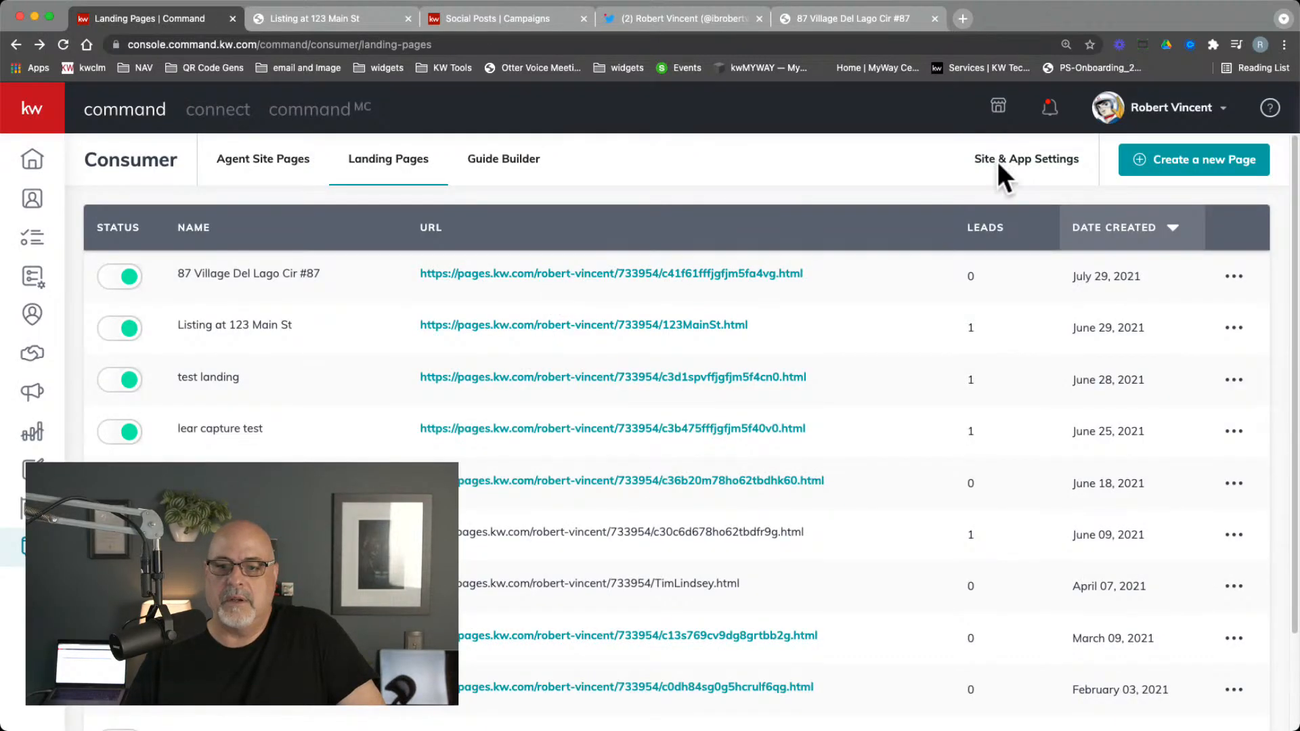
click(1173, 157)
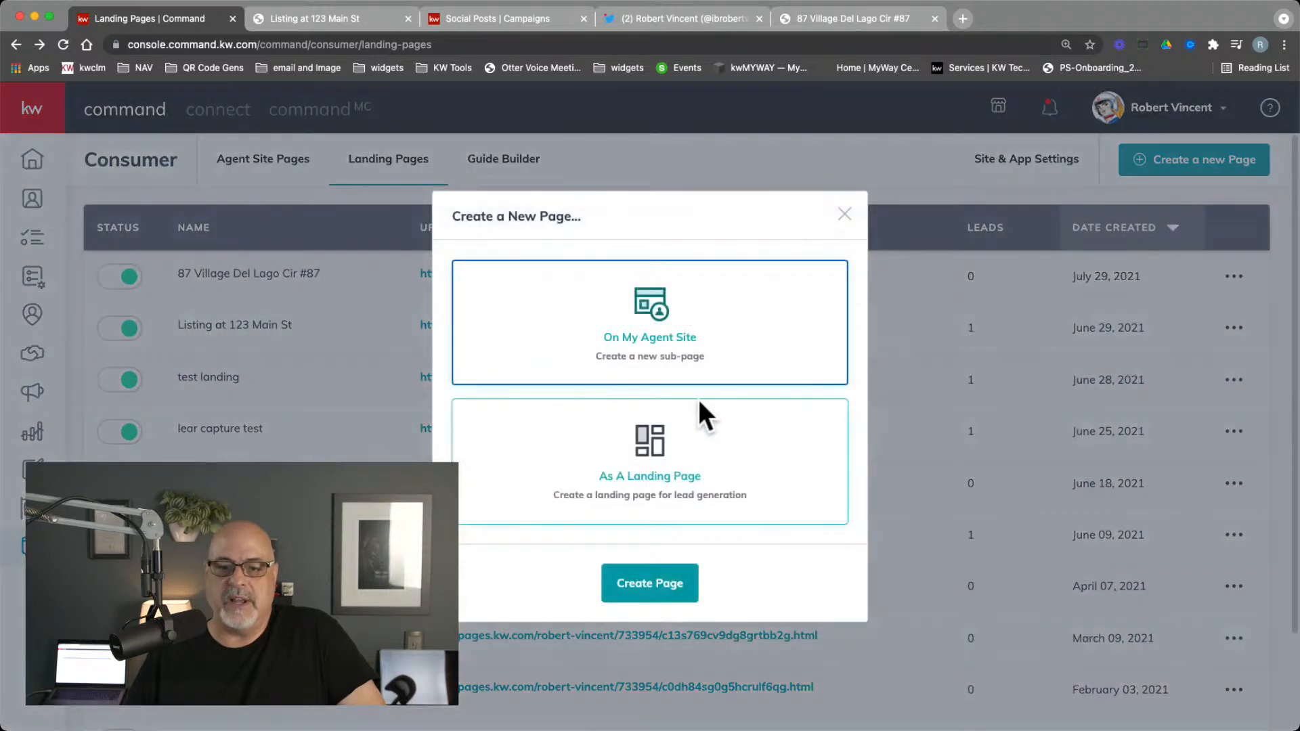
click(680, 501)
click(649, 598)
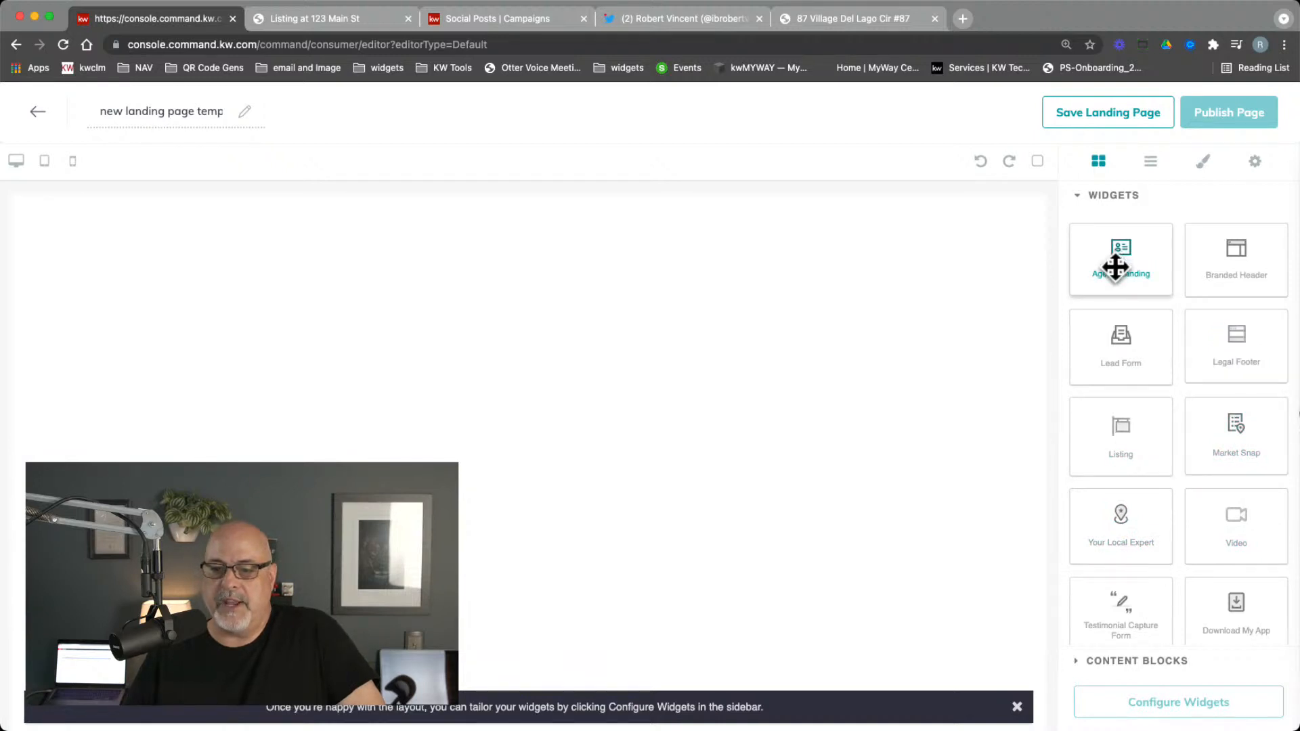
Step: Place a Market Snap widget on the blank page and select it
click(1224, 432)
drag(1225, 432, 682, 429)
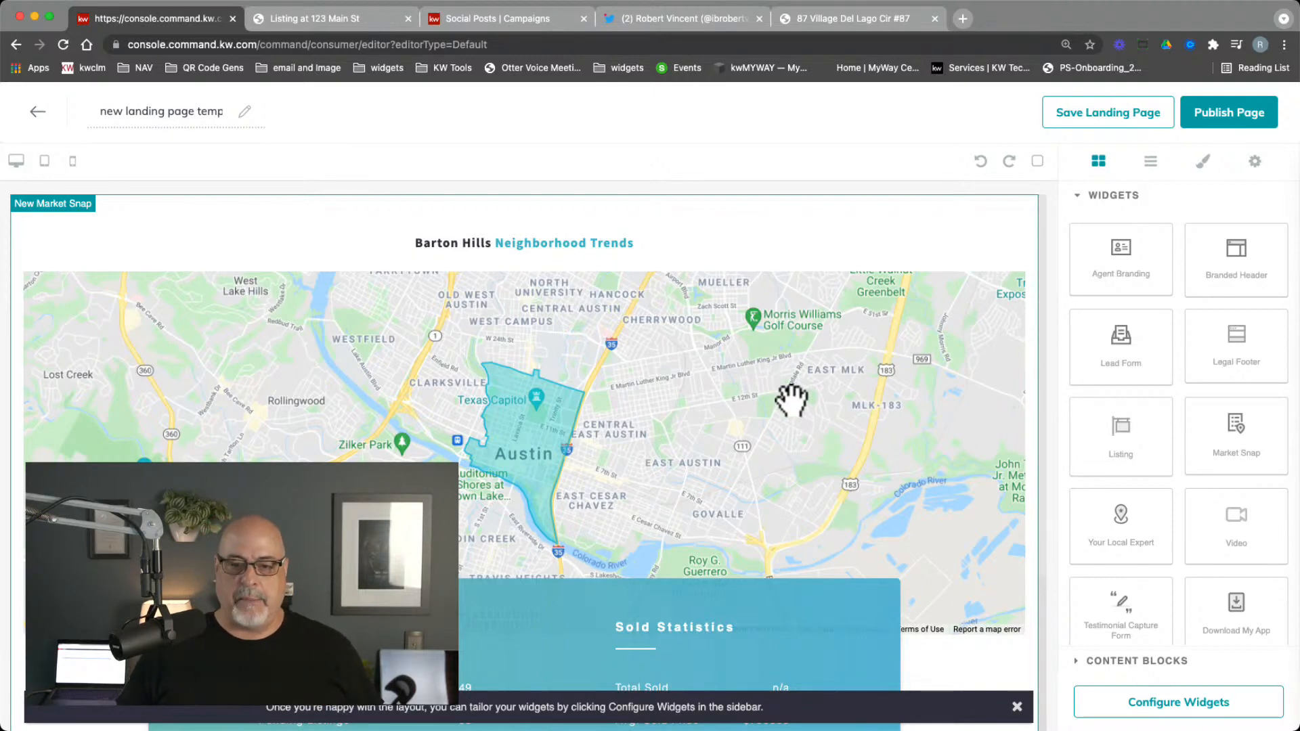
scroll(777, 406, down, 2)
scroll(777, 410, down, 2)
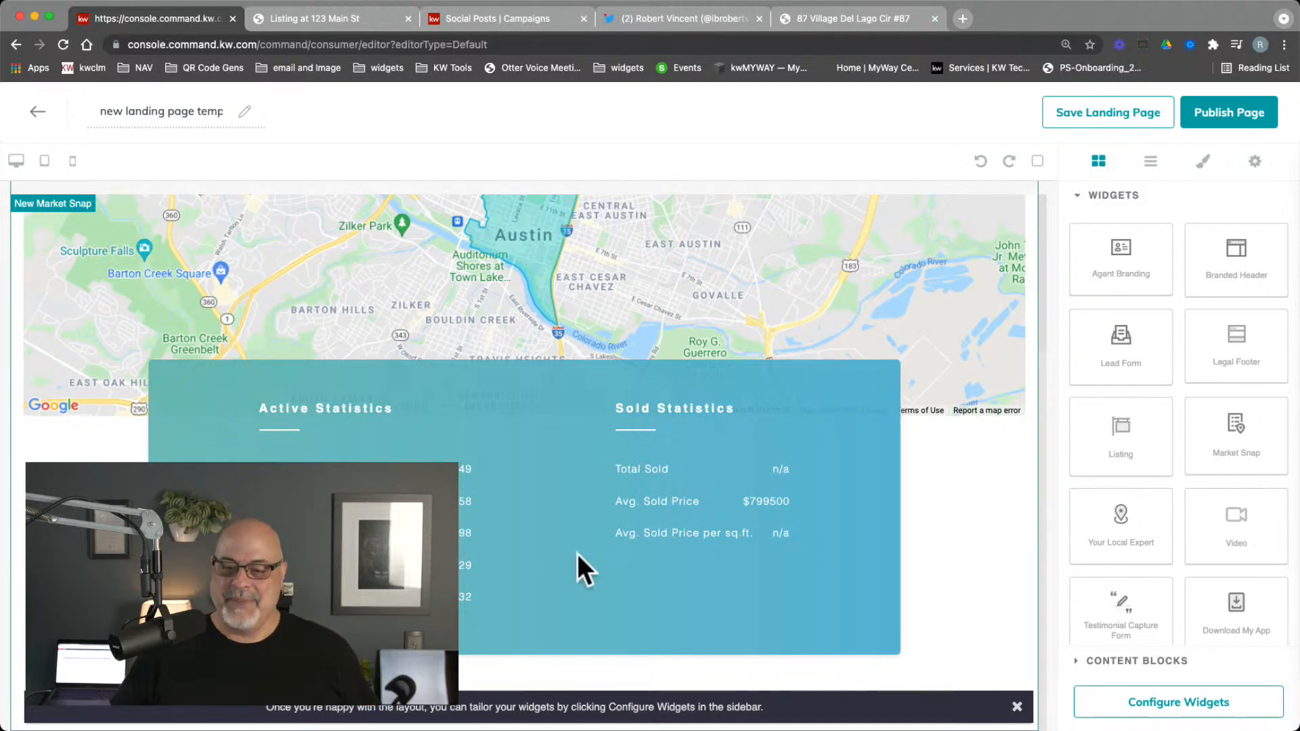
click(720, 305)
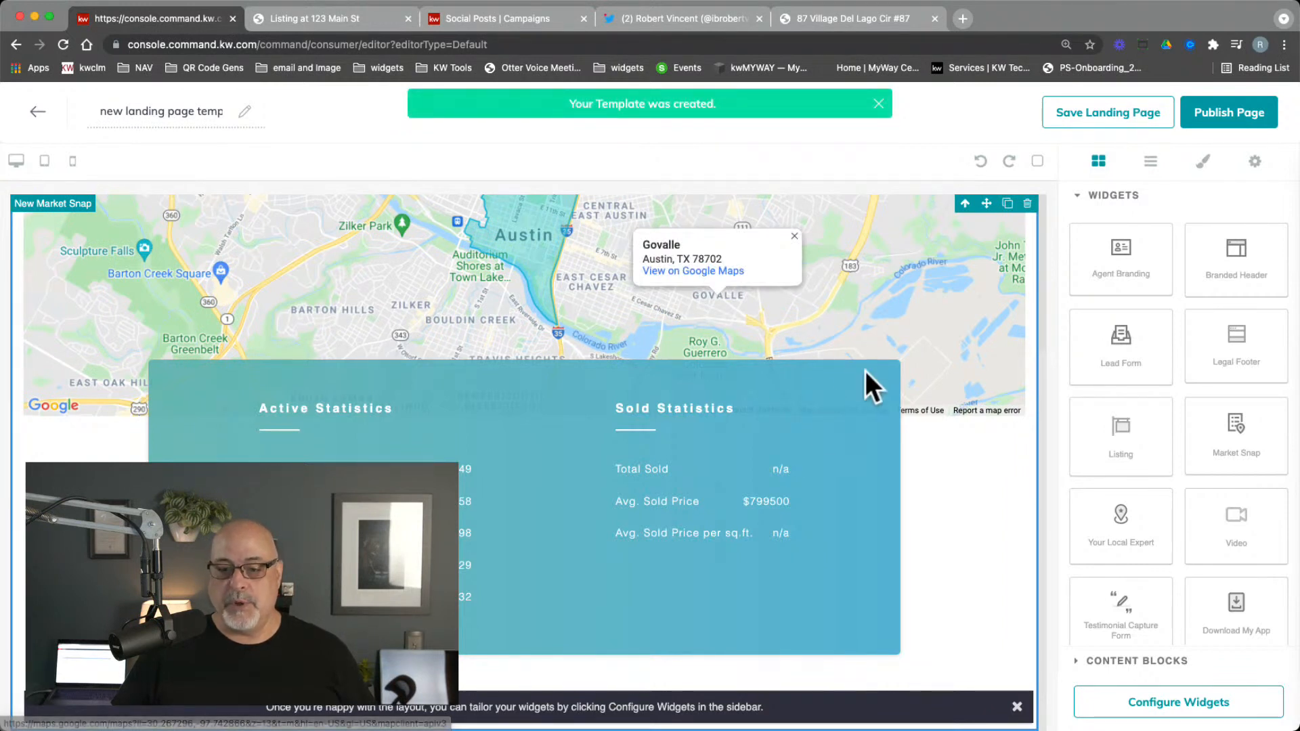
Step: In the Market Snap settings, set header 'Portsmouth NH' and replace postal code 78701 with 03801
click(1159, 707)
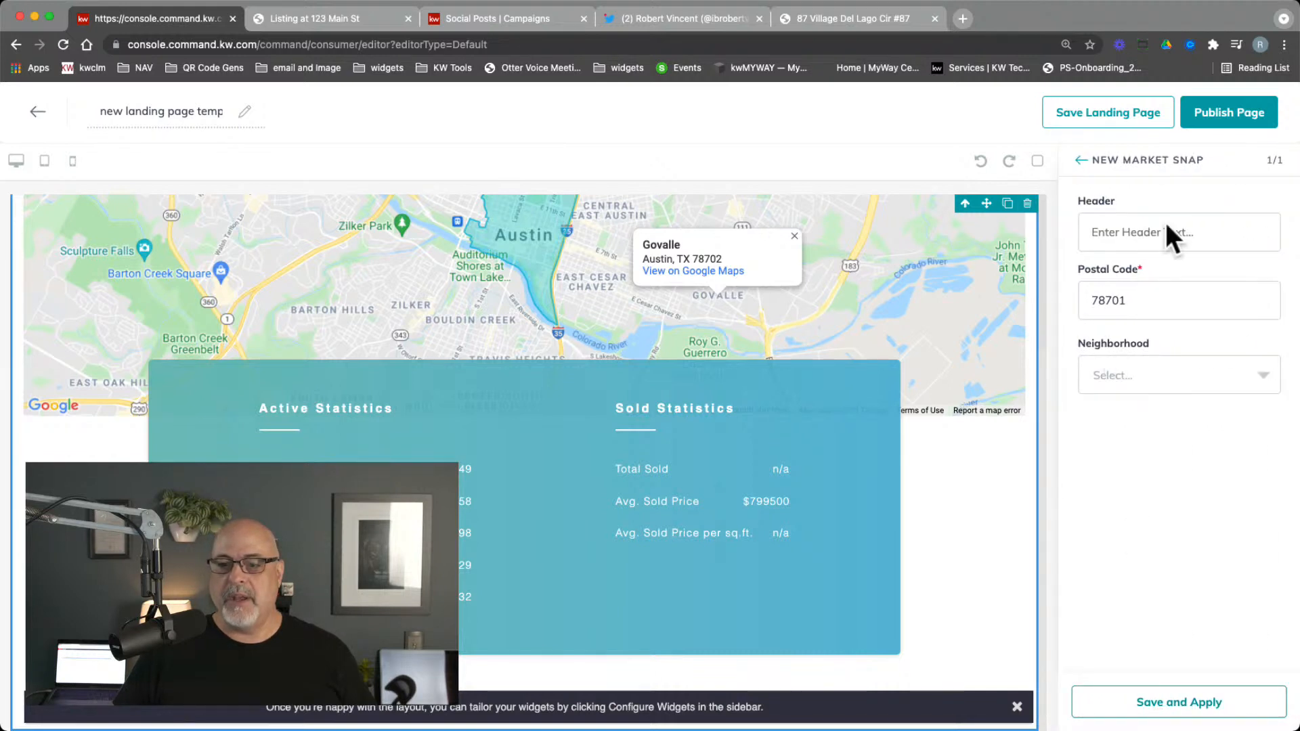
click(1093, 232)
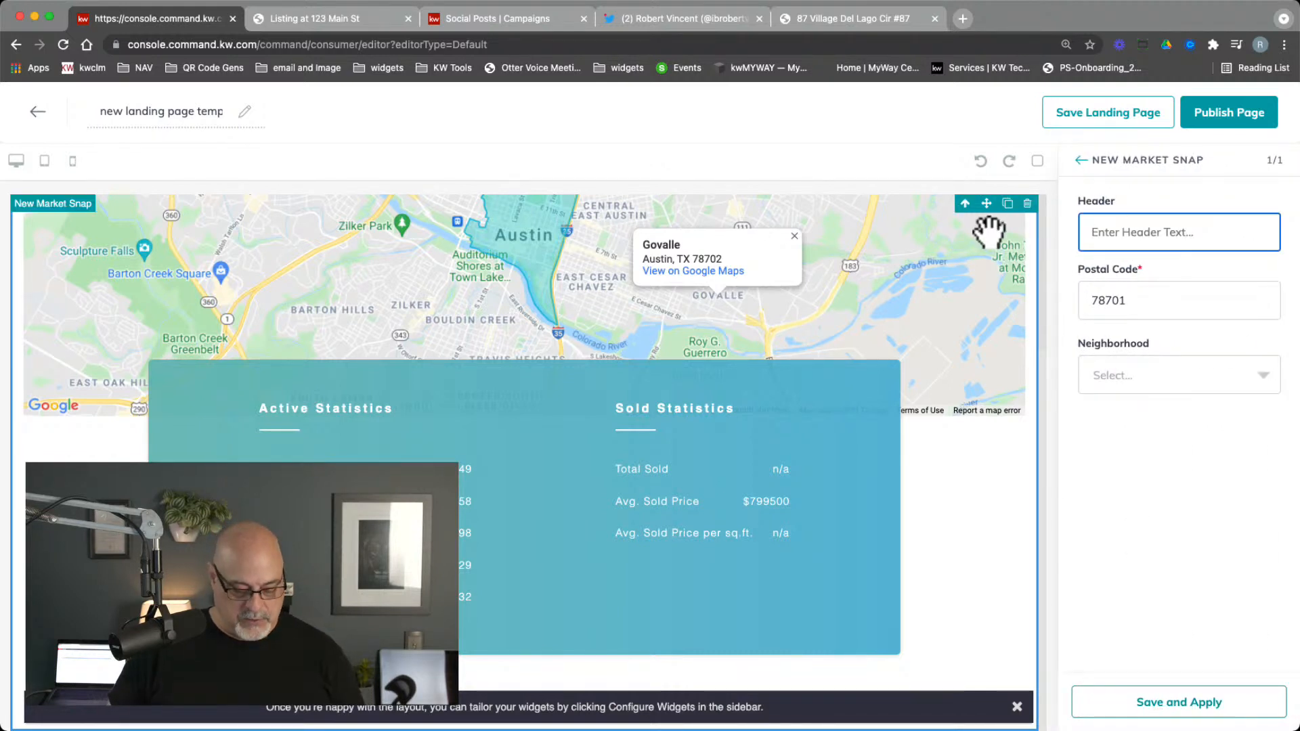
text(Port)
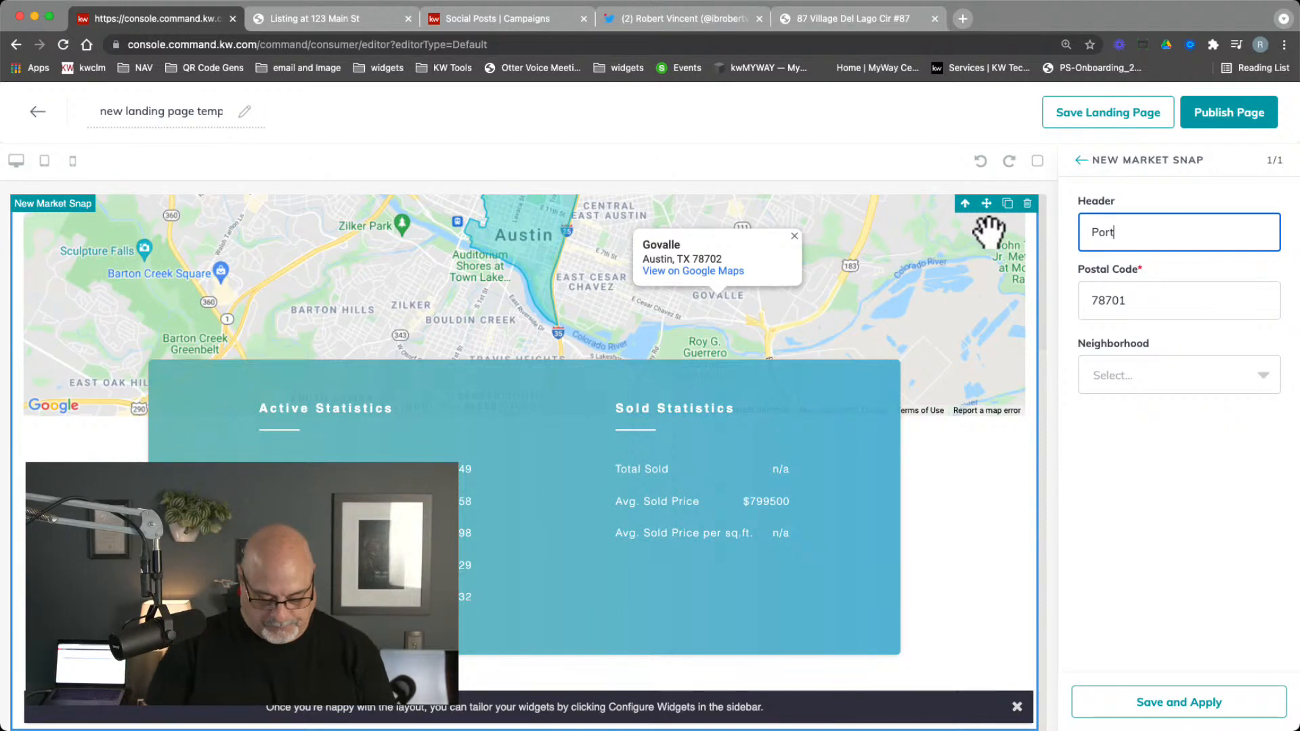
text(smouth N)
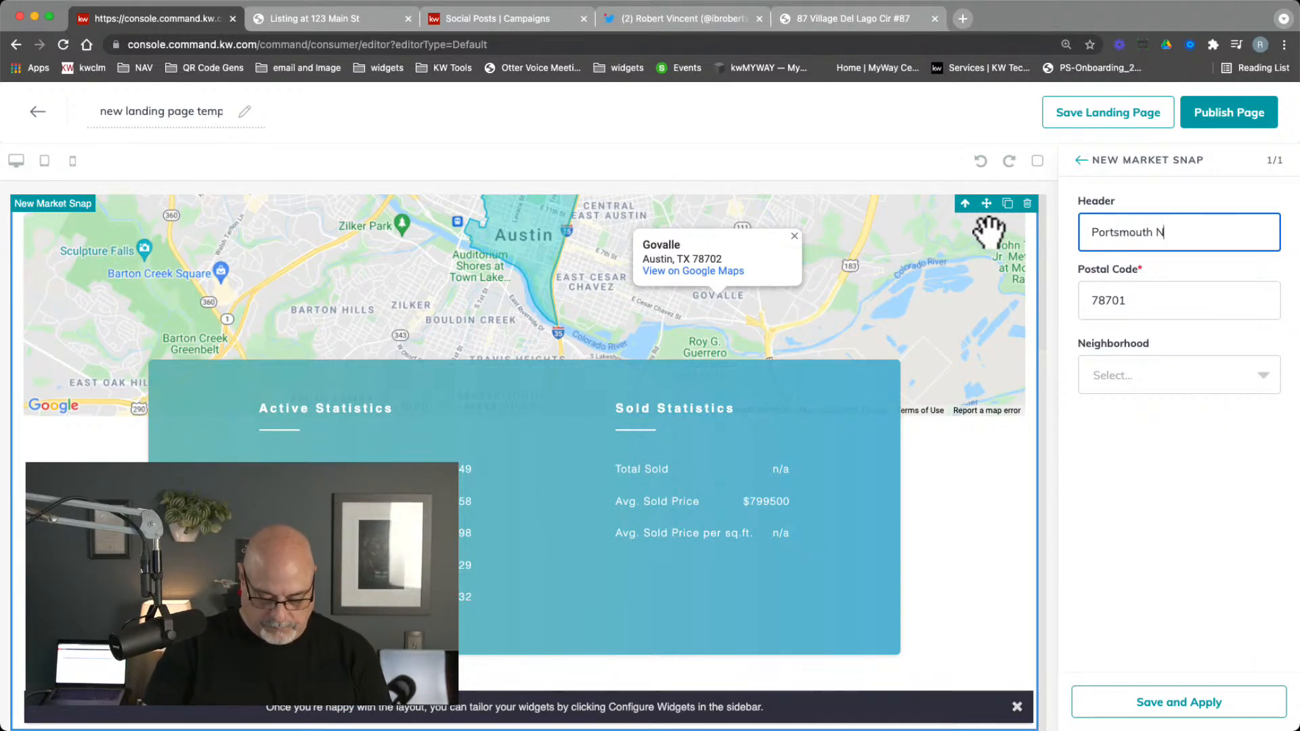
text(H)
click(1137, 301)
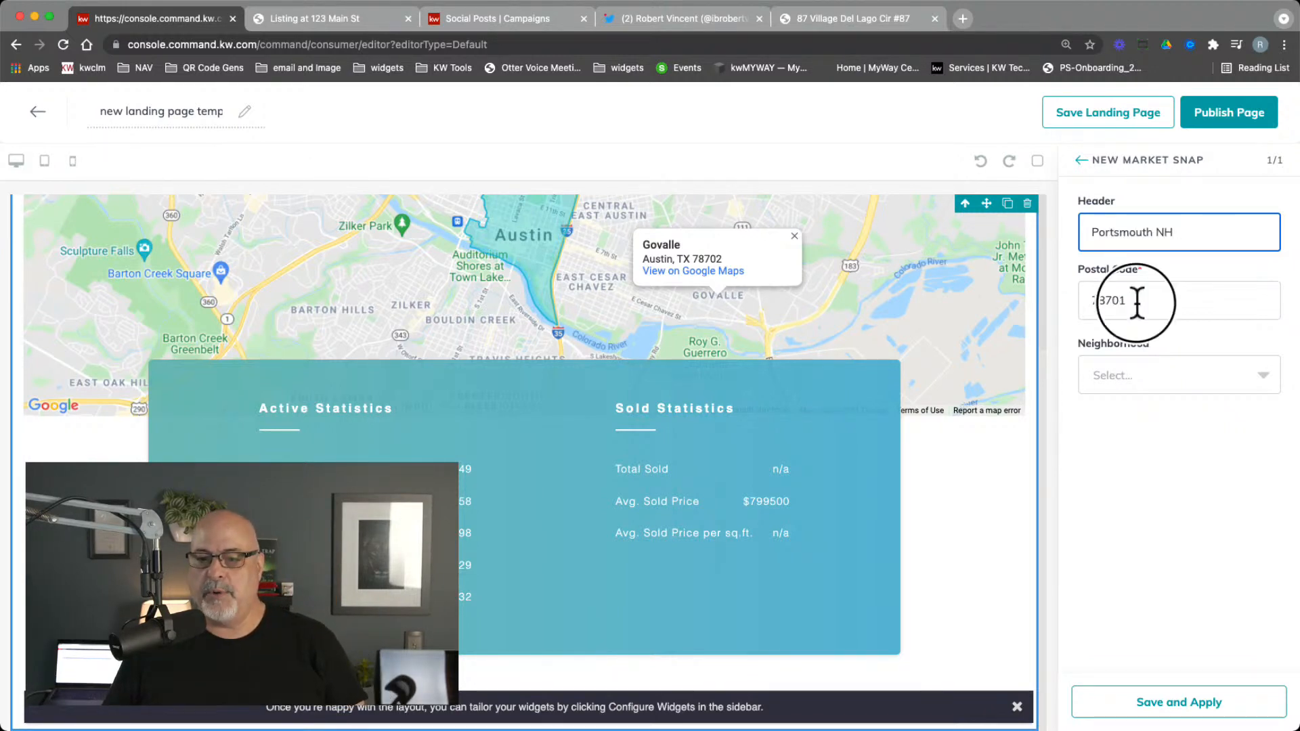
double_click(1137, 301)
text(0)
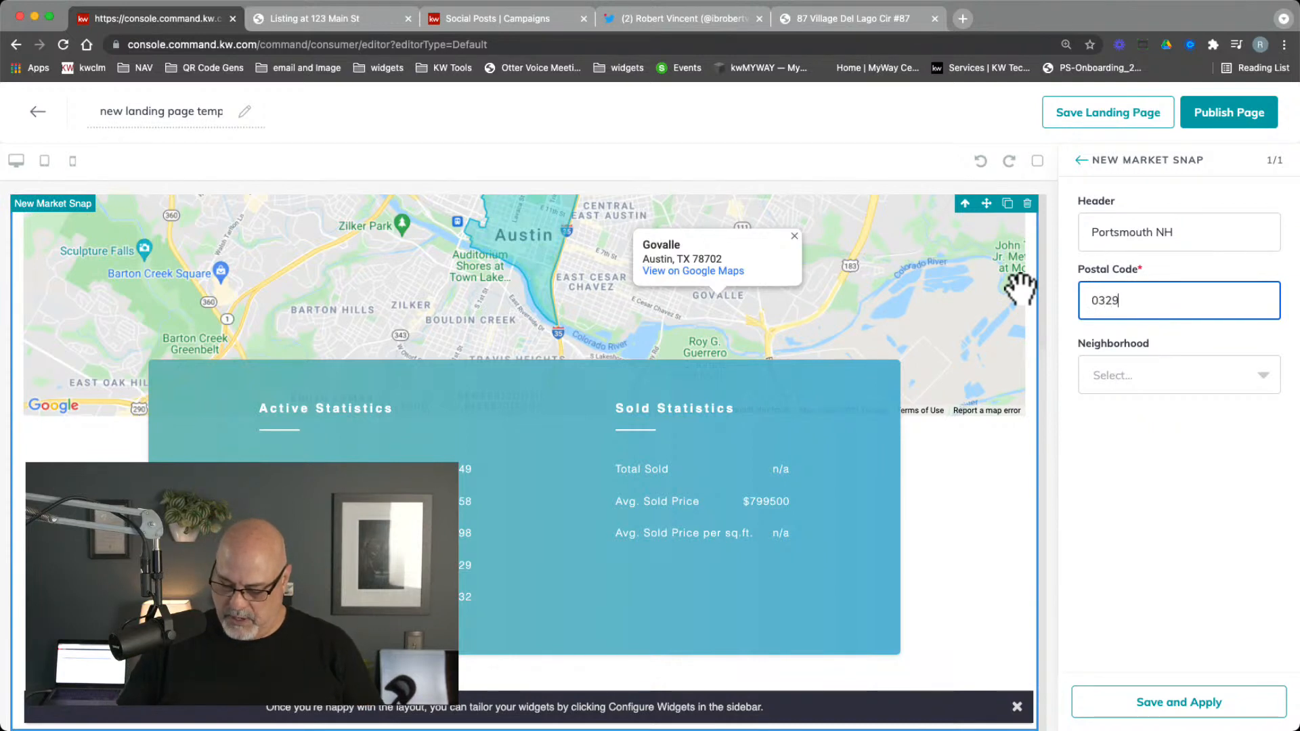
key(BackSpace)
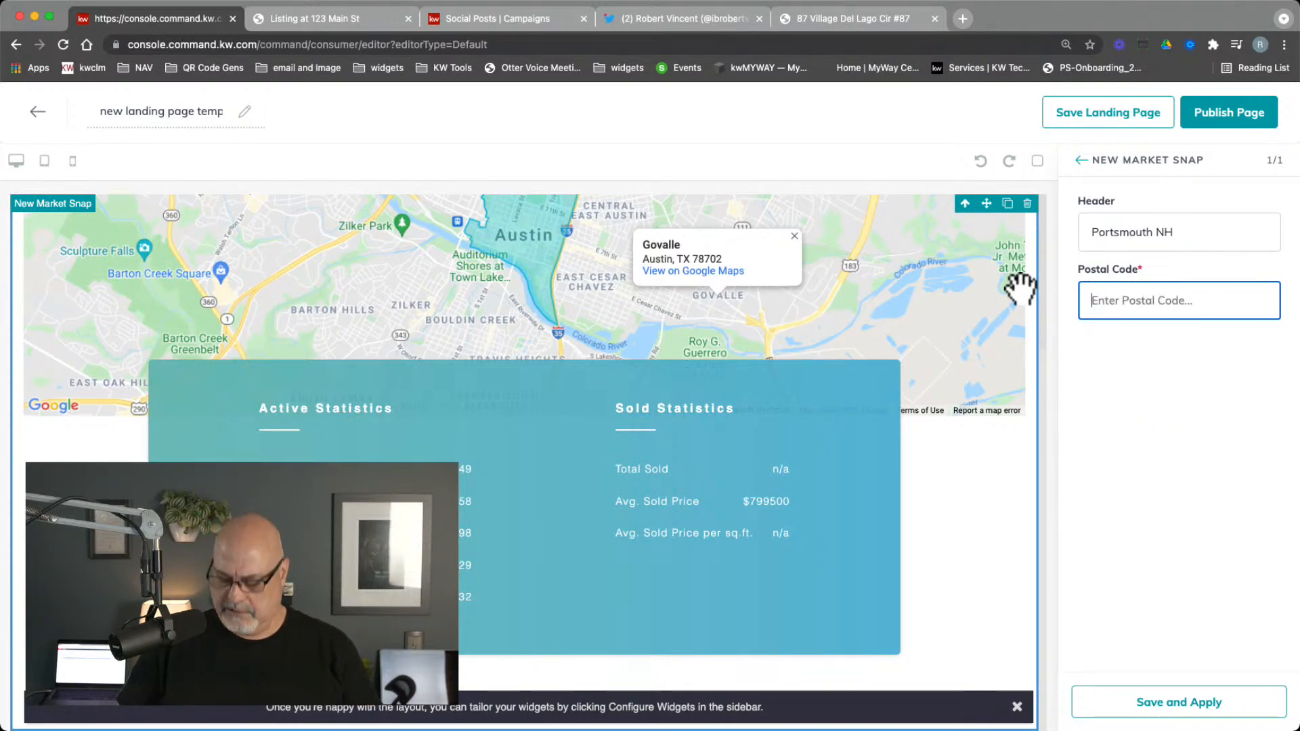
text(03801)
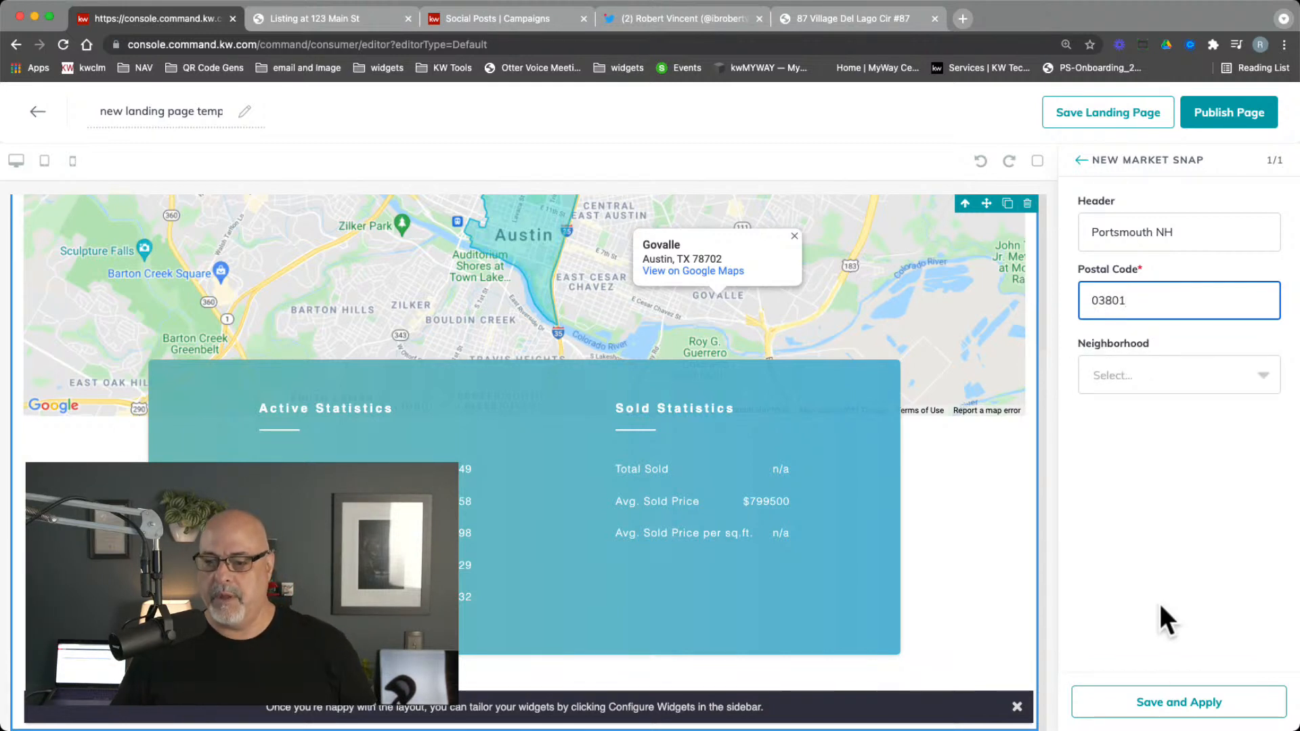
click(1151, 360)
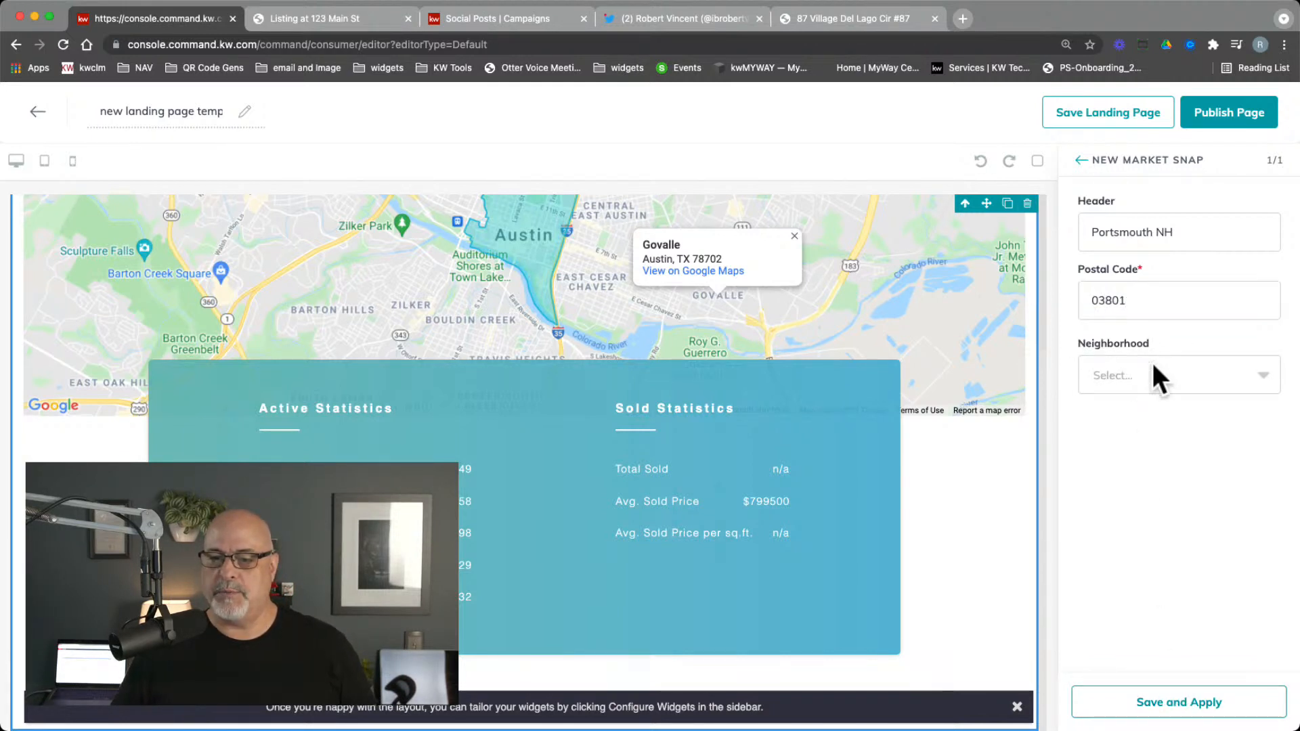
Step: Choose the Little Harbor neighborhood and apply the settings to the widget
click(1214, 384)
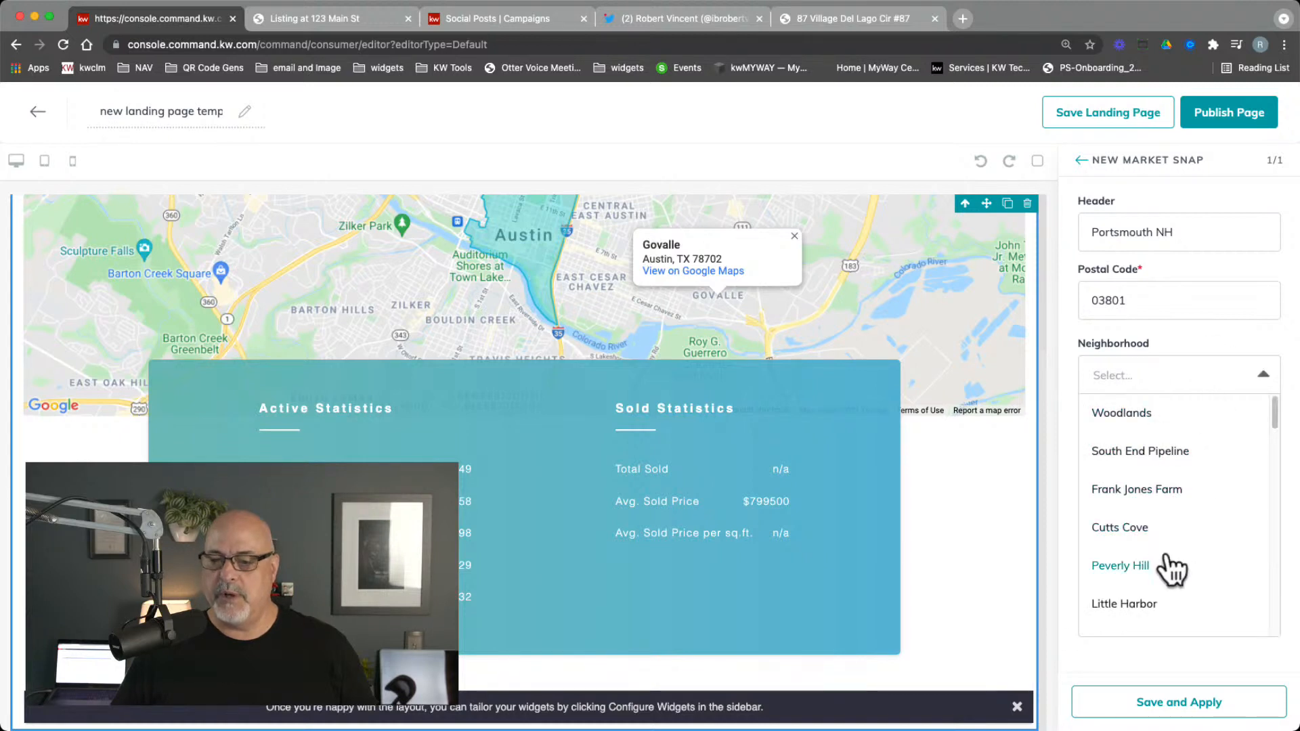
scroll(1130, 585, down, 3)
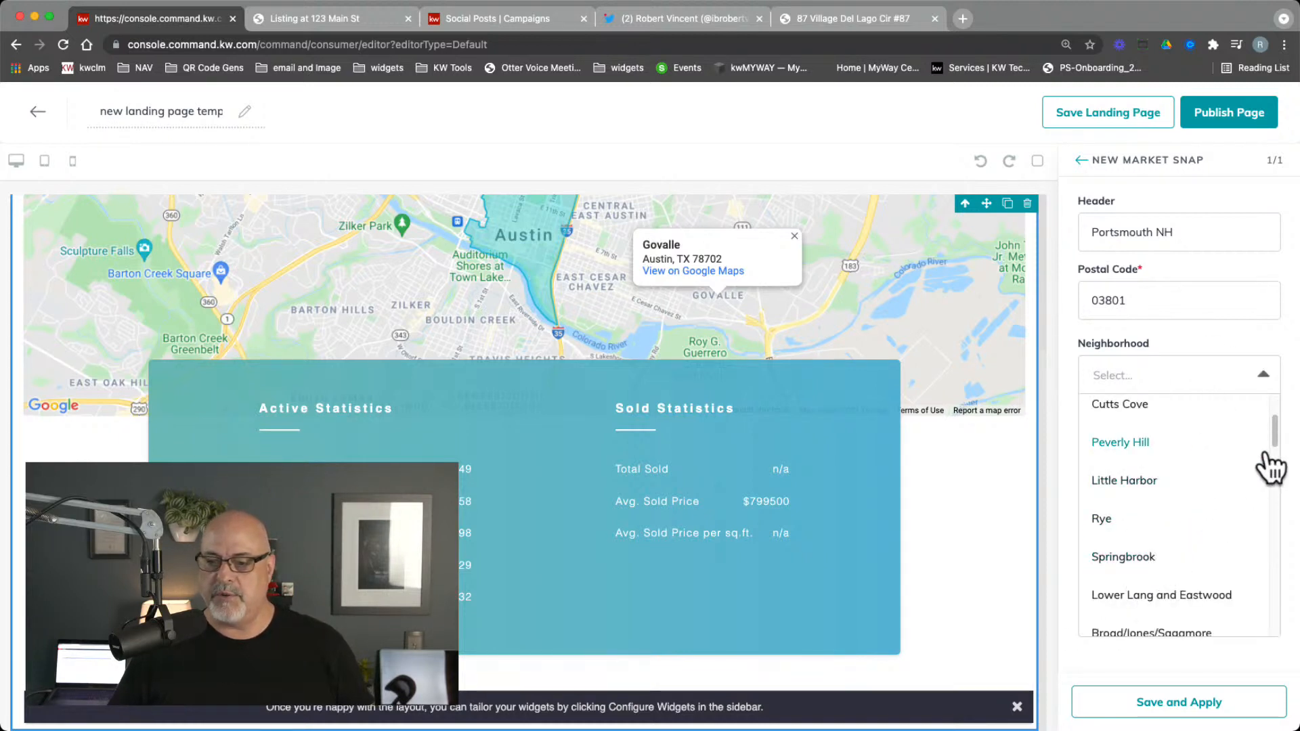
click(1157, 480)
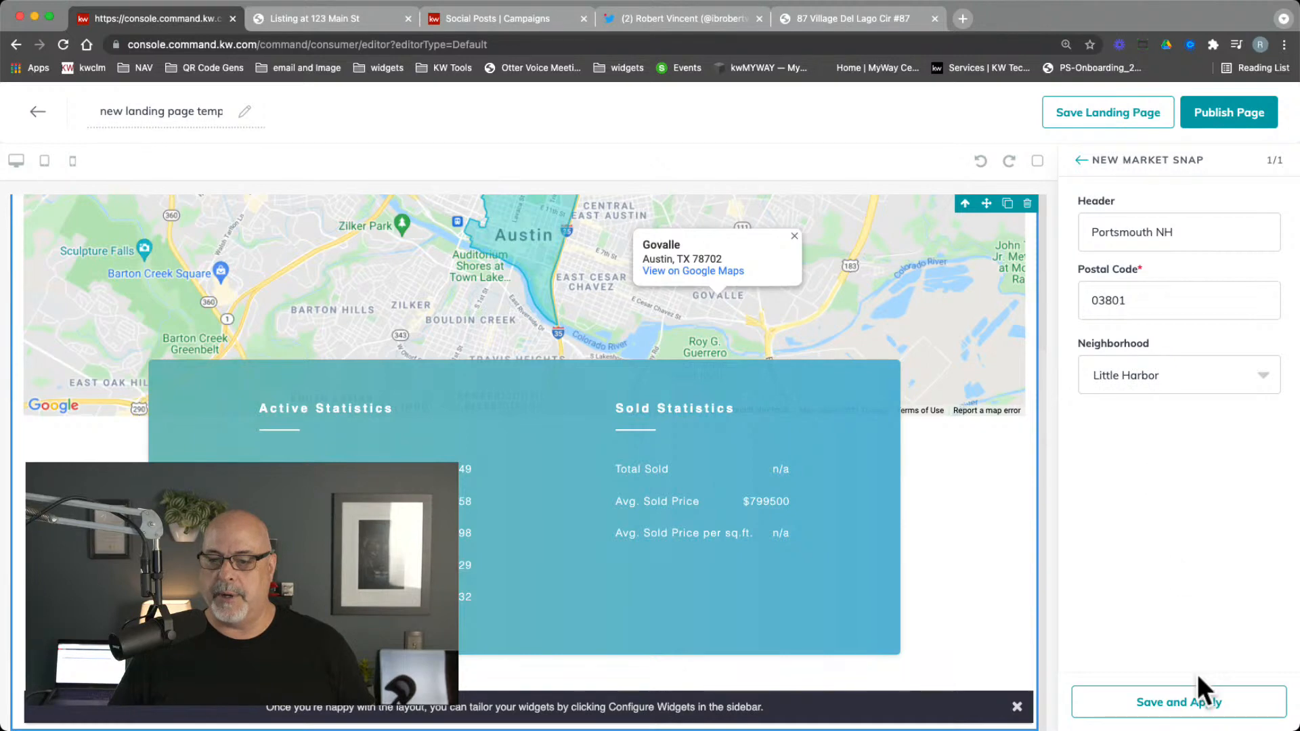
click(1127, 710)
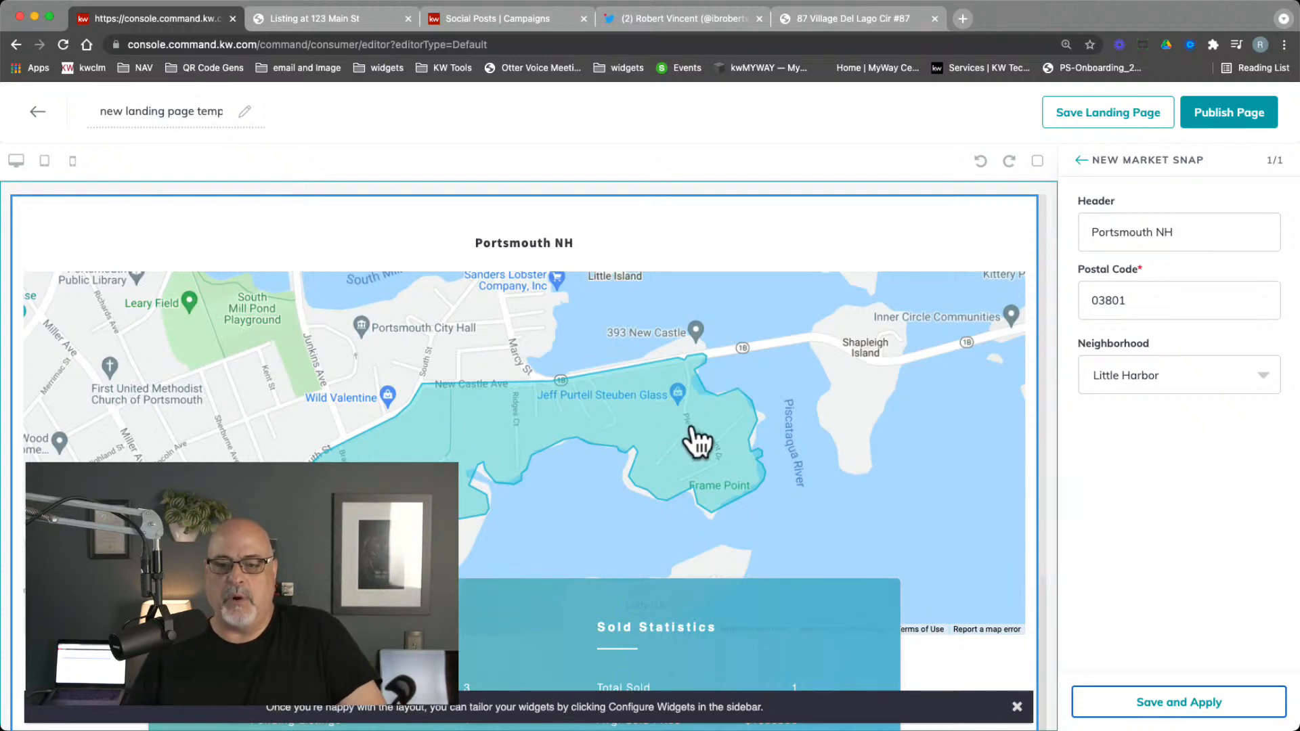
scroll(691, 583, down, 5)
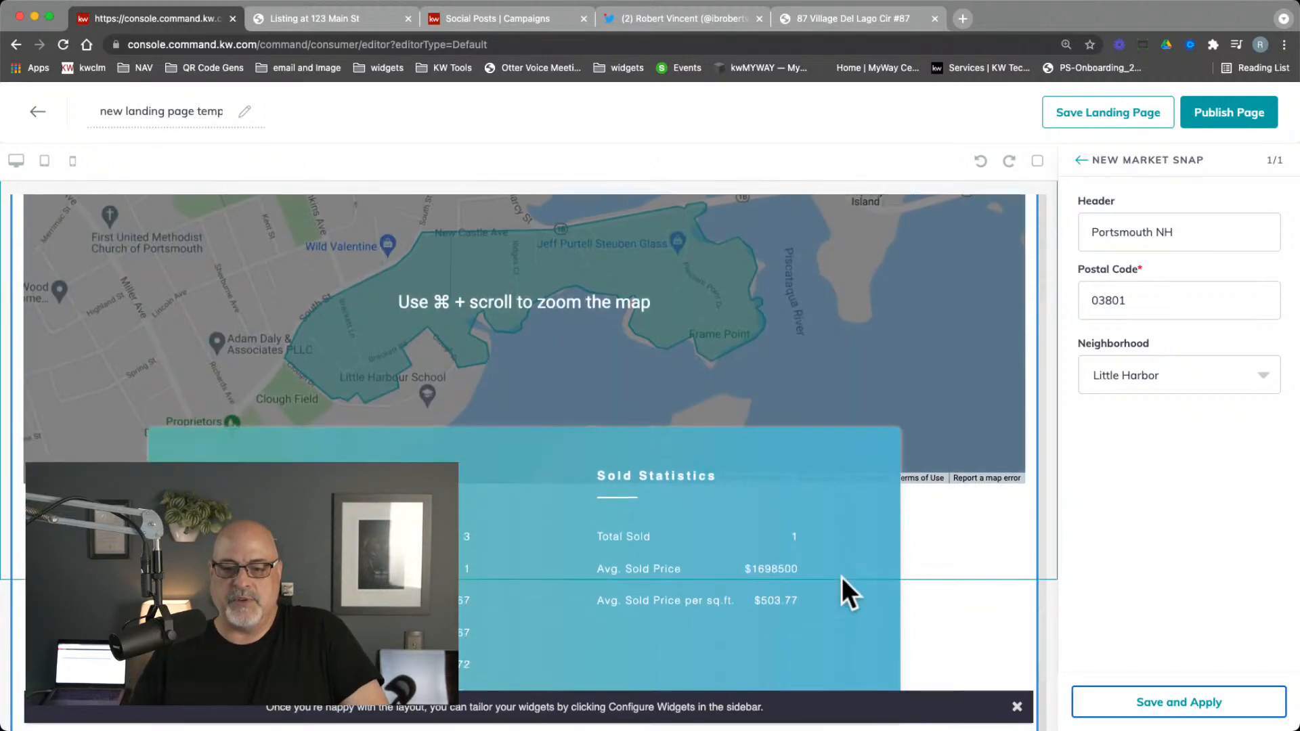
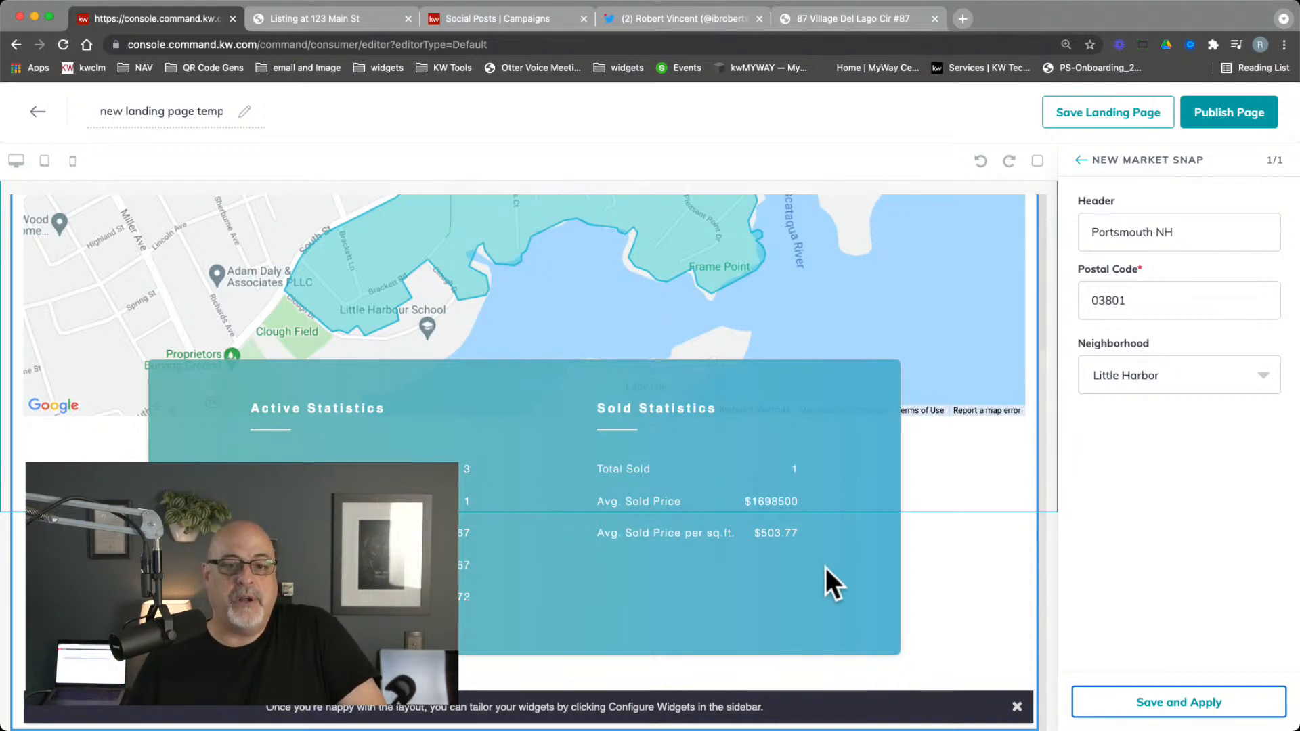
Step: Save and apply the Portsmouth NH, 03801, Little Harbor Market Snap settings, then close the widget checklist
click(1159, 709)
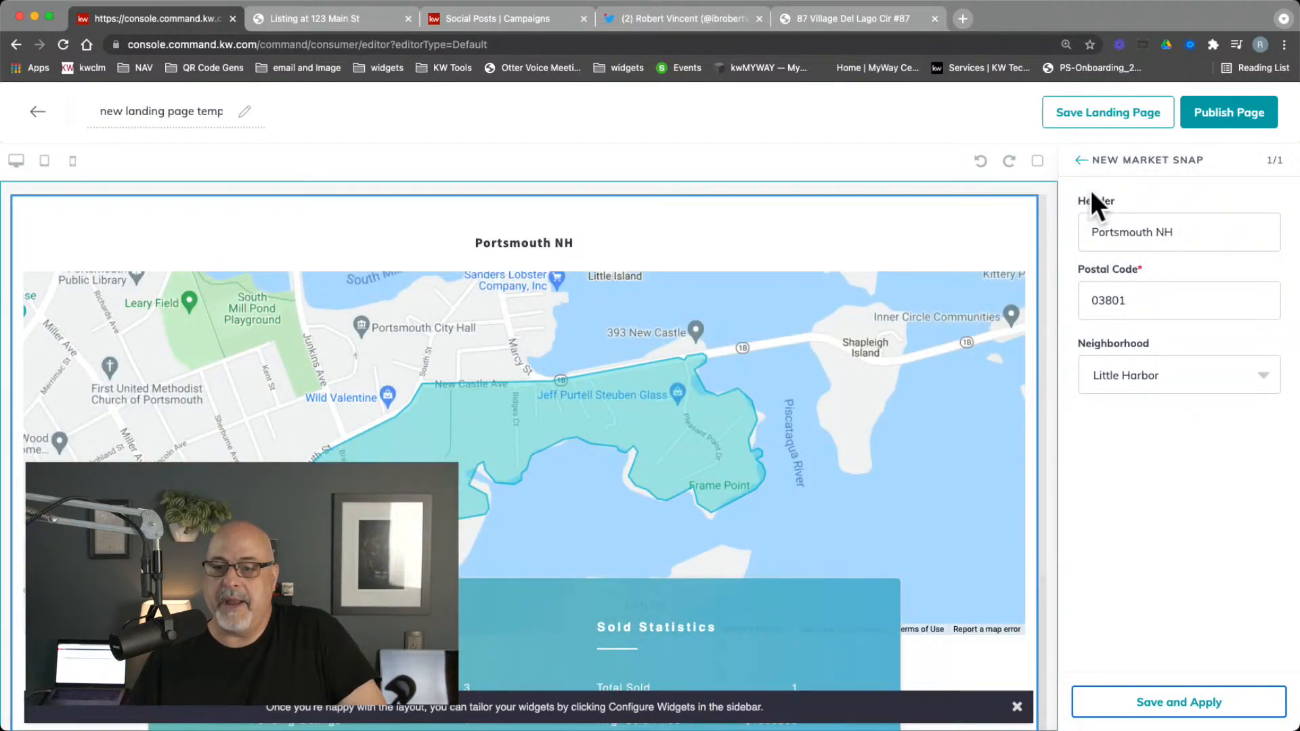
click(1069, 145)
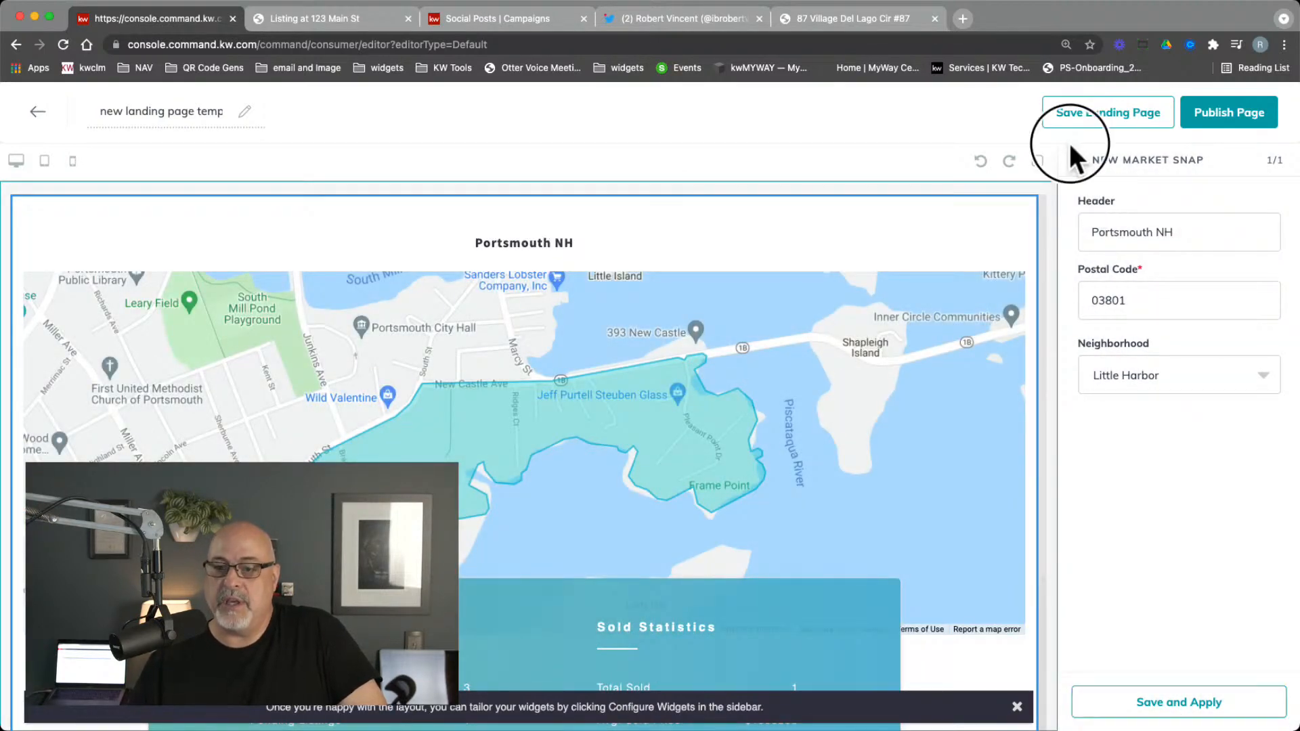
click(1175, 708)
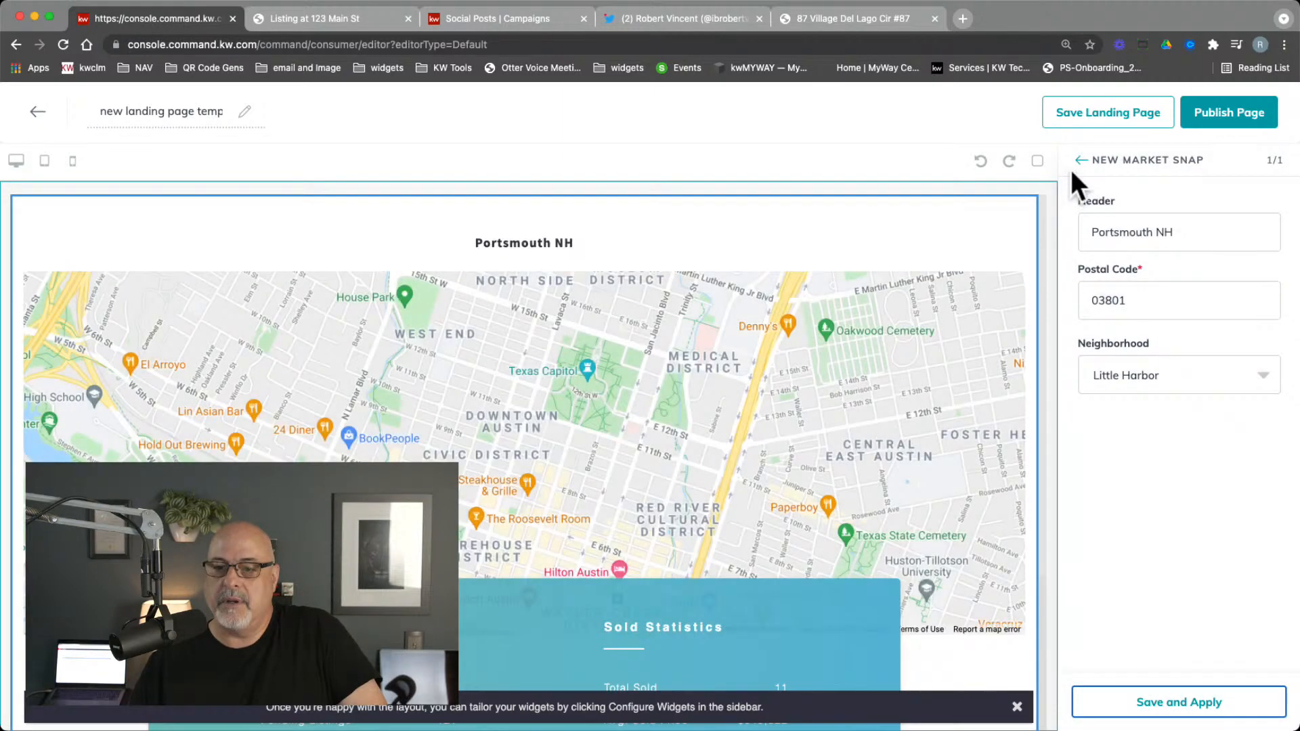
click(1080, 161)
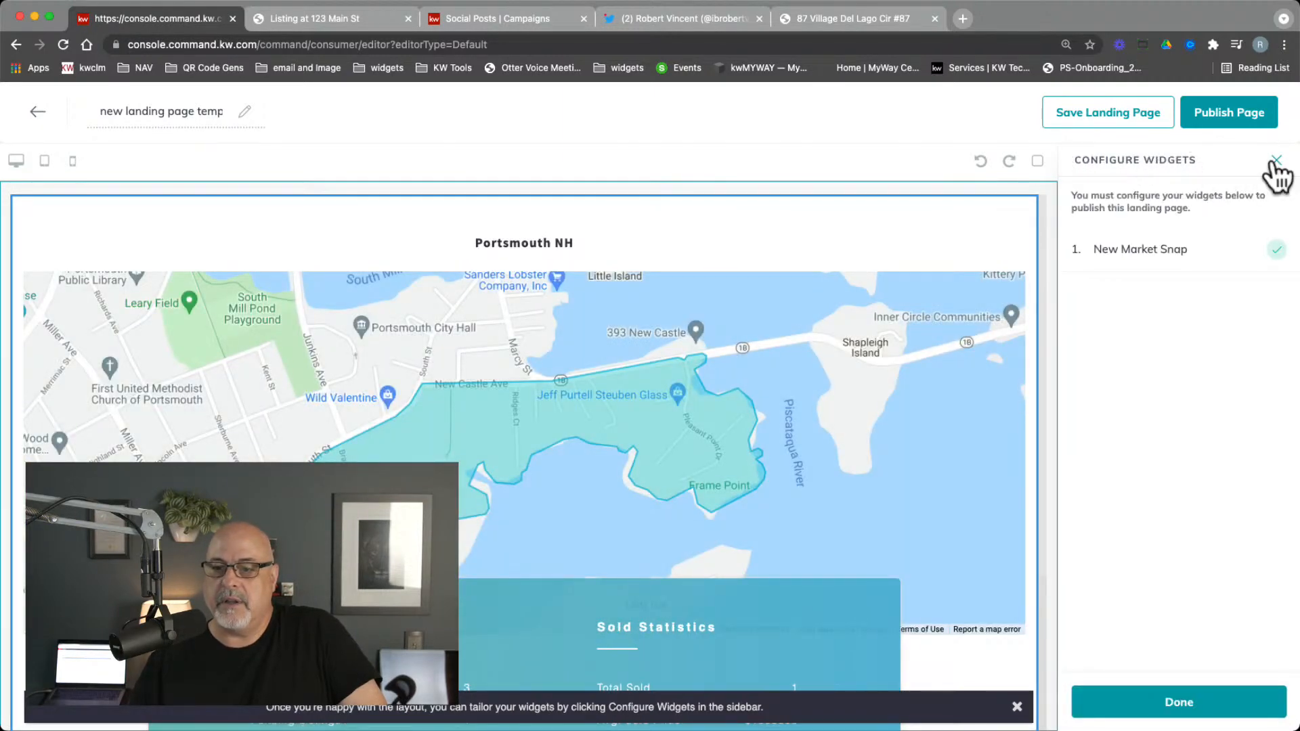
click(1276, 160)
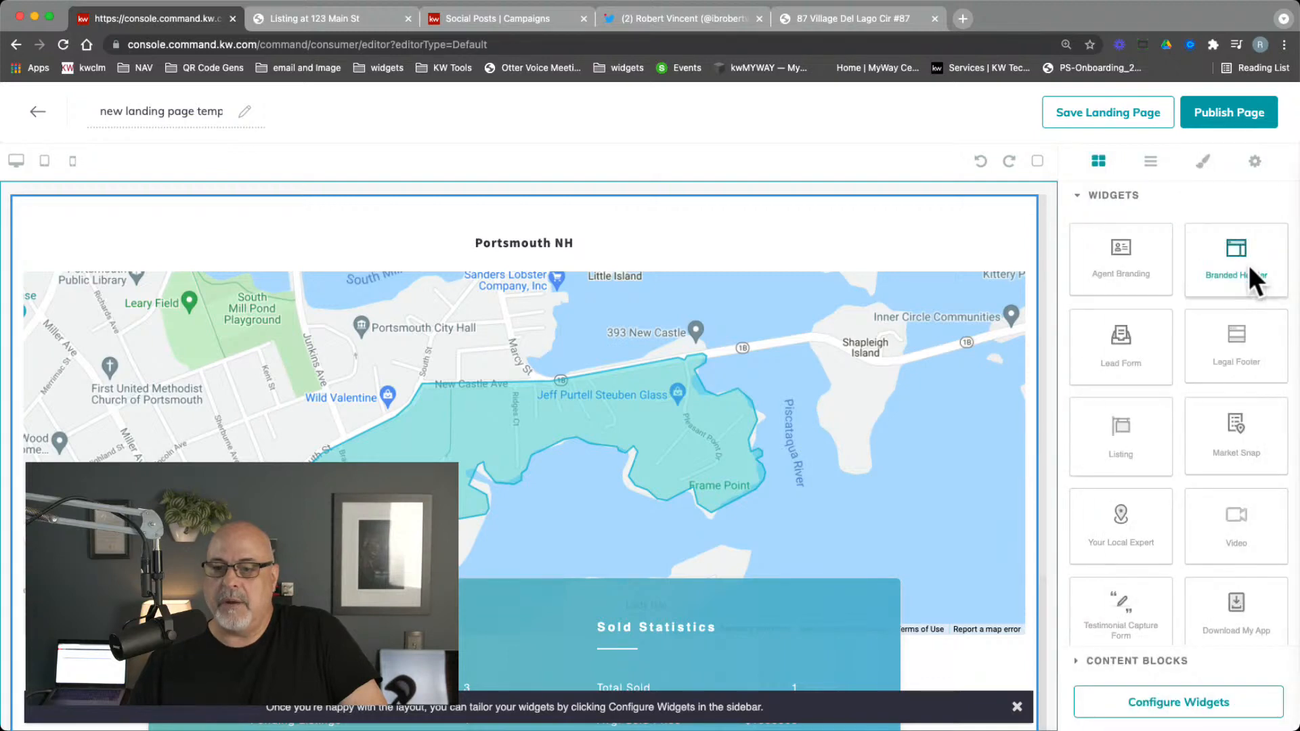
Step: Put a Branded Header across the page top, test-drop Listing and Market Snap widgets, and show Content Blocks
drag(1249, 278, 798, 250)
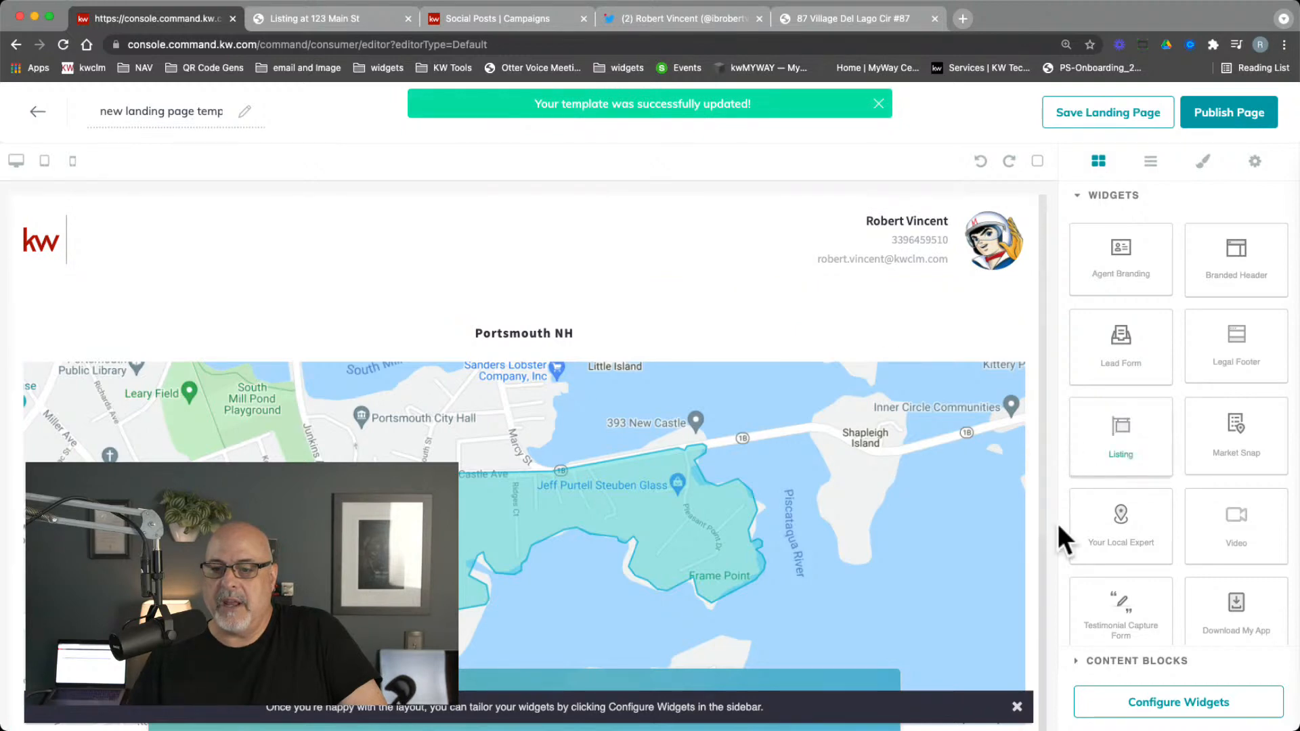
scroll(973, 558, down, 5)
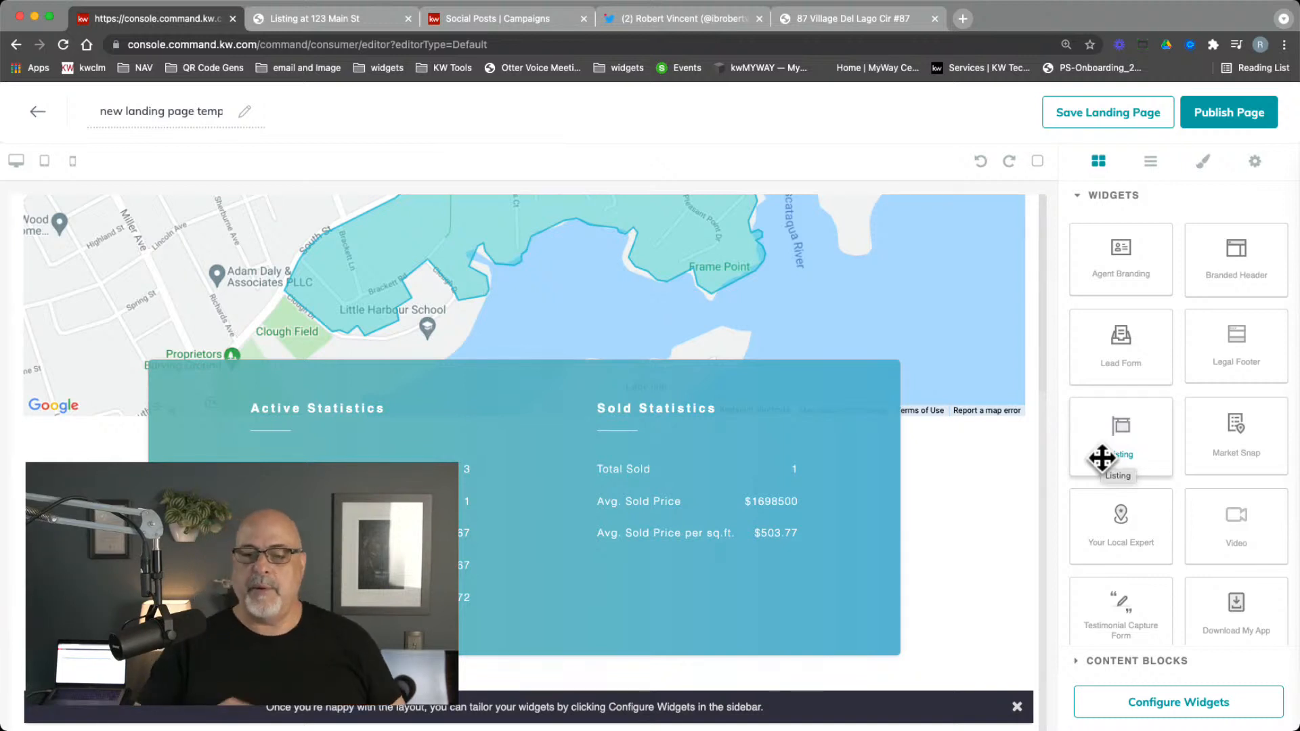
drag(1102, 458, 1029, 467)
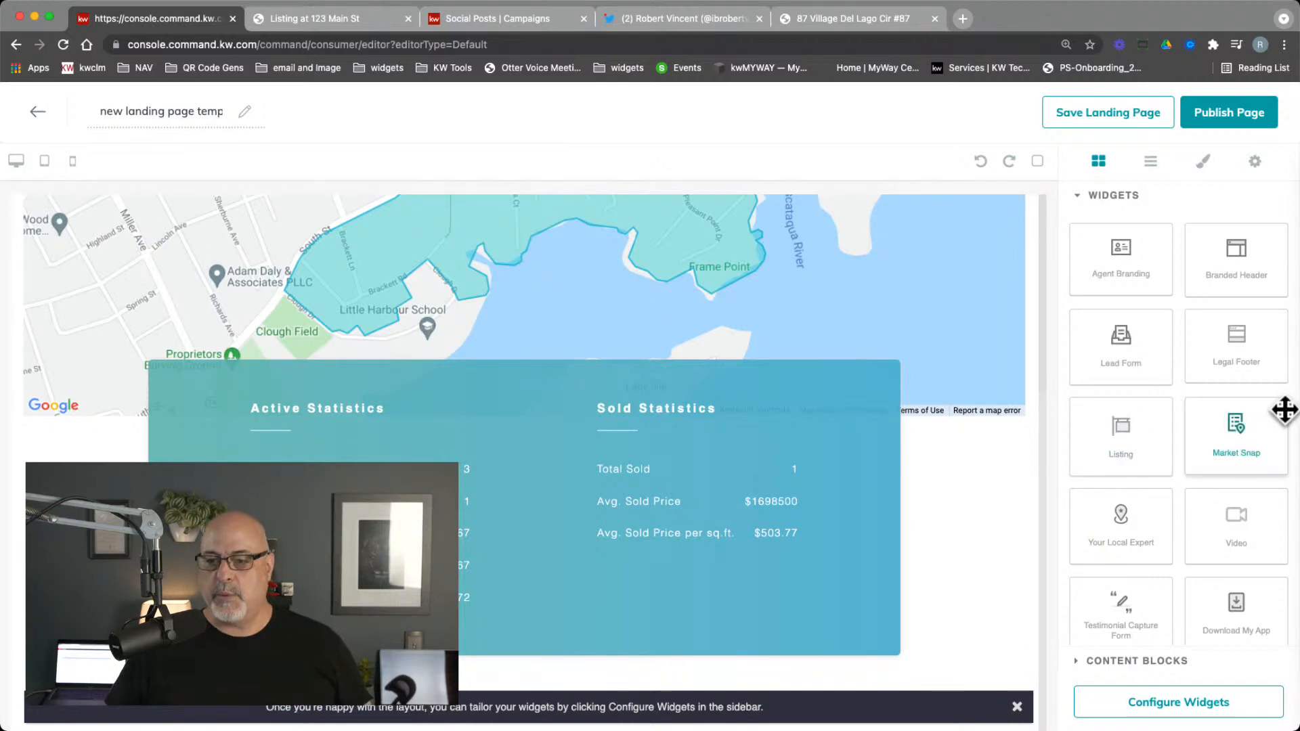
drag(1282, 408, 835, 534)
scroll(835, 535, up, 5)
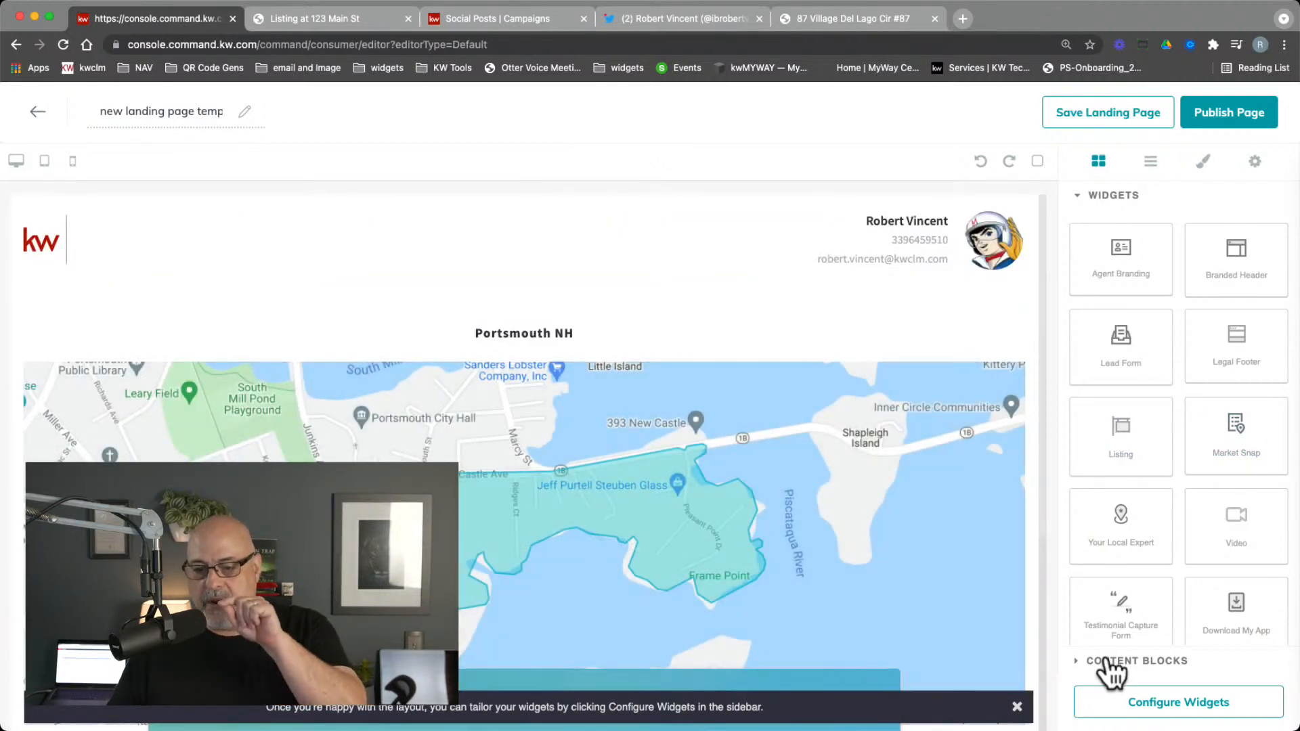
click(1108, 662)
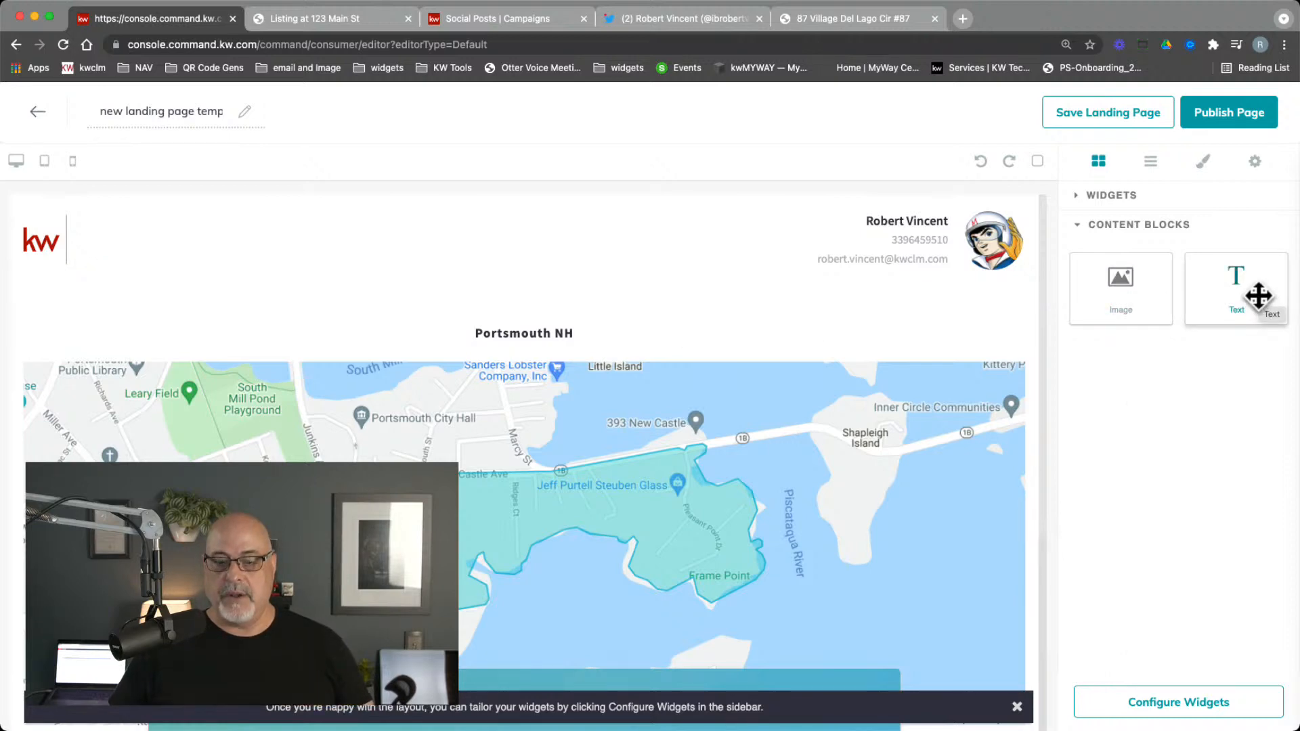
Step: Drop Text blocks under the branded header, checking the widget checklist, until seven placeholder rows appear
drag(1246, 291, 867, 321)
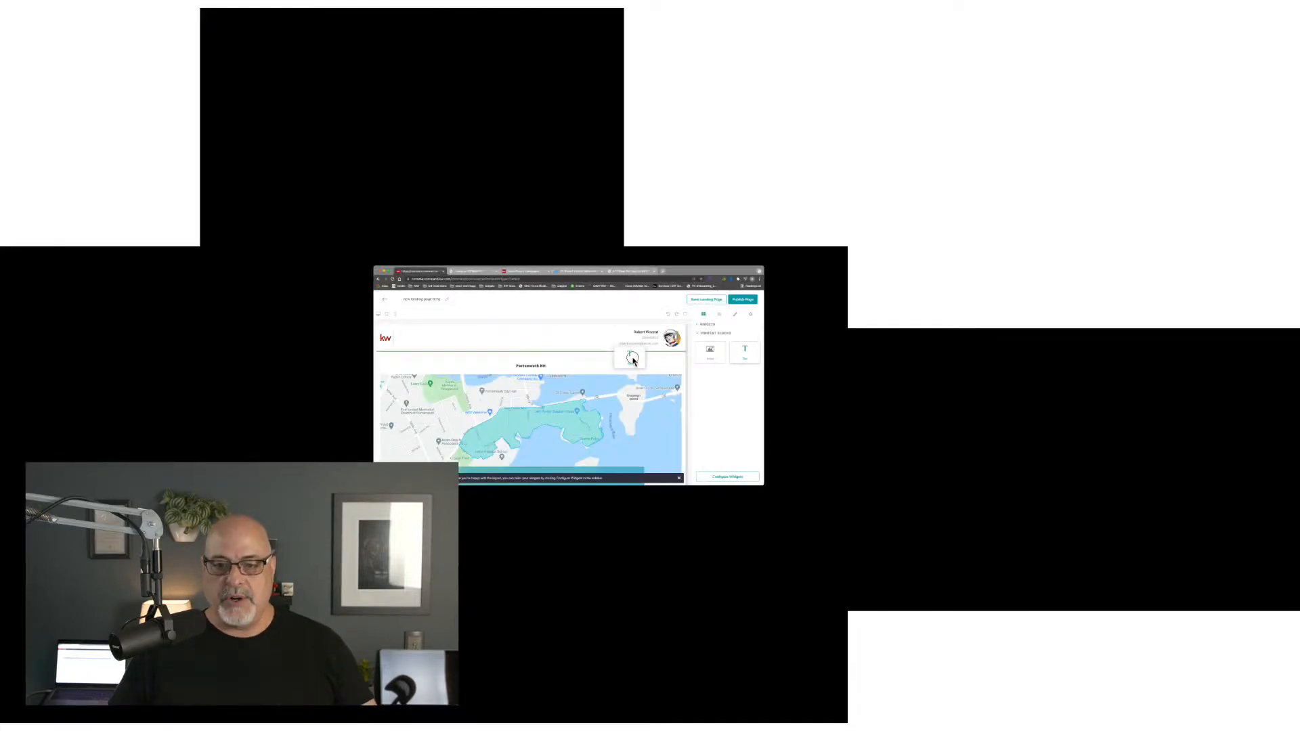
drag(633, 361, 633, 357)
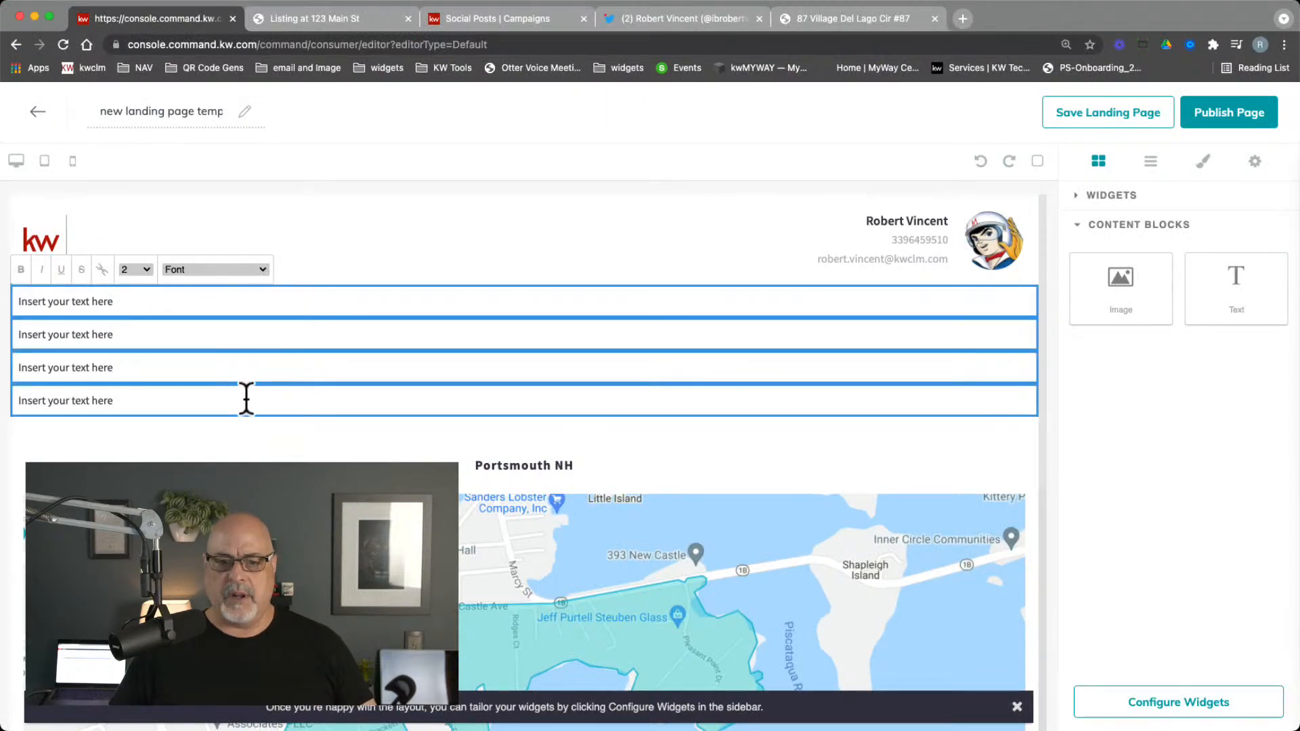
drag(246, 399, 23, 369)
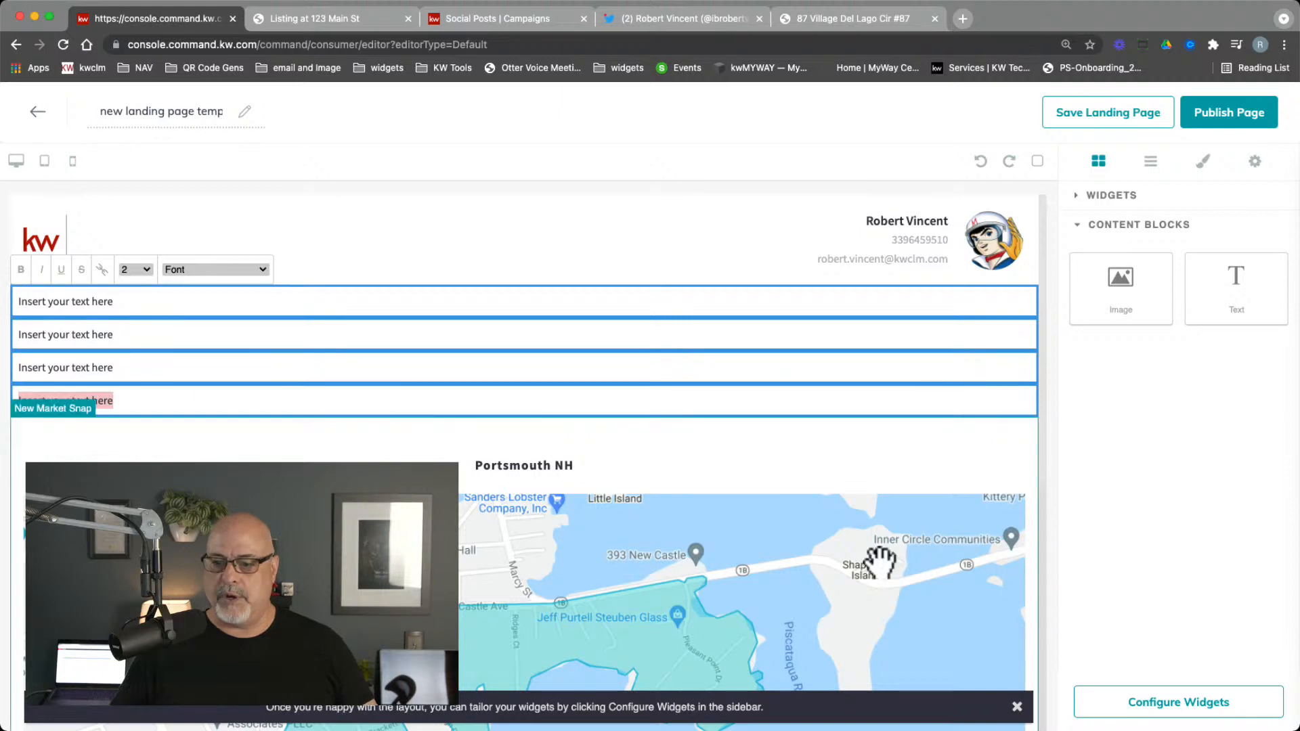
click(1190, 701)
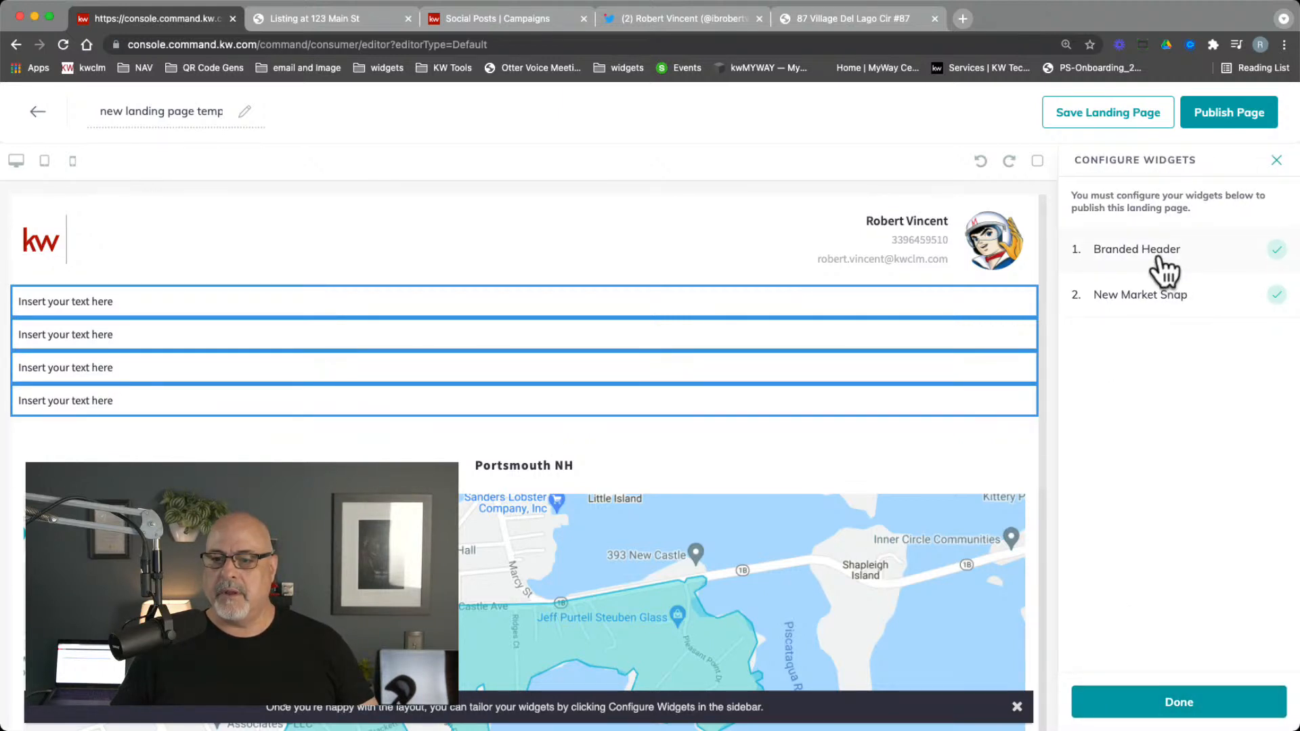
click(1173, 712)
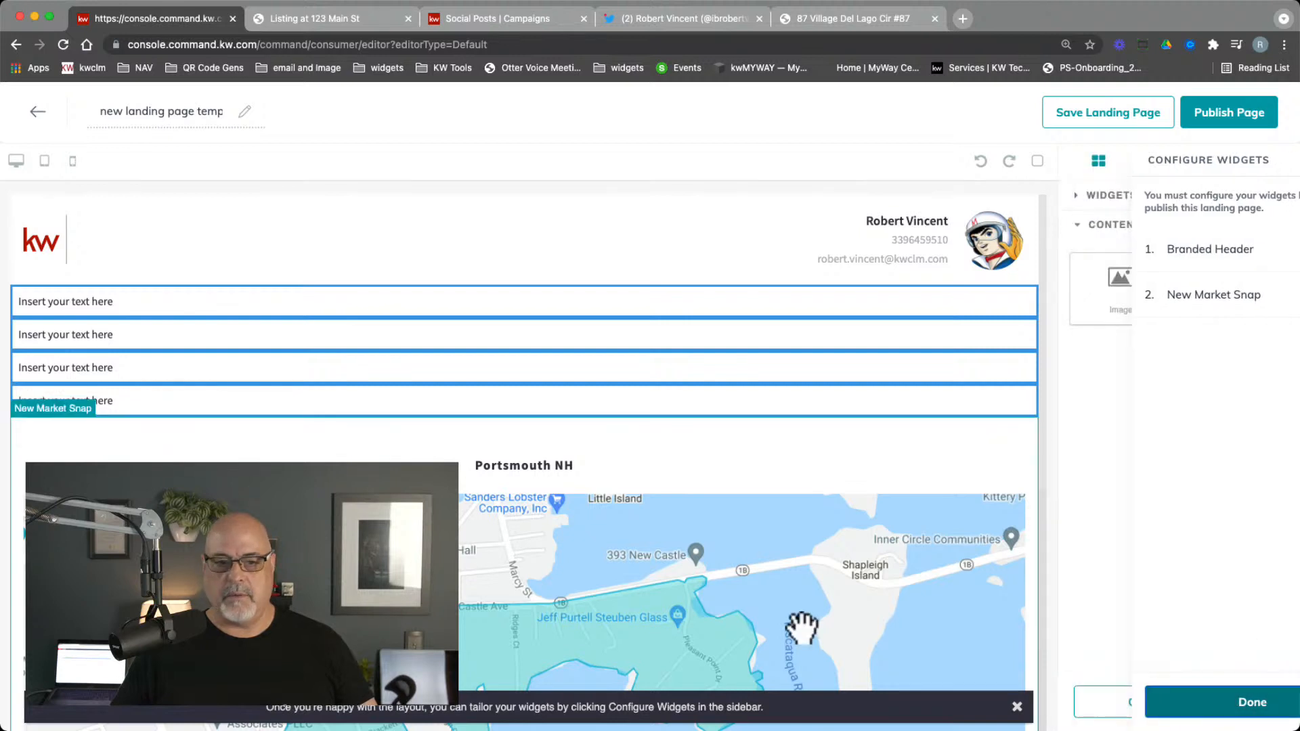
click(203, 295)
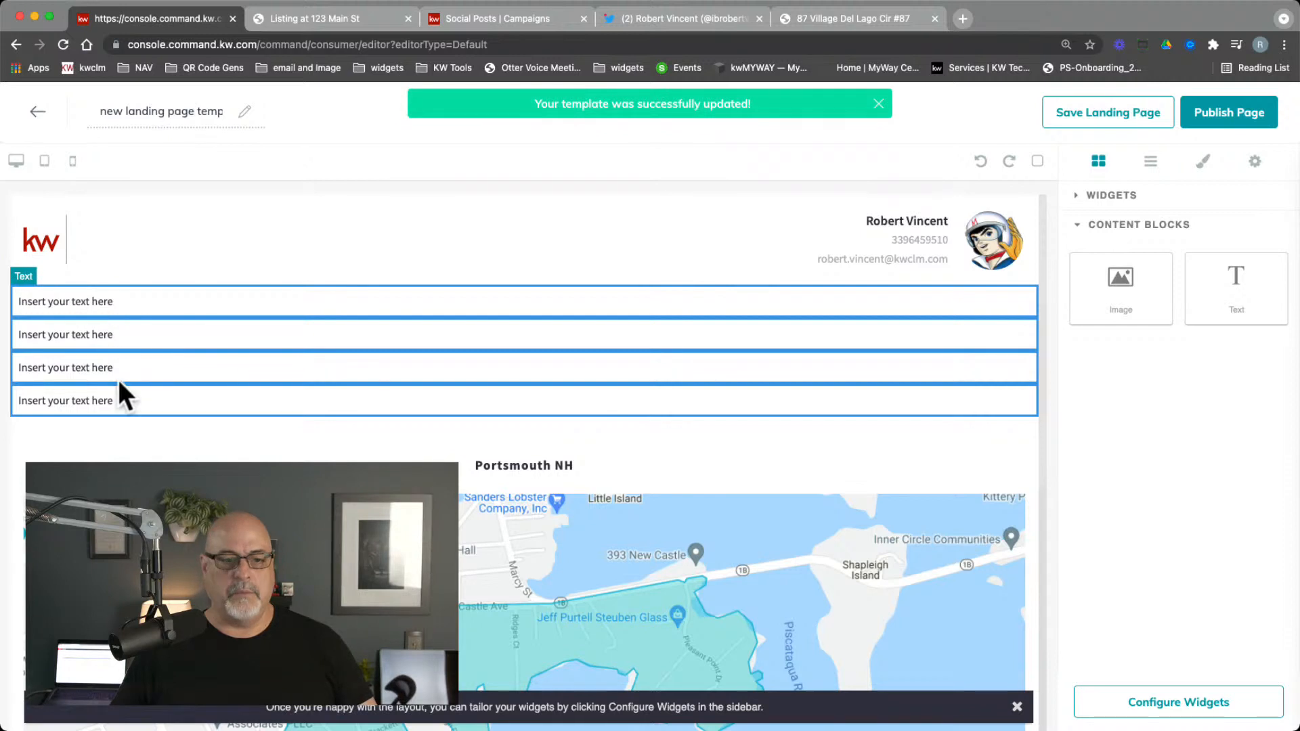
click(118, 344)
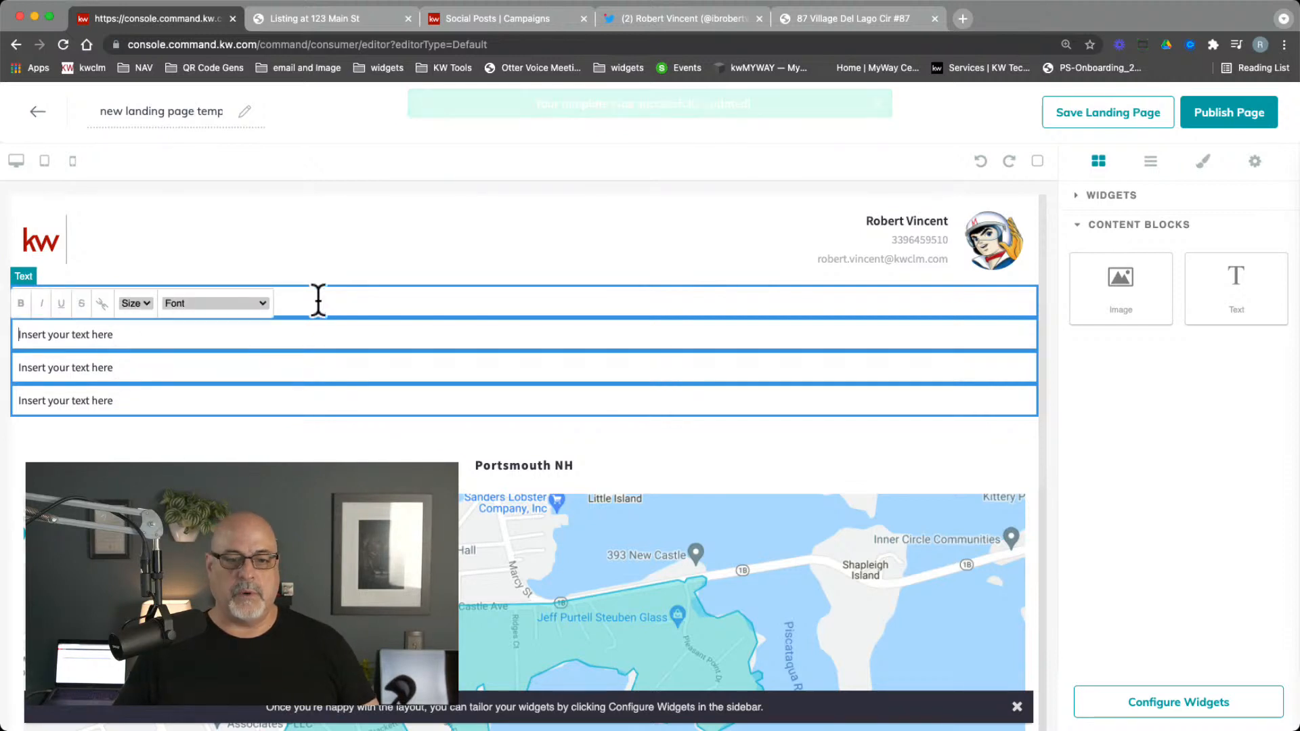
drag(1236, 289, 212, 281)
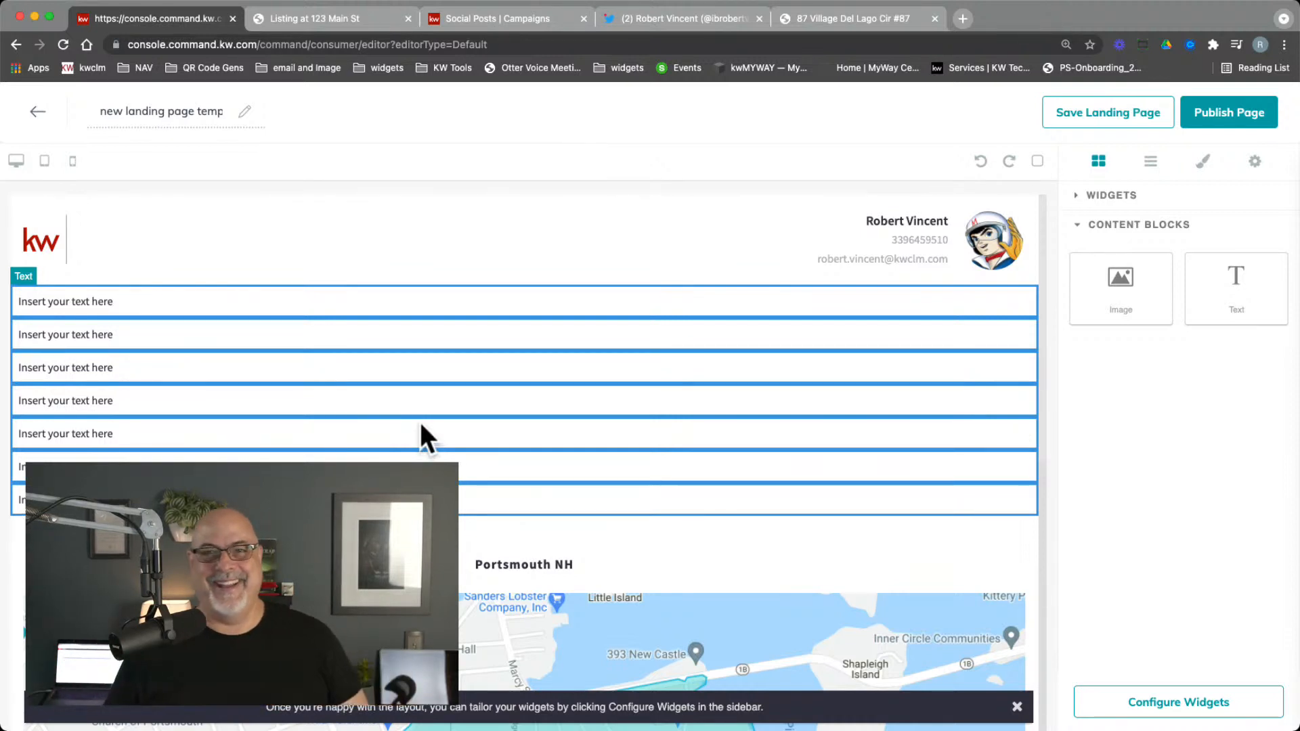
Step: Replace the first row's placeholder text with 'Hi? press repeat!' and apply the change
click(87, 303)
text(Hi? press repe)
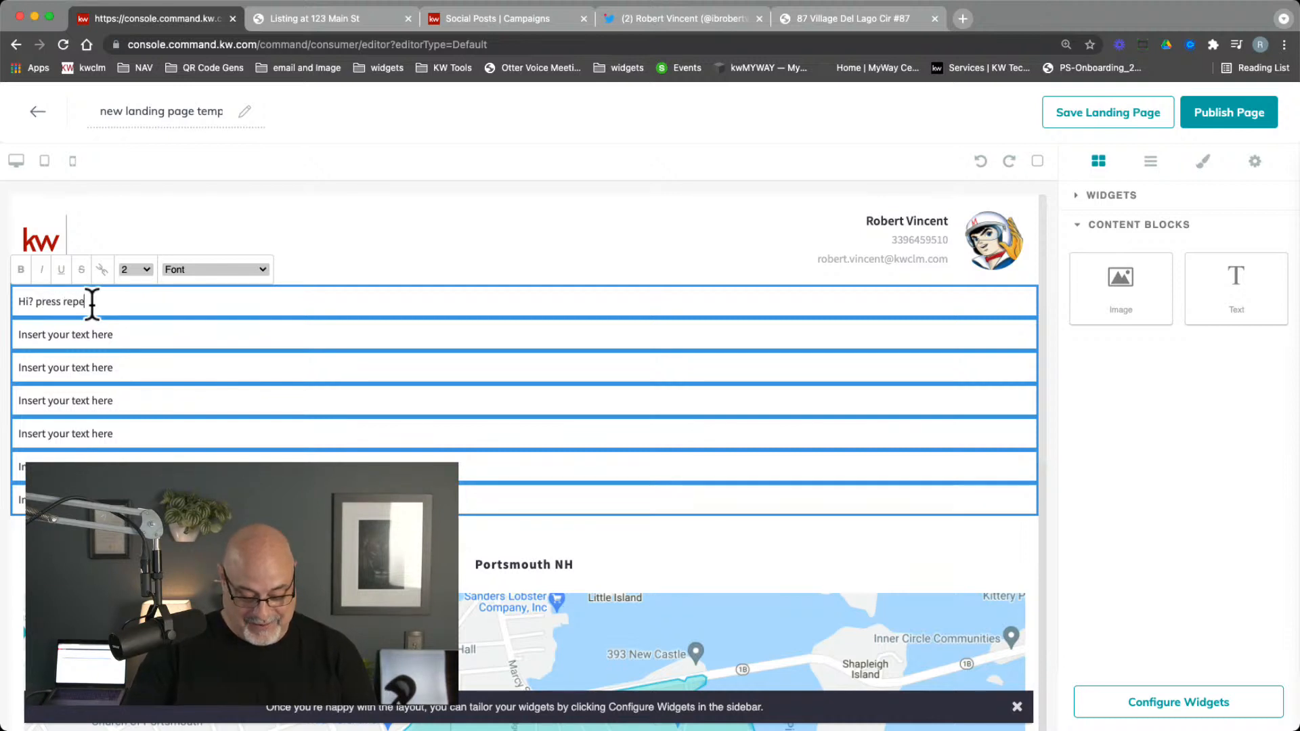
text(at!)
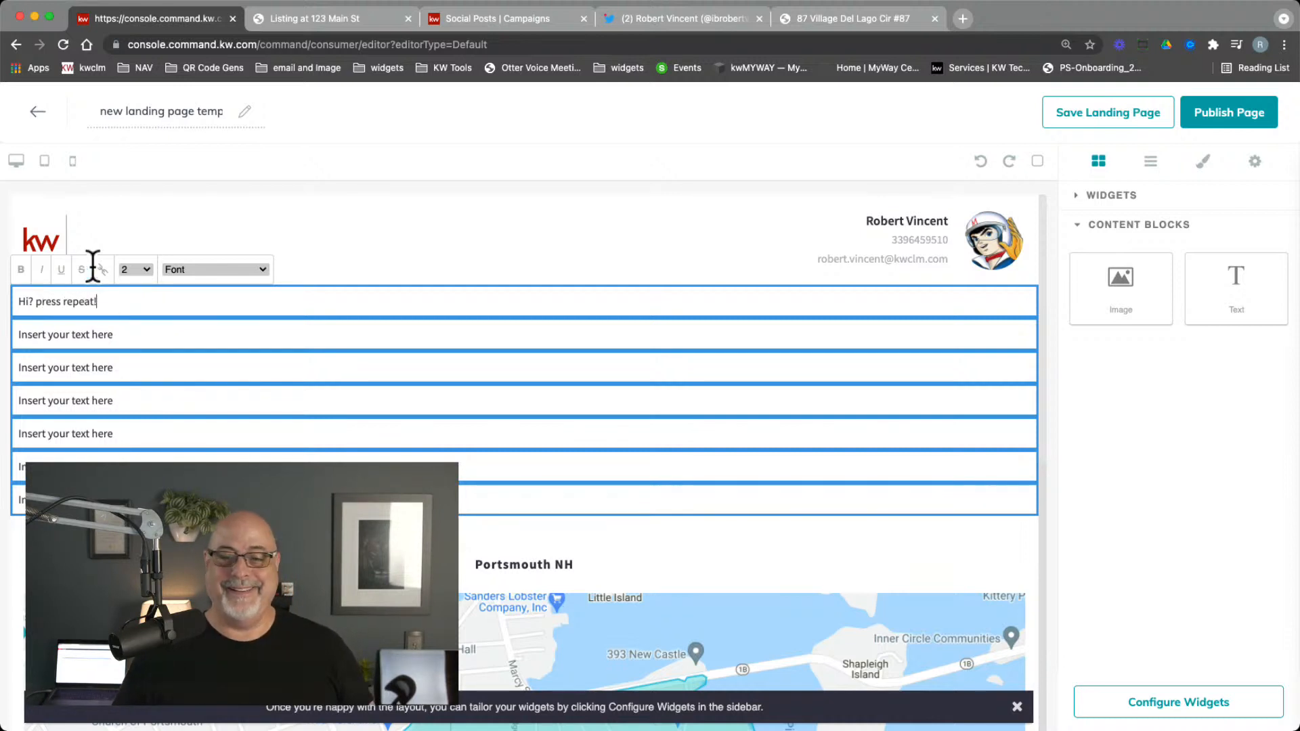
key(Return)
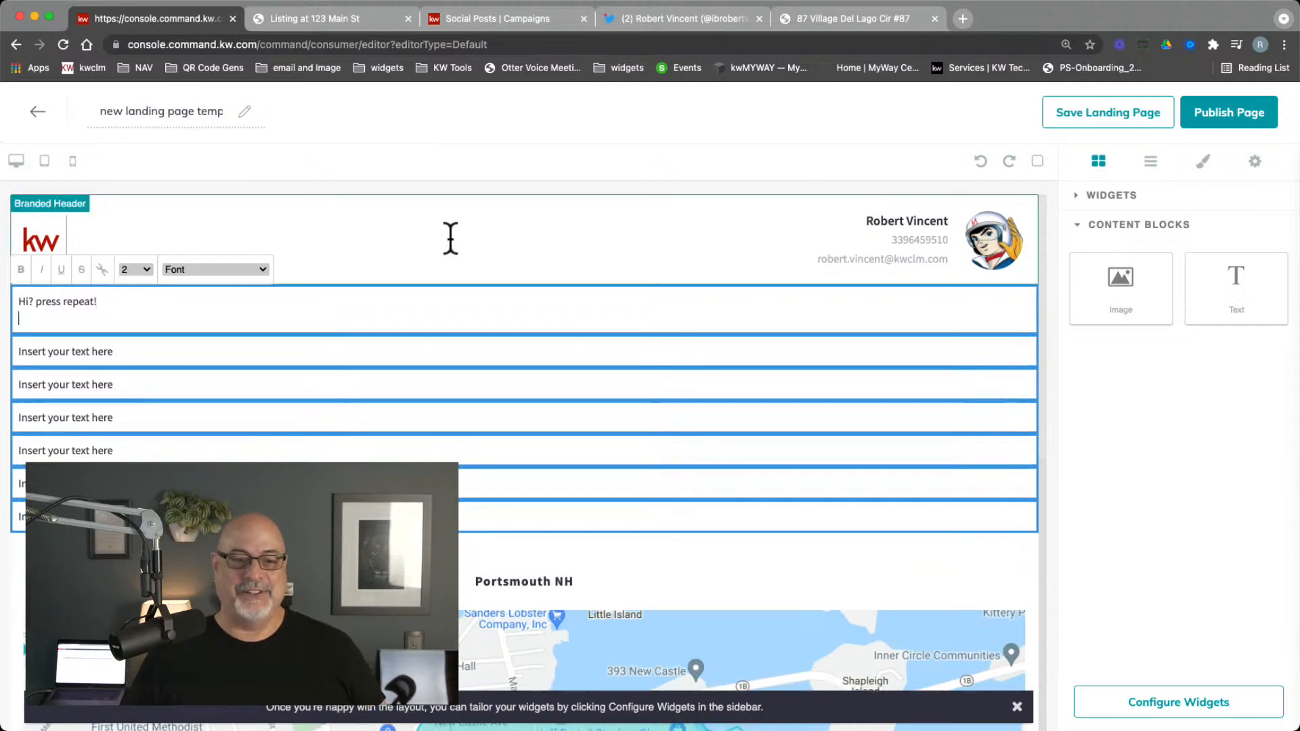
click(1189, 569)
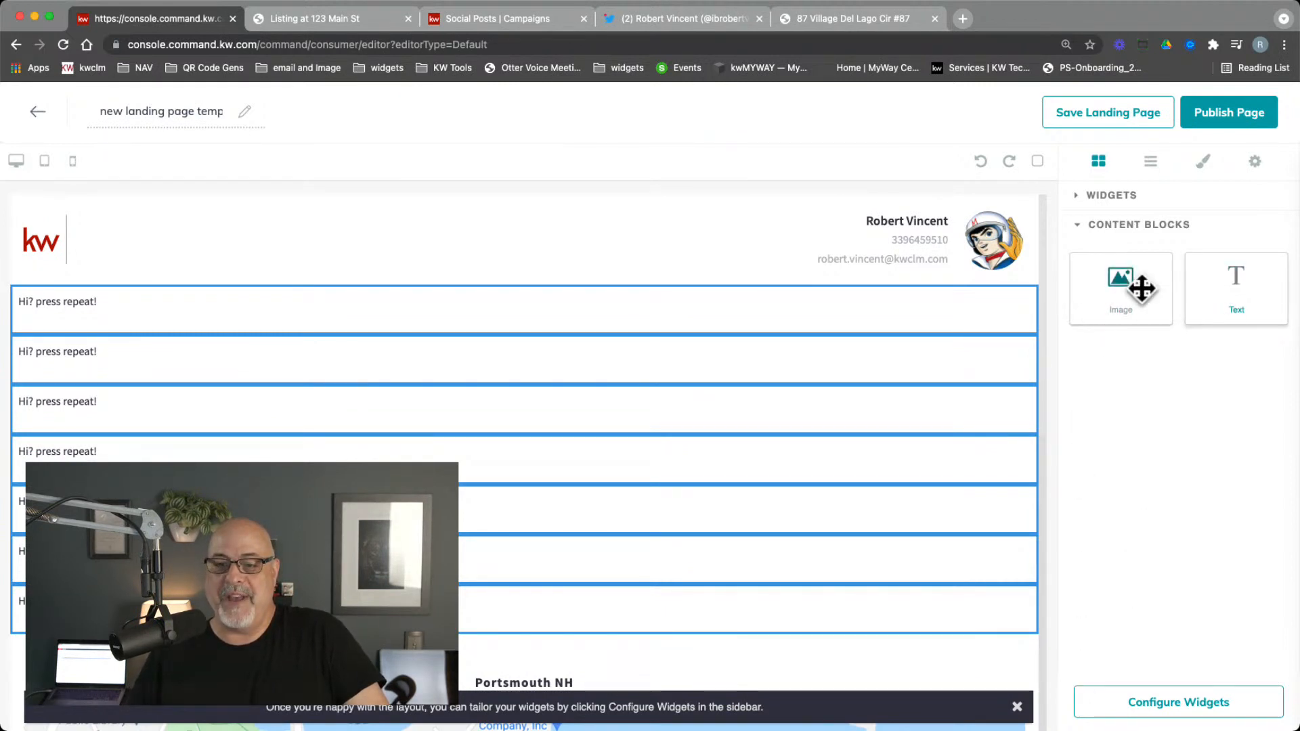
click(1081, 203)
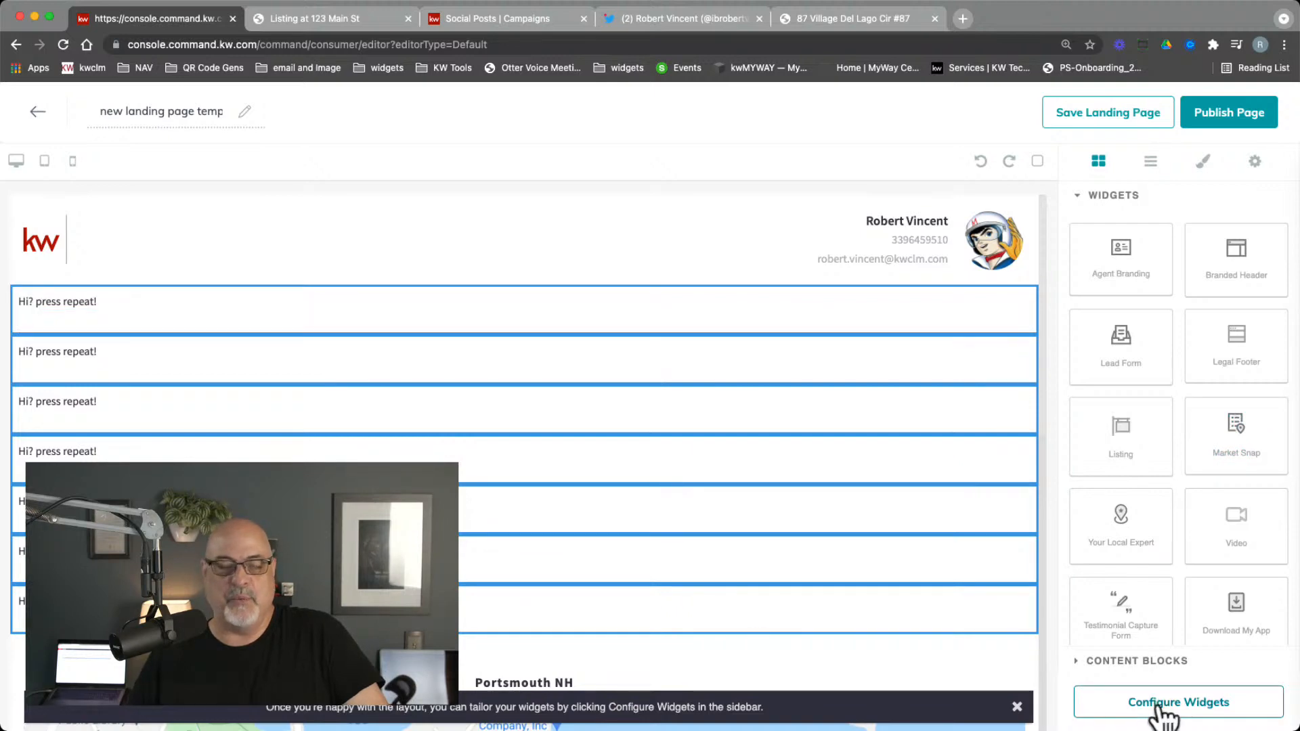
Step: Publish the landing page, confirming the update to the already live version
scroll(798, 547, down, 7)
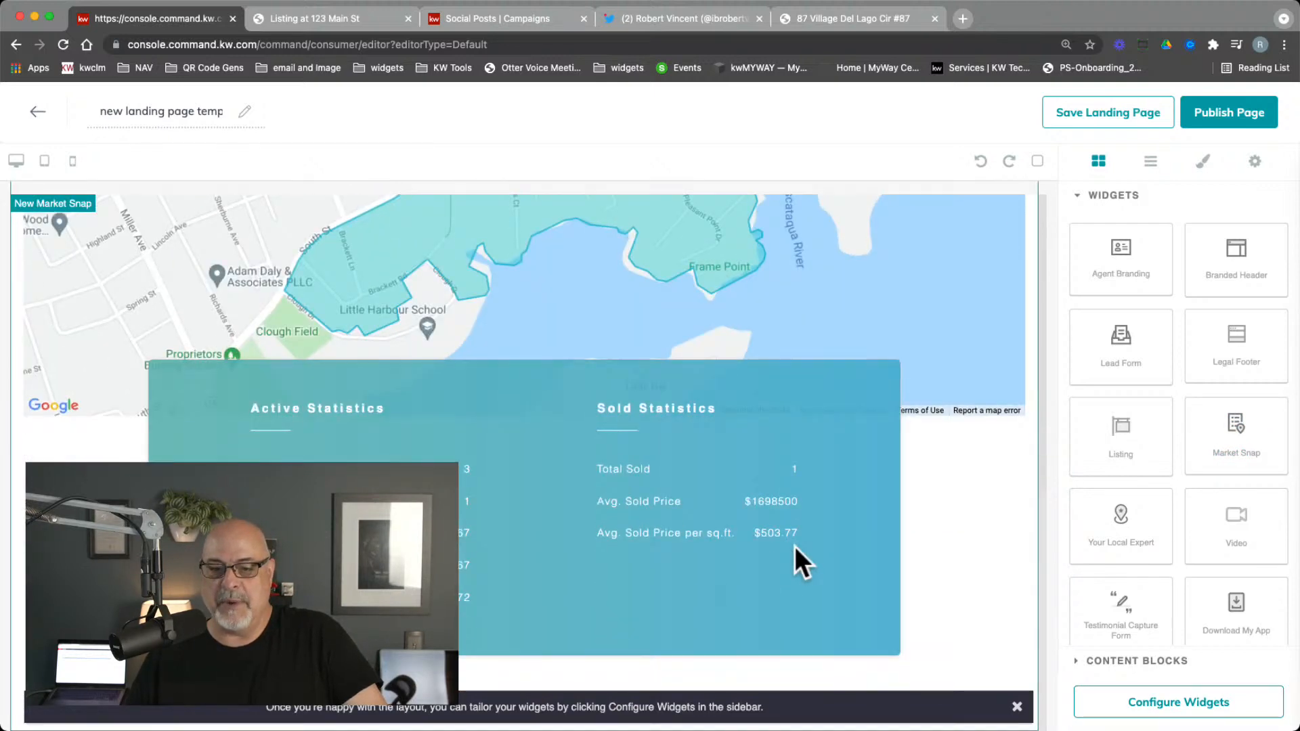
scroll(795, 548, up, 2)
scroll(794, 546, up, 5)
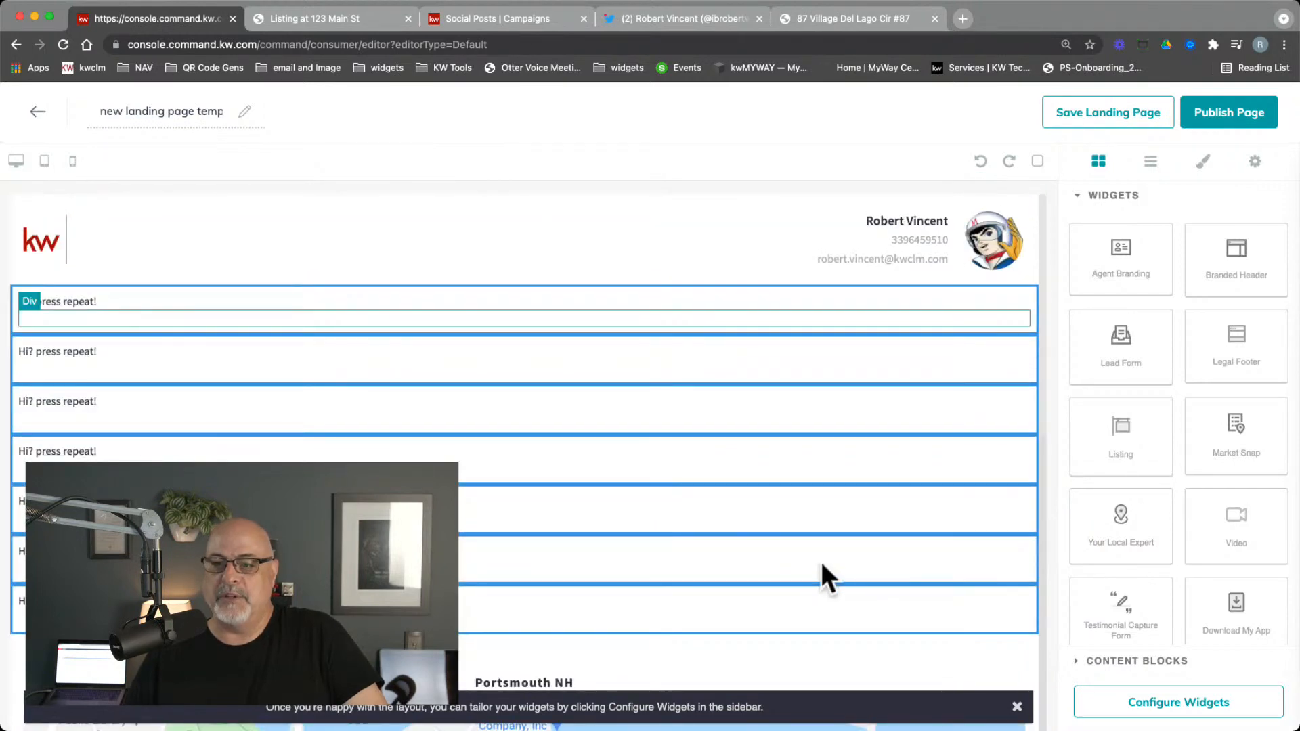
click(1219, 126)
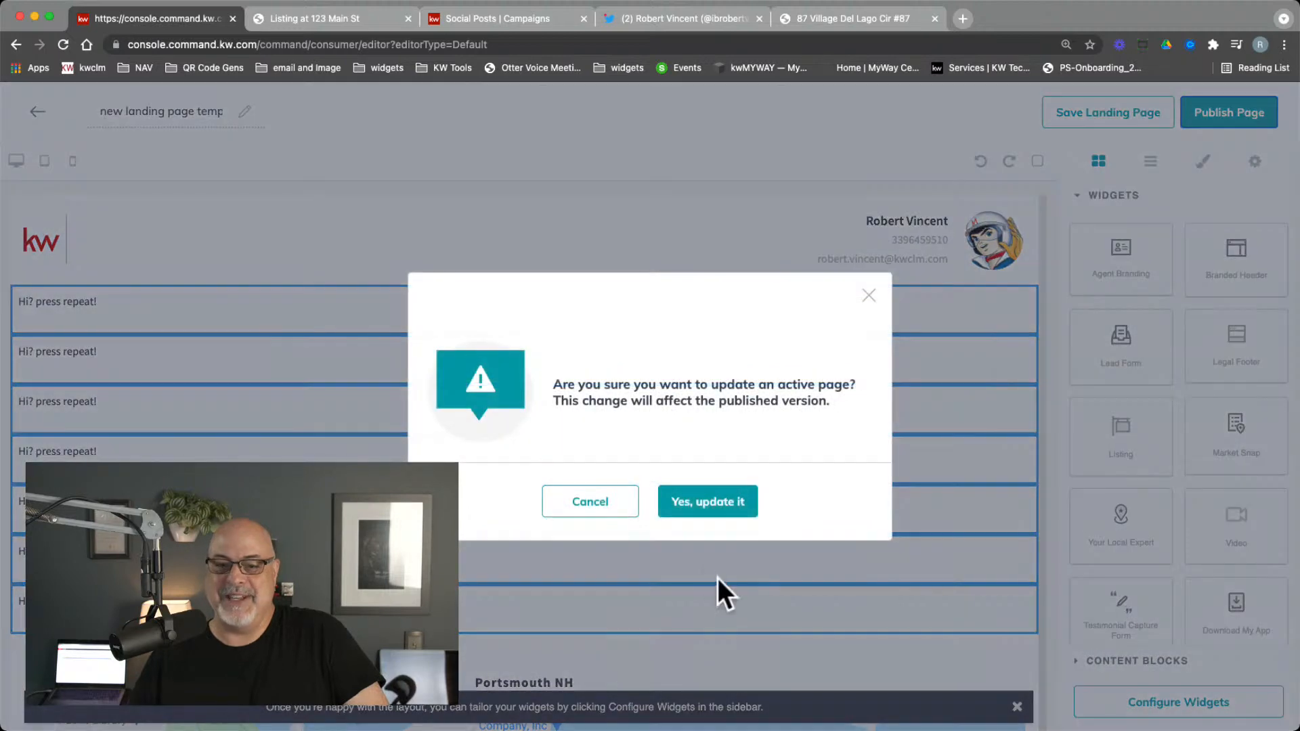
click(700, 515)
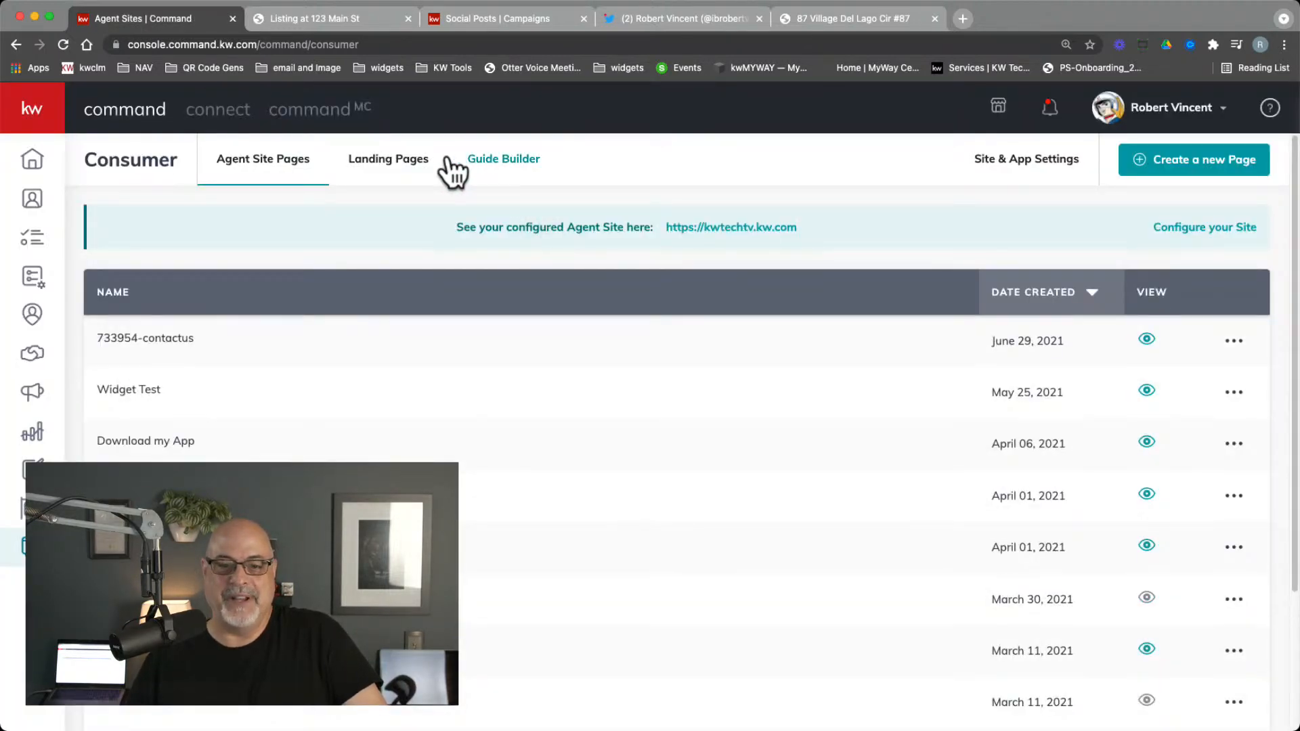
Step: Open the new landing page's live address and select its 'Hi? press repeat!' greeting
click(407, 163)
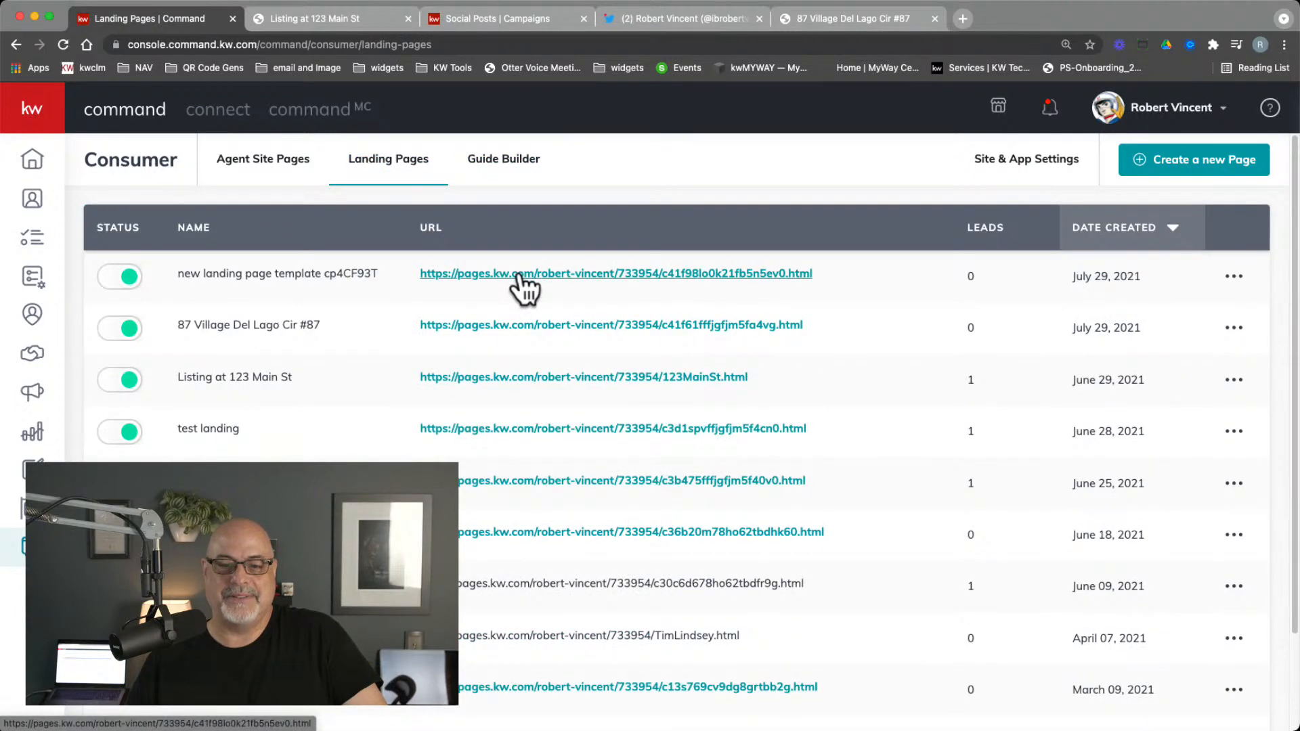
click(518, 274)
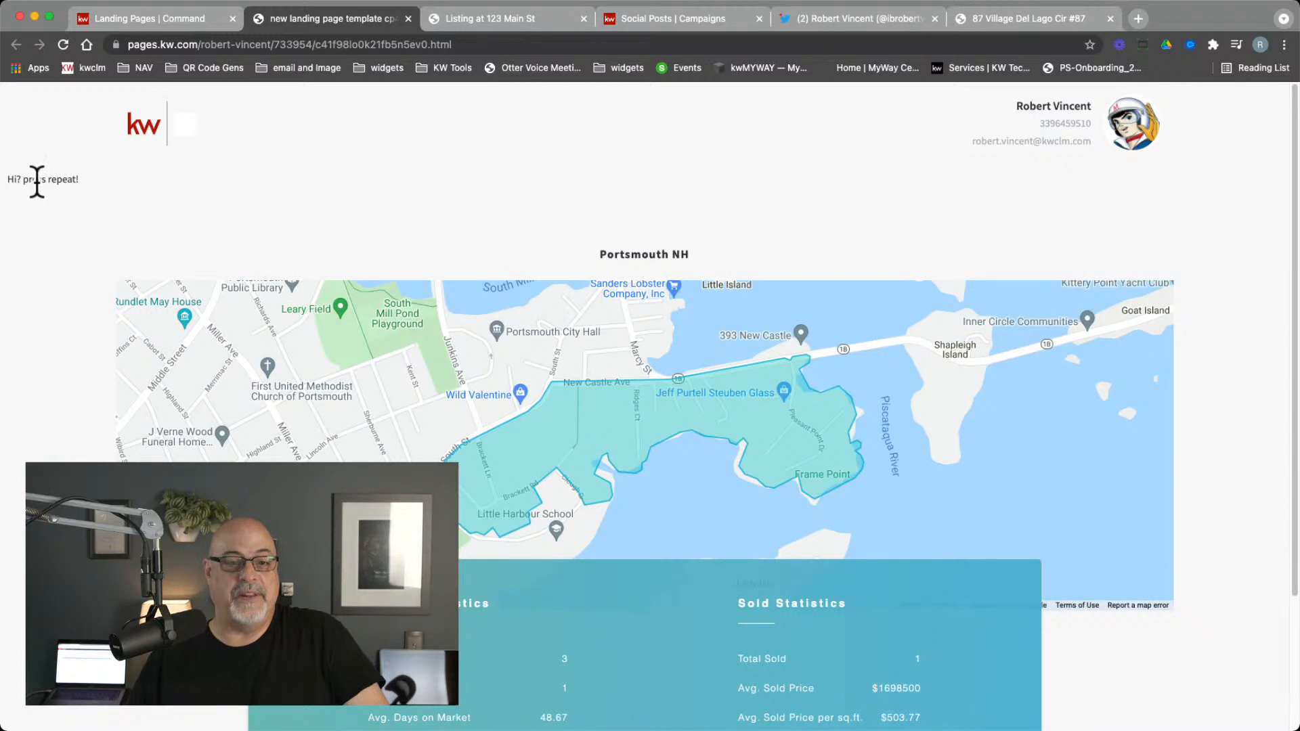
drag(36, 180, 112, 179)
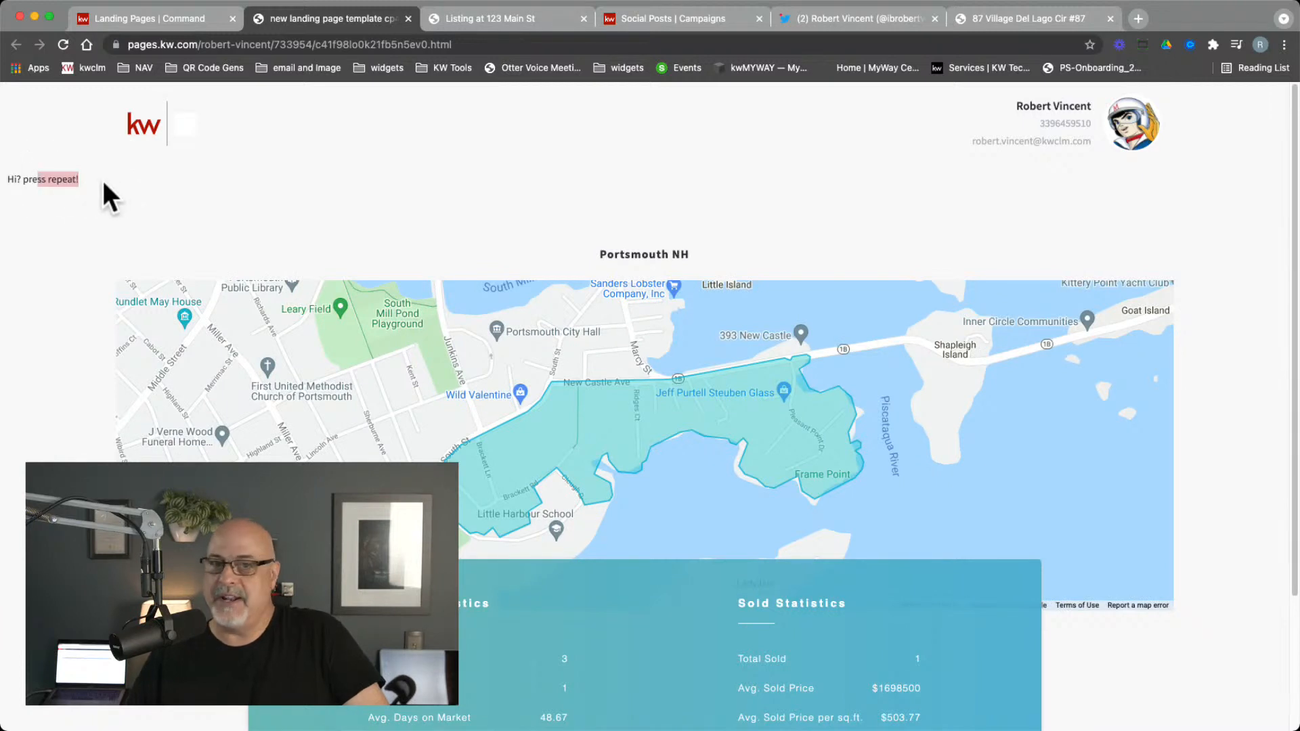
triple_click(92, 176)
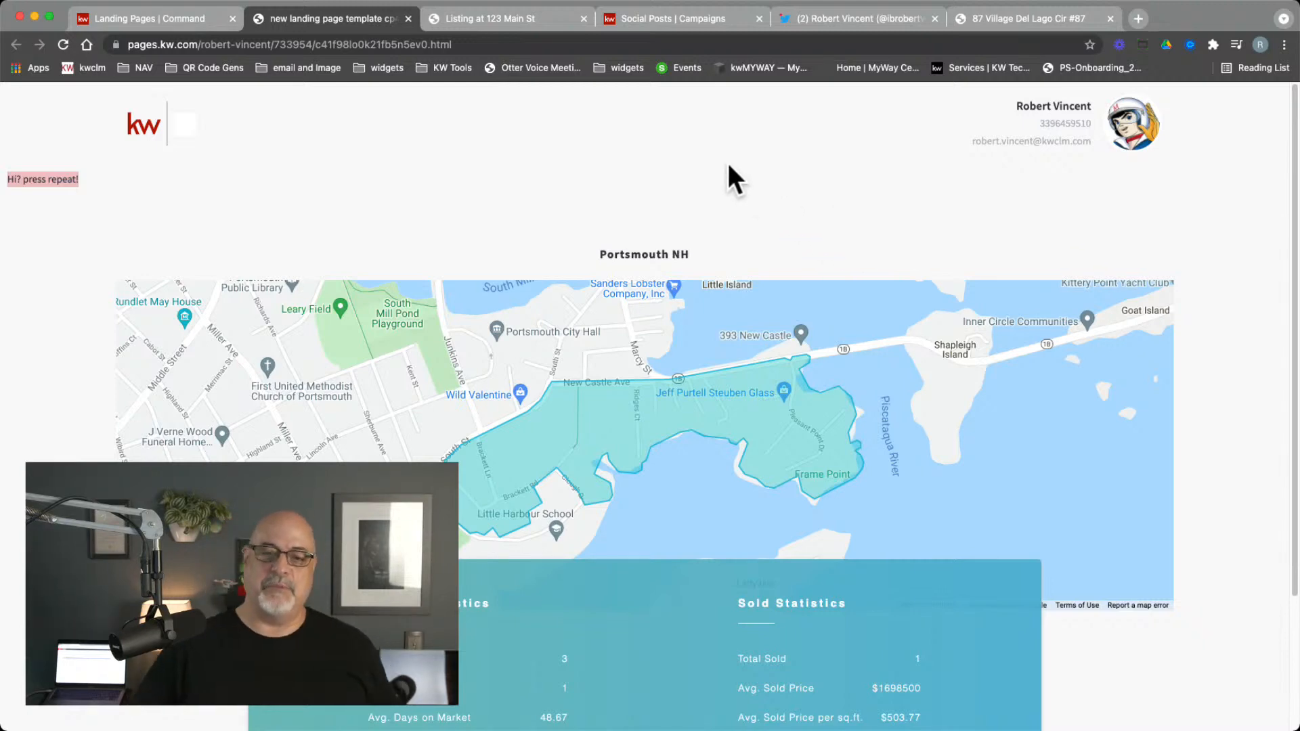
Step: Scroll through the live page's Portsmouth NH statistics, then return to the Landing Pages tab
scroll(692, 498, down, 3)
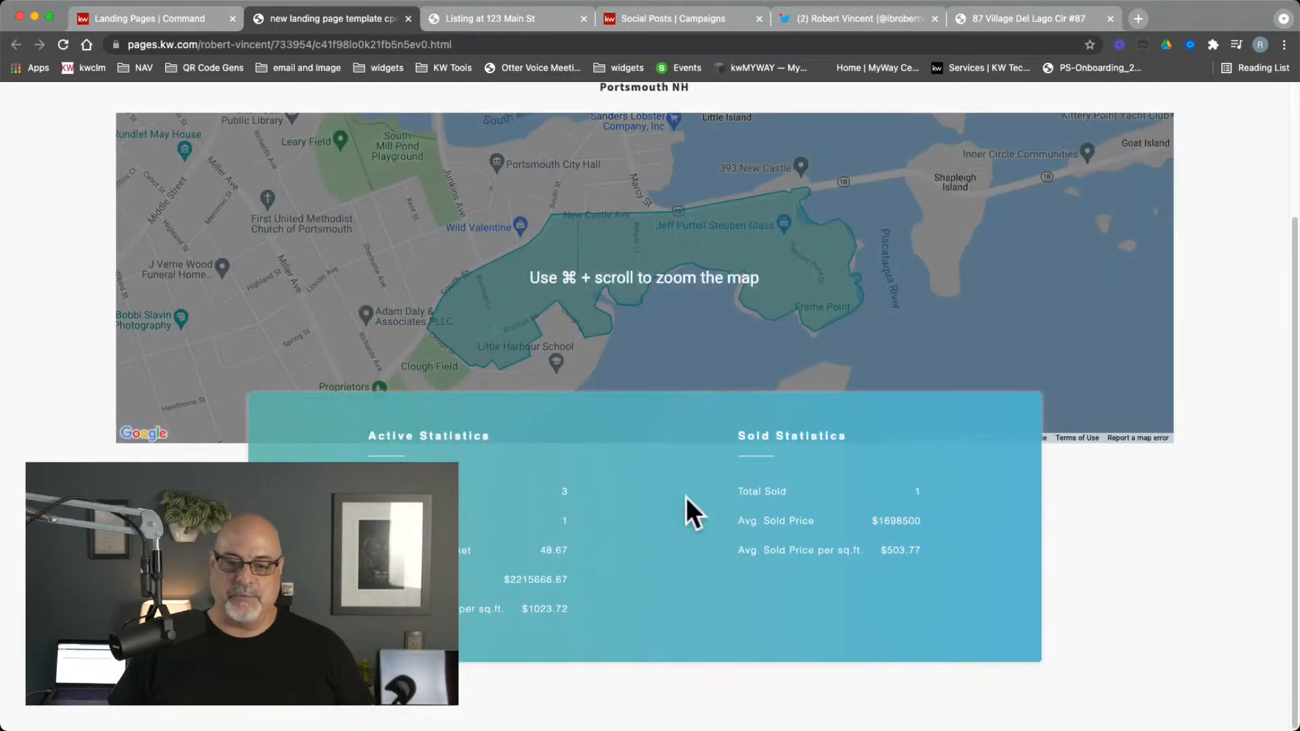
scroll(688, 501, up, 2)
scroll(688, 502, up, 2)
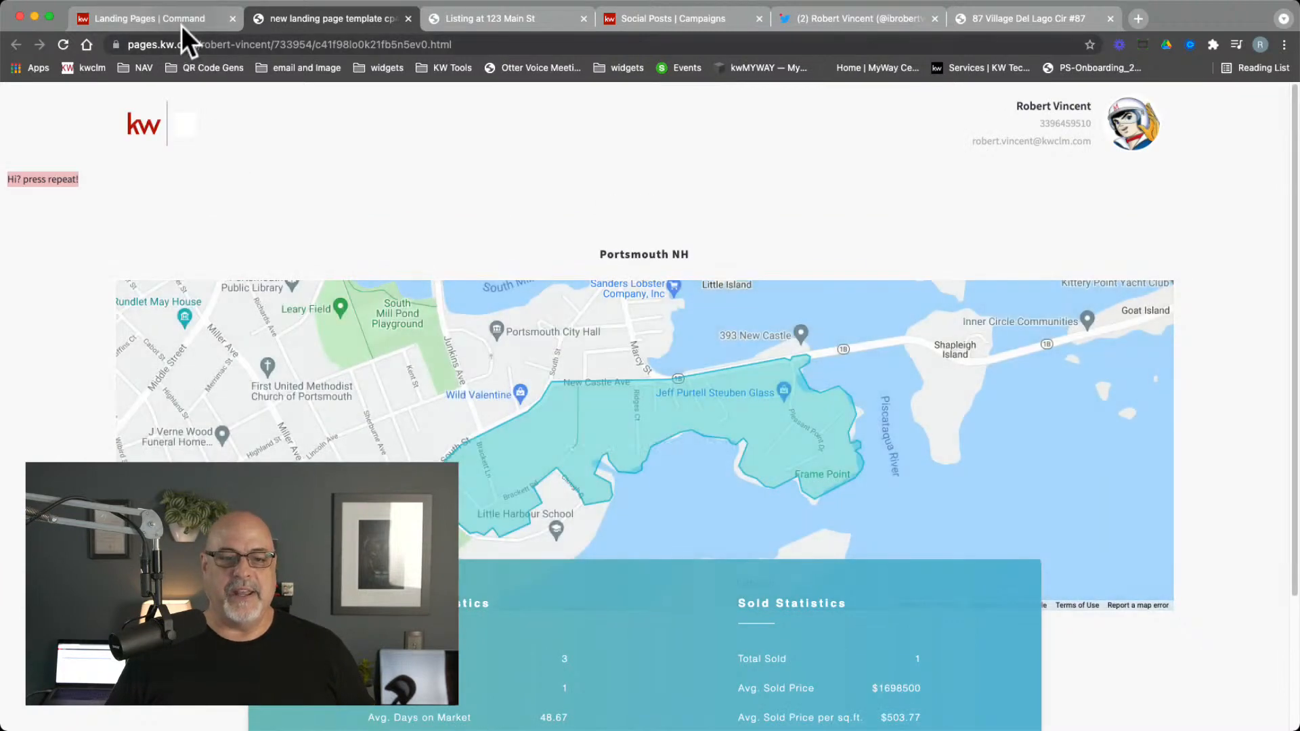
click(178, 22)
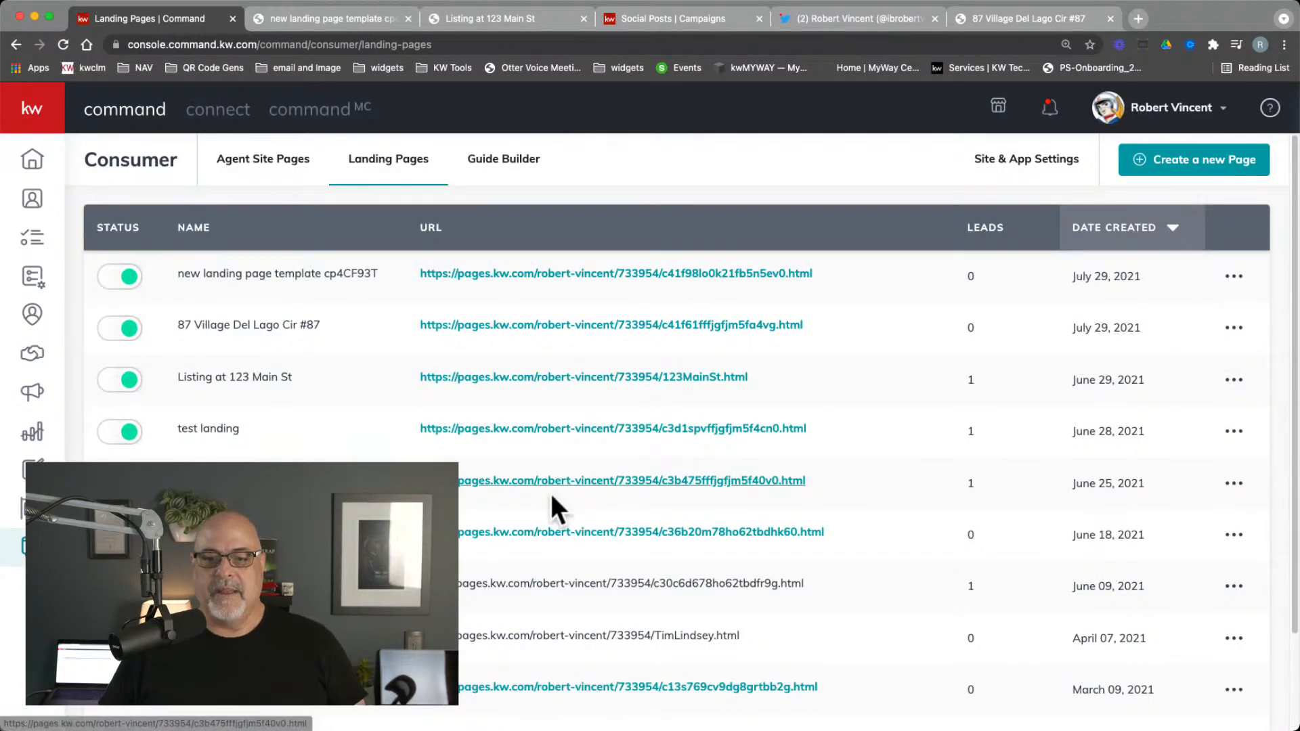
Step: Create a new blank landing page and title it '3rd attempt'
click(1170, 164)
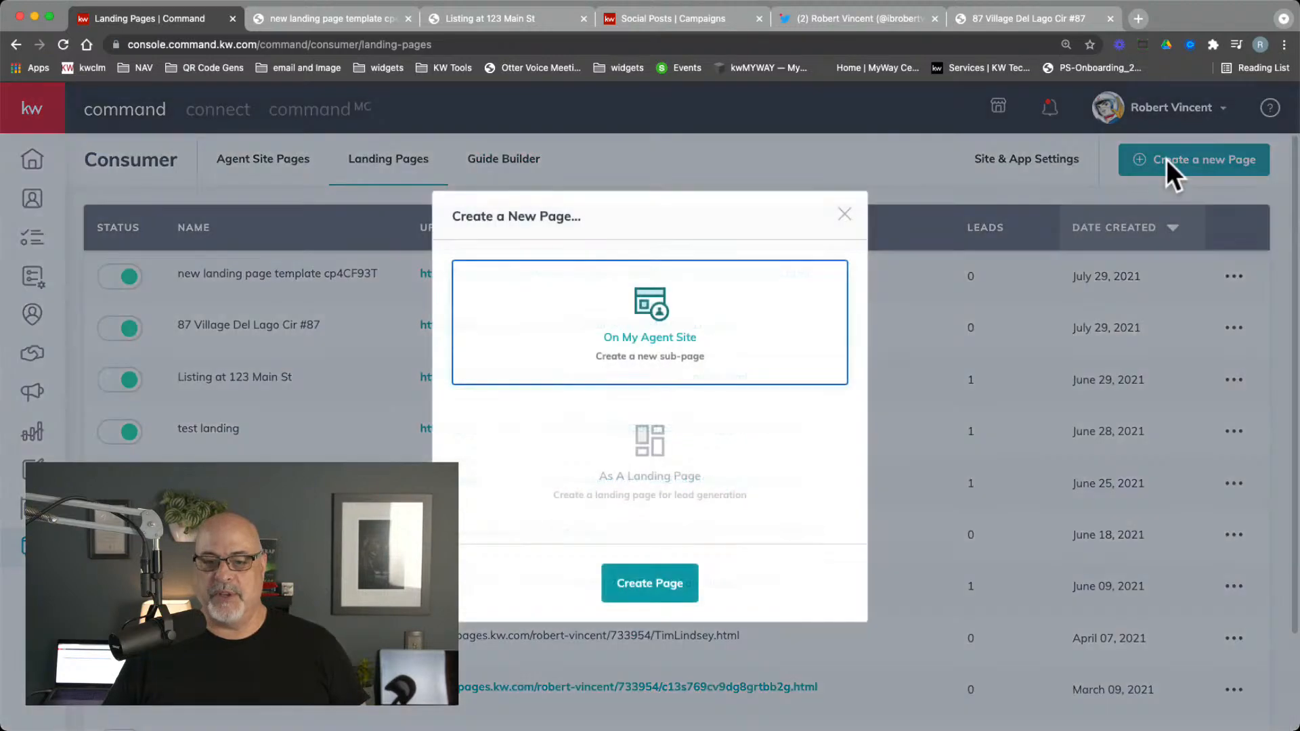
click(719, 479)
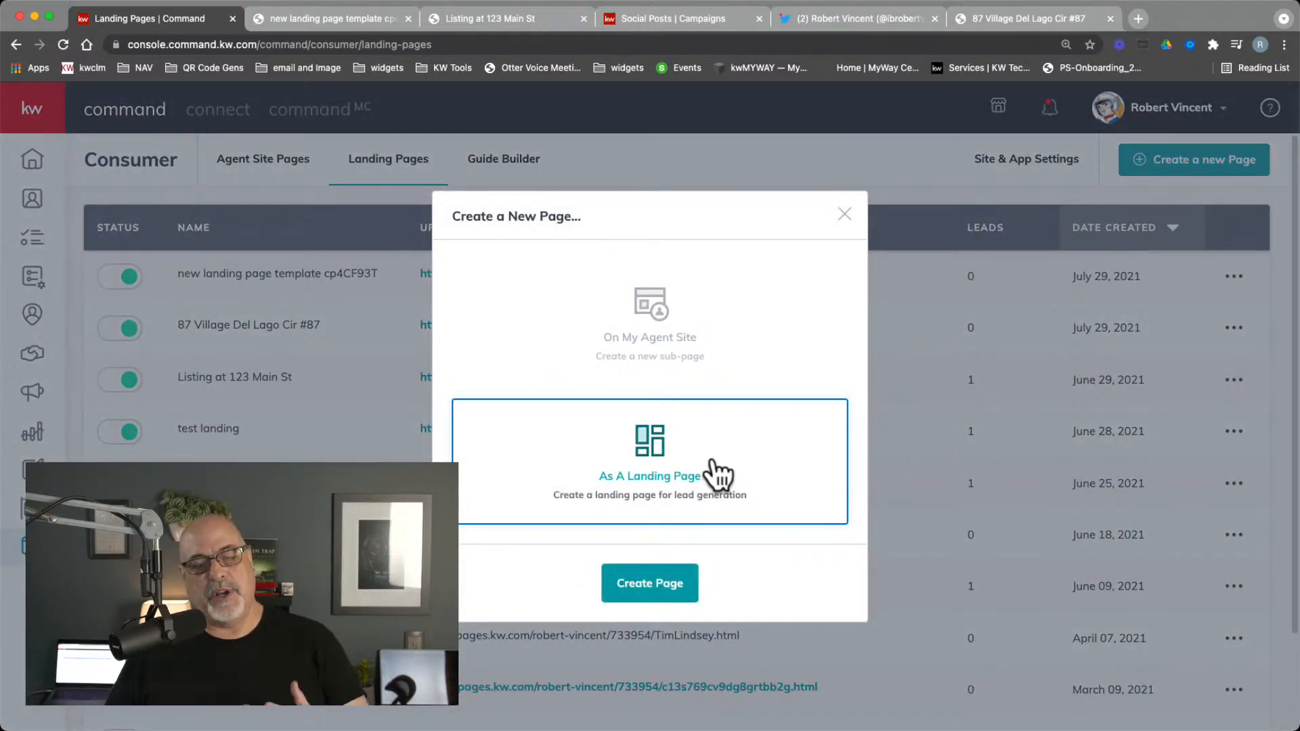
click(652, 601)
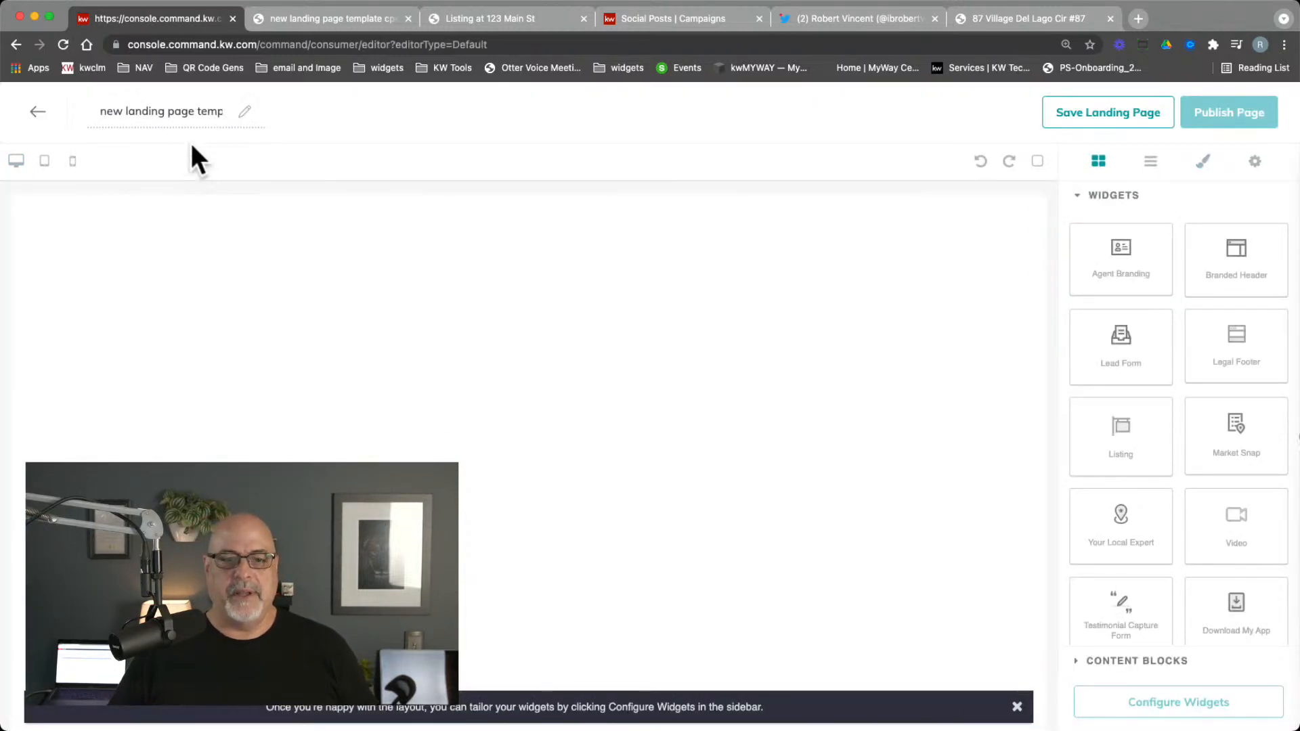
triple_click(183, 119)
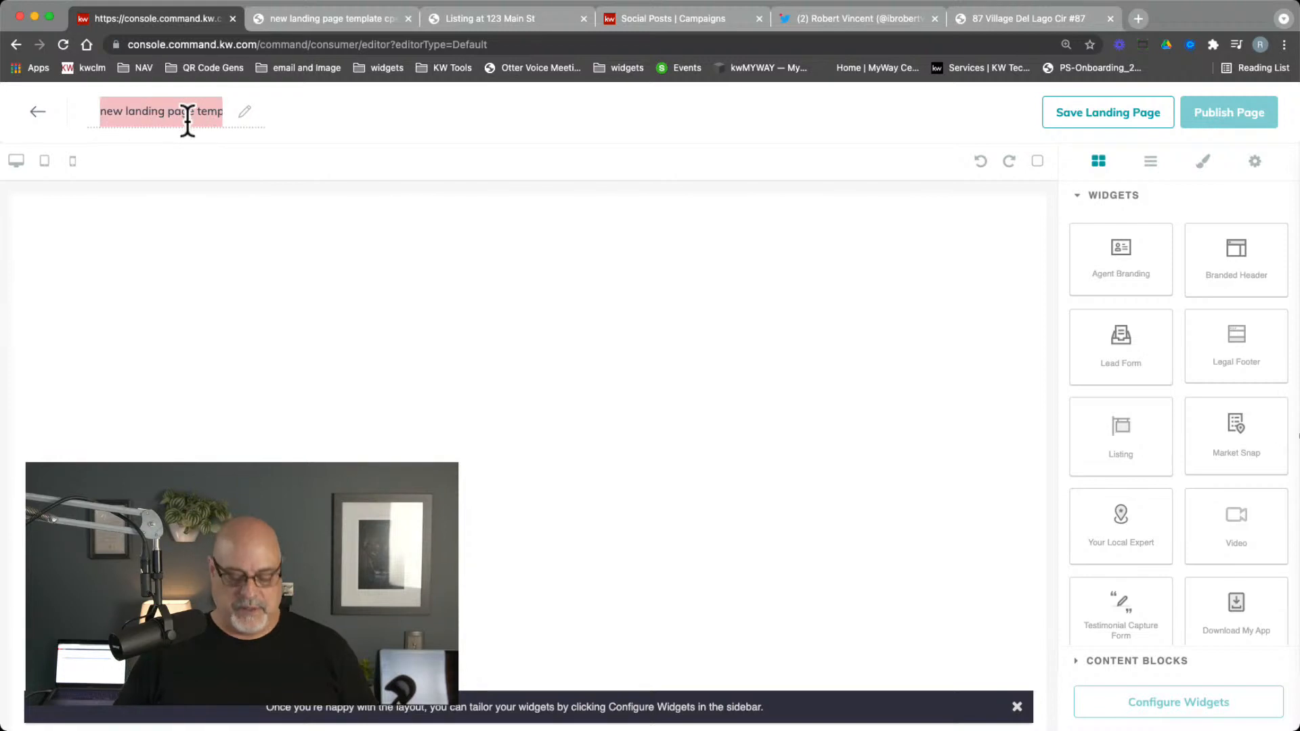
text(3)
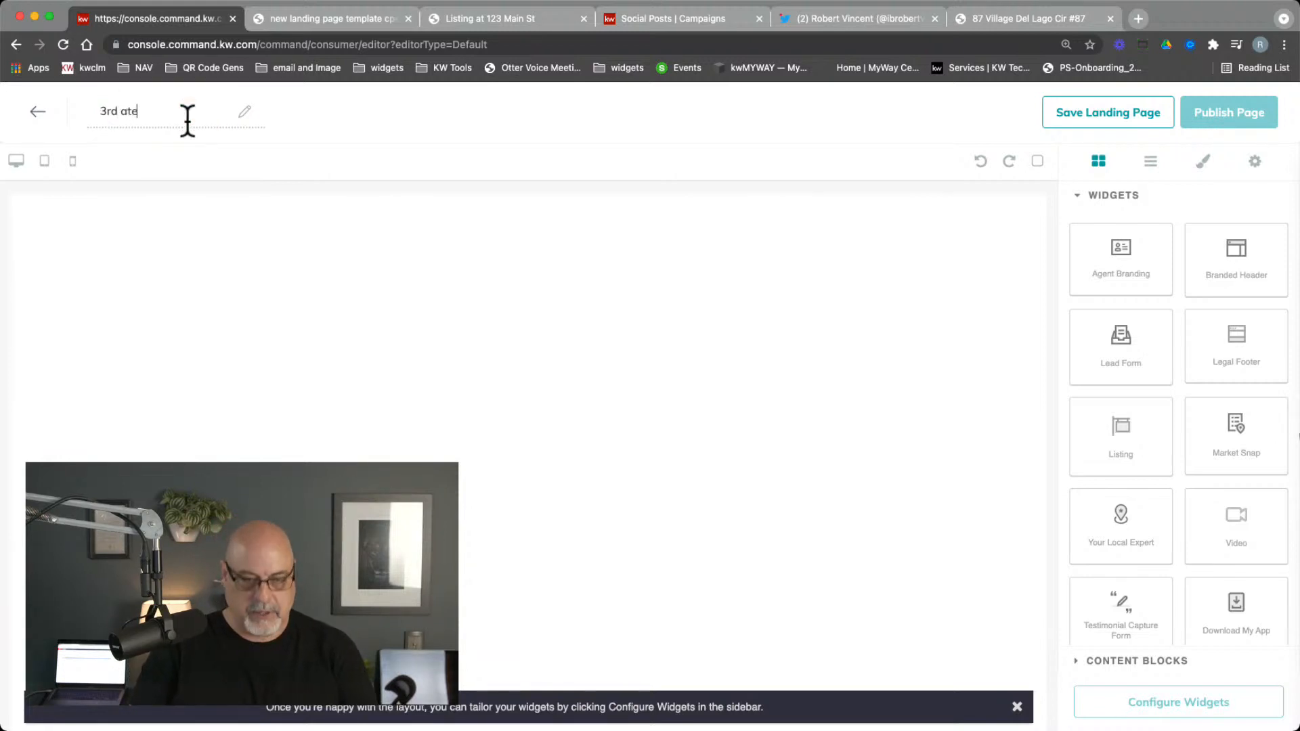
text(rd attempt)
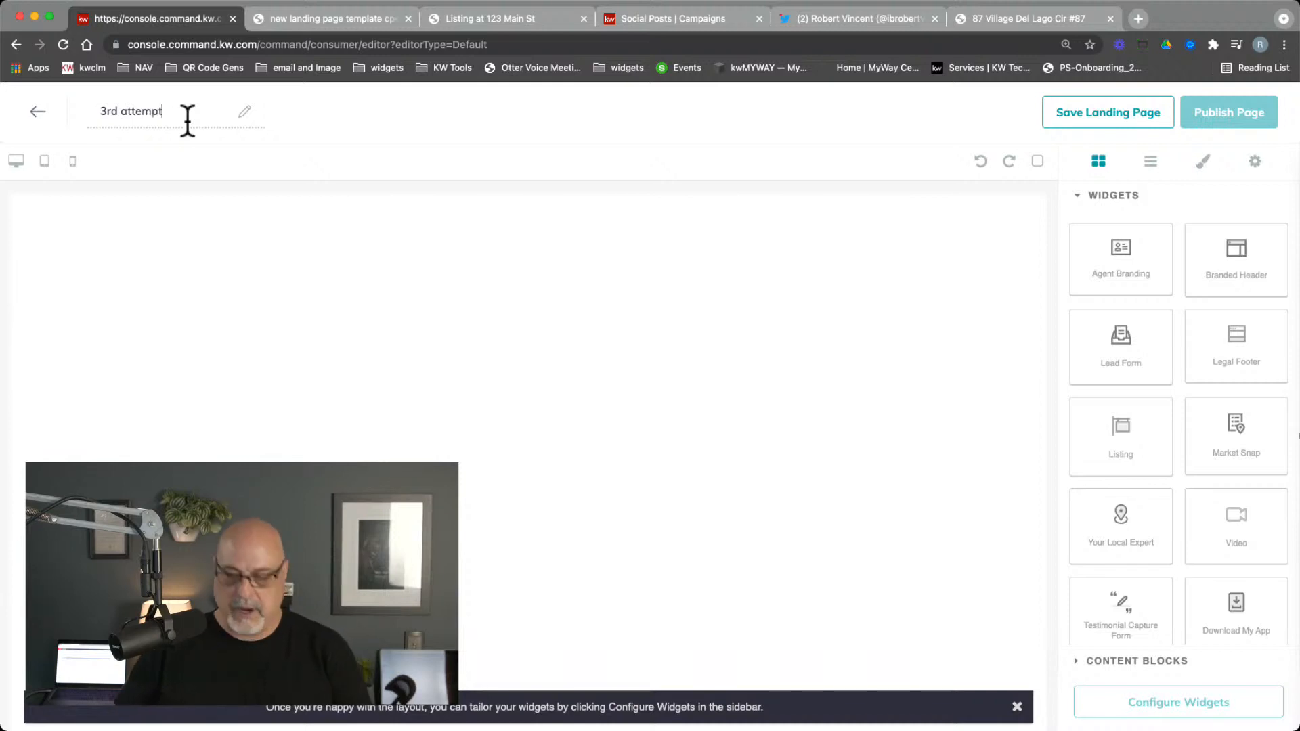
click(698, 371)
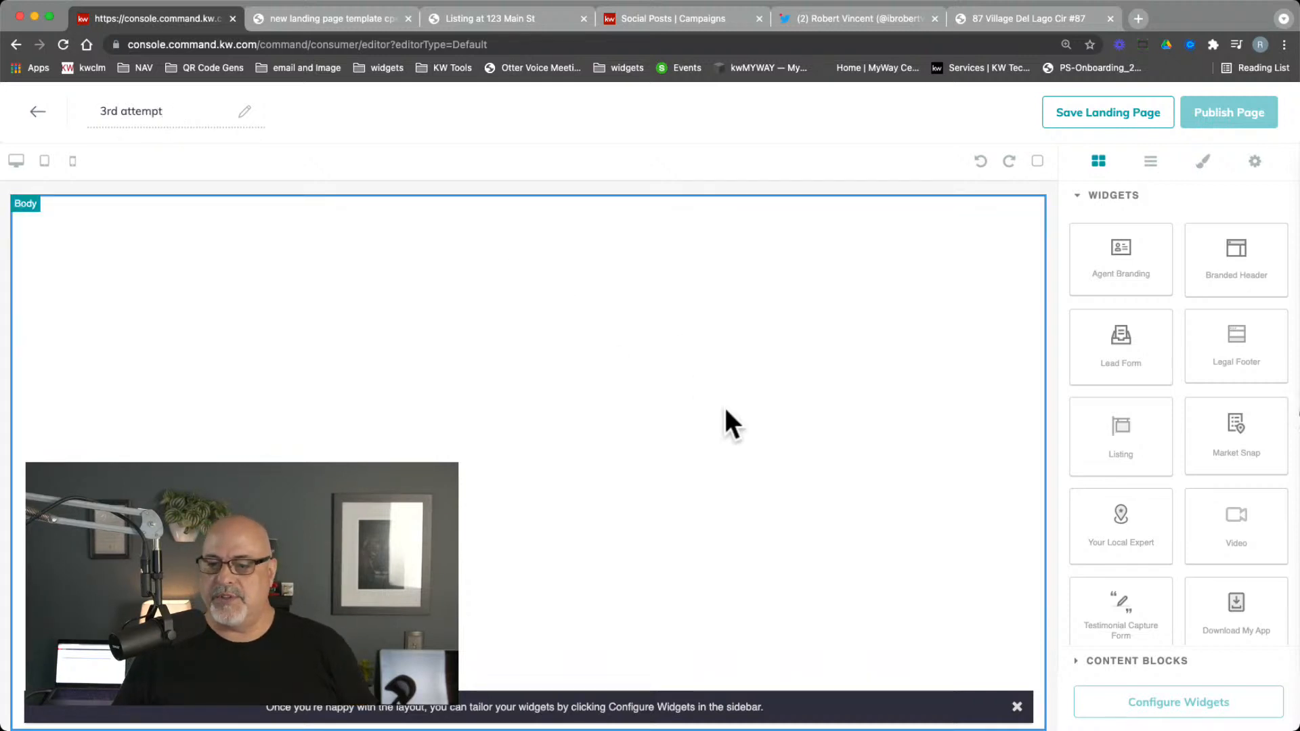
Step: Place a Your Local Expert widget, try the Listing widget, then delete the about section
drag(1149, 522, 762, 438)
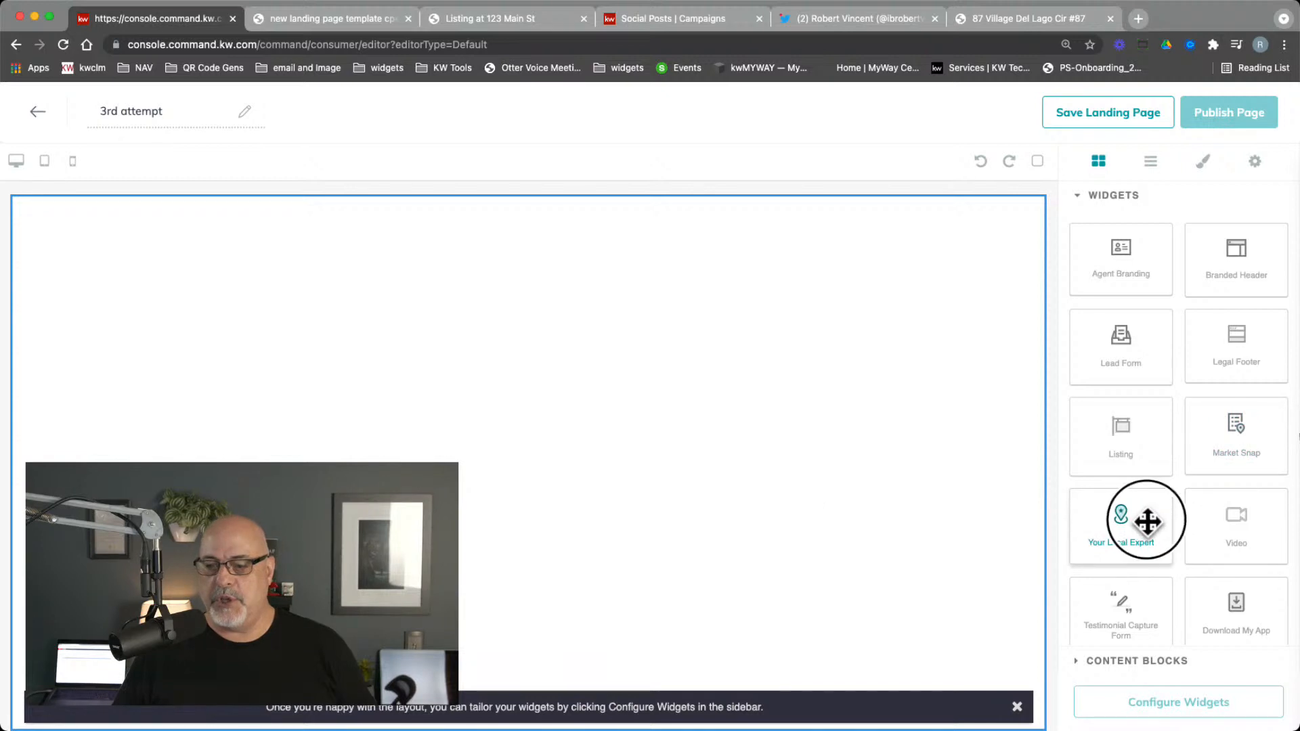
drag(602, 398, 565, 366)
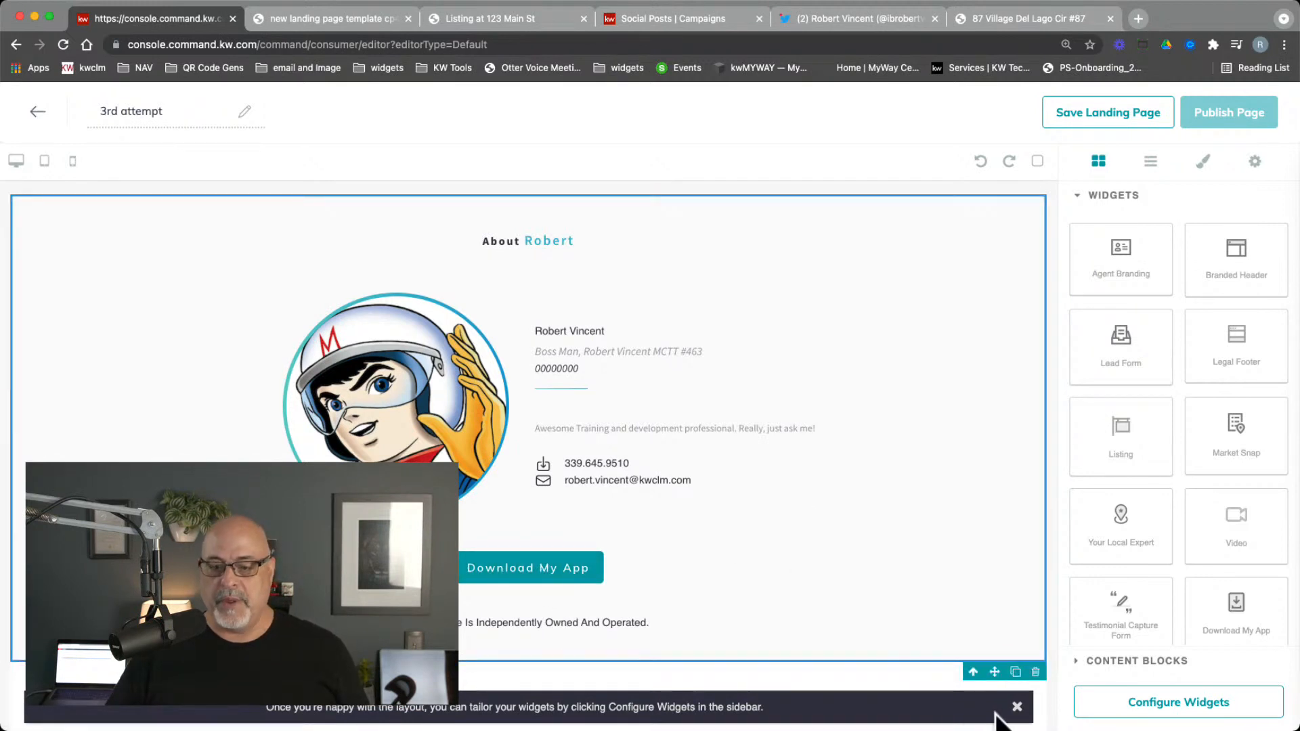
click(1018, 707)
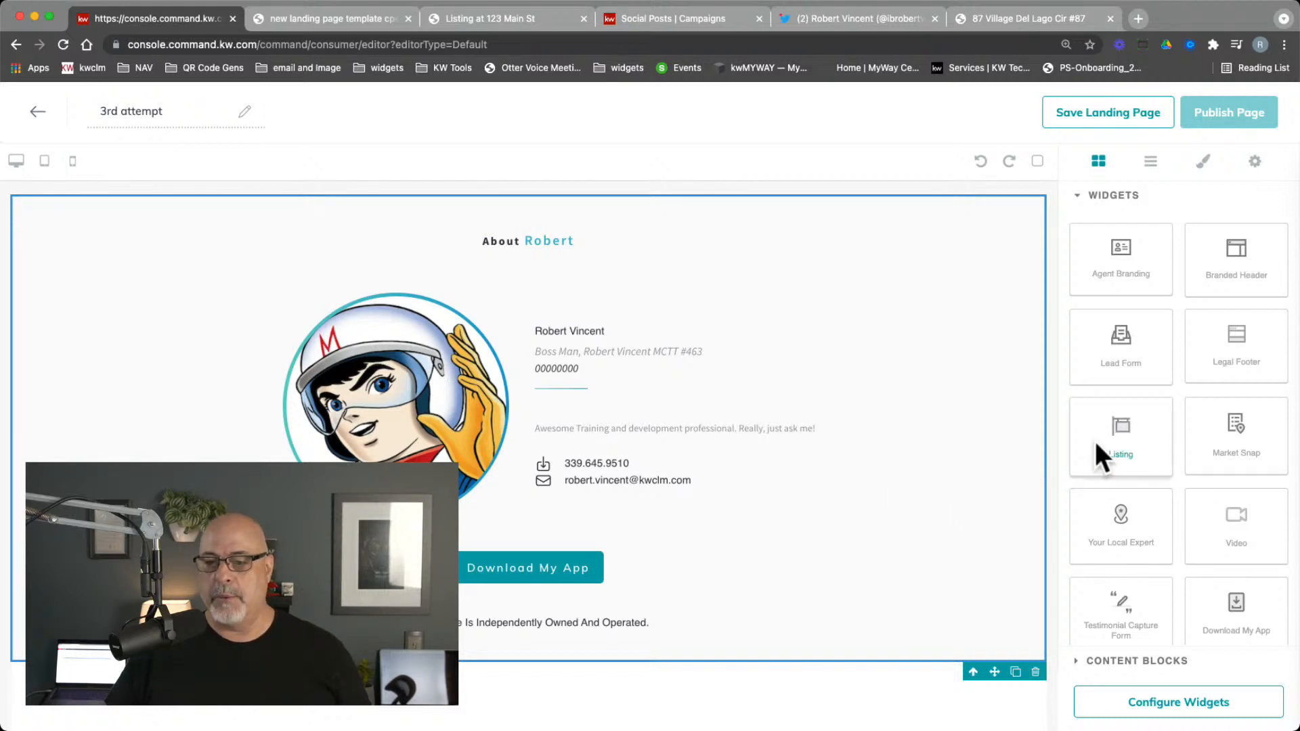
drag(1111, 435, 909, 446)
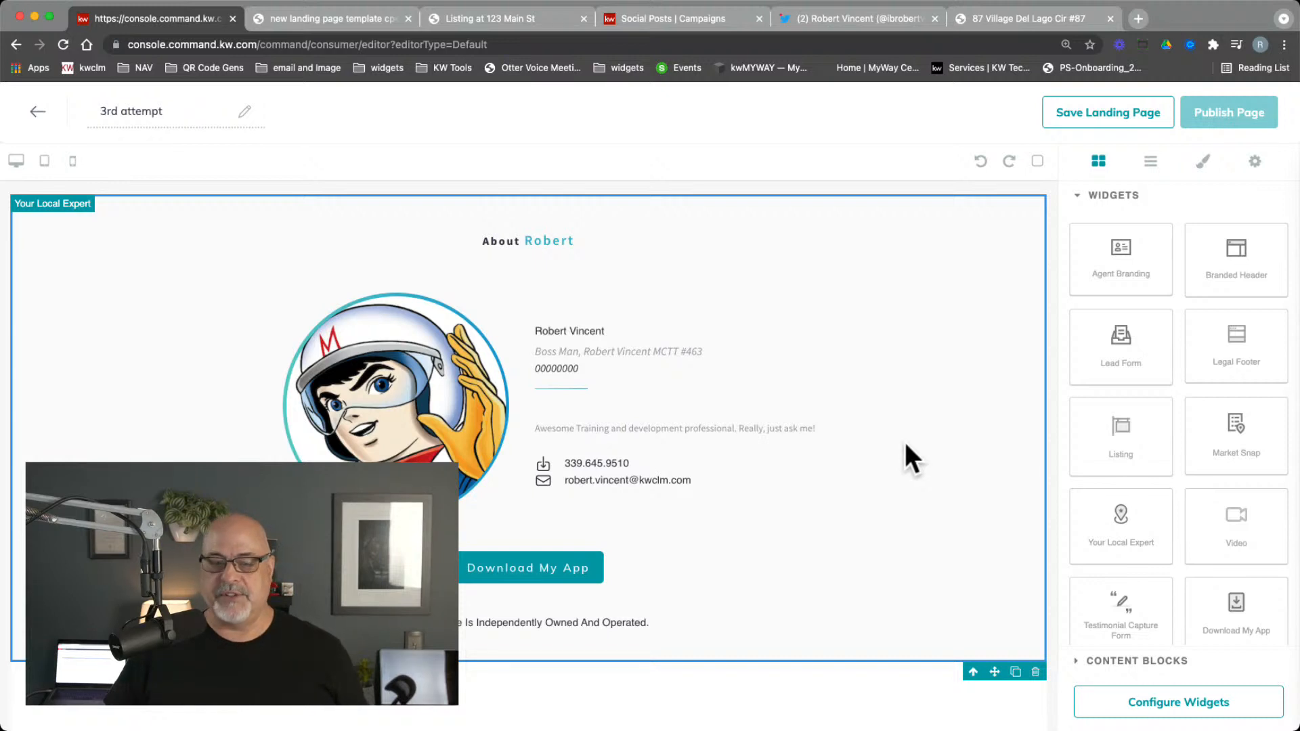
click(1035, 672)
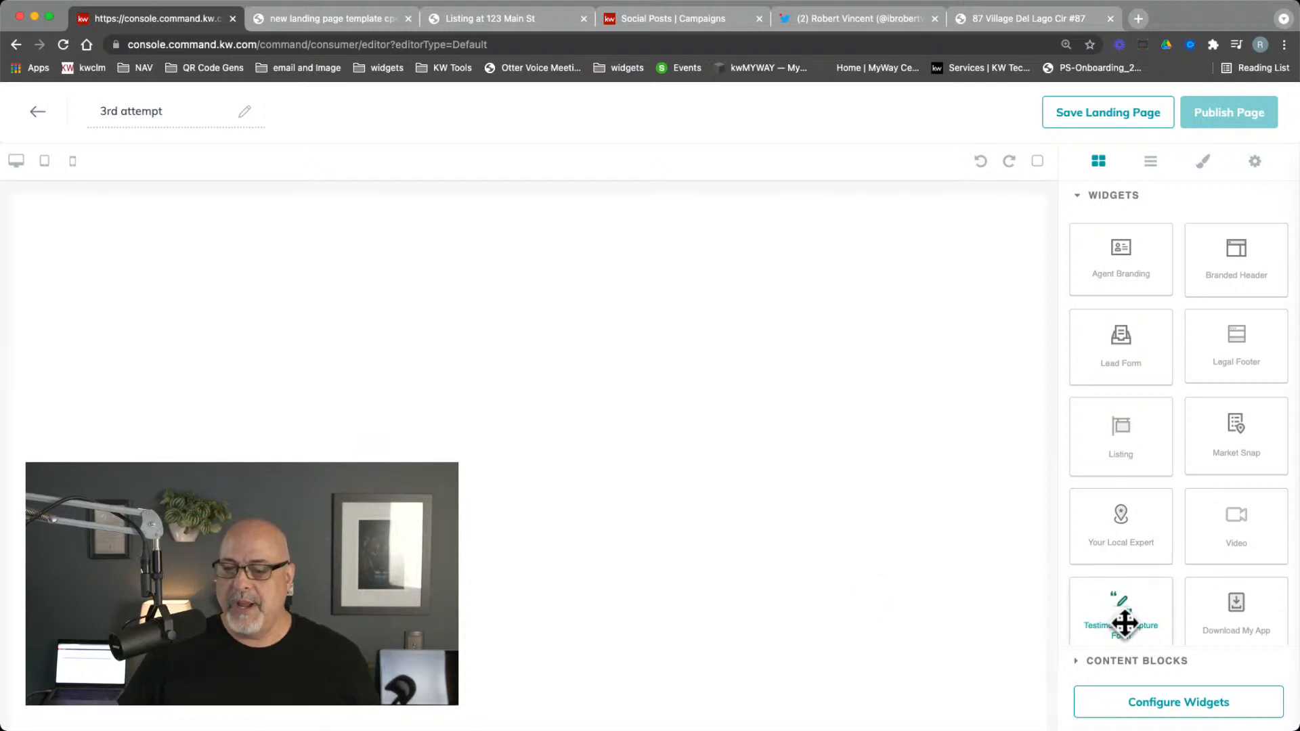
Step: Add a Testimonial Capture Form to the page and enter the agent's name as its Team Name
drag(1125, 623, 1076, 624)
drag(696, 453, 575, 402)
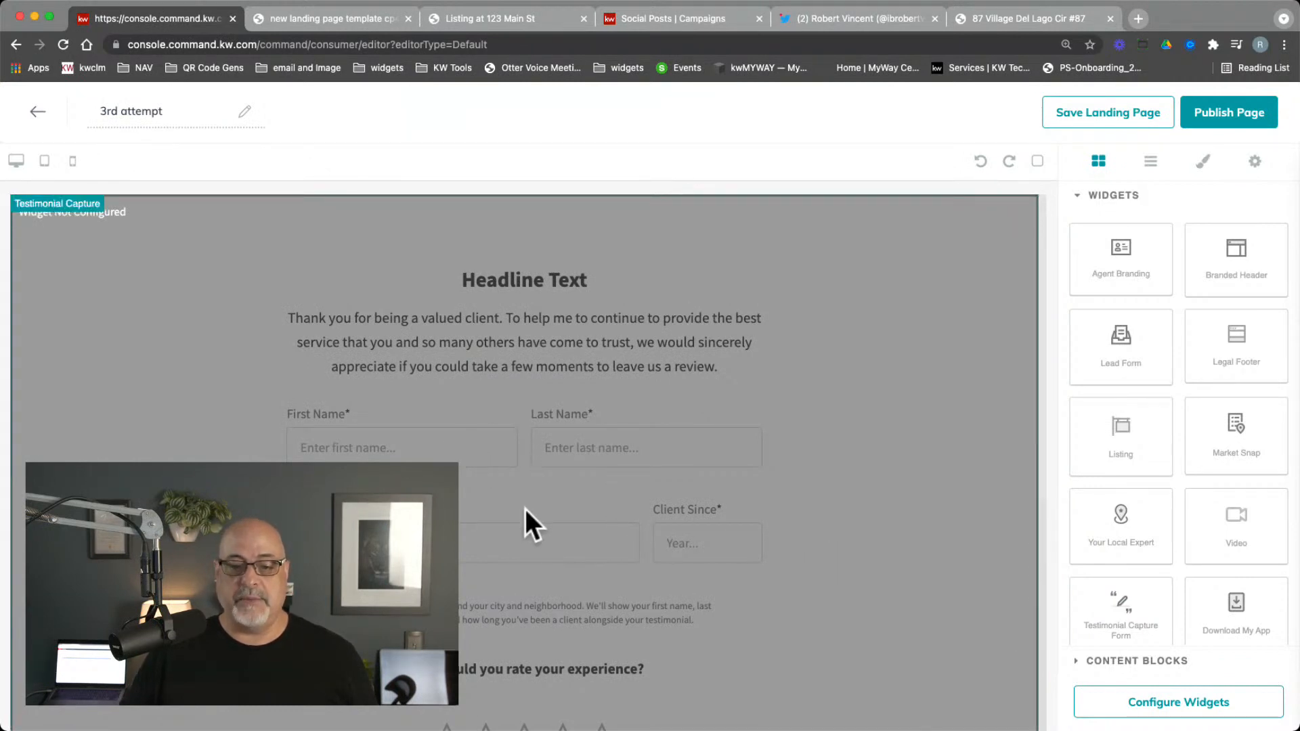
scroll(518, 539, down, 5)
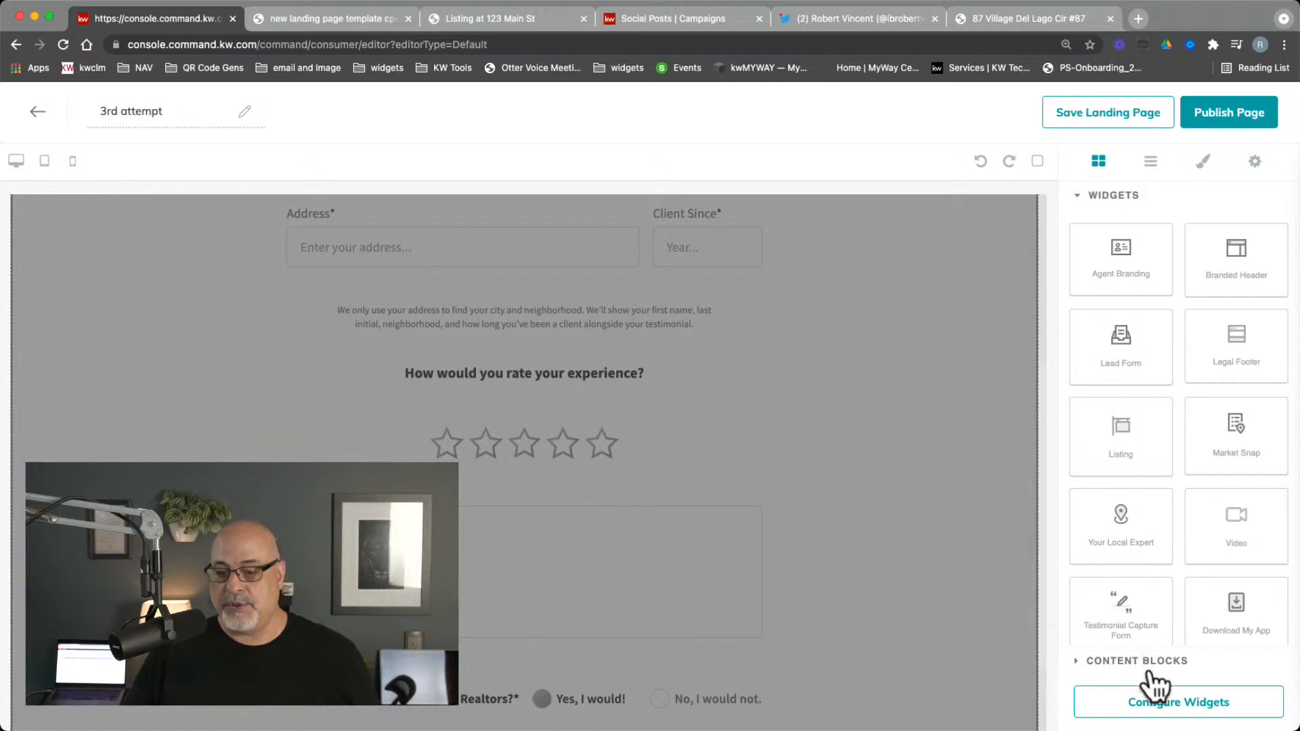
click(1154, 707)
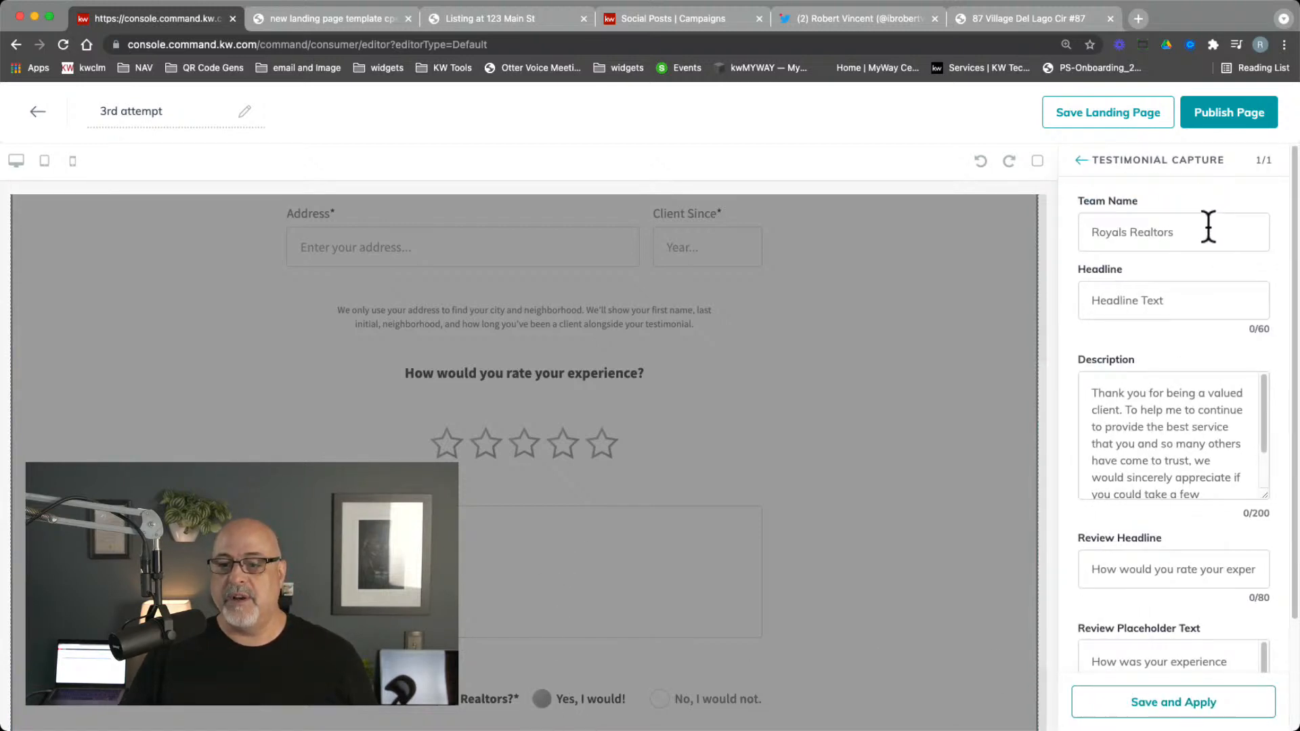
click(1090, 232)
click(1080, 235)
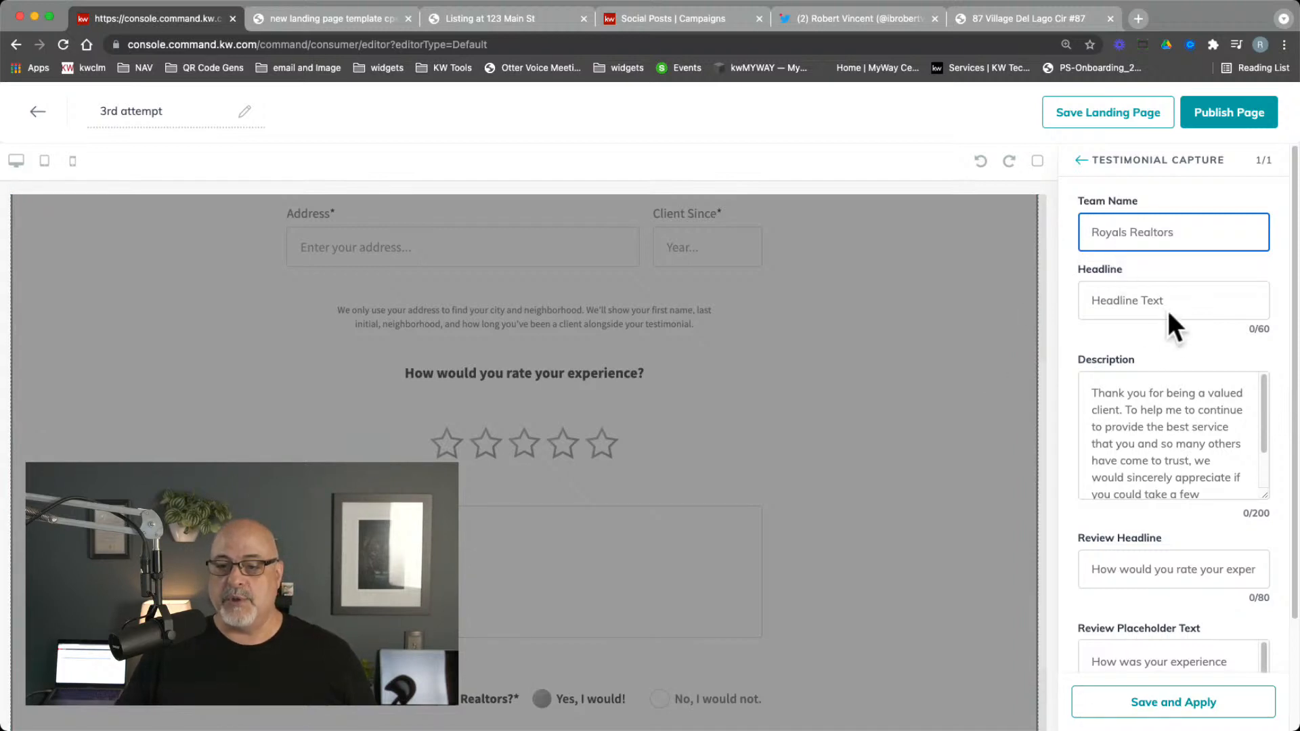
key(super+a)
text(R)
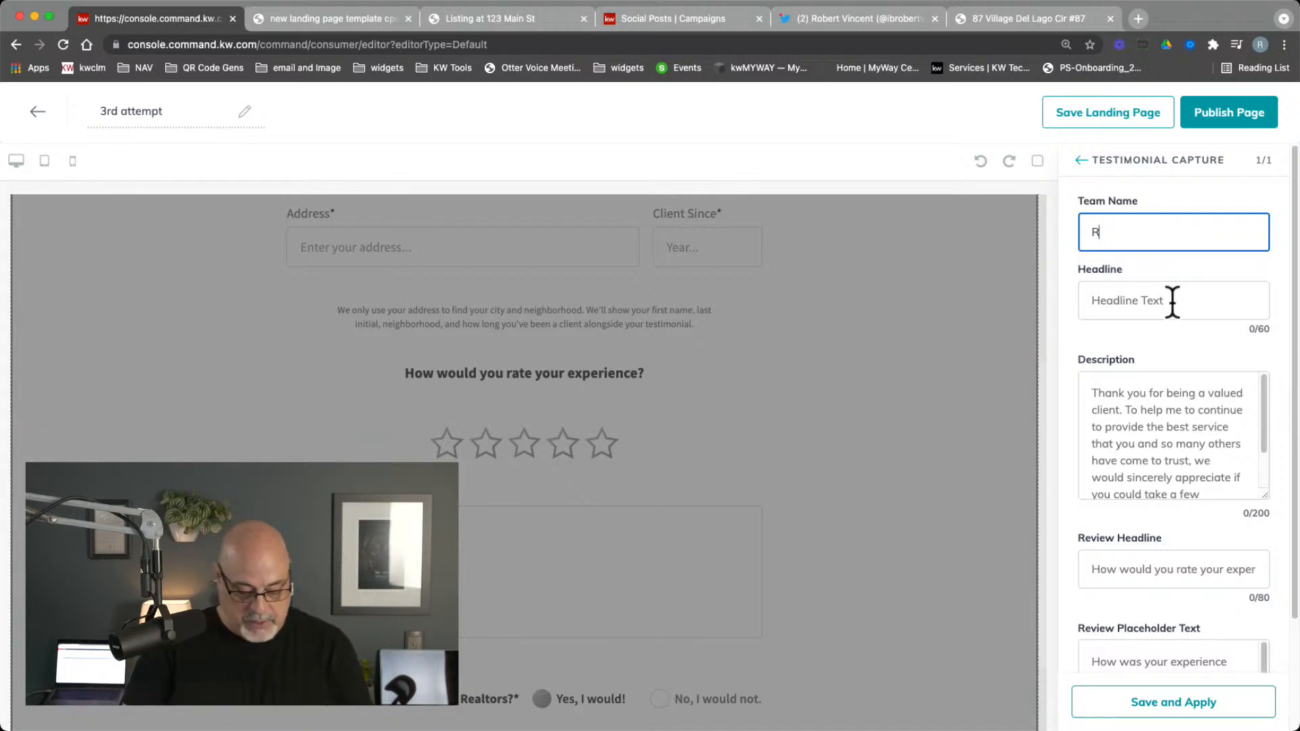
text(obert )
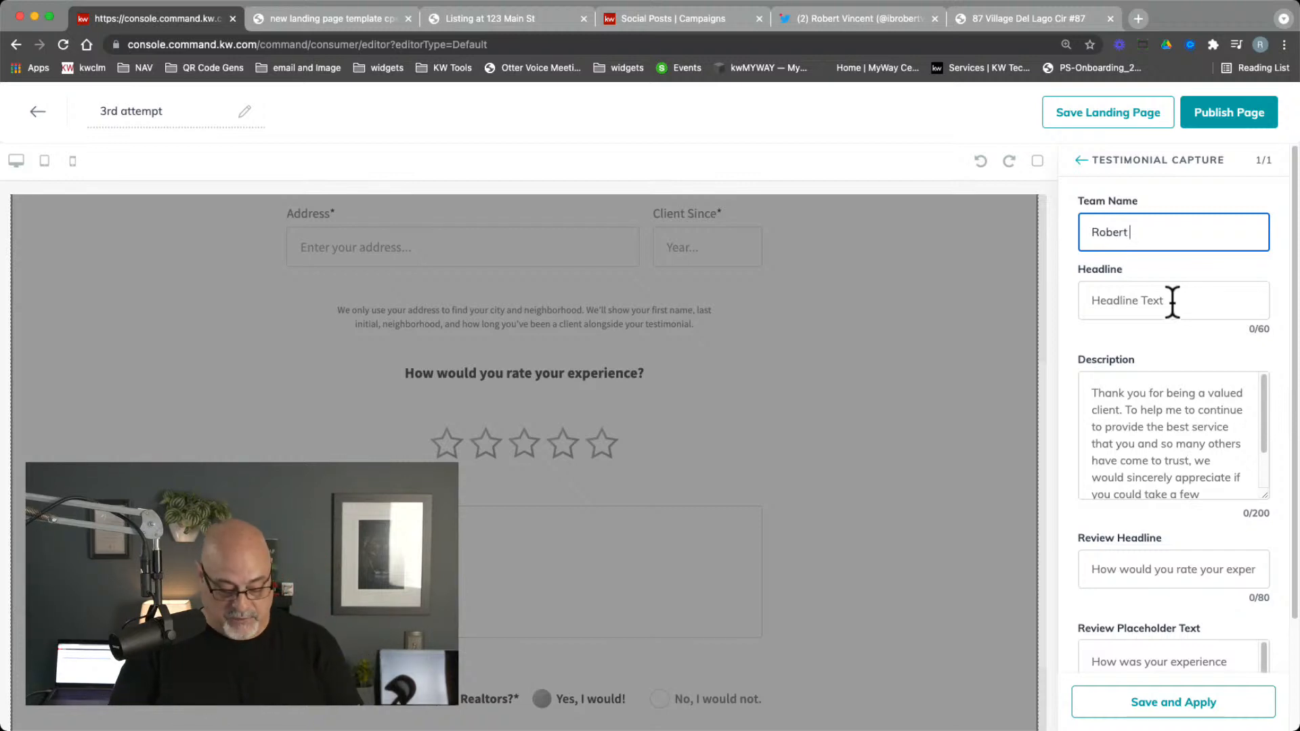
text(Vincent )
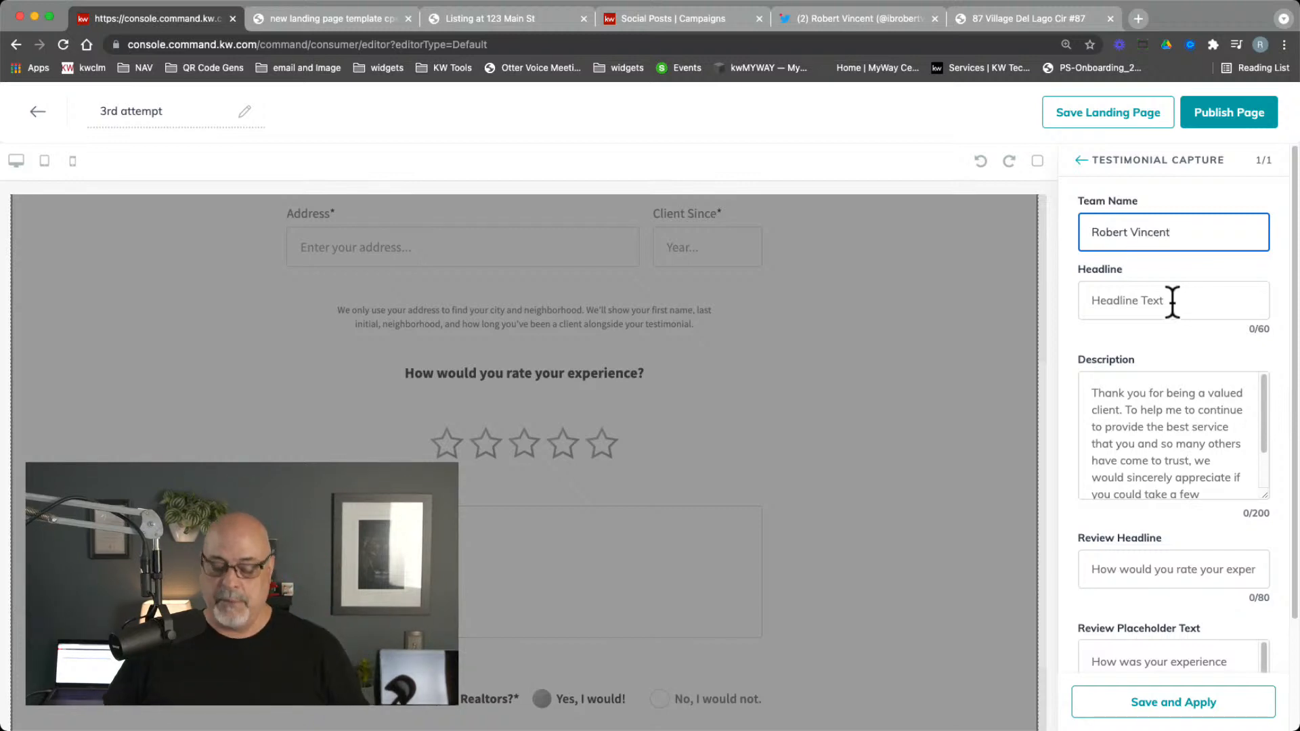
text(Realtor)
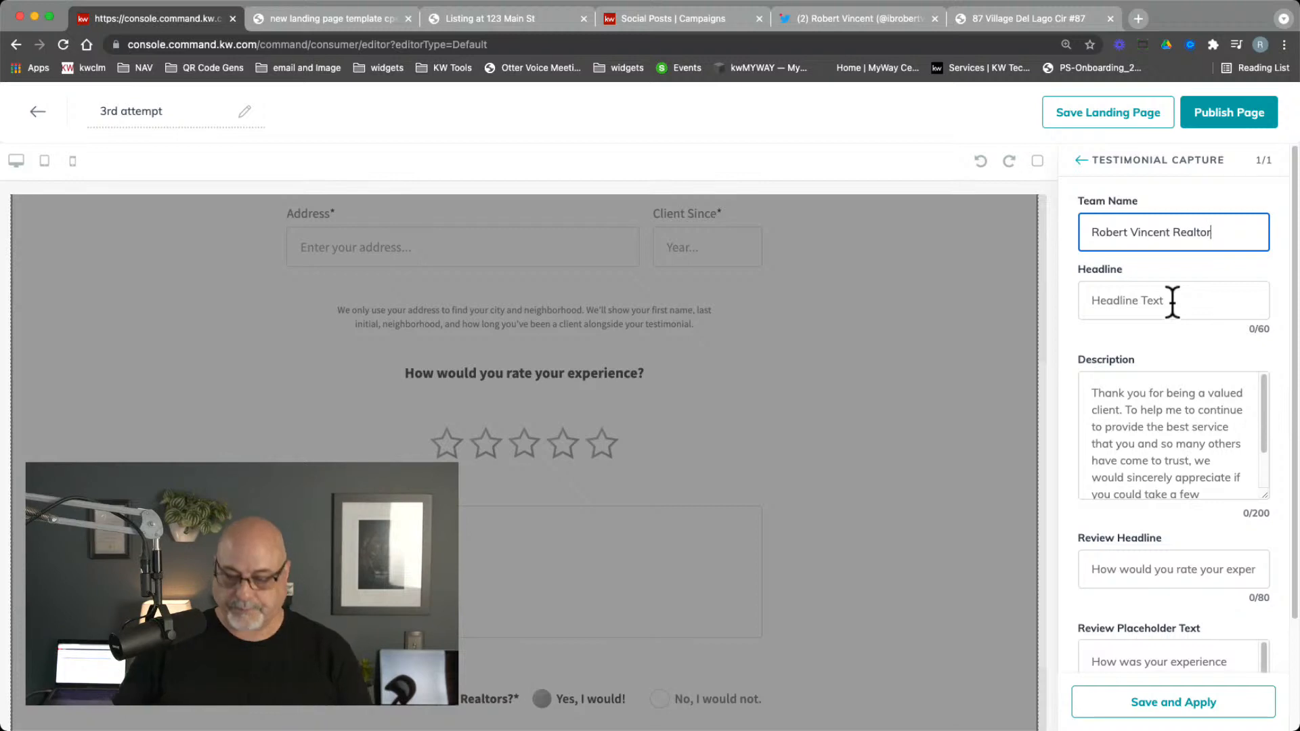
Step: Set the form headline to 'Tell us what you thought' and apply the testimonial settings
click(1168, 306)
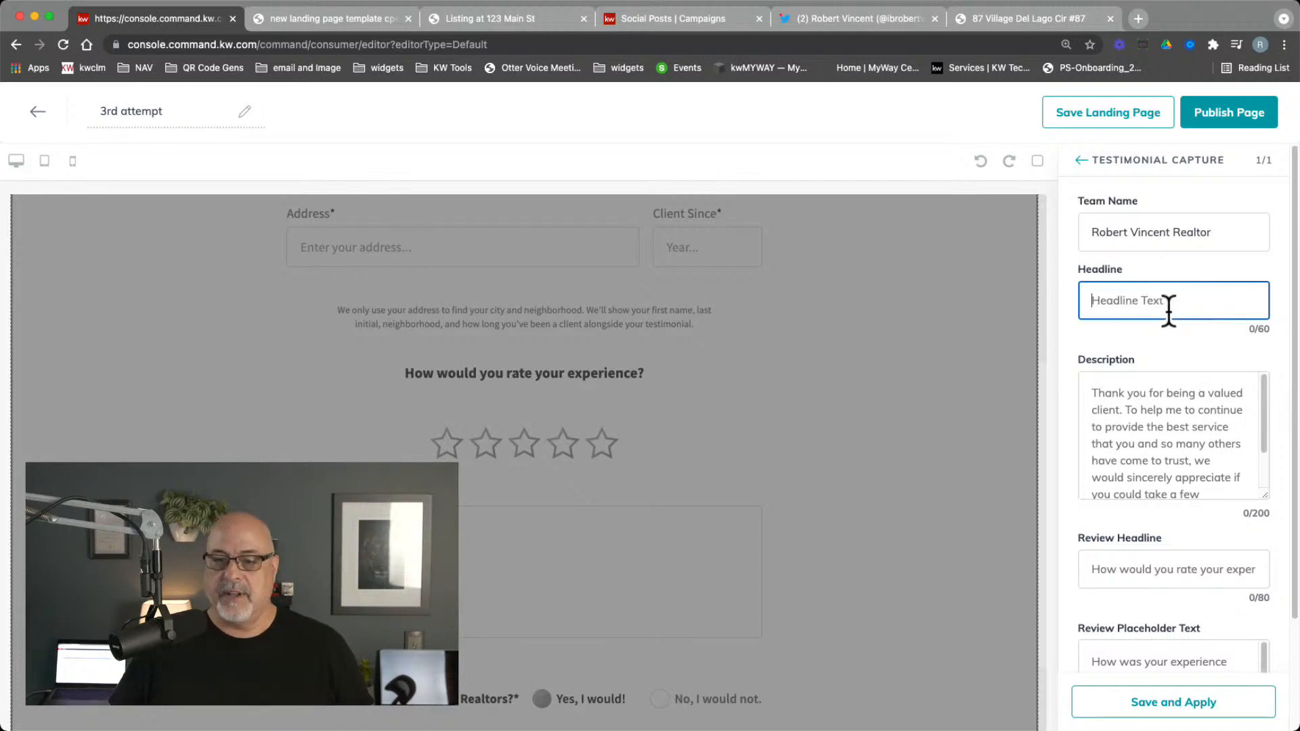
text(Te)
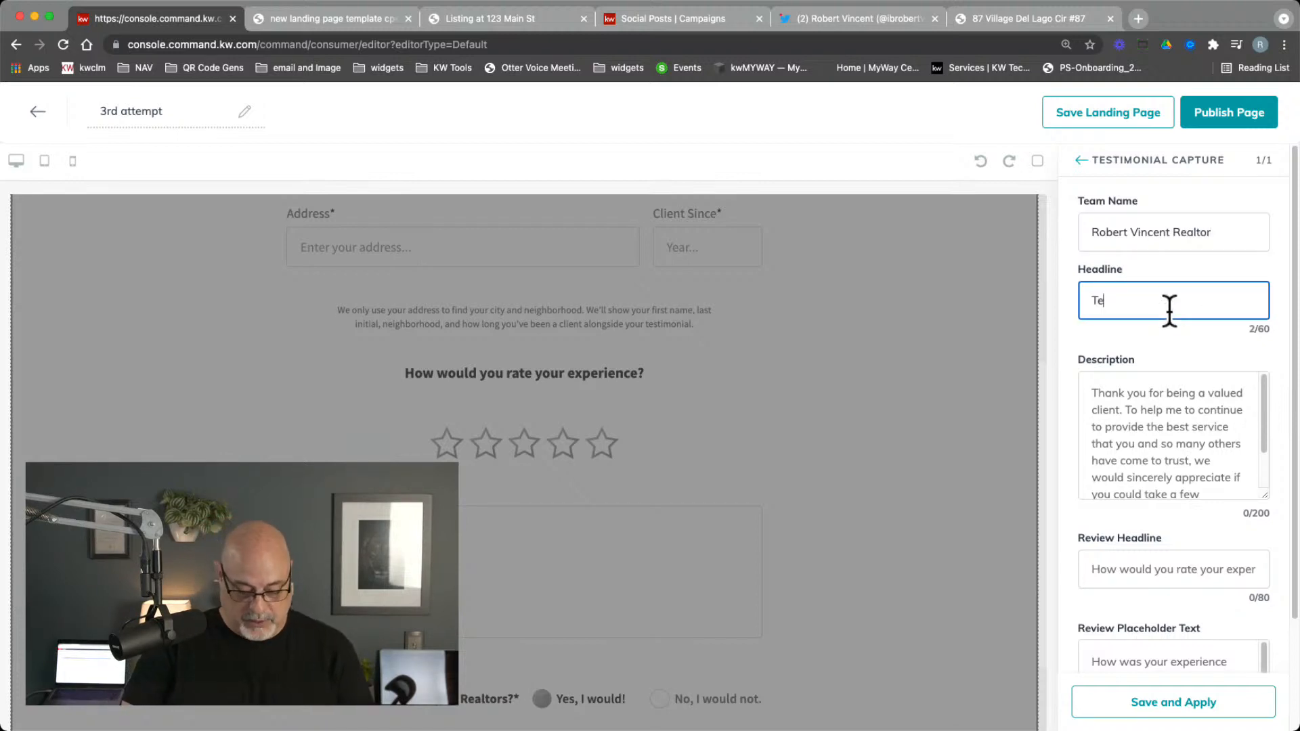
key(BackSpace)
key(BackSpace)
text(Tell us what y)
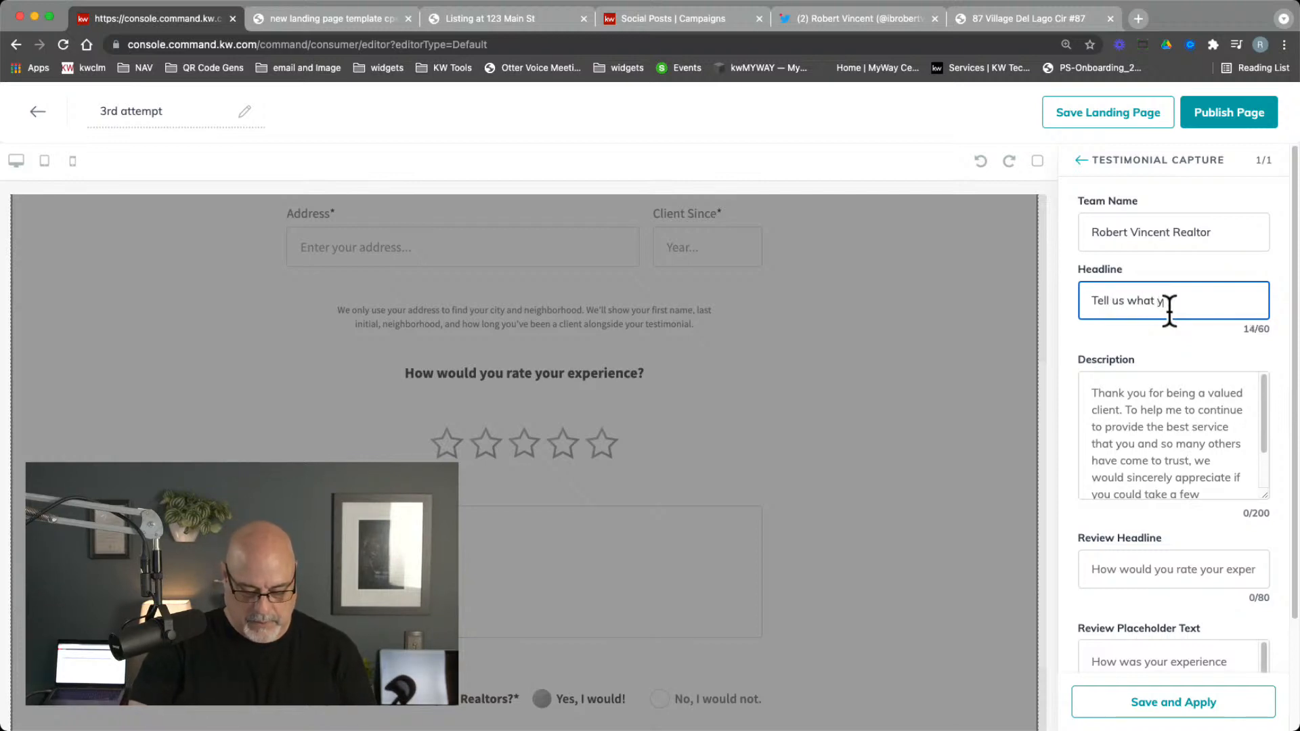
text(ou thought)
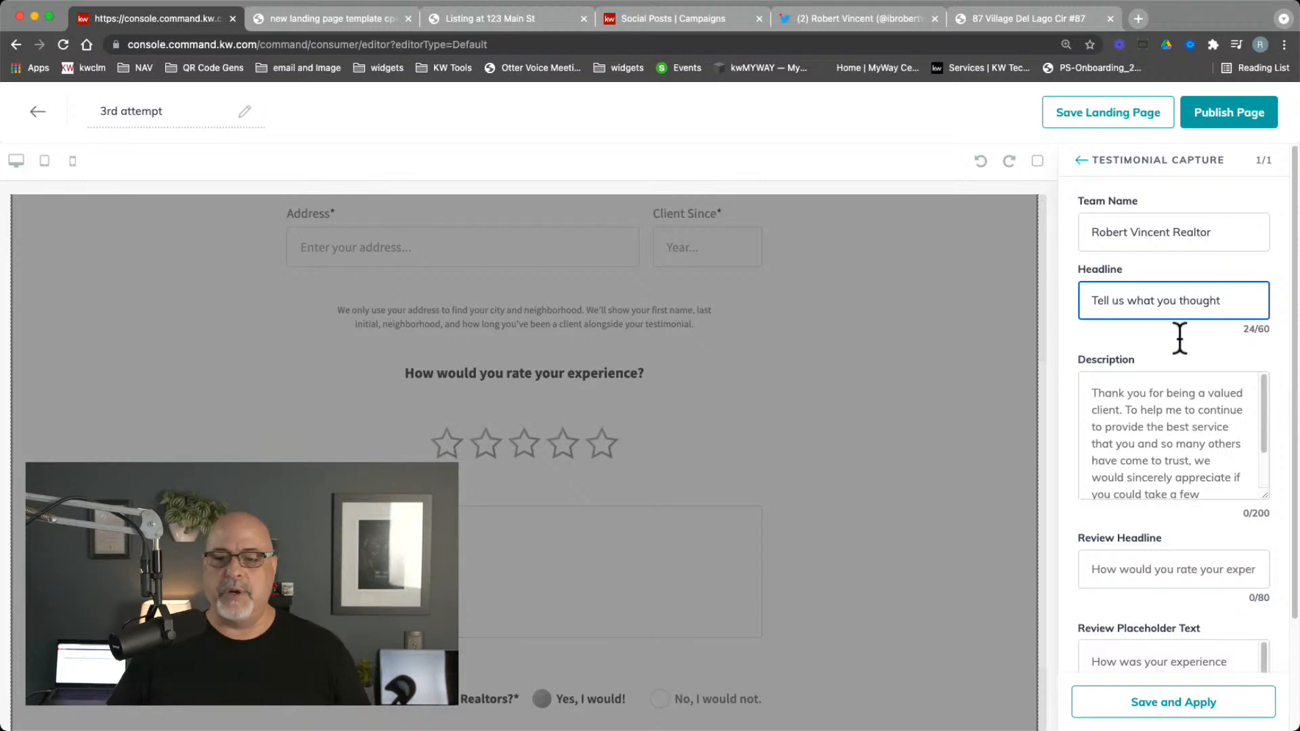
click(1193, 413)
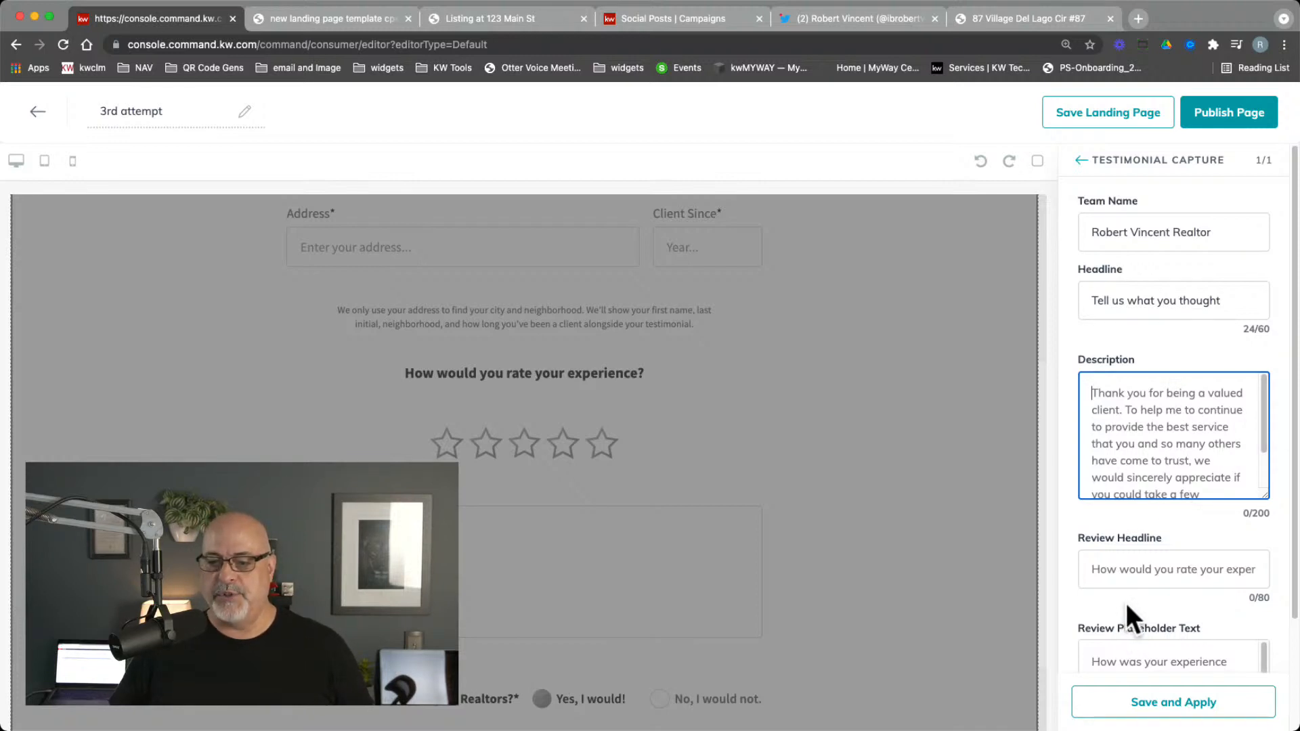
scroll(1126, 602, down, 5)
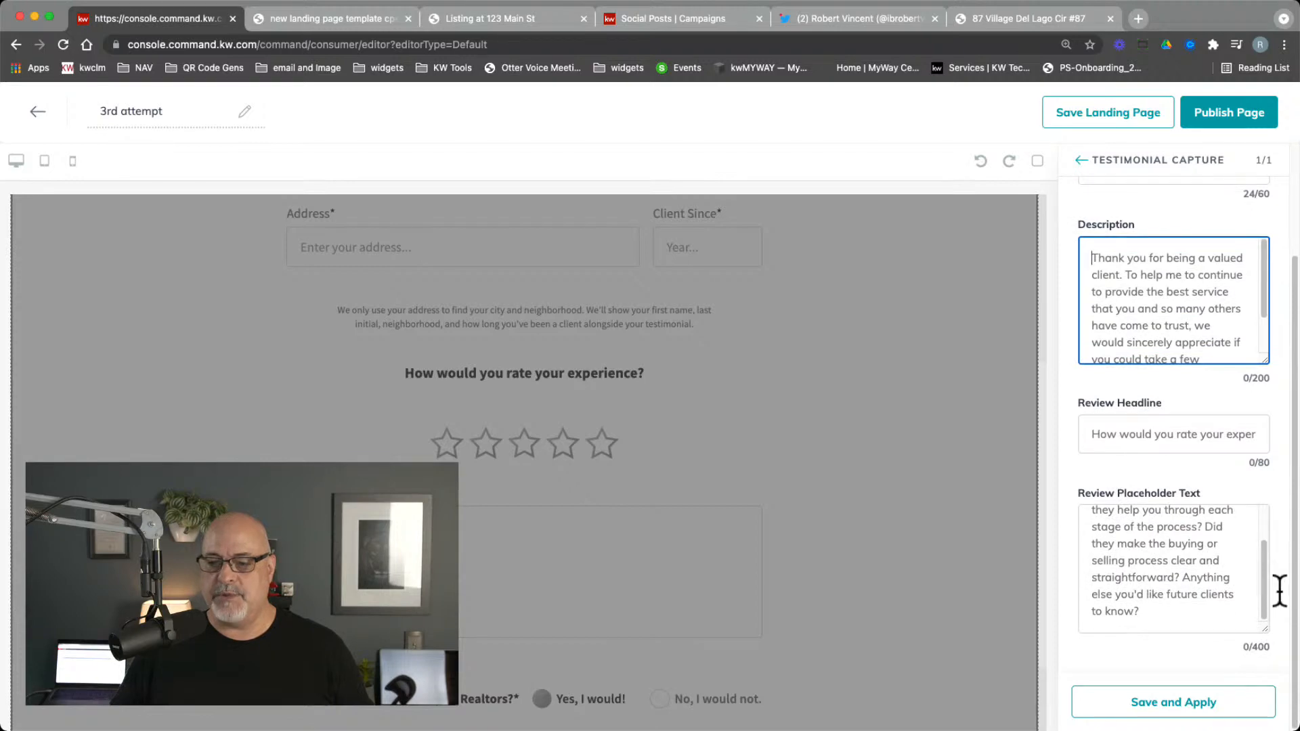
click(1165, 707)
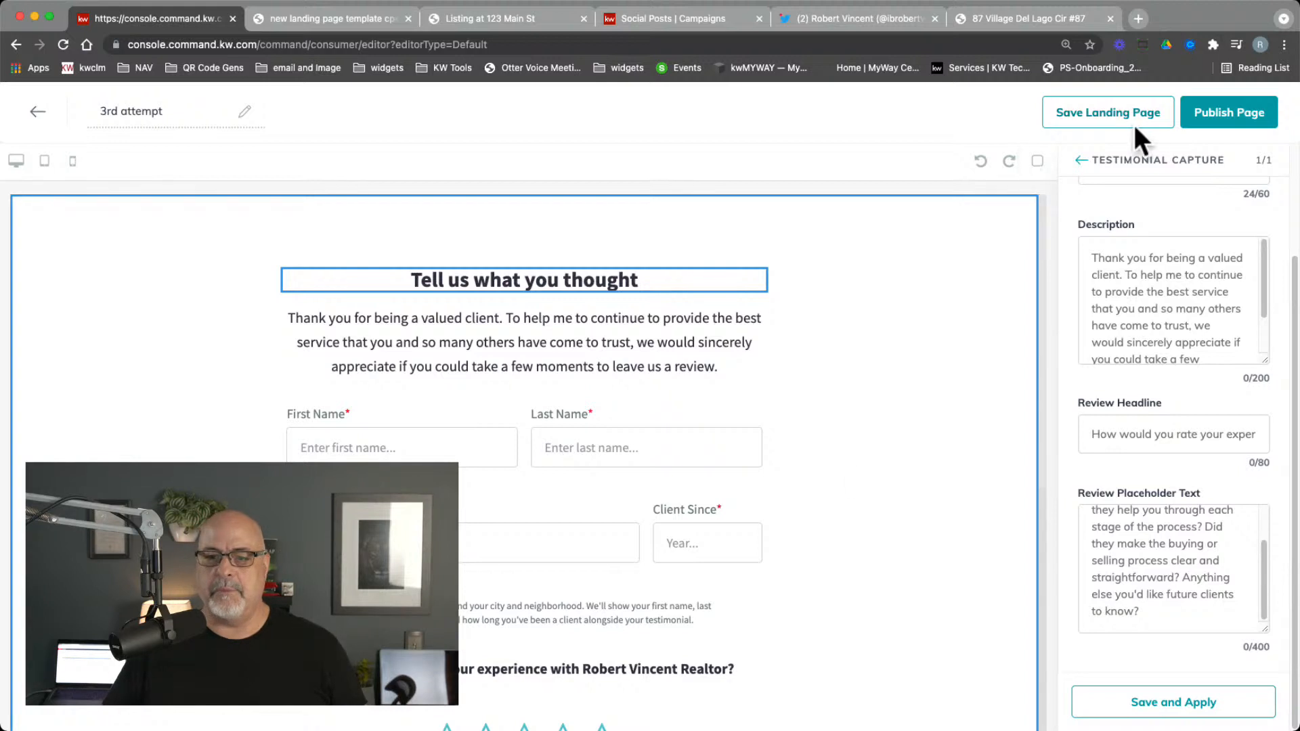
Step: Publish the 3rd attempt page update and open its live address from the Landing Pages list
click(1233, 120)
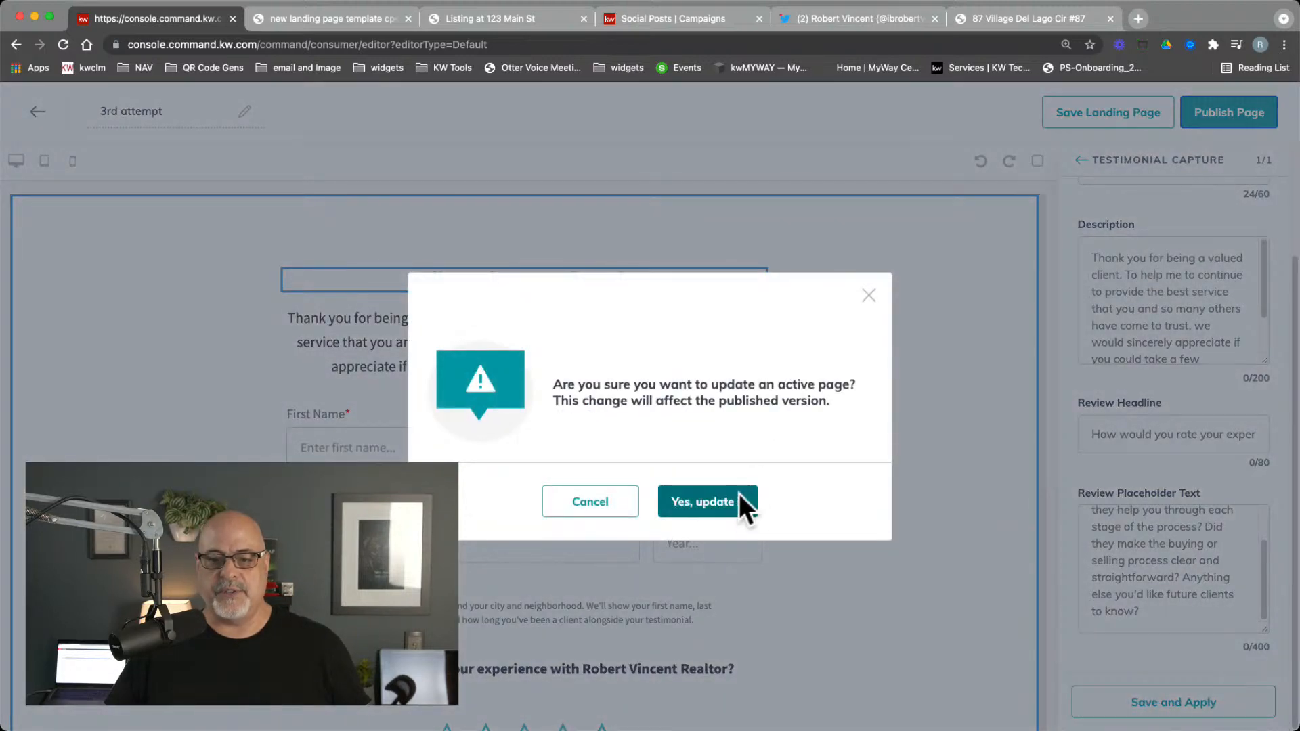
click(740, 498)
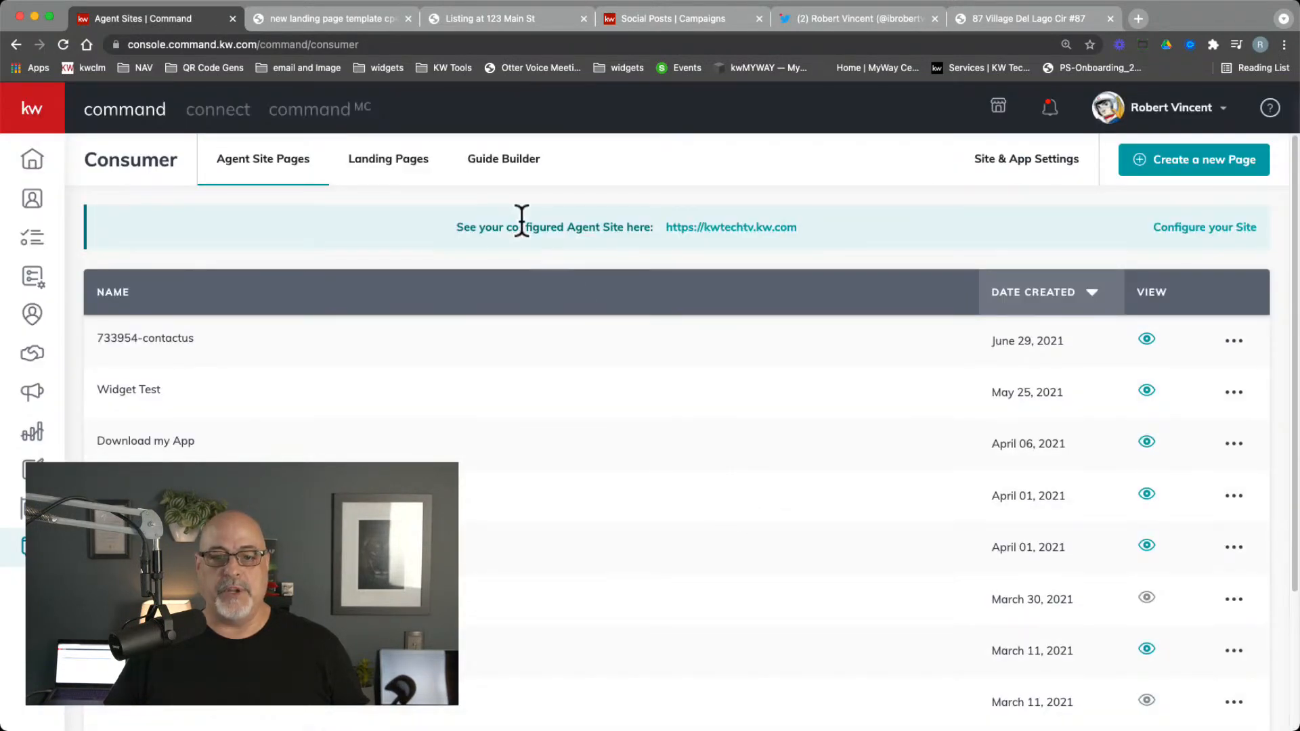
click(388, 159)
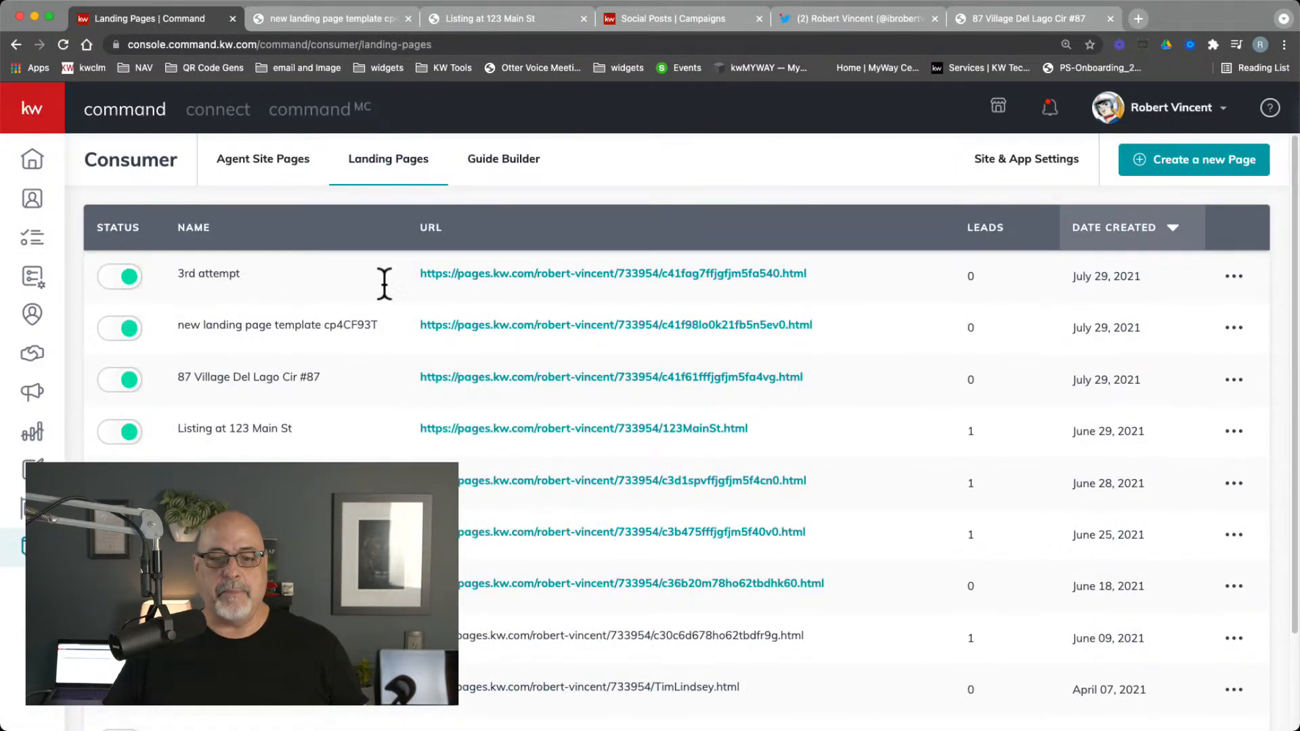
click(479, 284)
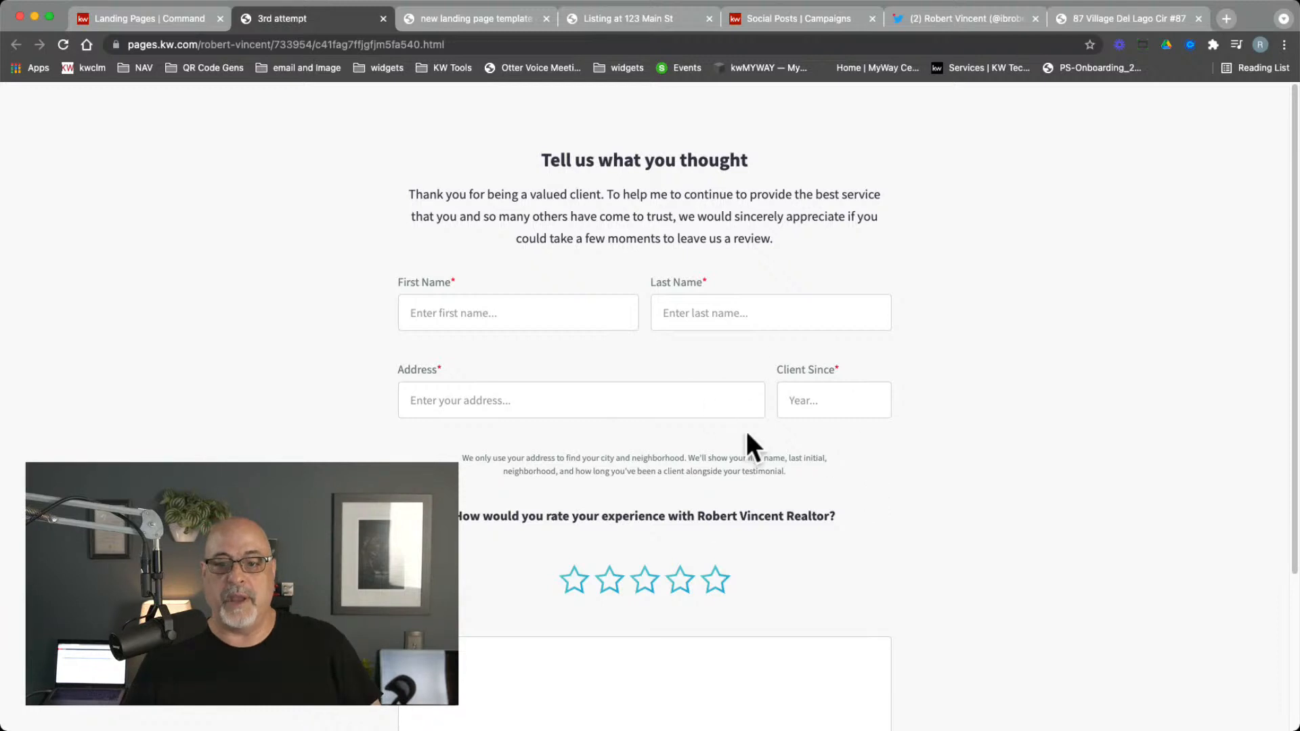
scroll(449, 432, down, 3)
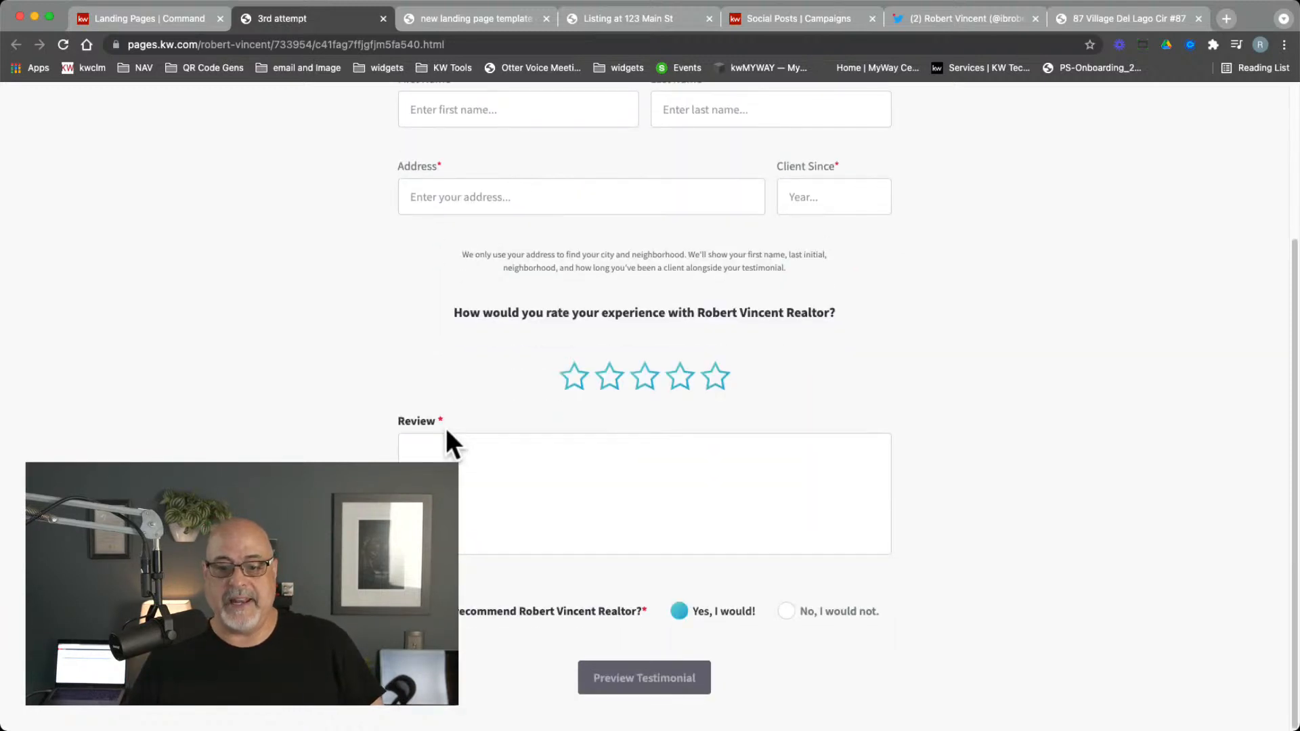
scroll(446, 428, up, 3)
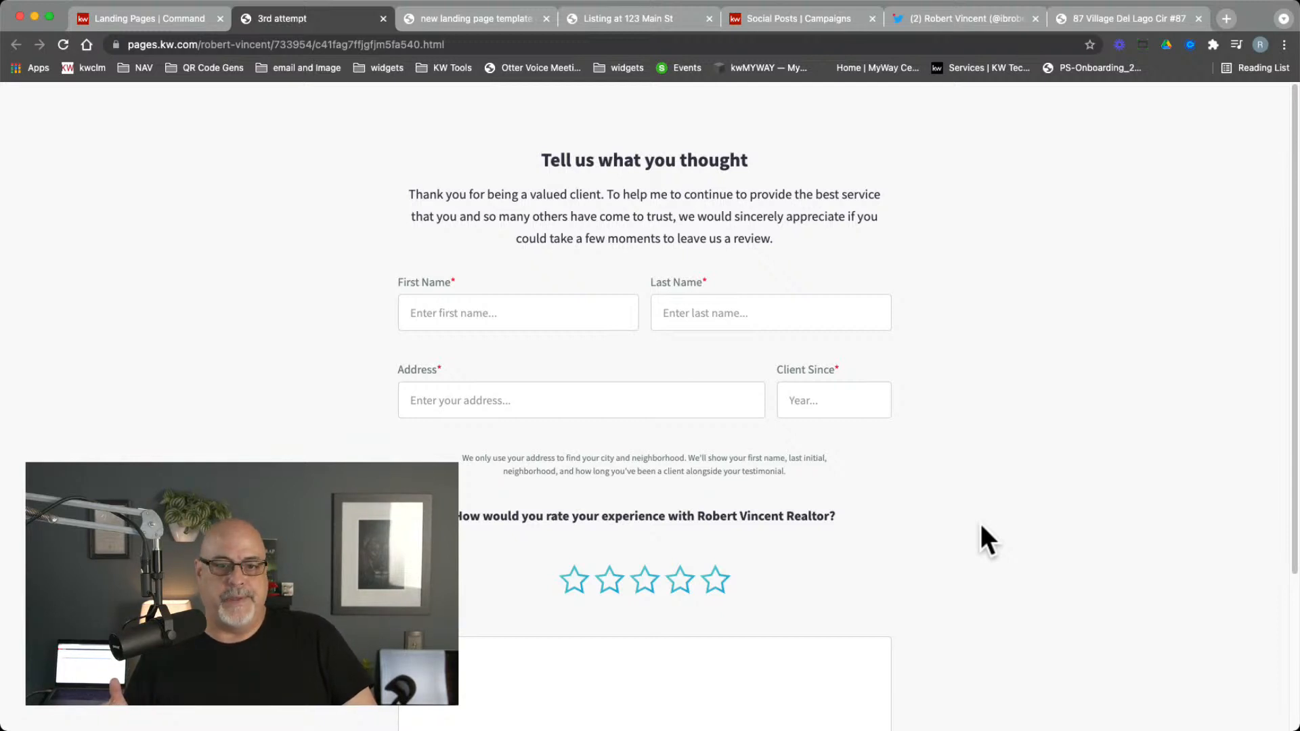
Step: Reopen the 3rd attempt page in the editor, then leave it discarding unsaved changes
click(176, 27)
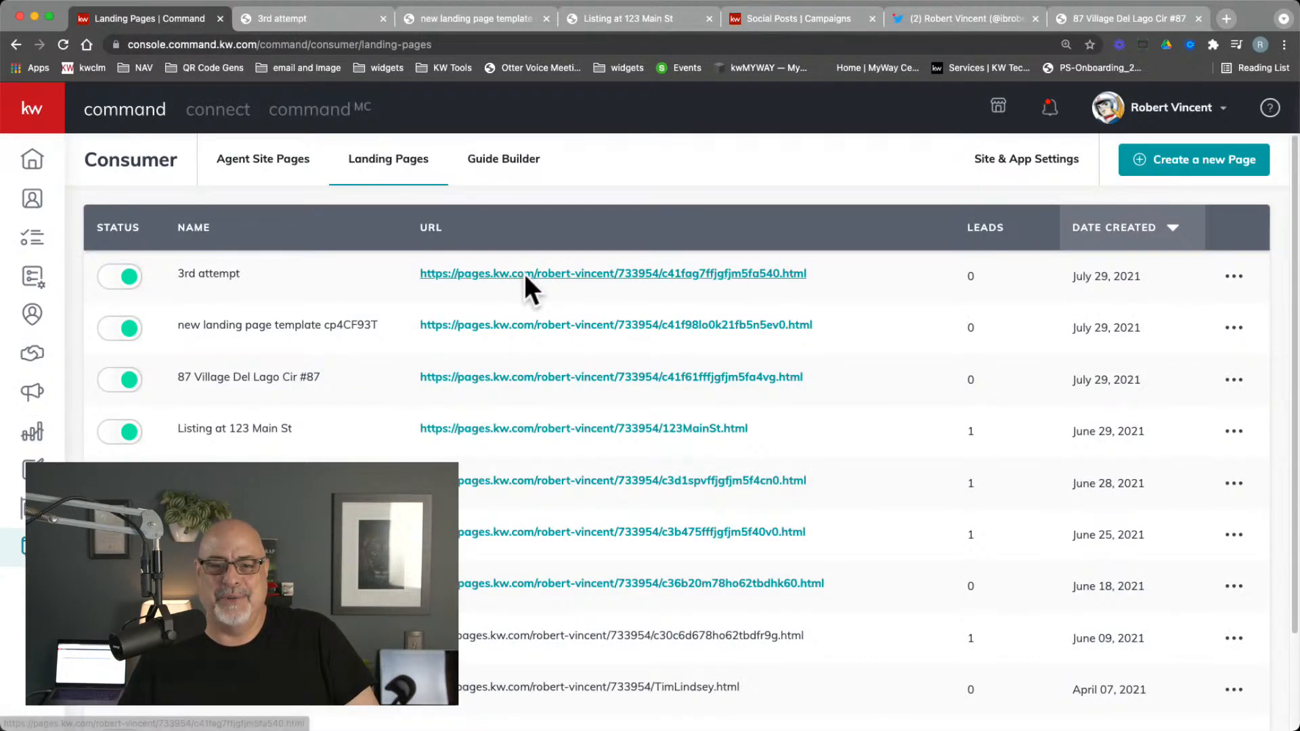
click(1234, 277)
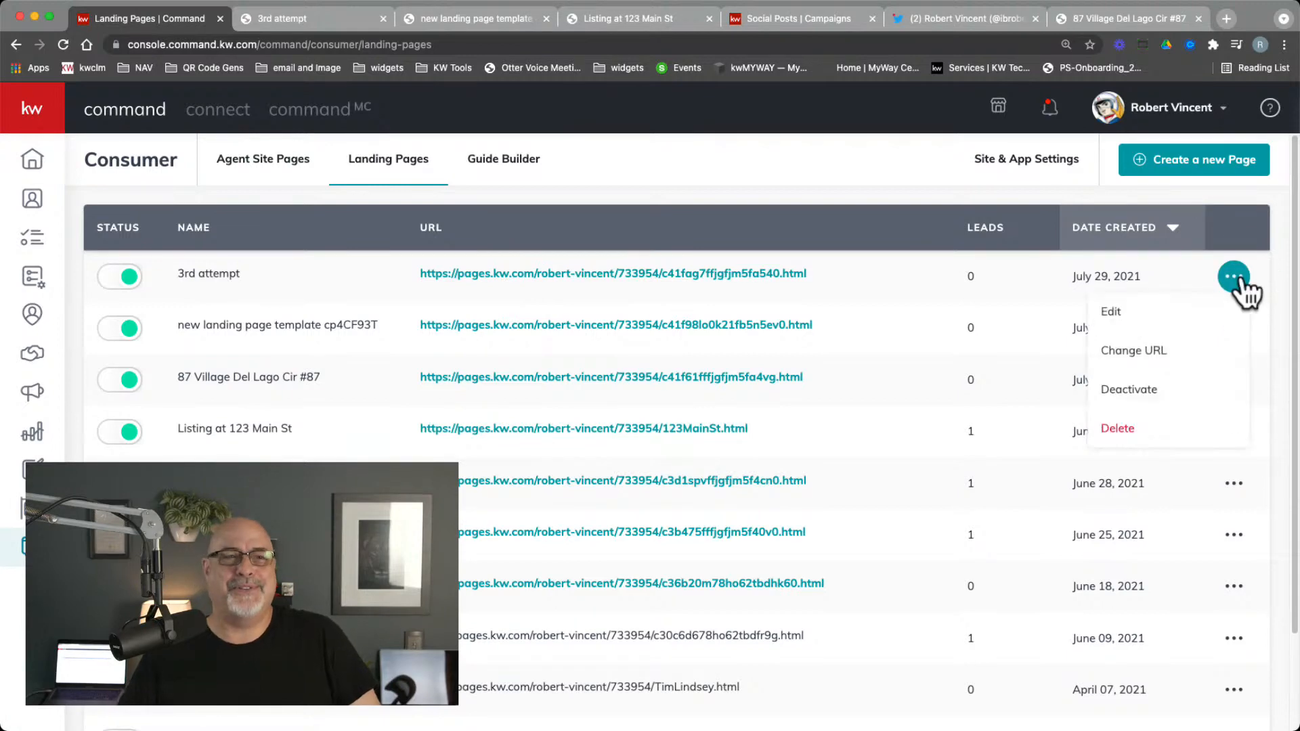
click(1123, 313)
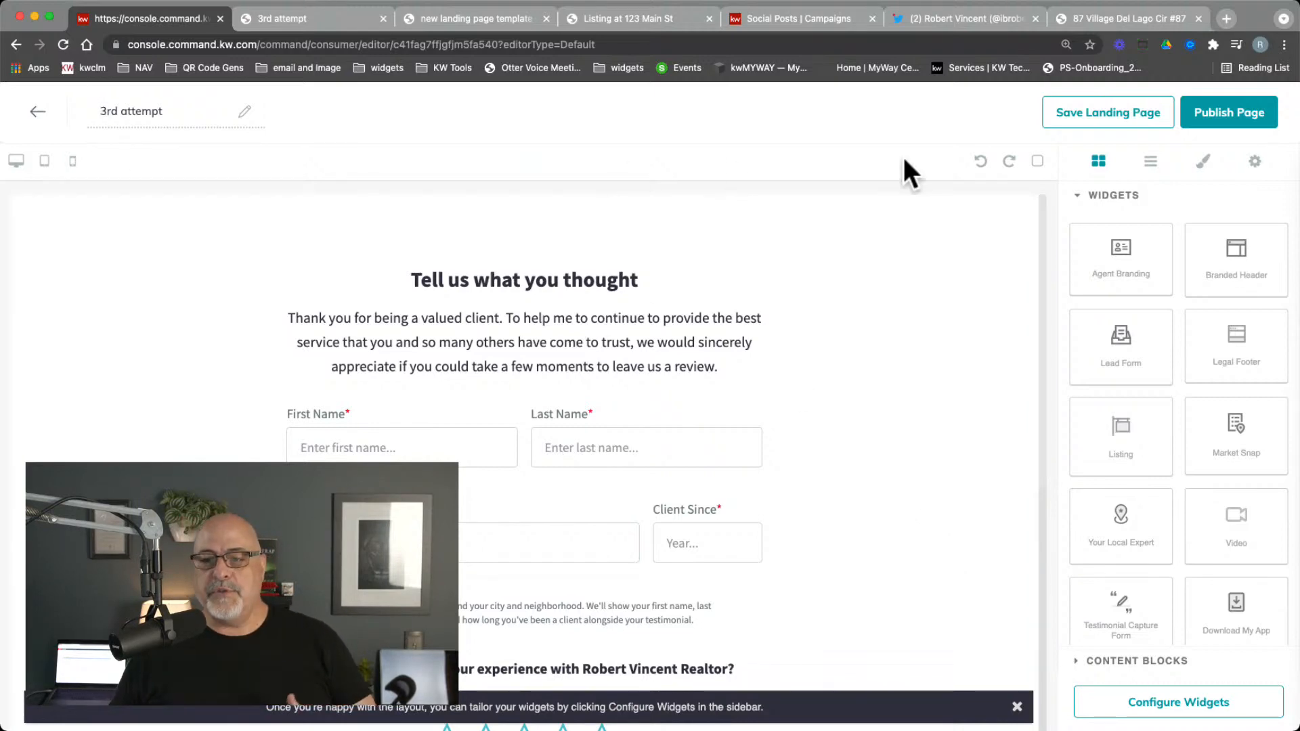
click(37, 110)
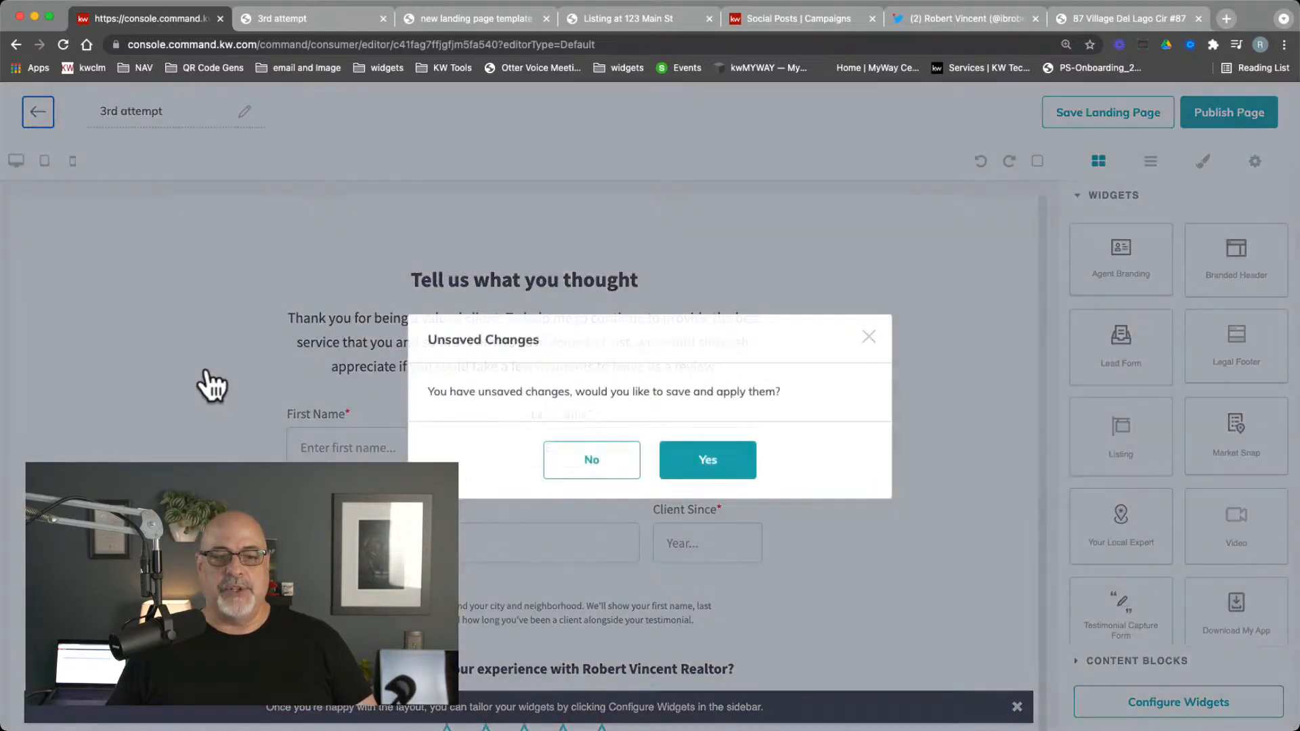
click(594, 465)
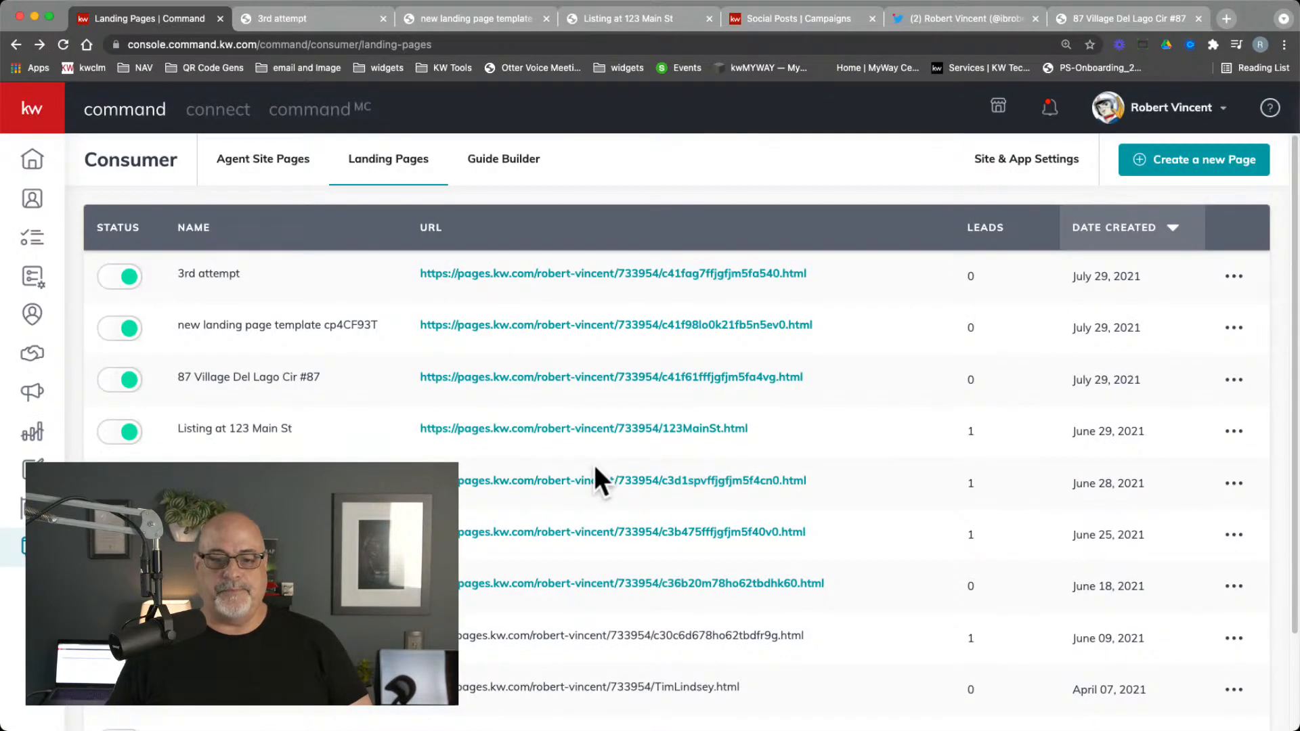
Step: Switch to the Agent Site Pages list and scroll through its 13 pages
click(295, 160)
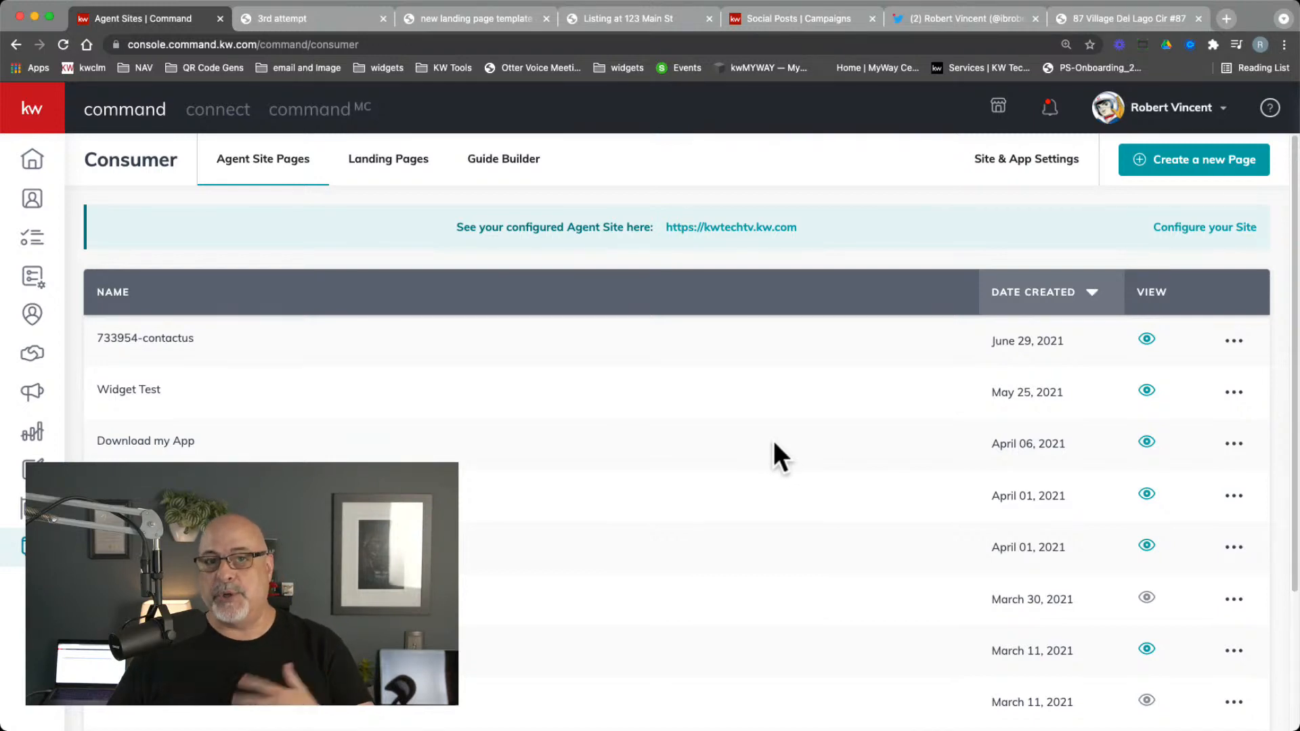
scroll(773, 442, down, 5)
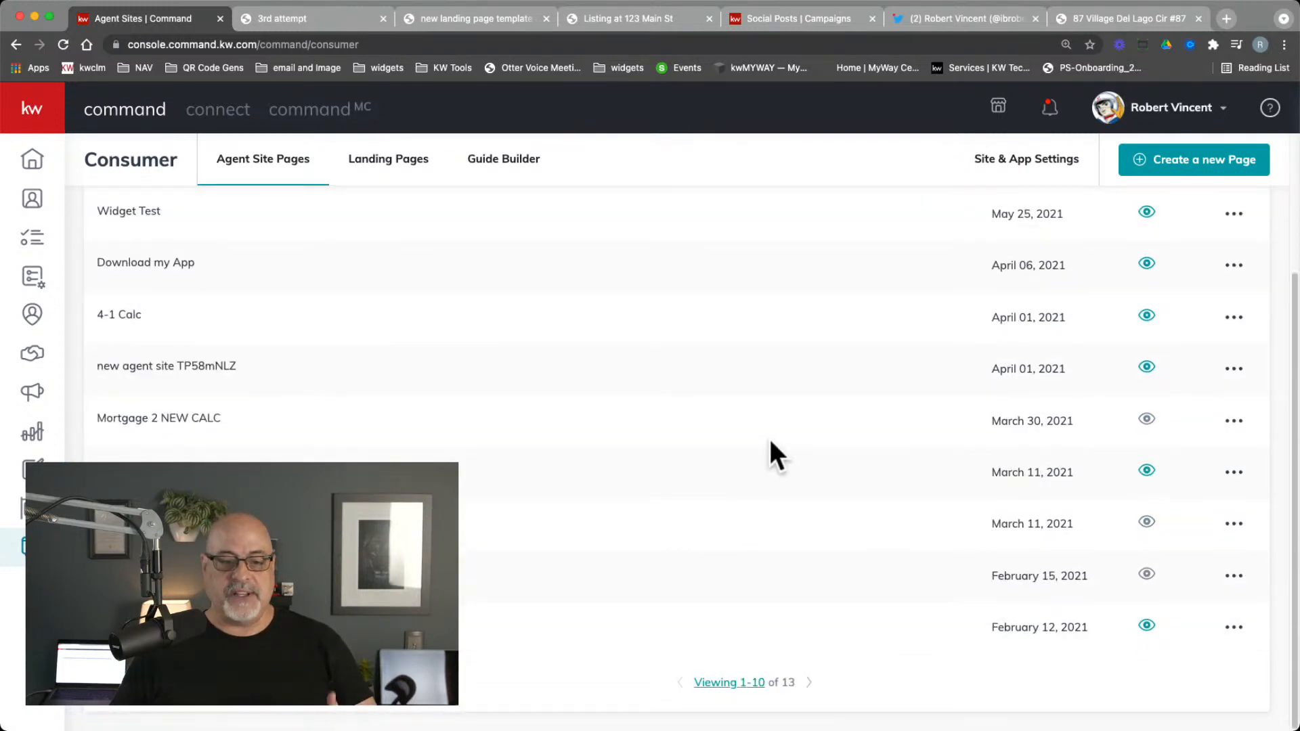
scroll(769, 436, up, 5)
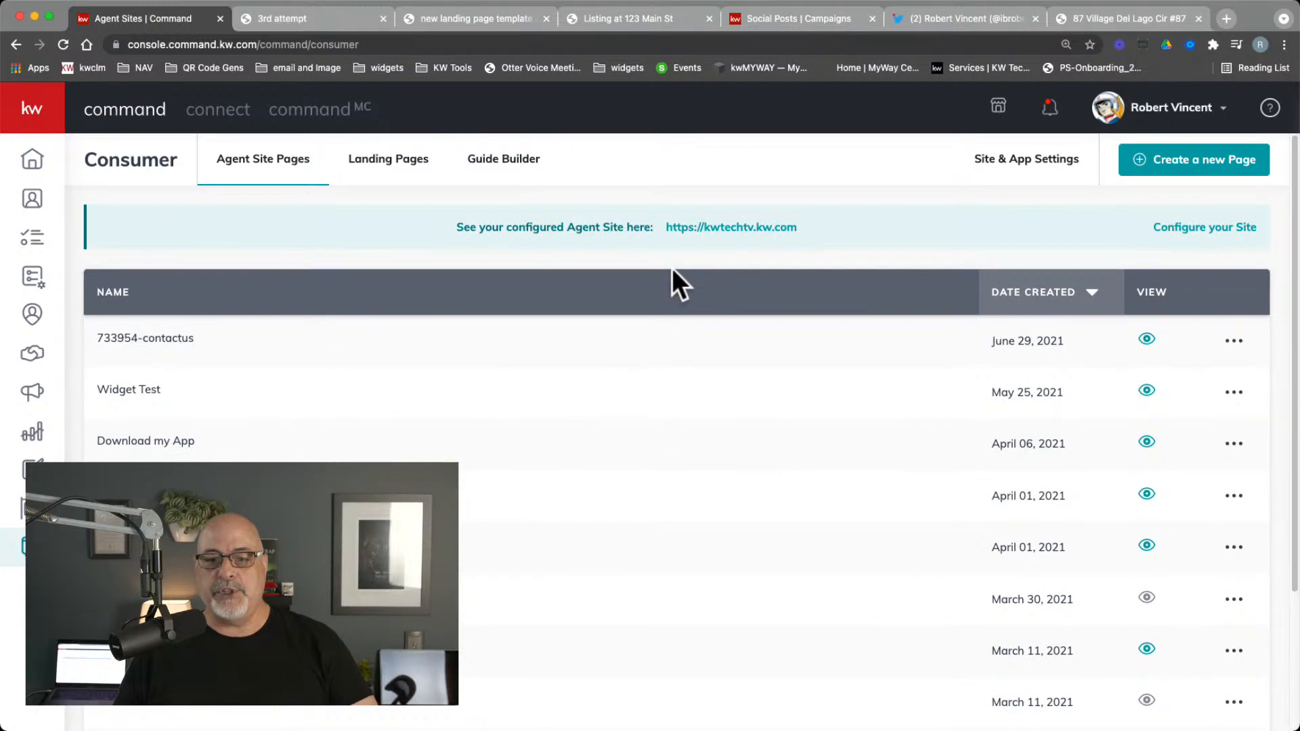
Step: Open the live kwtechtv.kw.com Testimonial Capture page and select its URL in the address bar
click(704, 229)
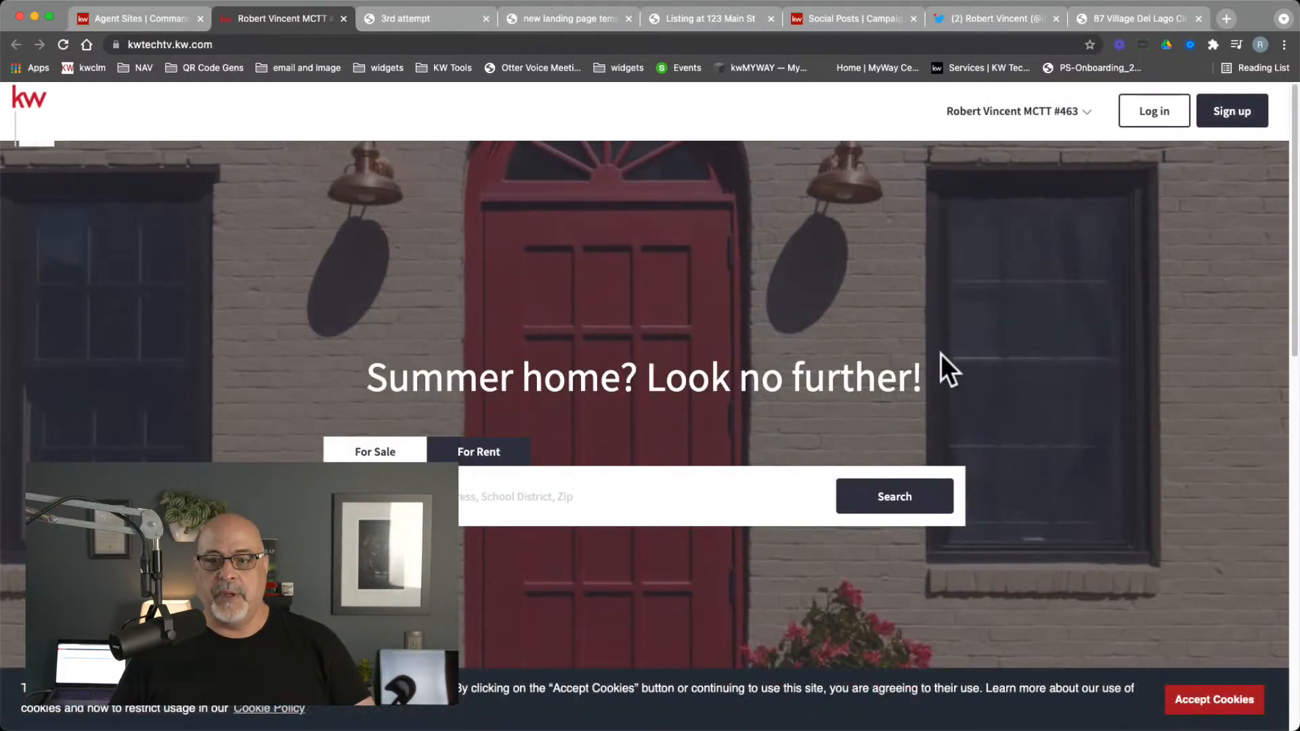
click(1020, 108)
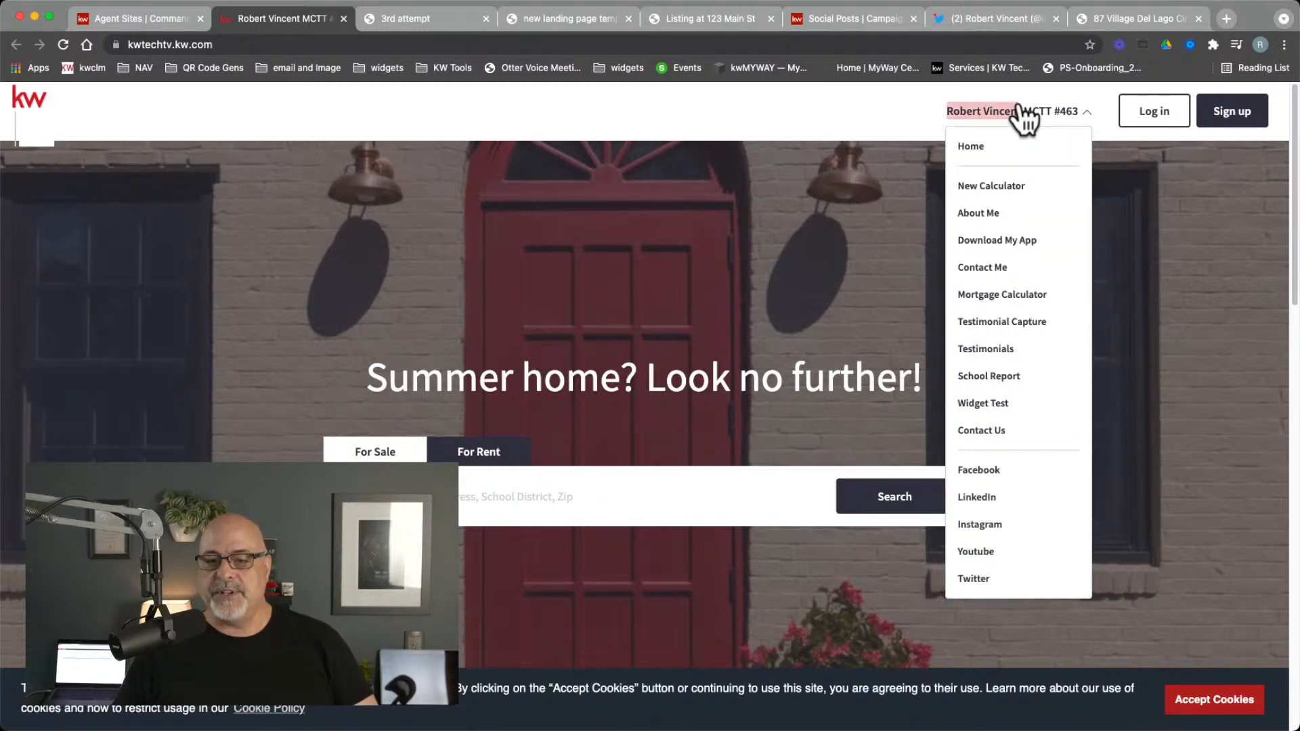
click(1041, 320)
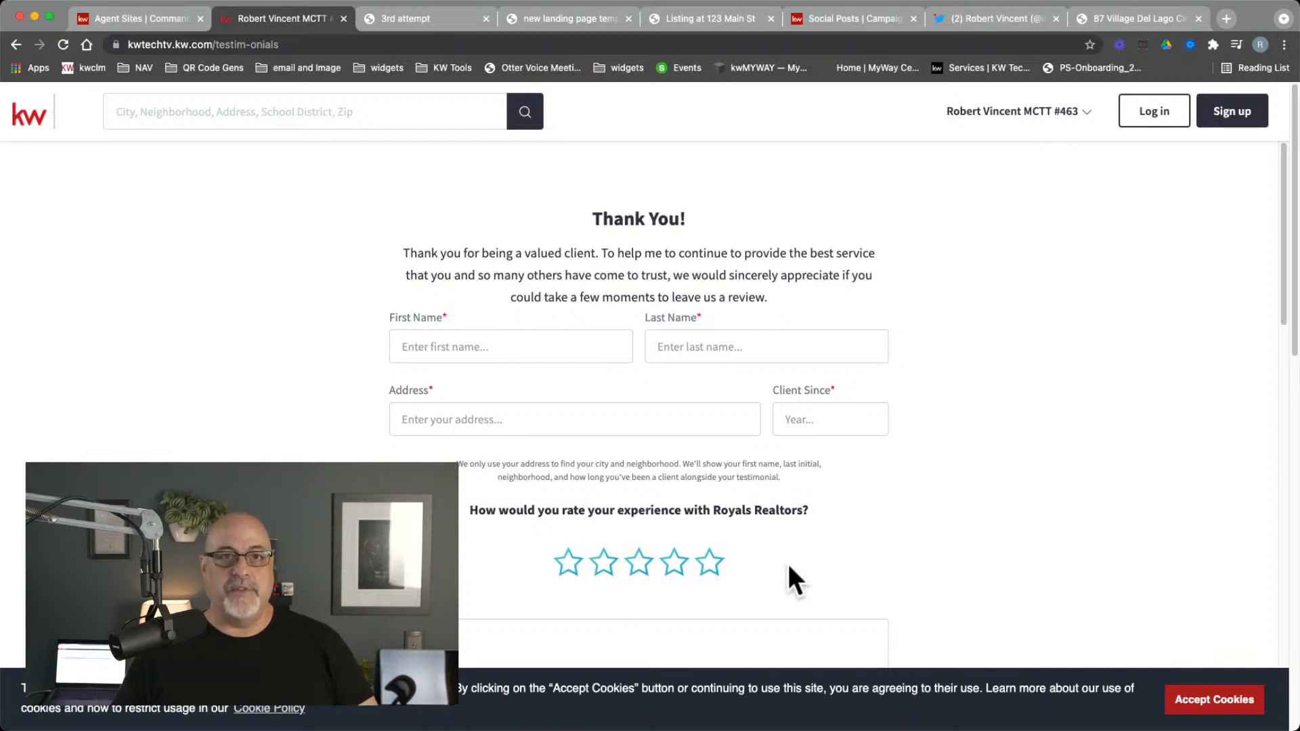
click(293, 47)
key(super+c)
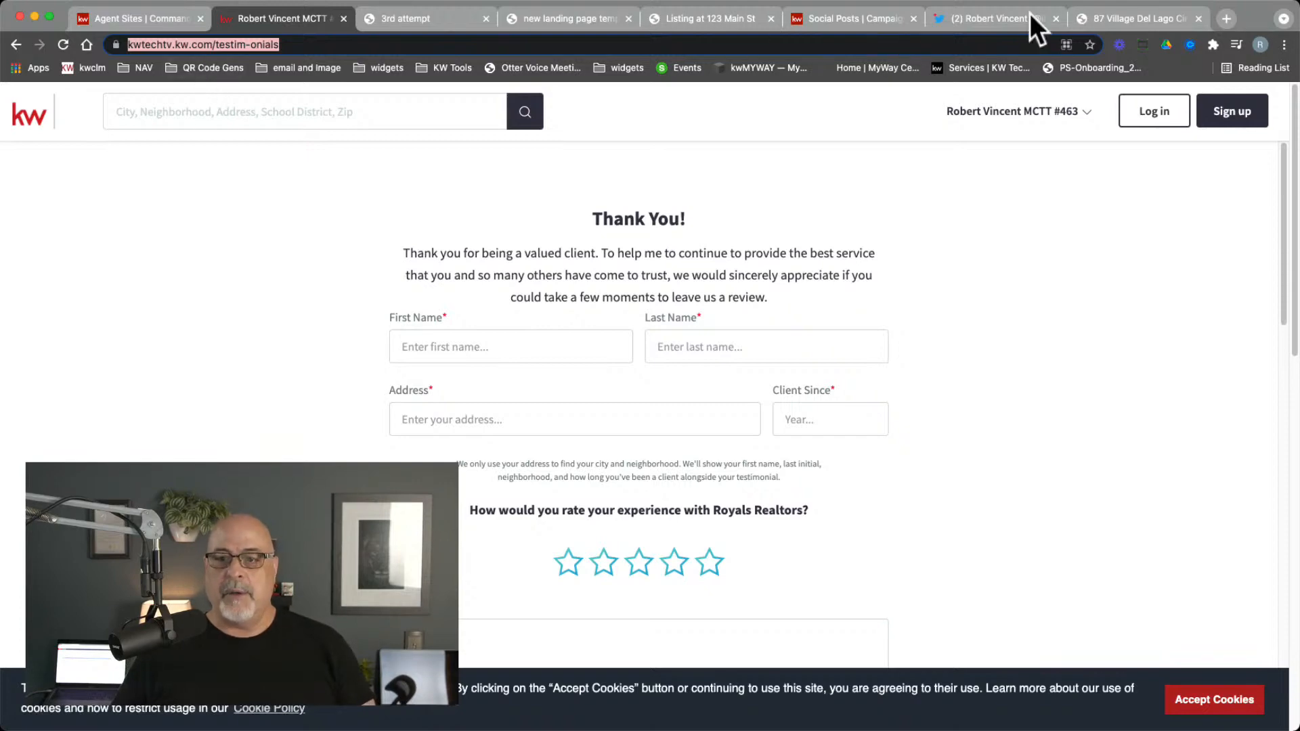
Step: Paste the testimonial page URL as a comment in the Facebook Live chat, then return to Chrome
drag(1256, 13, 1249, 165)
click(969, 21)
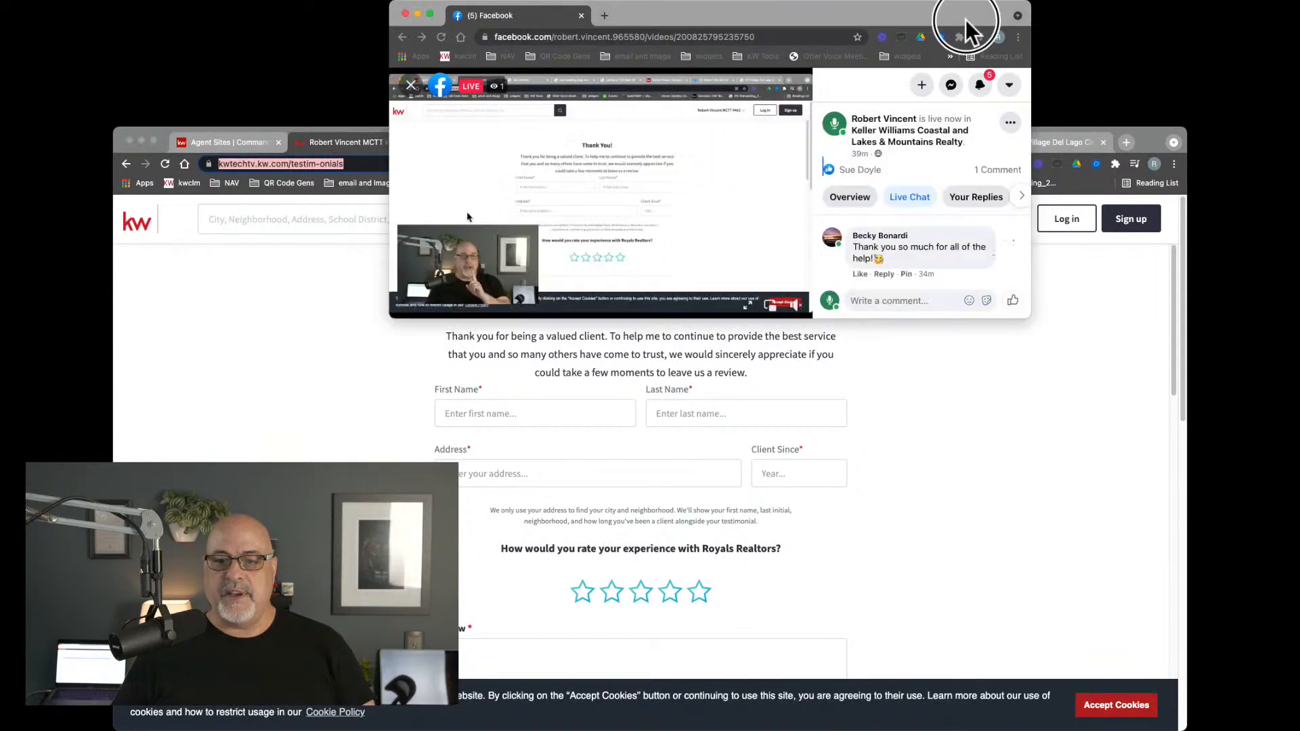
click(879, 299)
key(super+v)
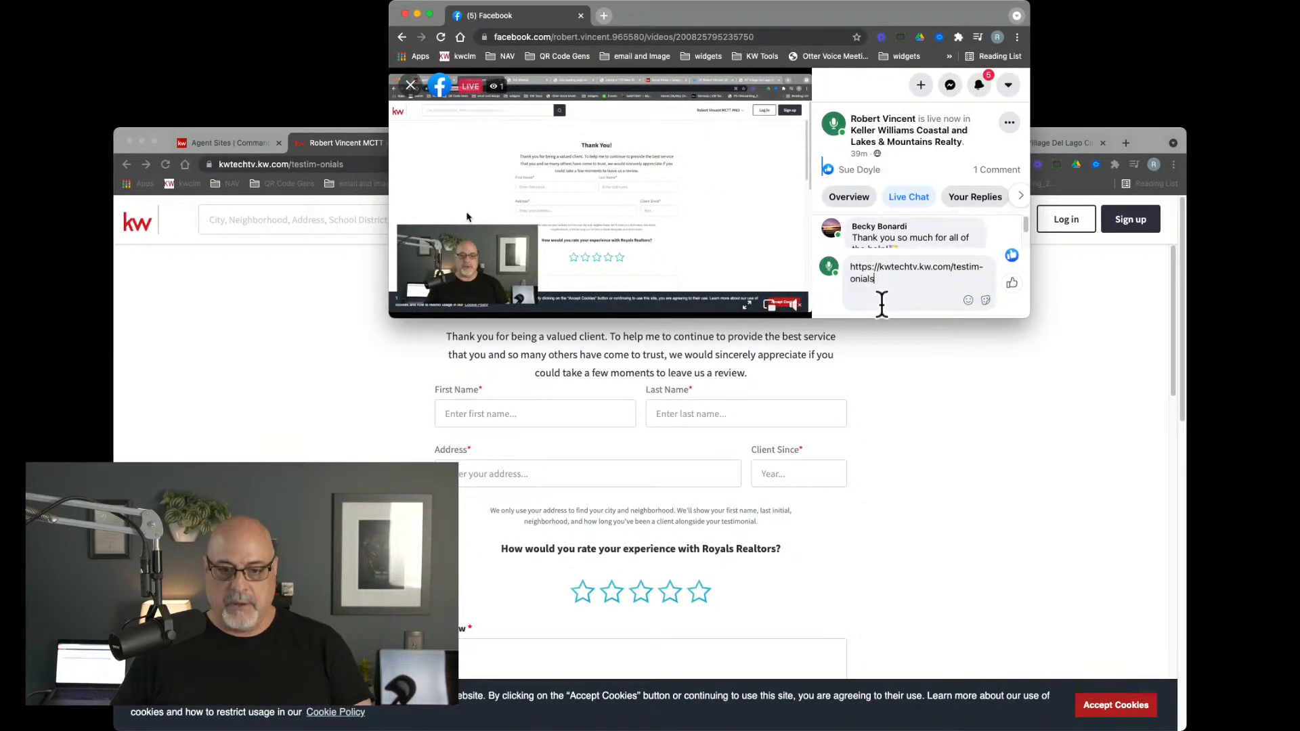
key(Return)
click(1042, 472)
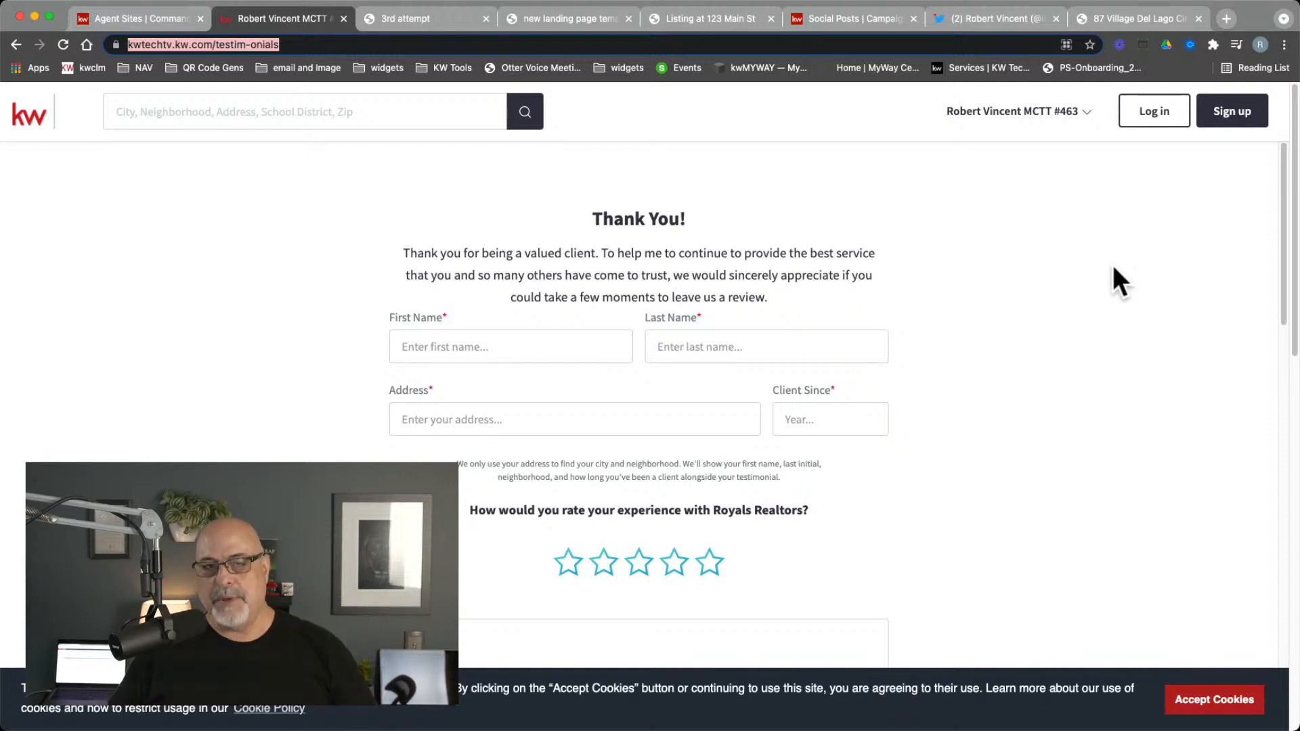
Step: View the live site's Testimonials page and its five-star reviews, then return to Agent Sites | Command
click(1125, 305)
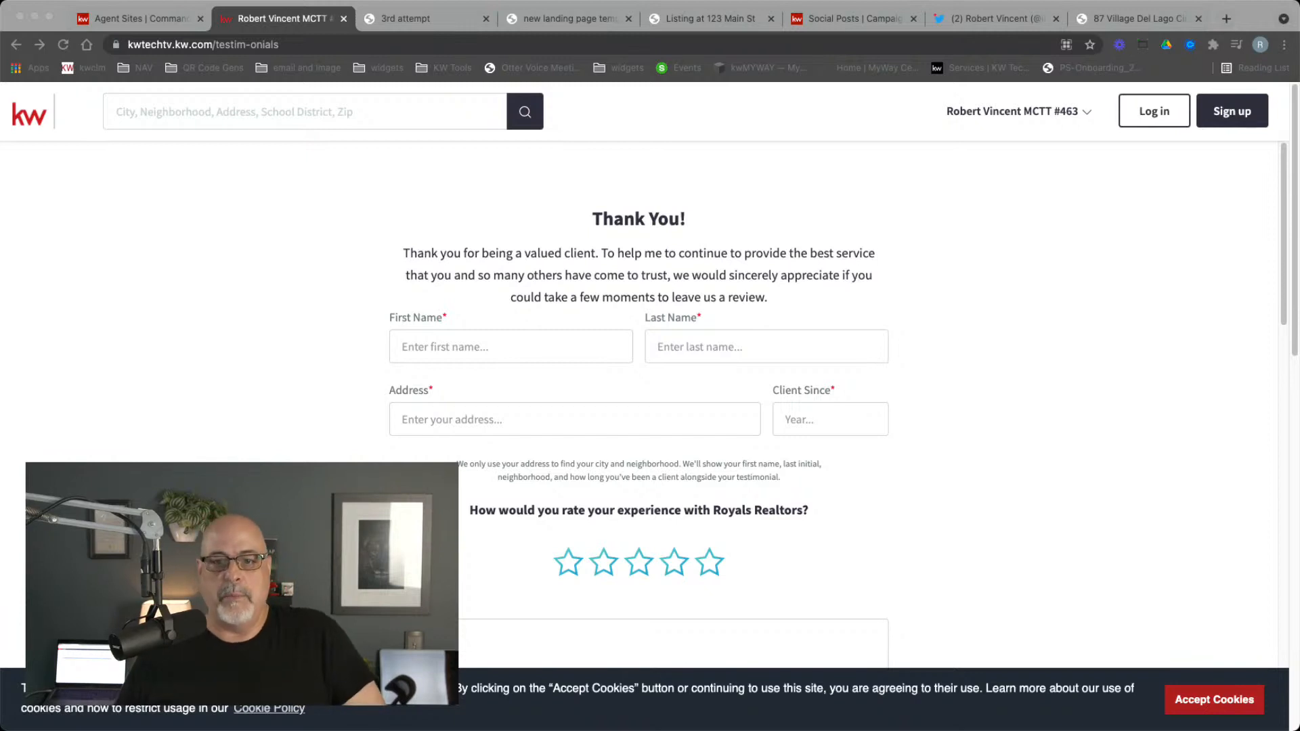
click(1030, 294)
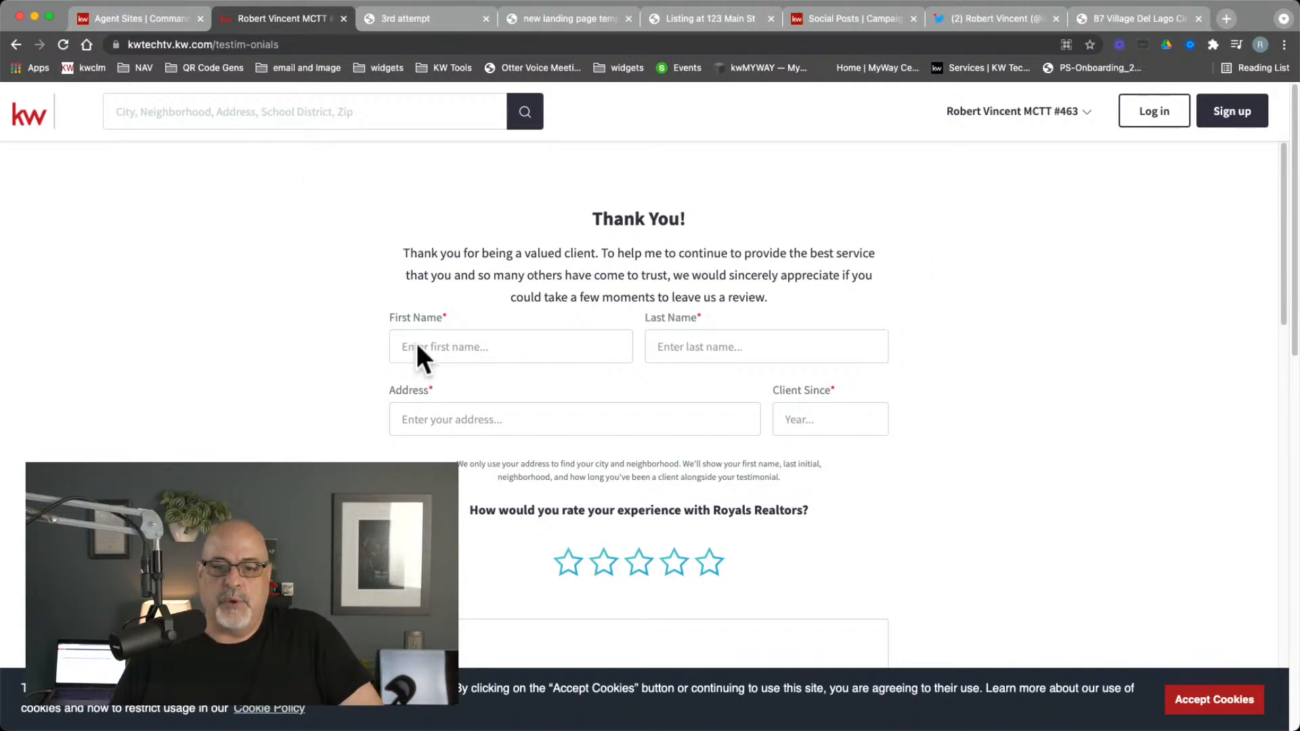
click(131, 22)
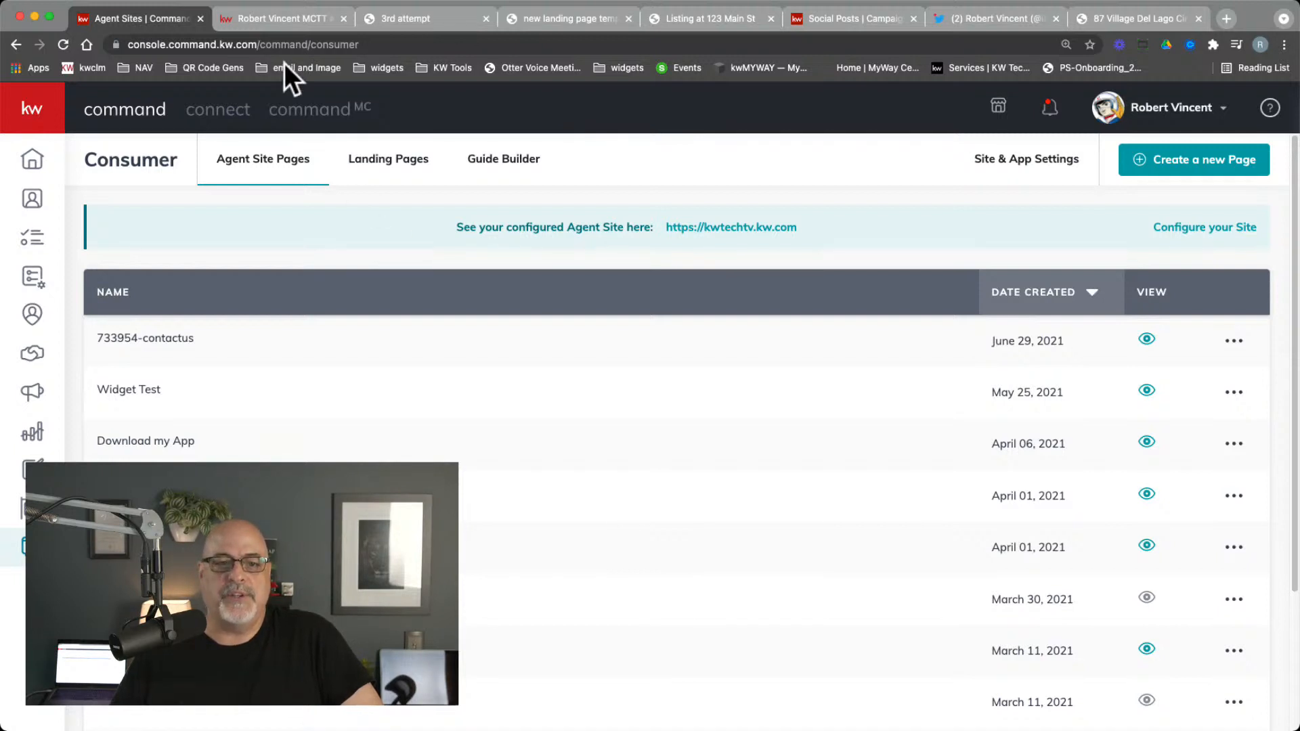
click(292, 18)
click(988, 123)
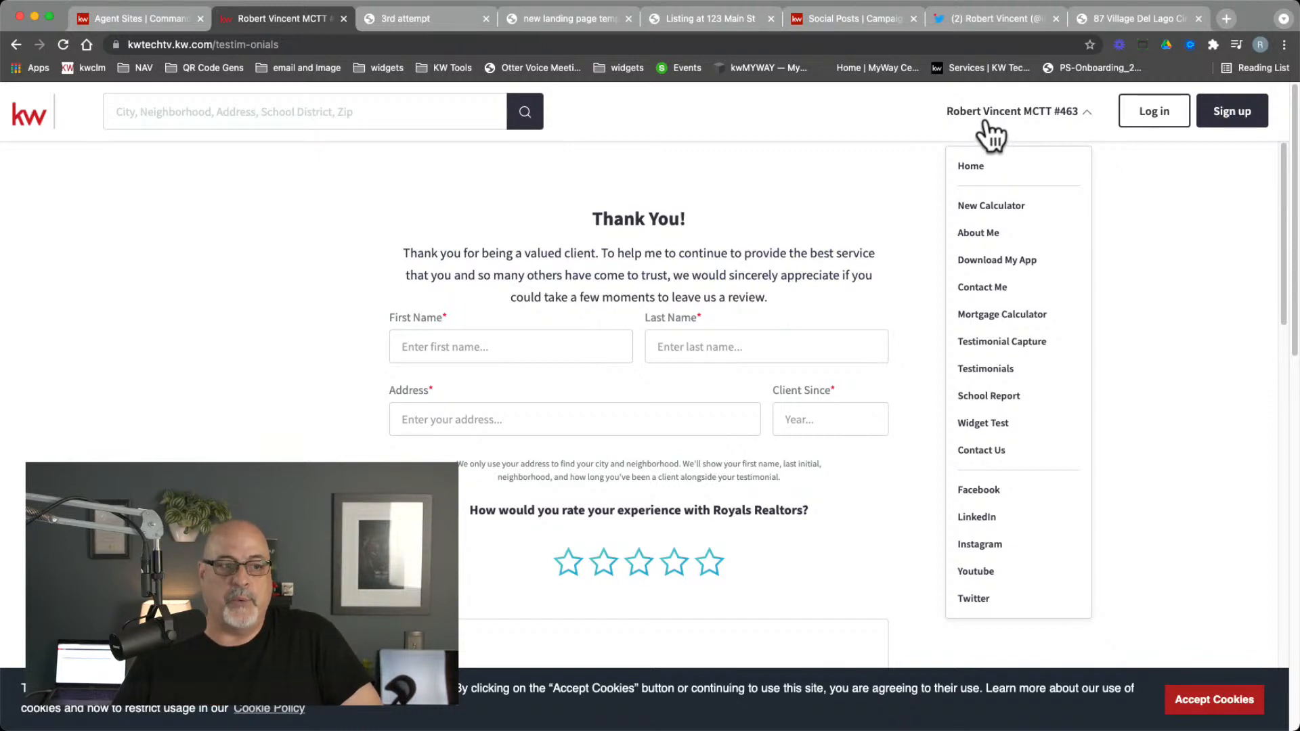
click(988, 371)
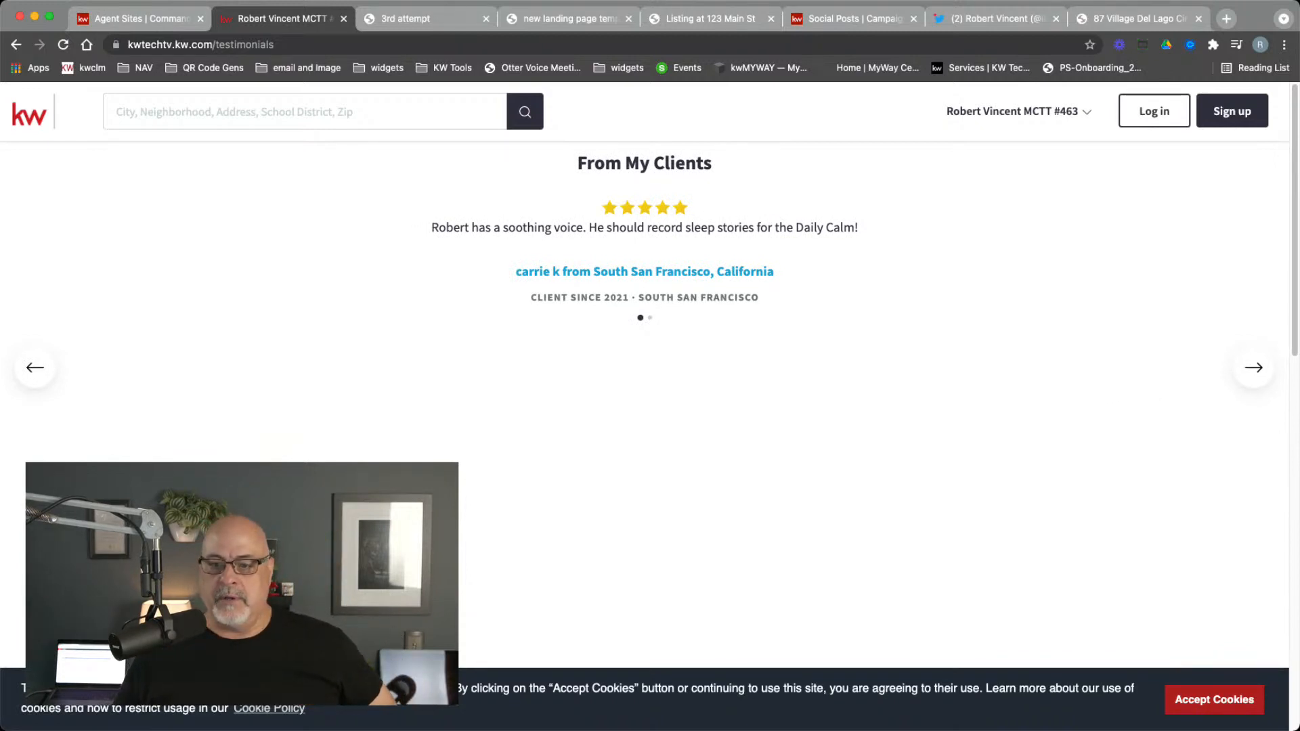
click(1248, 378)
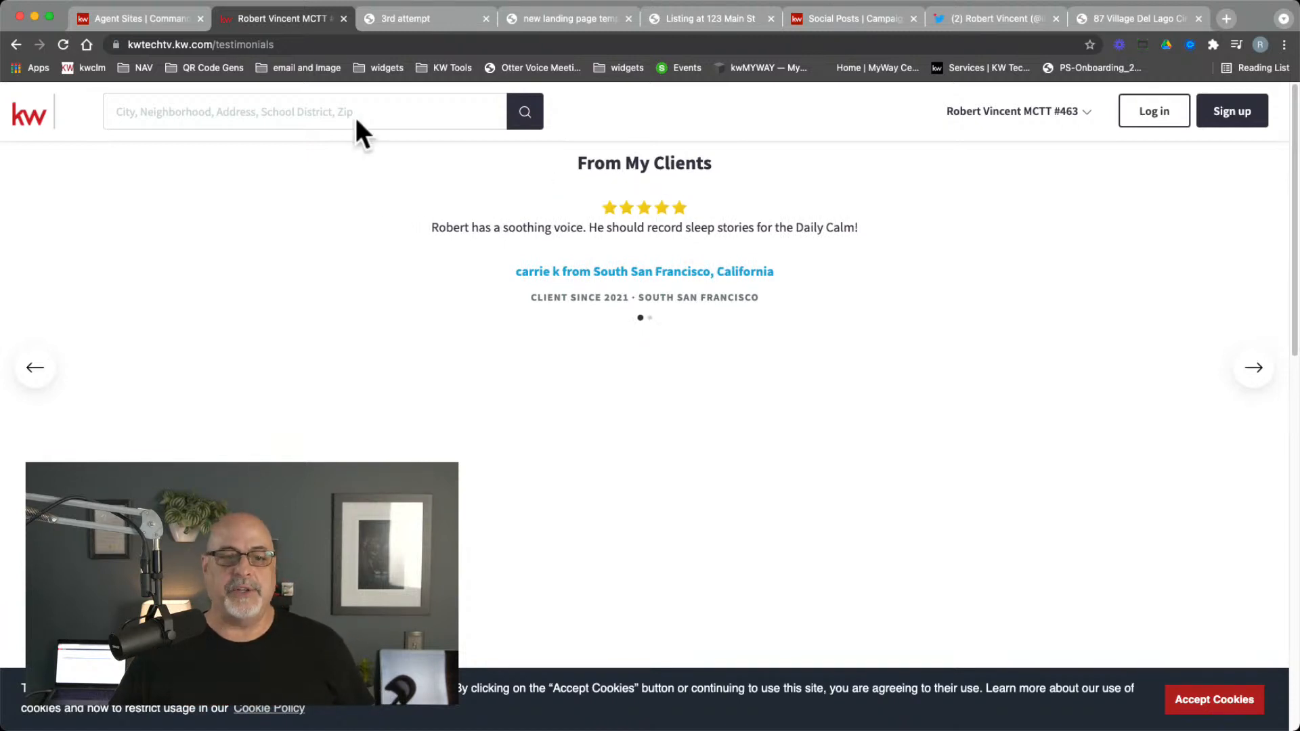
click(140, 21)
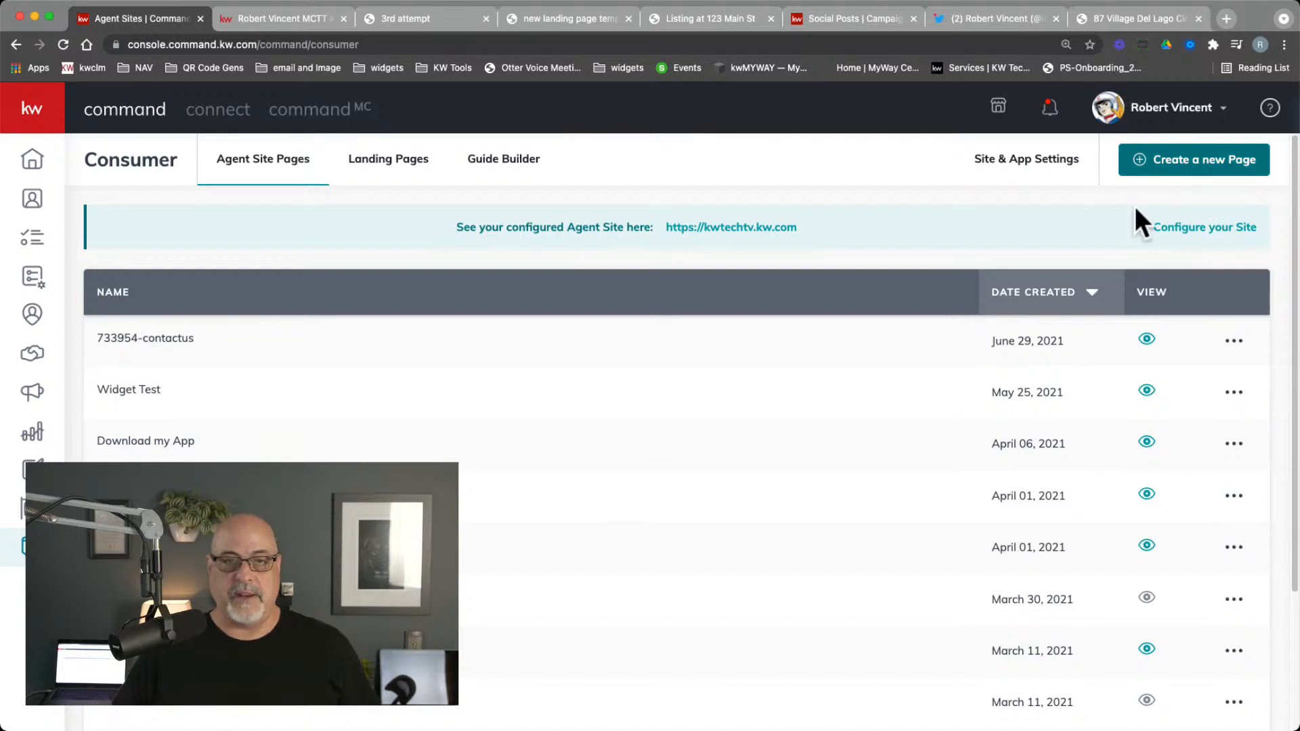
Step: Create a new agent site page and drop an Agent Profile section onto it
click(1185, 175)
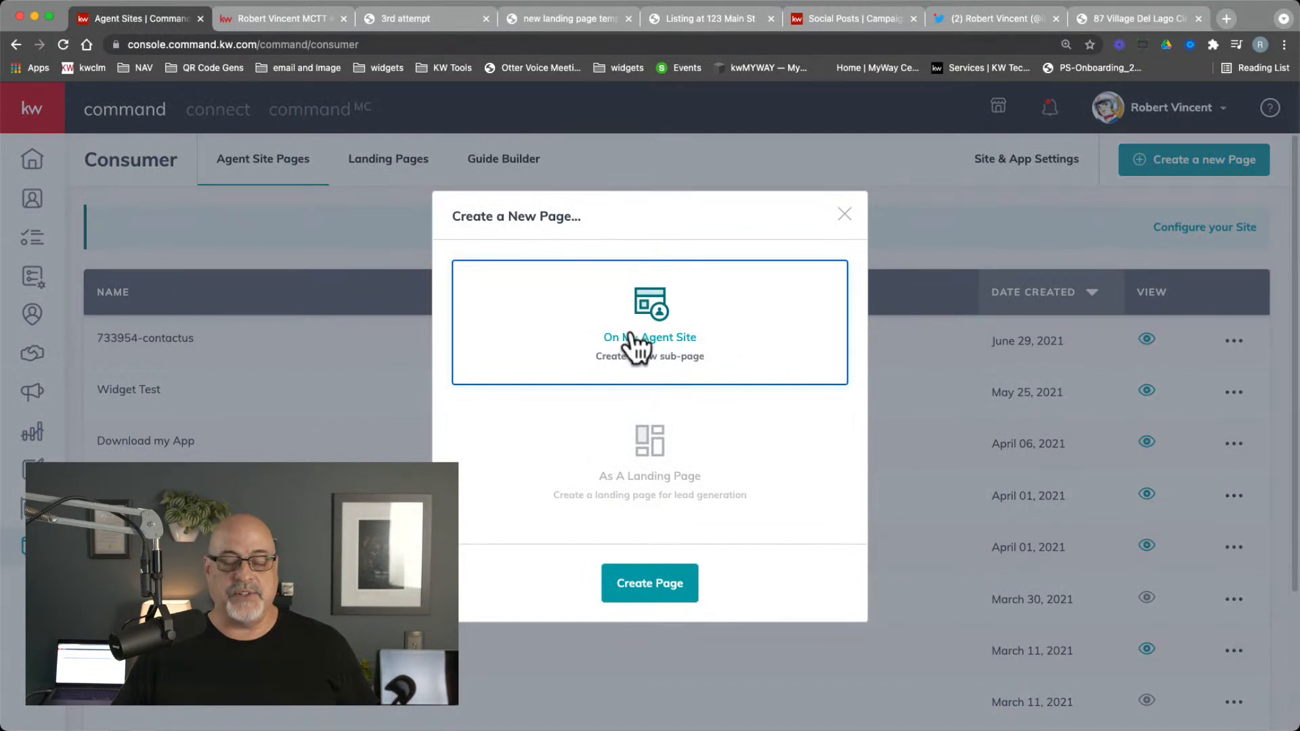
click(652, 592)
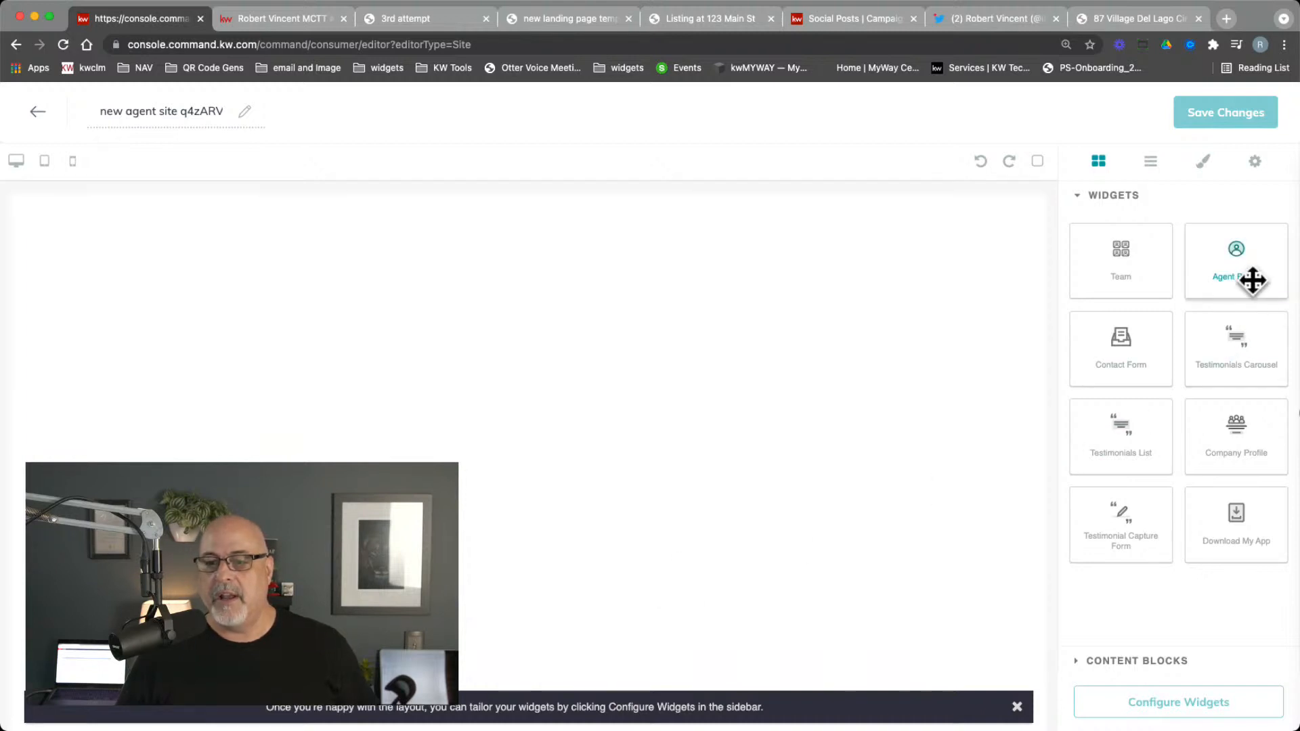
drag(1249, 267, 754, 342)
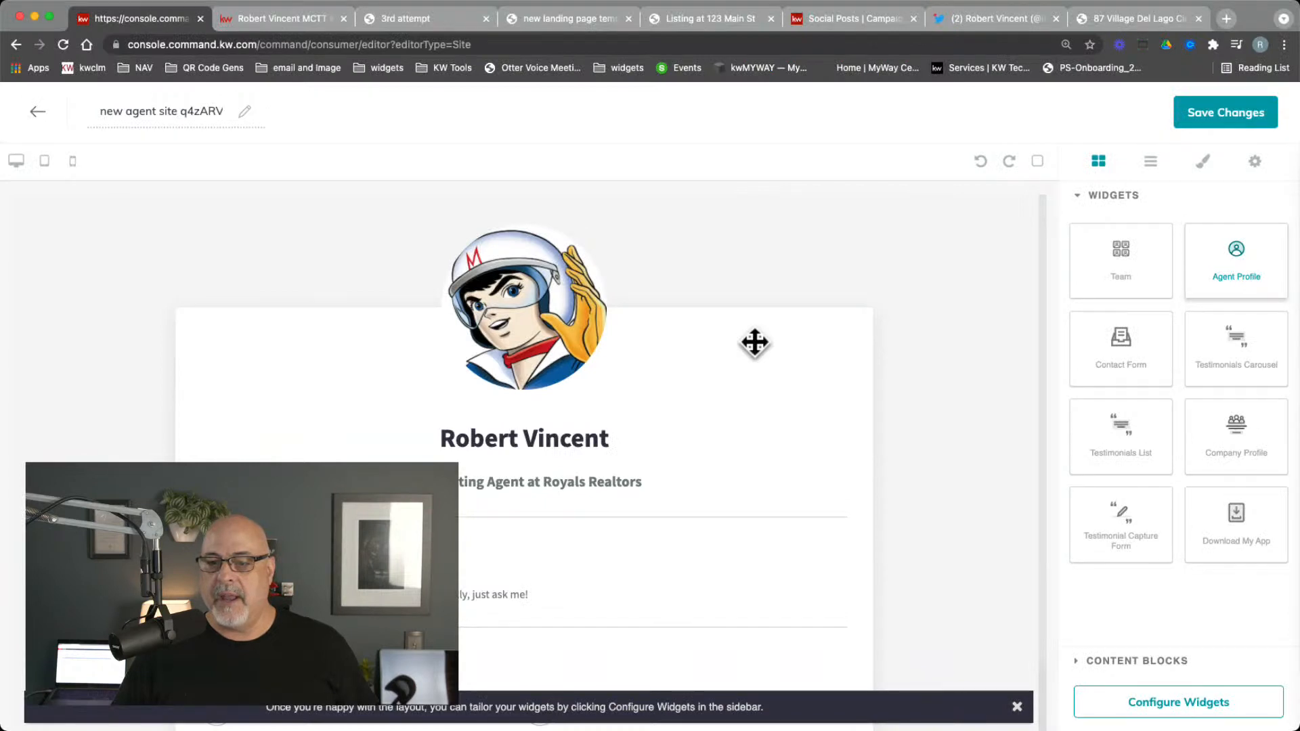
drag(754, 342, 618, 318)
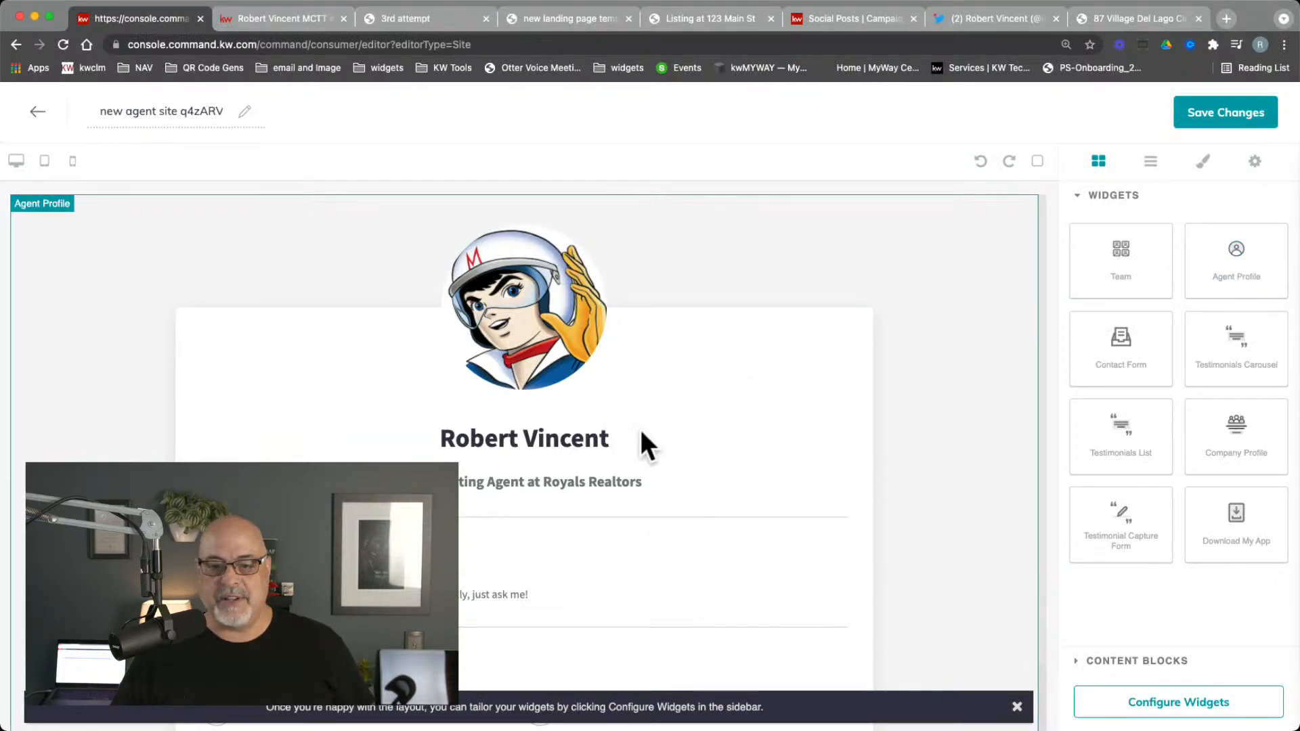
click(1016, 706)
scroll(937, 572, down, 2)
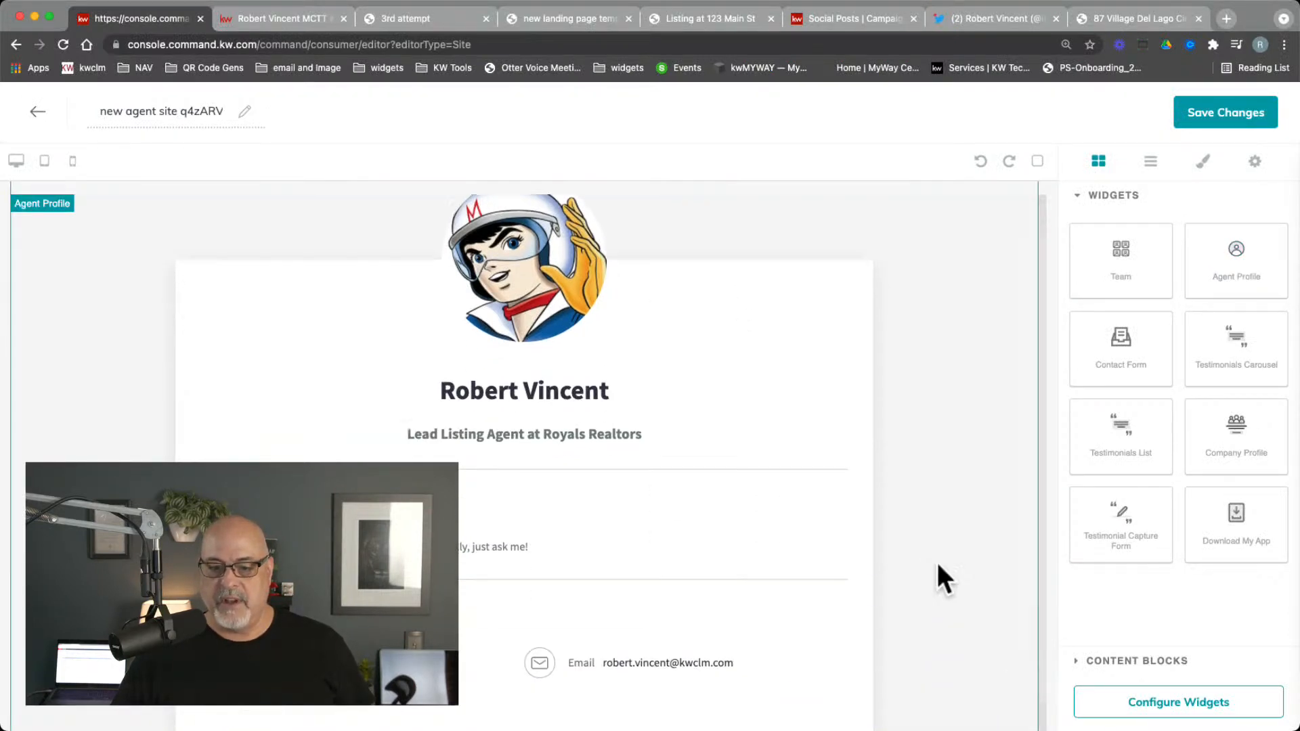
Step: Swap the Agent Profile section for a Meet The Team section and return to the pages list
click(898, 588)
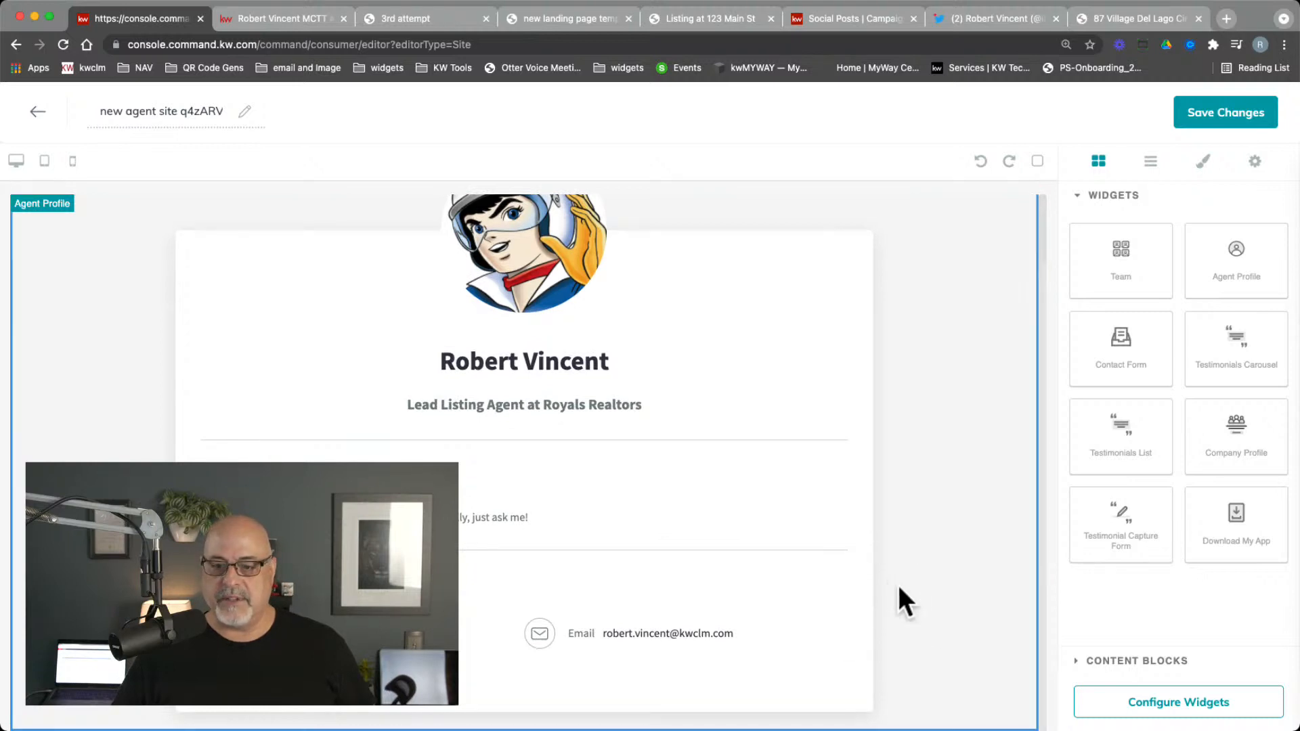
click(1027, 203)
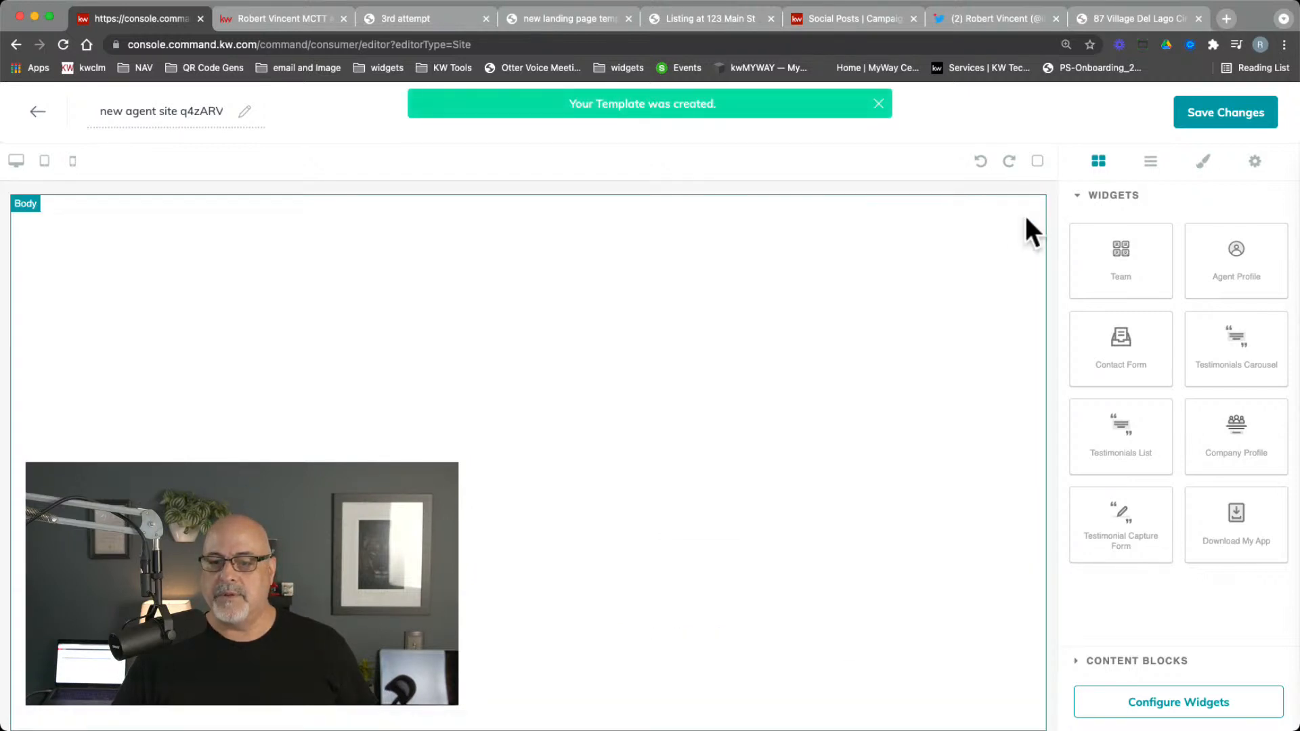
click(1113, 263)
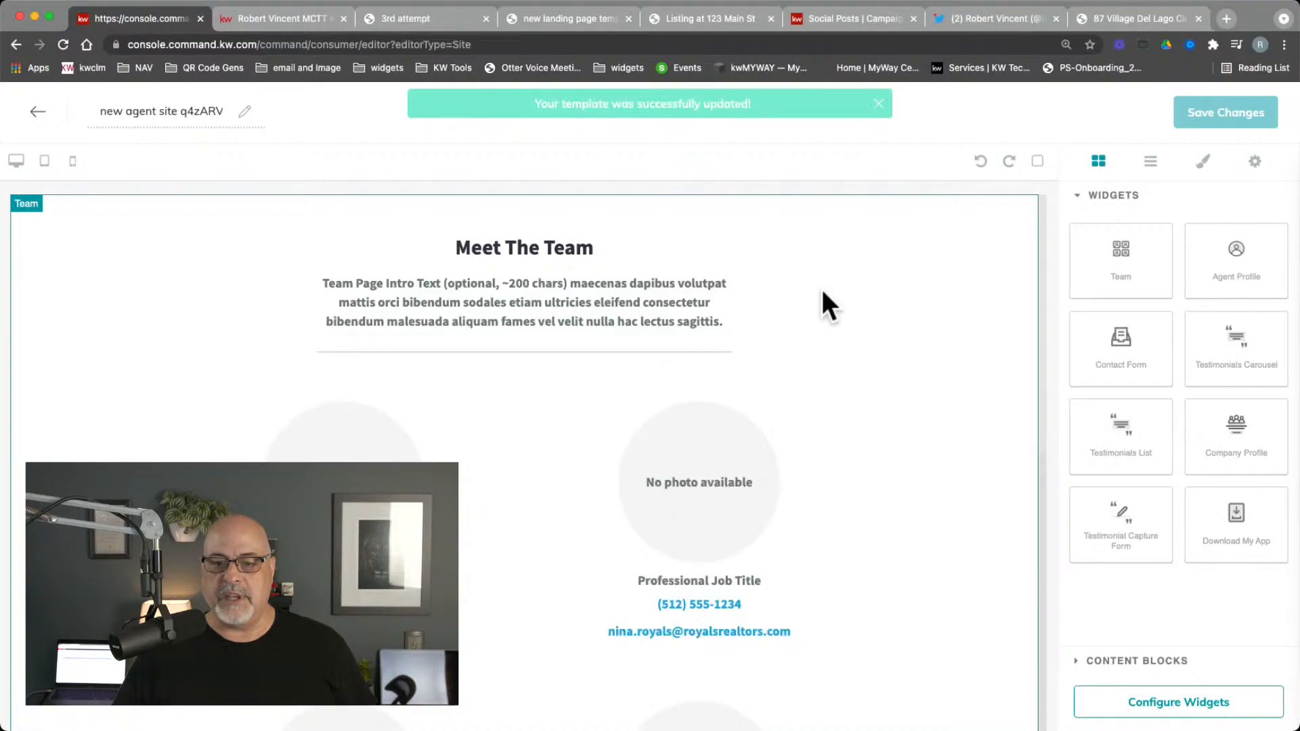
click(964, 310)
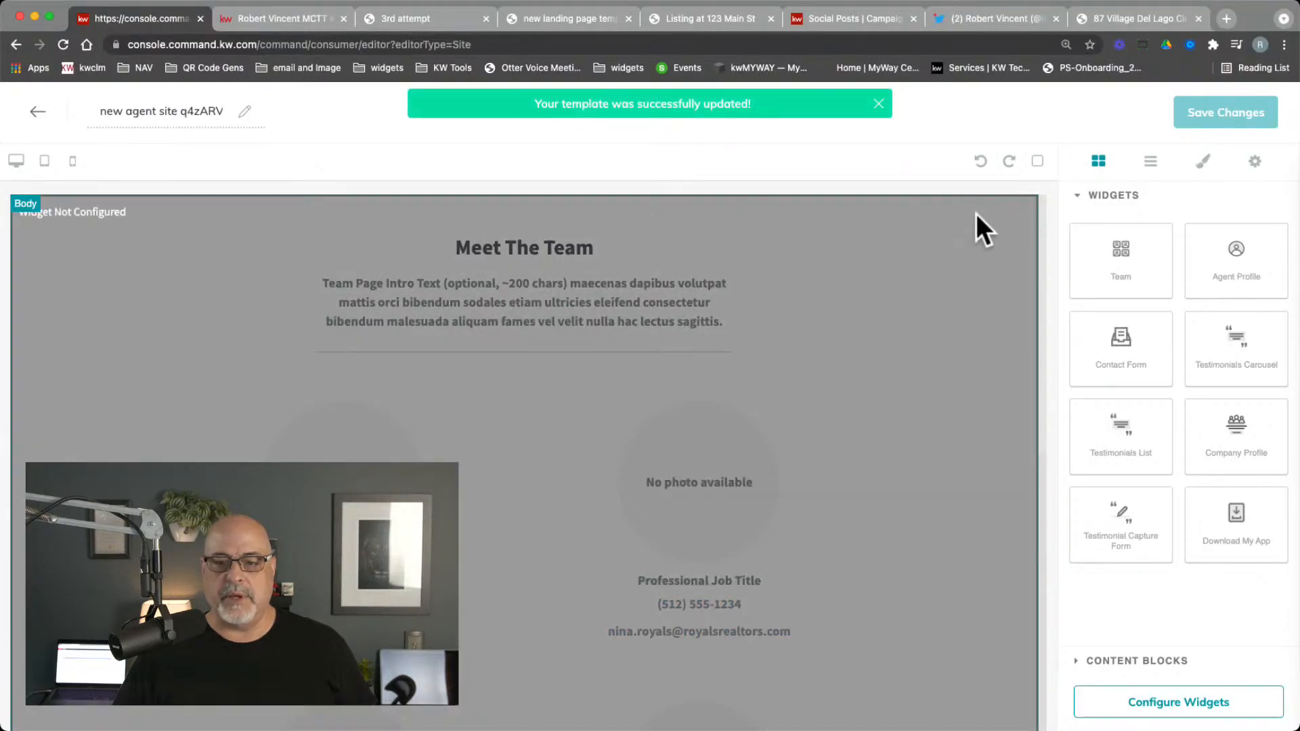
scroll(961, 599, down, 5)
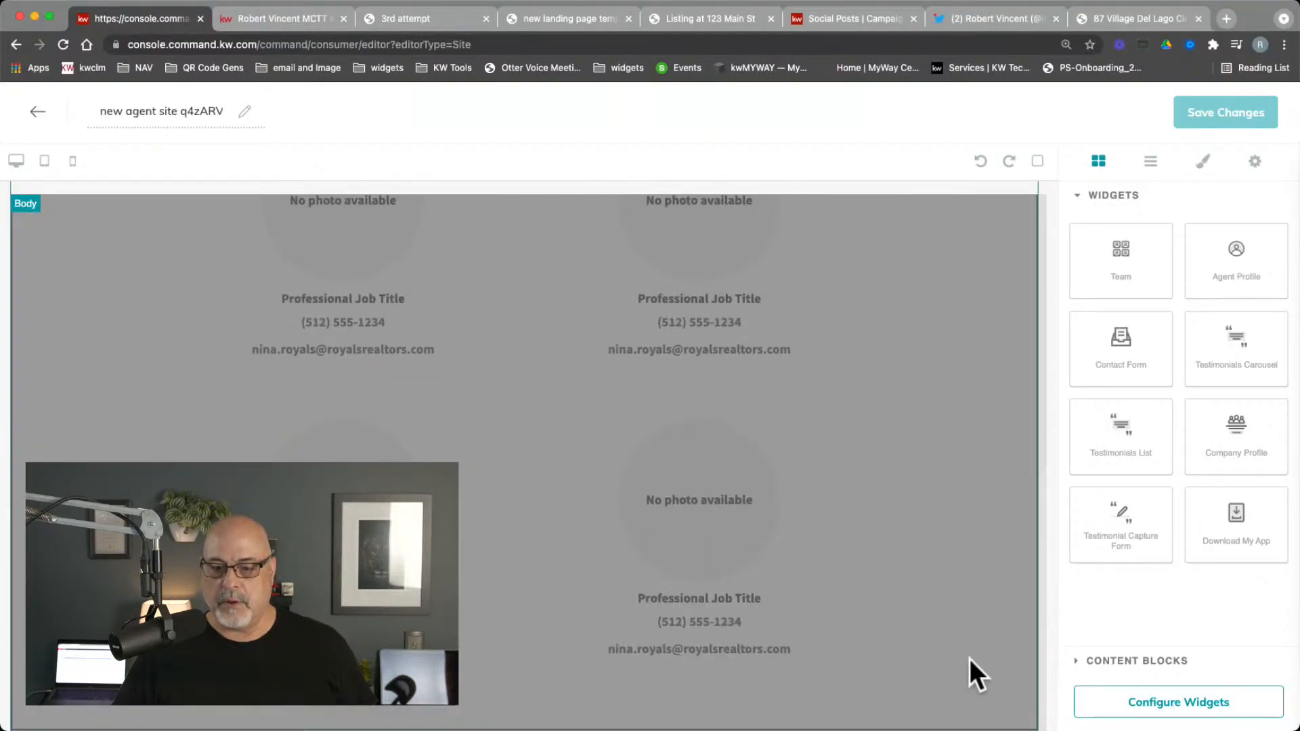
scroll(851, 582, up, 5)
click(983, 259)
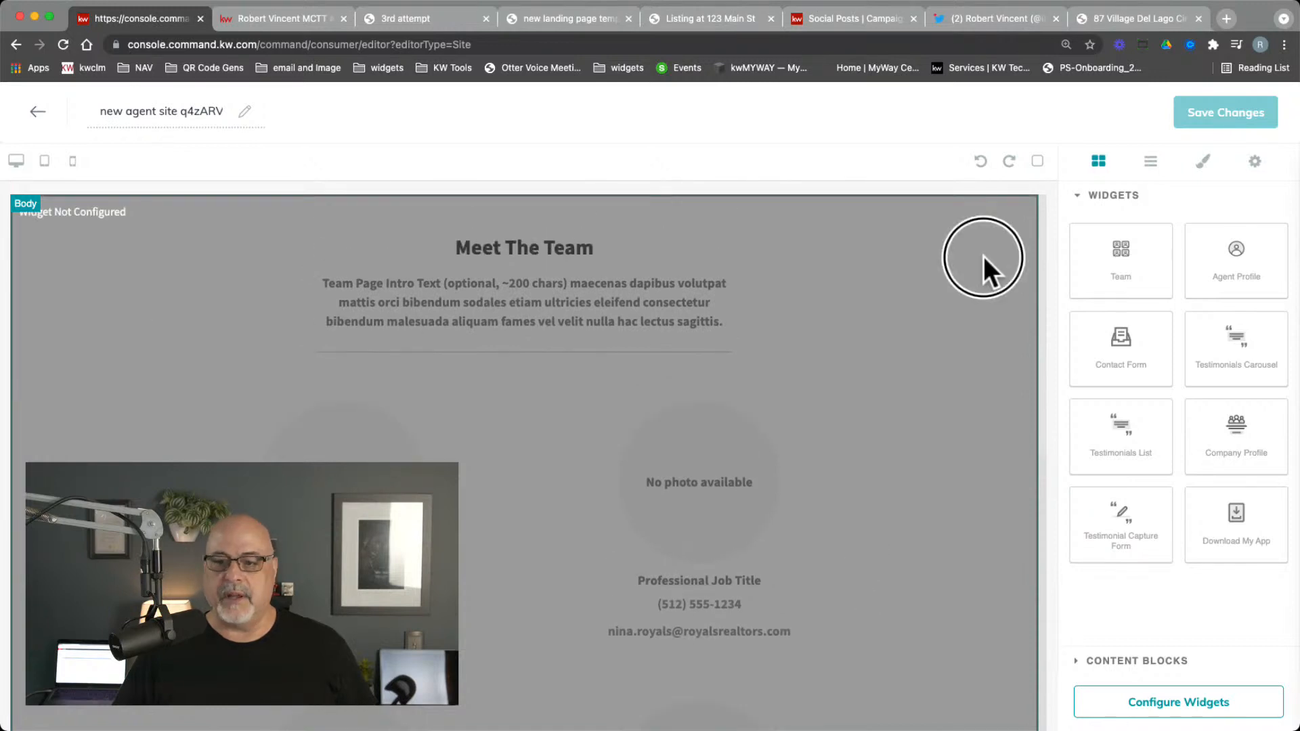
click(36, 111)
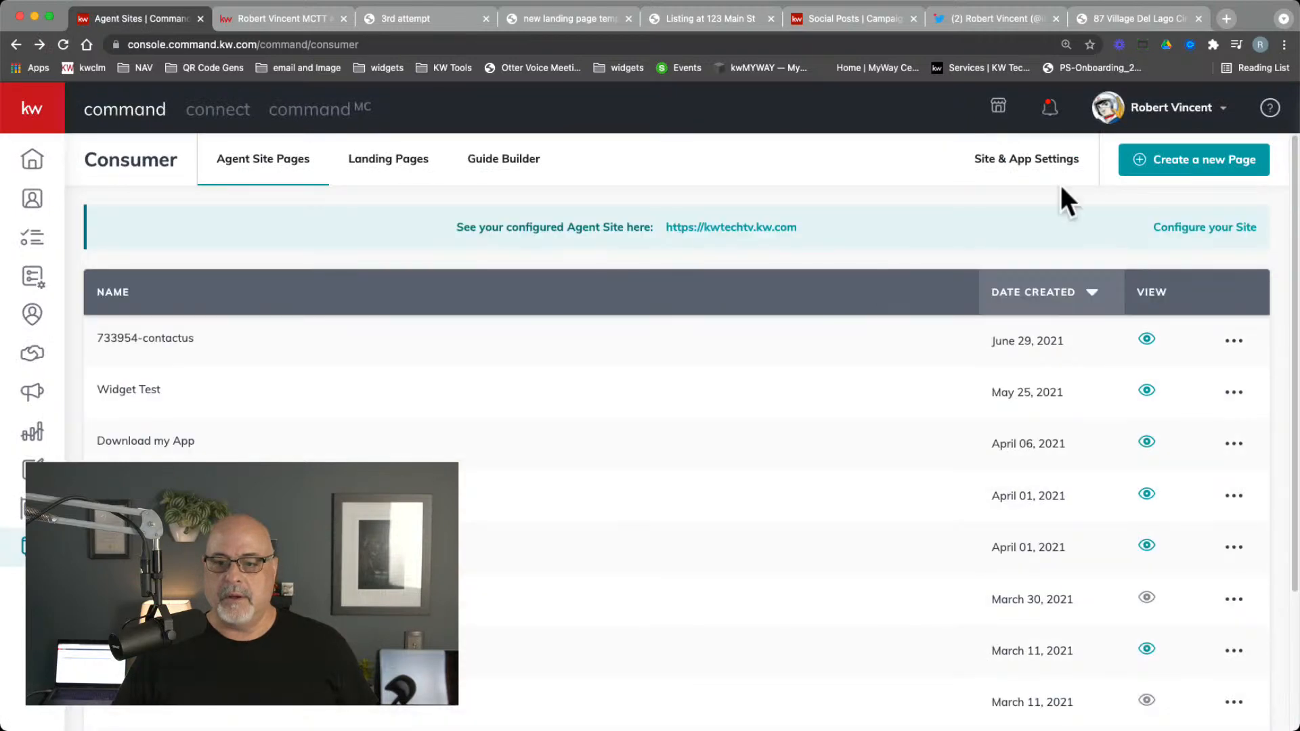
Step: Create page 'new agent site yXcfVRS' on My Agent Site with a 'From Our Clients' Testimonials List
click(1158, 166)
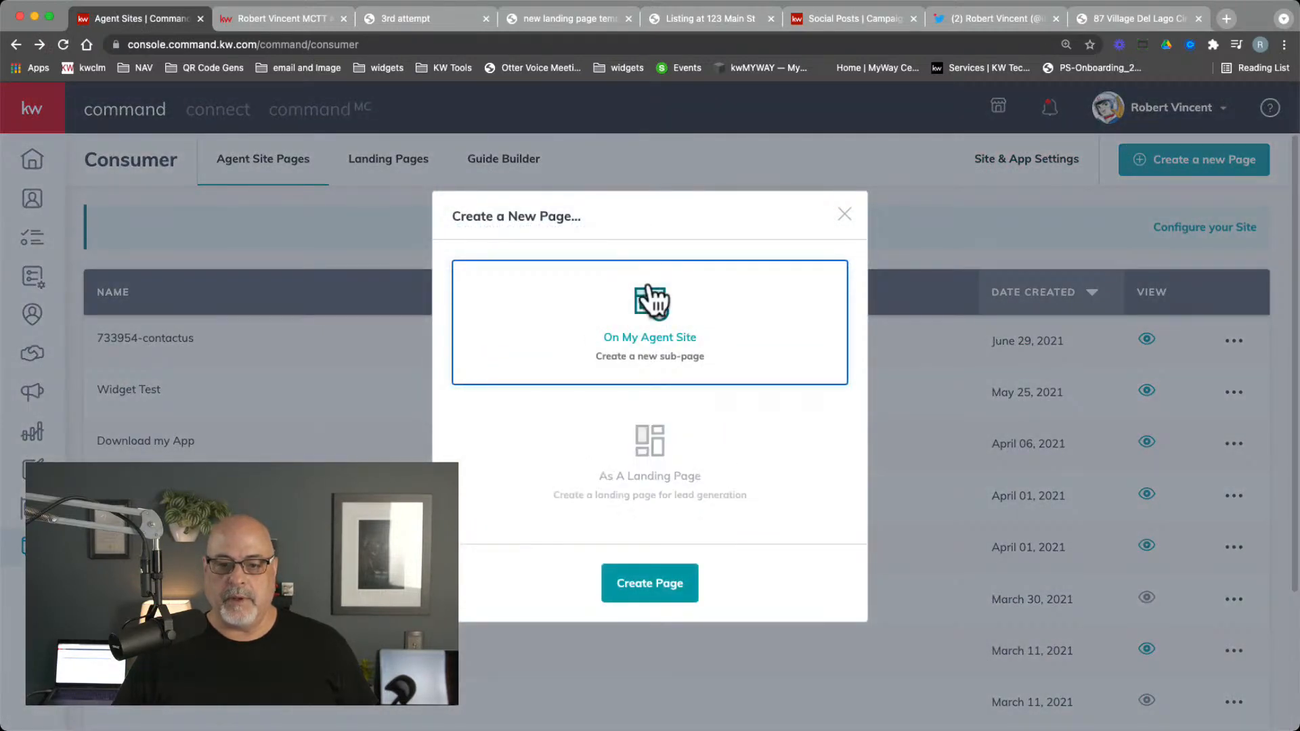
click(626, 583)
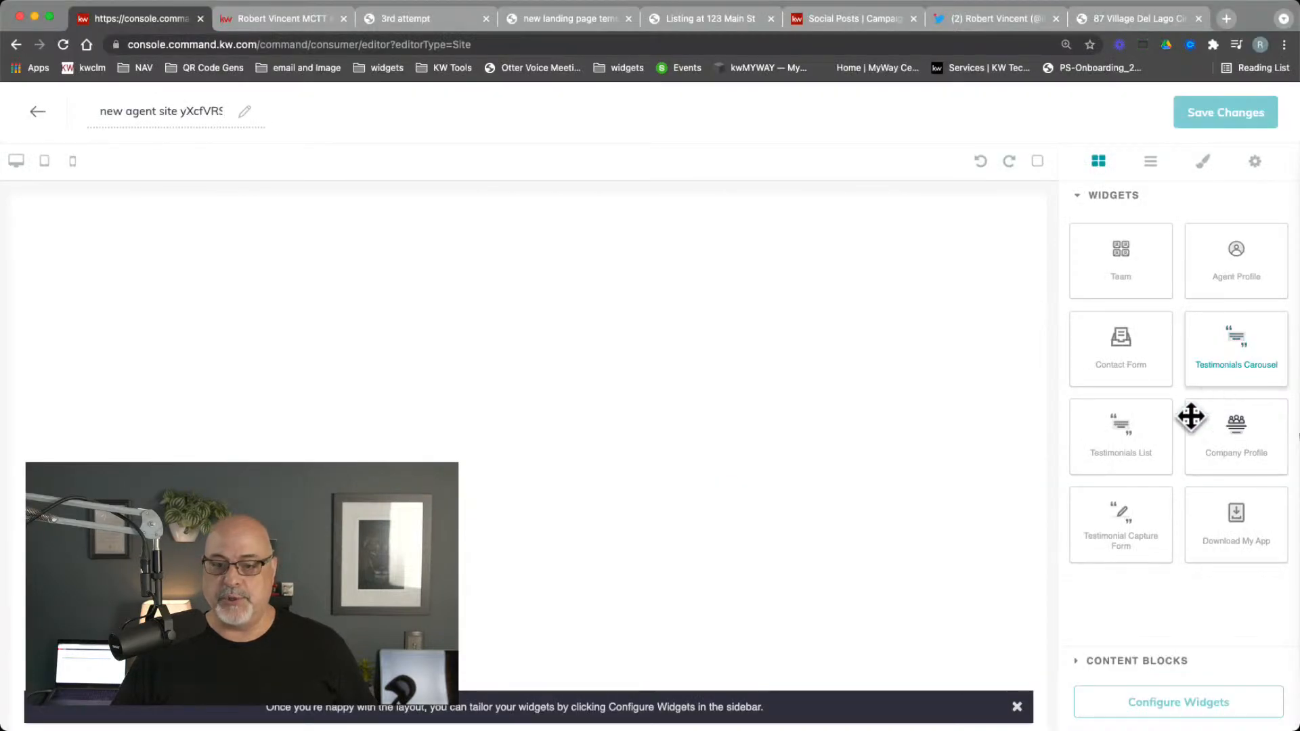
click(685, 410)
drag(1117, 441, 663, 341)
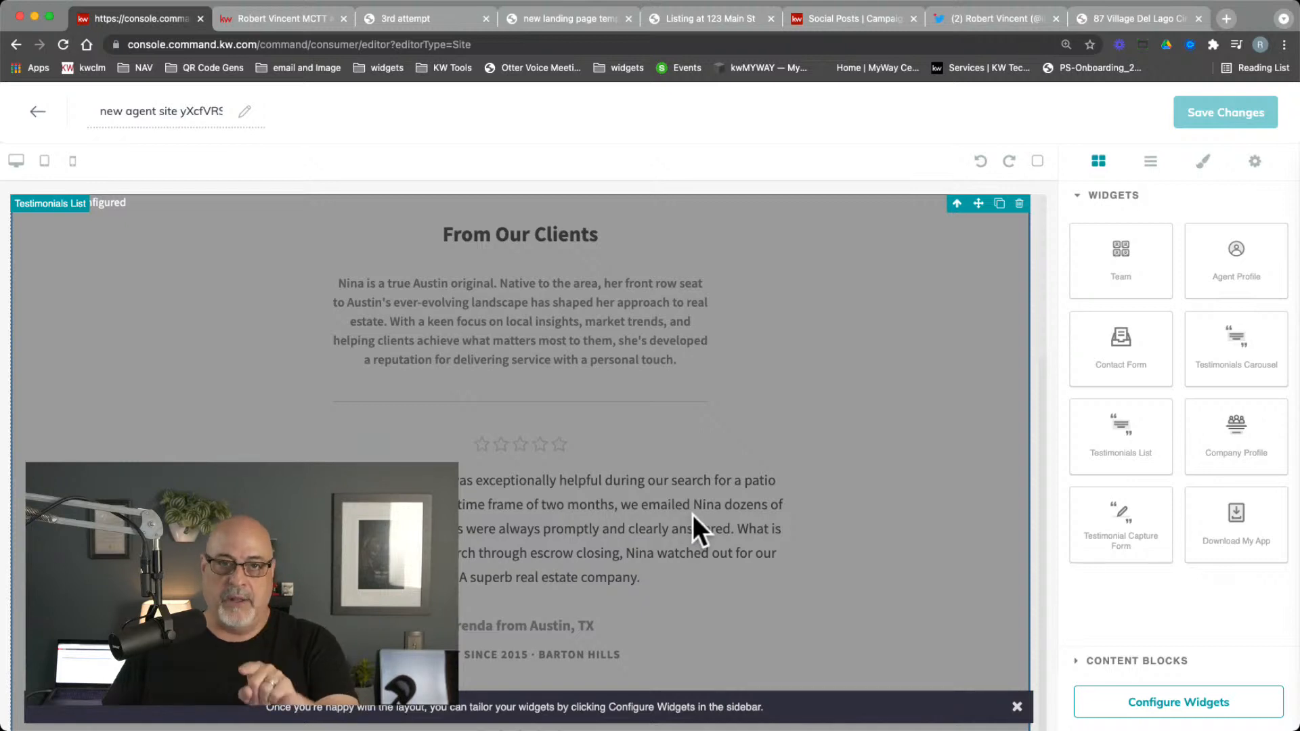
Step: Select both five-star client testimonials in the Testimonials List settings and Save and Apply
click(1169, 706)
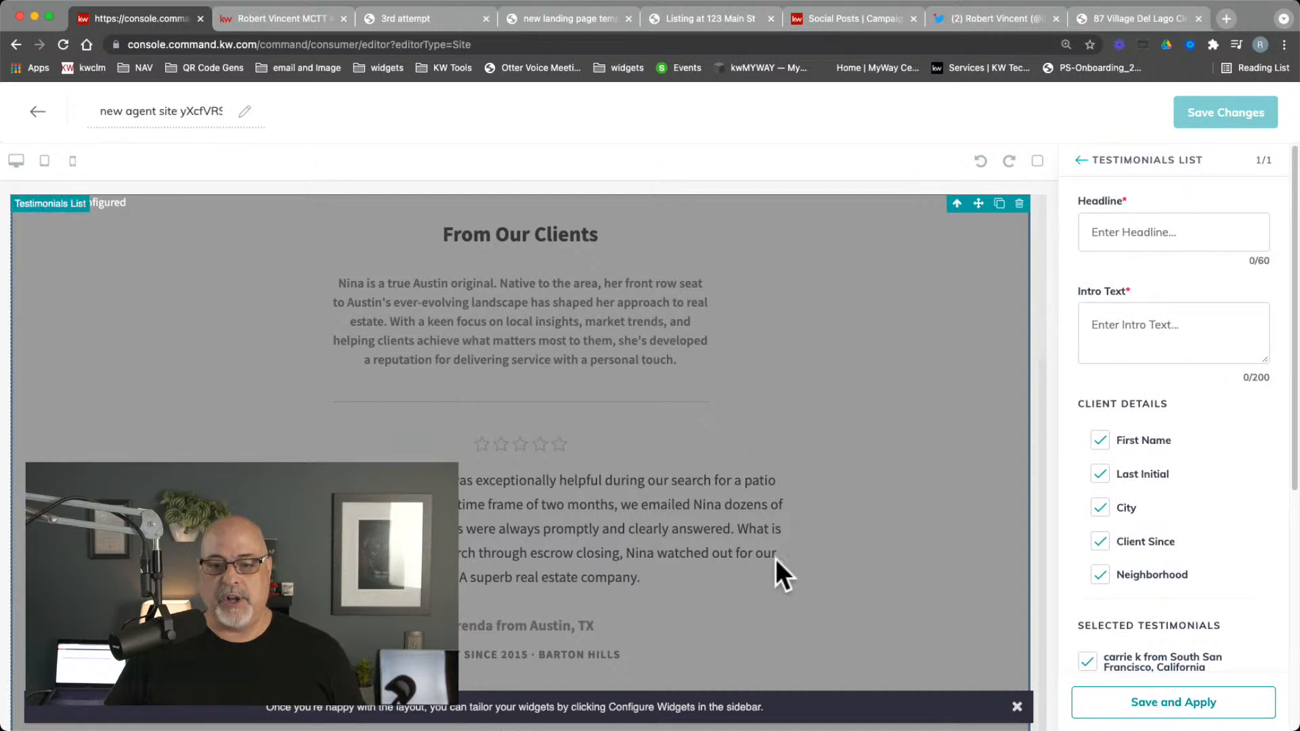
click(1108, 241)
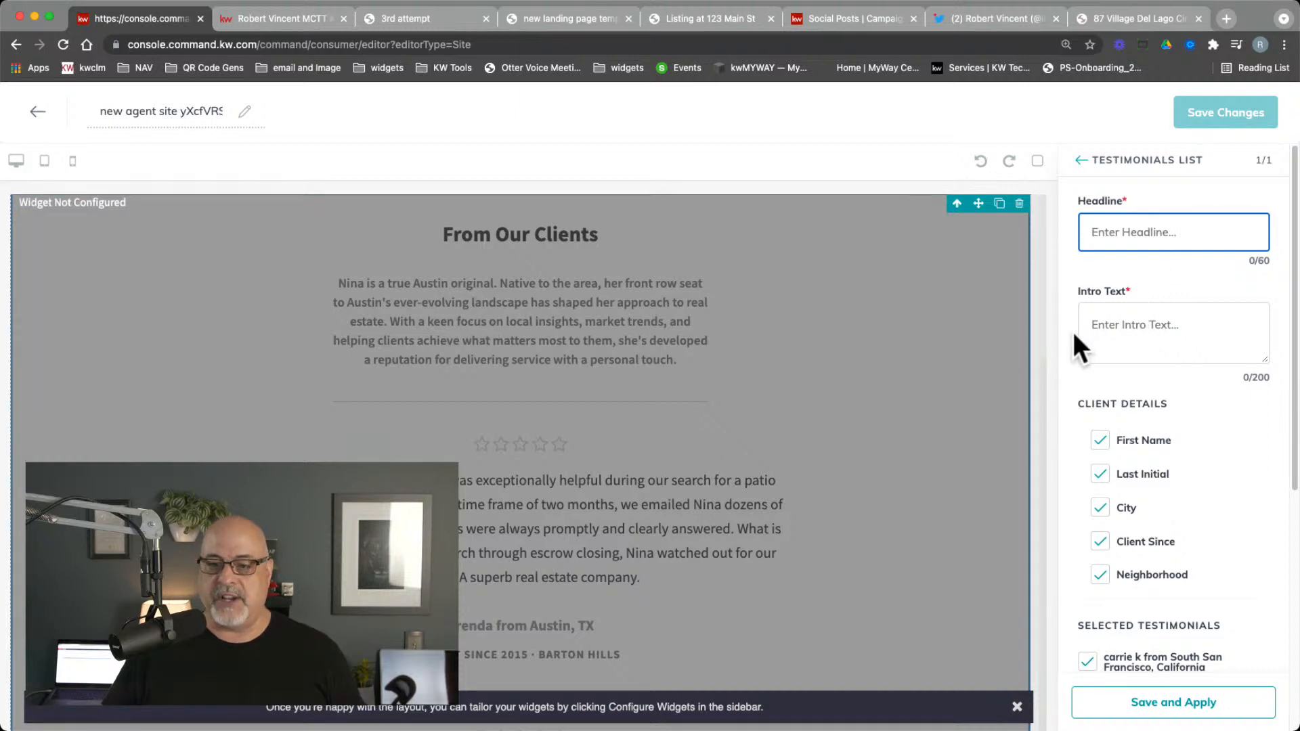
scroll(1168, 372, down, 4)
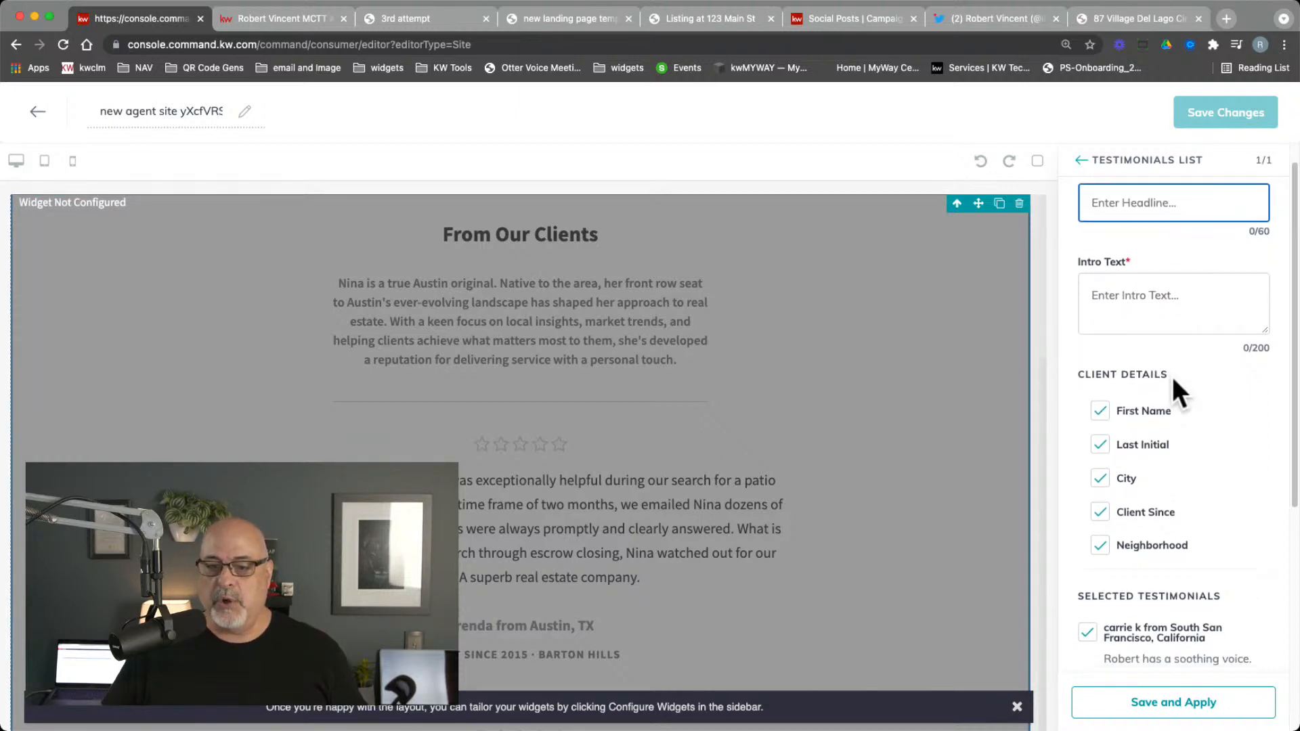
scroll(1197, 380, down, 3)
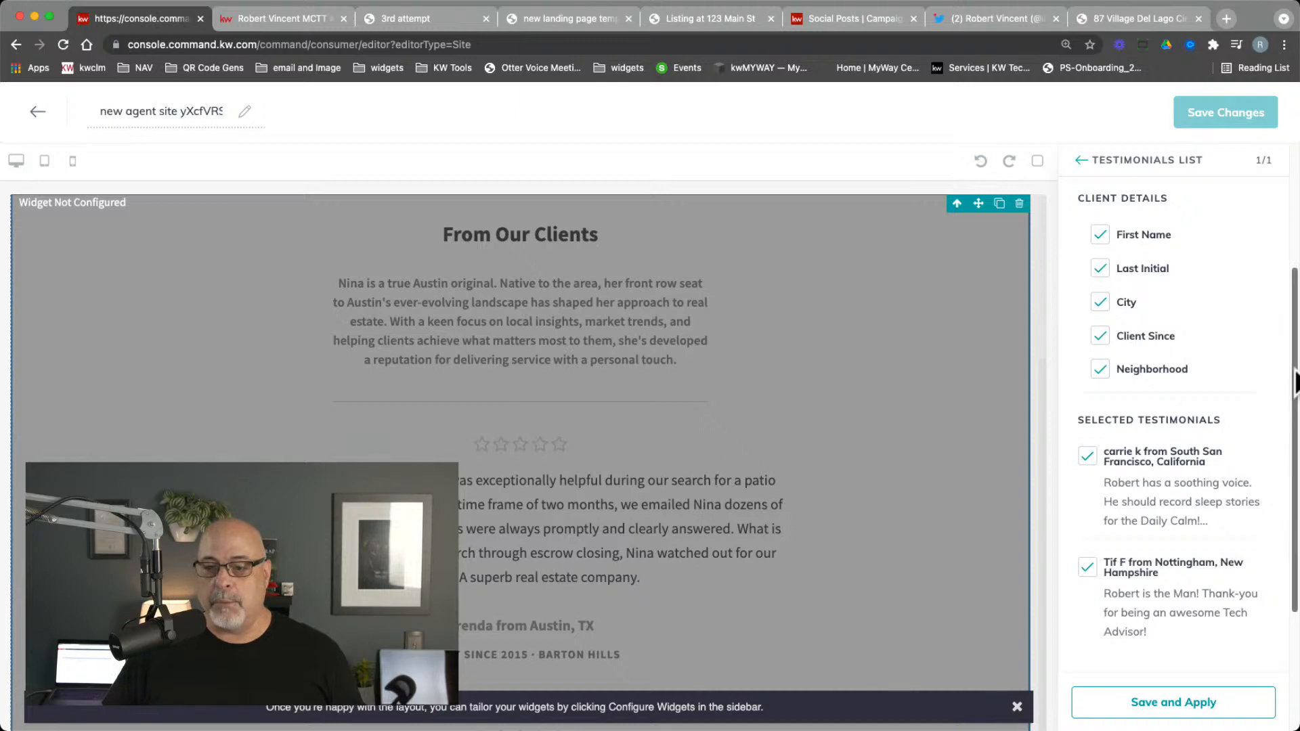
drag(1294, 379, 1284, 478)
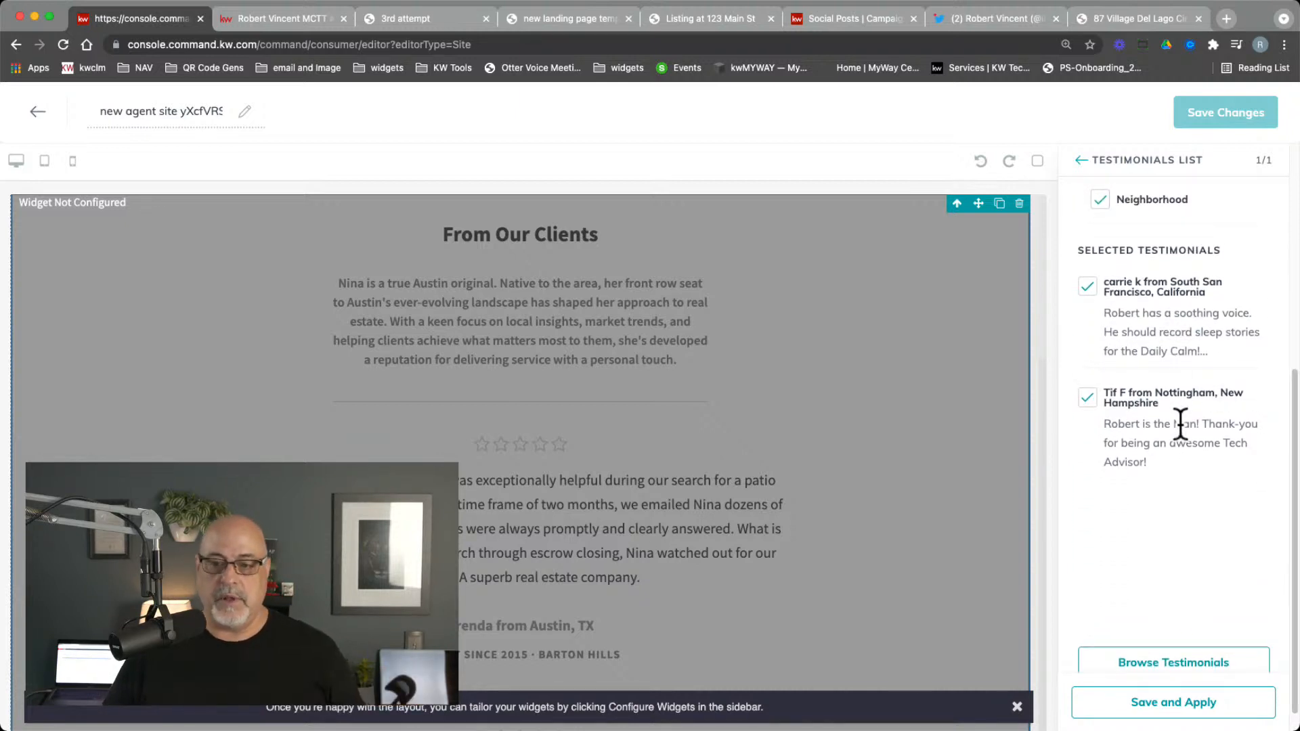
click(1180, 652)
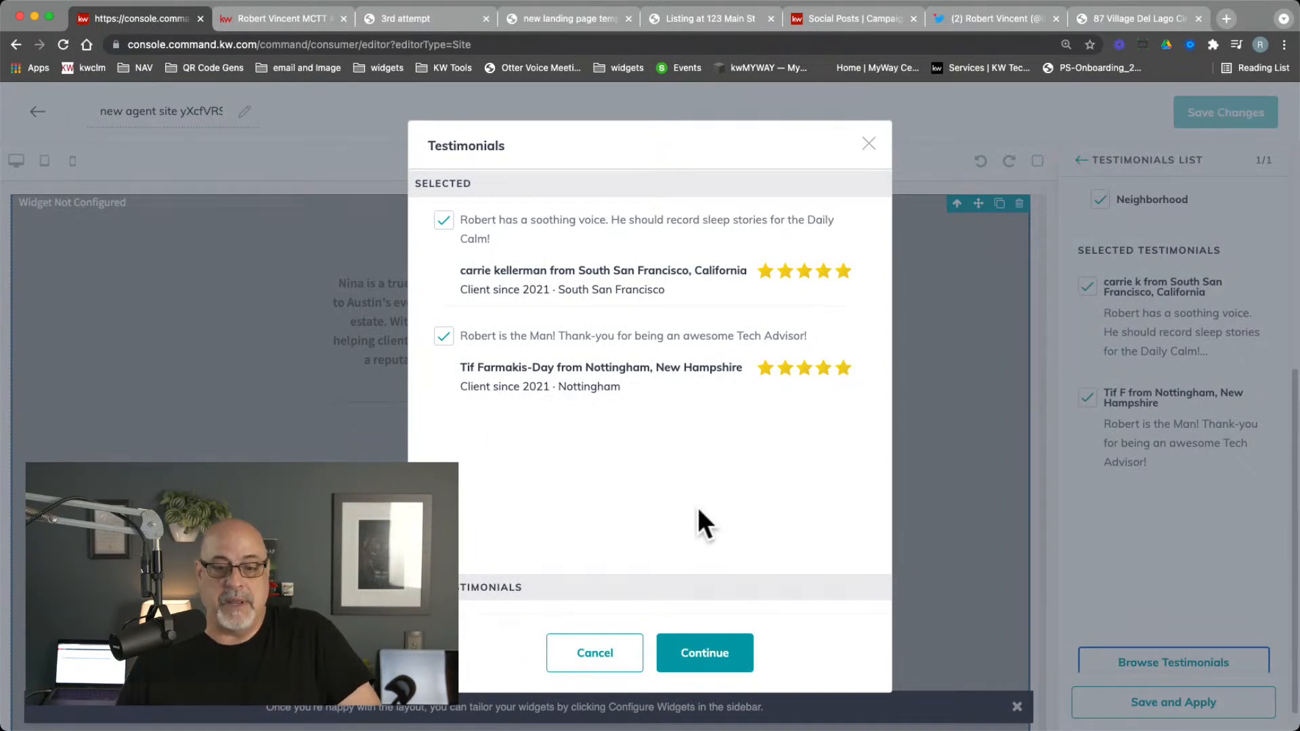
click(690, 413)
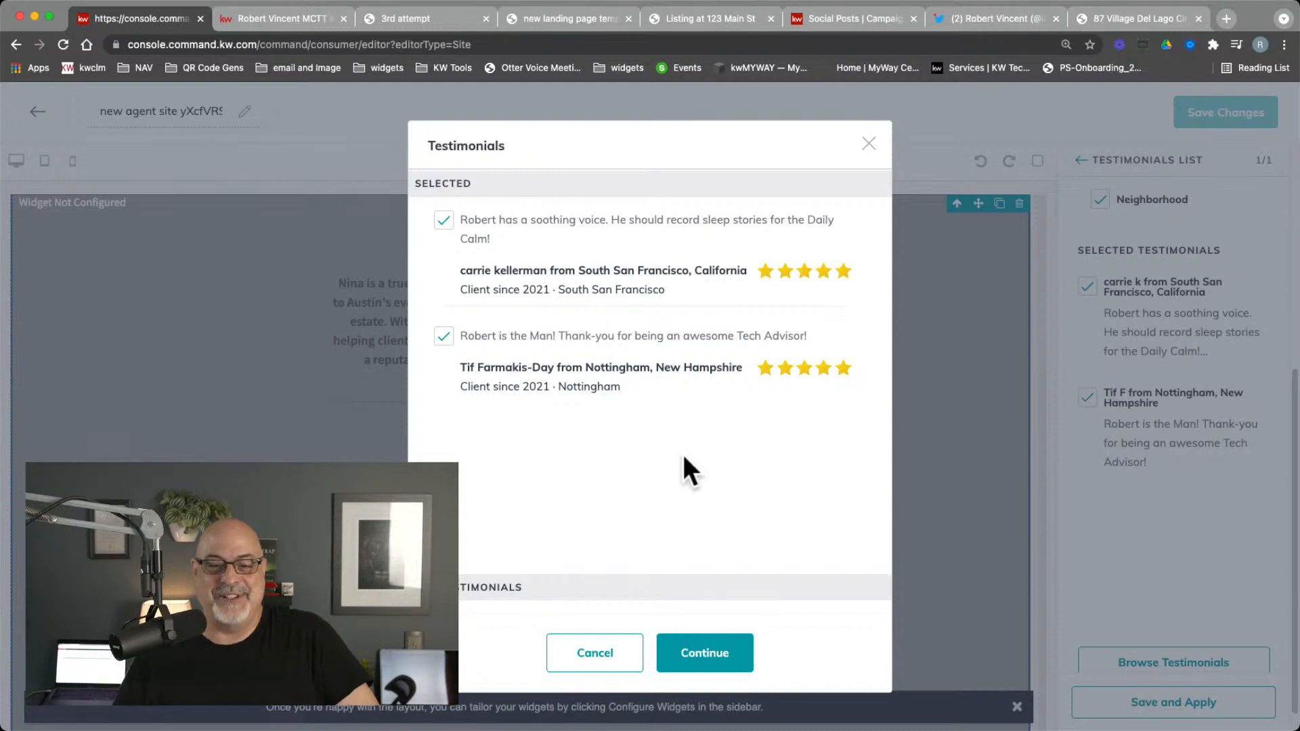
click(432, 340)
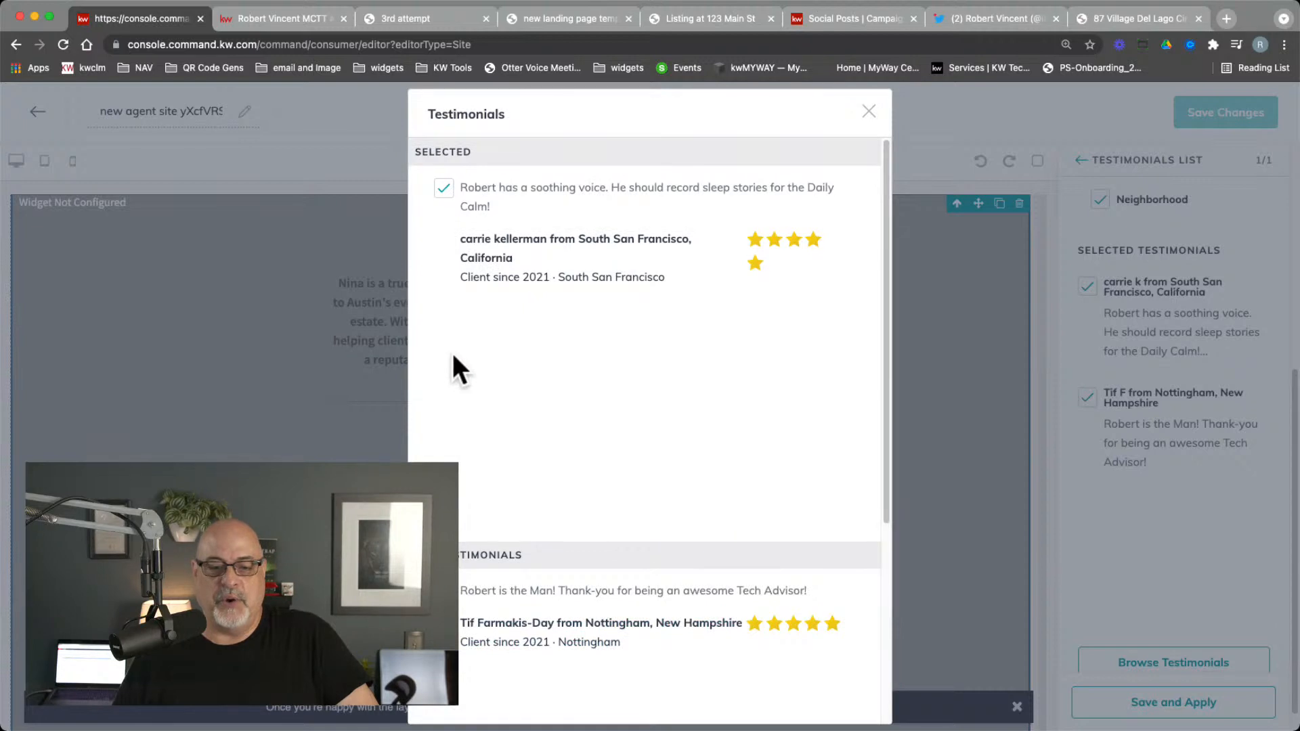
click(460, 610)
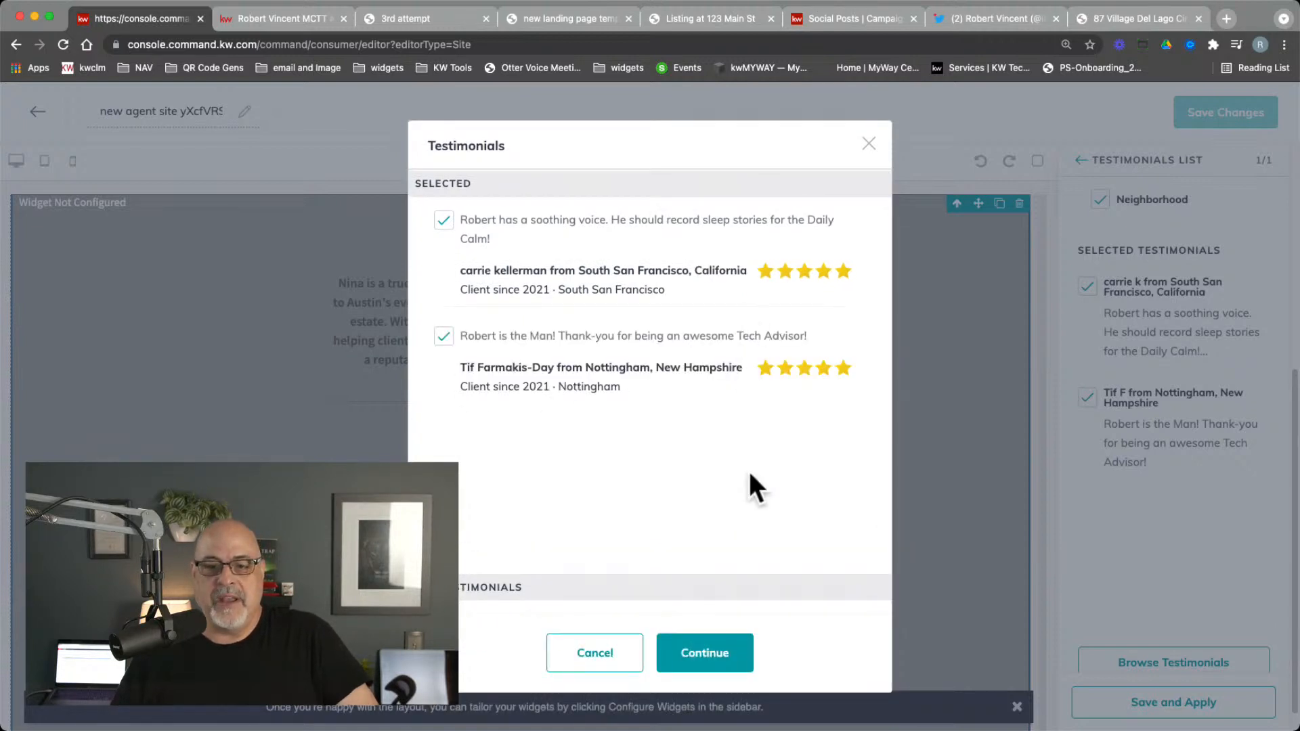
click(704, 653)
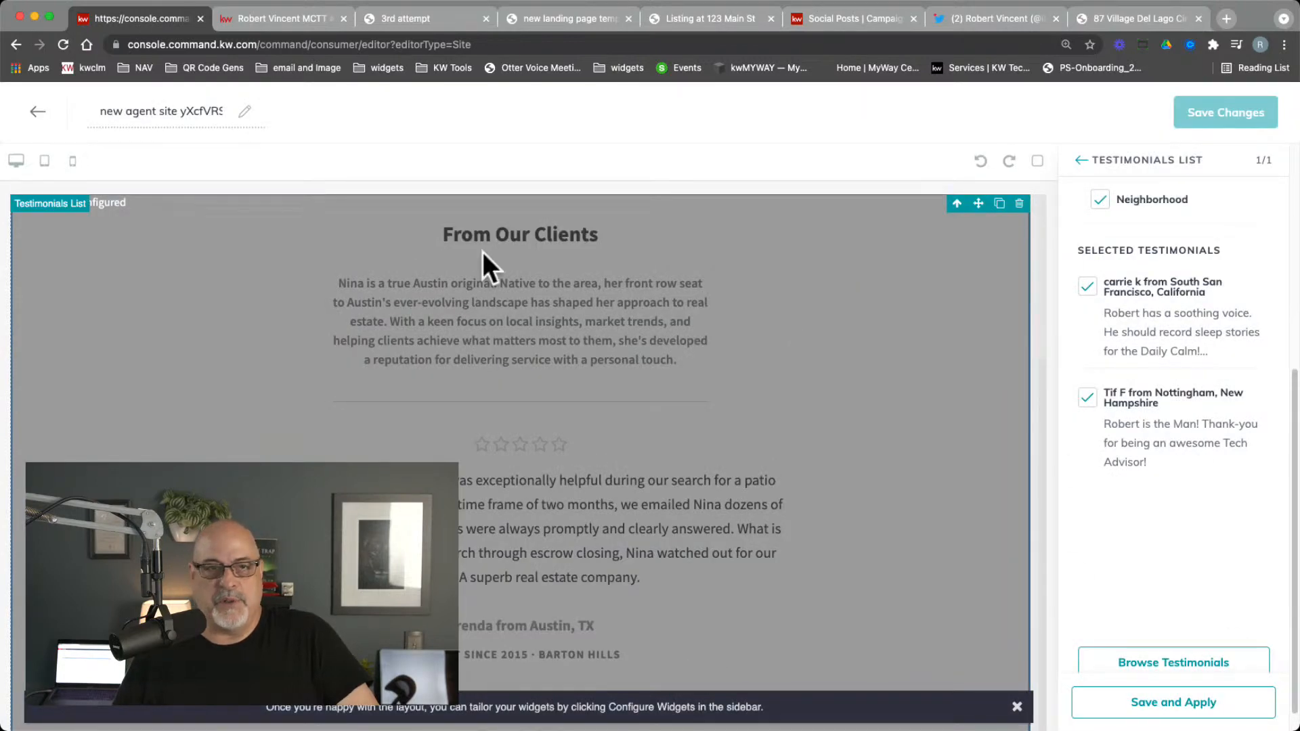
click(1151, 710)
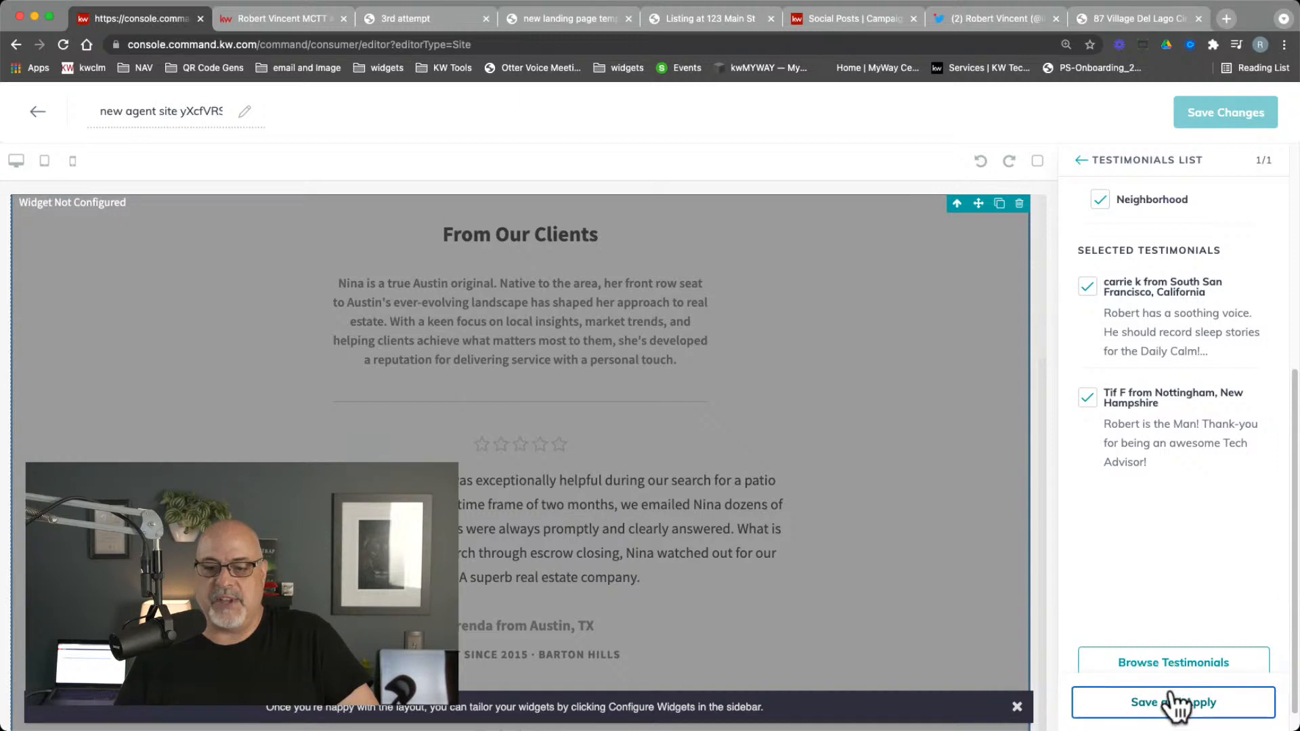
click(1079, 163)
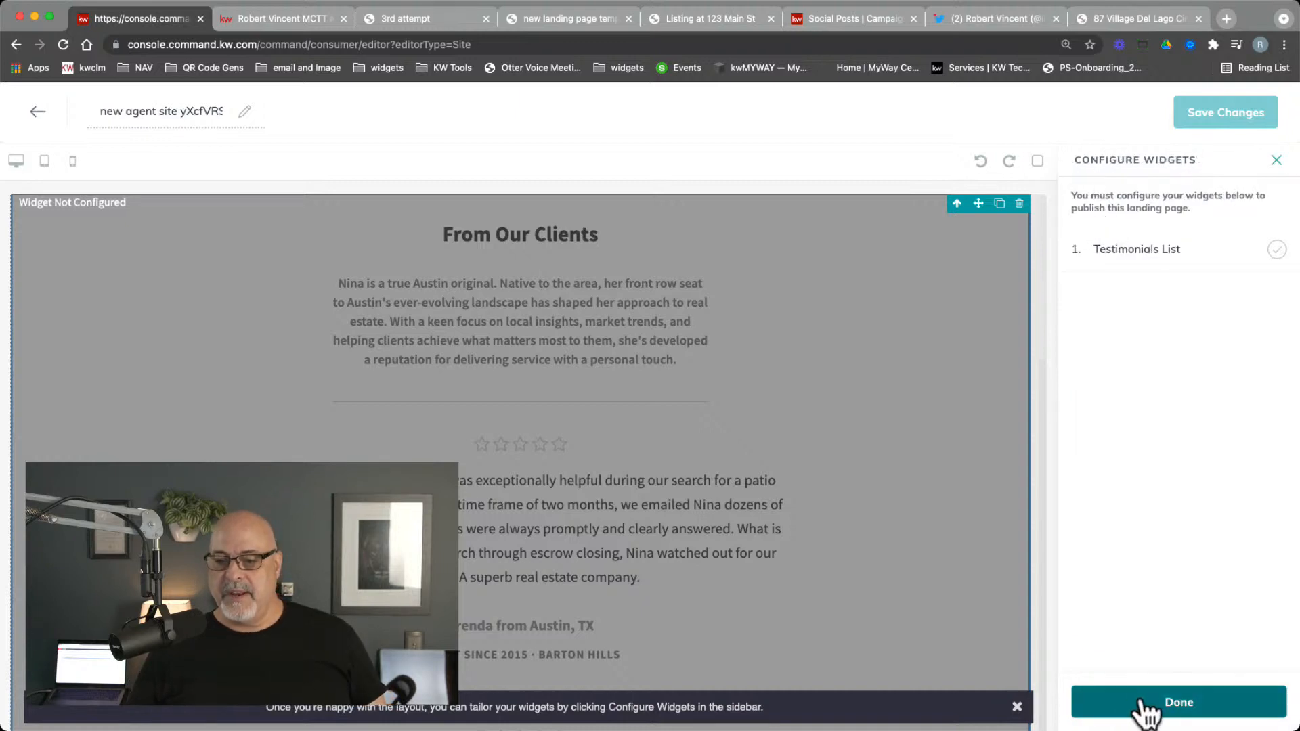
Step: Finish widget configuration and place an 'About Royal Realtors' Company Profile section above the Testimonials List
click(1117, 701)
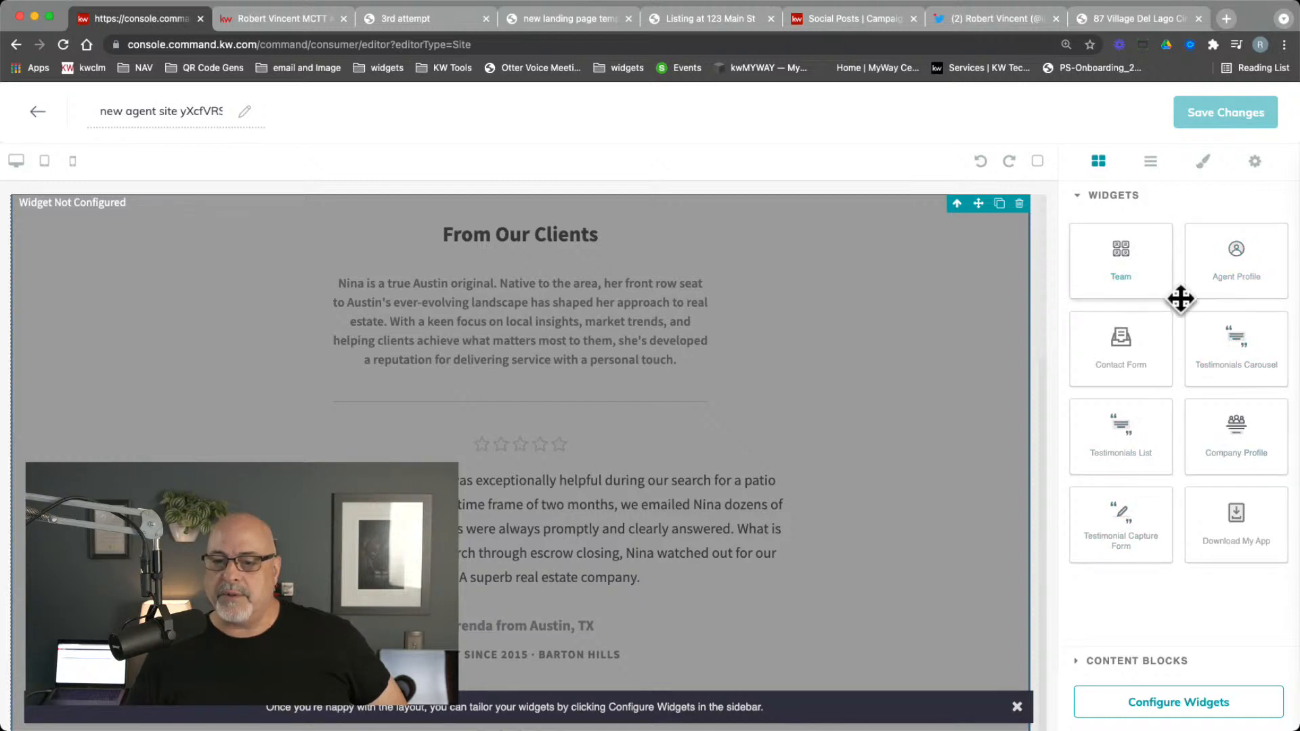
drag(1234, 418, 757, 200)
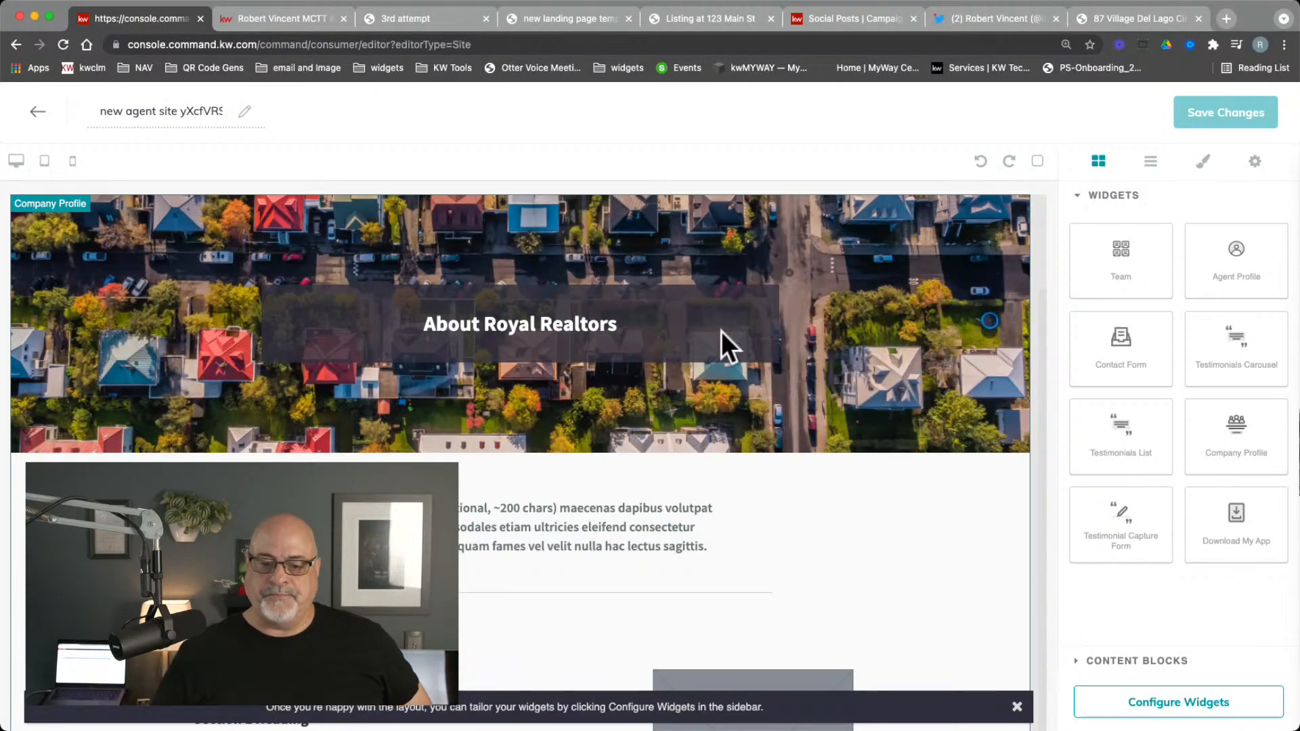
scroll(718, 438, down, 2)
scroll(821, 481, down, 15)
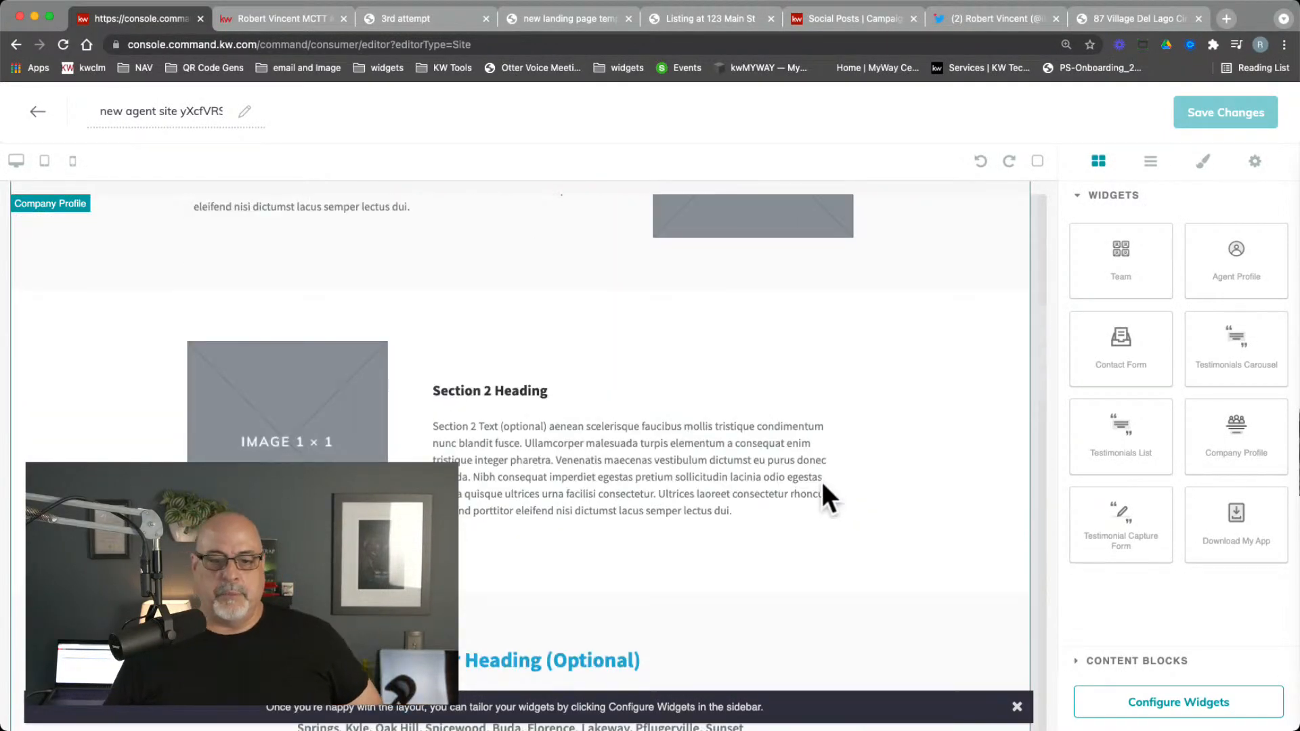
scroll(818, 481, down, 10)
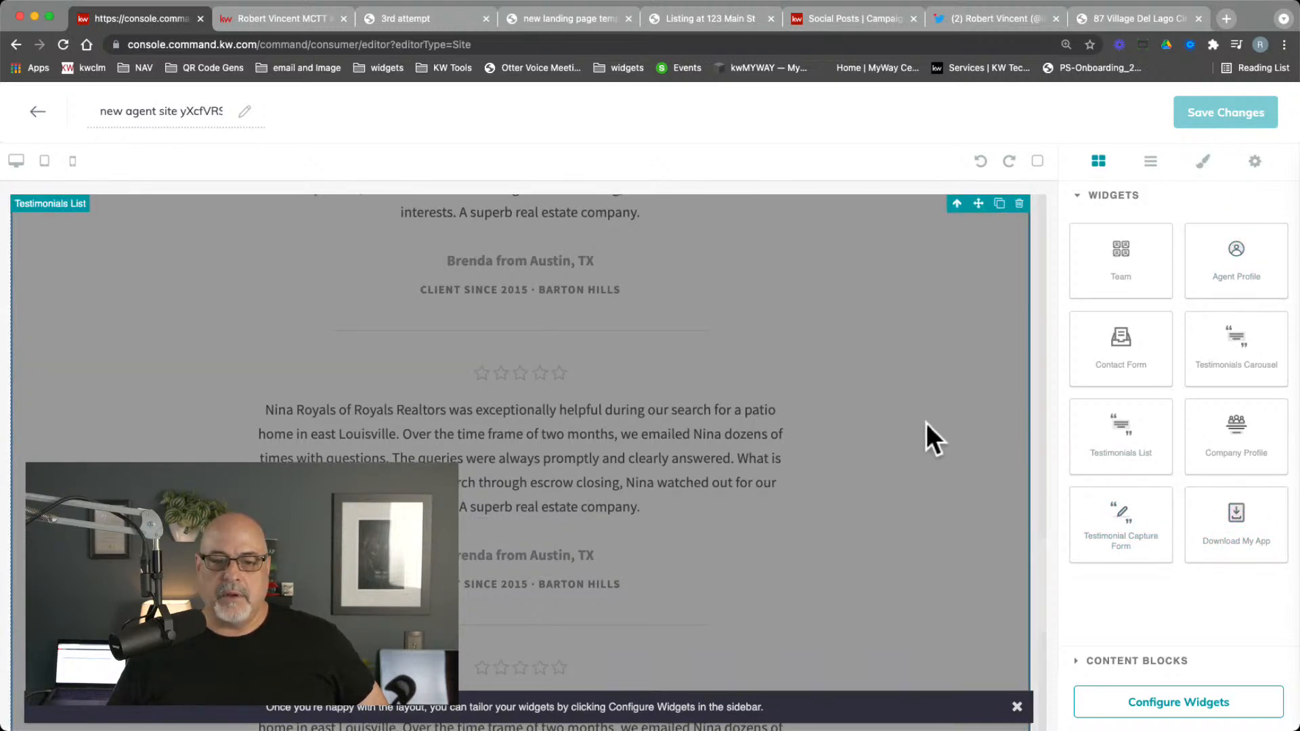
Step: Remove the first testimonial from the Testimonials List selection and apply the change
click(1176, 714)
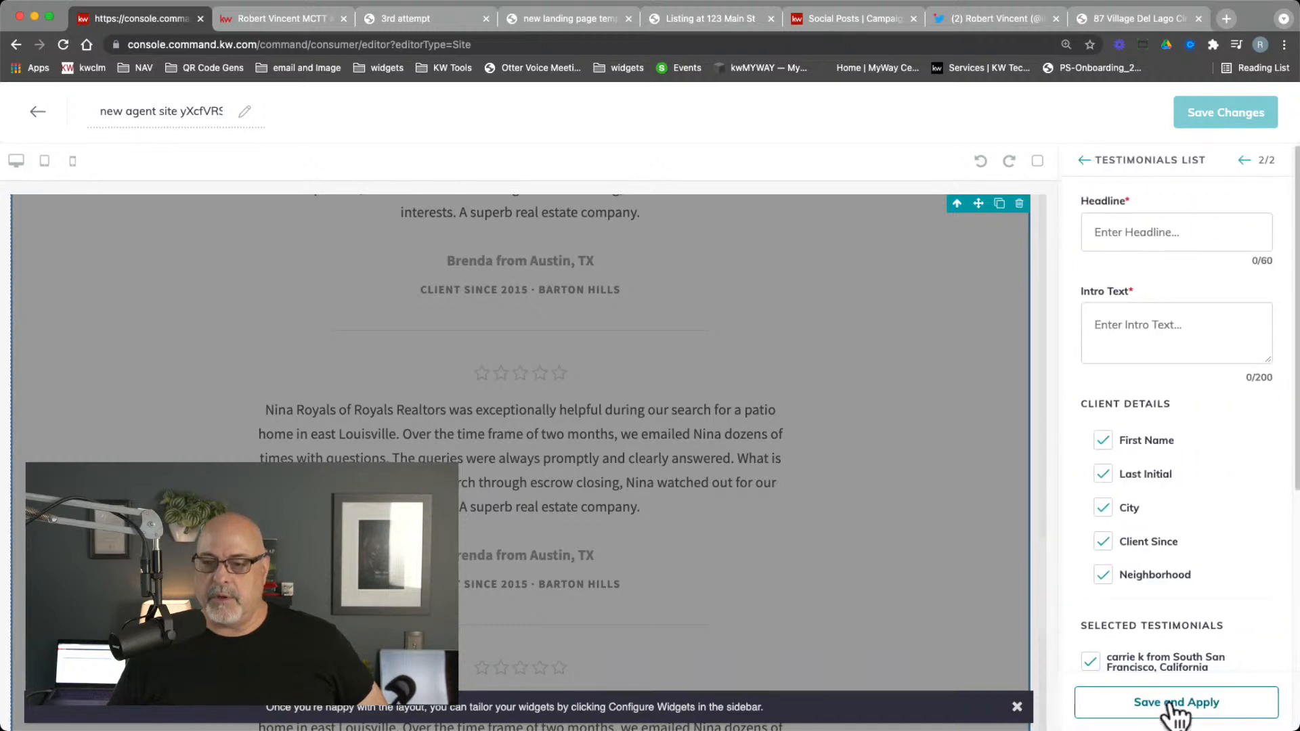
click(1088, 662)
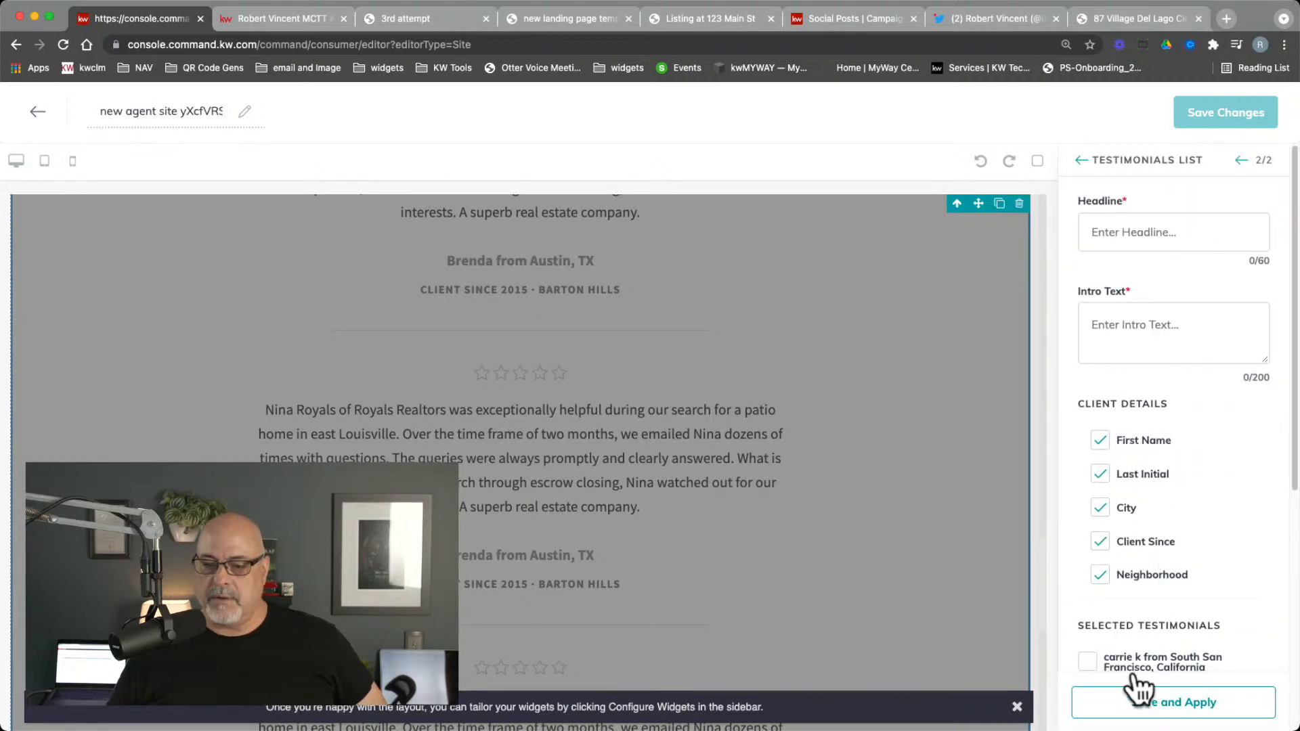
click(1171, 704)
click(1076, 160)
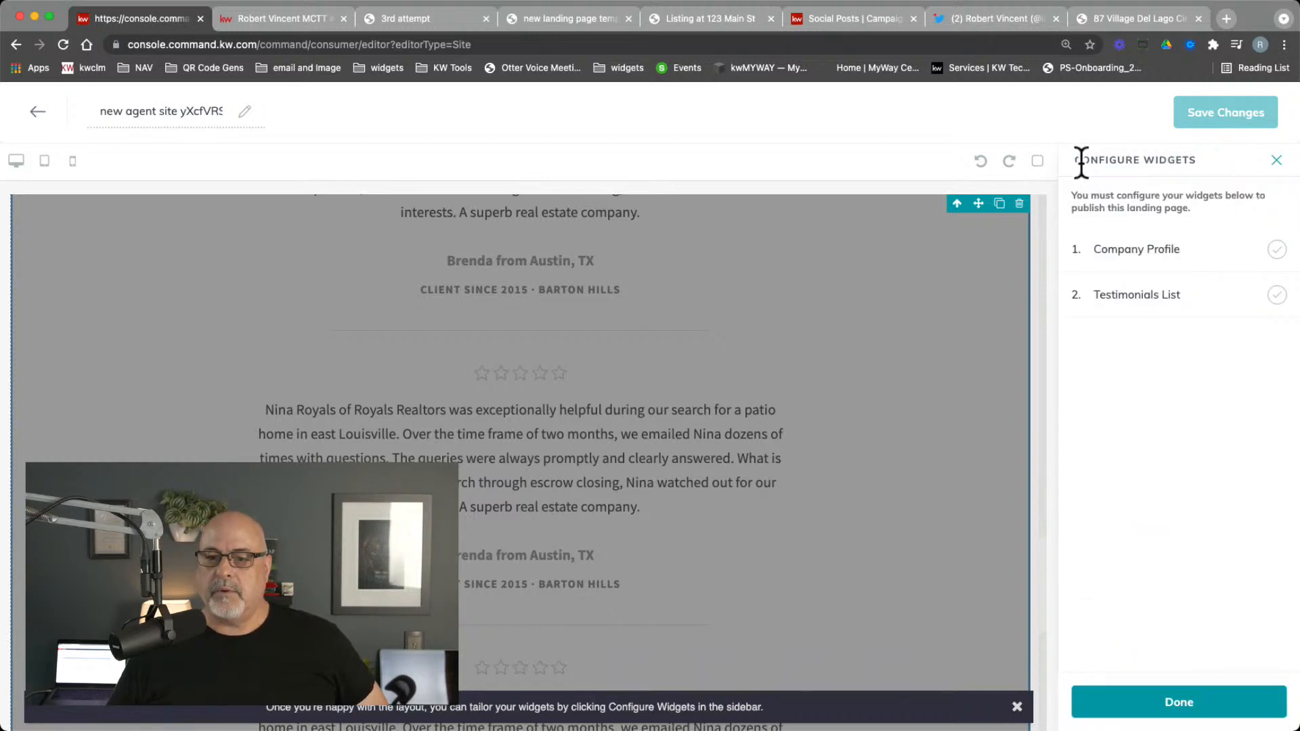
click(1277, 164)
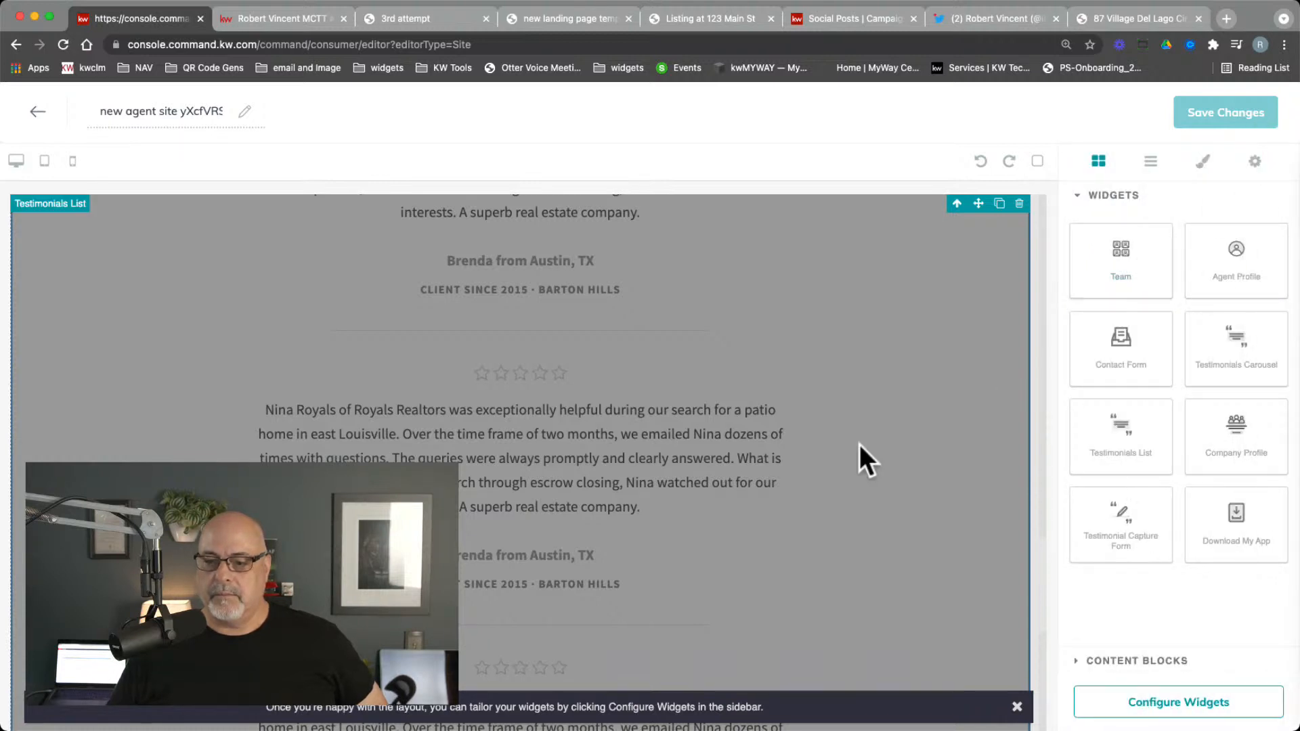
Step: Give the Testimonials List the headline 'Hello' with intro text and apply it
mouse_move(1211, 121)
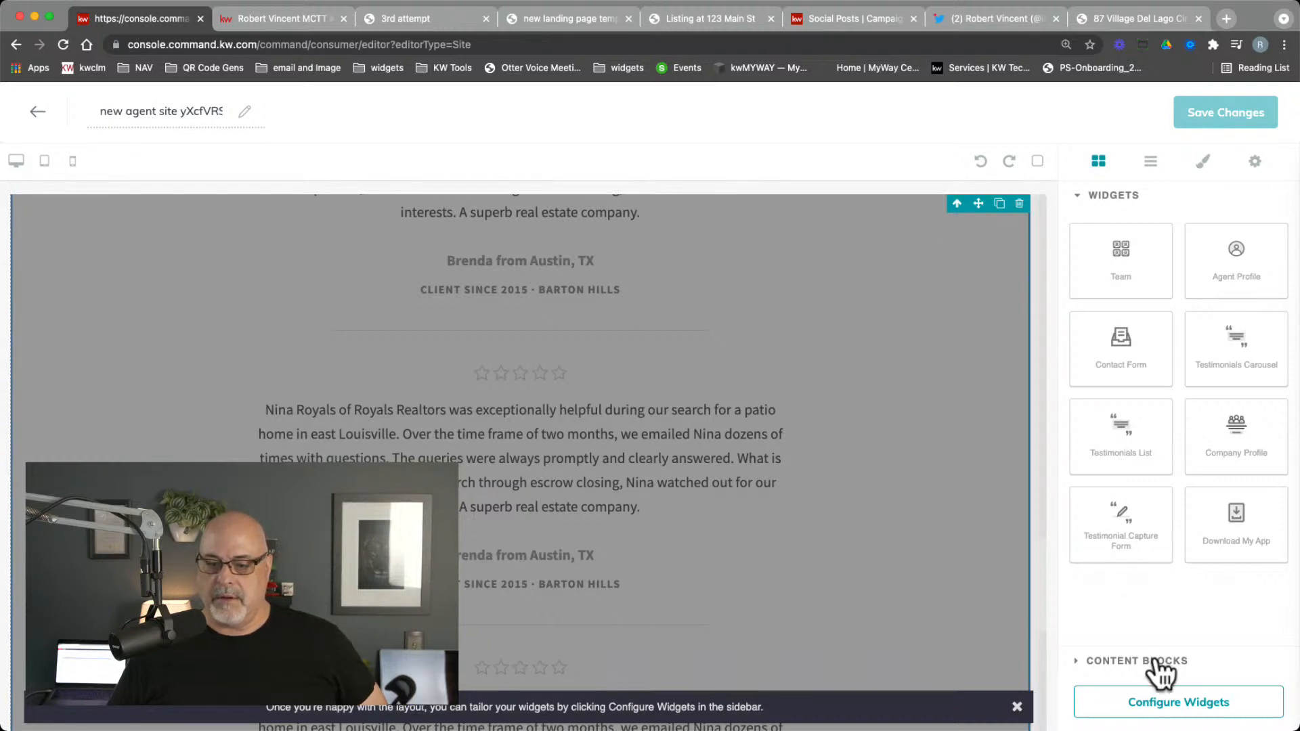
click(1163, 708)
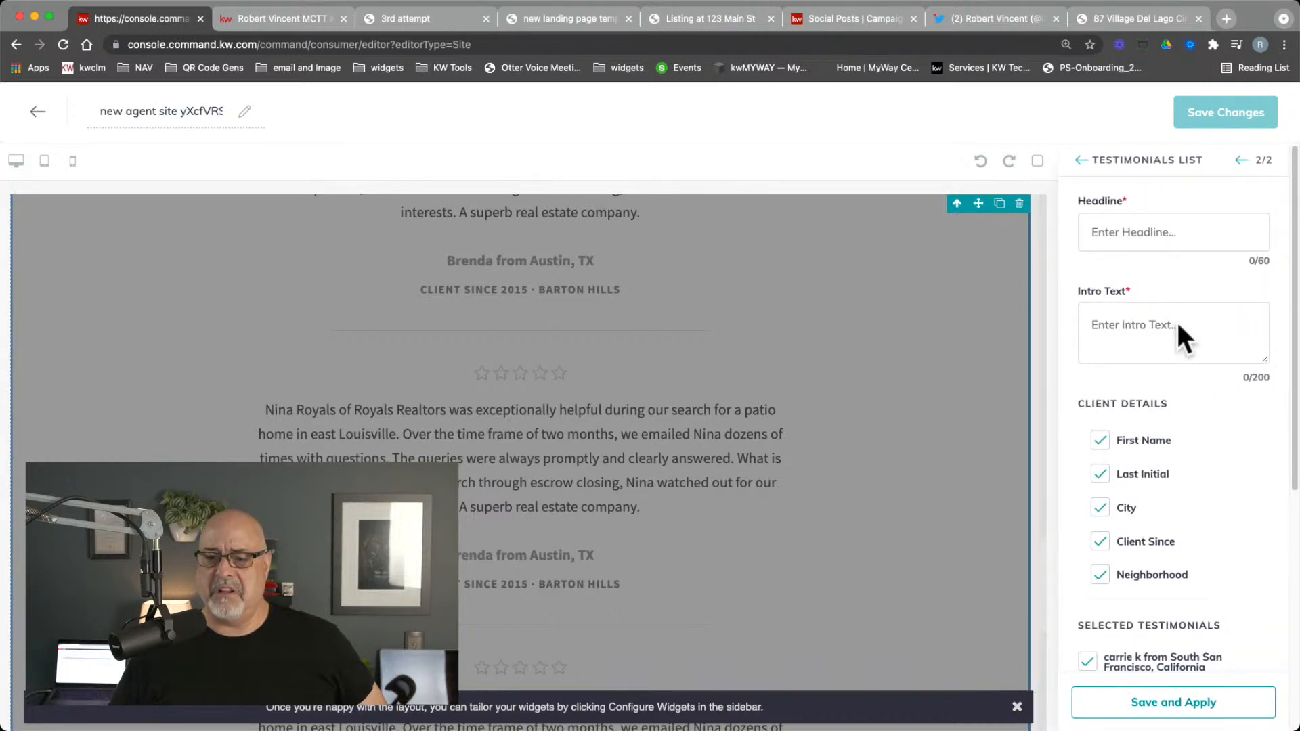
click(1168, 242)
text(H)
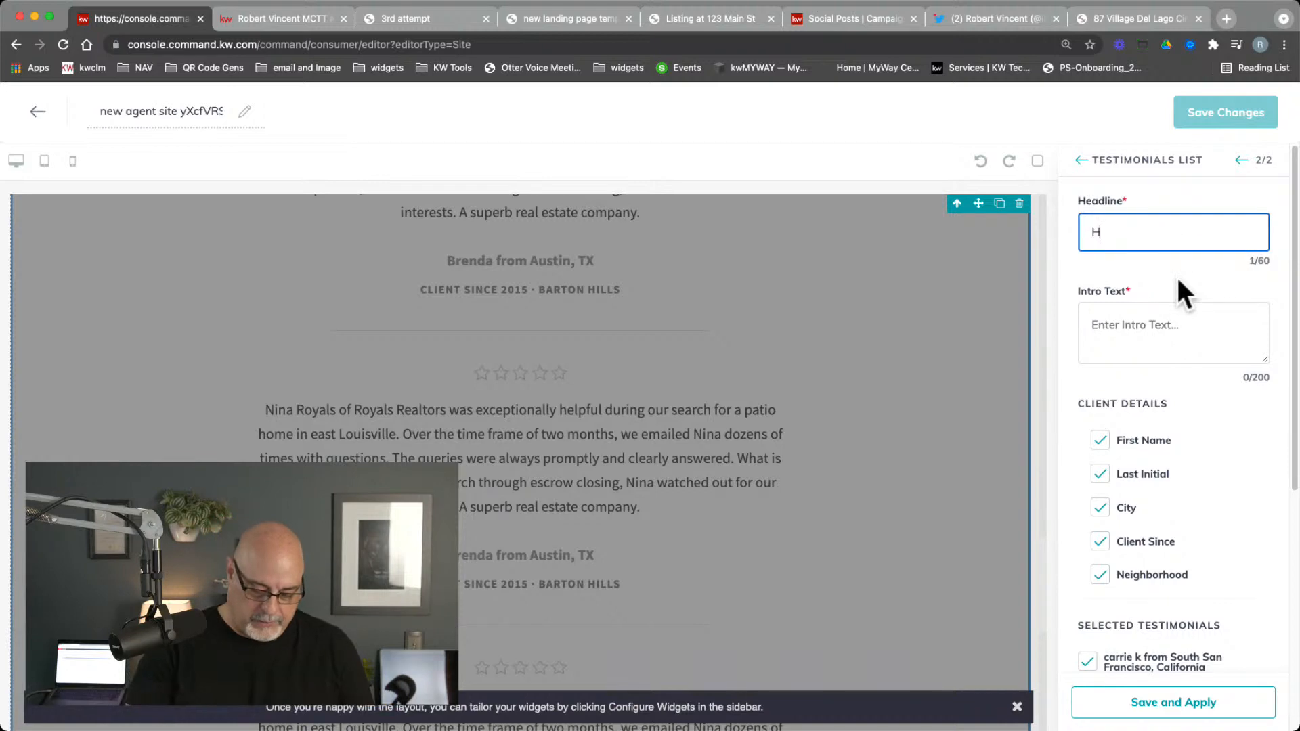
text(ello)
key(Tab)
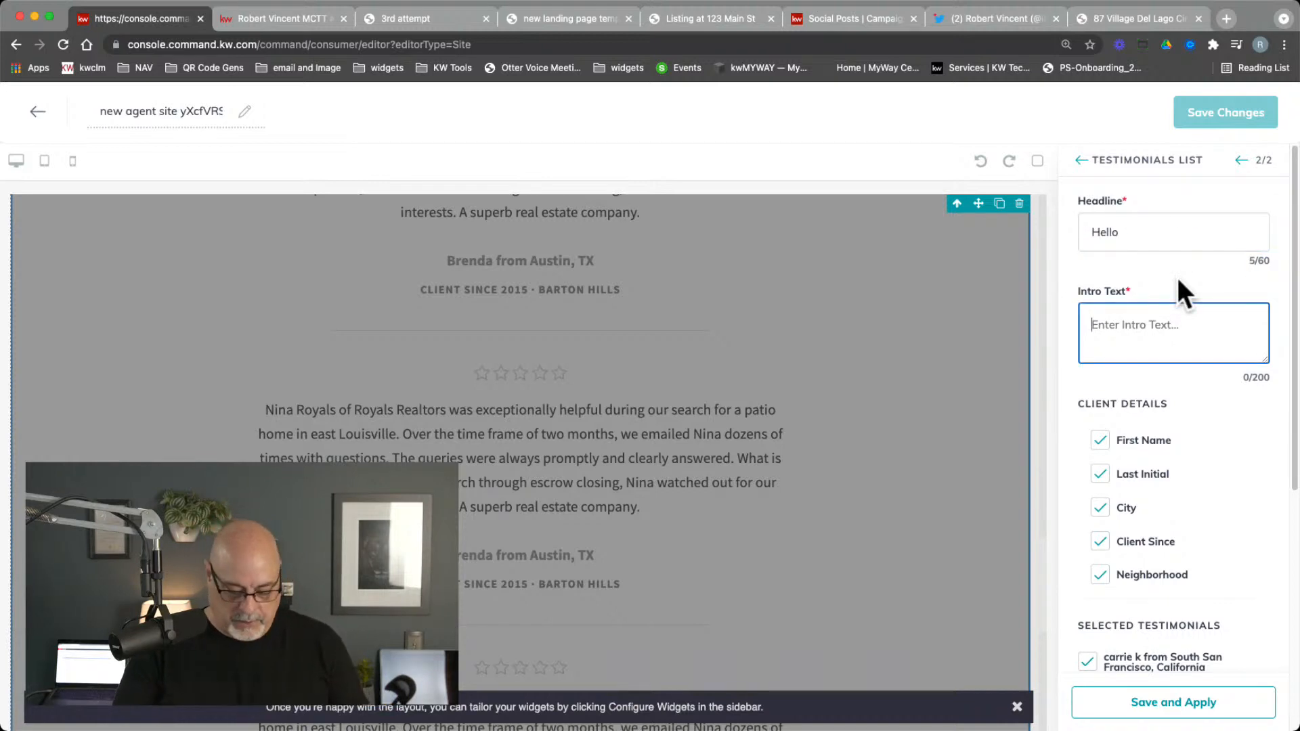
text(Hello)
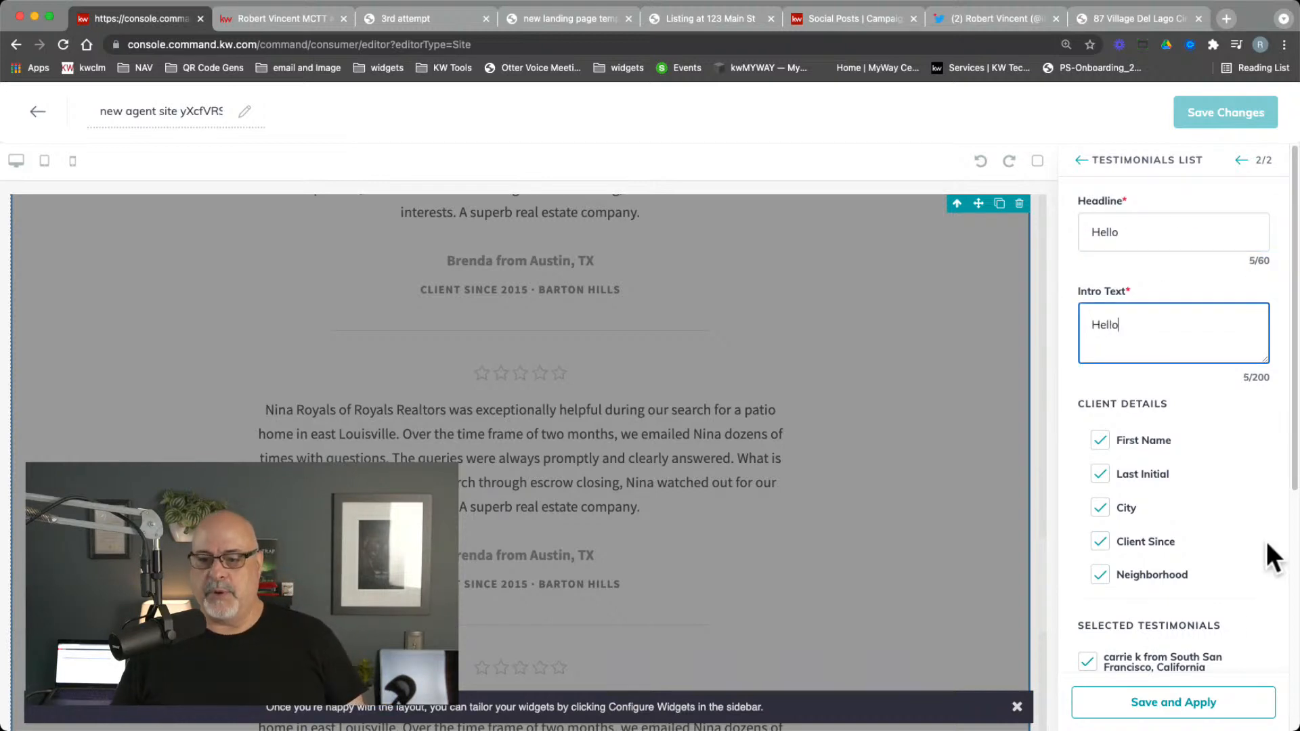
click(1190, 699)
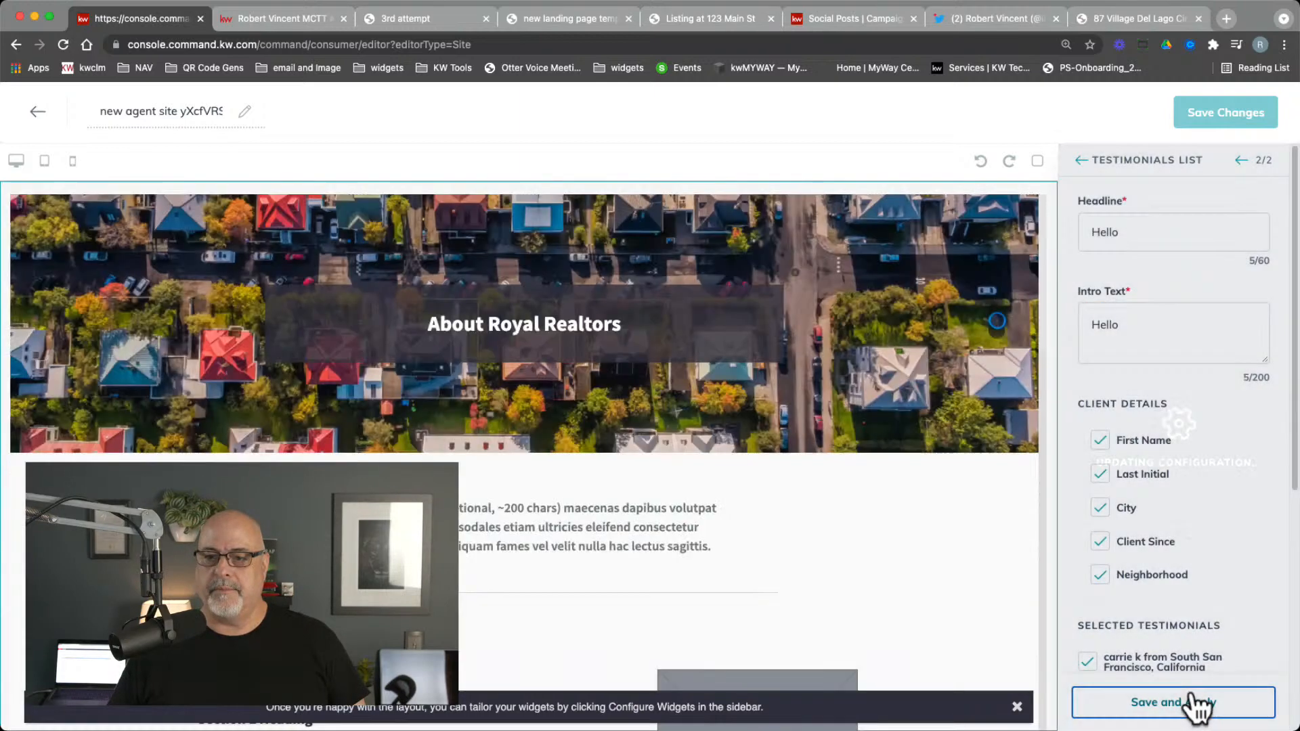
scroll(1196, 586, down, 5)
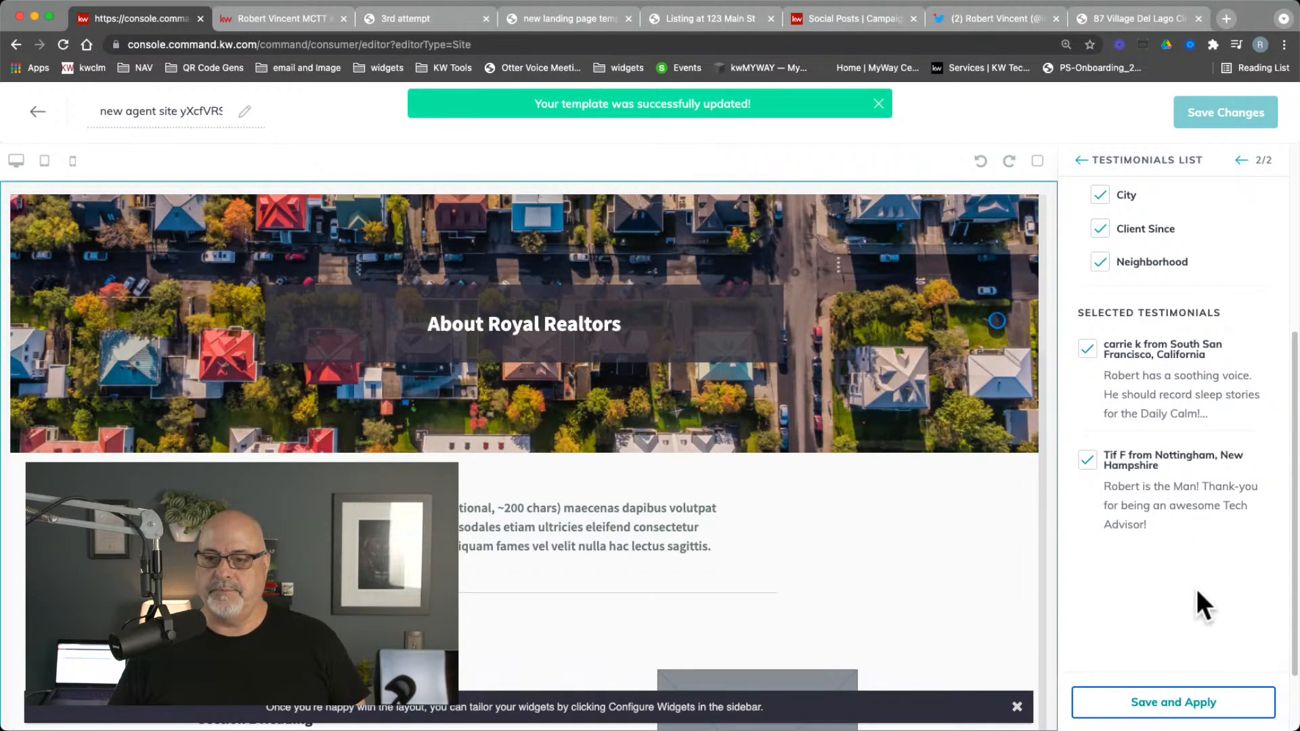
scroll(1202, 591, up, 5)
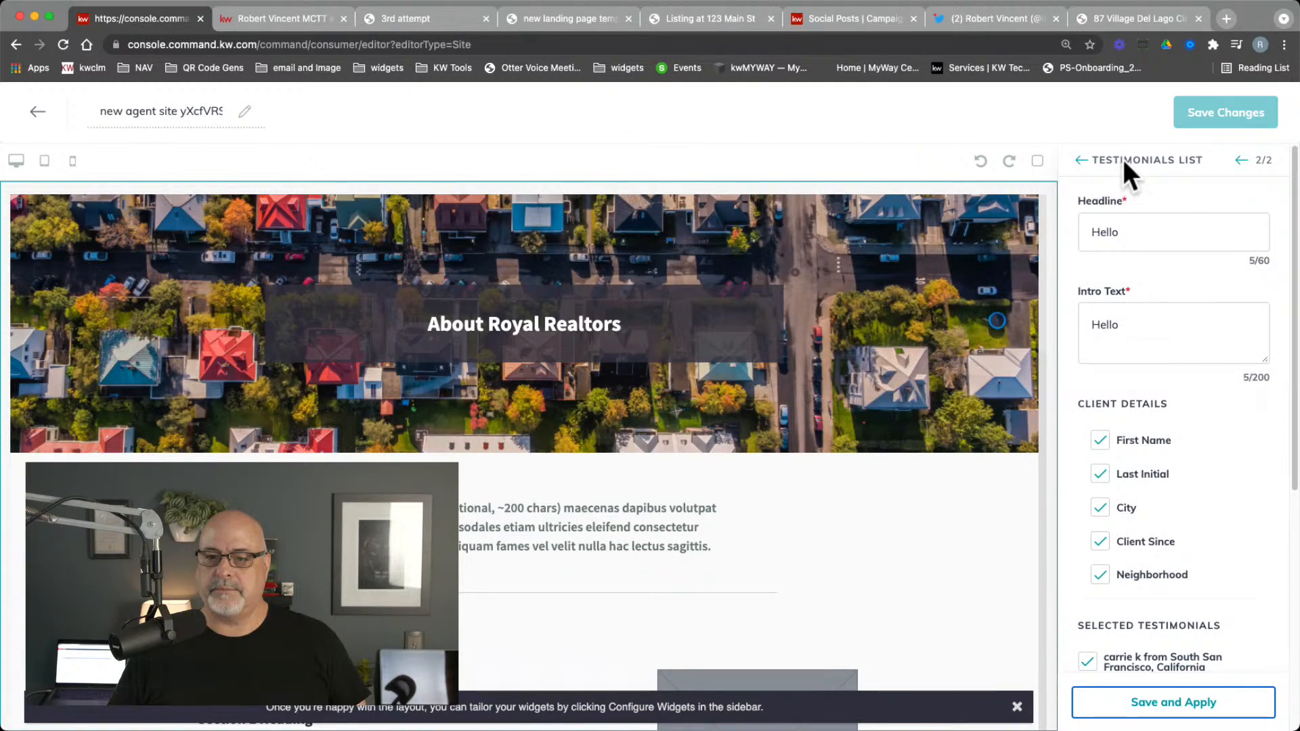
click(1080, 160)
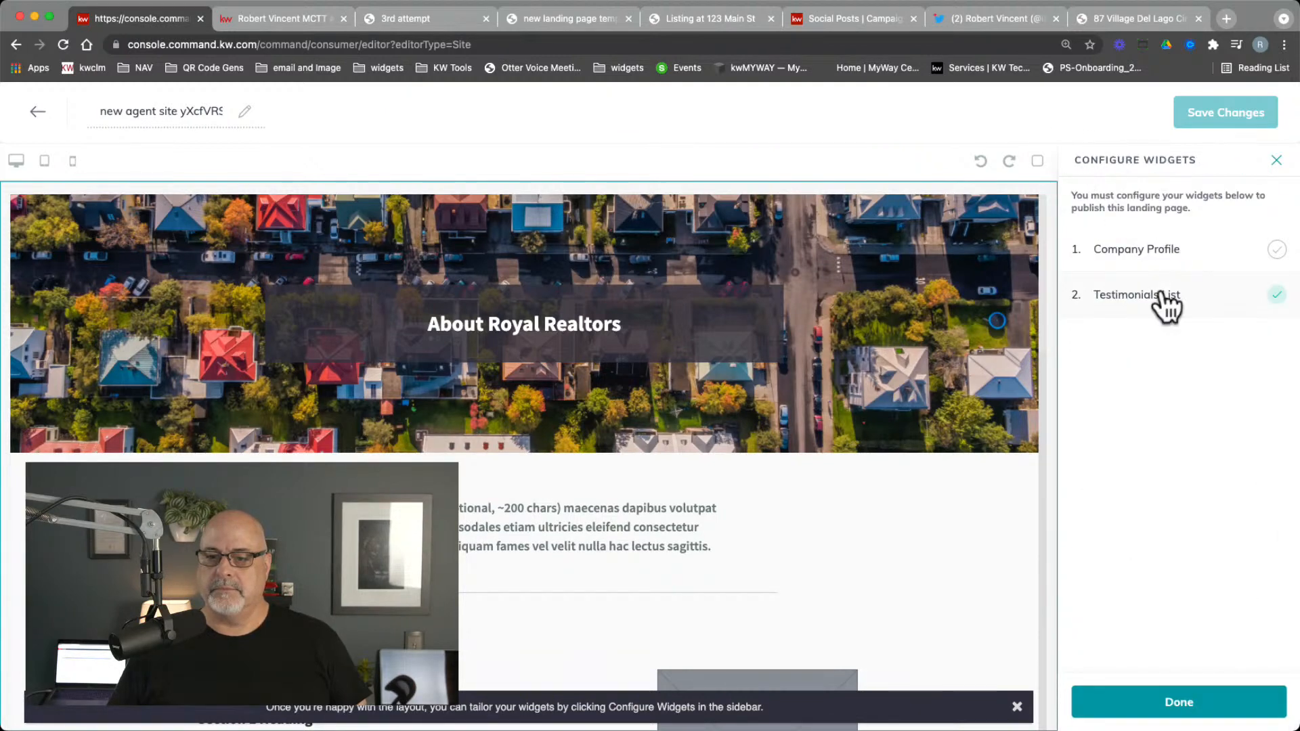
Step: Set the Company Profile headline to 'hello', apply it, and save the page changes
click(1151, 250)
click(1146, 232)
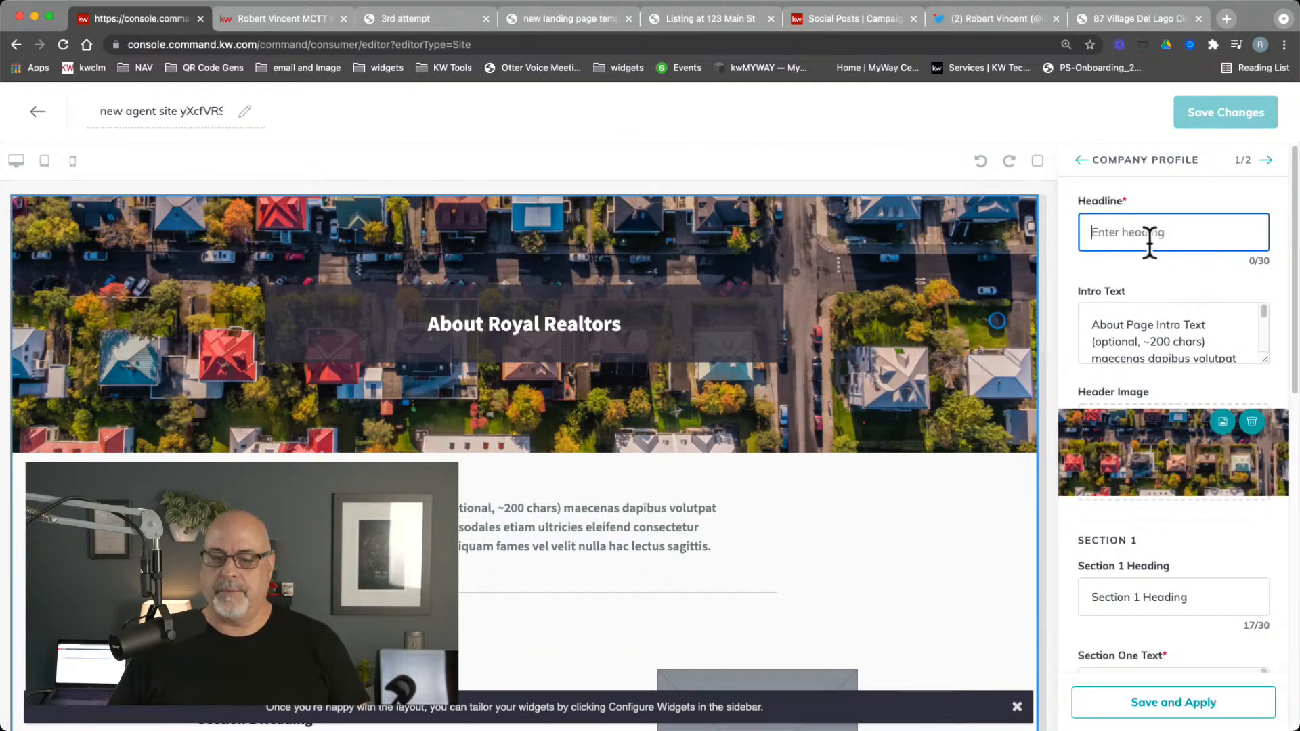
text(hello)
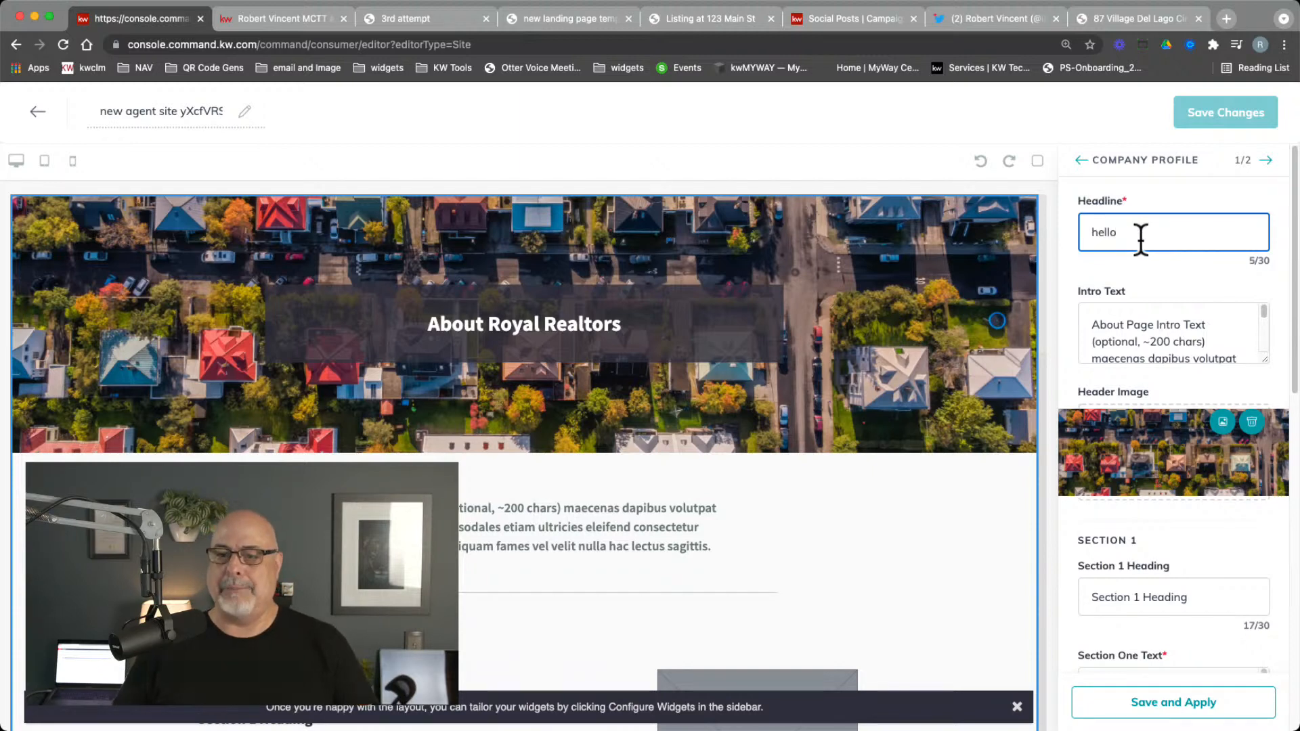
click(1149, 311)
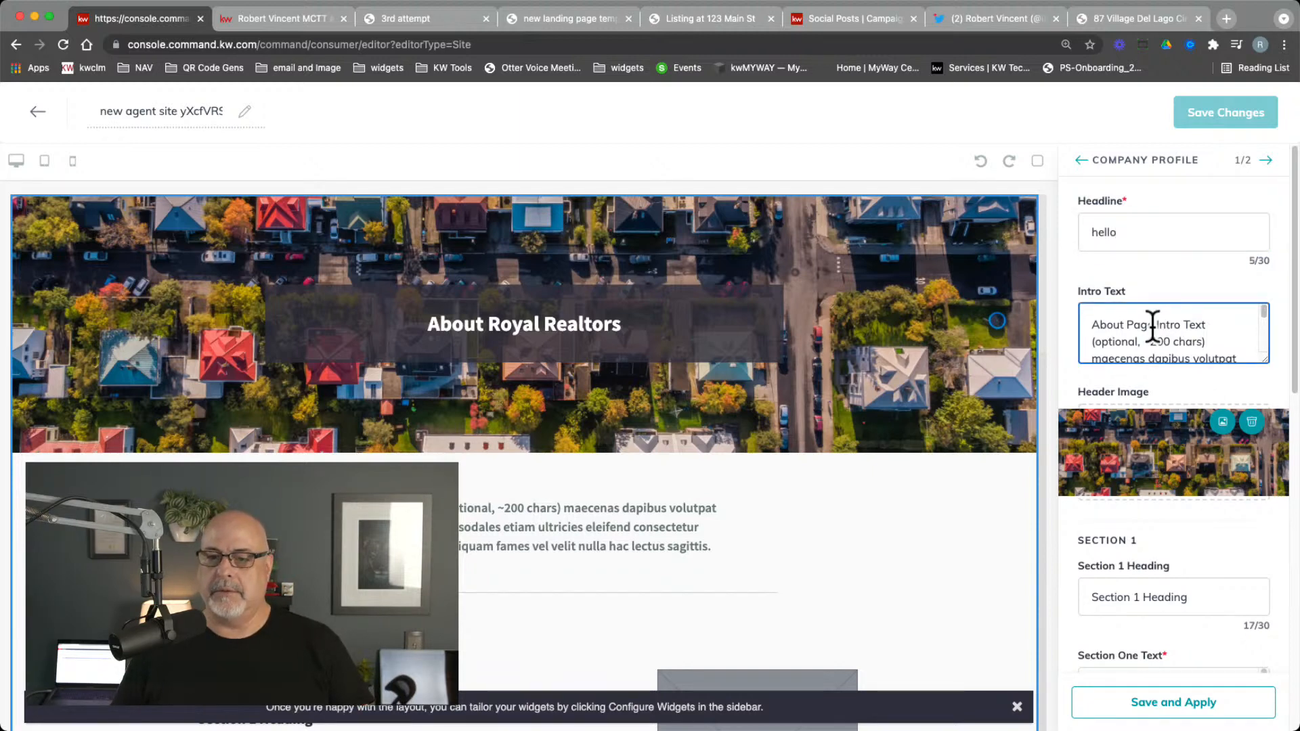
click(1186, 705)
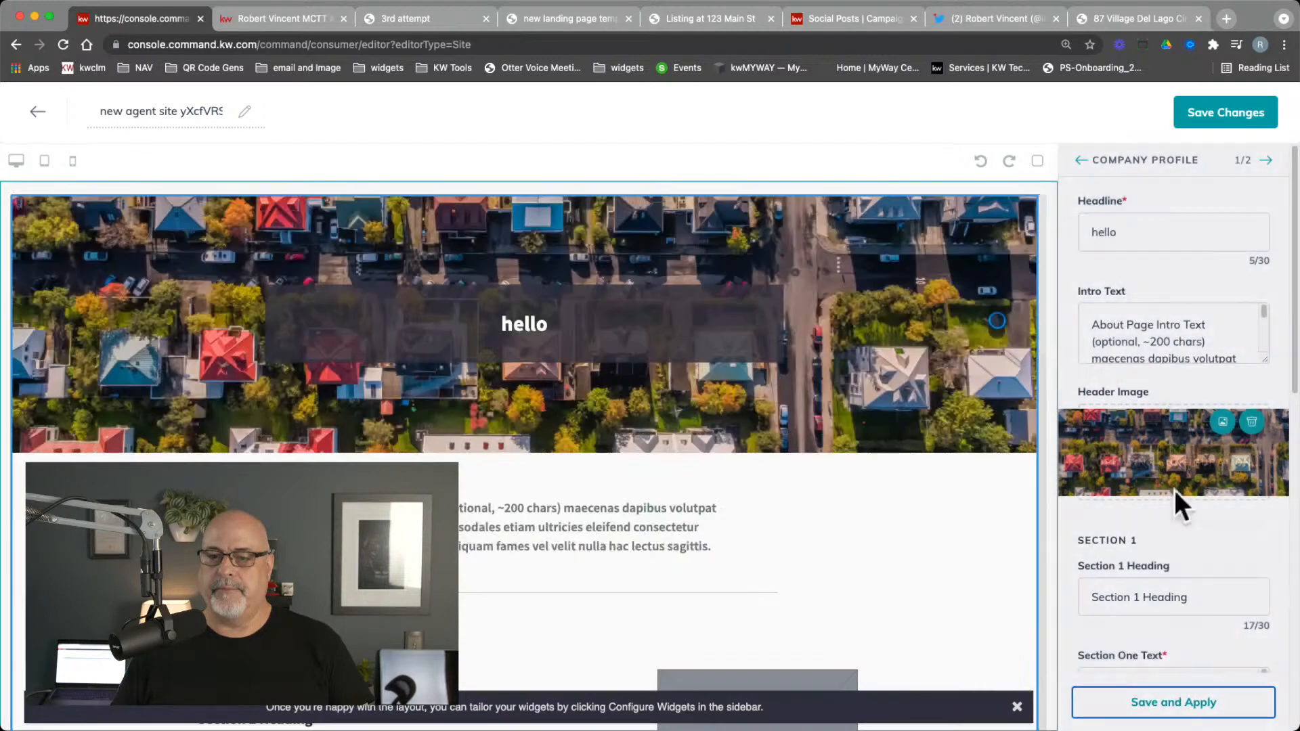
click(1212, 112)
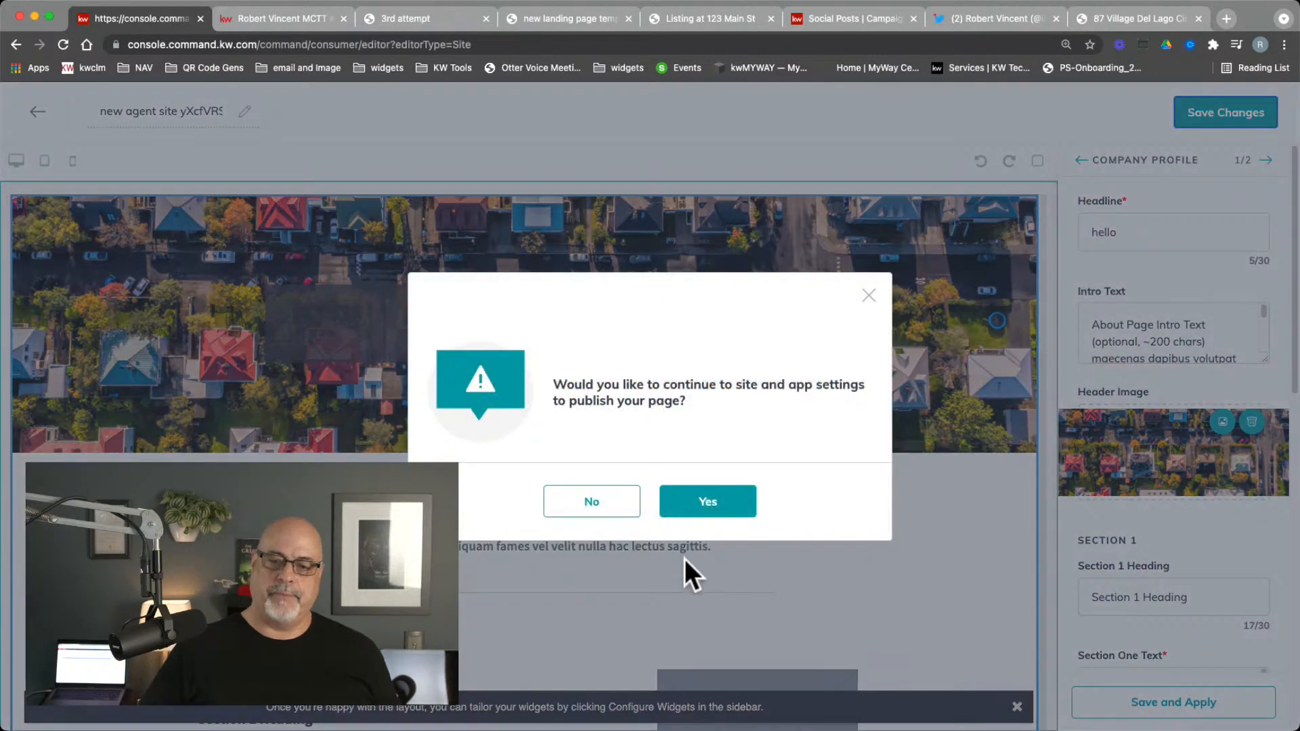
Step: Accept the publish prompt to open Site & App Settings on the Agent Site Pages section
click(698, 497)
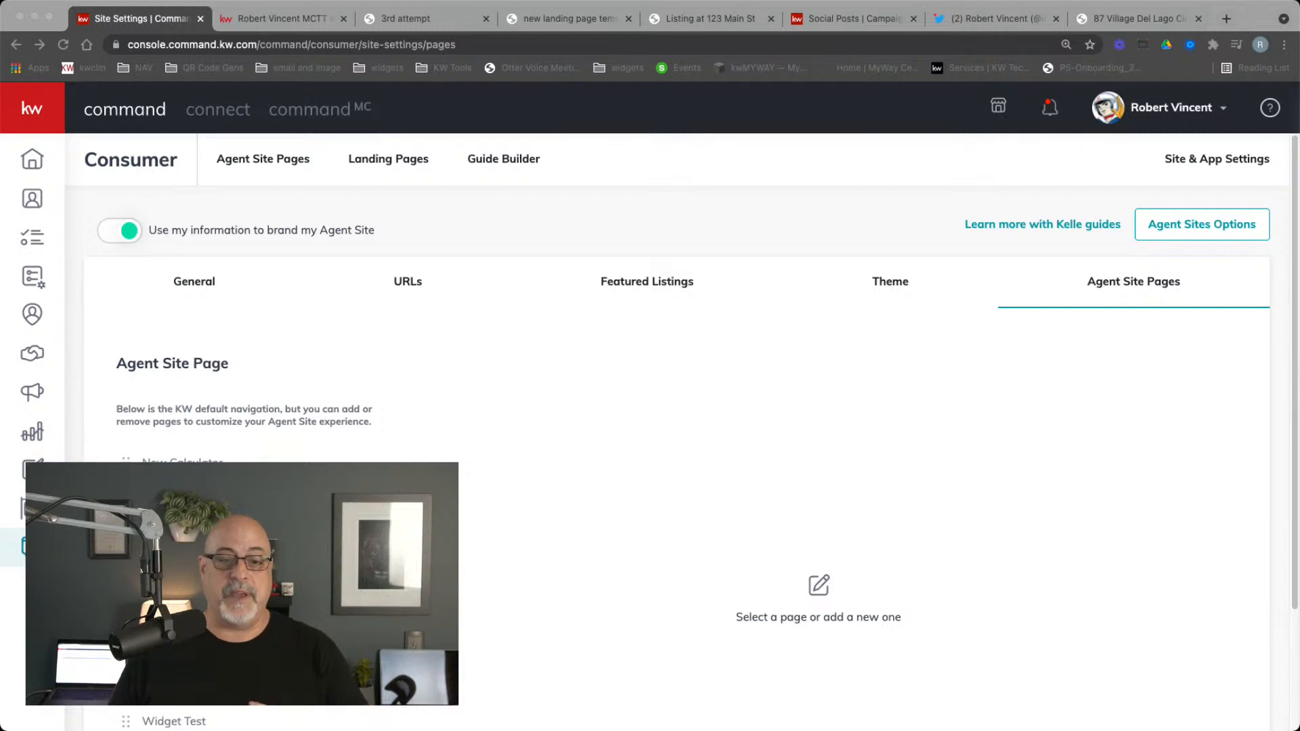
click(631, 141)
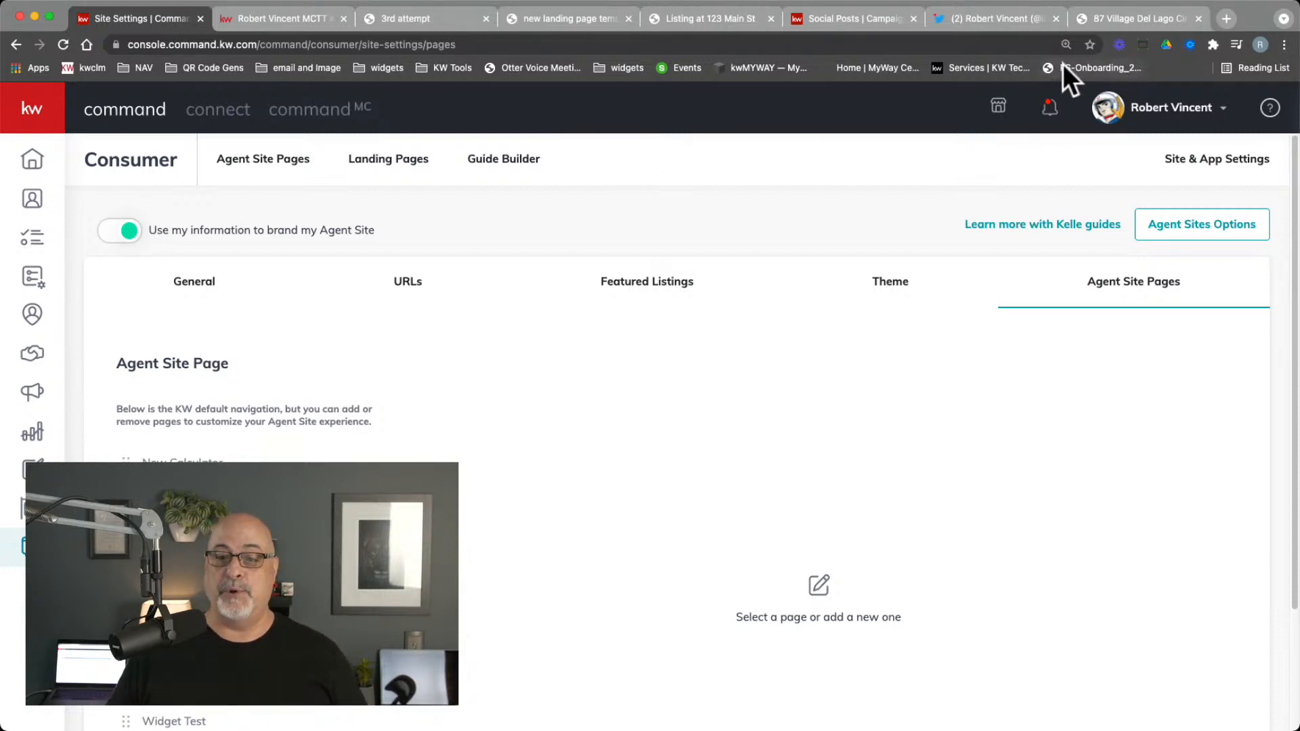
right_click(175, 21)
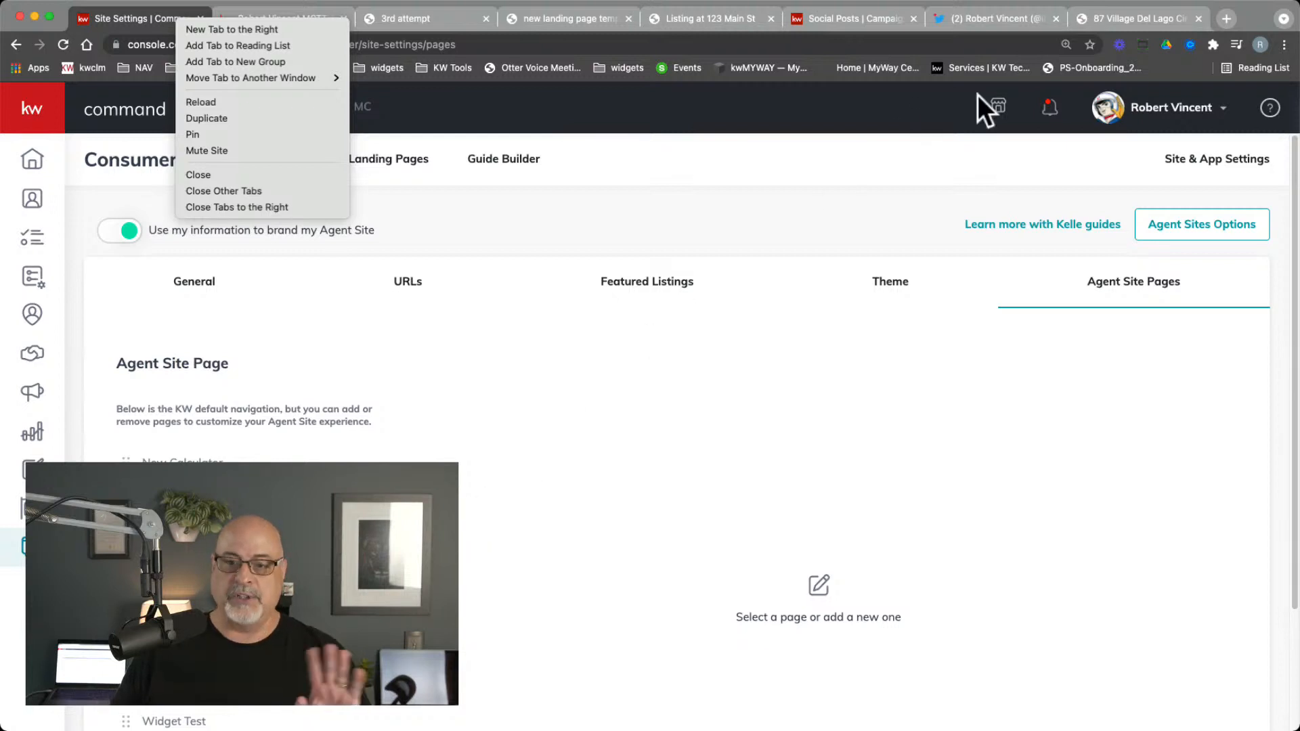
Step: Go to docs.google.com in a new tab and create a blank Untitled document
click(1221, 23)
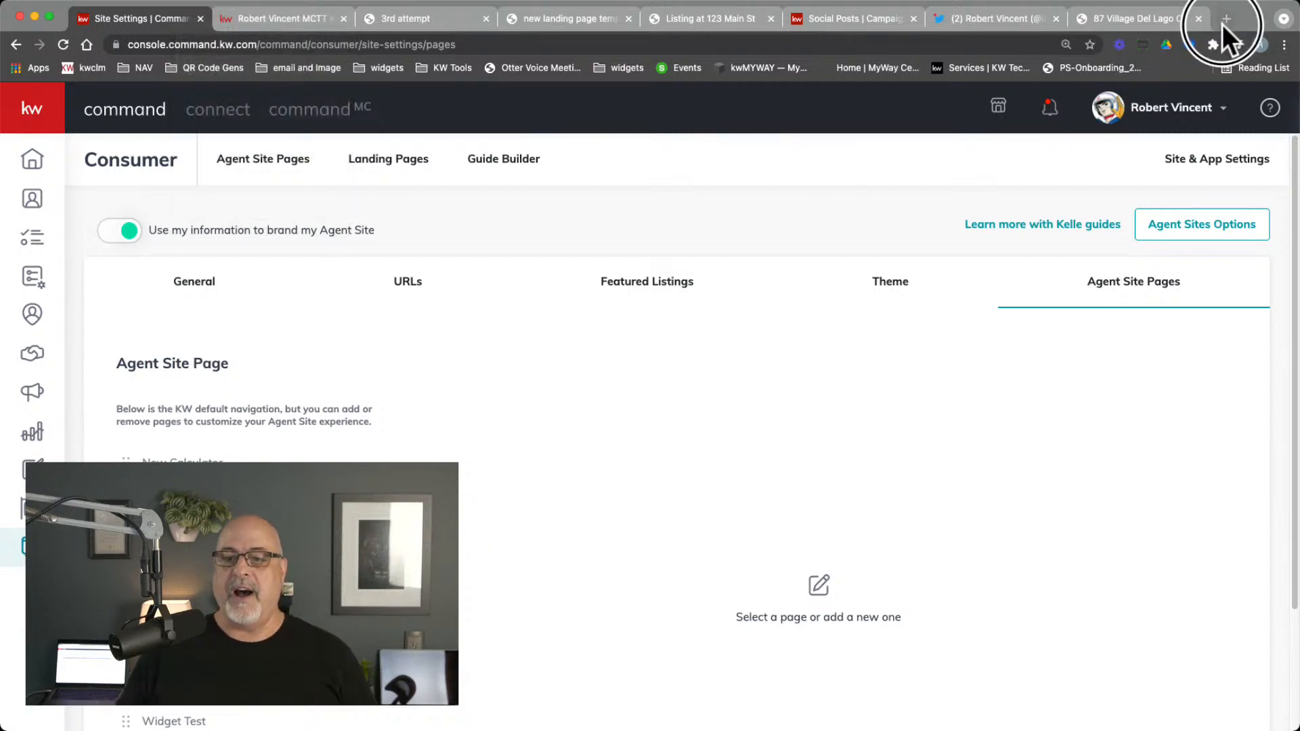
click(1224, 20)
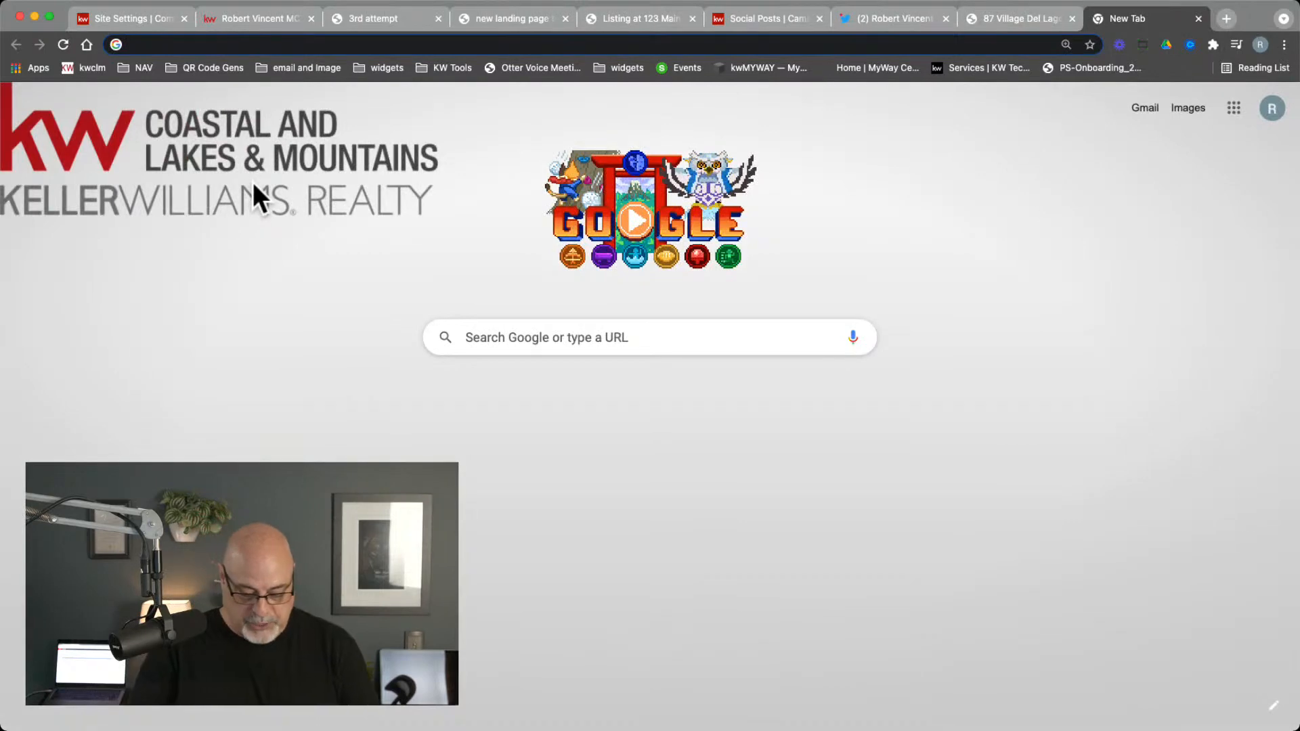
text(do)
key(Return)
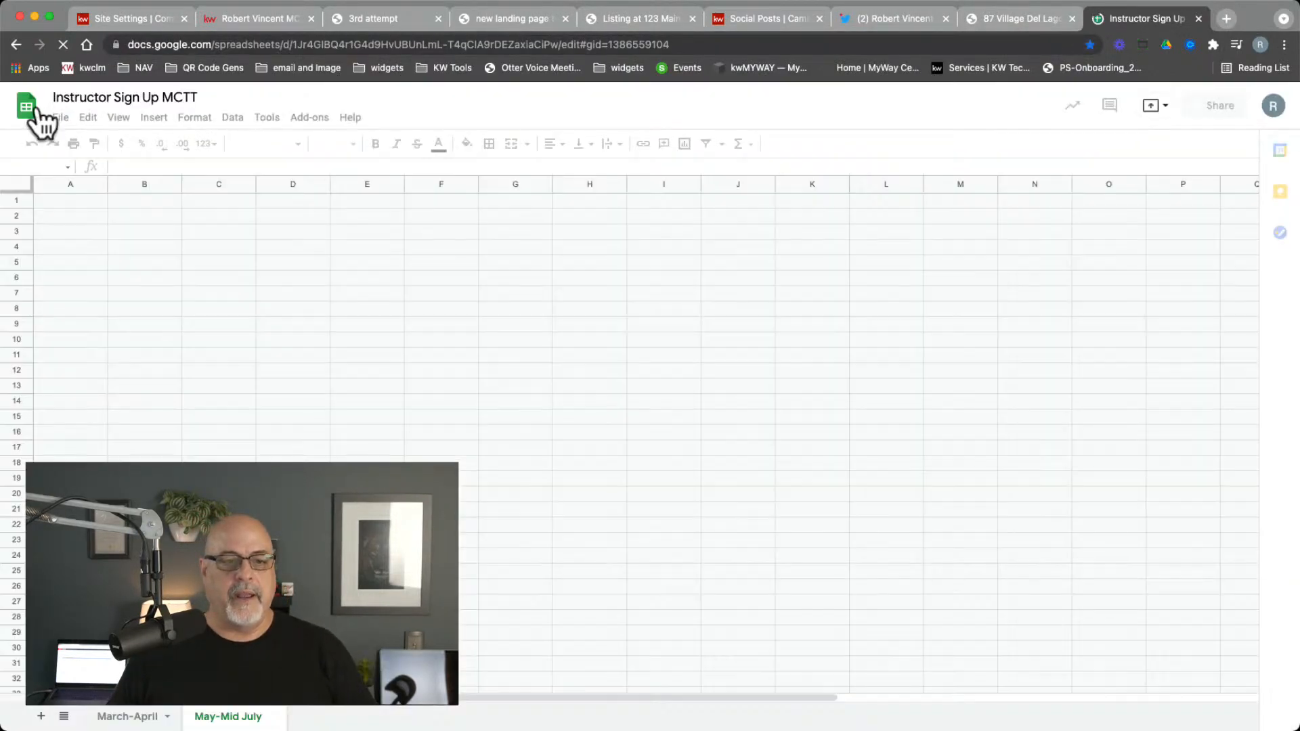
click(28, 109)
click(27, 107)
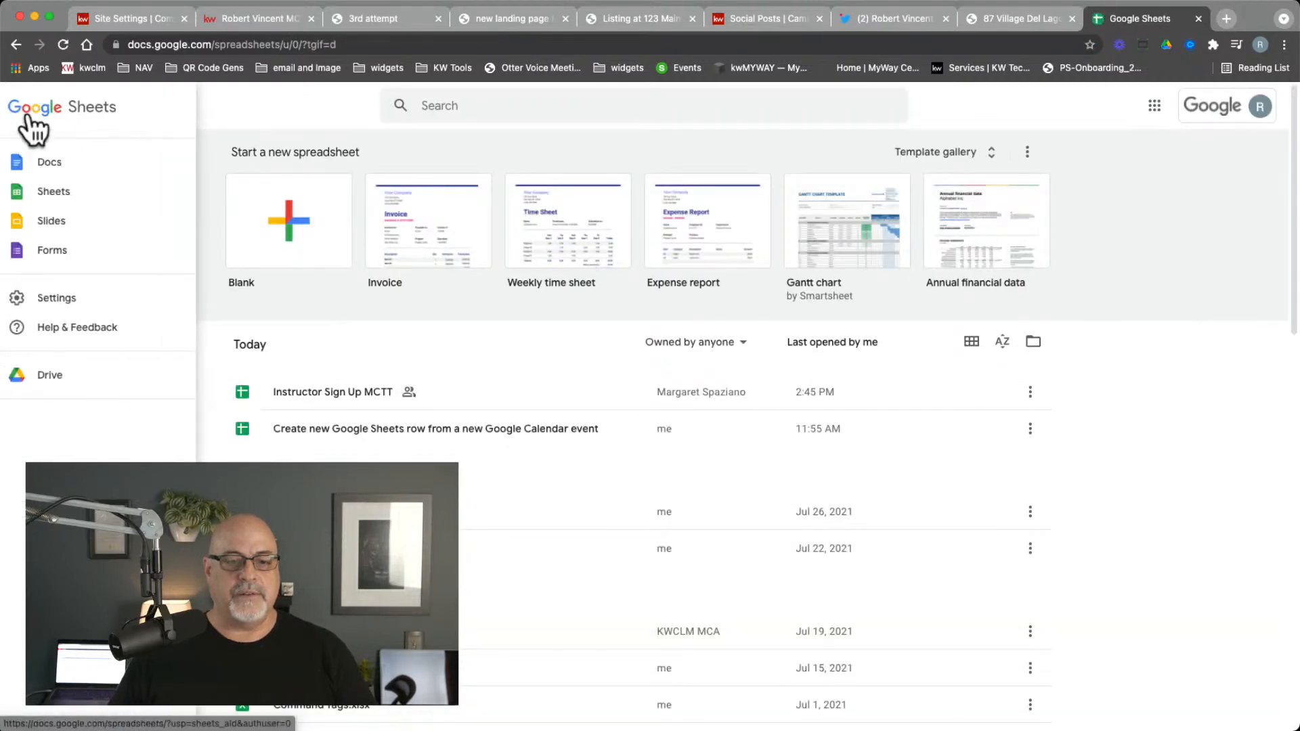
click(49, 164)
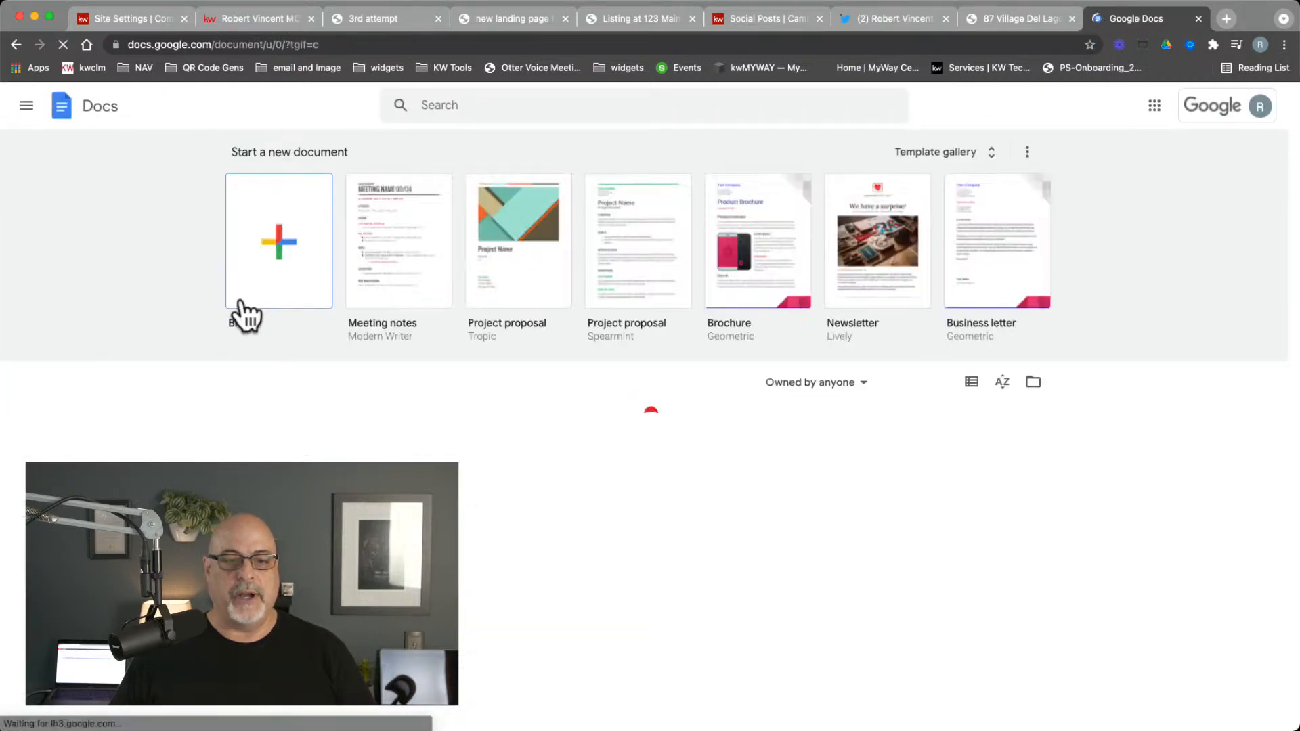
click(285, 257)
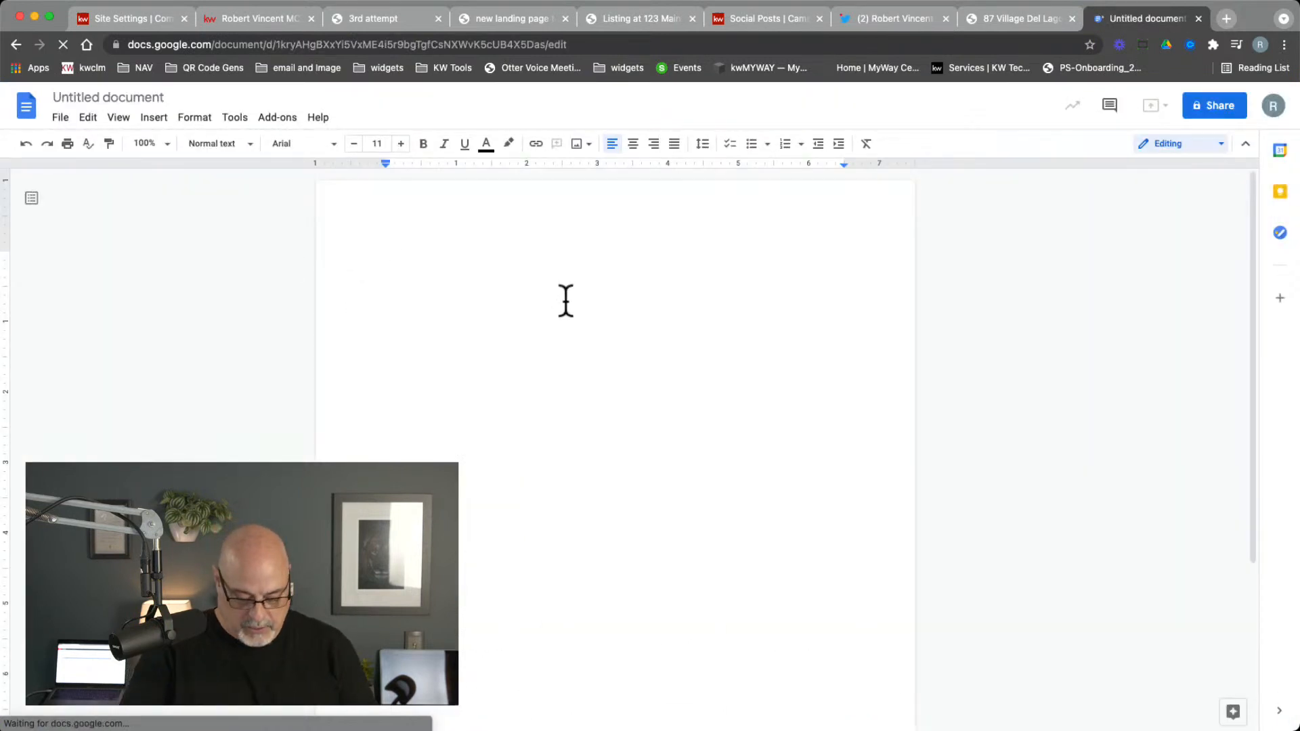
Step: Write 'Hello' as a bold, enlarged, centered heading
text(Hello)
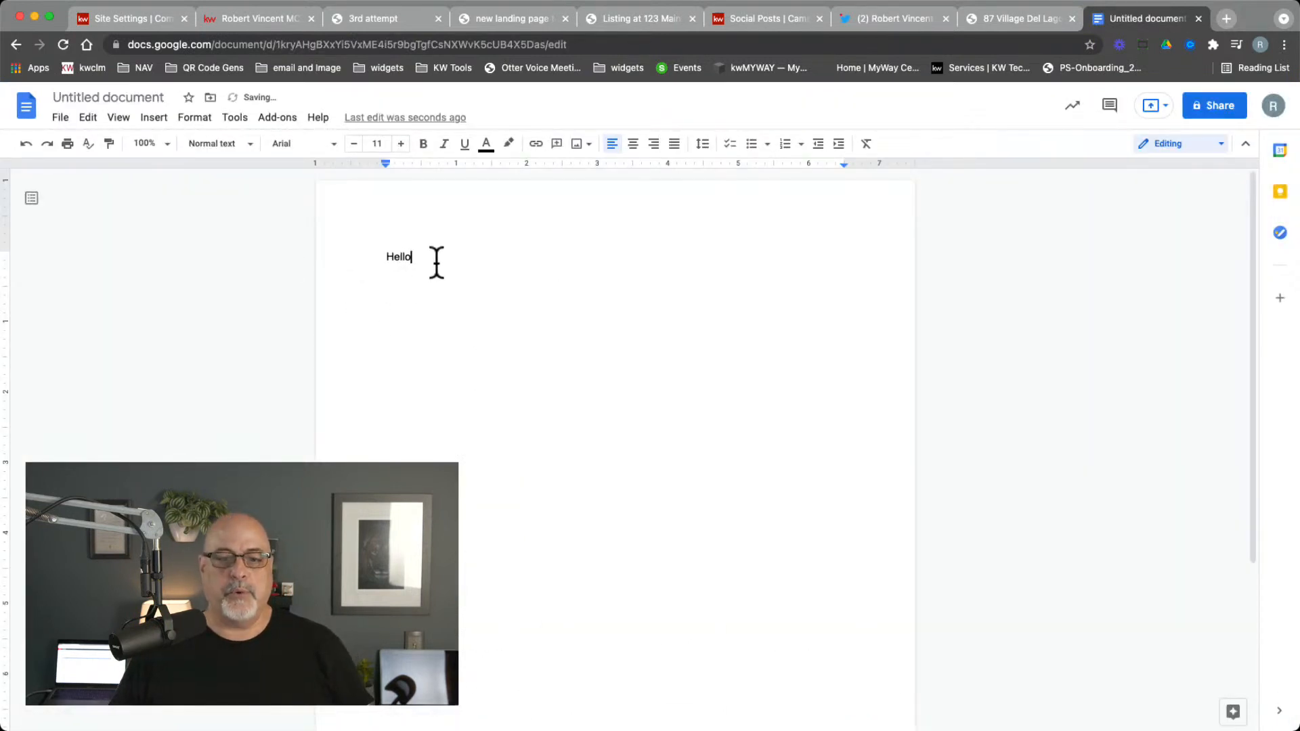
drag(435, 261, 319, 244)
click(426, 148)
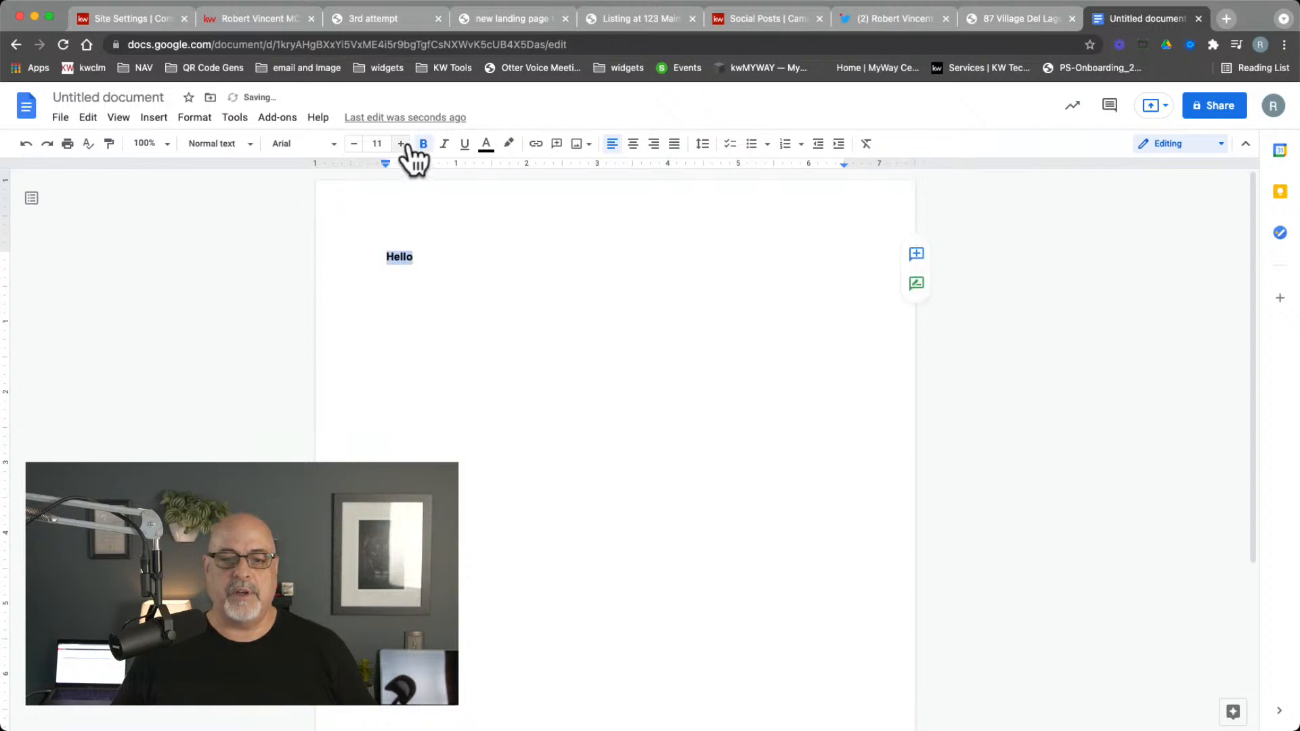
click(405, 146)
click(404, 145)
click(404, 146)
click(404, 145)
click(404, 146)
click(404, 145)
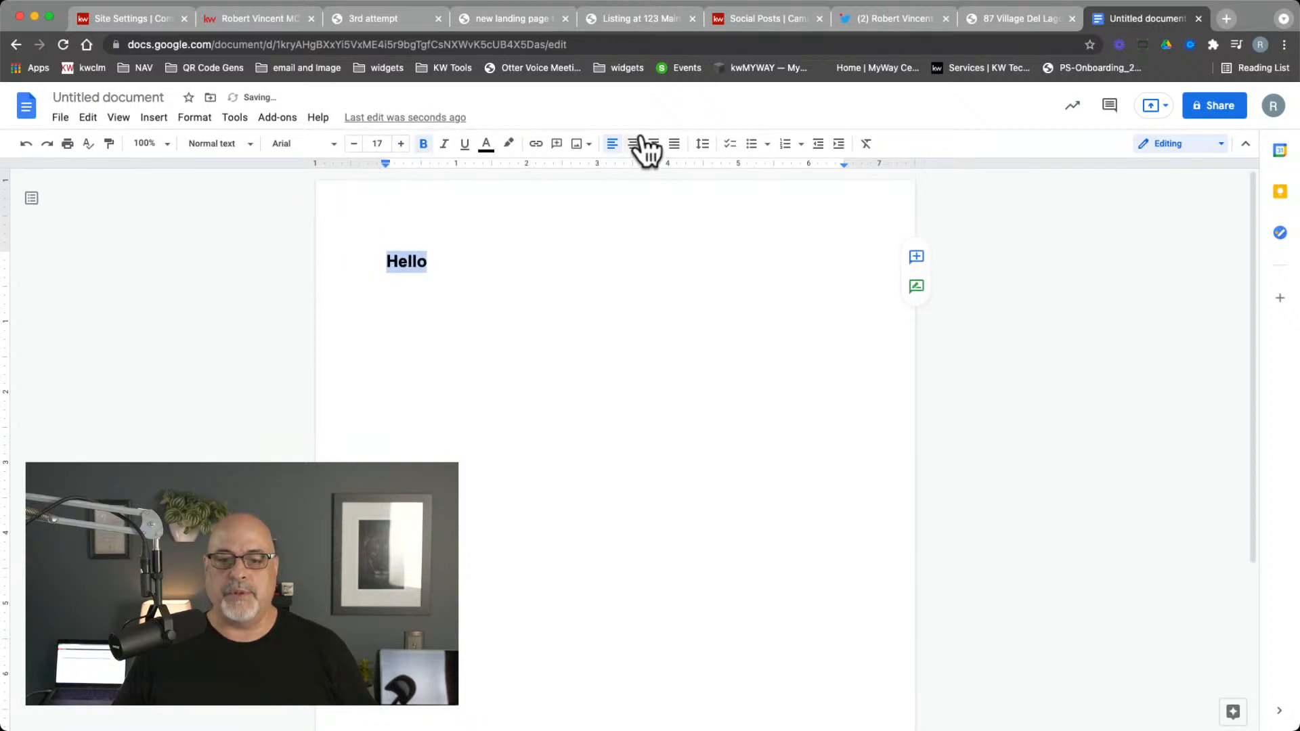
click(633, 144)
click(674, 271)
Step: Add a left-aligned line 'here is my cool.' below Hello and bring up the image insert options
key(Return)
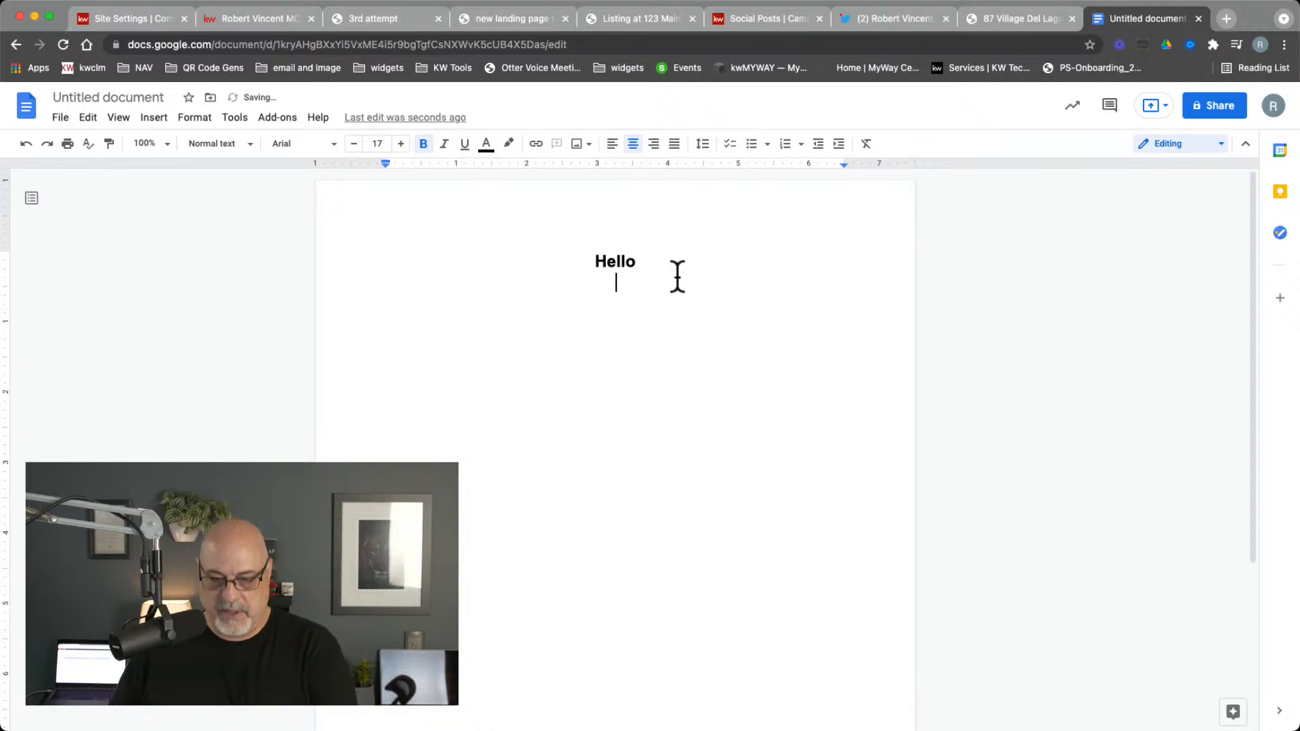
click(611, 143)
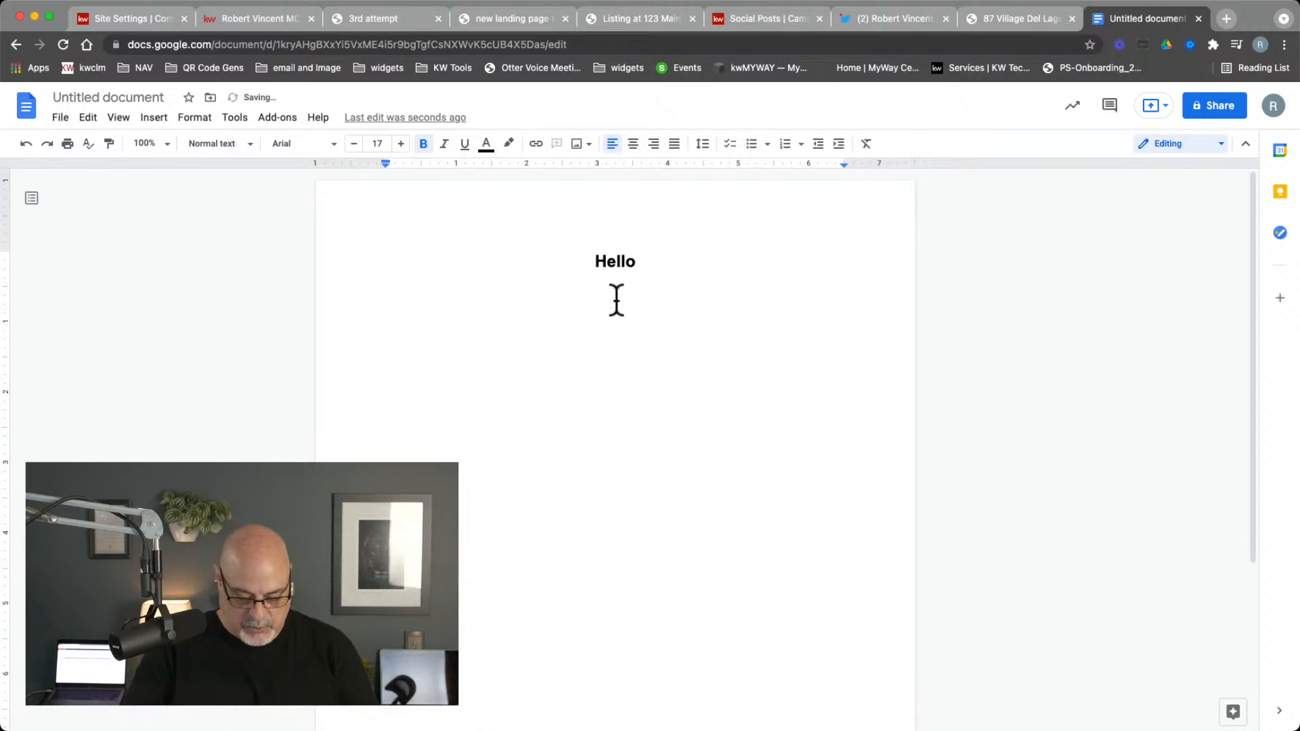
text(here is )
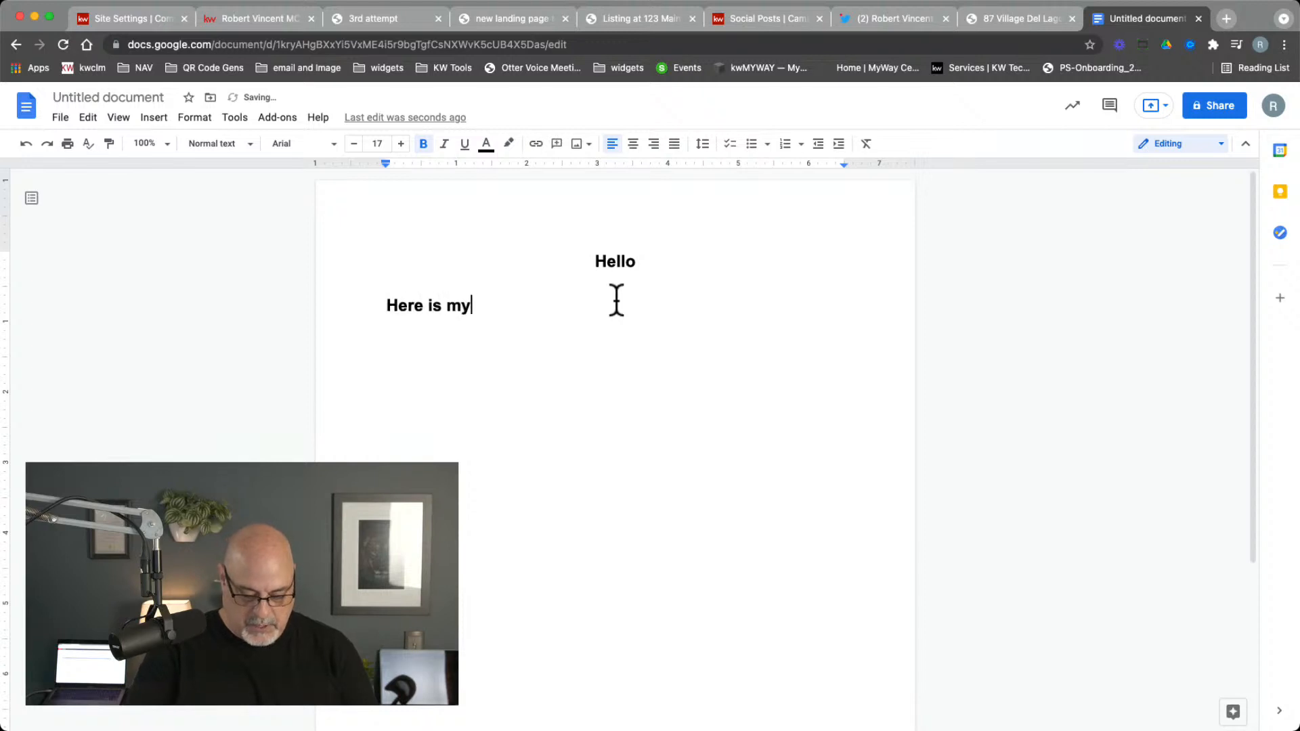
text(my cool)
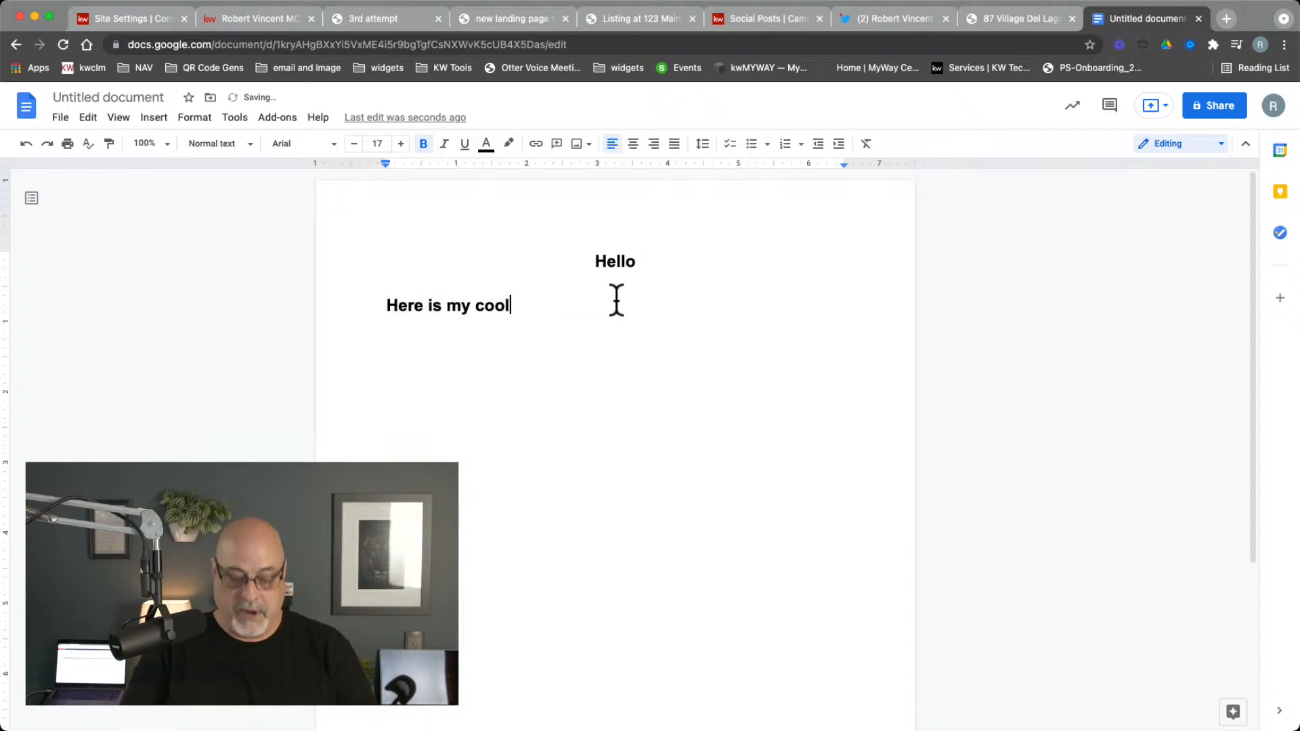
text(.)
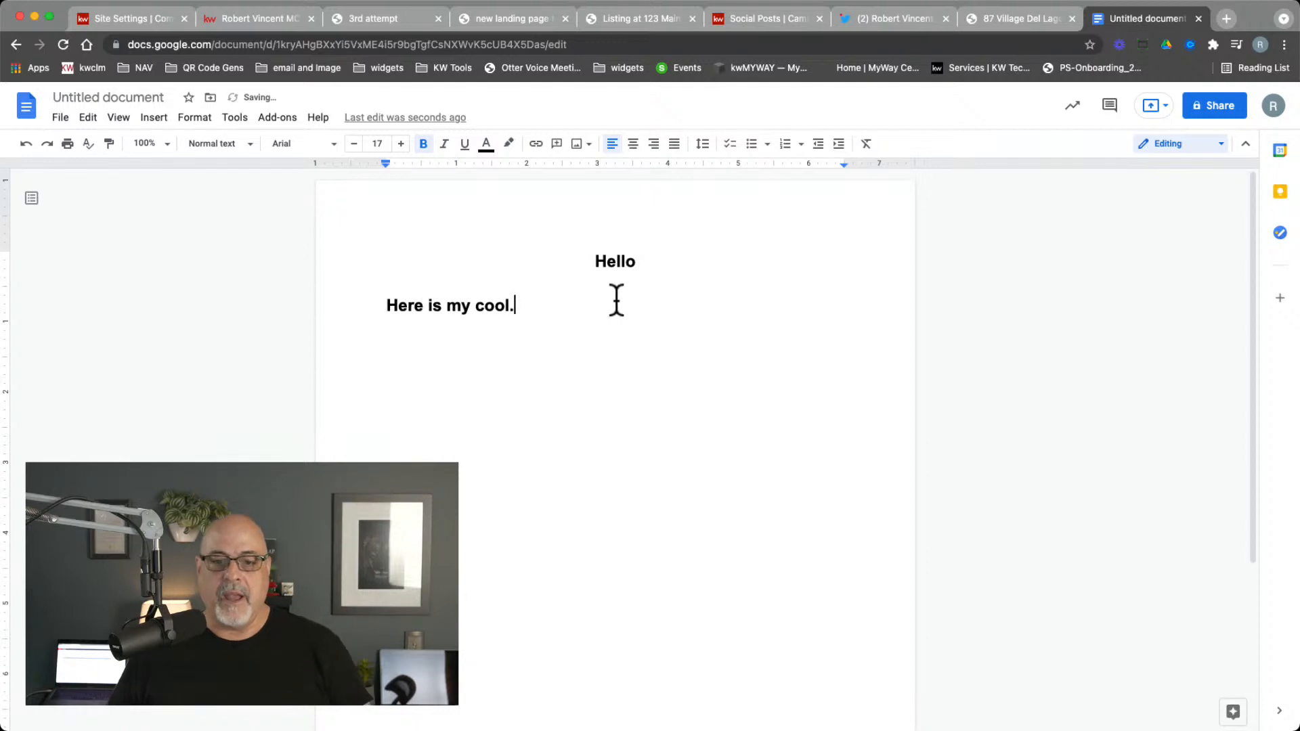
key(Return)
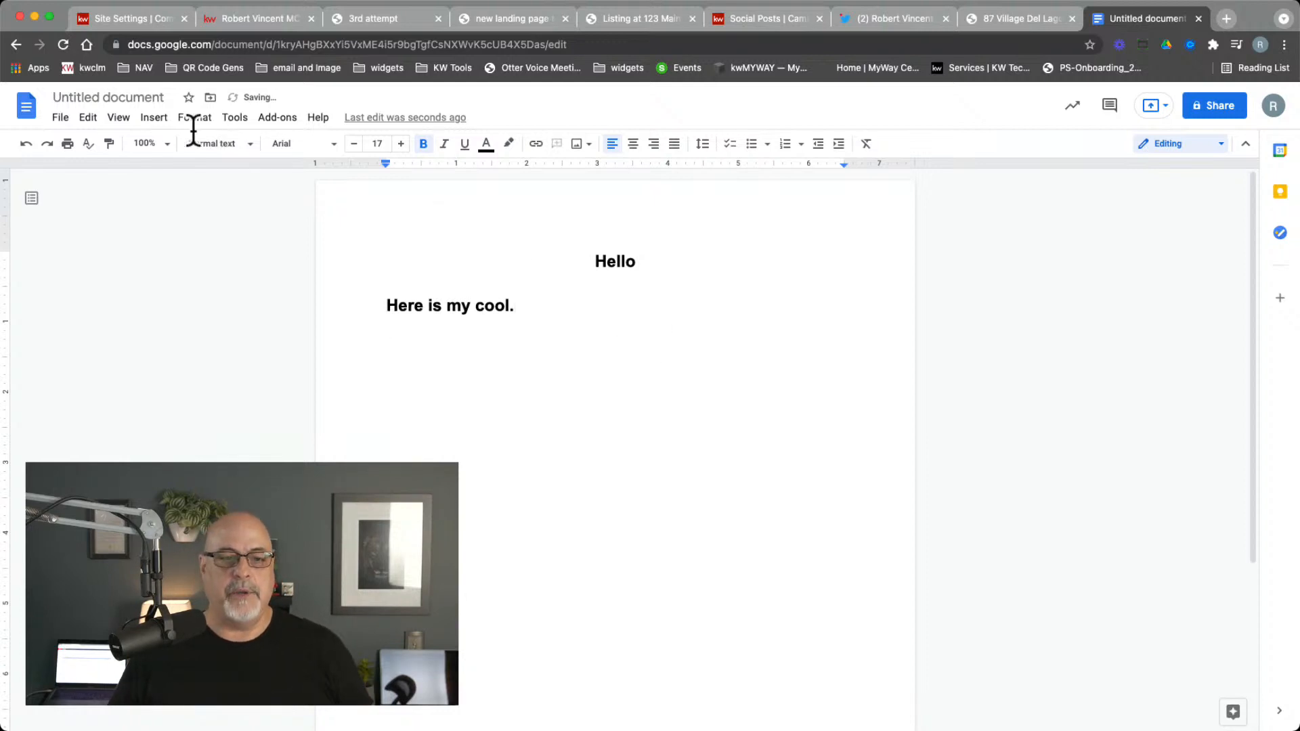
click(155, 118)
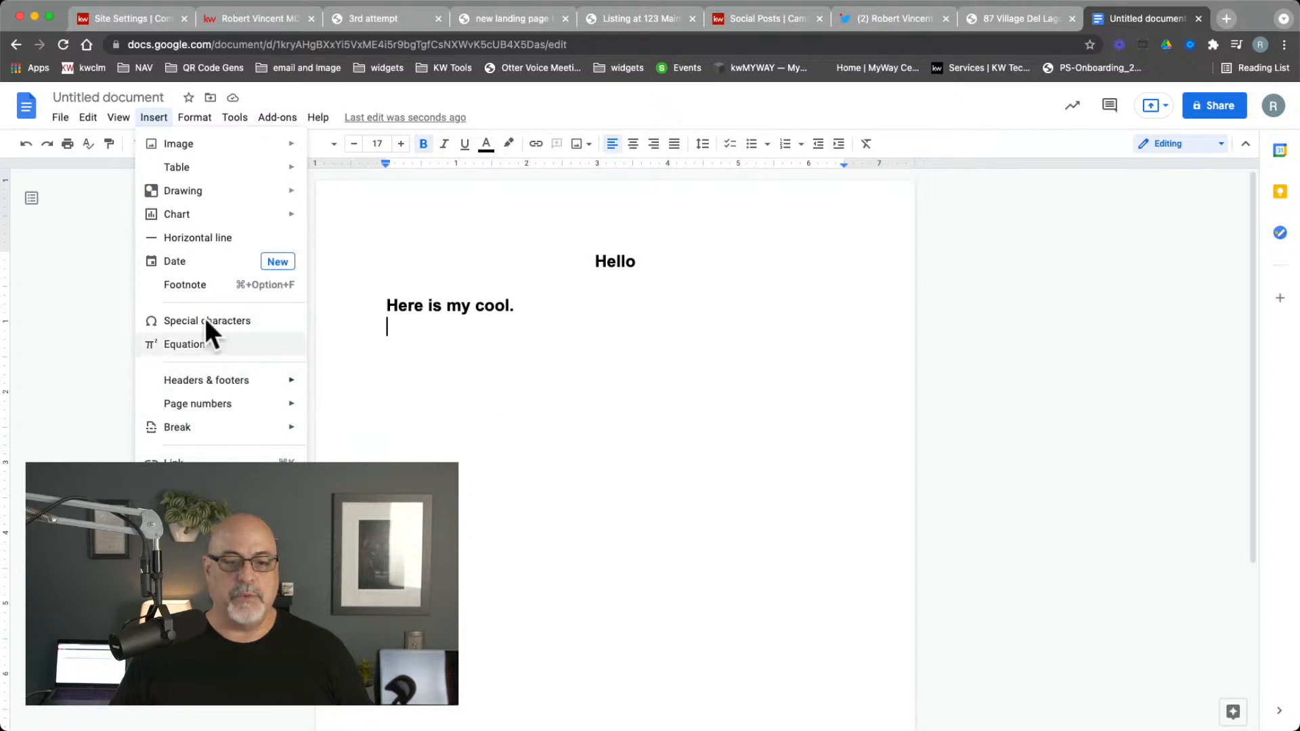
mouse_move(208, 167)
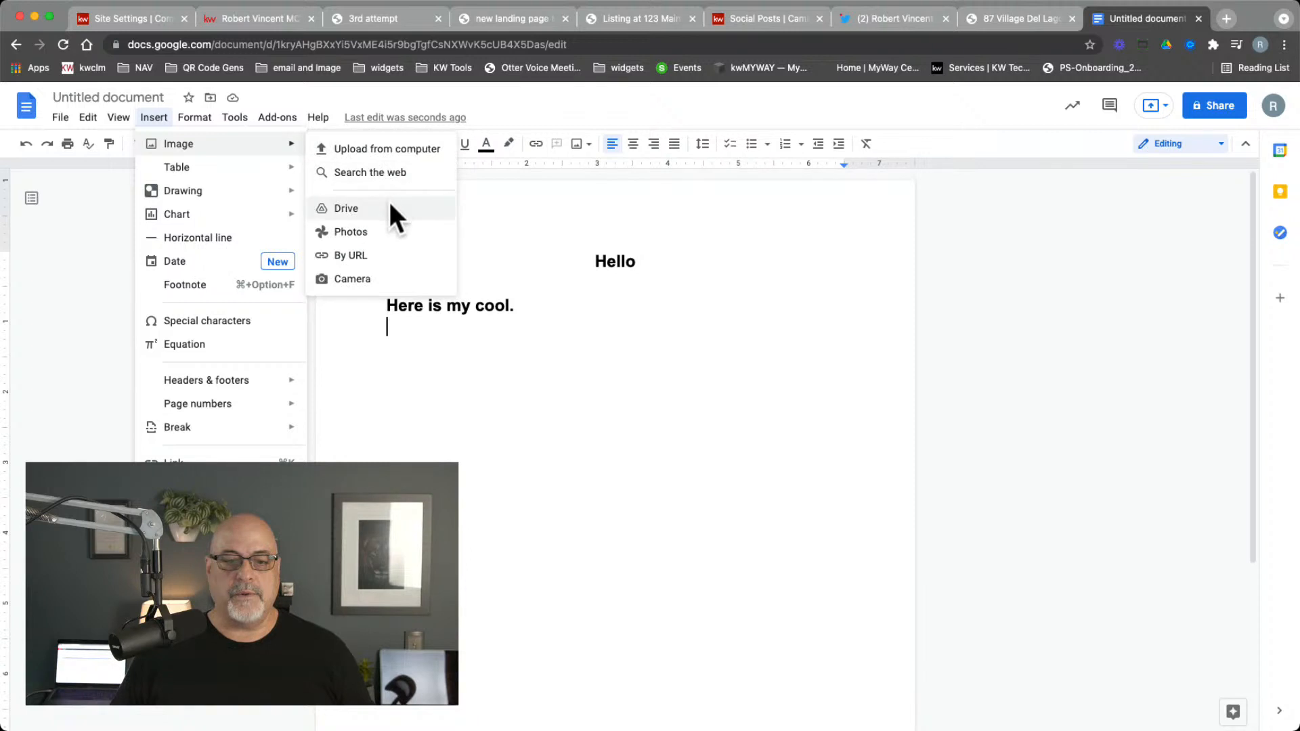
Step: Upload the yellow No Techlab Today image, shrink it and center it on the page
click(391, 150)
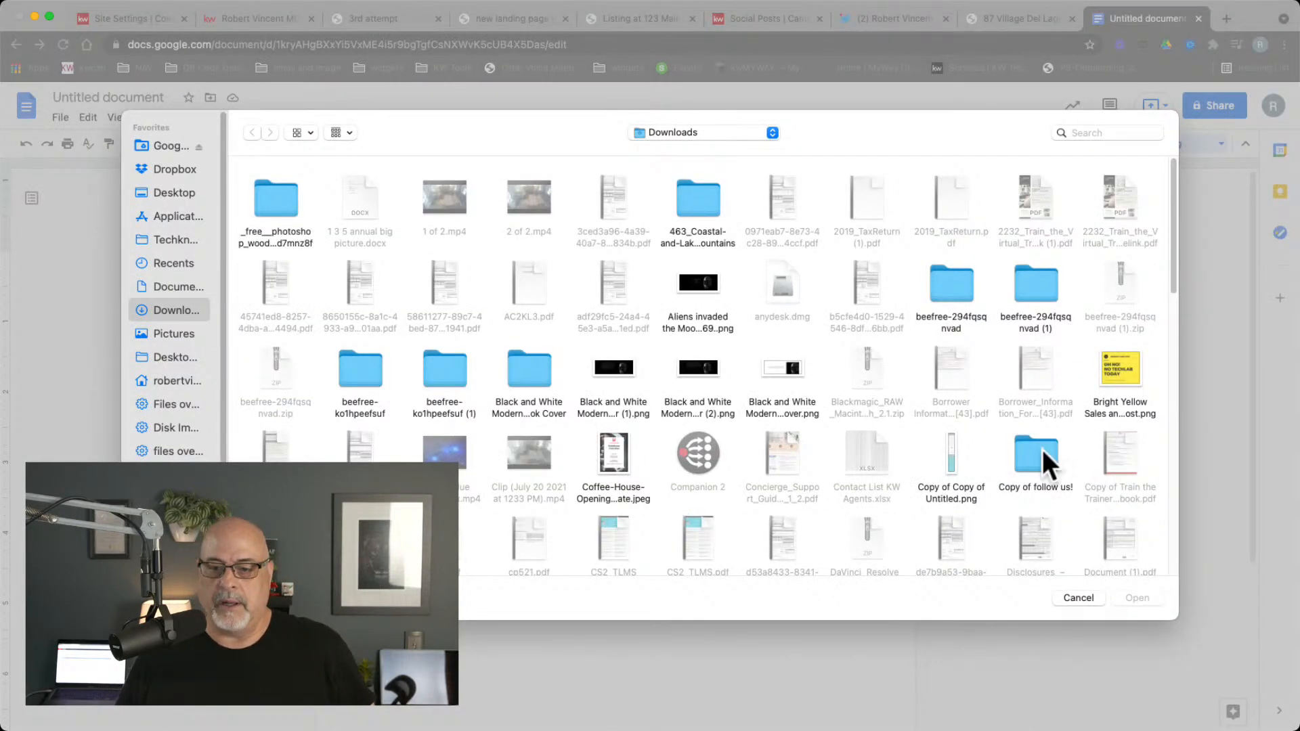
click(1136, 373)
double_click(1136, 374)
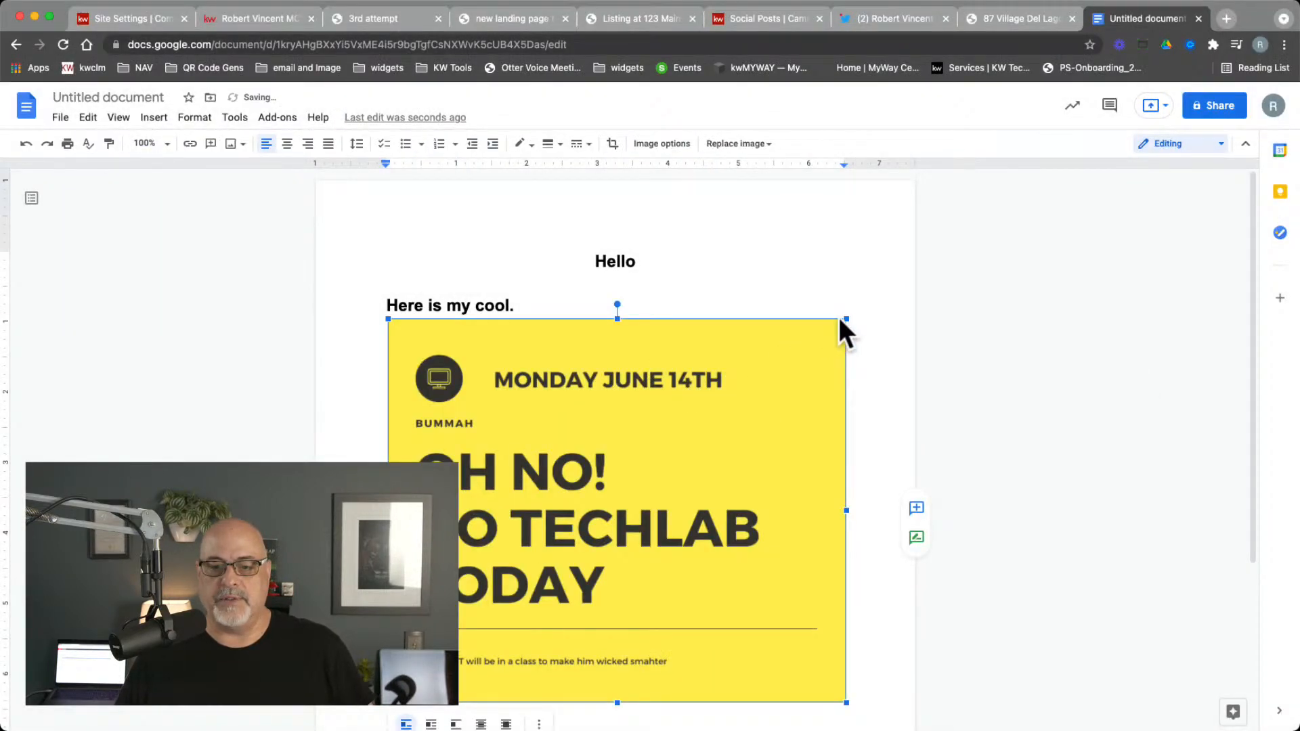
click(845, 315)
click(845, 320)
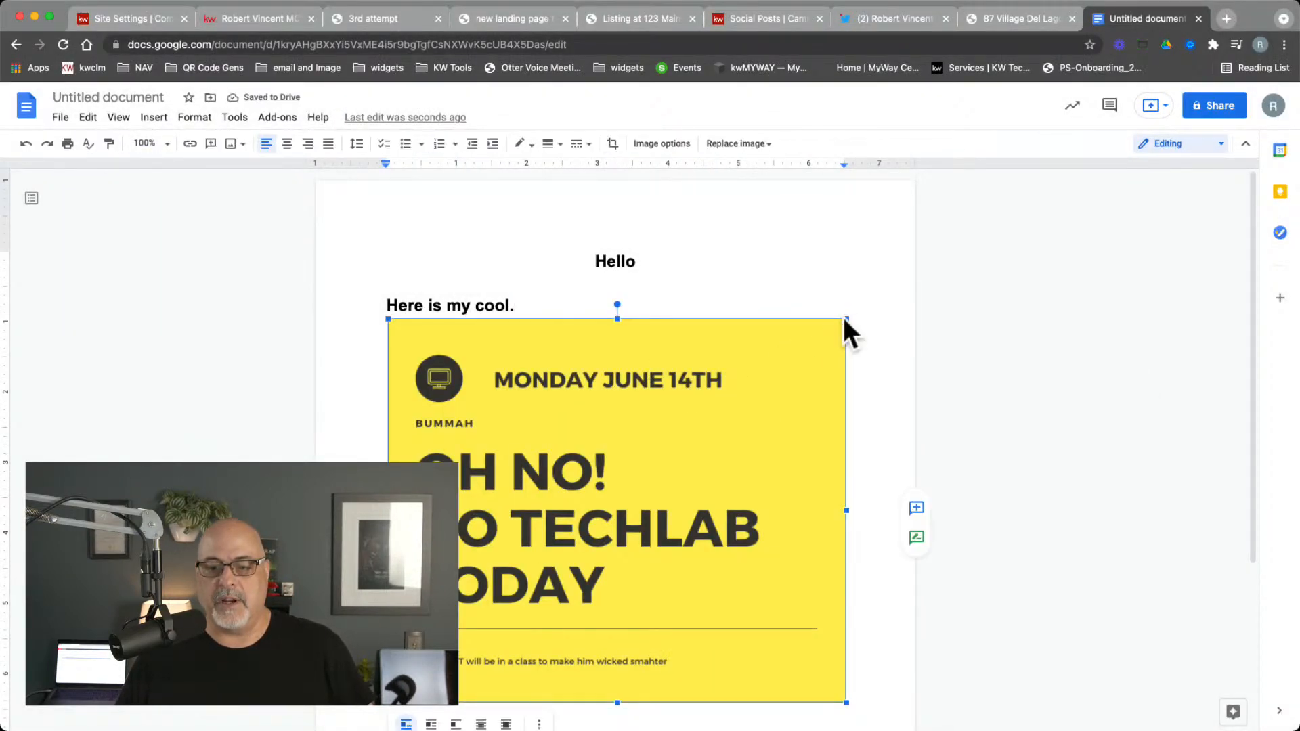
drag(845, 318, 719, 425)
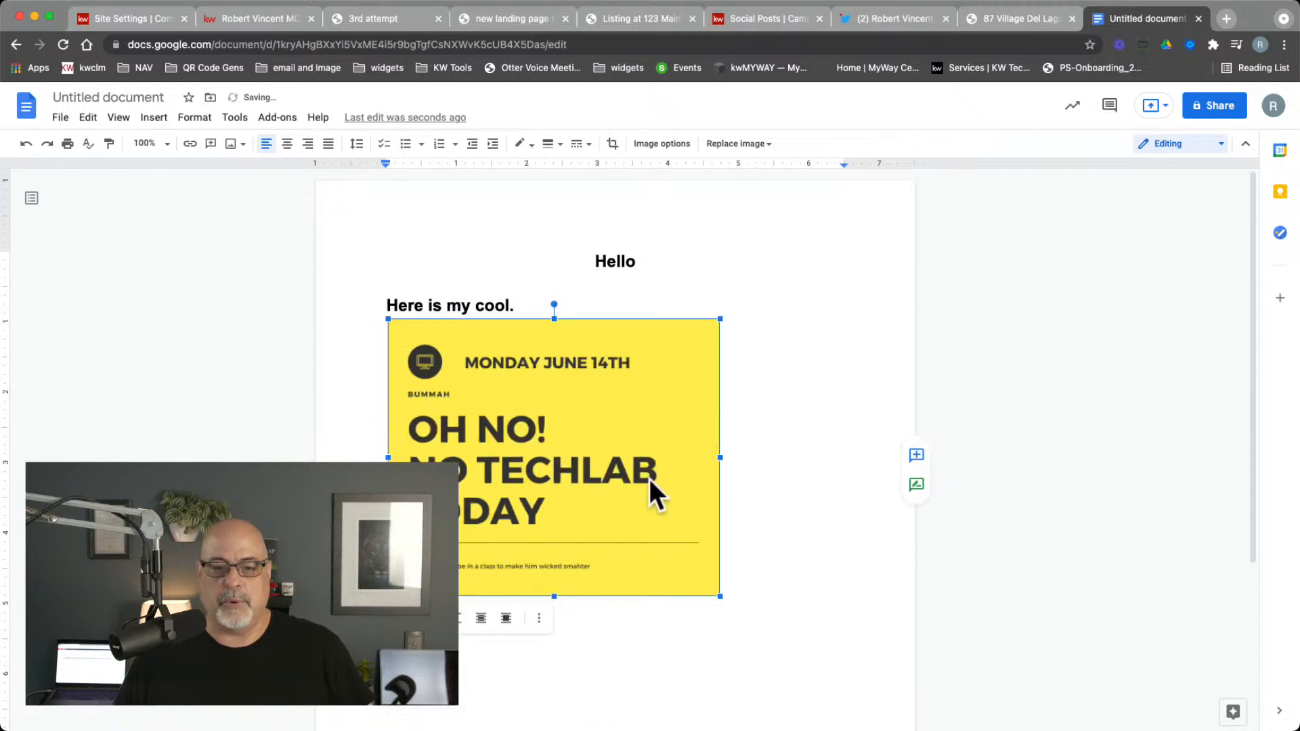
click(291, 144)
Step: Repeat 'Here is my cool.' into a longer paragraph and remove the empty line above the image
click(545, 300)
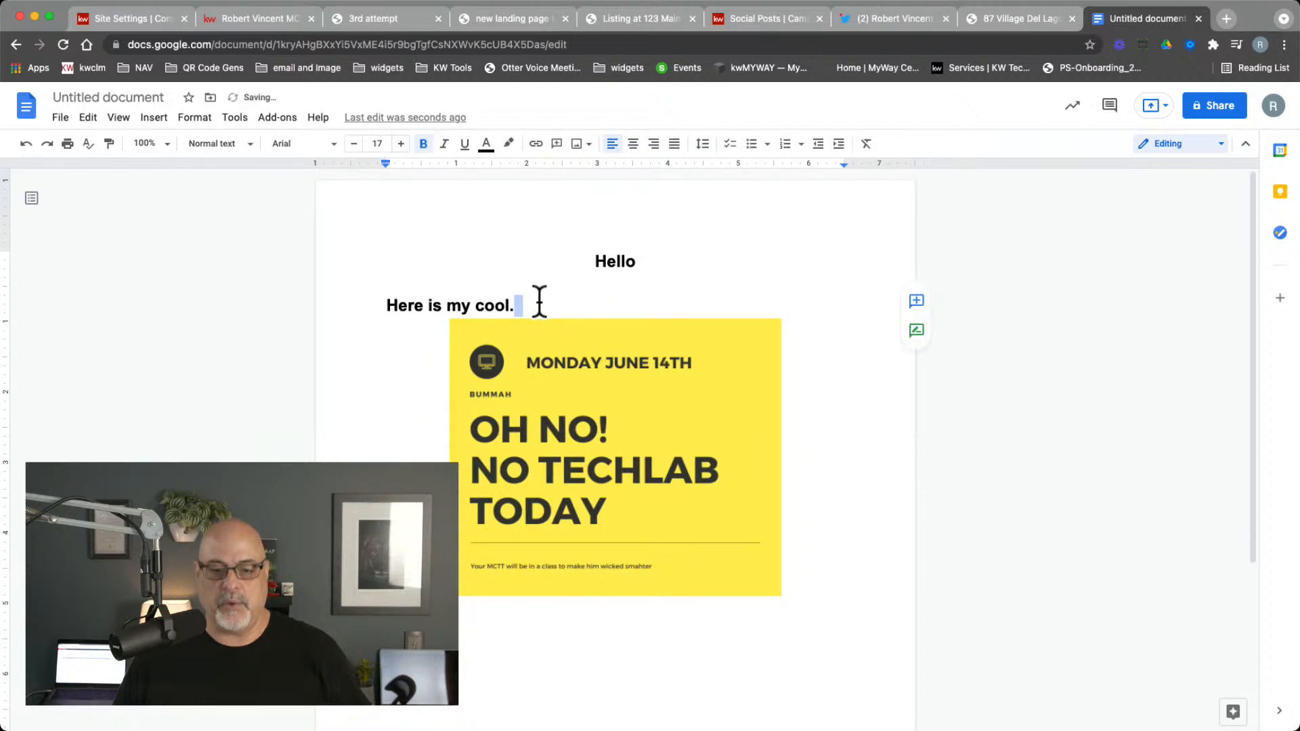
key(Return)
drag(539, 302, 394, 290)
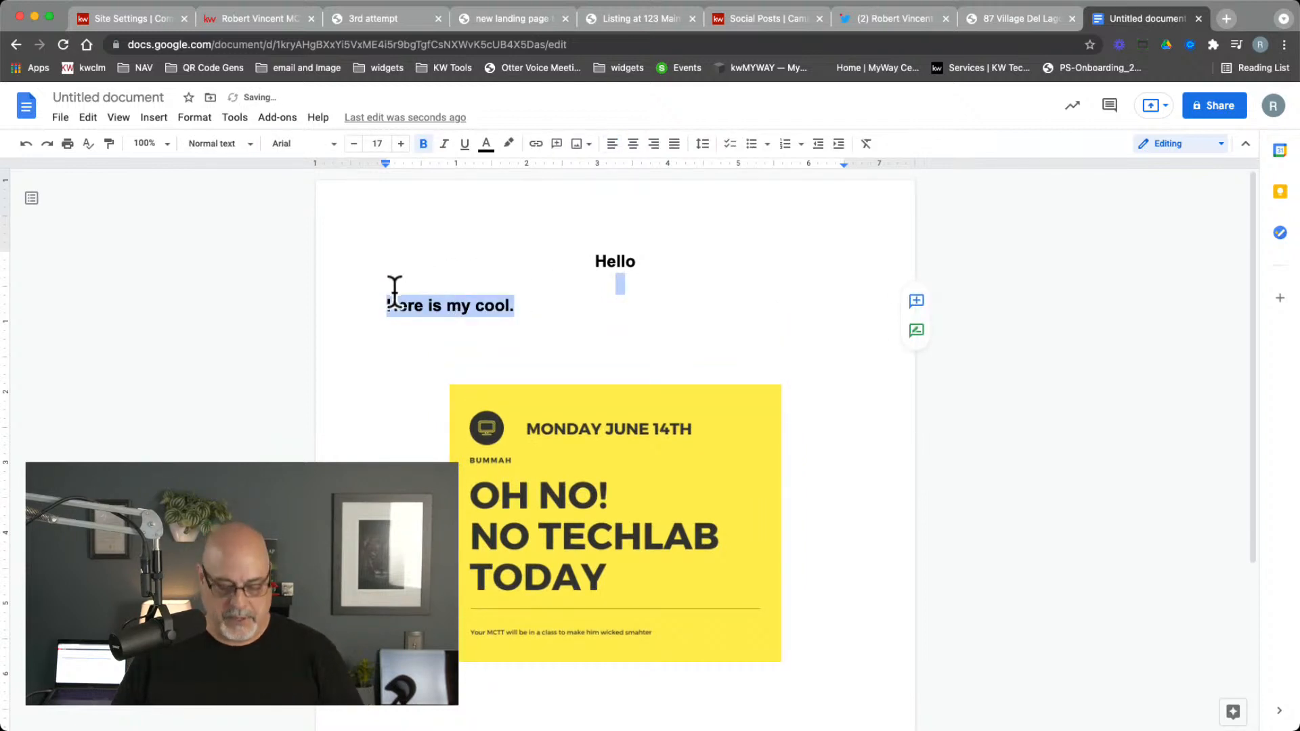
double_click(482, 323)
double_click(536, 302)
drag(537, 301, 374, 308)
key(ctrl+c)
key(ctrl+v)
key(ctrl+v)
key(ctrl+v)
key(ctrl+v)
key(ctrl+v)
key(ctrl+v)
key(ctrl+v)
key(ctrl+v)
key(ctrl+v)
key(ctrl+v)
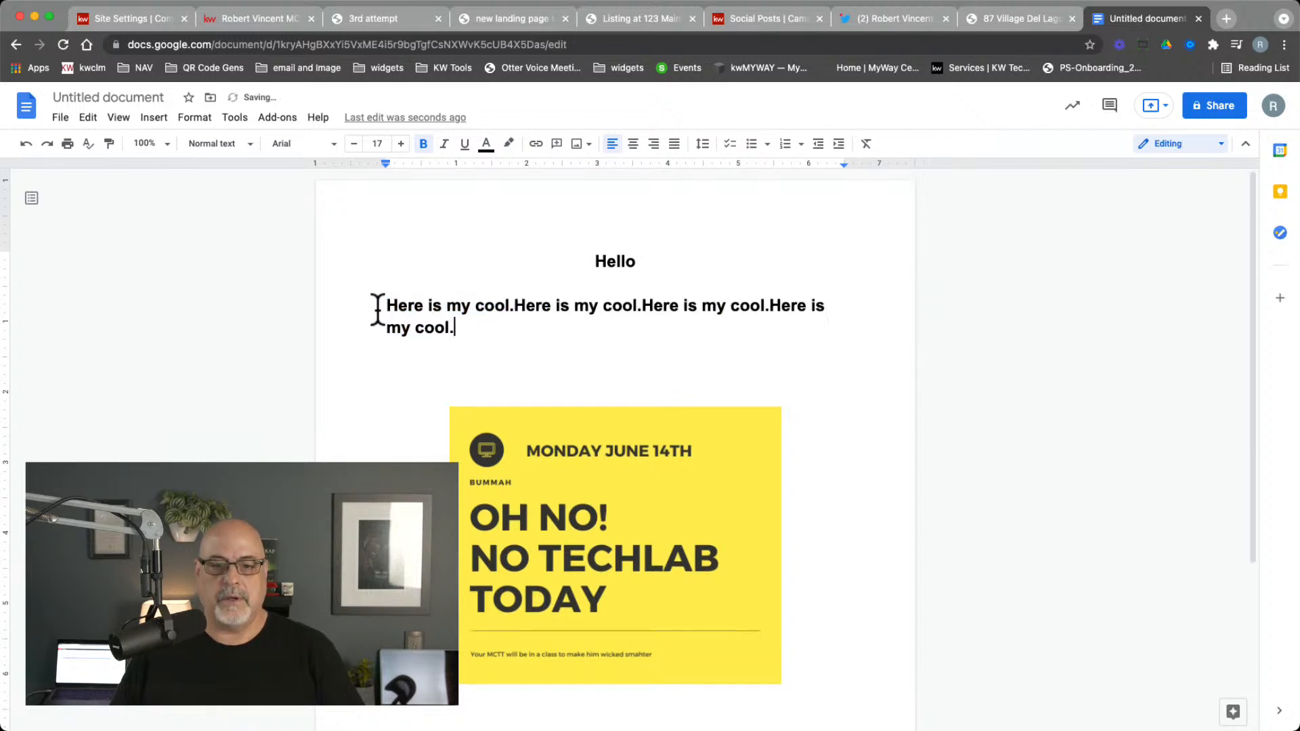
key(ctrl+v)
key(ctrl+v)
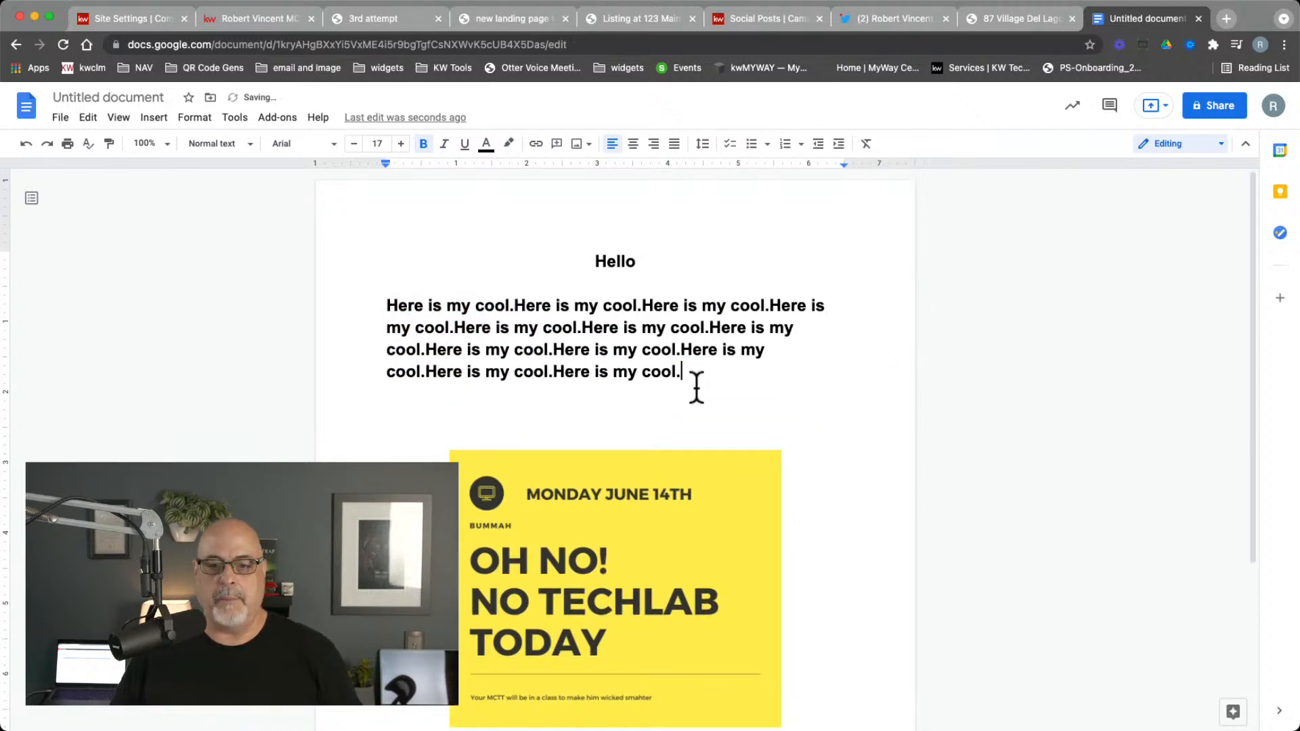
double_click(762, 431)
key(BackSpace)
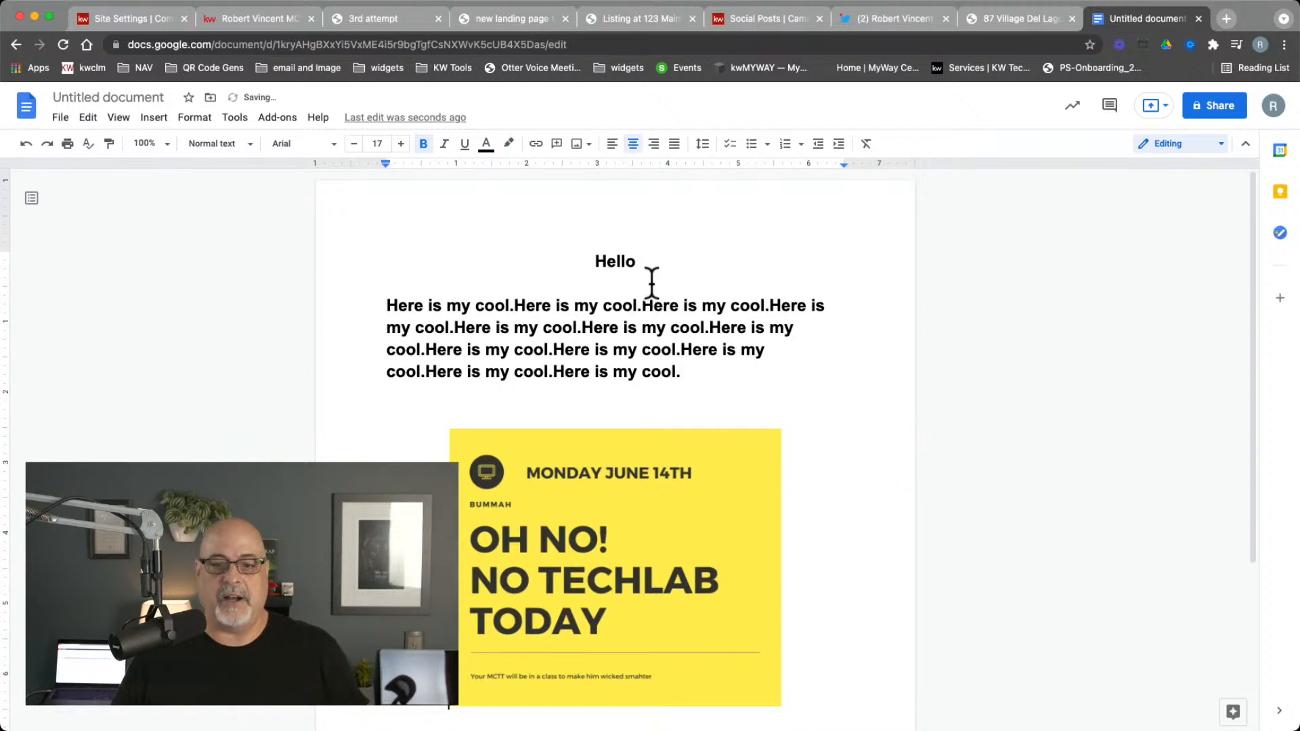
double_click(612, 257)
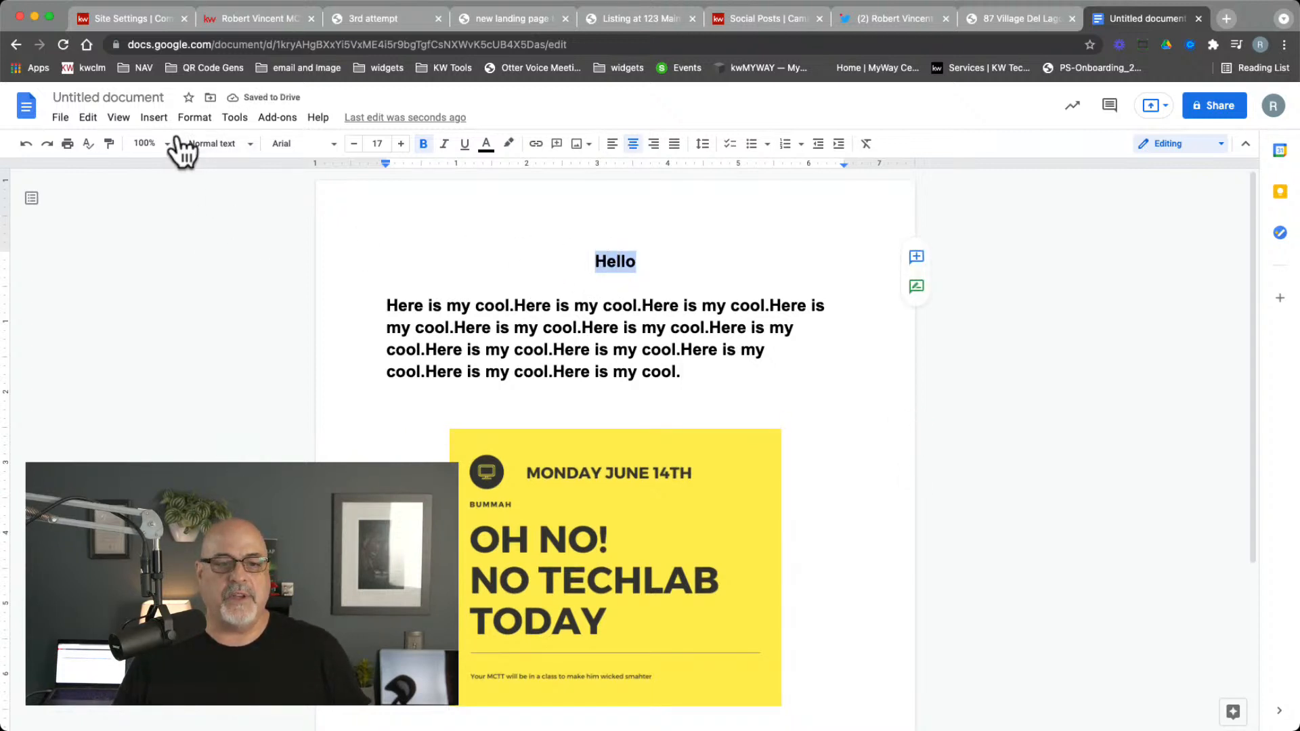
Step: Apply the Title style to Hello, select the whole document, and switch to the KW Command tab
click(221, 143)
click(228, 239)
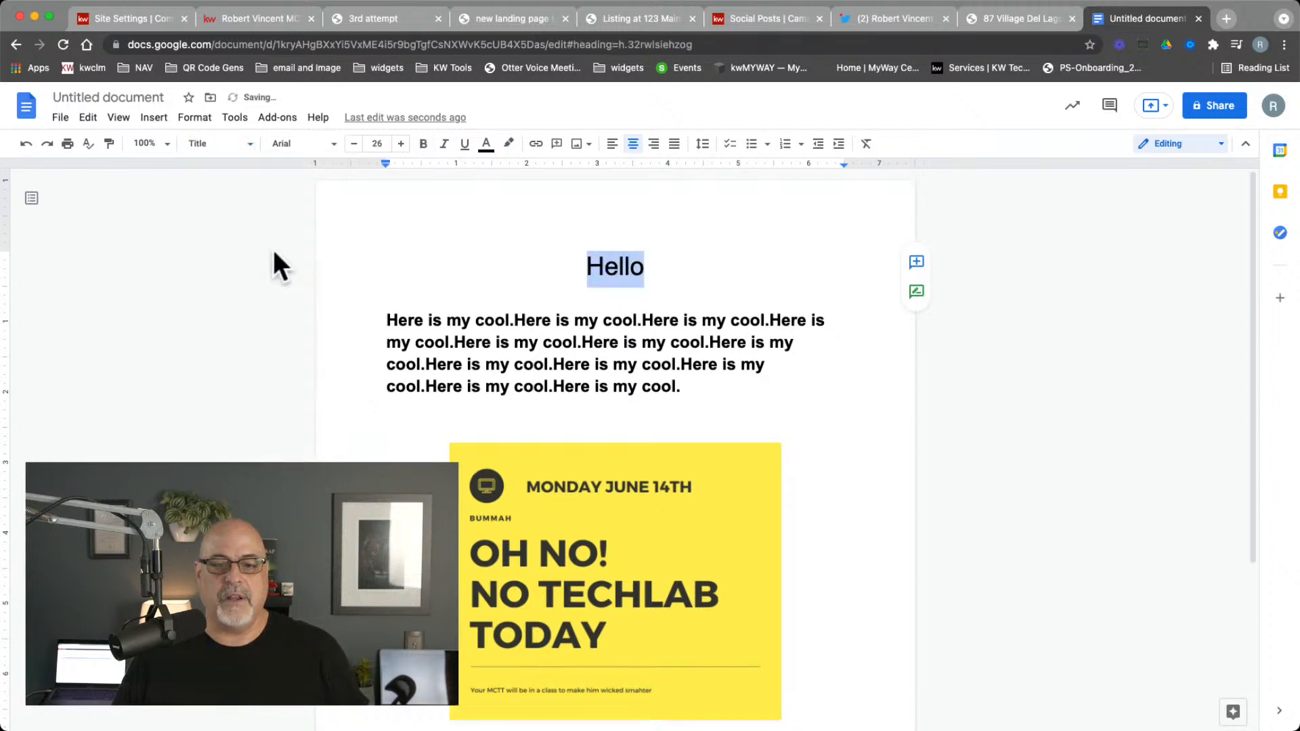
click(795, 345)
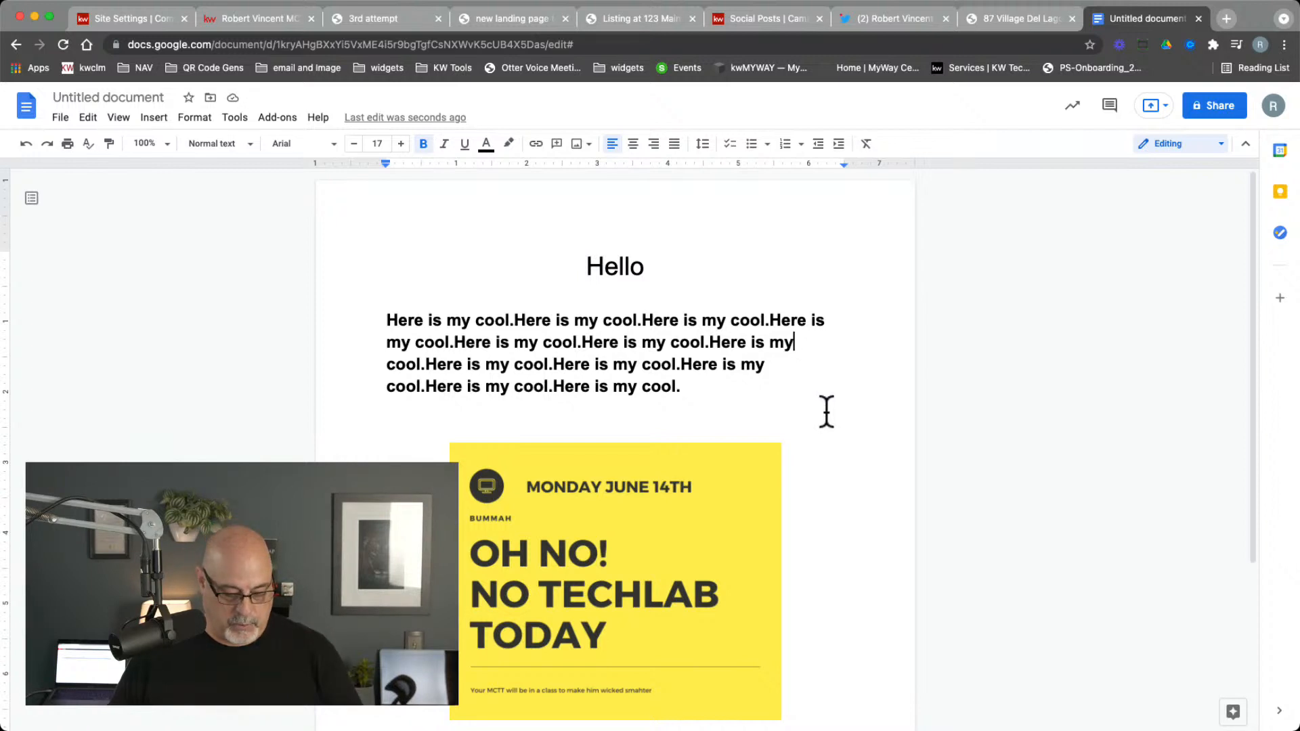
key(super+a)
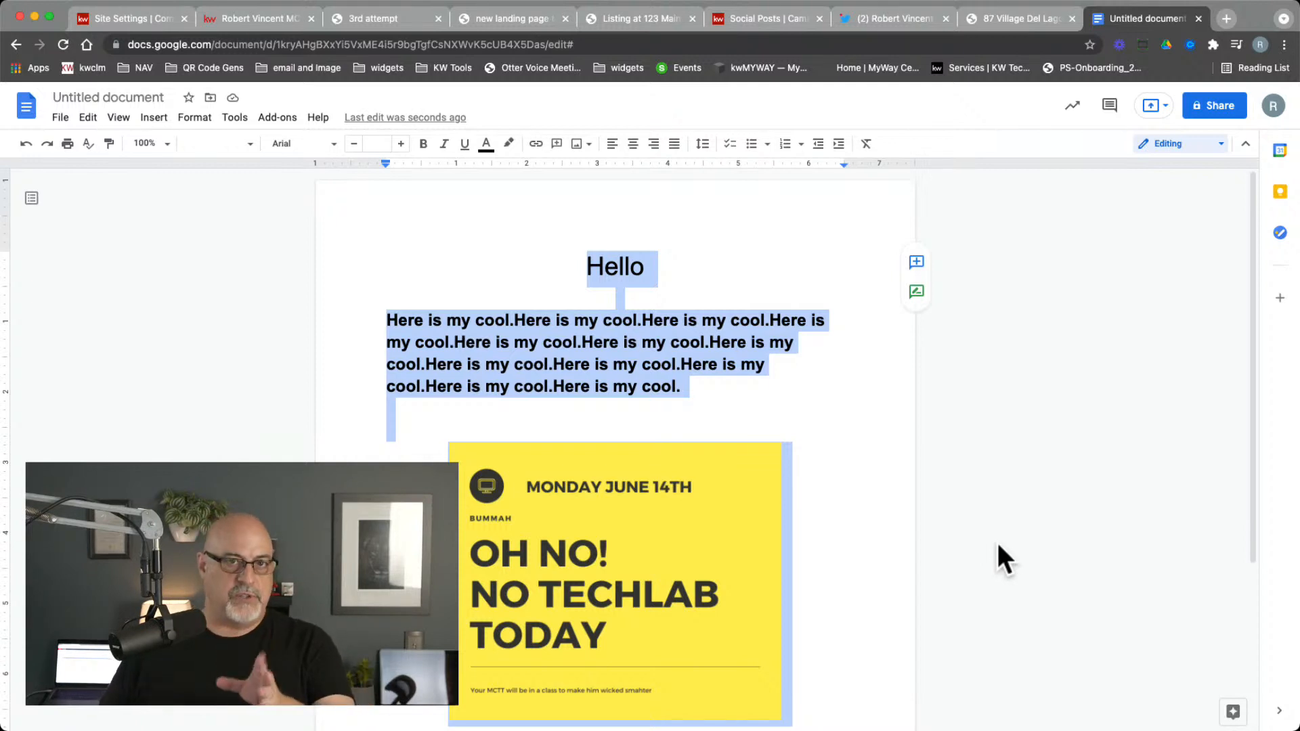
click(113, 17)
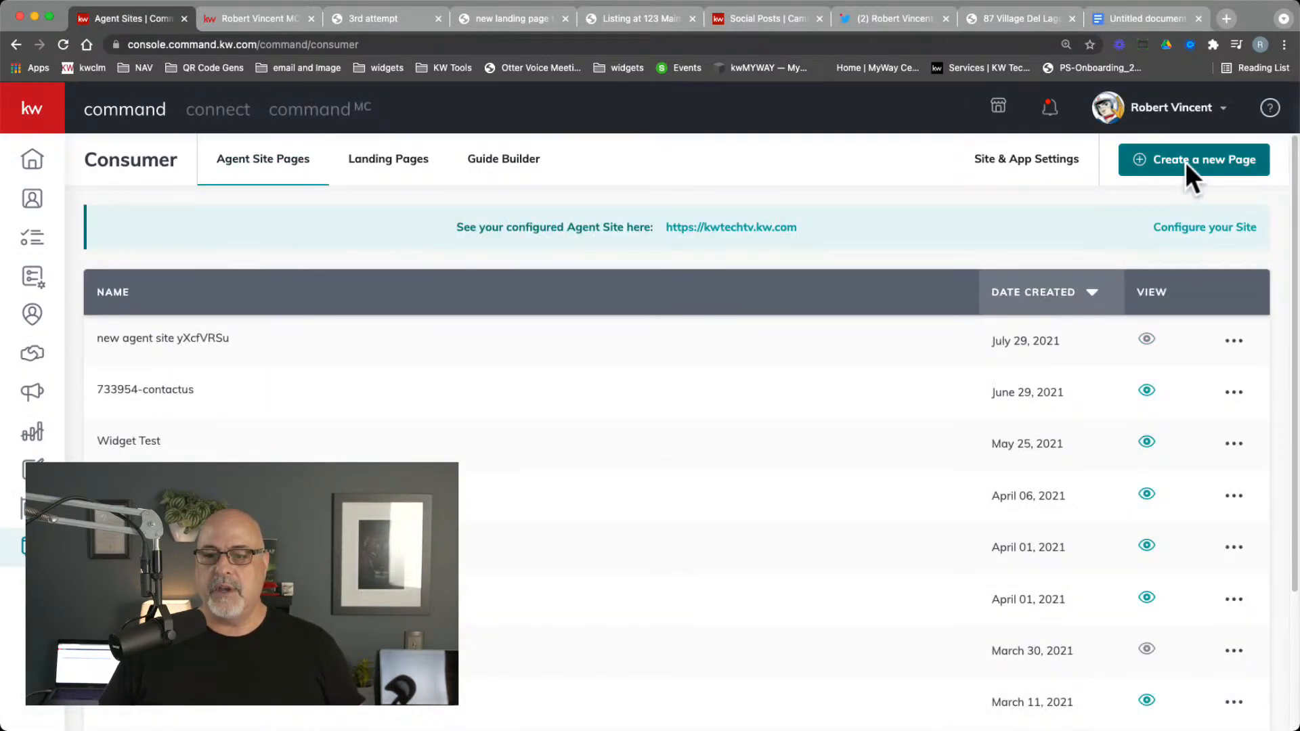
Step: Create a new page as a landing page
click(1190, 161)
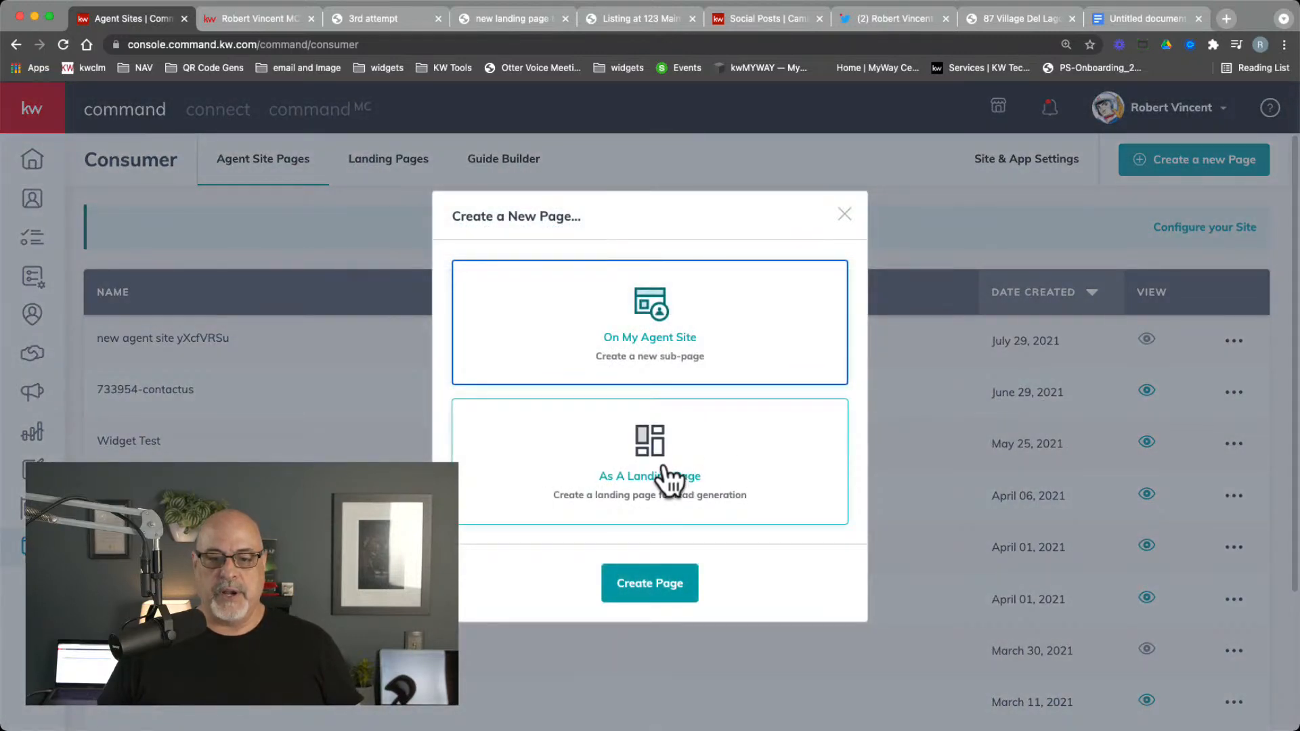
click(659, 466)
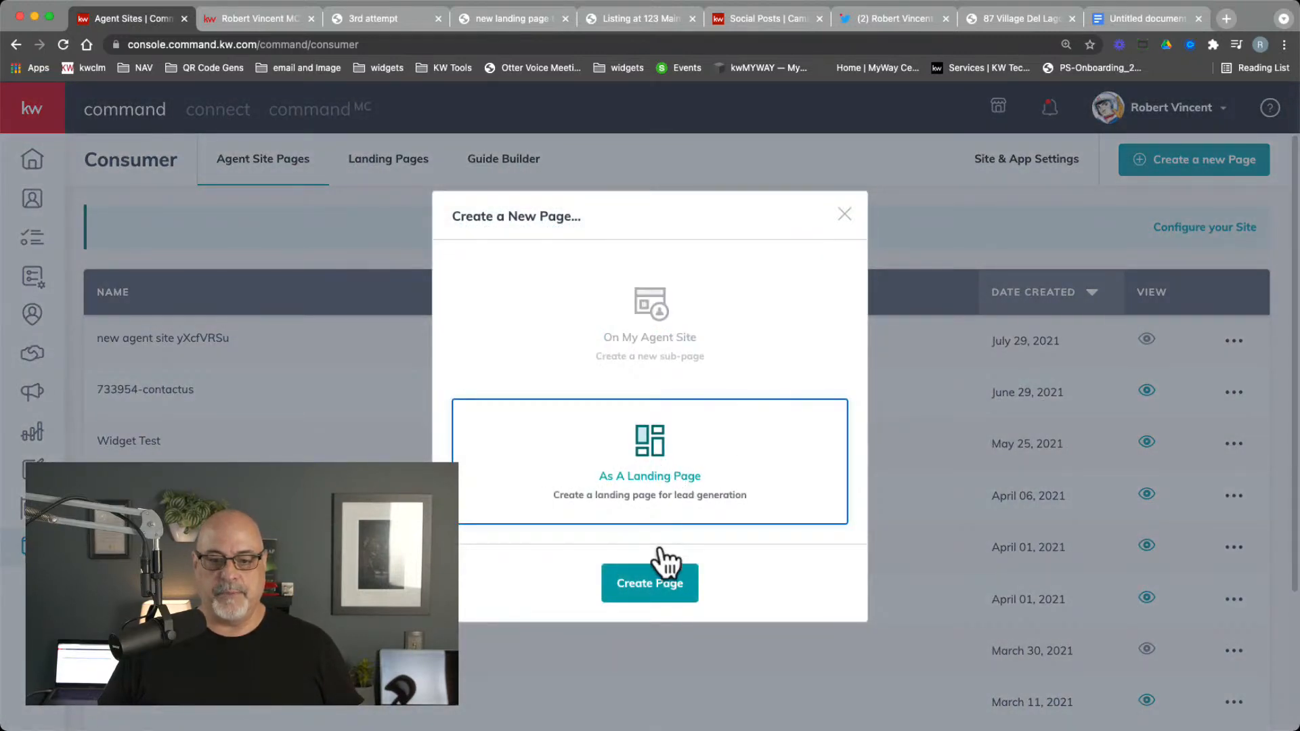
click(659, 582)
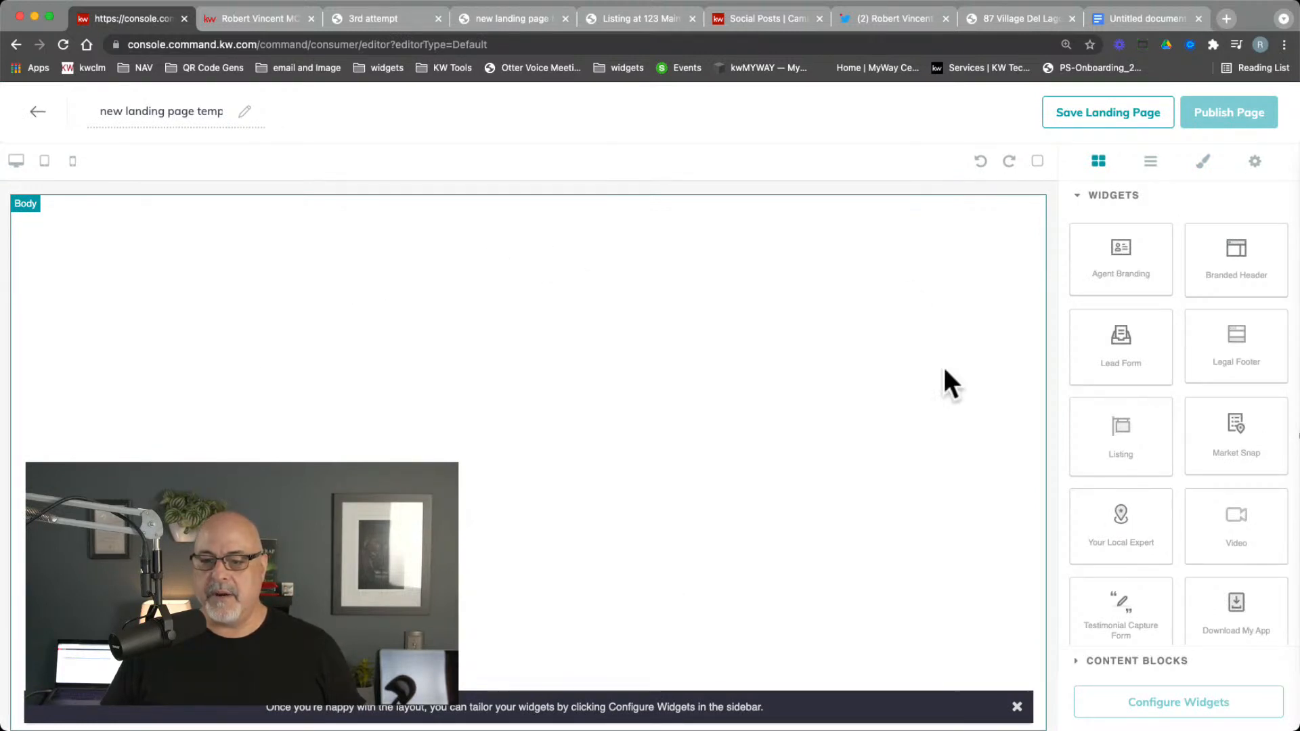
Step: Add a Text block to the page body and paste the Google Docs content over its placeholder
click(1168, 661)
drag(1220, 287, 479, 250)
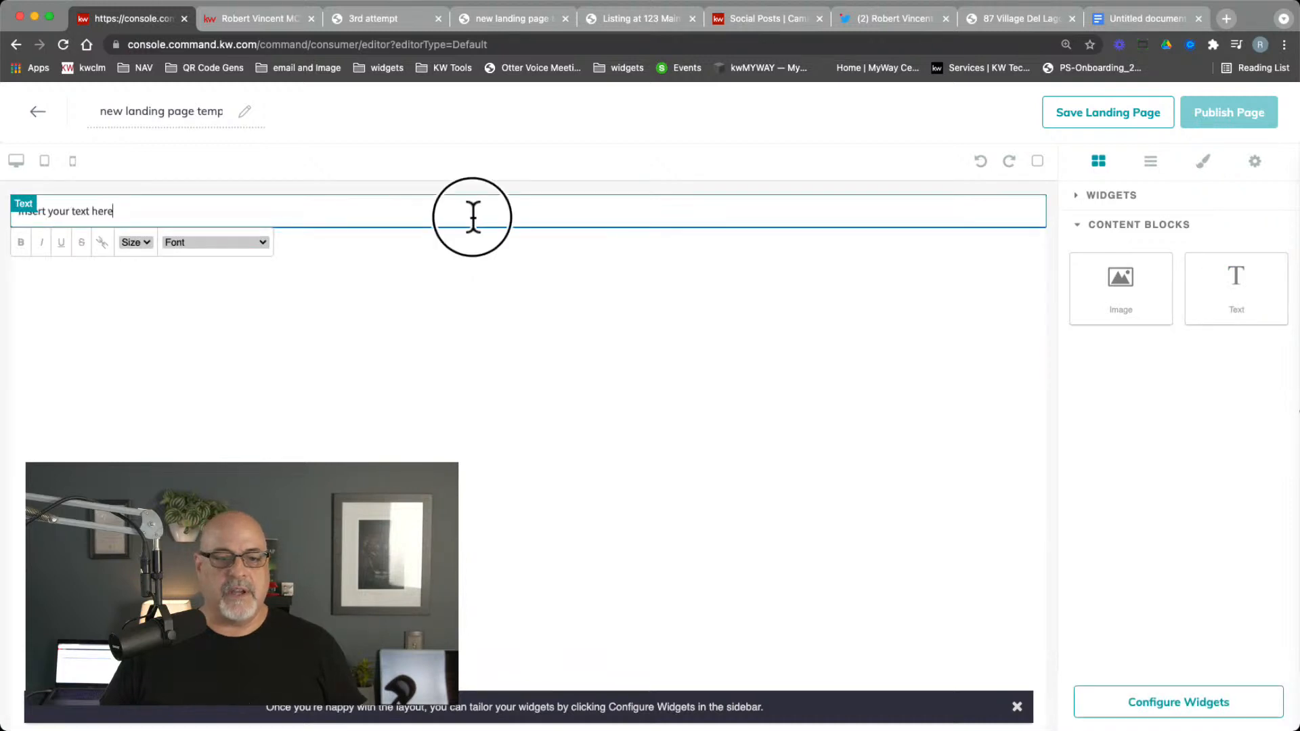
drag(131, 209, 9, 210)
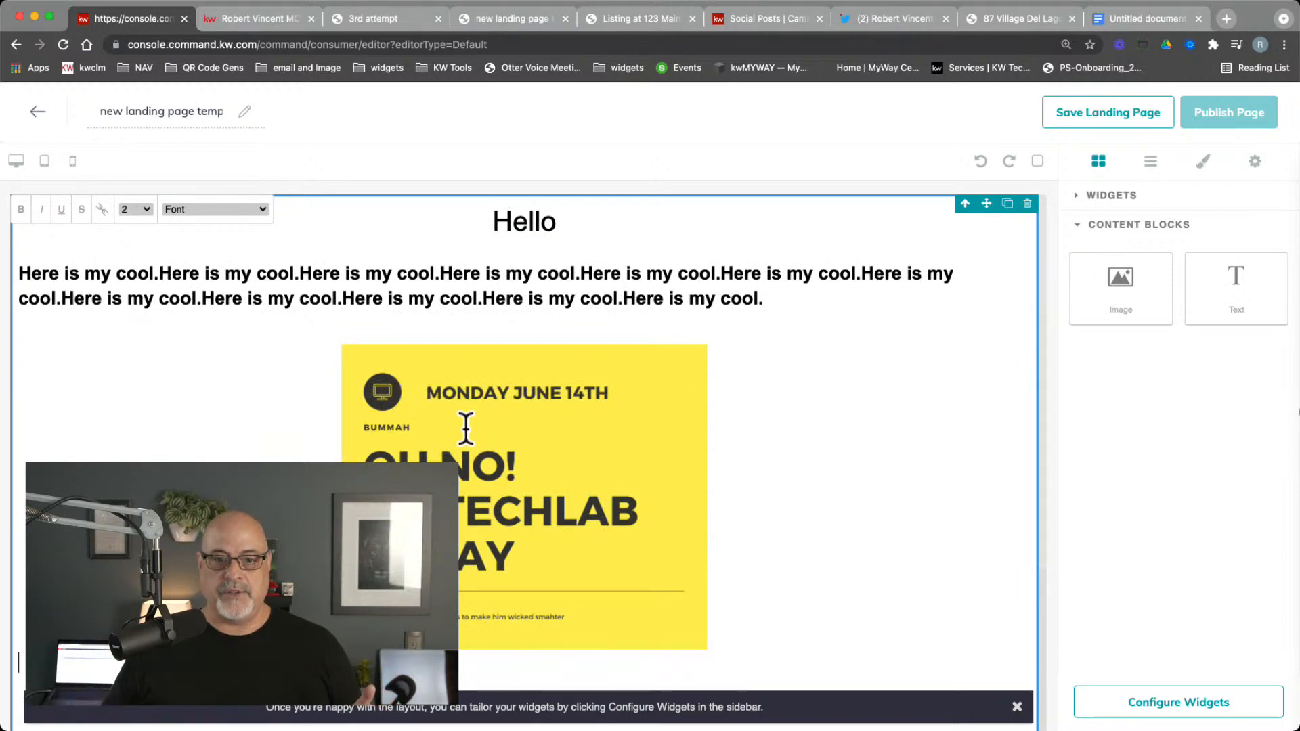
click(882, 434)
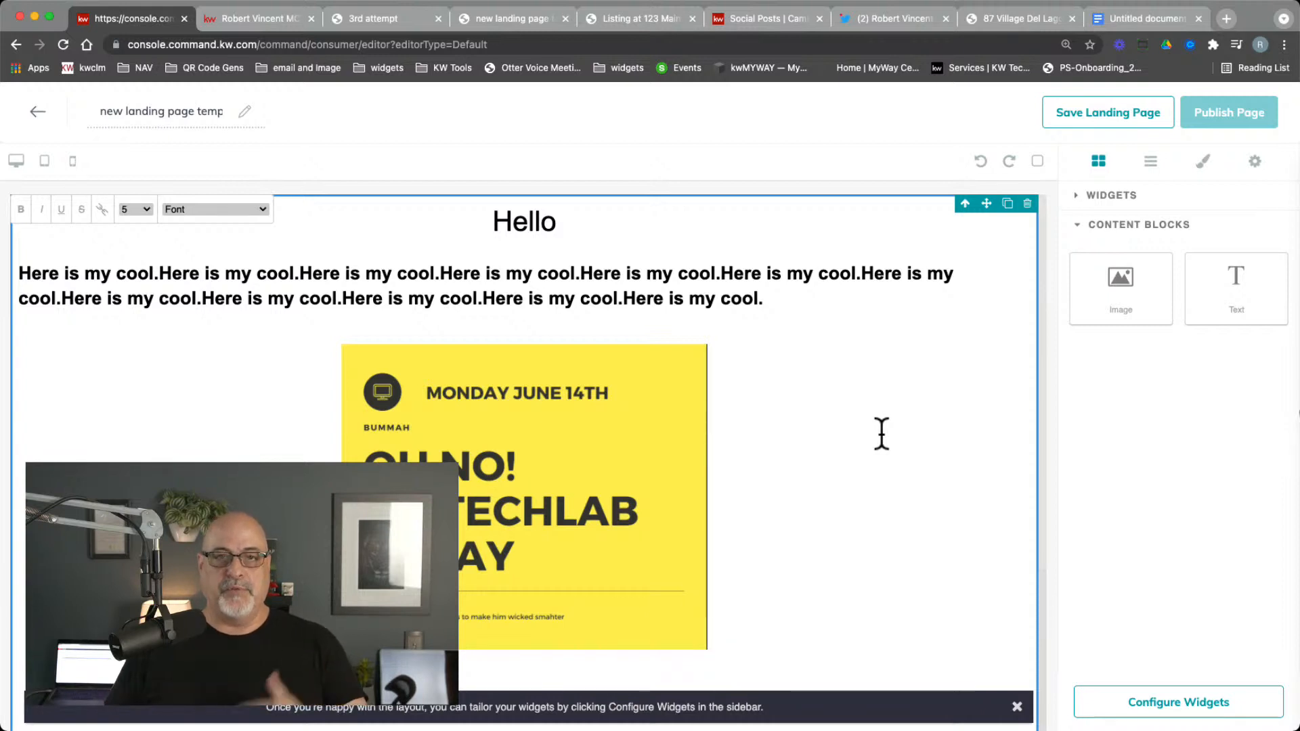
click(1202, 161)
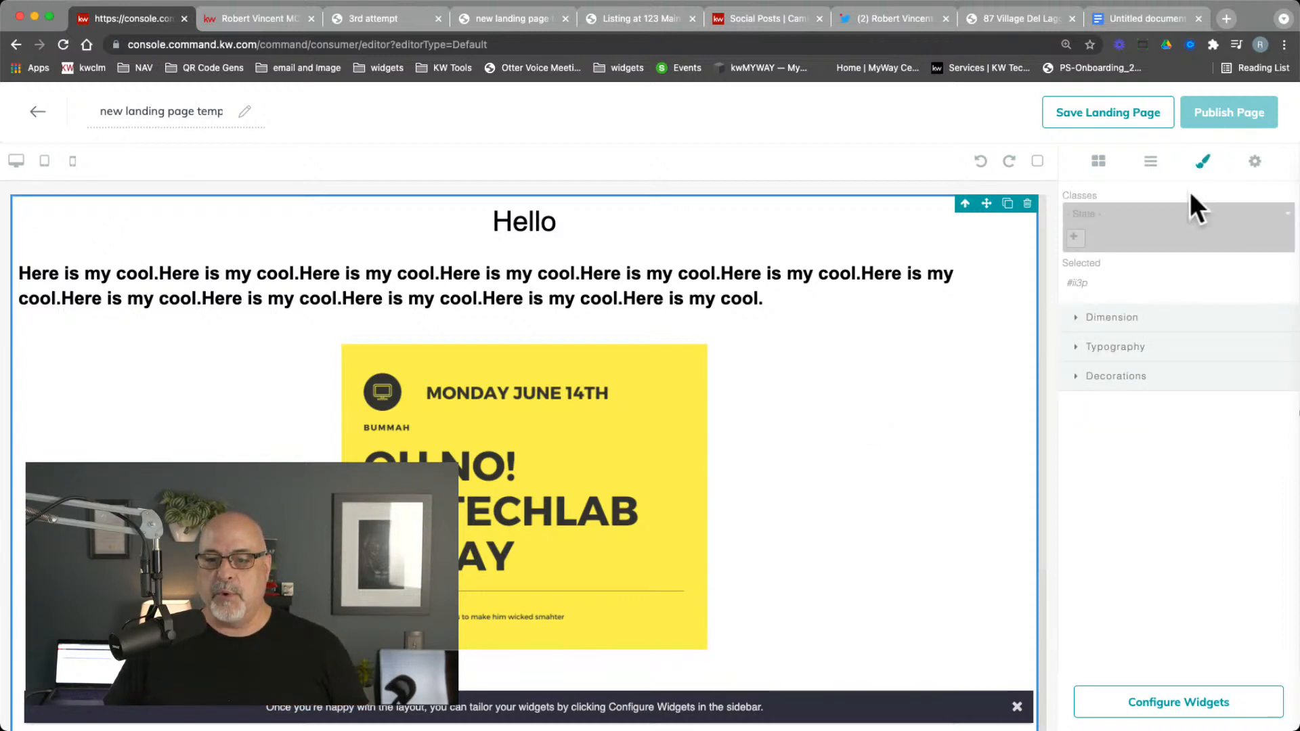
Step: Set the block's Dimension width to 1000px, then select the wrapper and open Configure Widgets
click(1080, 328)
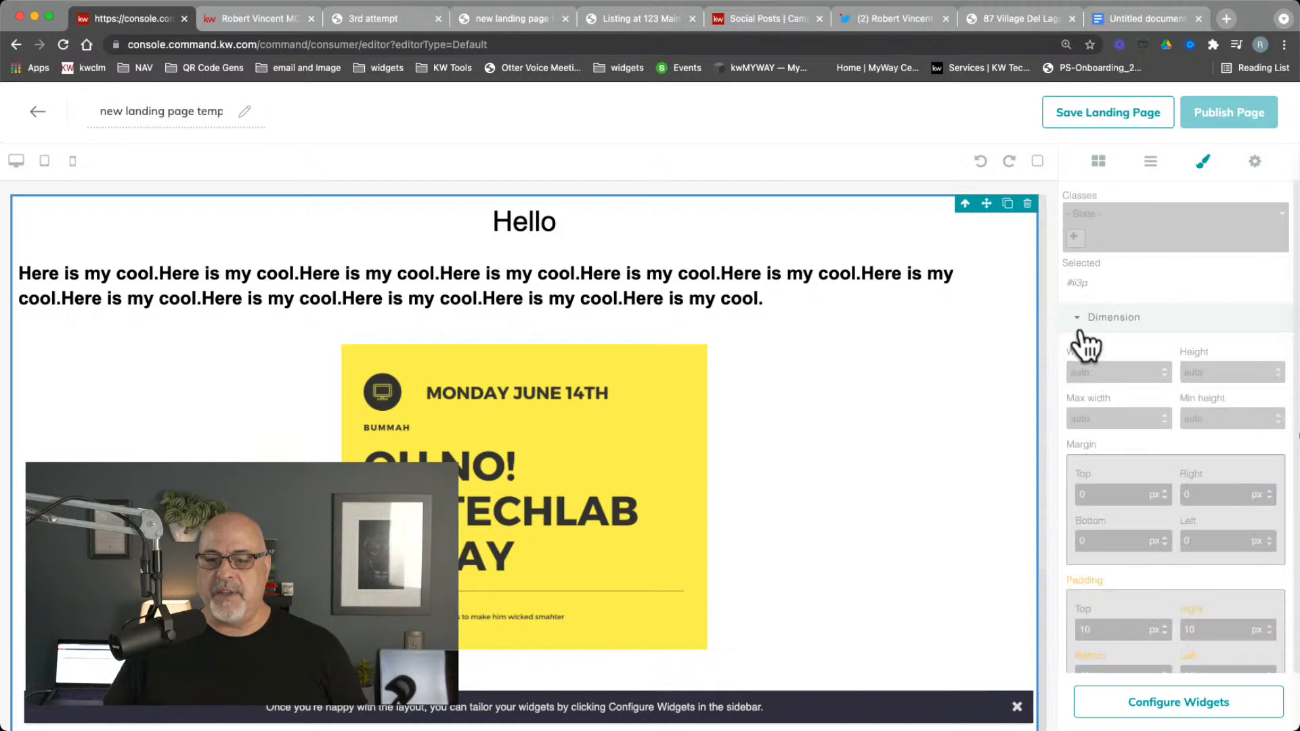
click(1104, 374)
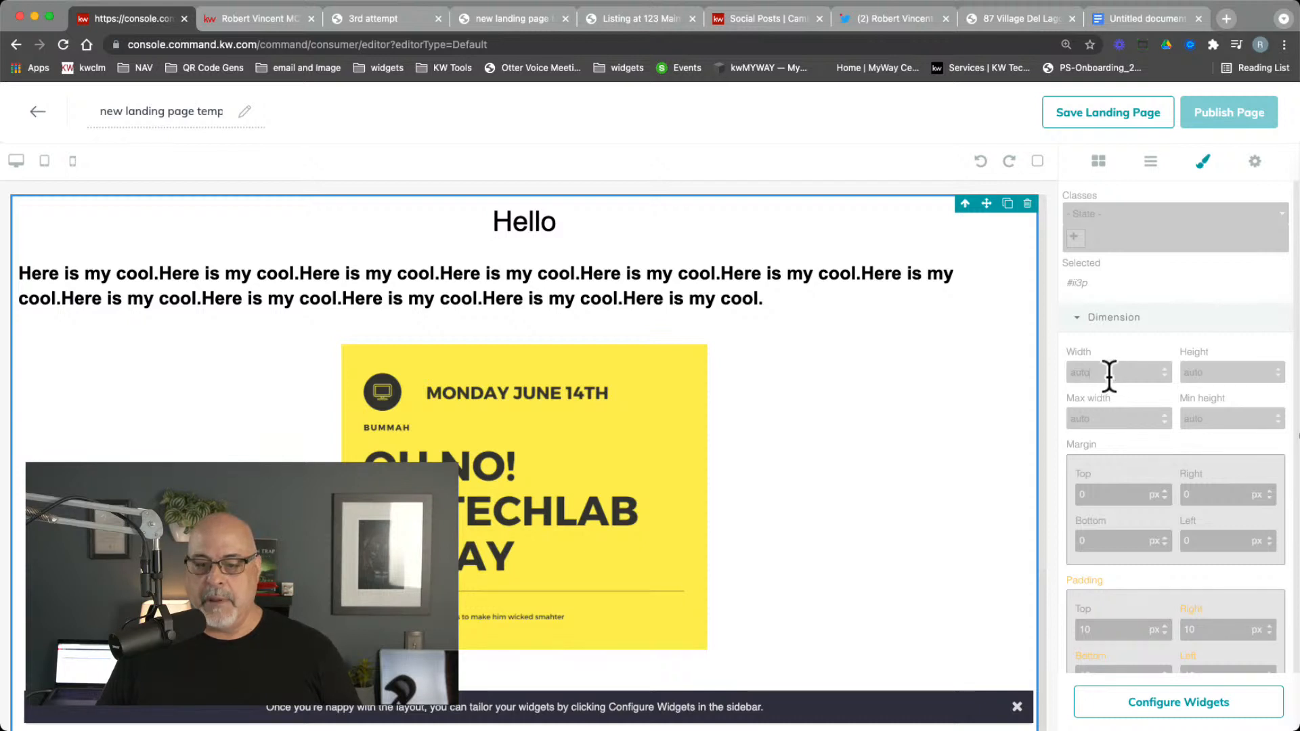
key(BackSpace)
key(BackSpace)
key(BackSpace)
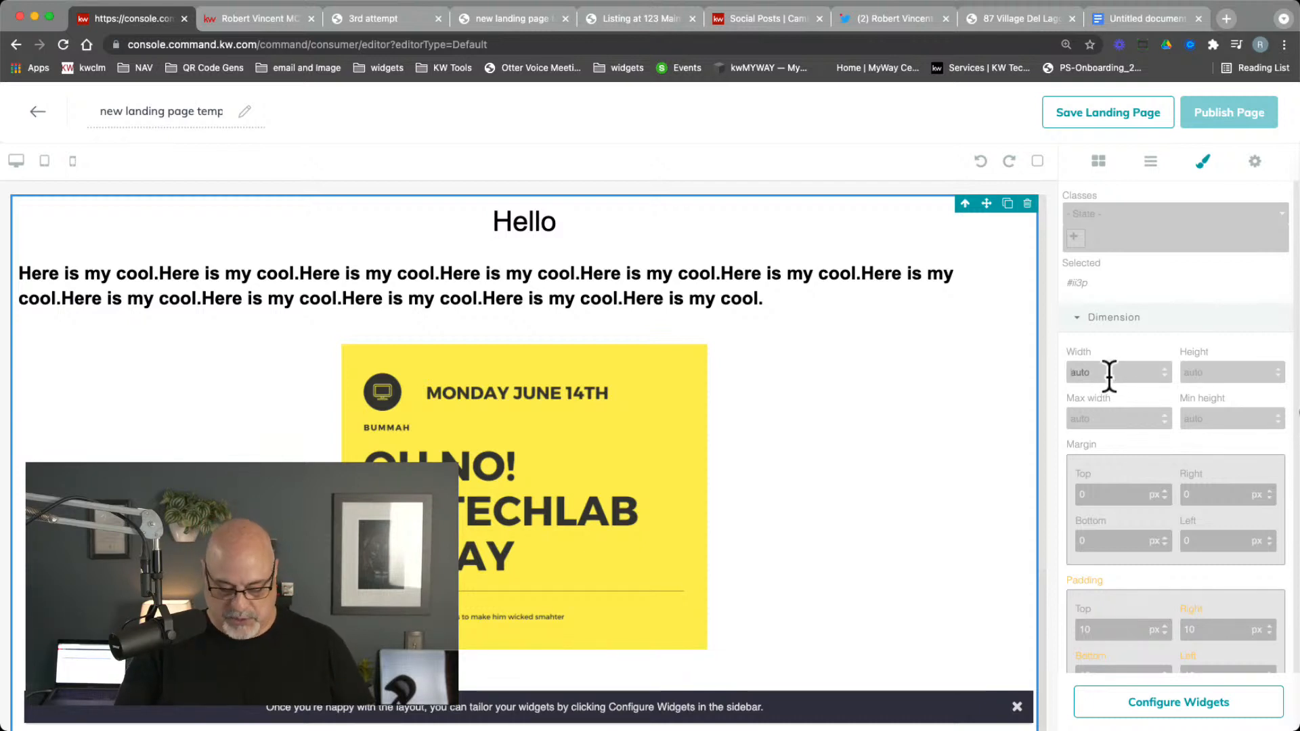
key(Return)
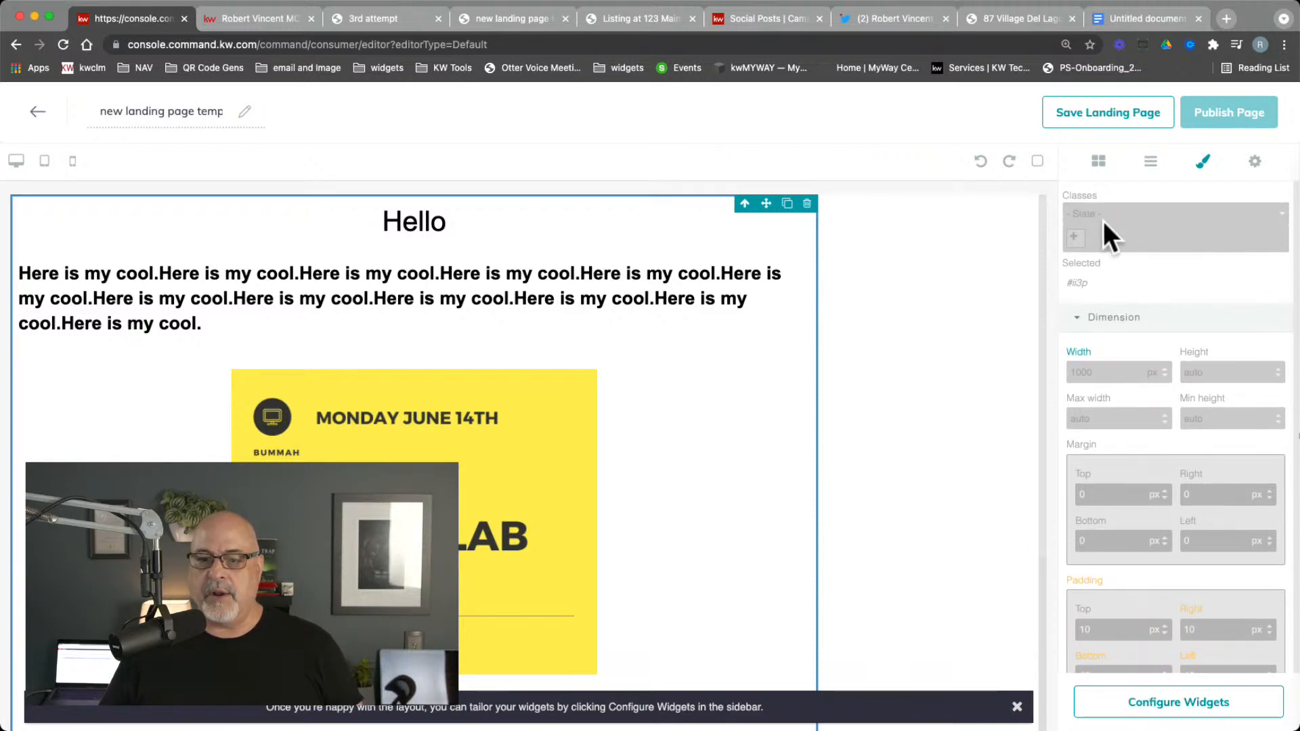
click(836, 349)
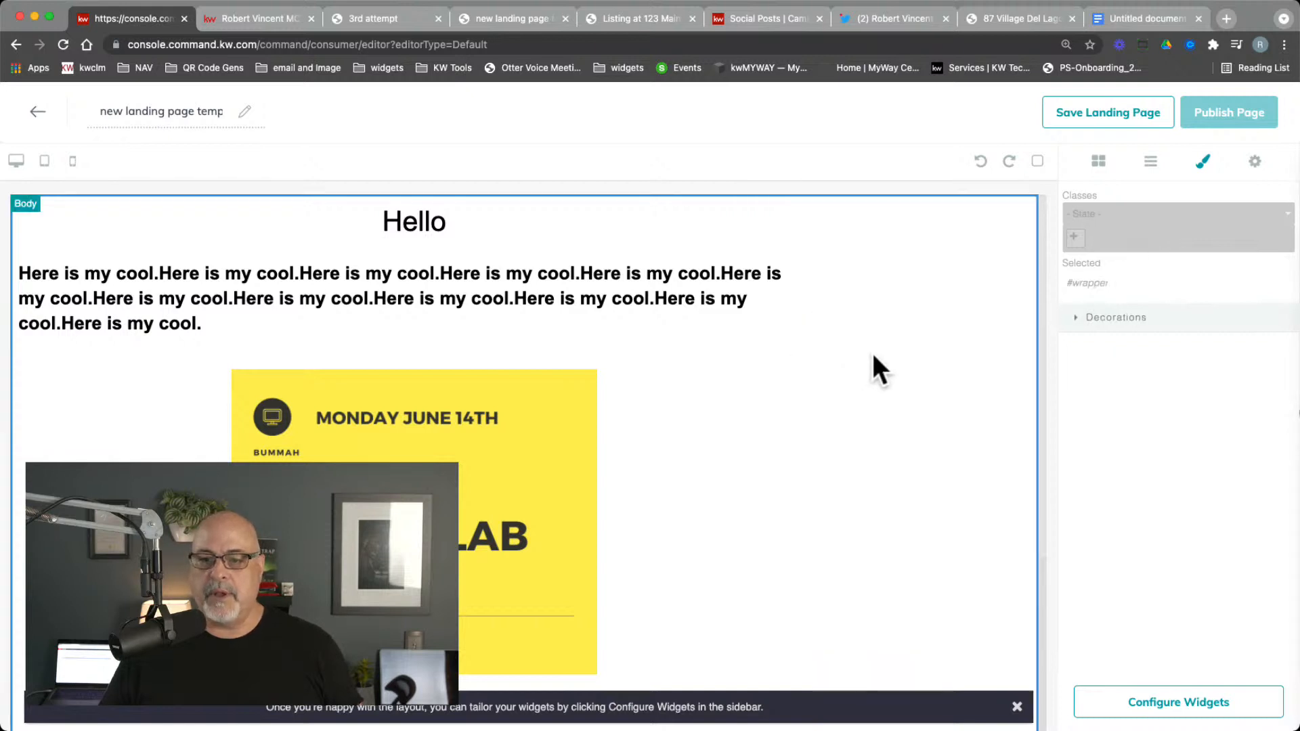
click(1166, 702)
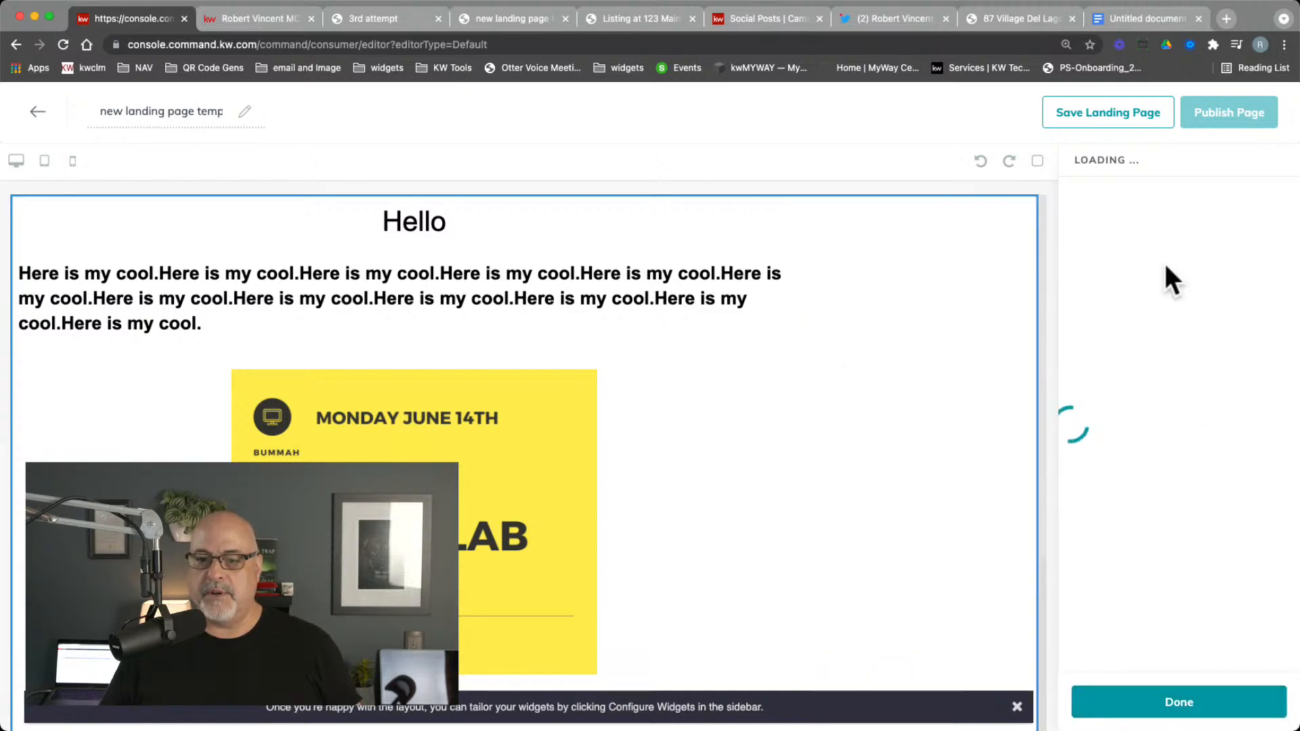
Step: Place the Branded Header widget at the page top, then publish and confirm 'Yes, update it'
click(1169, 704)
click(1098, 163)
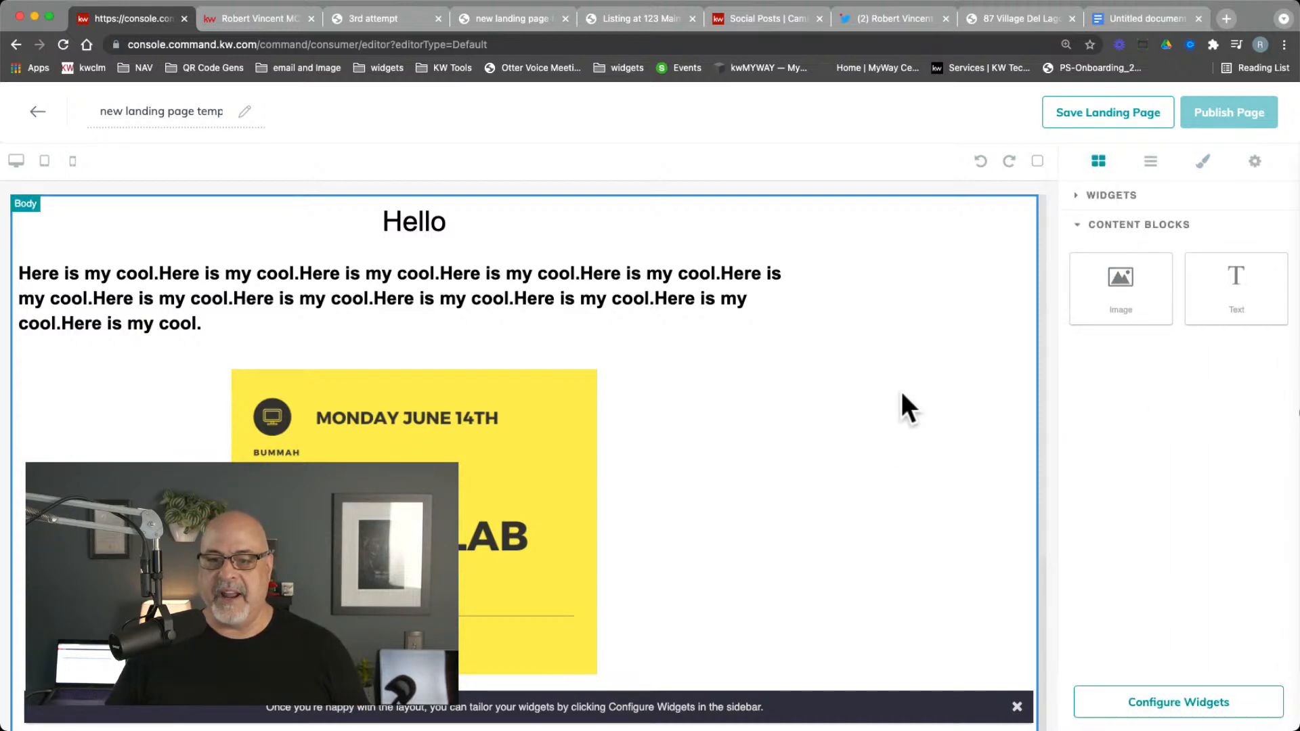
click(1110, 196)
drag(1239, 278, 827, 241)
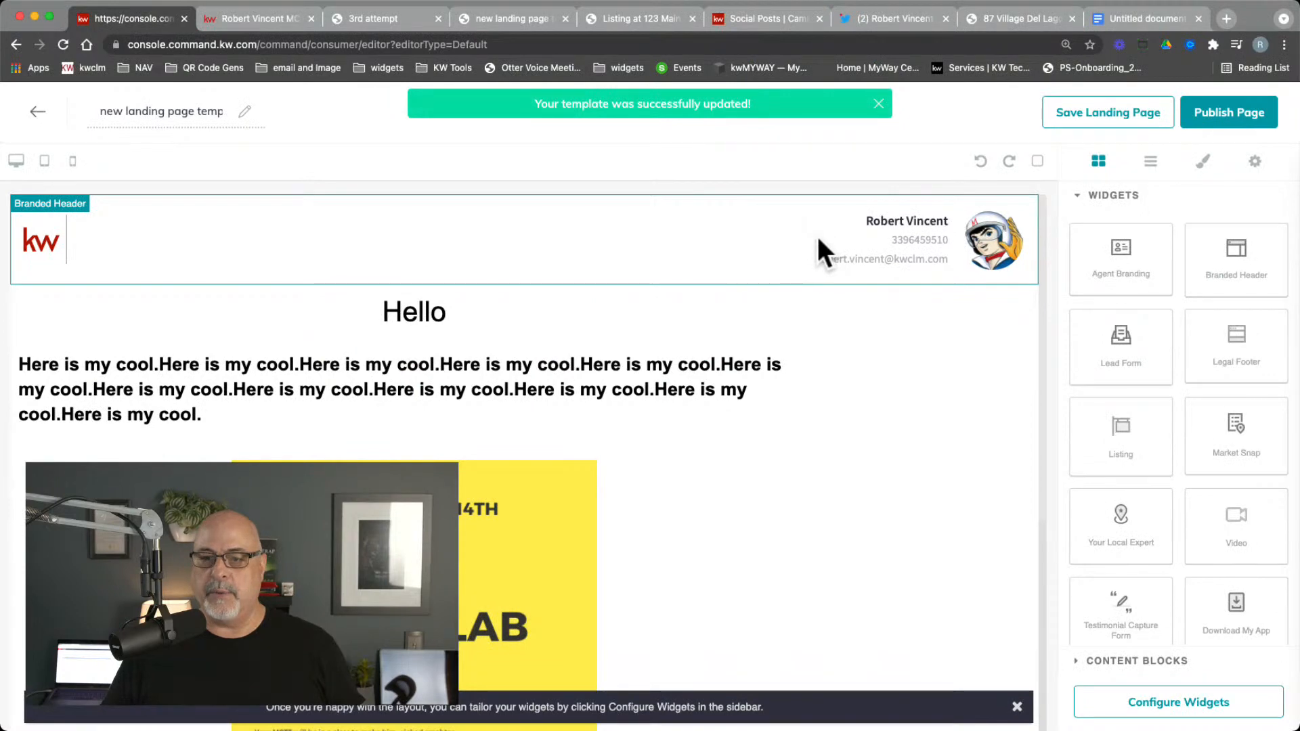
click(1251, 115)
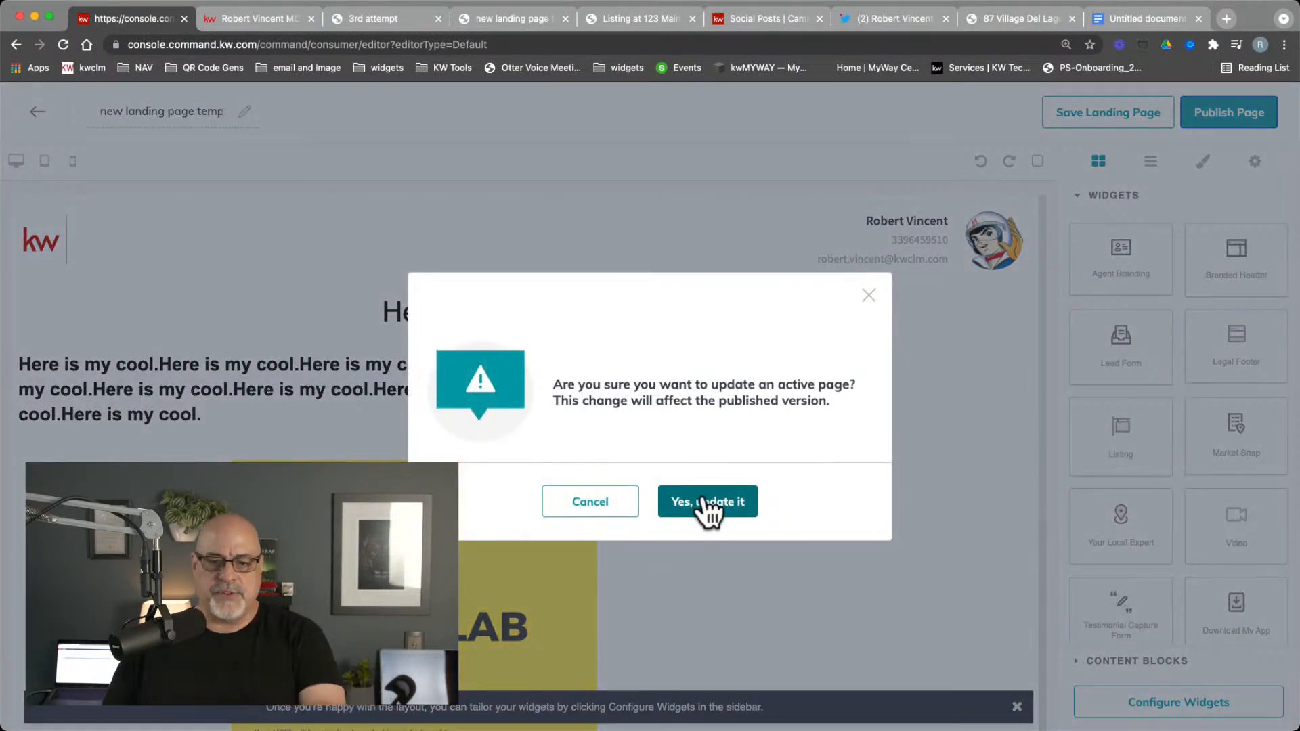
click(707, 504)
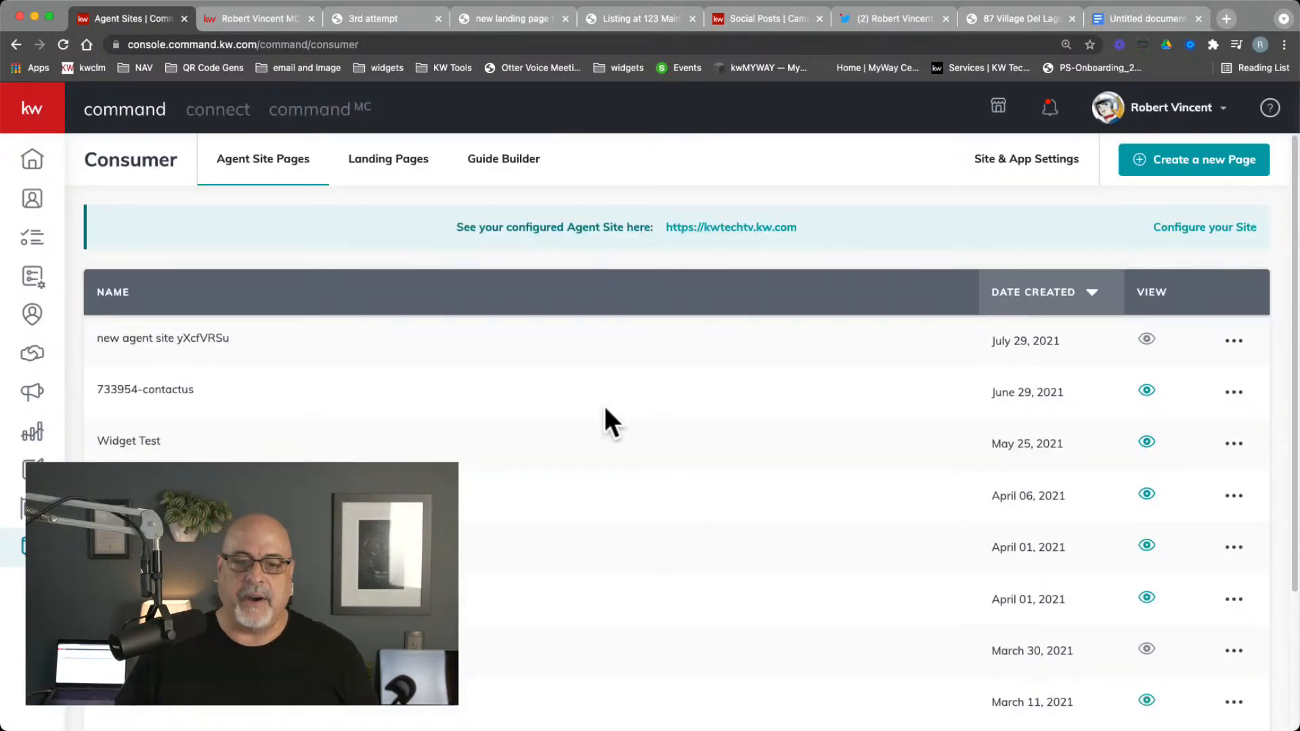
Step: Open 'new landing page template xRS1EMro' live from Landing Pages and compare it with the Google Doc
click(387, 162)
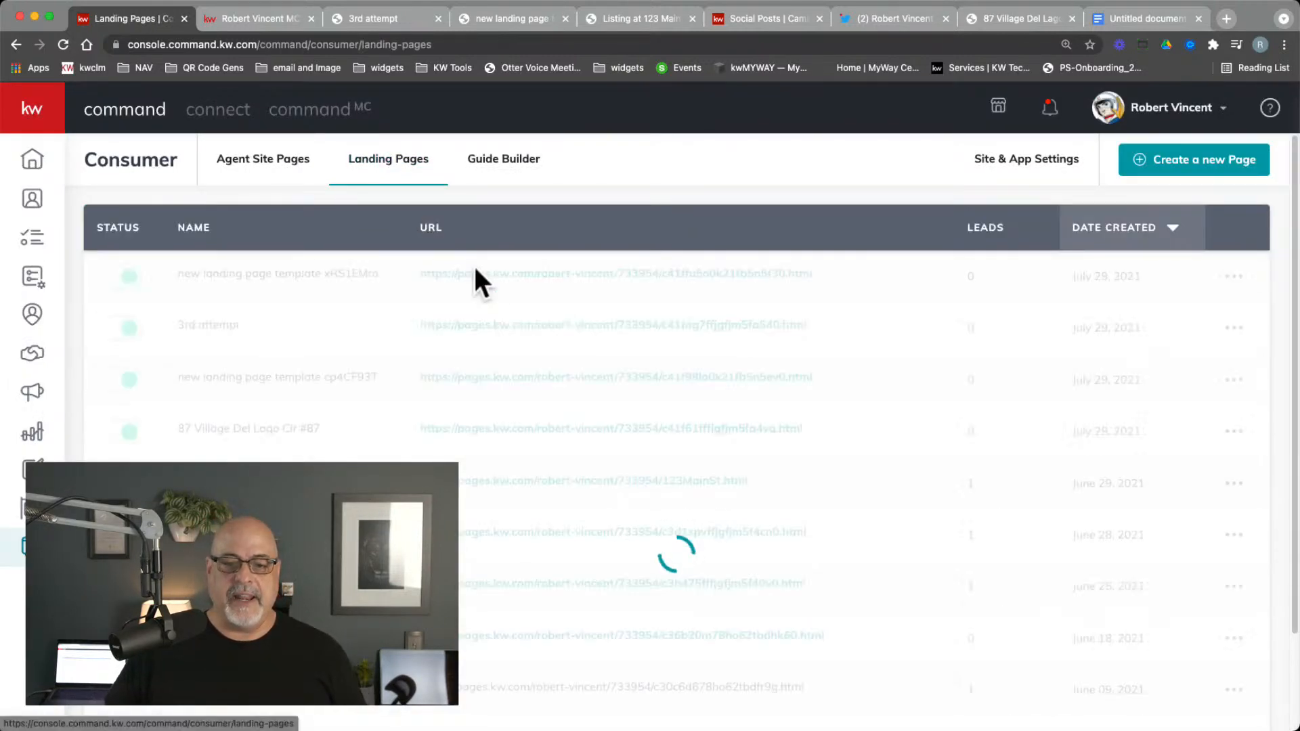
click(526, 275)
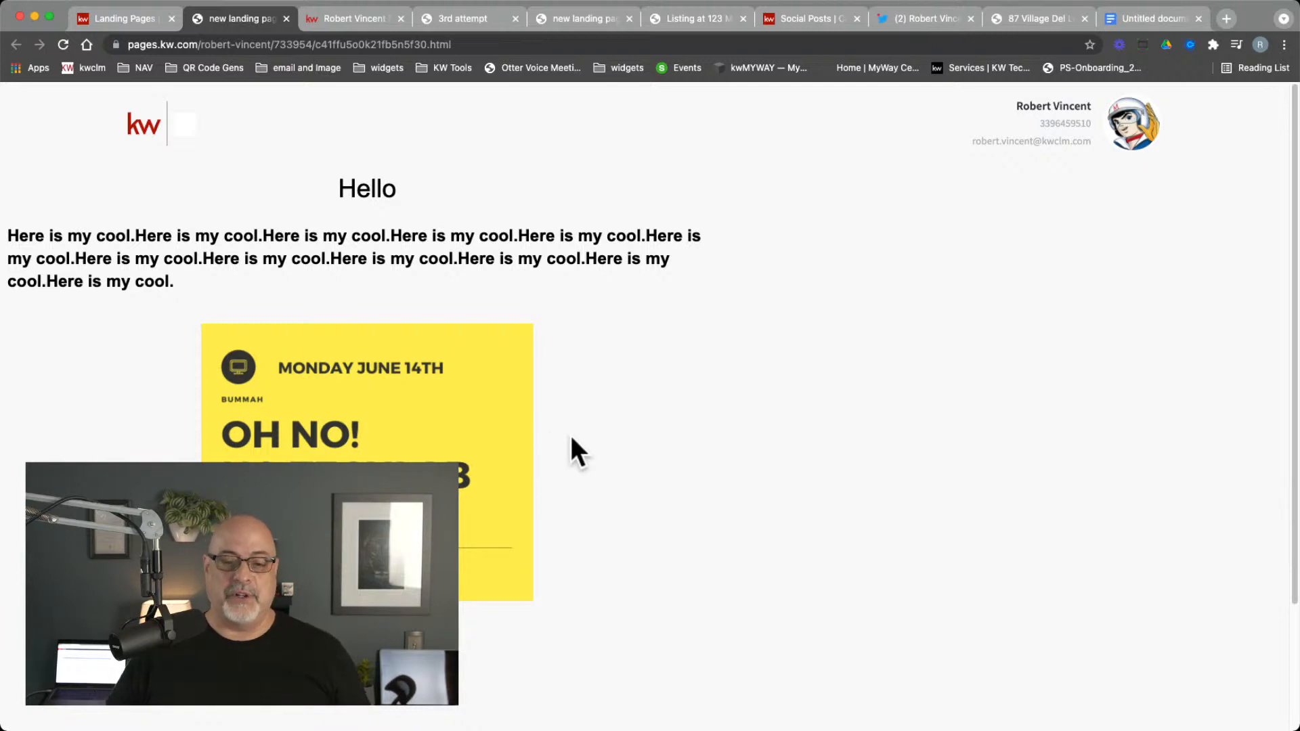
click(1126, 20)
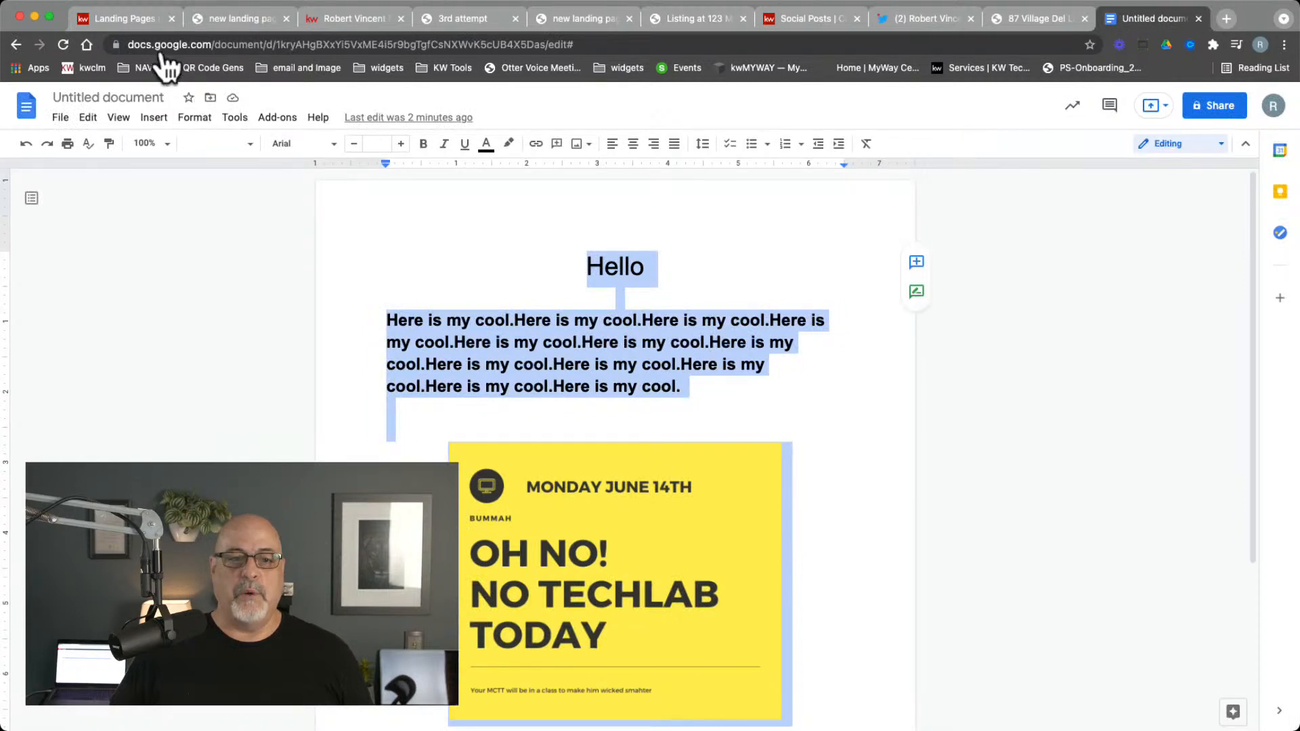
click(132, 21)
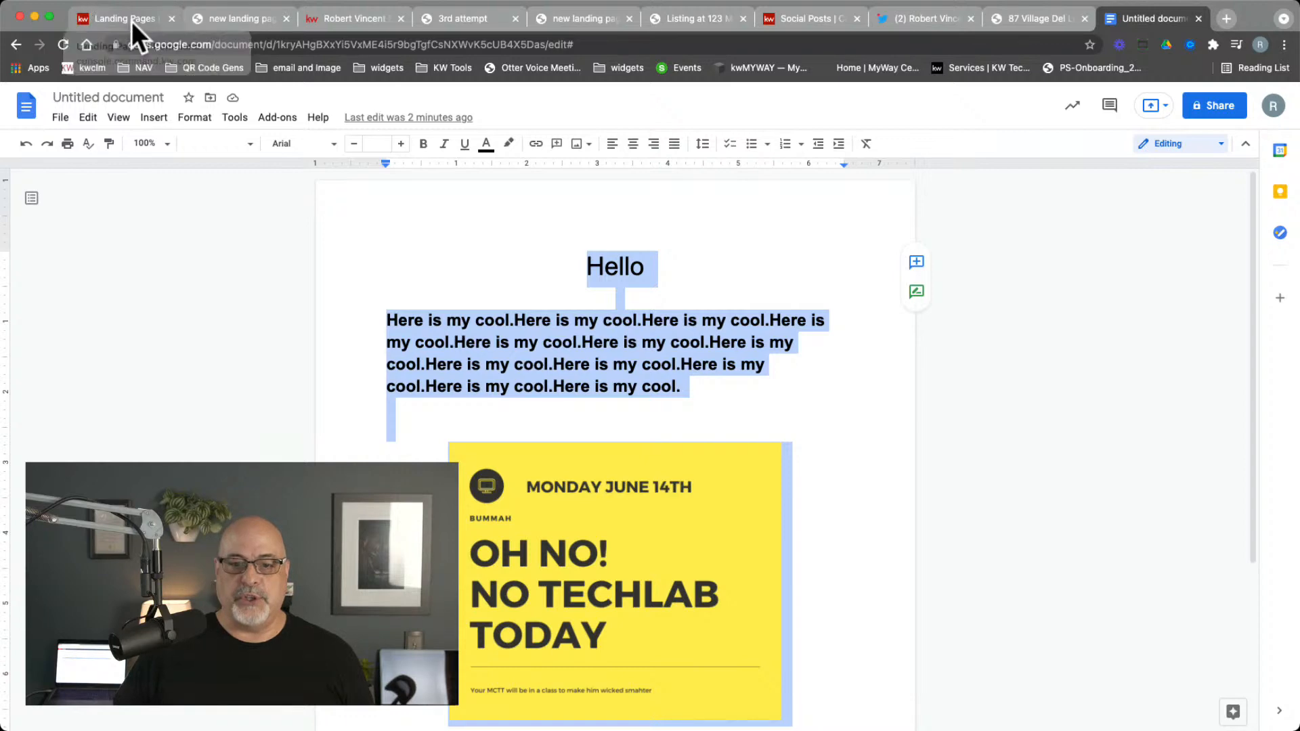
click(253, 22)
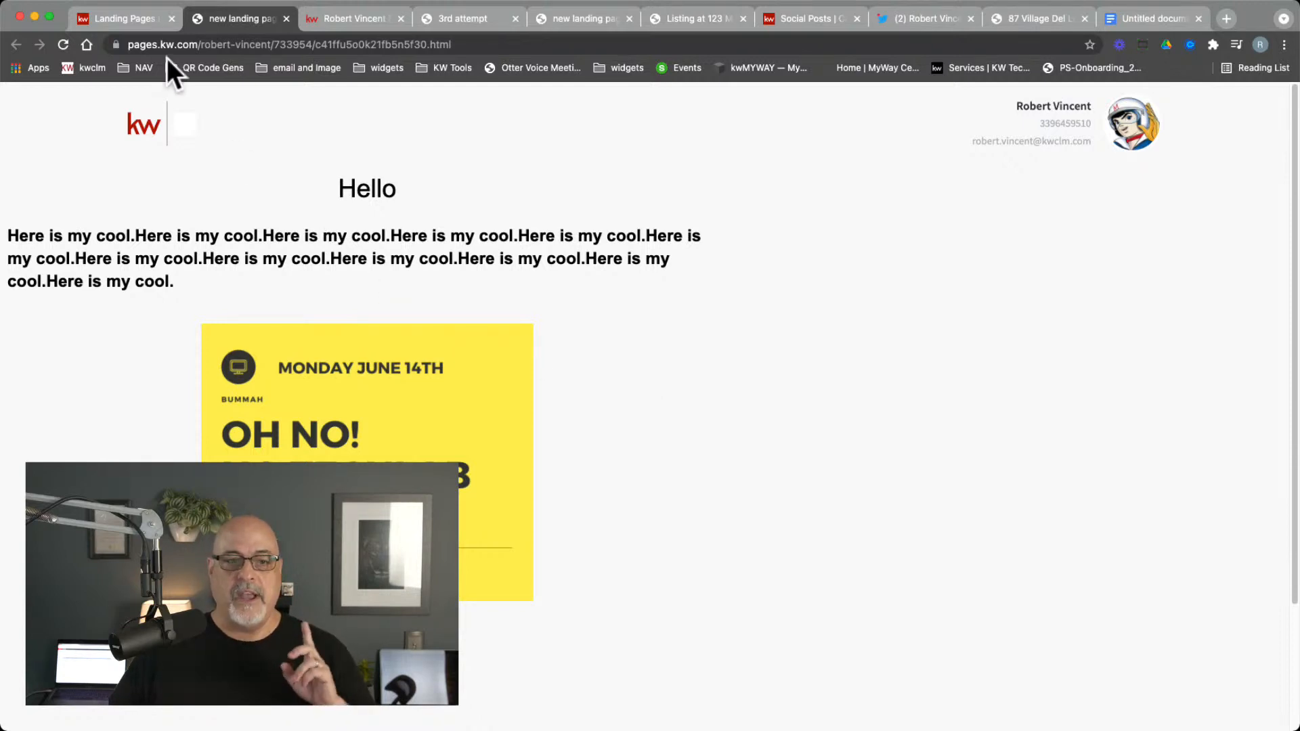
click(136, 22)
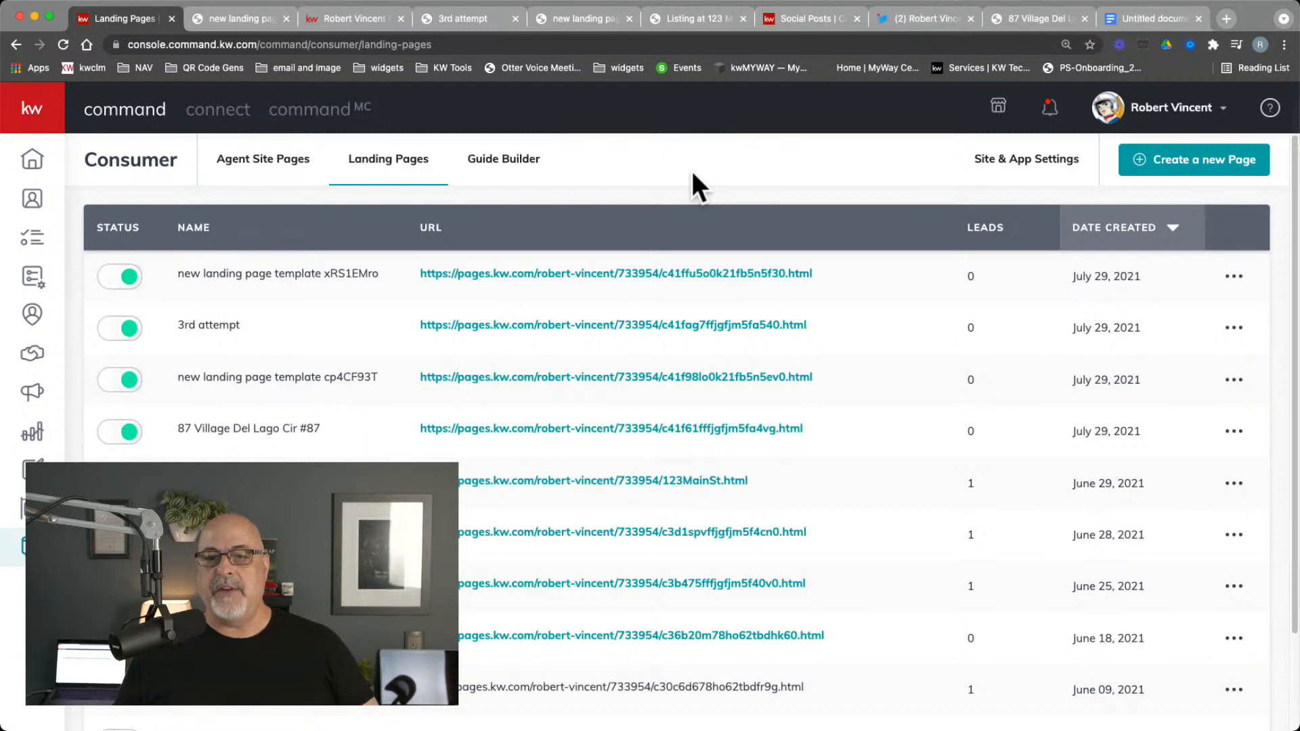
Step: Switch to the Untitled document tab showing the source Google Doc
click(1173, 15)
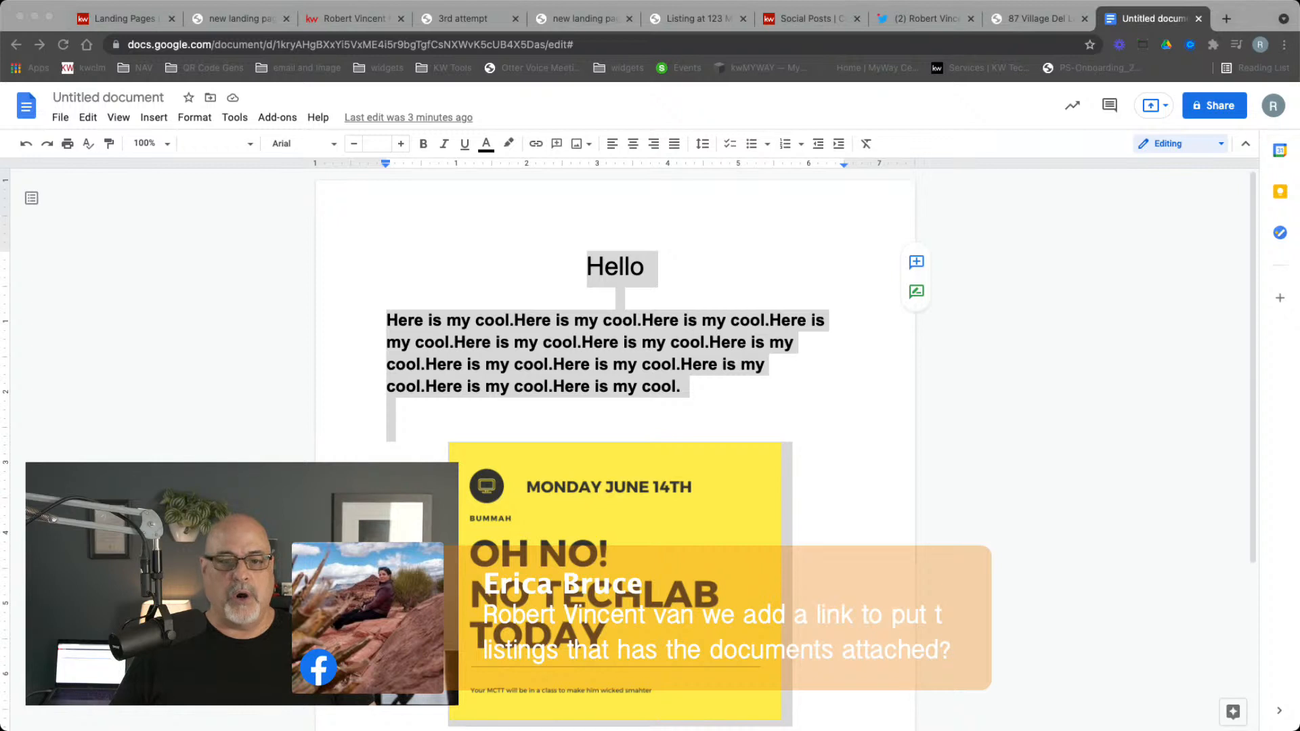
click(589, 494)
click(643, 558)
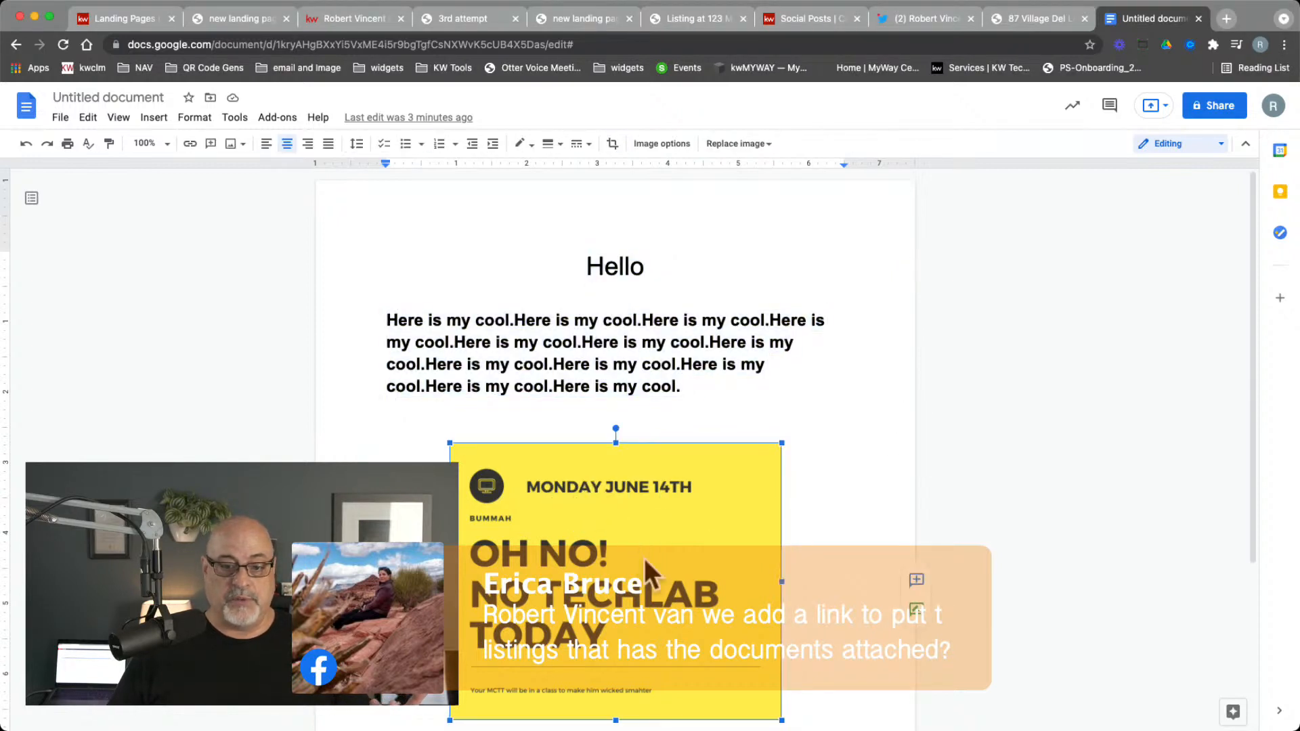
right_click(635, 493)
click(678, 517)
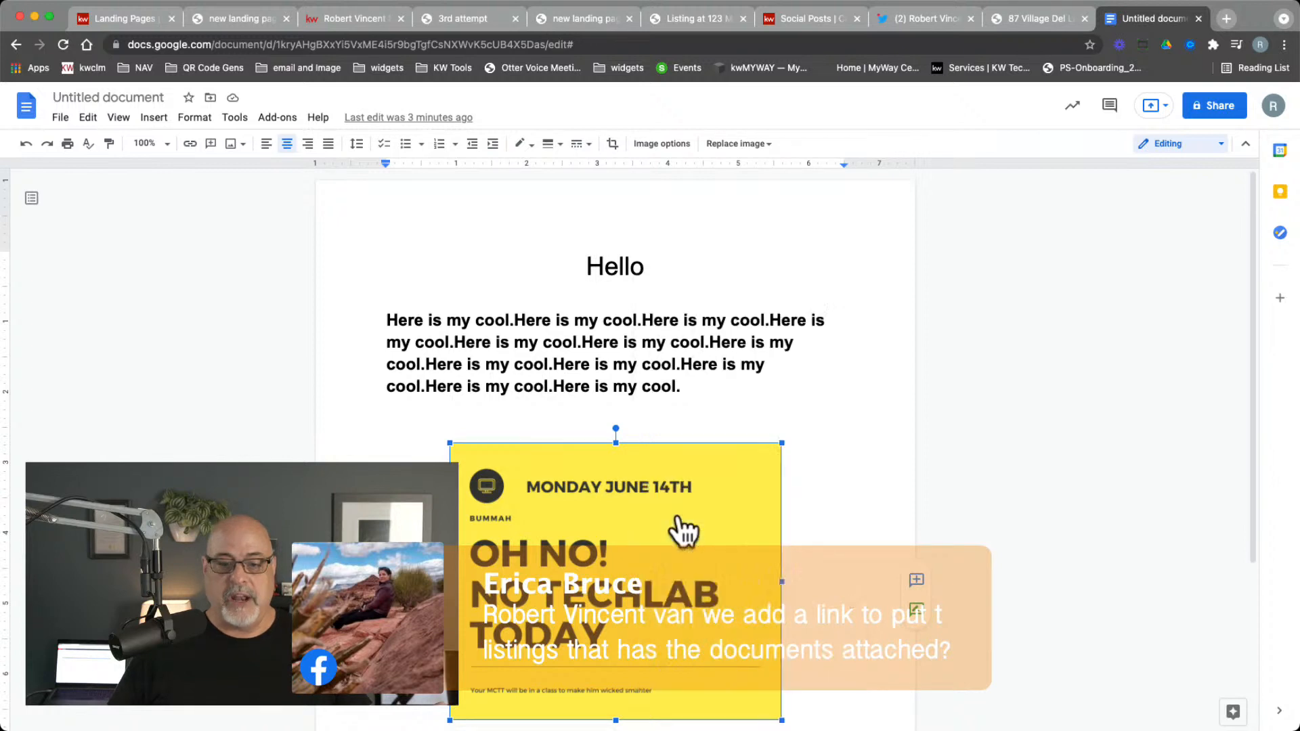
click(803, 402)
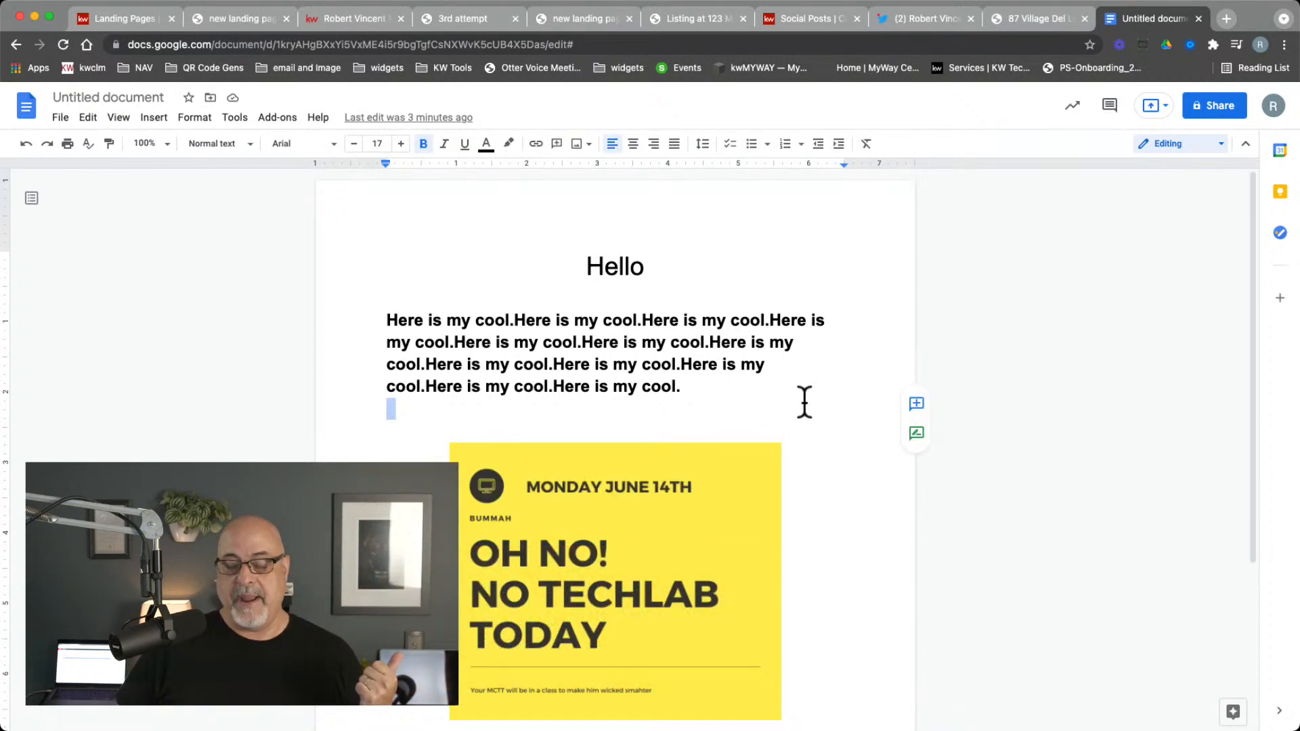
click(663, 389)
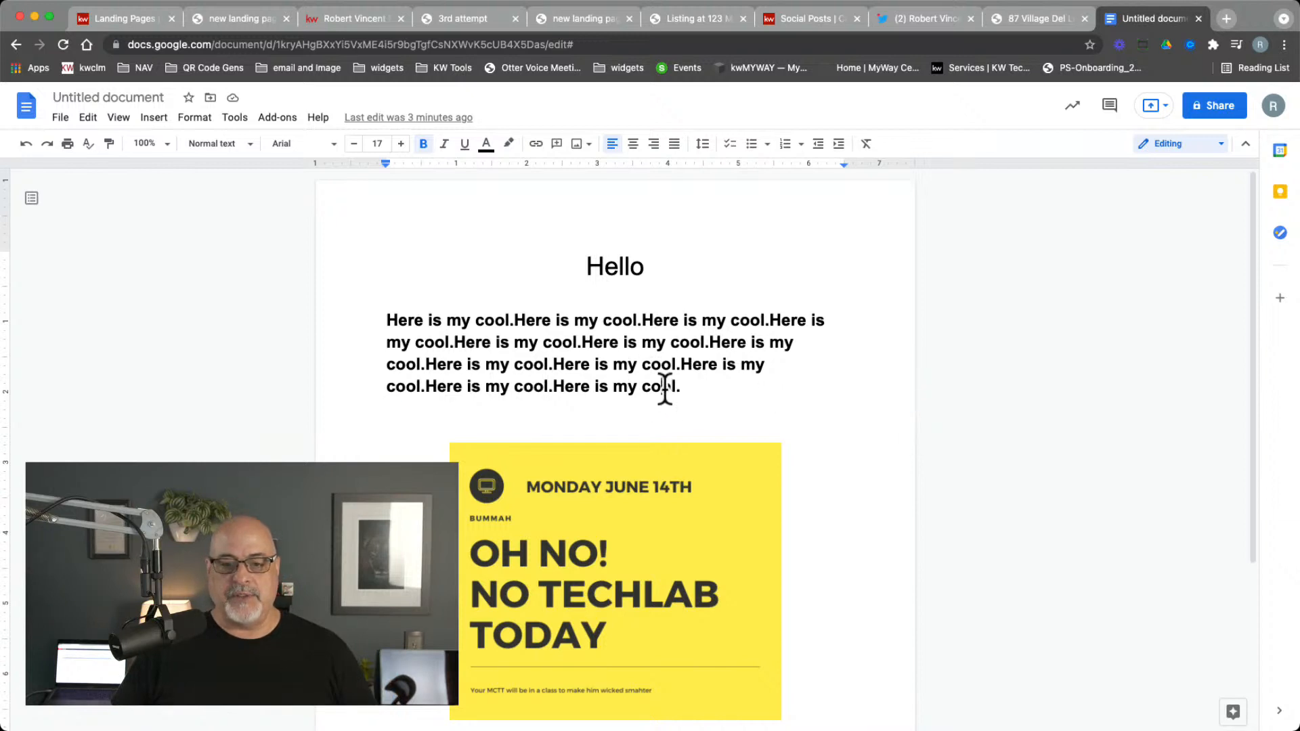
double_click(663, 389)
right_click(662, 387)
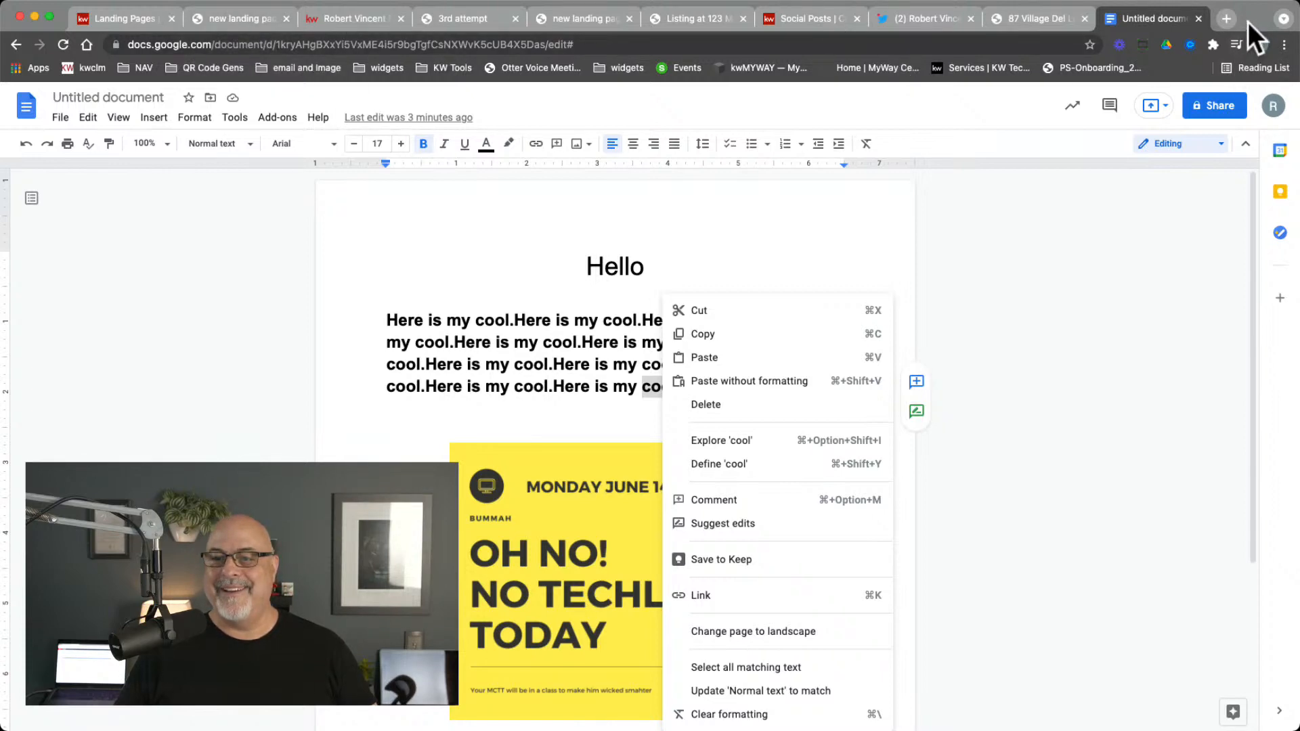
drag(1249, 22, 1059, 248)
click(768, 150)
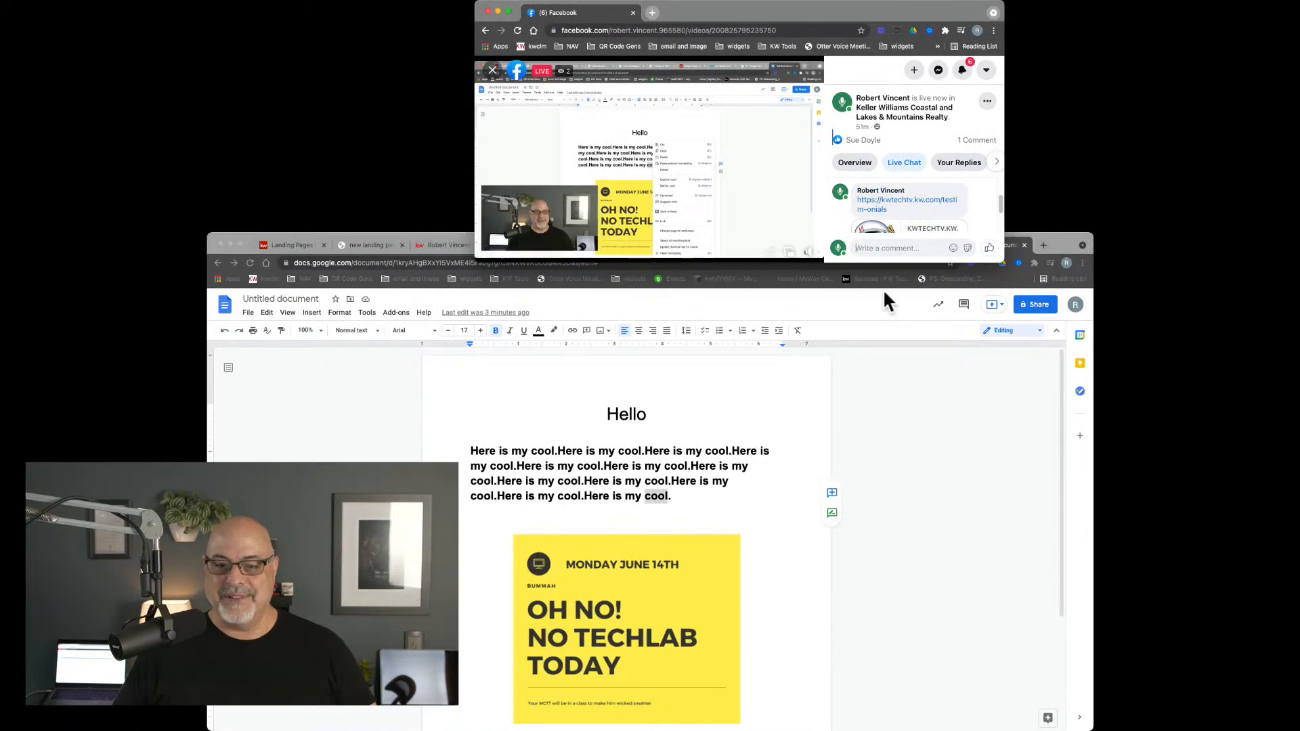
scroll(901, 234, down, 2)
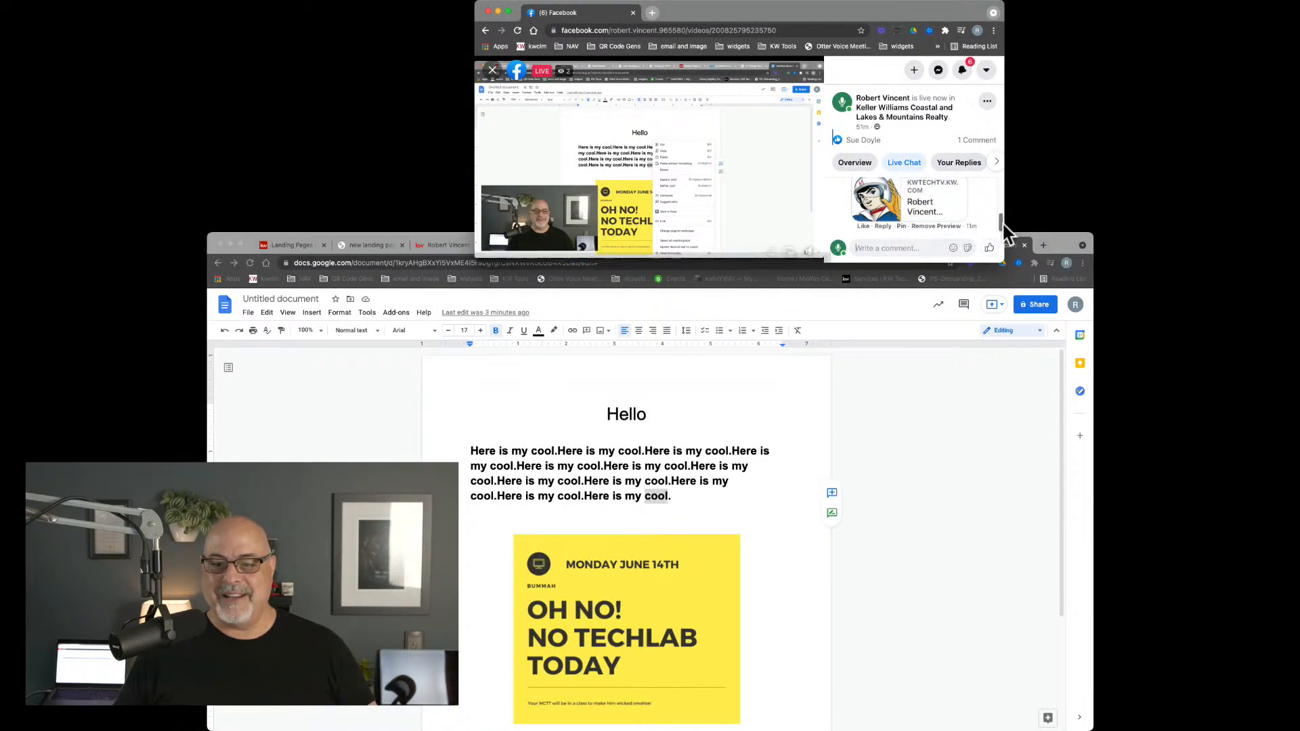
drag(1000, 222, 1007, 258)
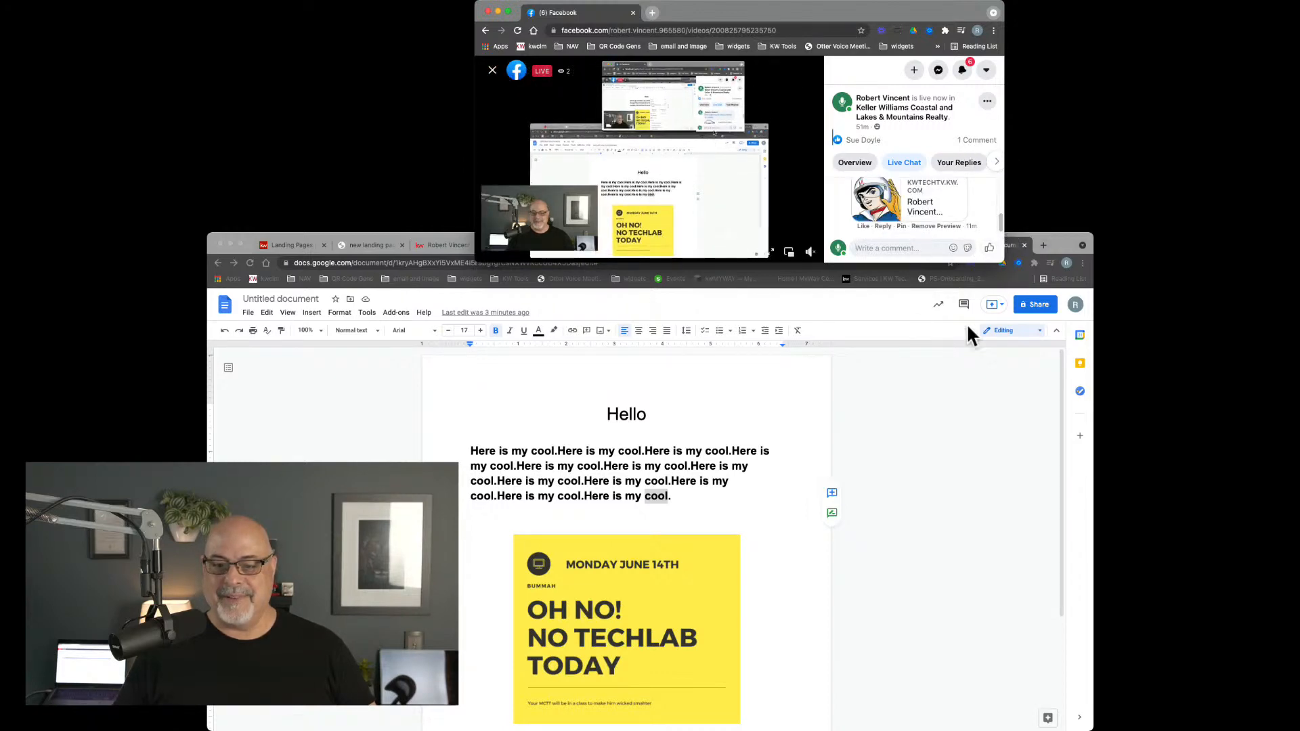
double_click(1072, 232)
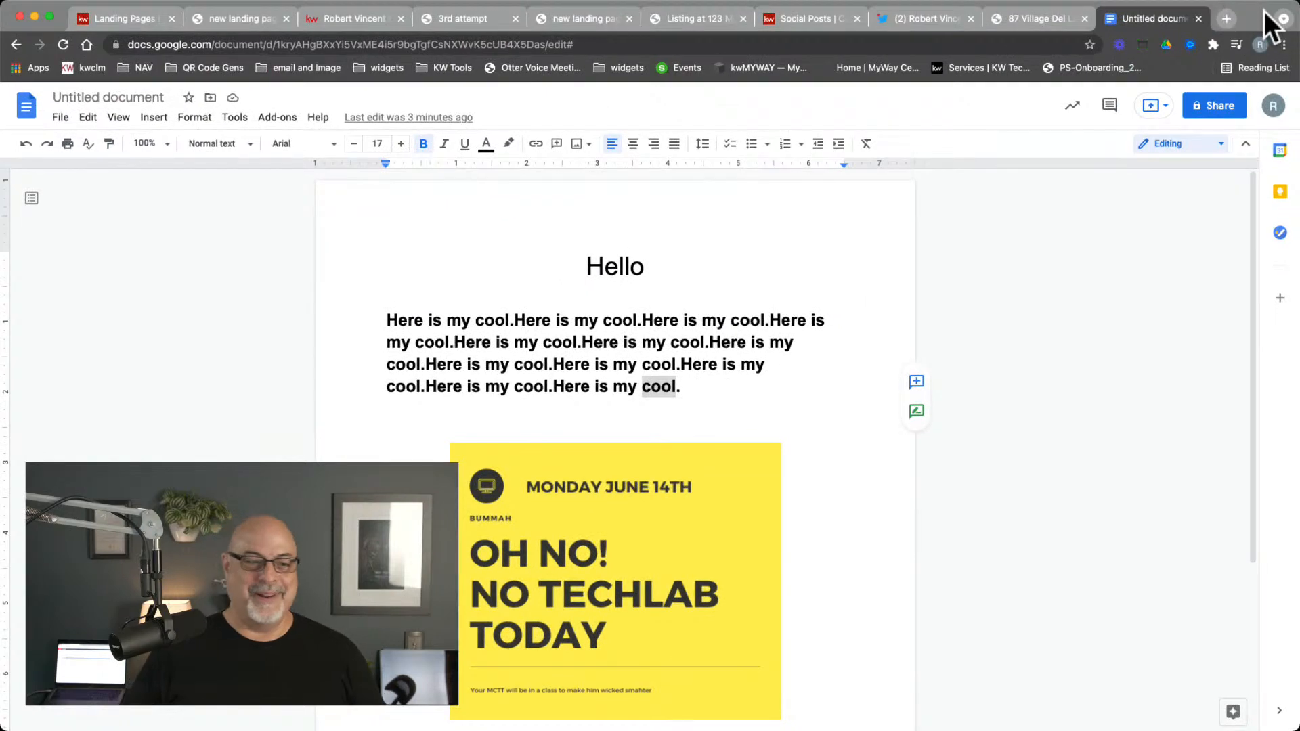
Step: Check the Hello title, flyer image and paragraph, then go back to the Landing Pages list
click(1106, 290)
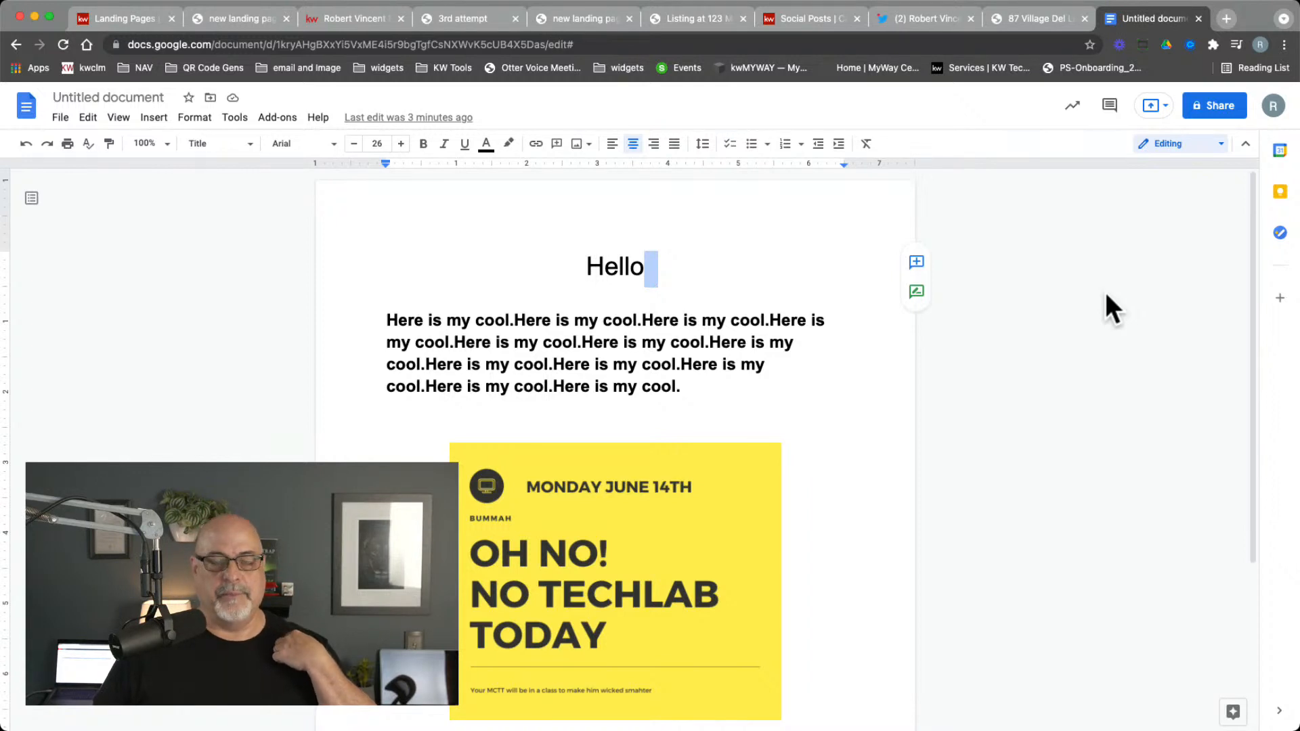
click(560, 512)
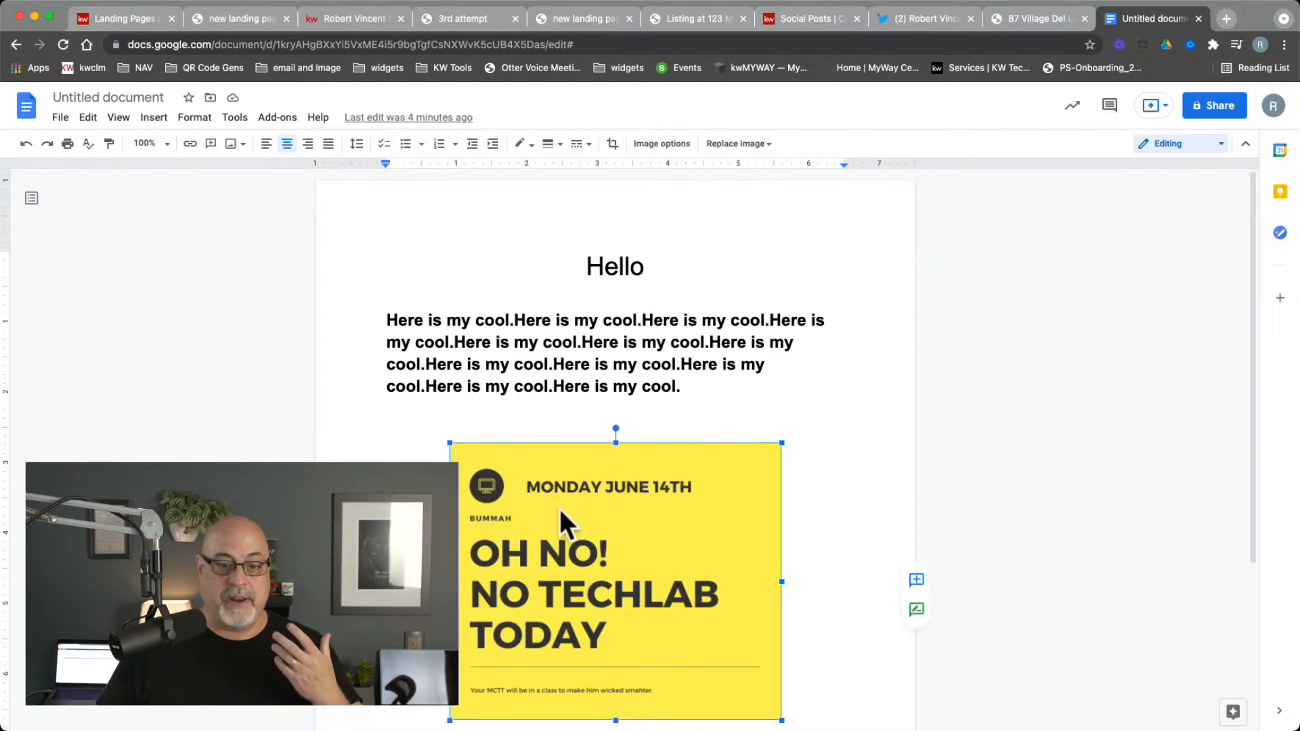
click(560, 371)
click(566, 369)
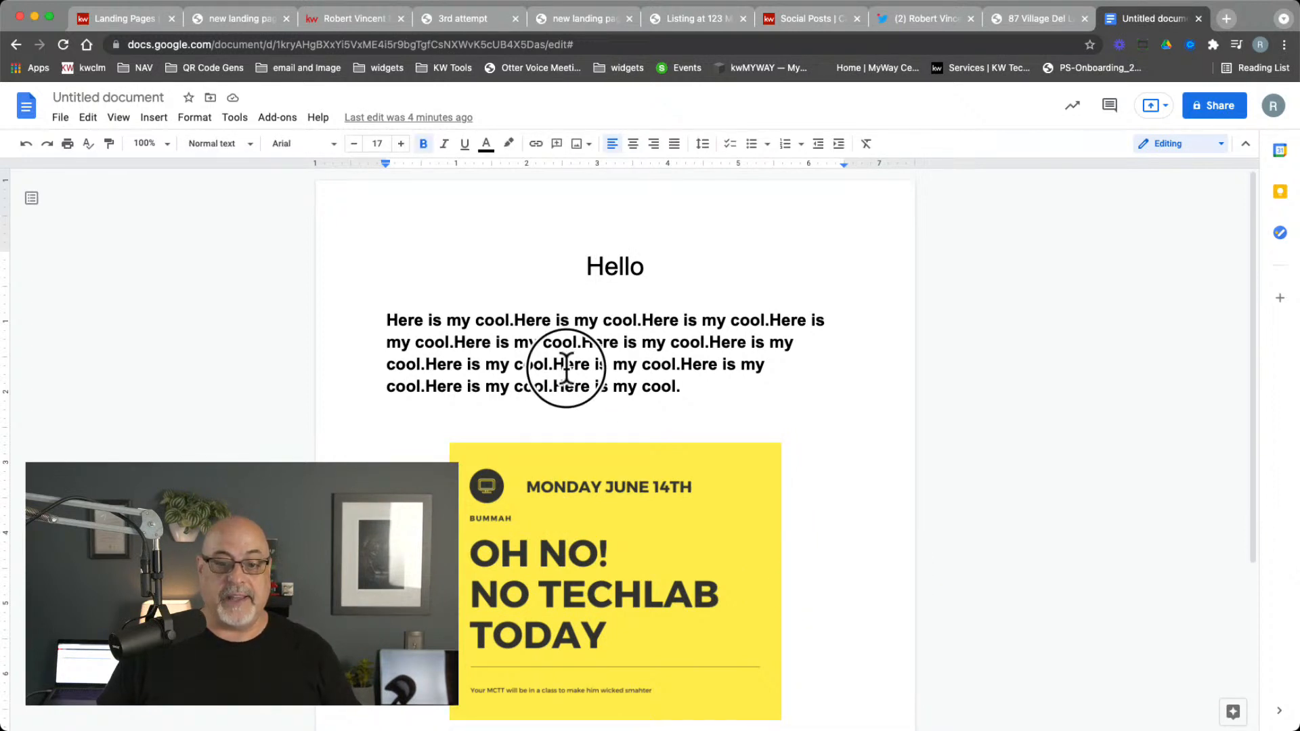
double_click(565, 369)
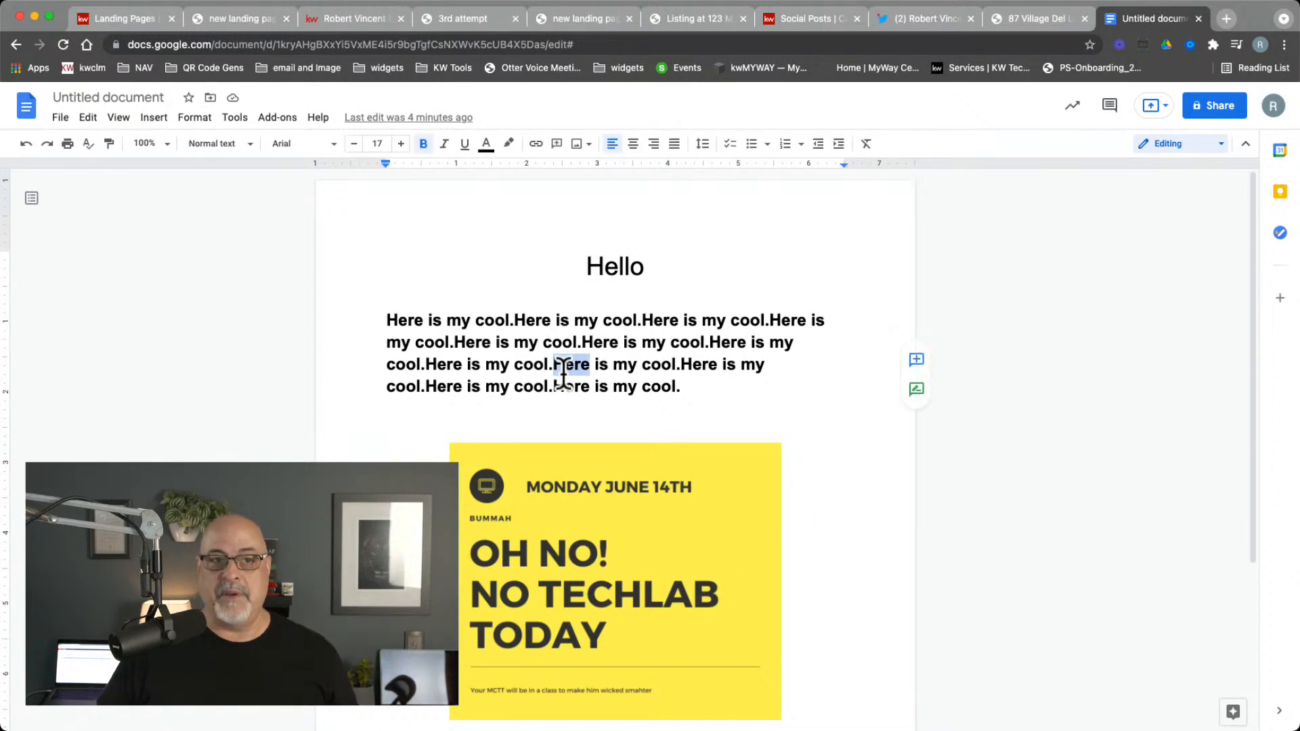
click(142, 19)
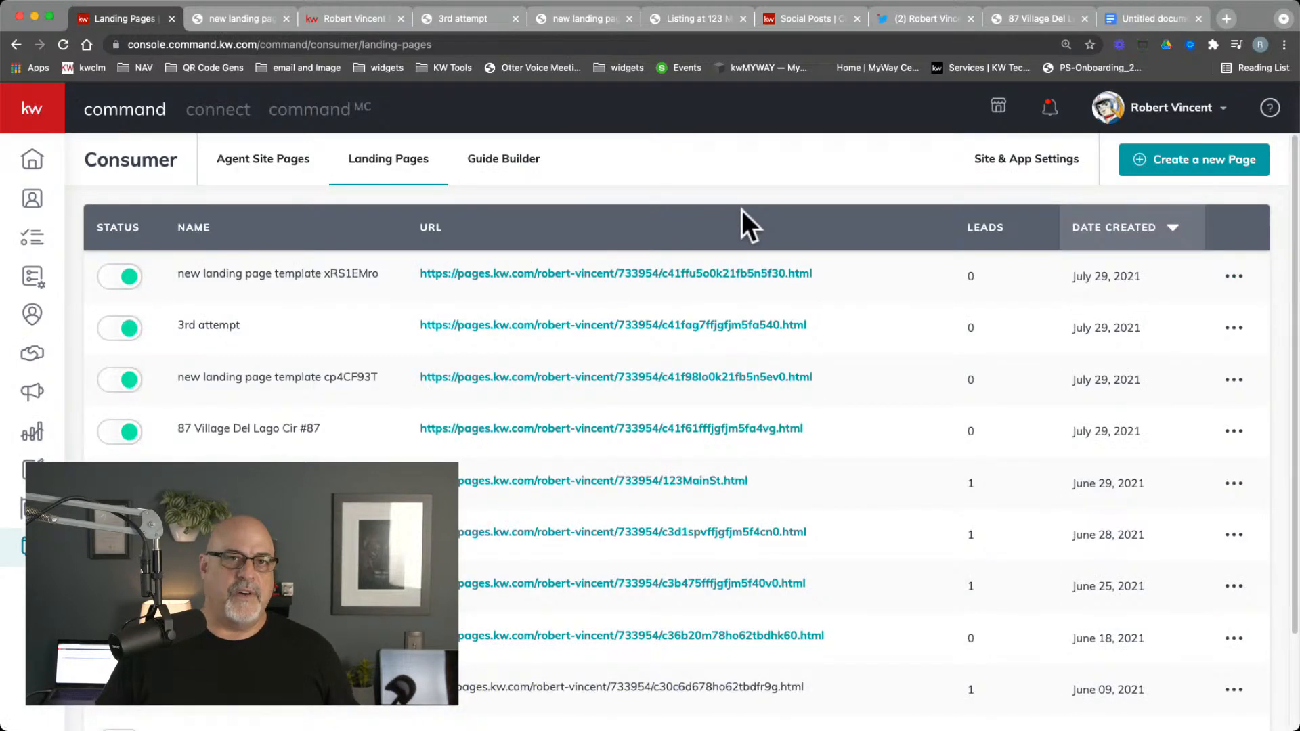